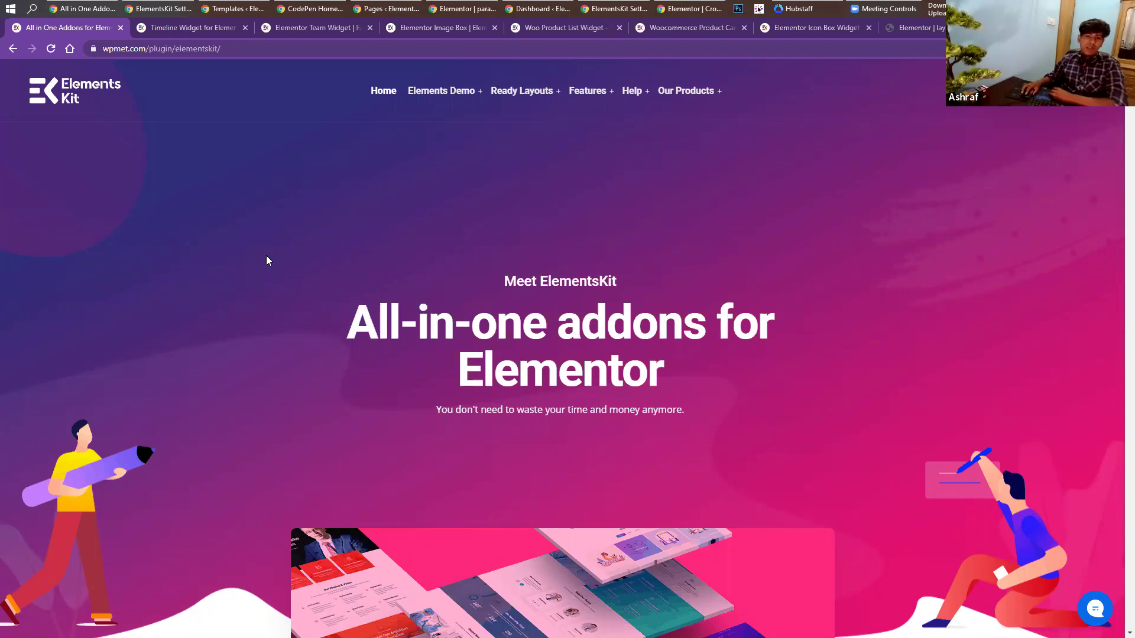
Look over the ElementsKit home page, covering its widgets and extensions, ready-made designs and the exclusive widgets grid.
scroll(267, 260, down, 1)
scroll(266, 260, down, 10)
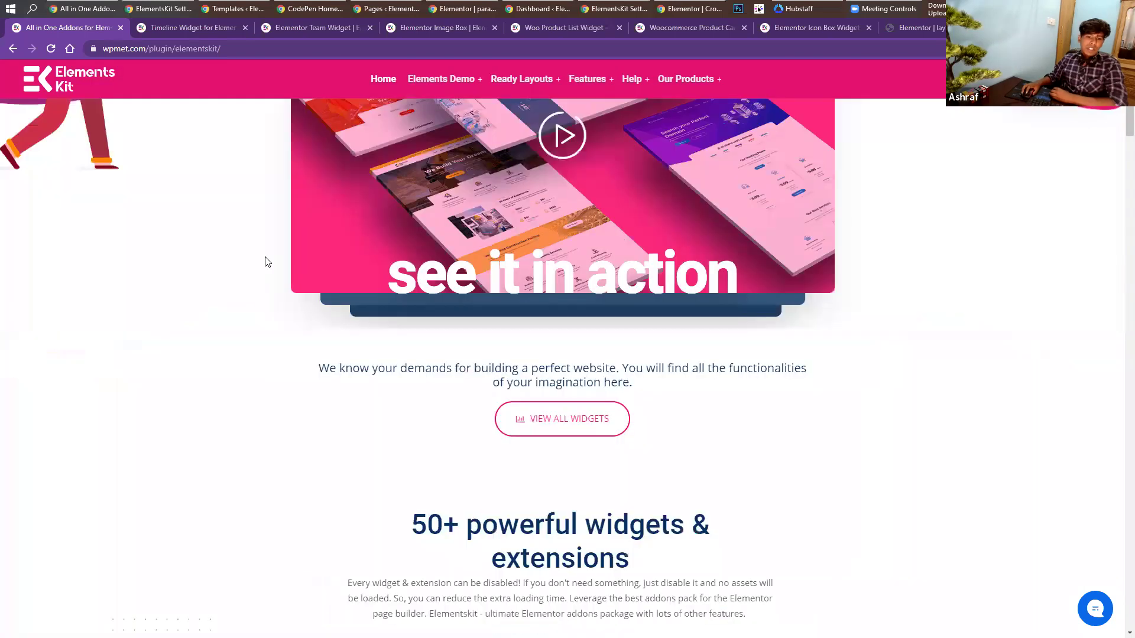
scroll(265, 261, down, 15)
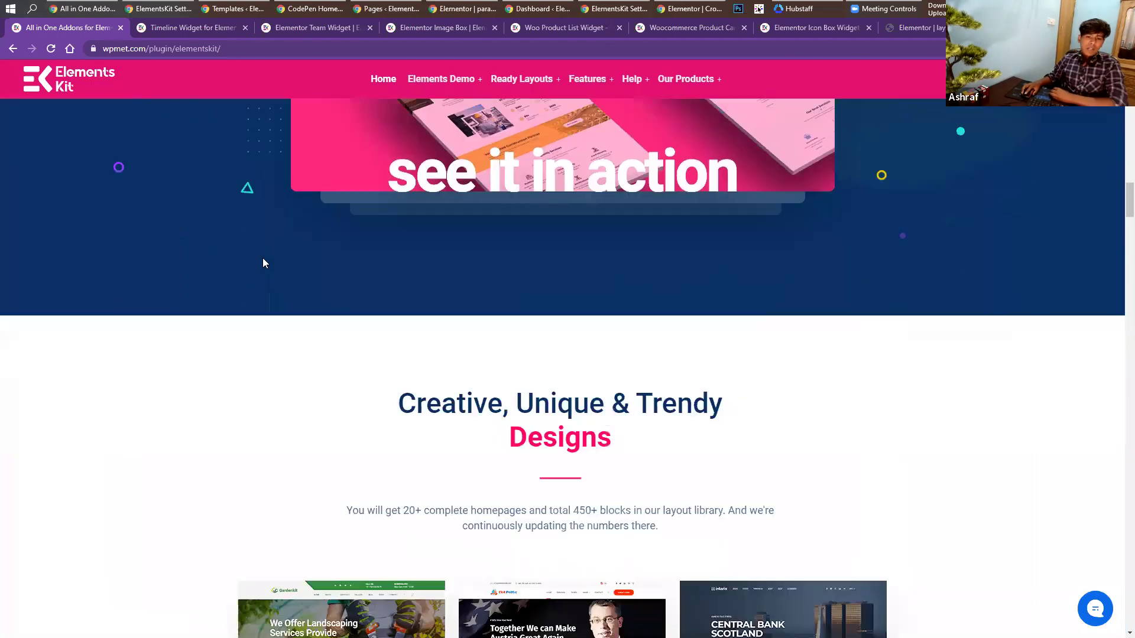
scroll(265, 263, down, 15)
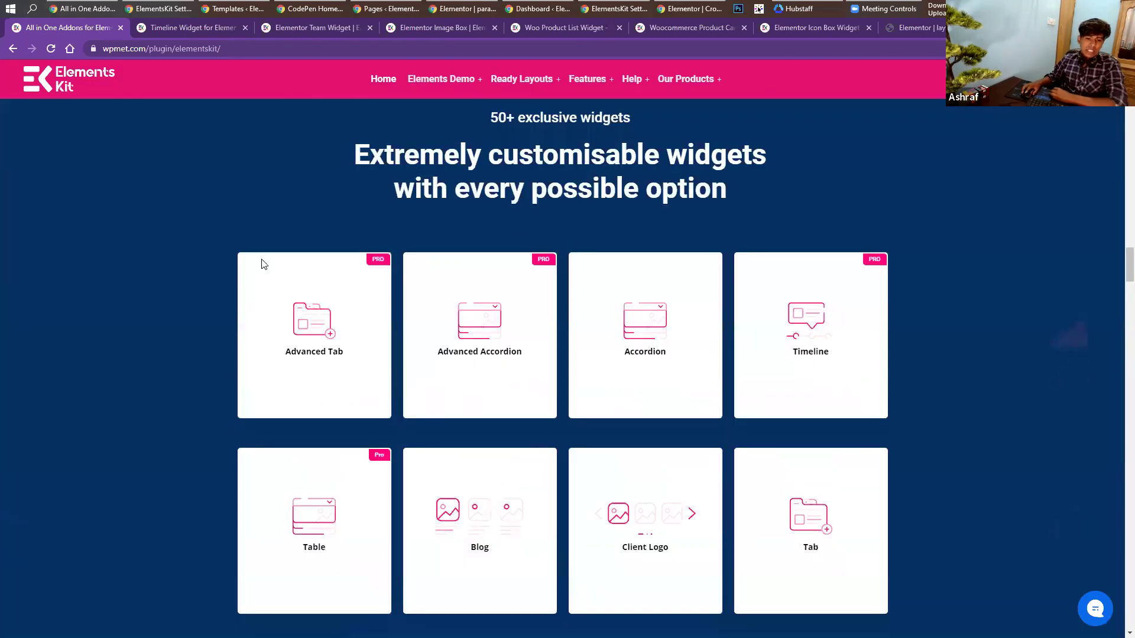
scroll(262, 268, down, 3)
scroll(254, 272, up, 13)
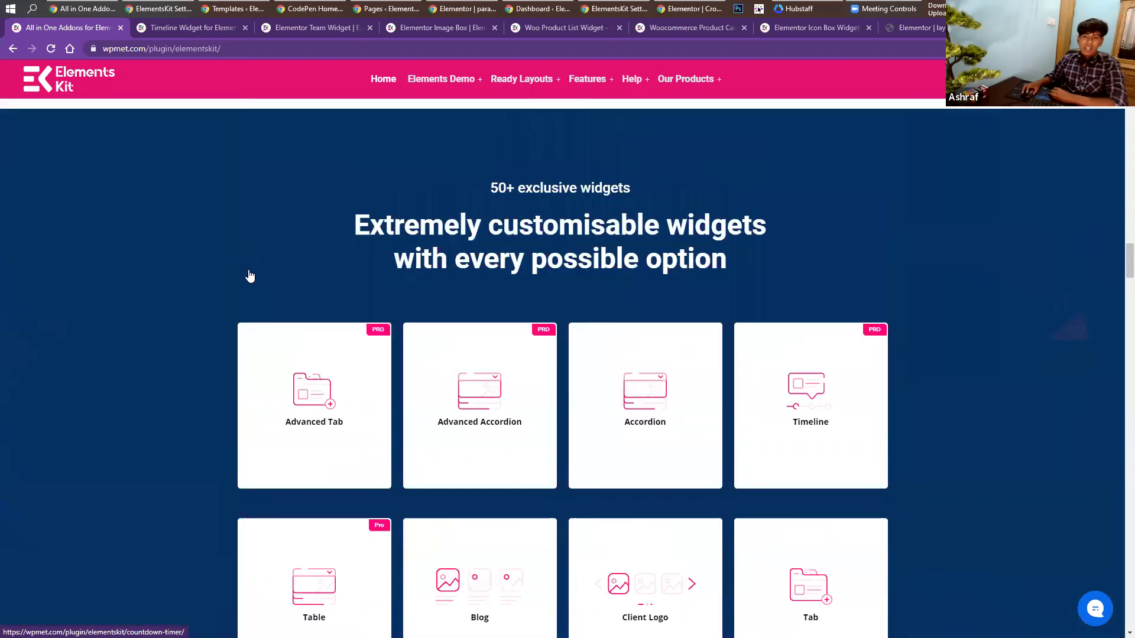
scroll(248, 275, up, 13)
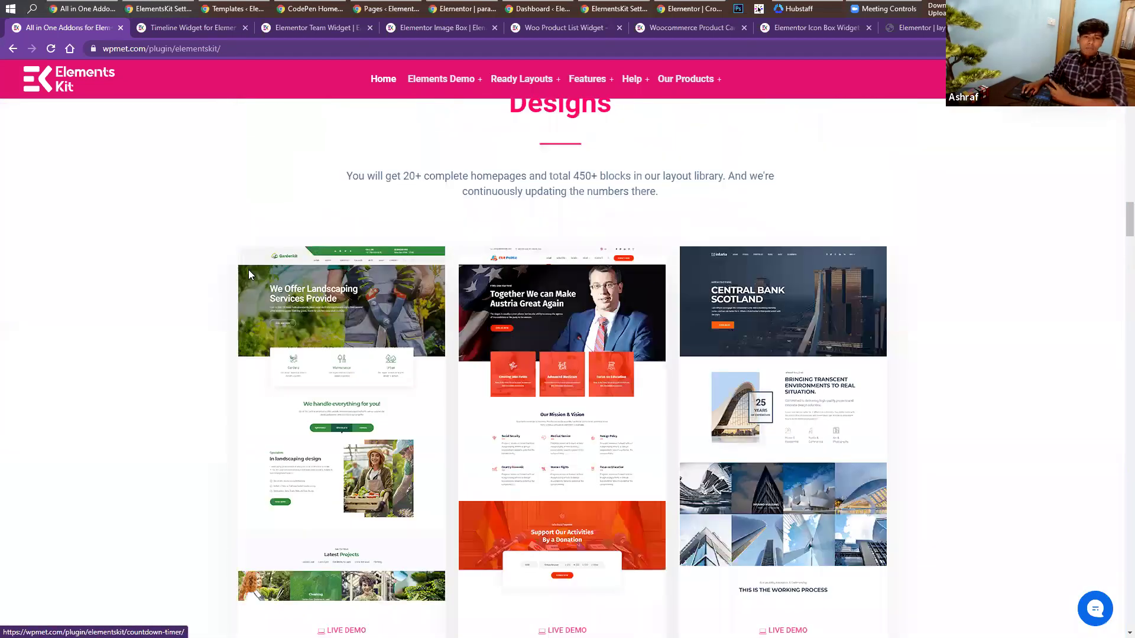
scroll(247, 272, down, 3)
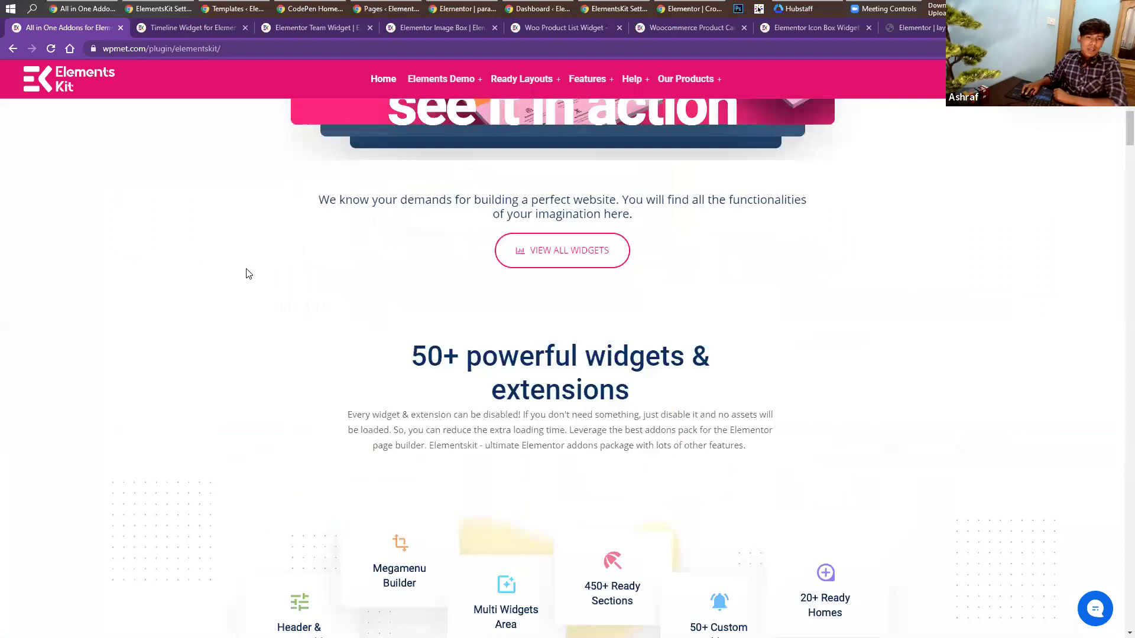
scroll(247, 275, up, 2)
scroll(246, 276, up, 3)
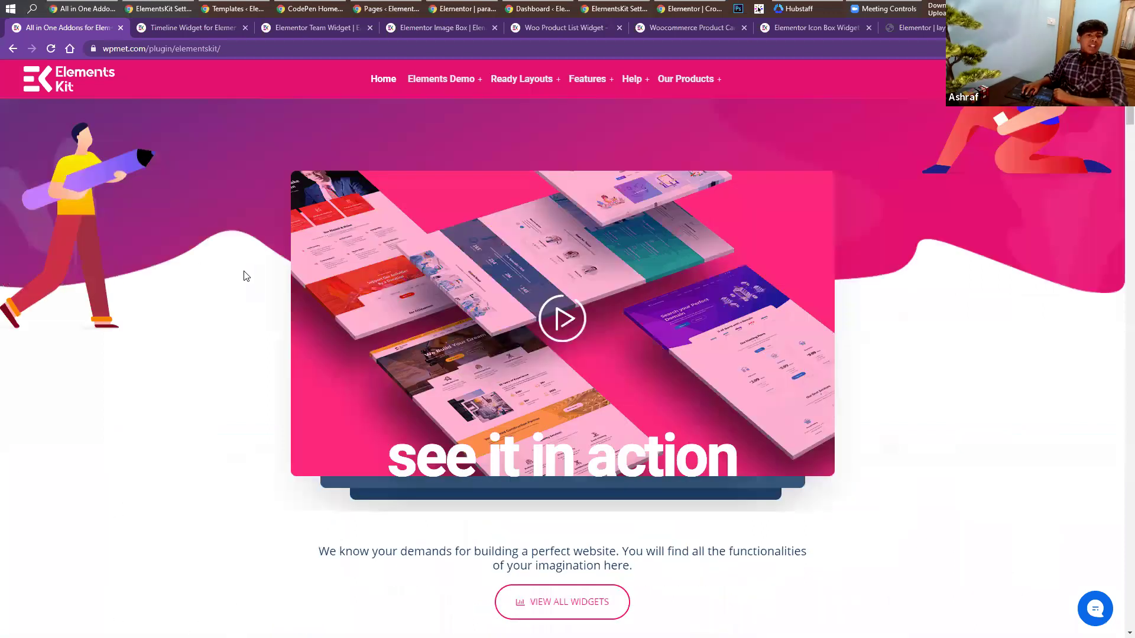
scroll(246, 276, up, 5)
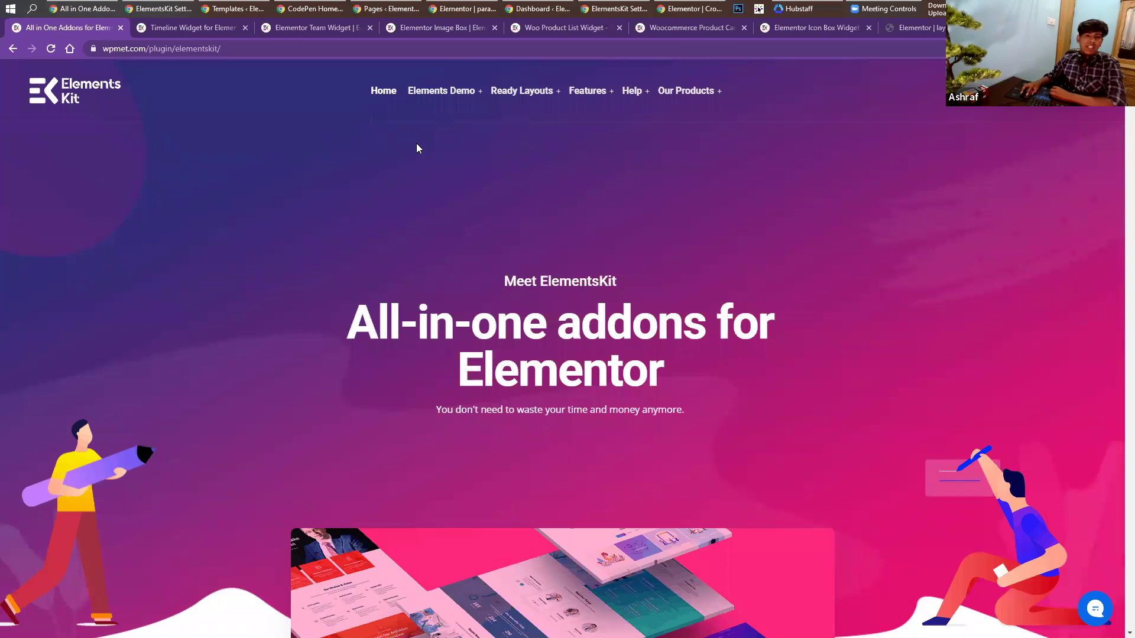
mouse_move(437, 98)
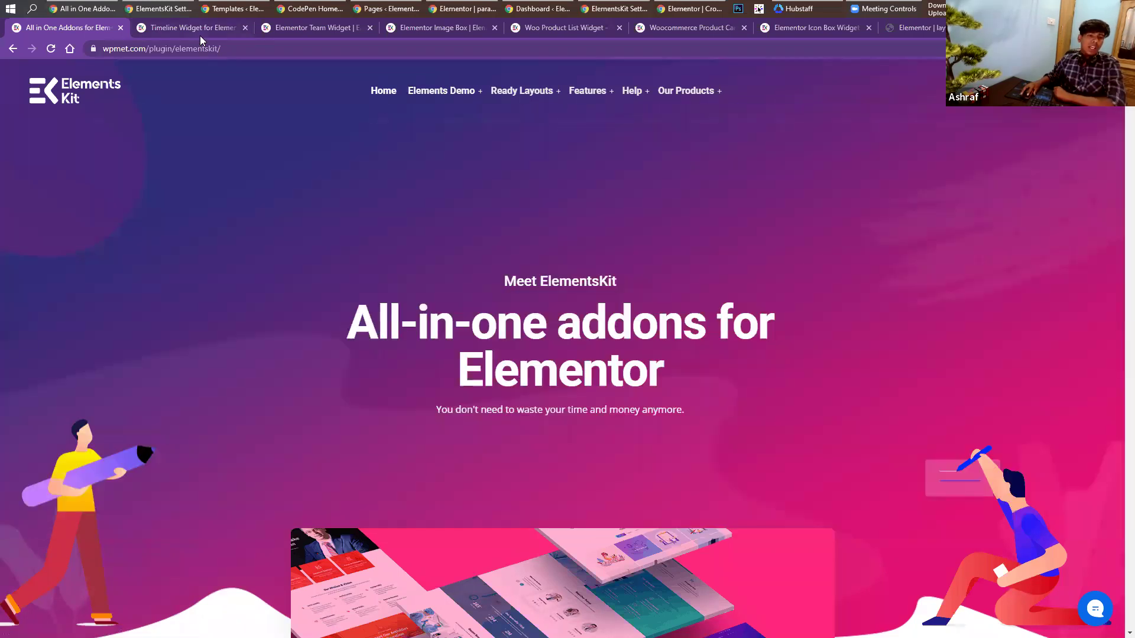
Open the Timeline widget demo page and examine the background color box and vertical hover effect timelines.
click(198, 29)
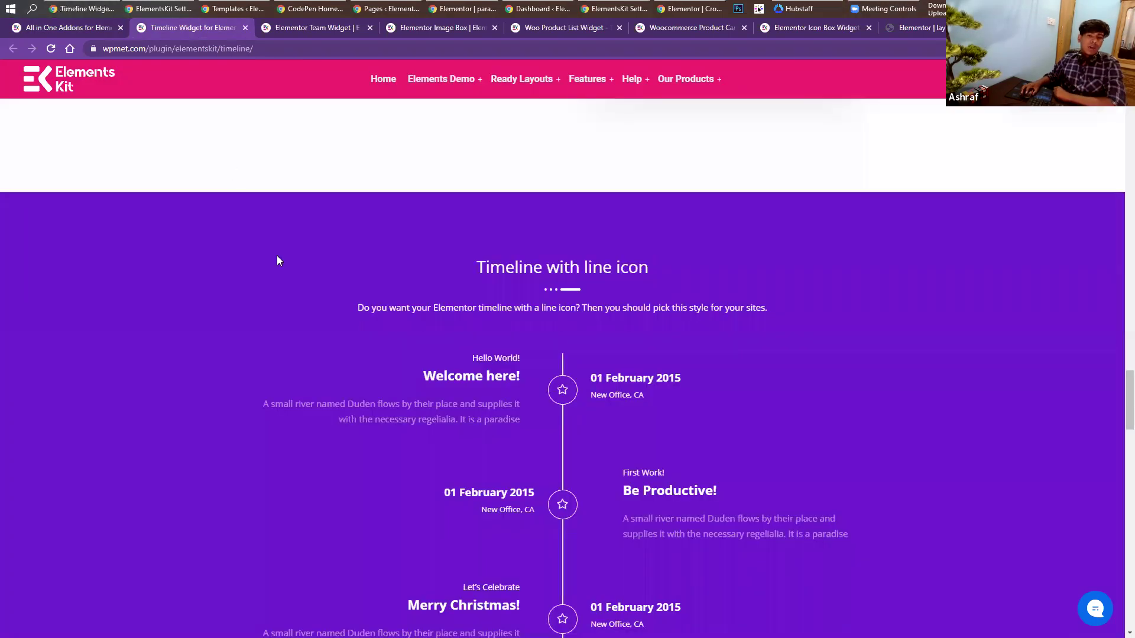
scroll(277, 259, down, 5)
scroll(279, 260, up, 20)
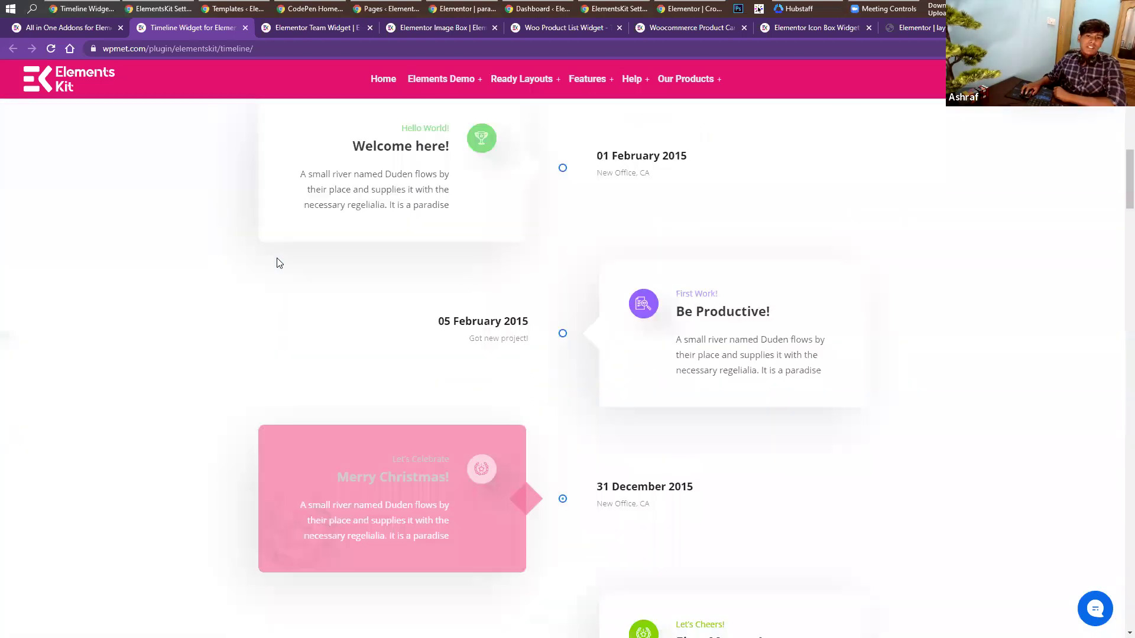
scroll(276, 264, up, 3)
scroll(451, 281, down, 6)
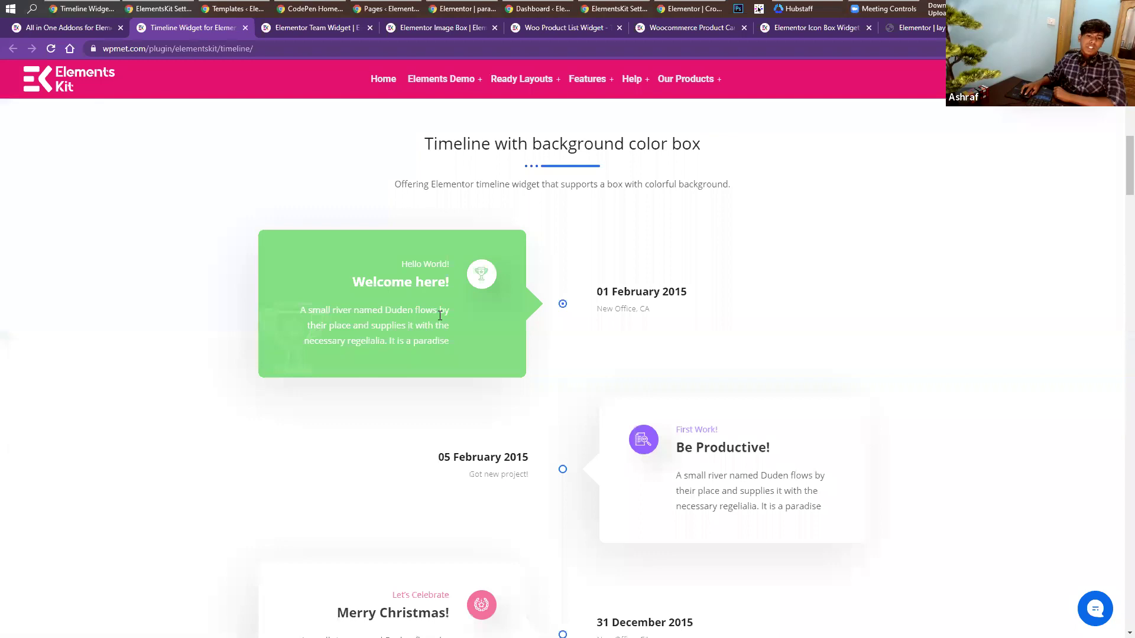
scroll(440, 316, down, 15)
scroll(719, 444, up, 1)
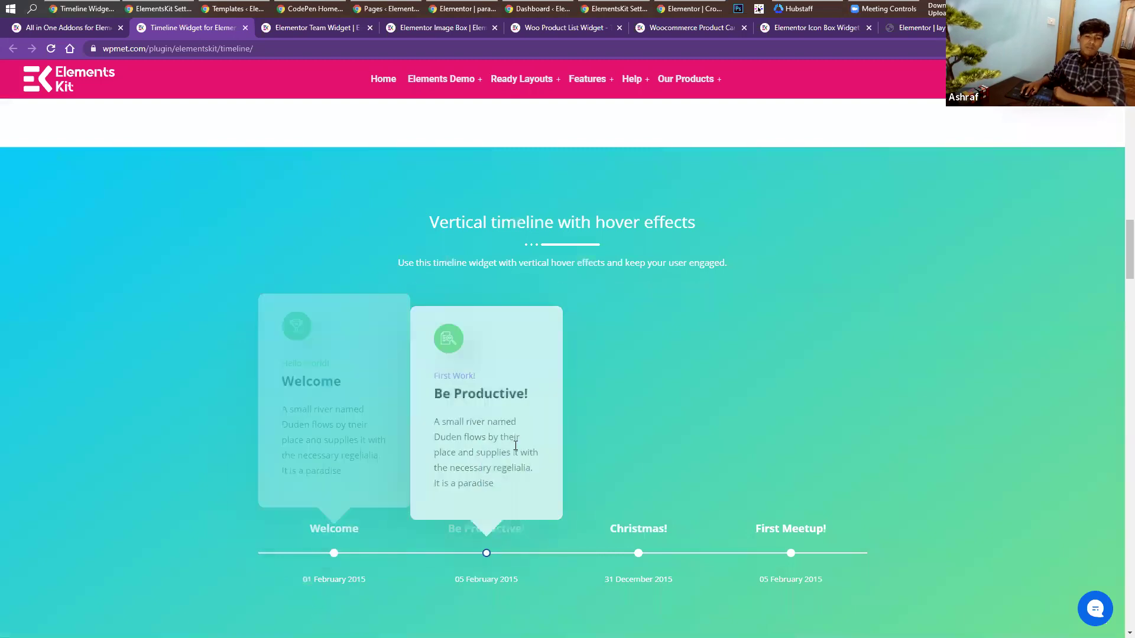
scroll(383, 378, down, 5)
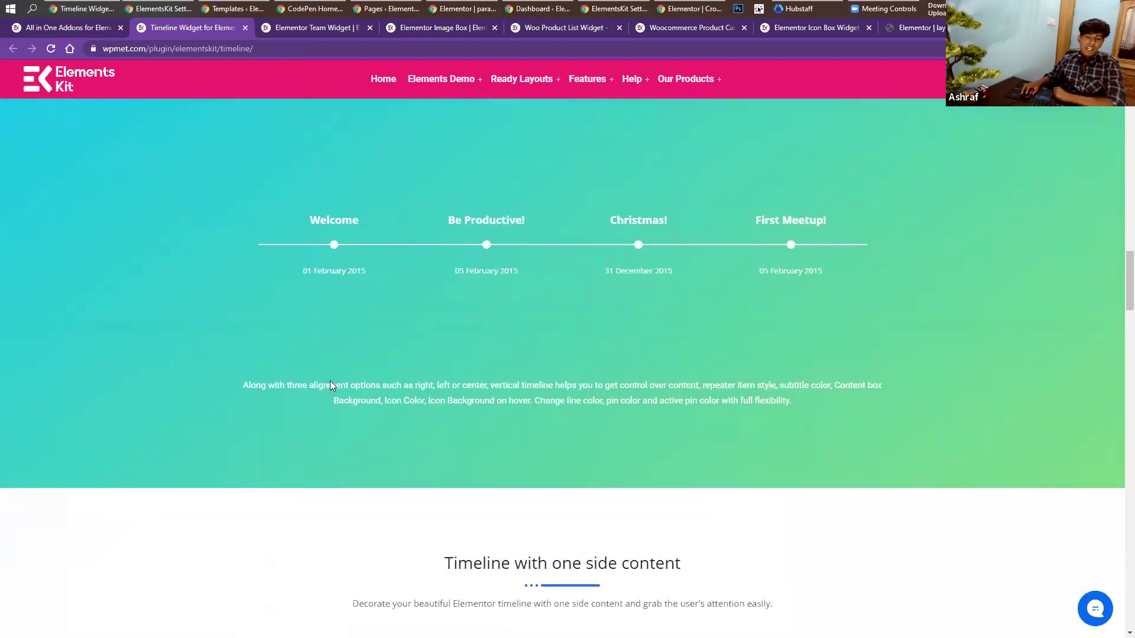
Examine the cards and their hover effects in the "Timeline with one side content" demo.
scroll(329, 385, down, 10)
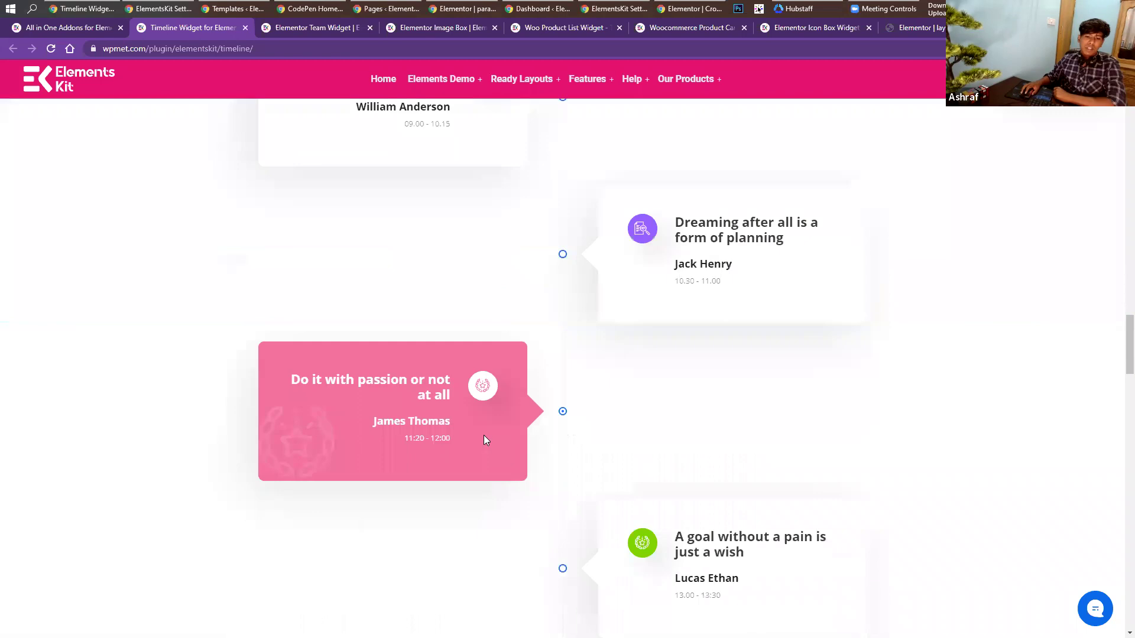
scroll(694, 468, down, 2)
scroll(440, 166, up, 3)
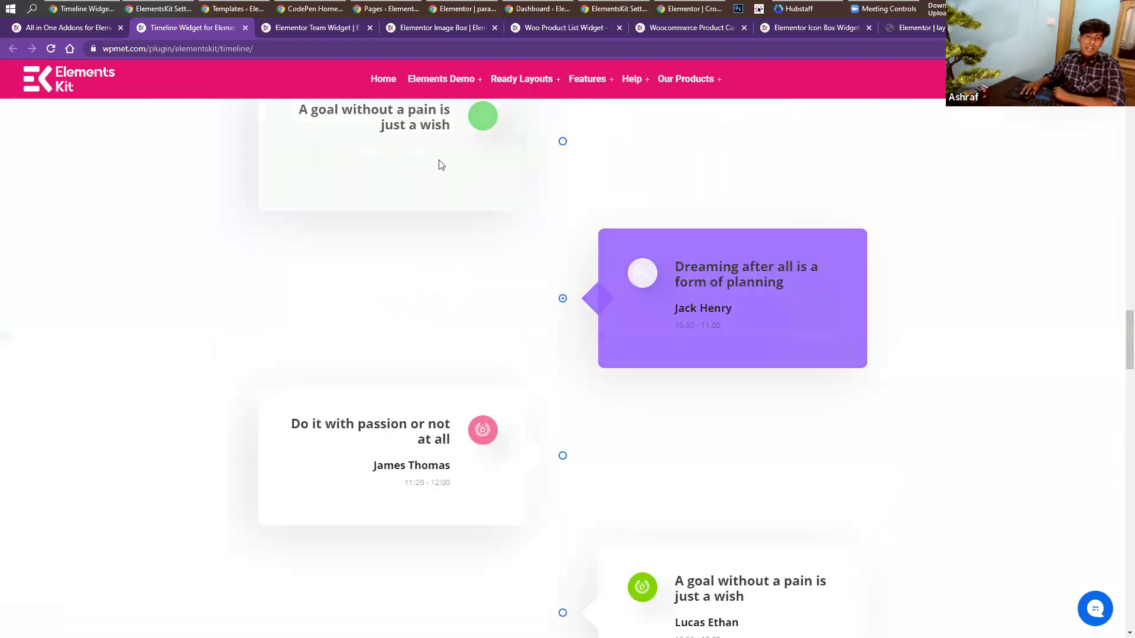
scroll(718, 425, down, 3)
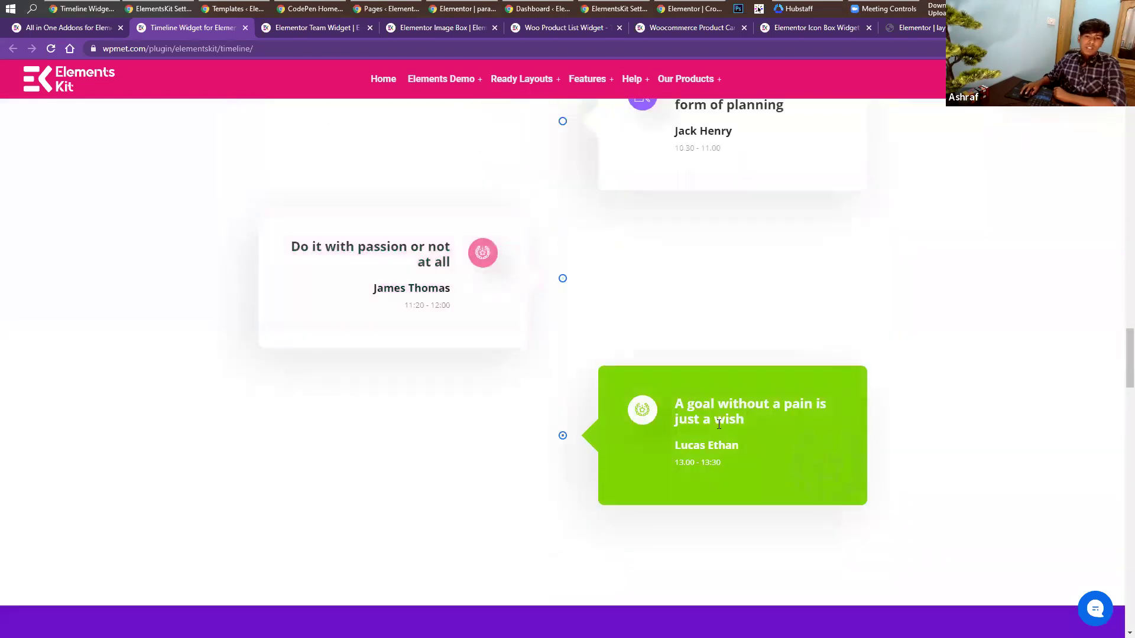
scroll(443, 282, up, 3)
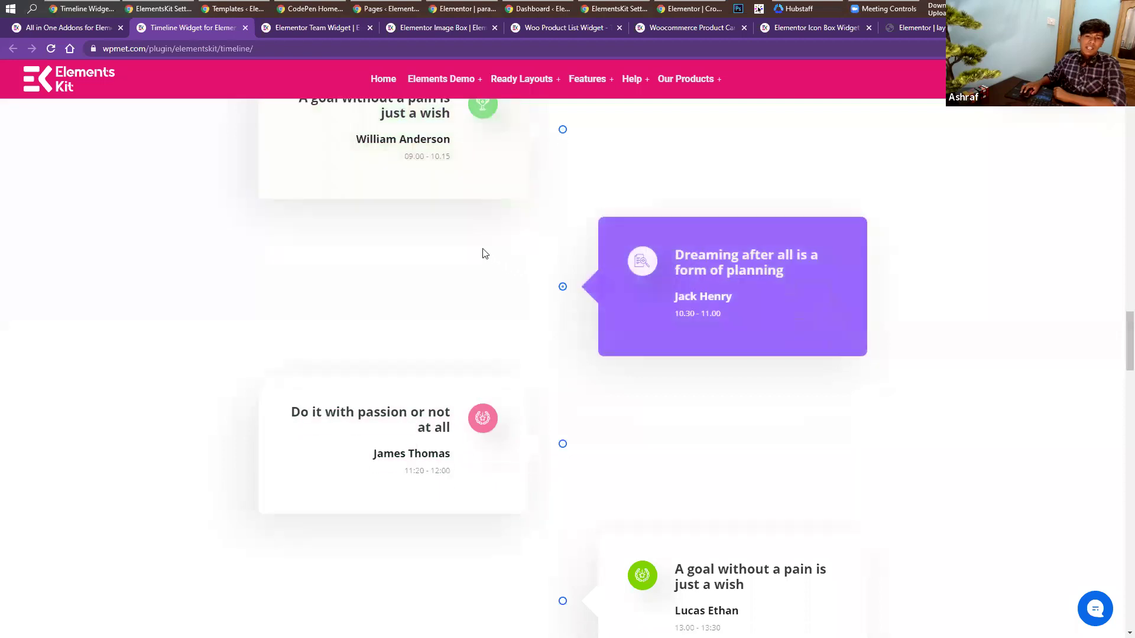
Examine both line icon timeline styles, then review the earlier timeline demos back to the background color box version.
scroll(478, 248, down, 10)
scroll(537, 333, down, 5)
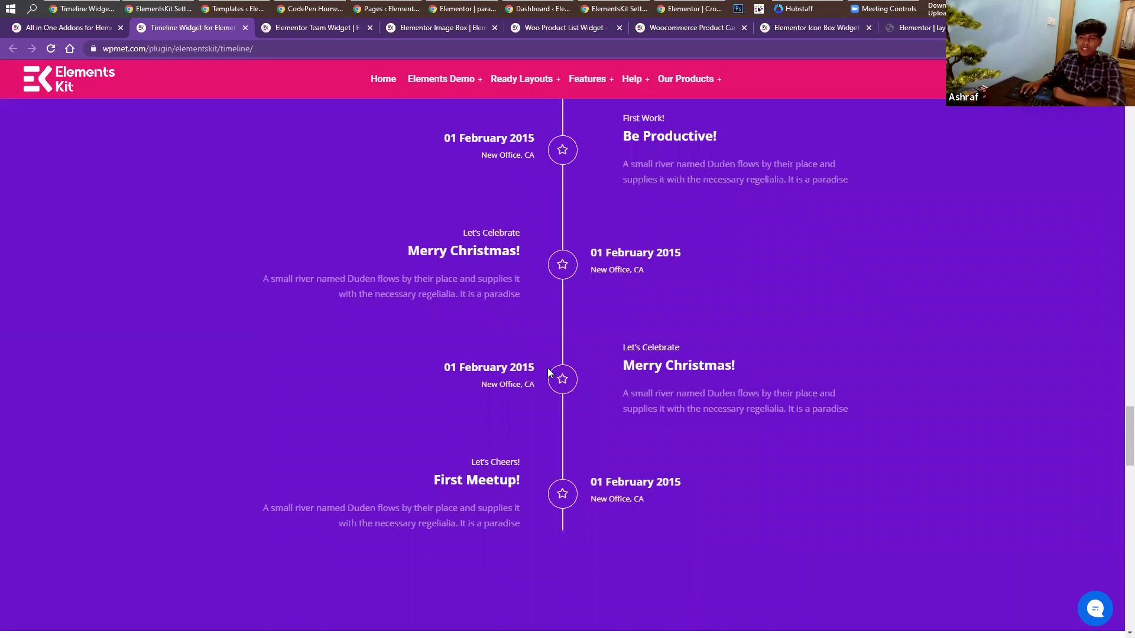
scroll(547, 369, down, 3)
scroll(547, 368, down, 8)
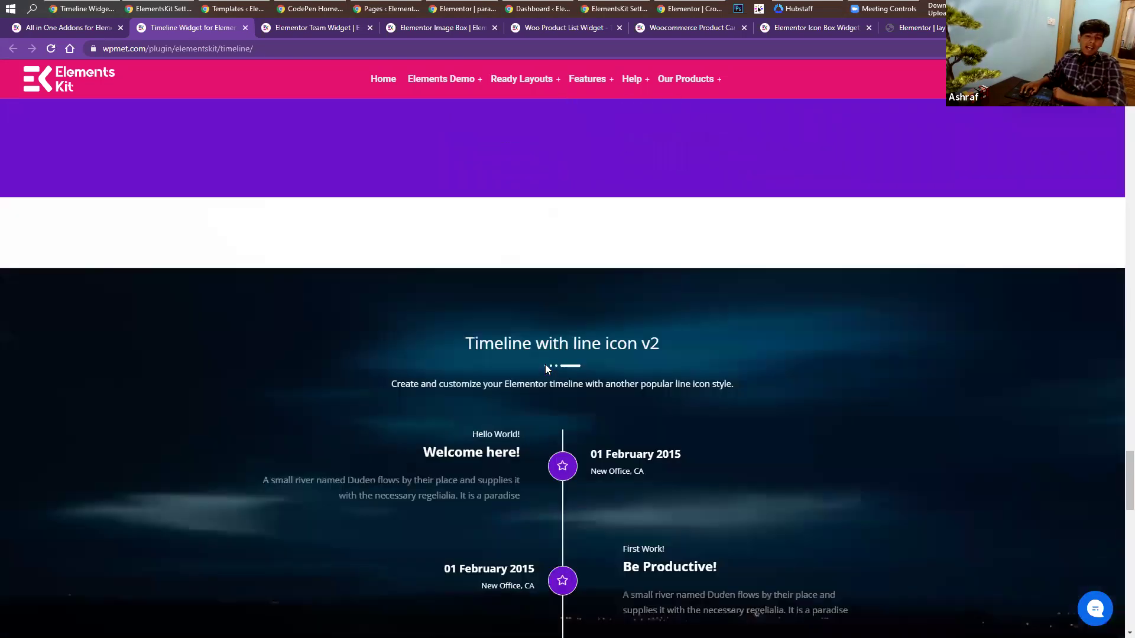
scroll(545, 364, up, 6)
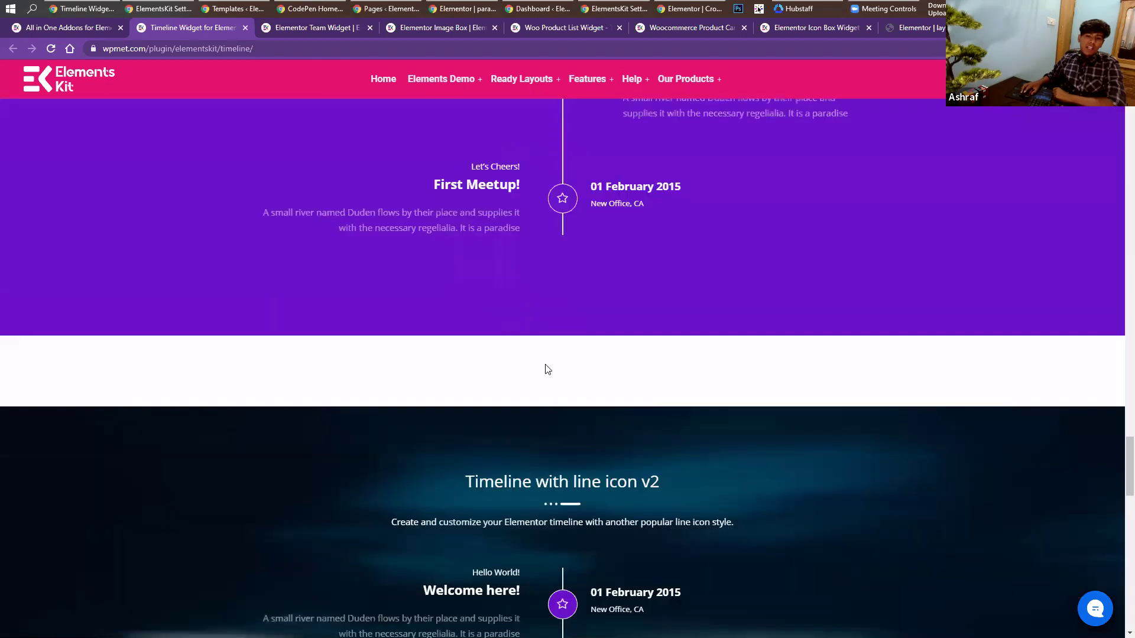
scroll(540, 366, up, 14)
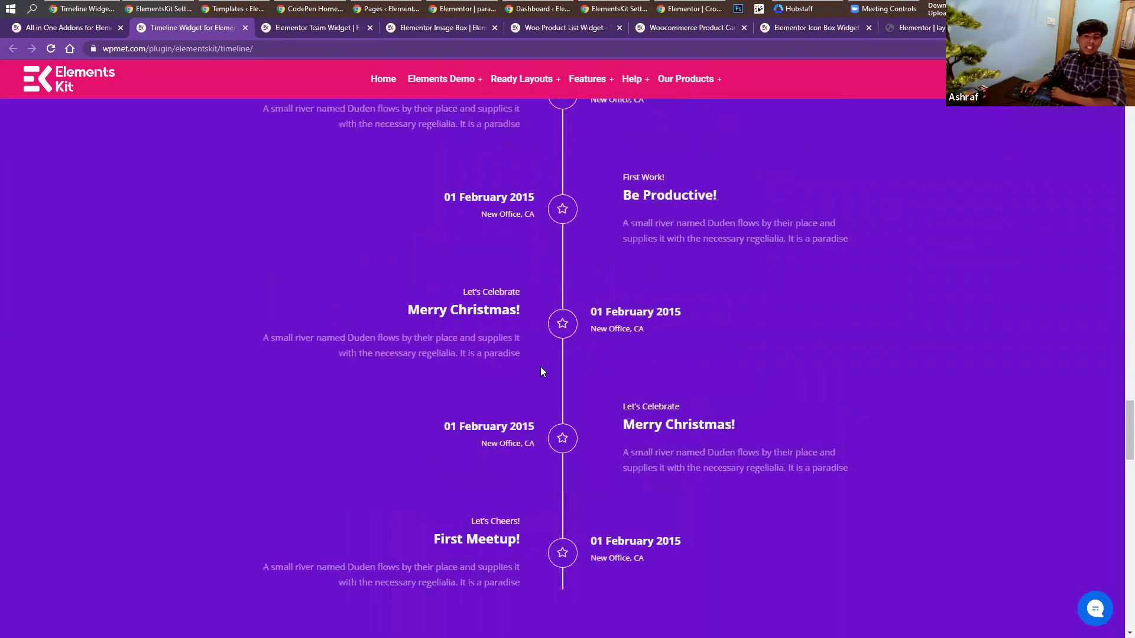
scroll(539, 369, up, 7)
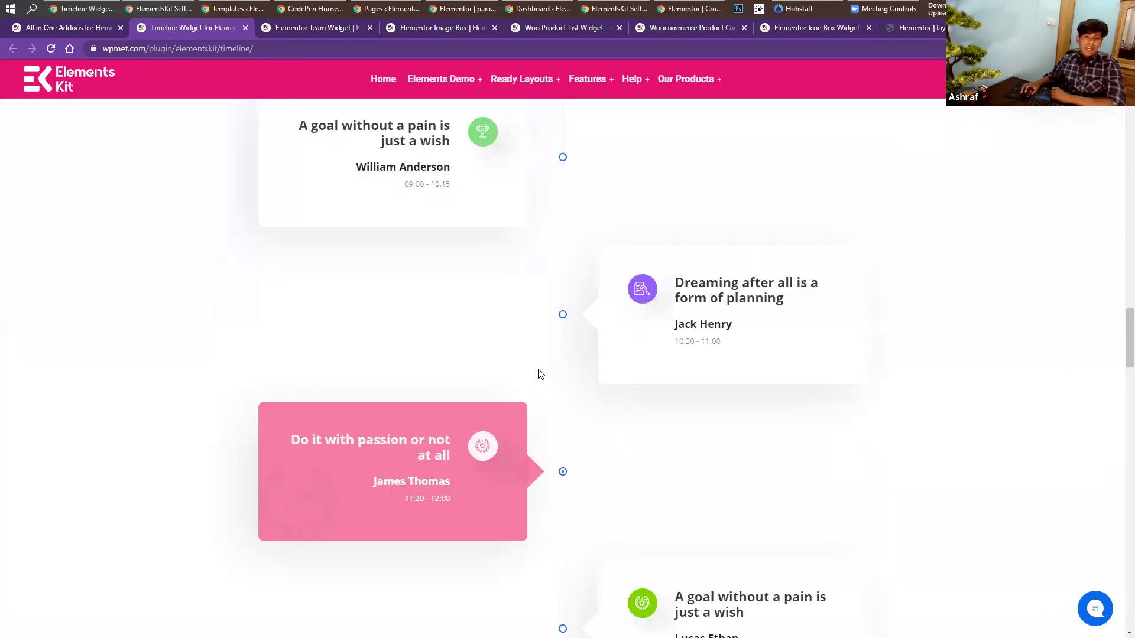
scroll(539, 373, up, 2)
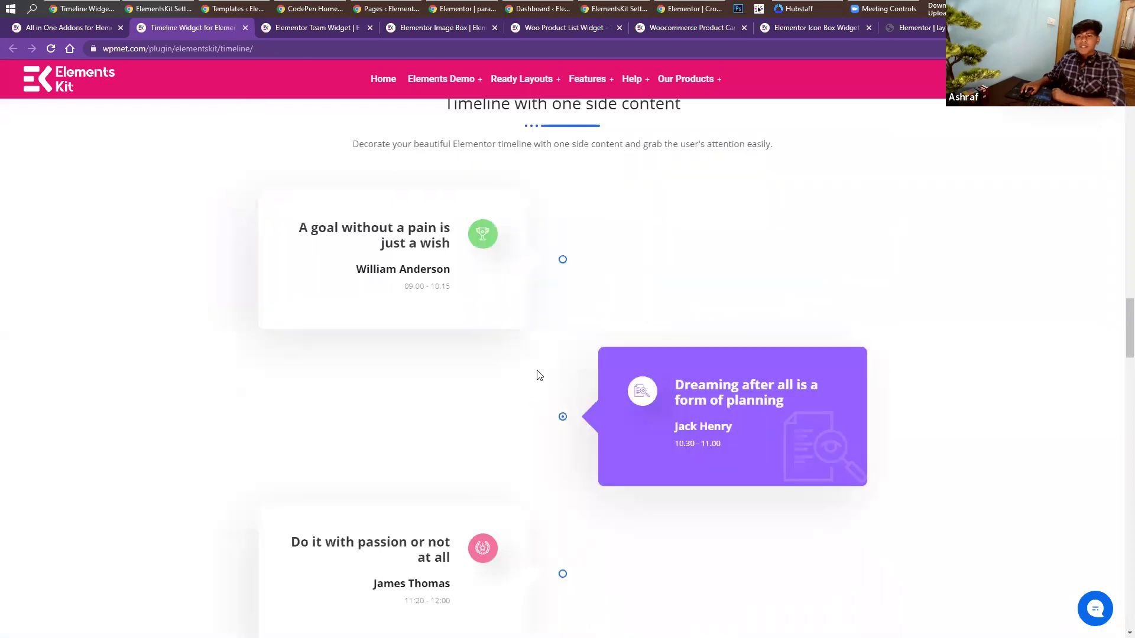
scroll(258, 199, up, 13)
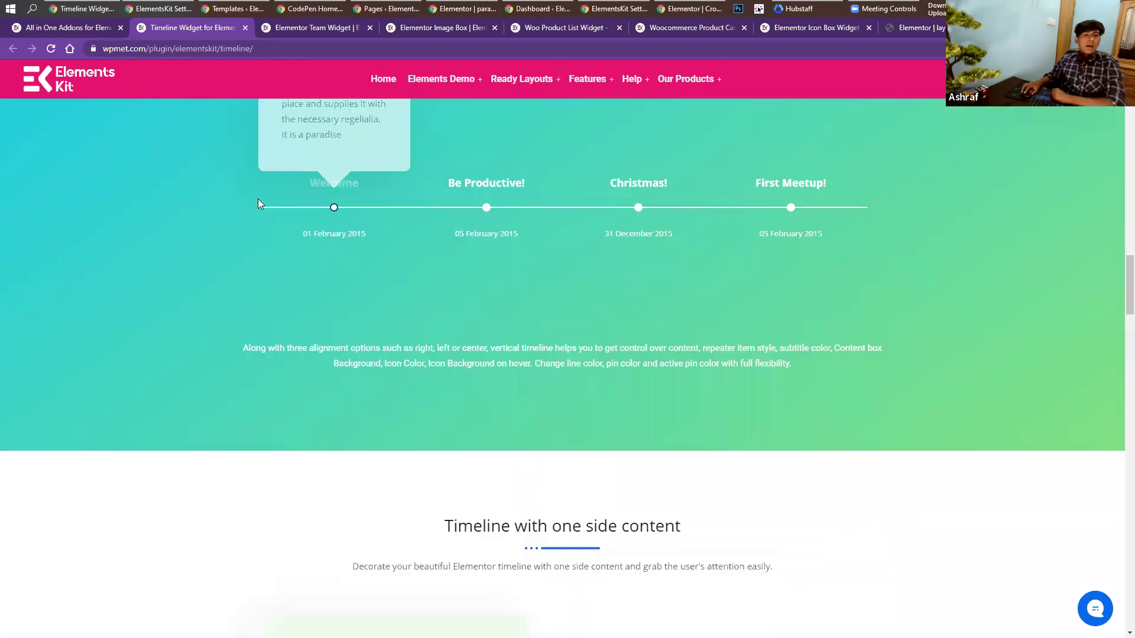
scroll(257, 174, up, 12)
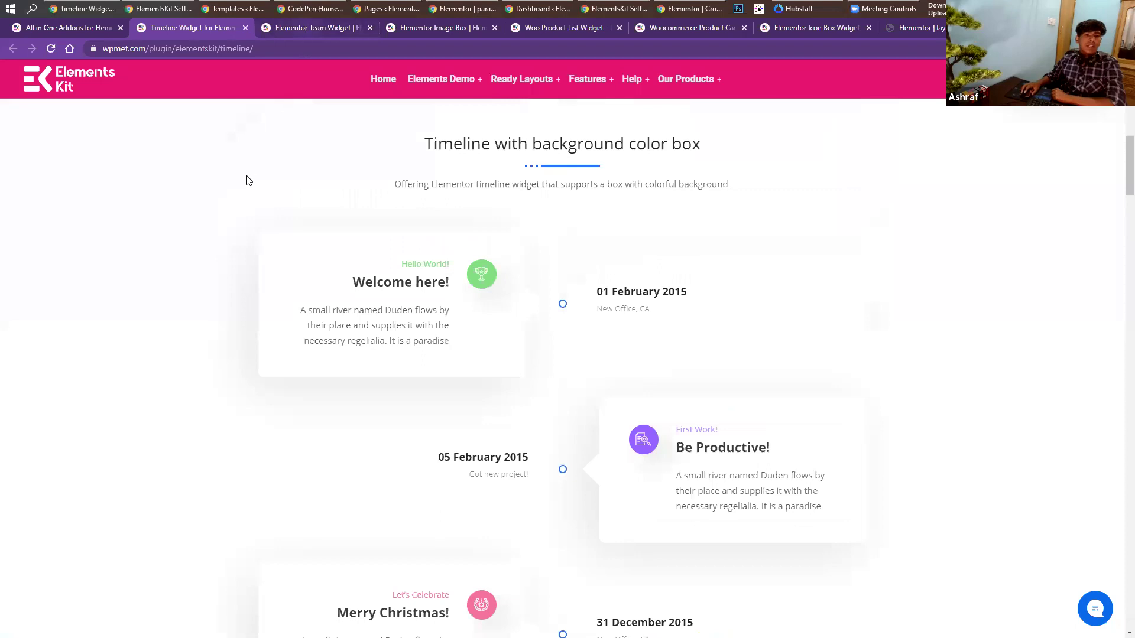
Open the Team widget demo page and examine the tall portrait, round photo and square photo team card styles with their hover effects.
key(ctrl+Tab)
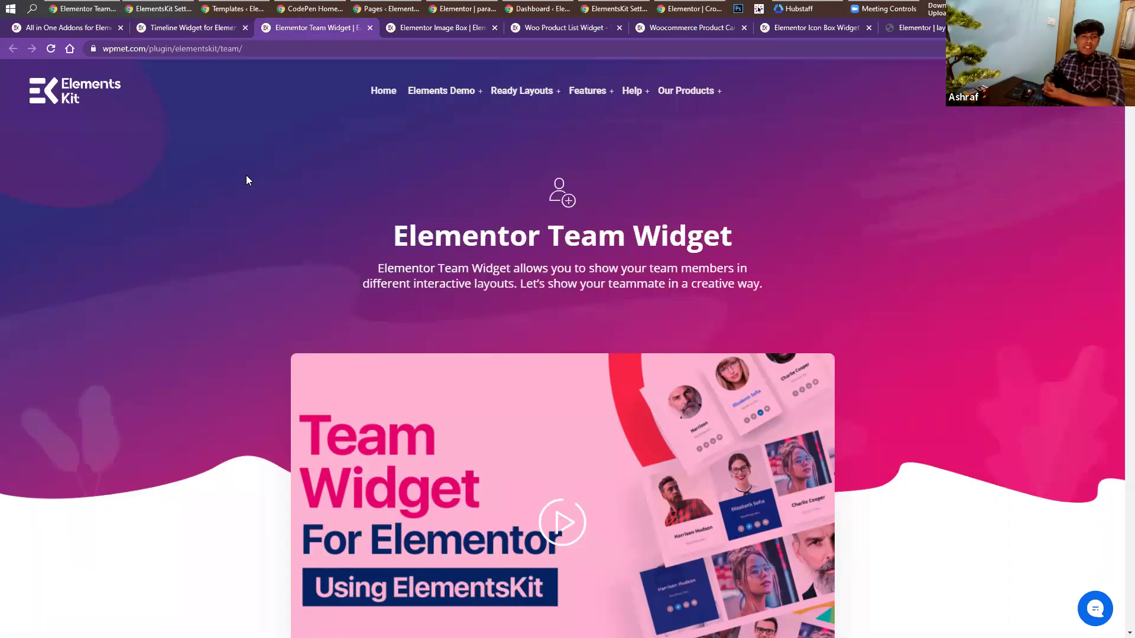
scroll(252, 236, down, 3)
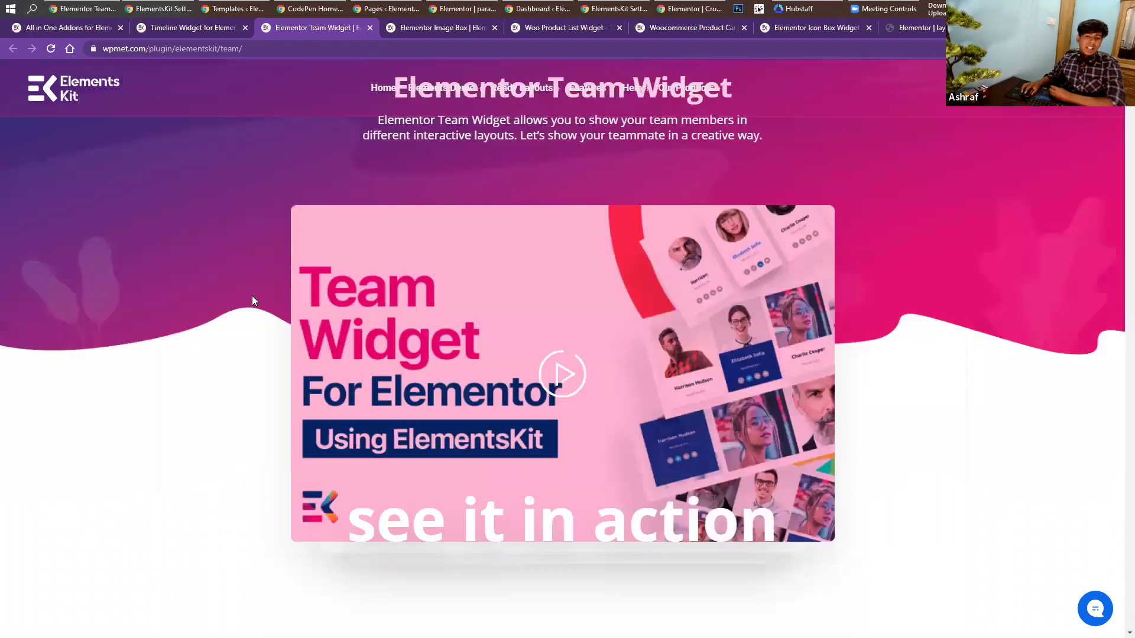
scroll(606, 396, down, 10)
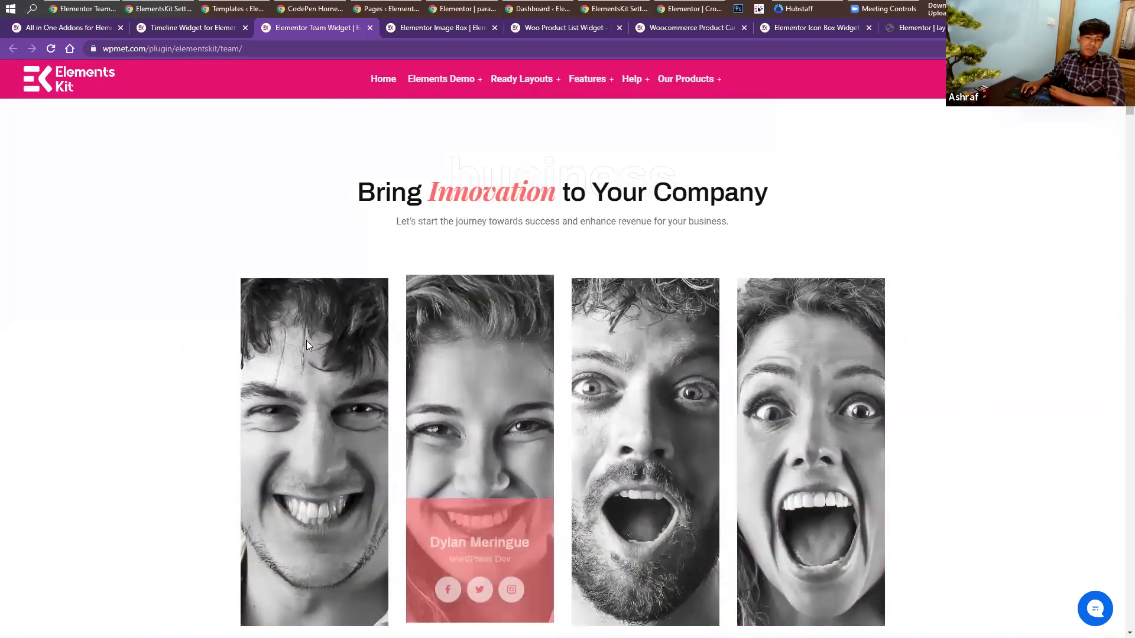
scroll(354, 384, down, 2)
scroll(499, 360, down, 9)
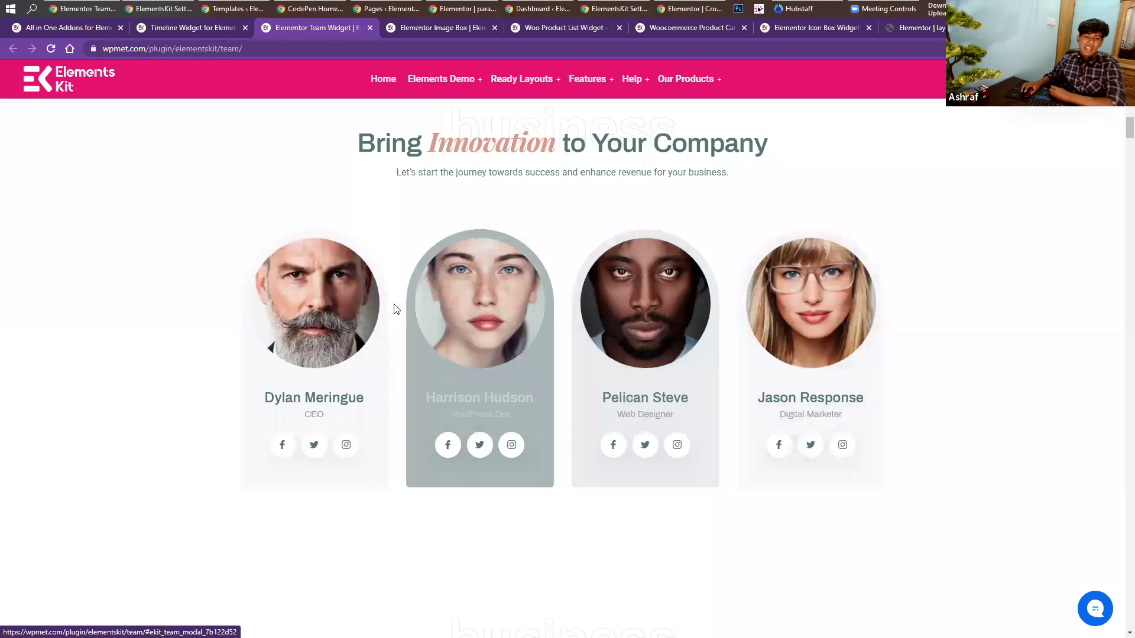
scroll(393, 307, down, 1)
scroll(367, 317, down, 8)
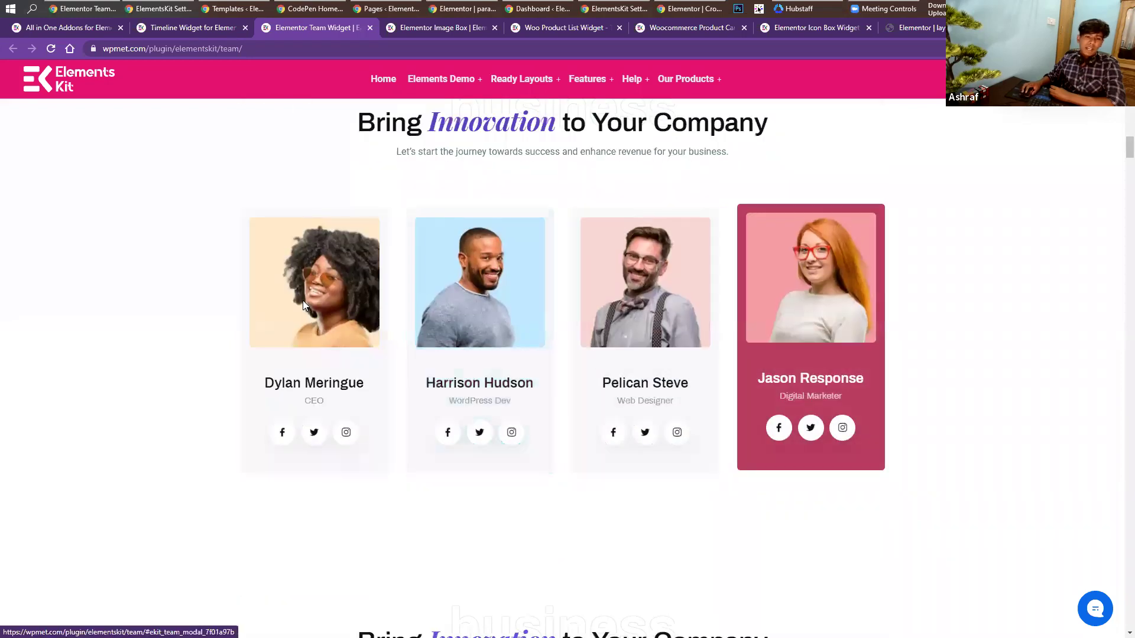
Examine the three-column team card demos and the "Let the Journey Begin" photo overlays, then review the earlier team cards again.
scroll(303, 306, down, 10)
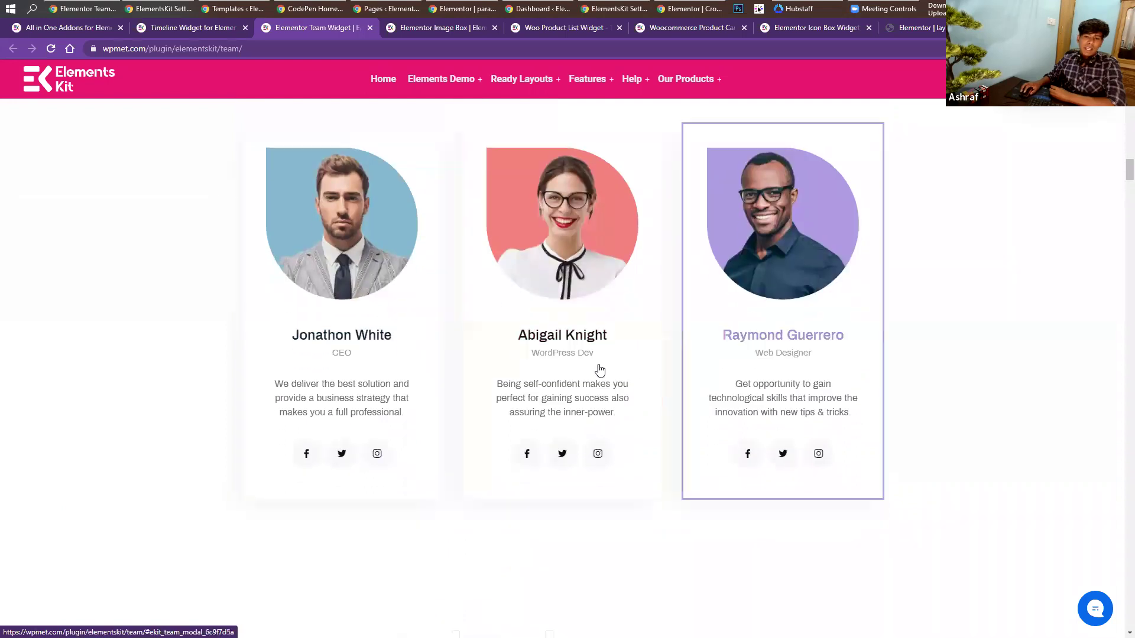
scroll(600, 371, down, 20)
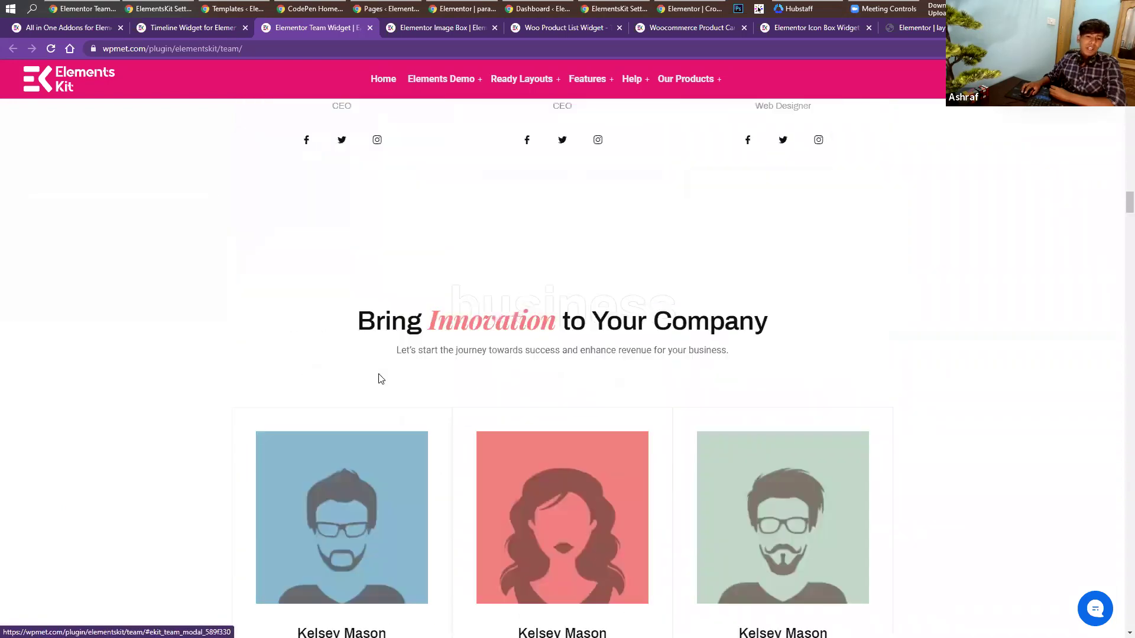
scroll(381, 378, down, 1)
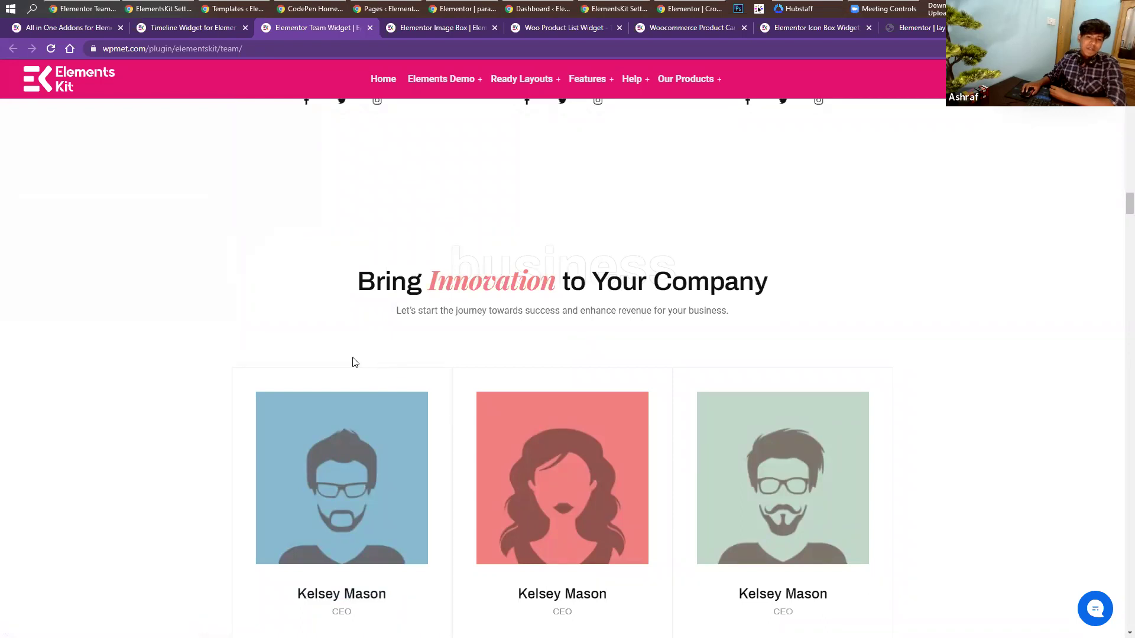
scroll(352, 364, down, 8)
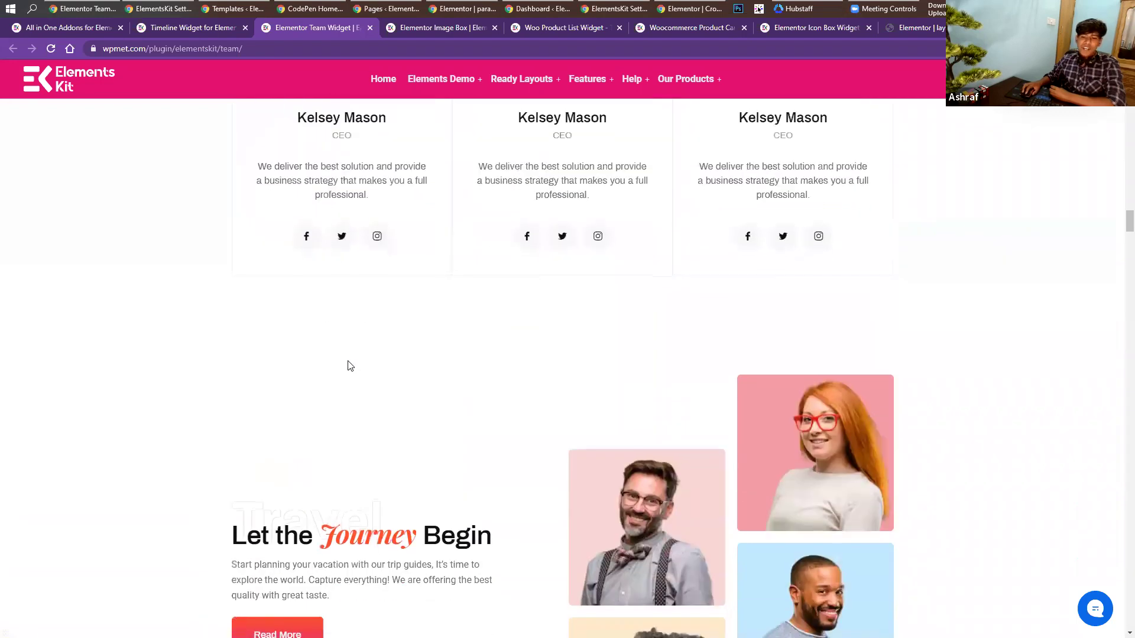
scroll(350, 365, down, 5)
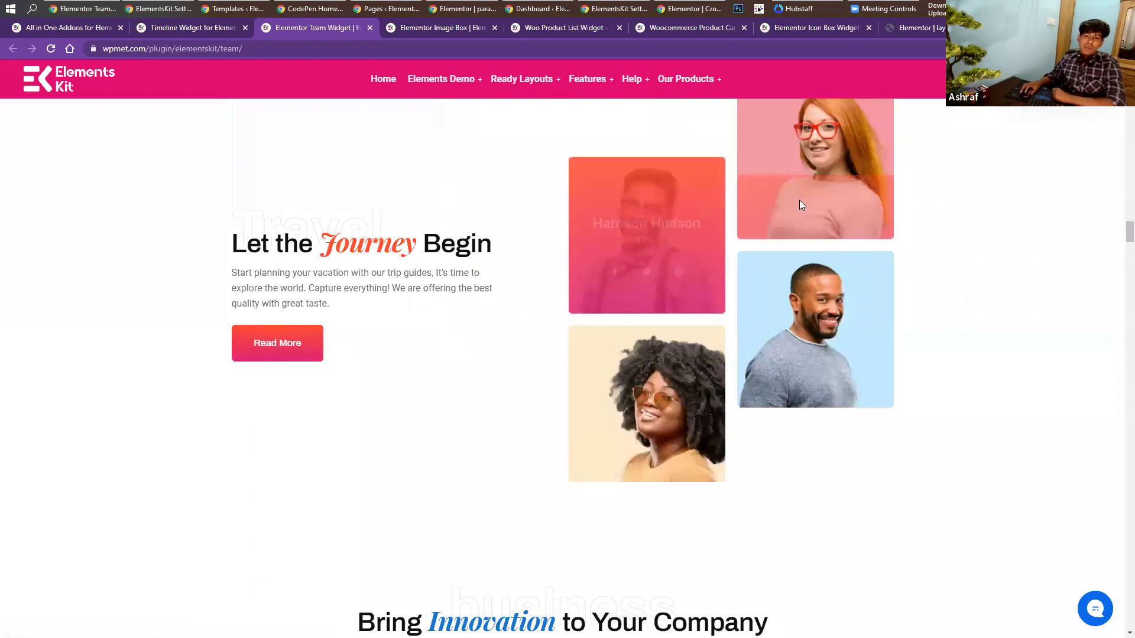
scroll(780, 231, up, 1)
scroll(651, 305, up, 2)
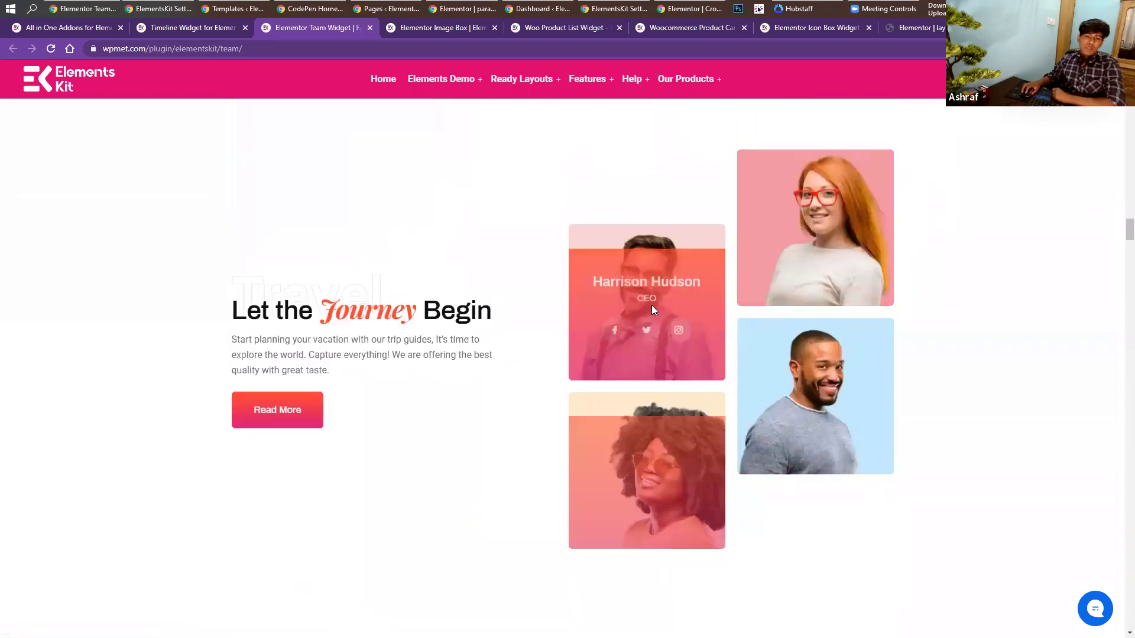
scroll(614, 319, up, 9)
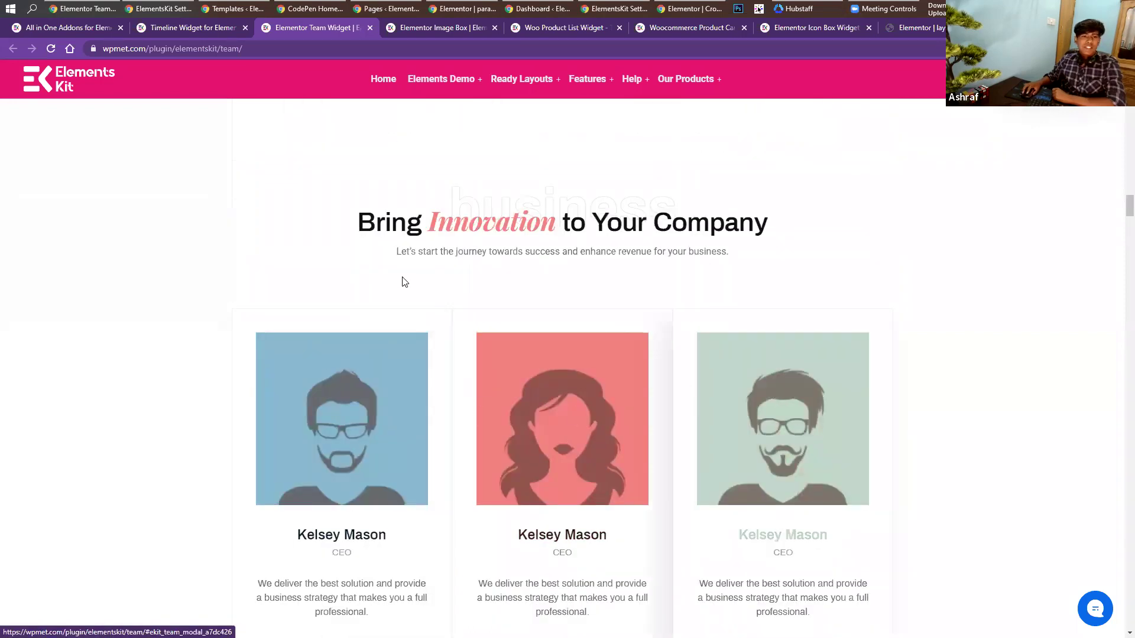
scroll(311, 223, up, 13)
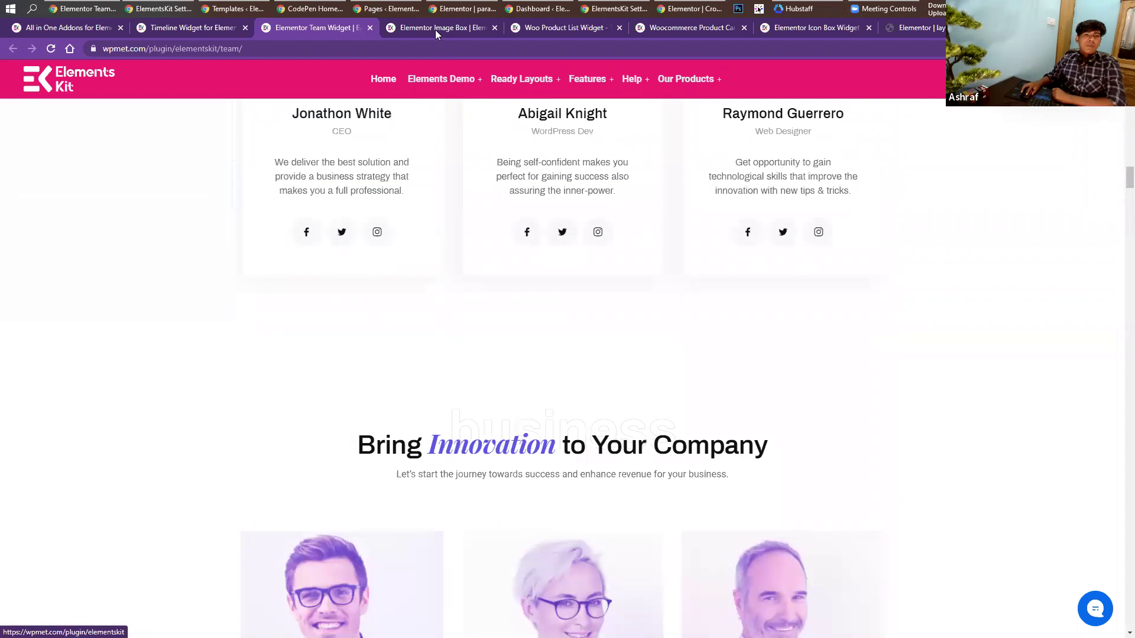
Open the Lottie widget demo page and examine the default style and custom count loop animations.
click(432, 32)
scroll(416, 440, up, 7)
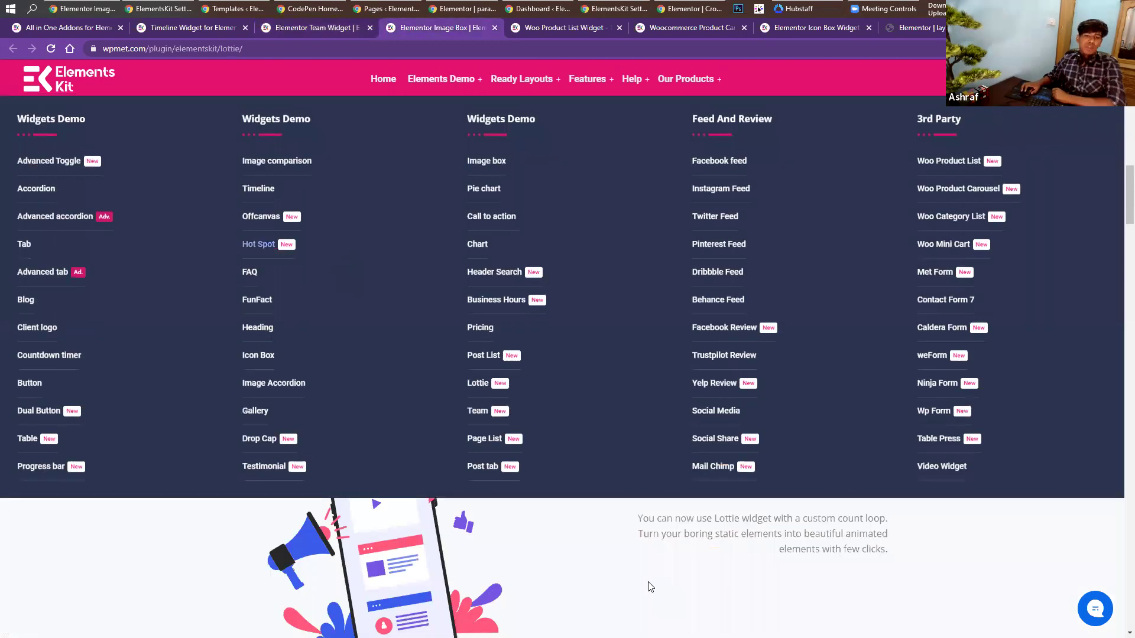
scroll(521, 476, down, 10)
scroll(520, 474, up, 2)
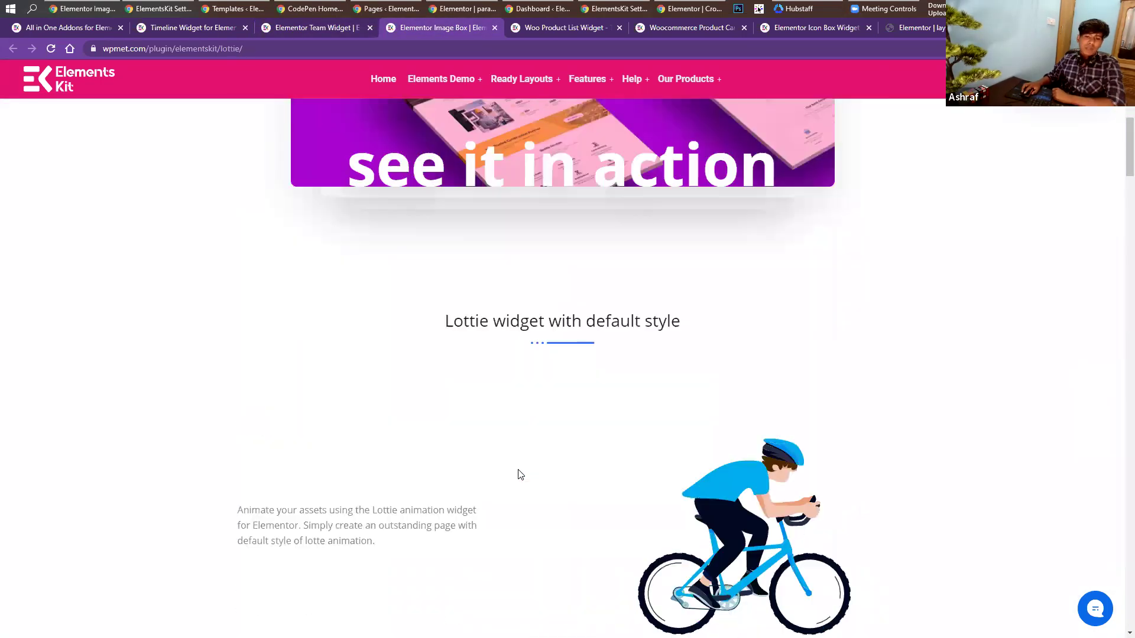
scroll(519, 475, down, 3)
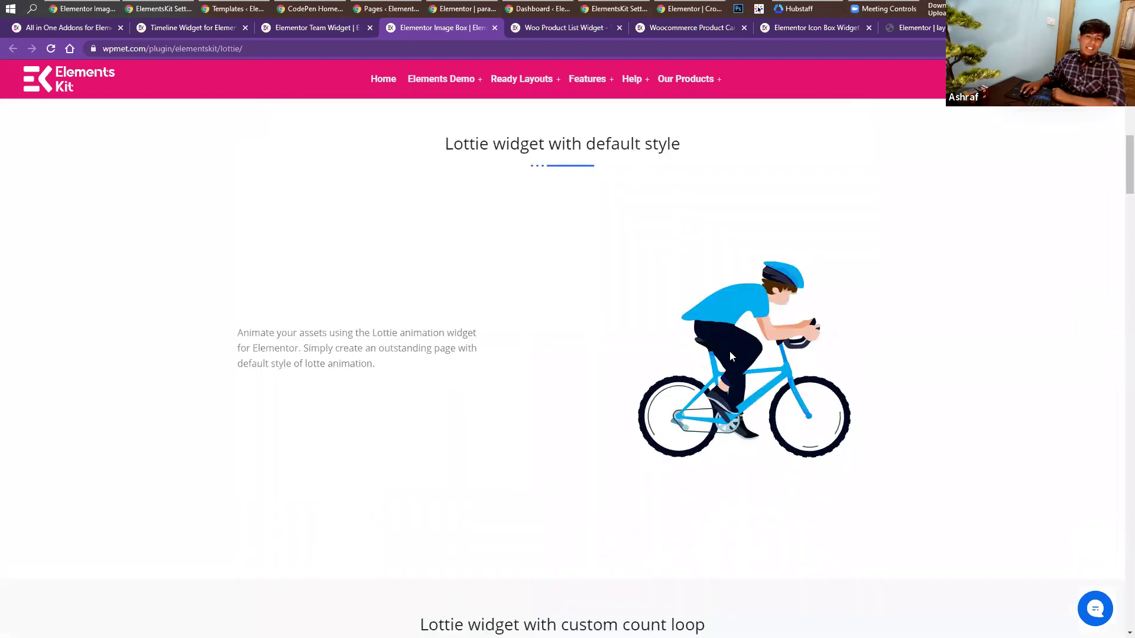
scroll(474, 359, down, 1)
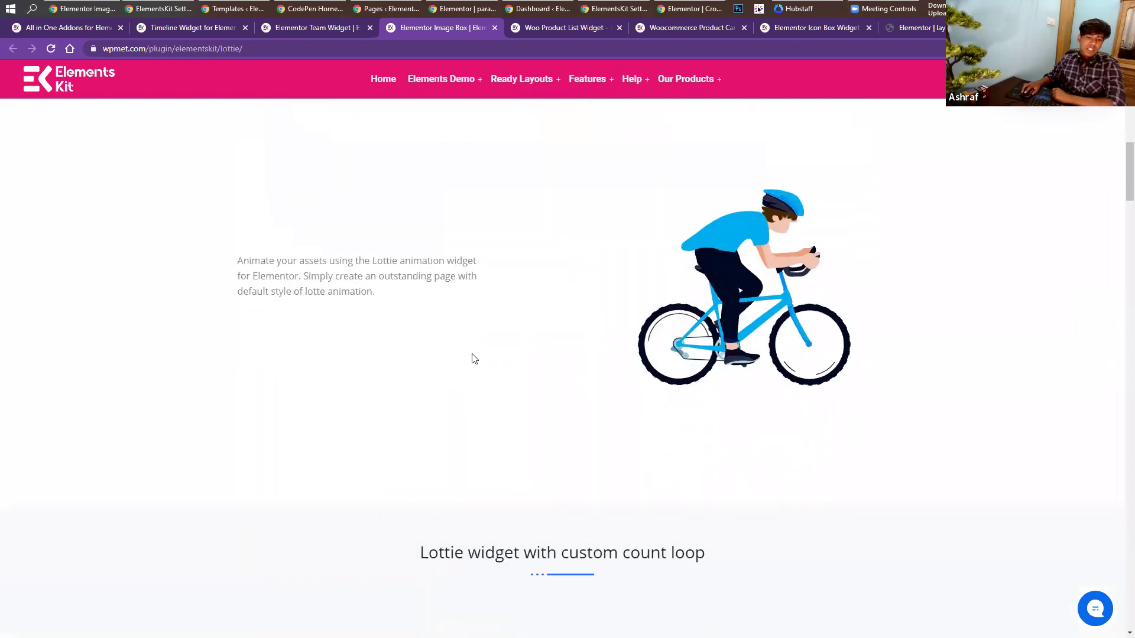
scroll(474, 359, down, 13)
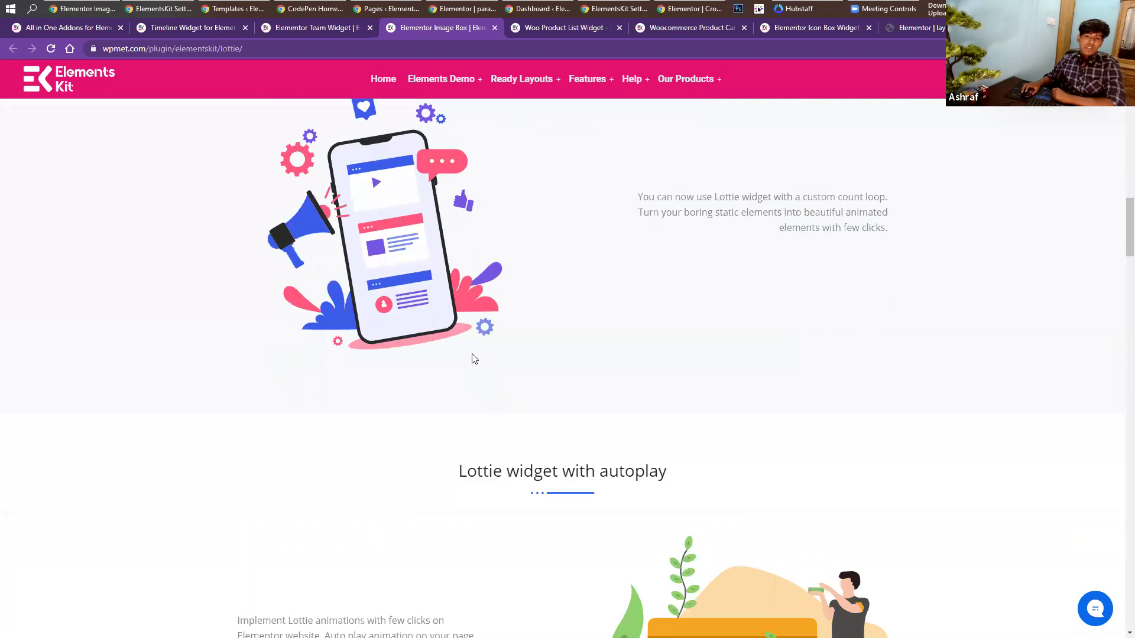
Review the Lottie demos from the default style through the increase speed animation, then return to the earlier animations.
scroll(474, 358, up, 14)
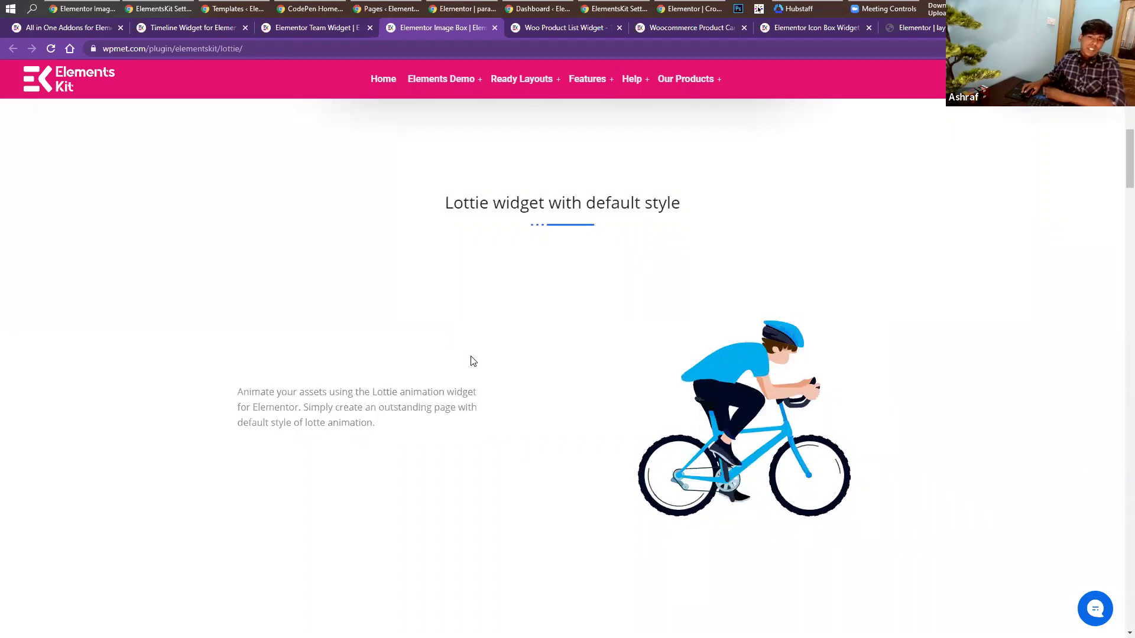
scroll(473, 361, down, 12)
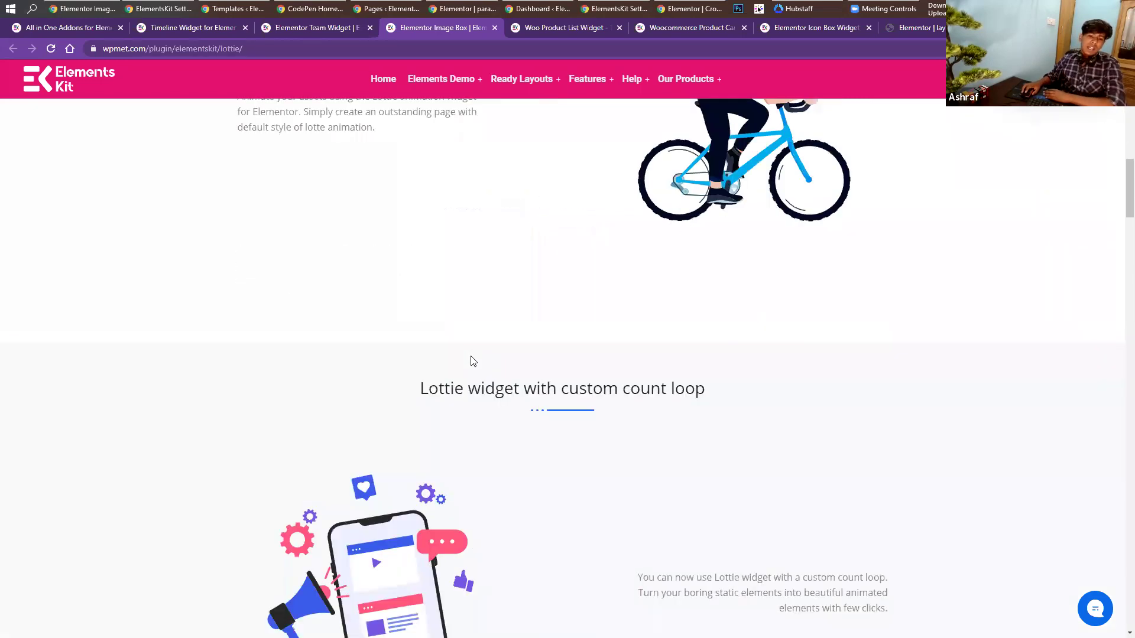
scroll(473, 361, down, 6)
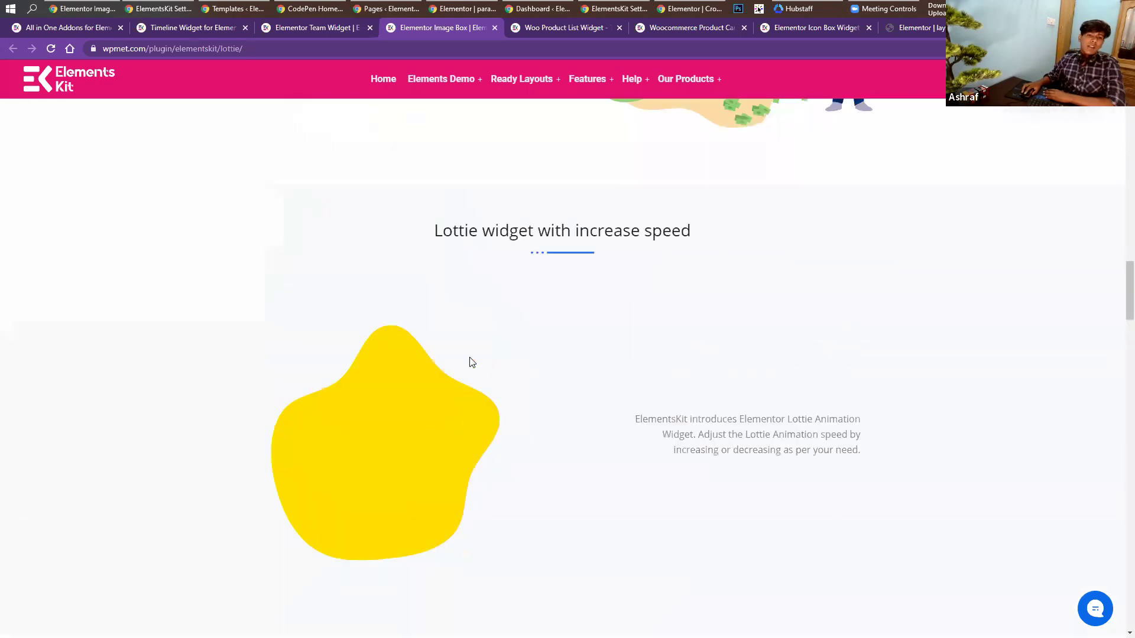
scroll(470, 361, up, 11)
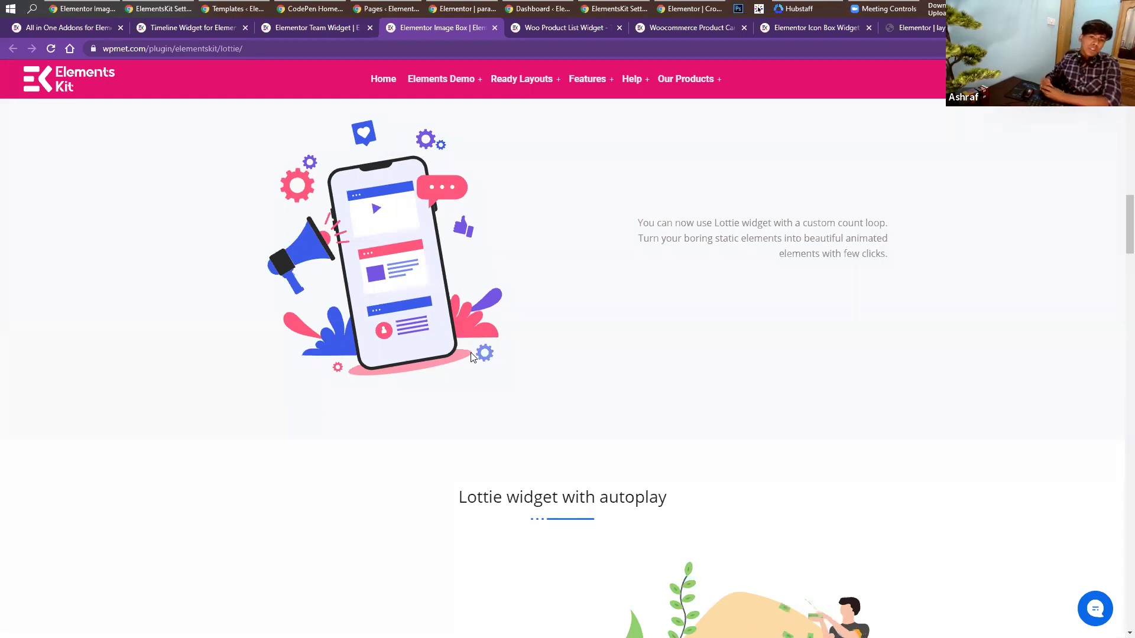
scroll(514, 438, up, 10)
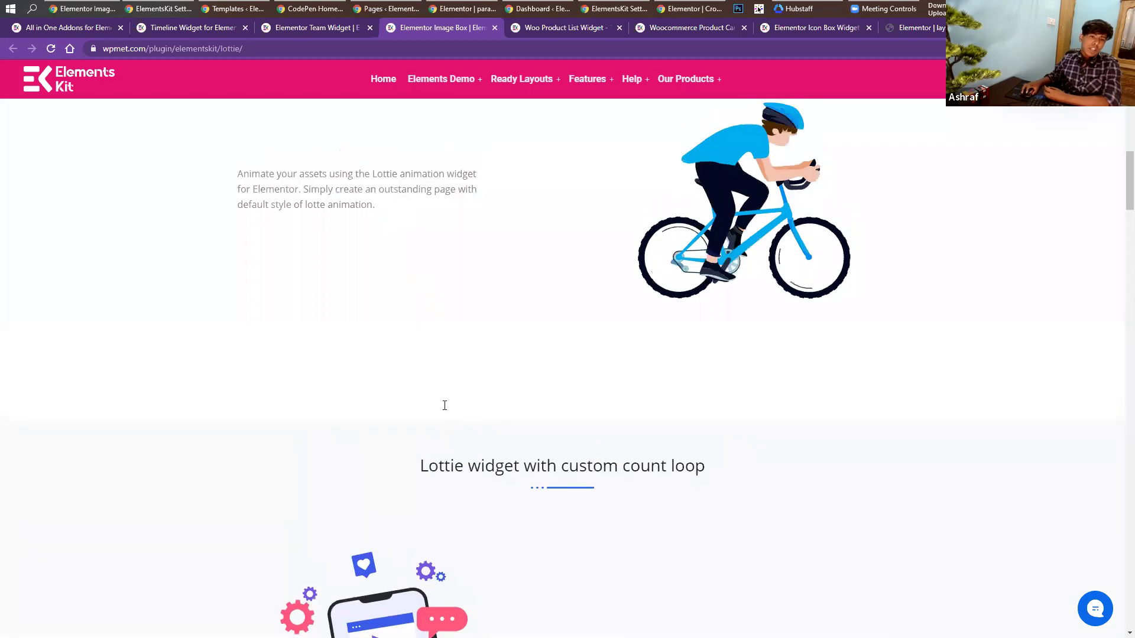
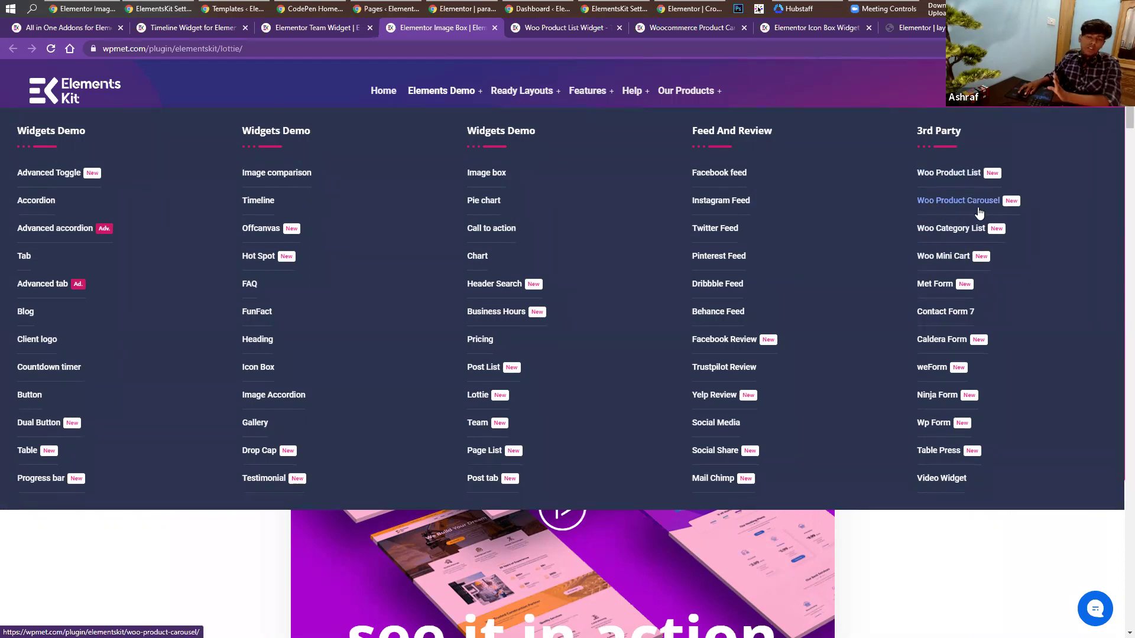
Open the Woo Product List widget demo page and examine the chair product list and Product style Two with their hover effects.
key(ctrl+Tab)
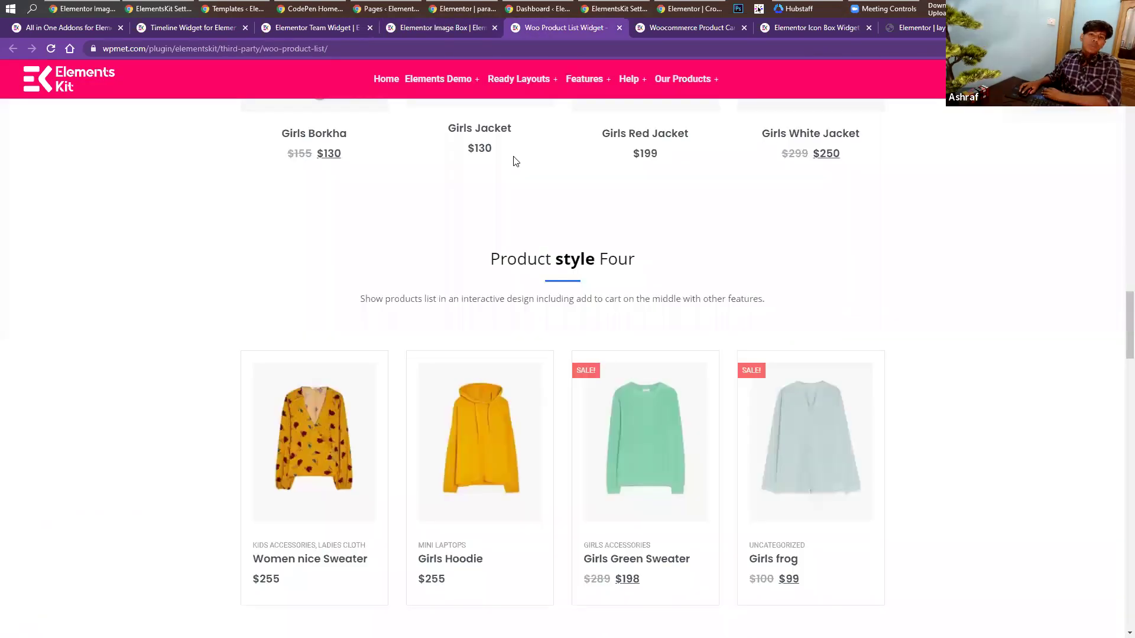
scroll(726, 546, up, 5)
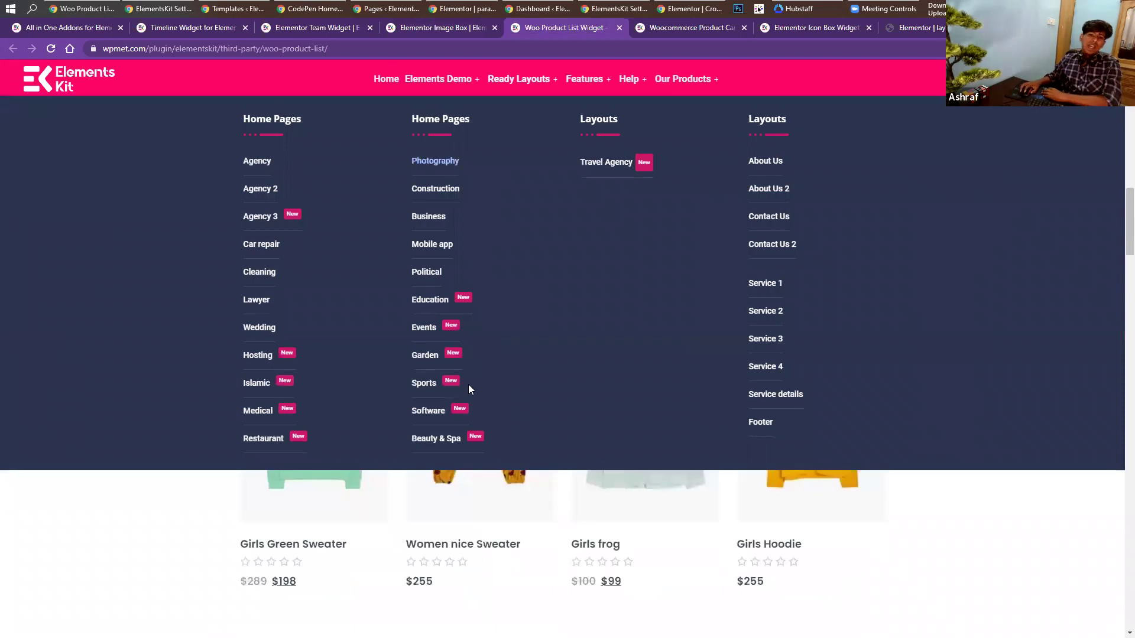
scroll(532, 366, up, 10)
scroll(640, 346, down, 8)
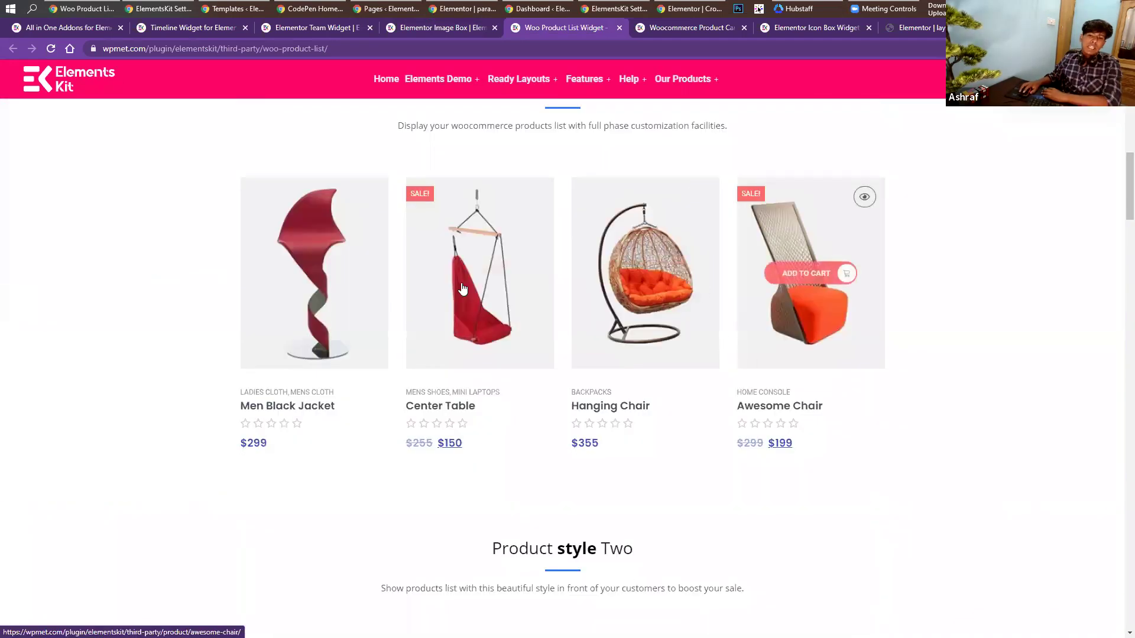
scroll(591, 295, down, 1)
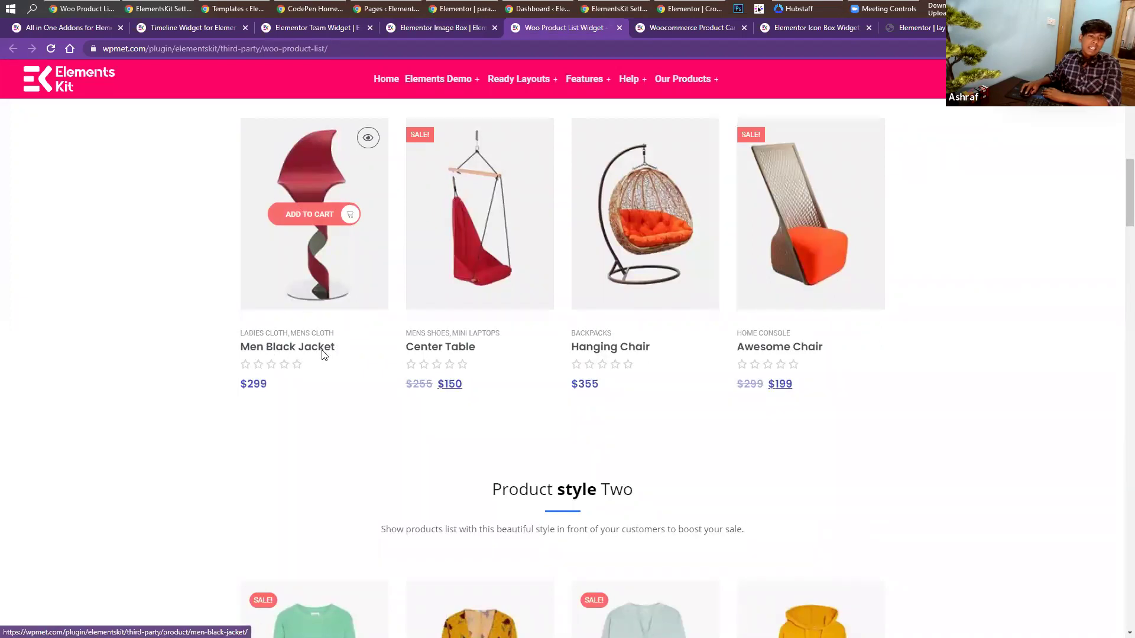
scroll(433, 349, down, 1)
scroll(434, 349, down, 6)
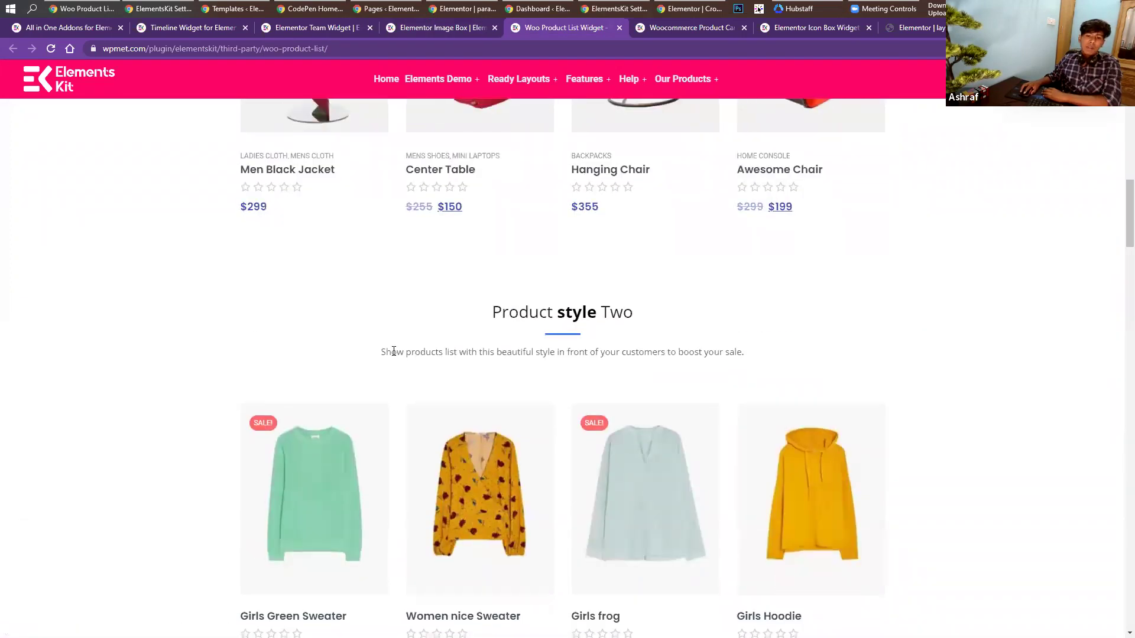
scroll(368, 324, up, 2)
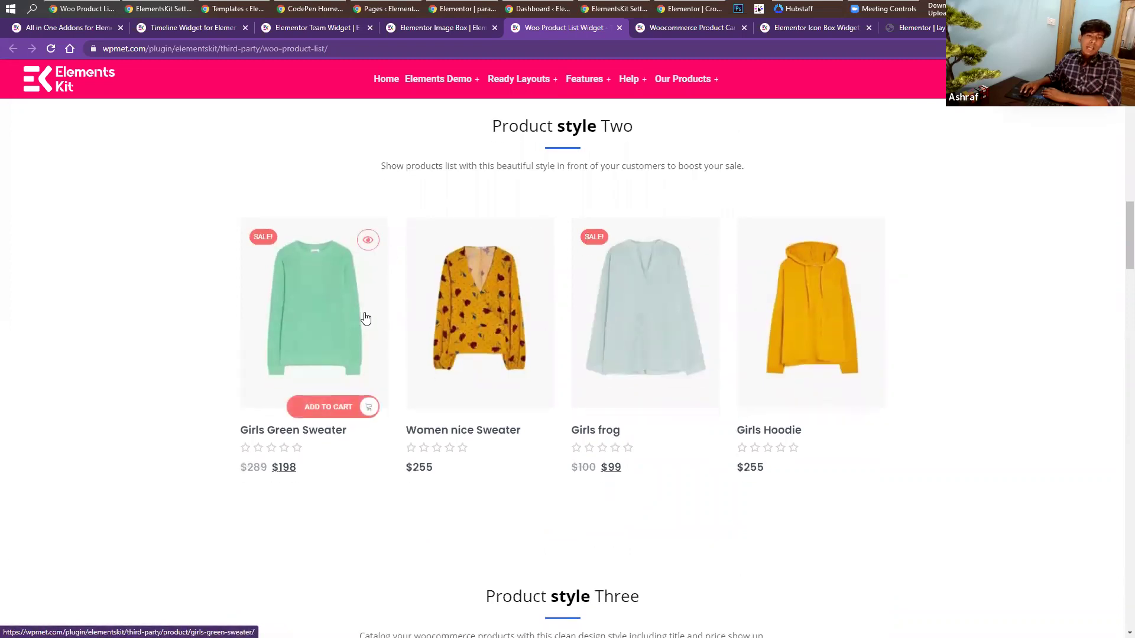
Examine Product style Three, view the Girls Borkha product page, and return to the Woo Product List demos.
scroll(358, 334, down, 7)
scroll(320, 390, up, 1)
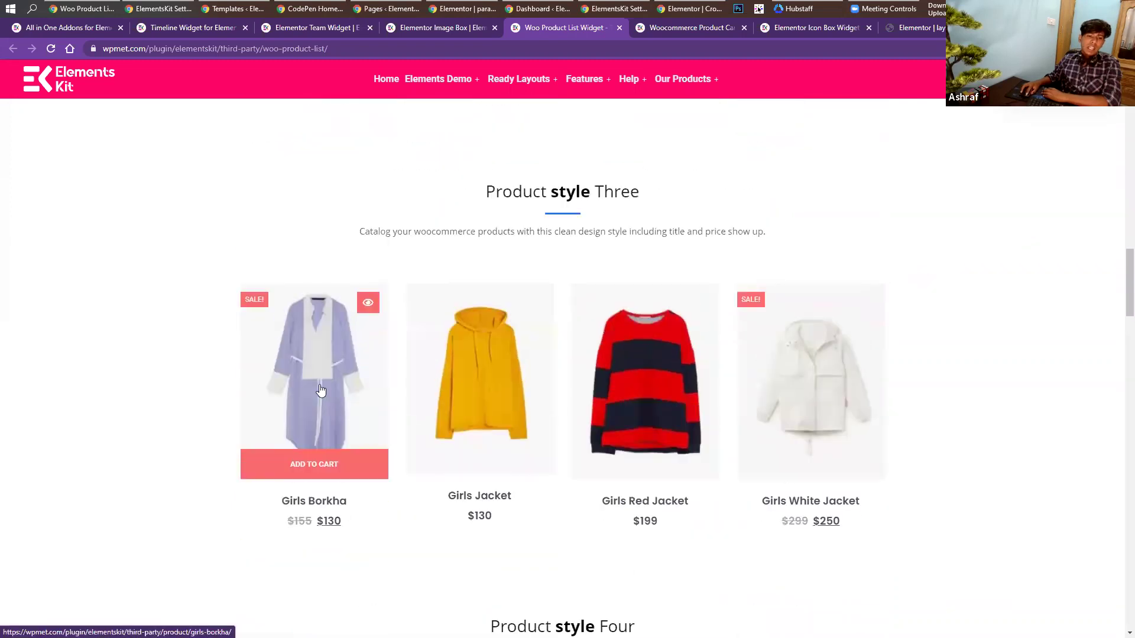
click(367, 303)
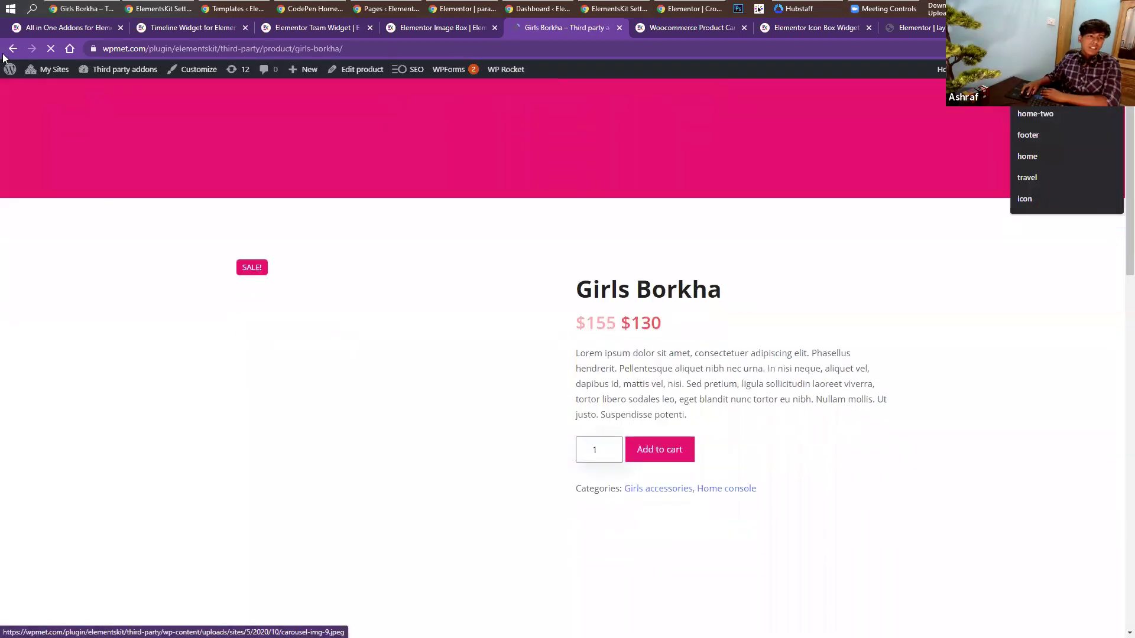
click(12, 50)
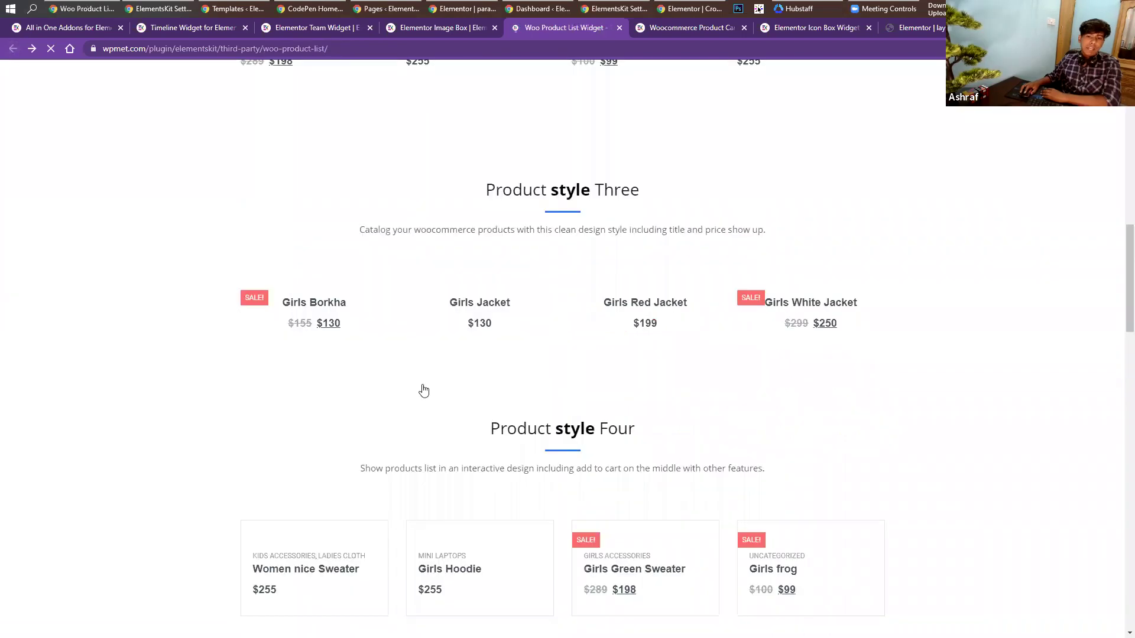
Examine the remaining Woo Product List demos, from the horizontal layouts to the style with content placed on the product image.
scroll(420, 387, down, 8)
scroll(423, 389, down, 5)
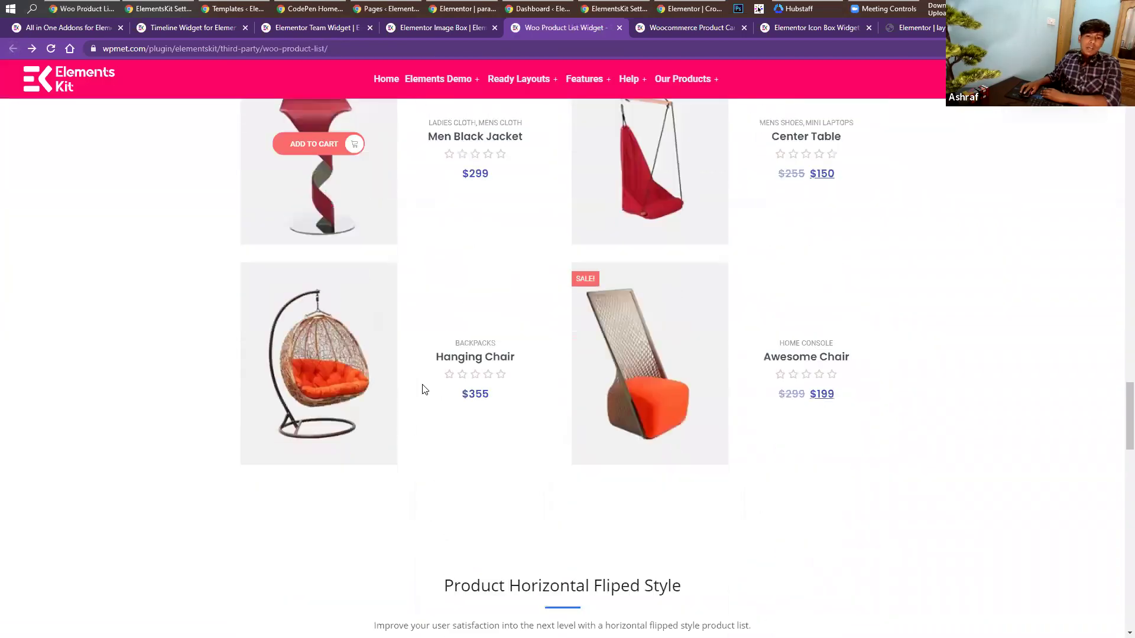
scroll(507, 361, down, 15)
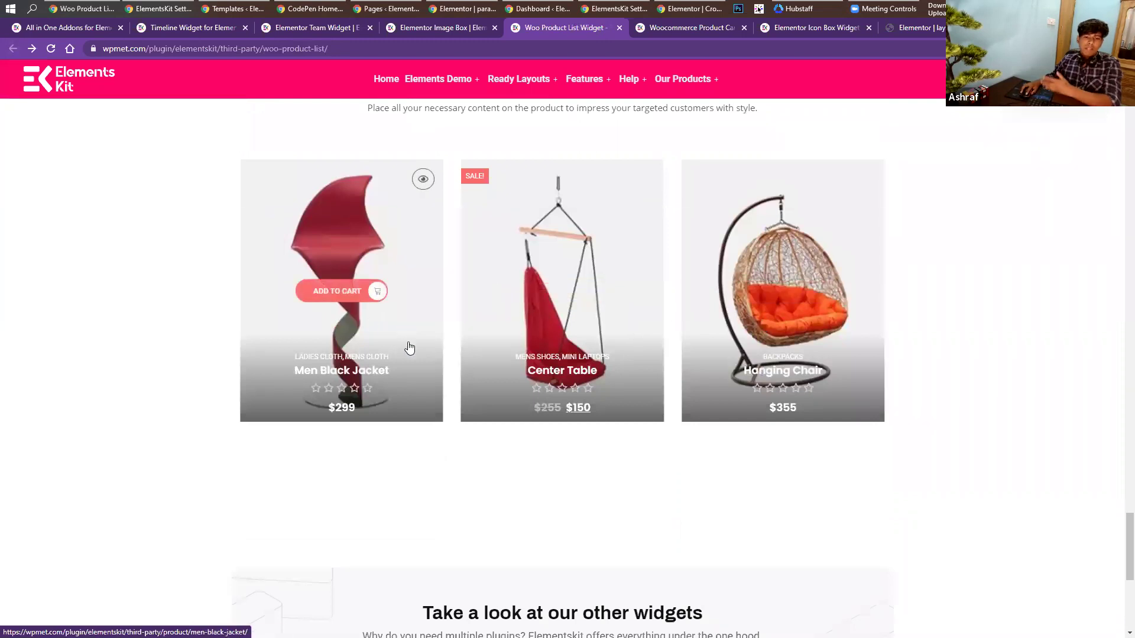
Look back over the Woo Product List demos, from the content-on-image style up to the horizontal style.
scroll(399, 405, down, 6)
scroll(398, 409, up, 14)
scroll(400, 413, up, 3)
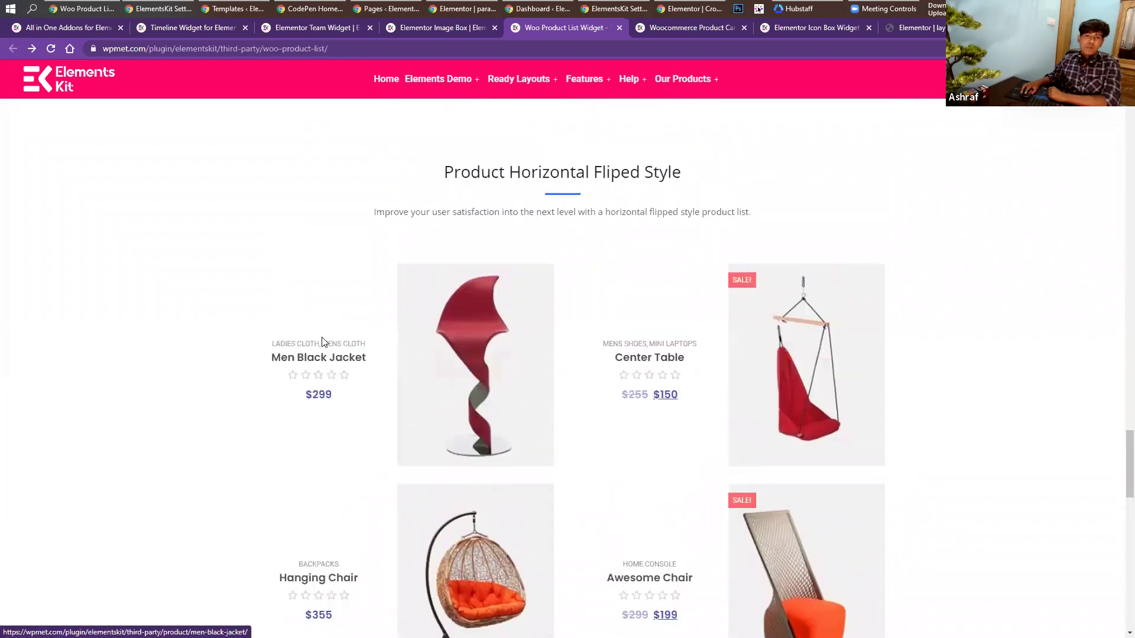
scroll(324, 322, up, 8)
scroll(324, 316, up, 2)
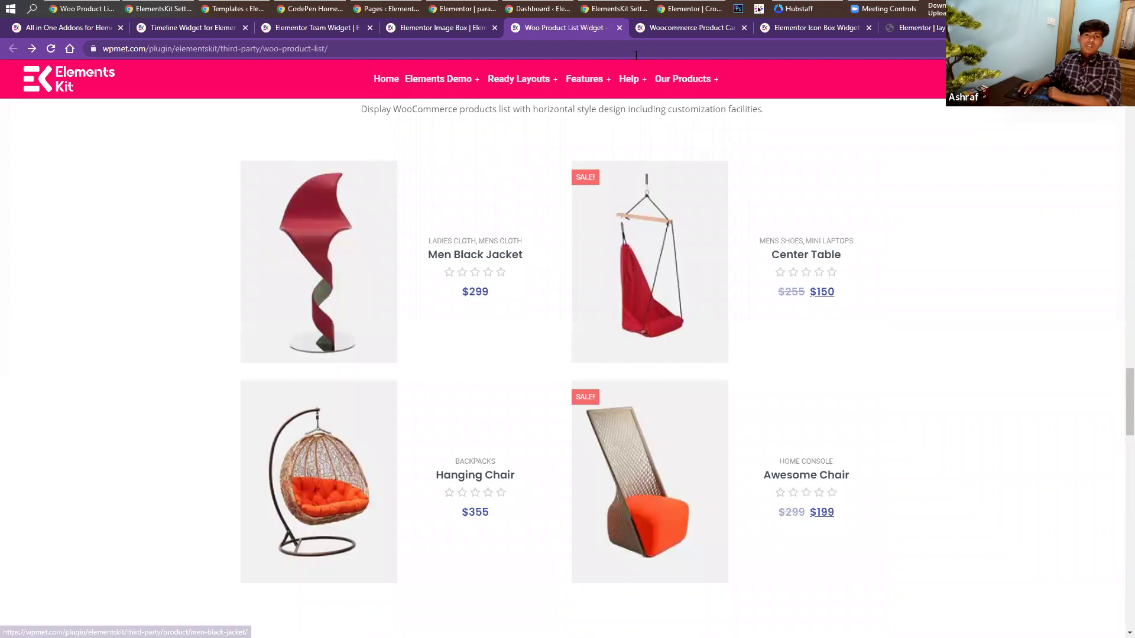
Open the Woo Product Carousel widget demo page and advance the first product carousel.
click(671, 30)
scroll(548, 367, up, 20)
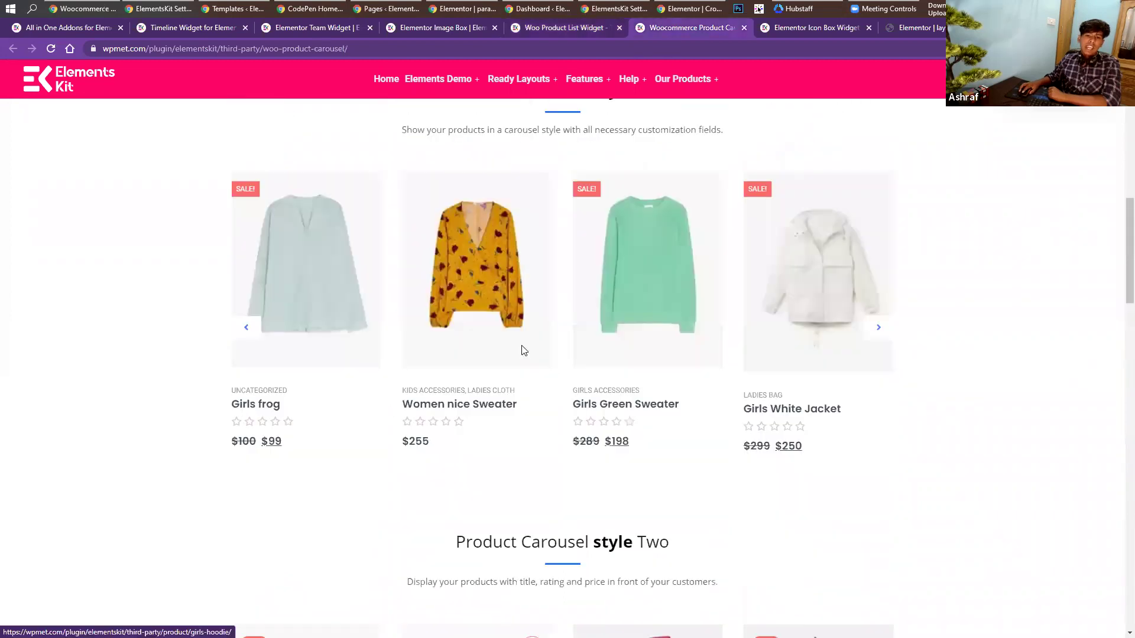
scroll(428, 303, down, 9)
scroll(471, 278, up, 2)
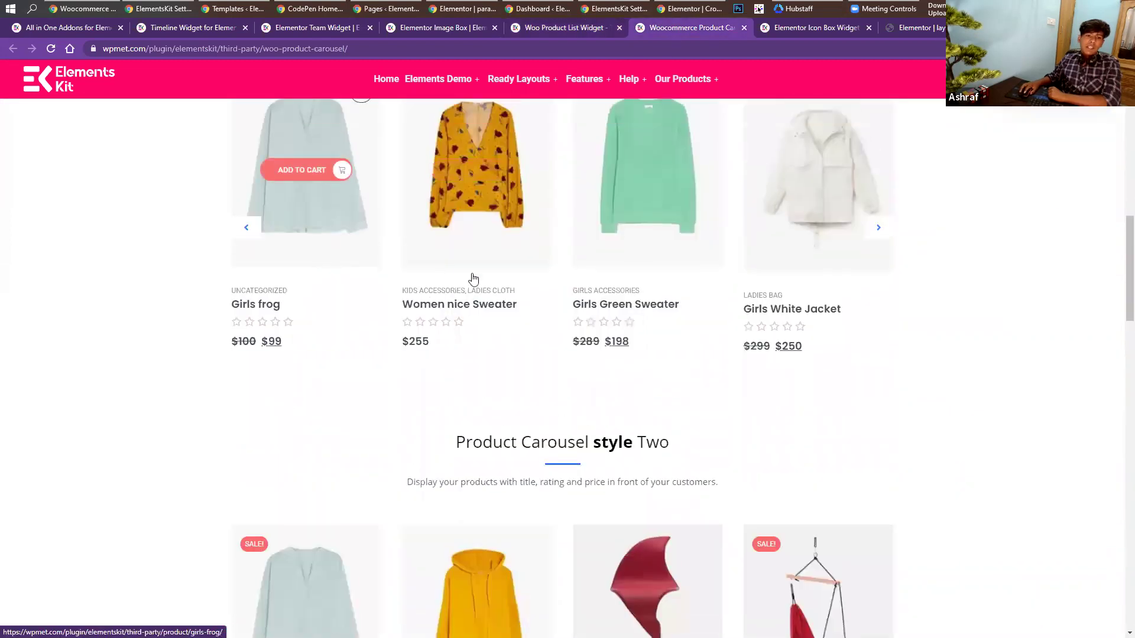
click(877, 324)
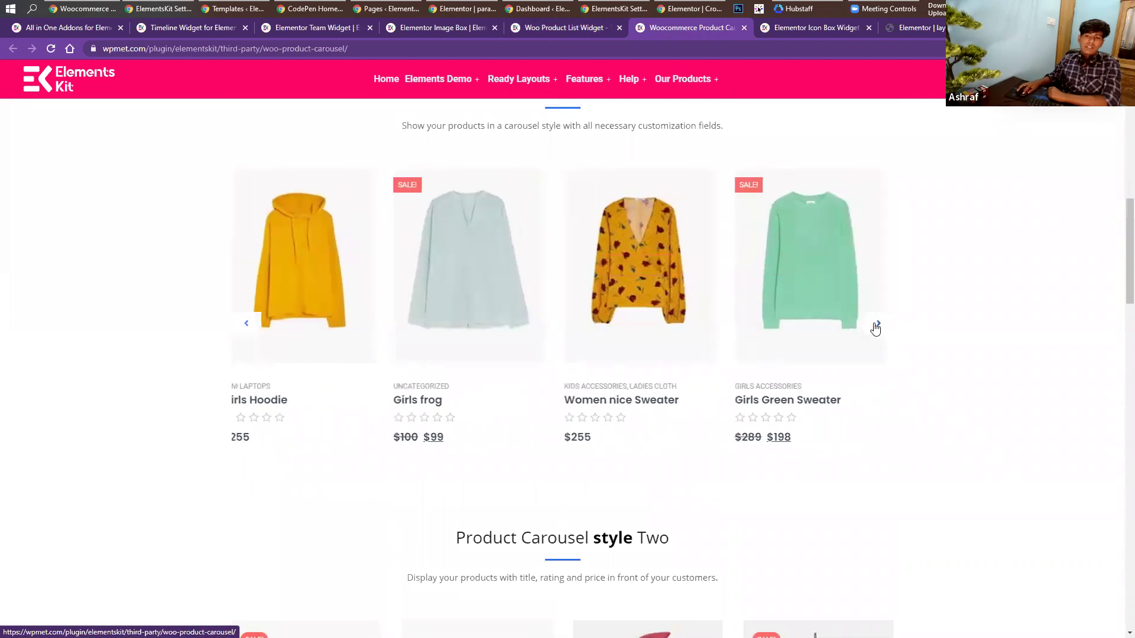
Examine Product Carousel style Two and switch it to another slide.
scroll(413, 331, down, 8)
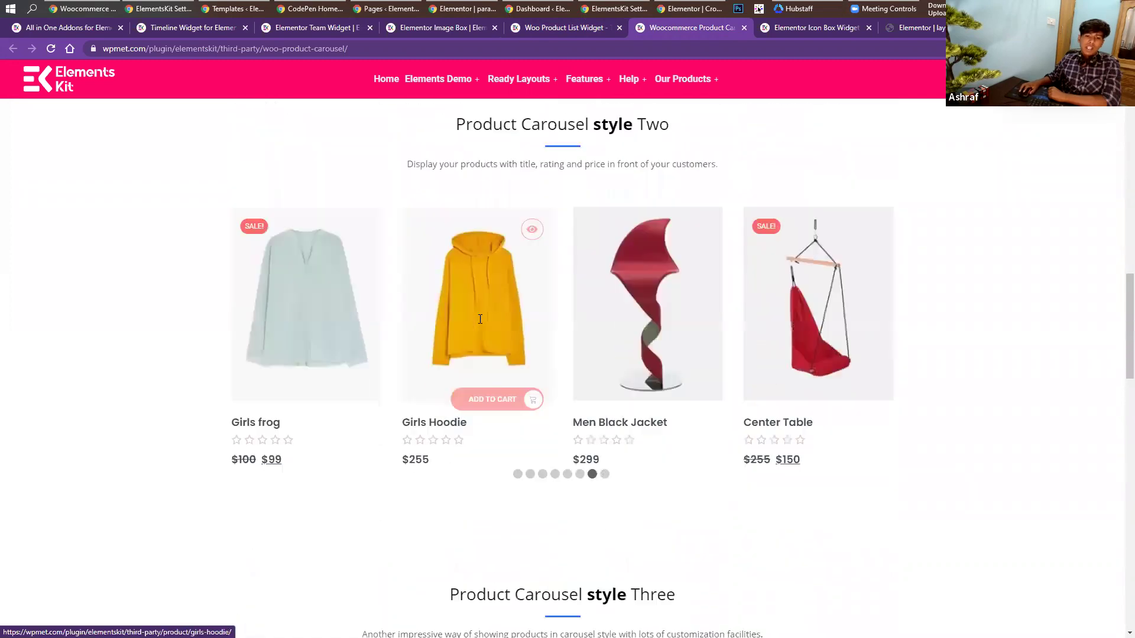
scroll(508, 414, up, 3)
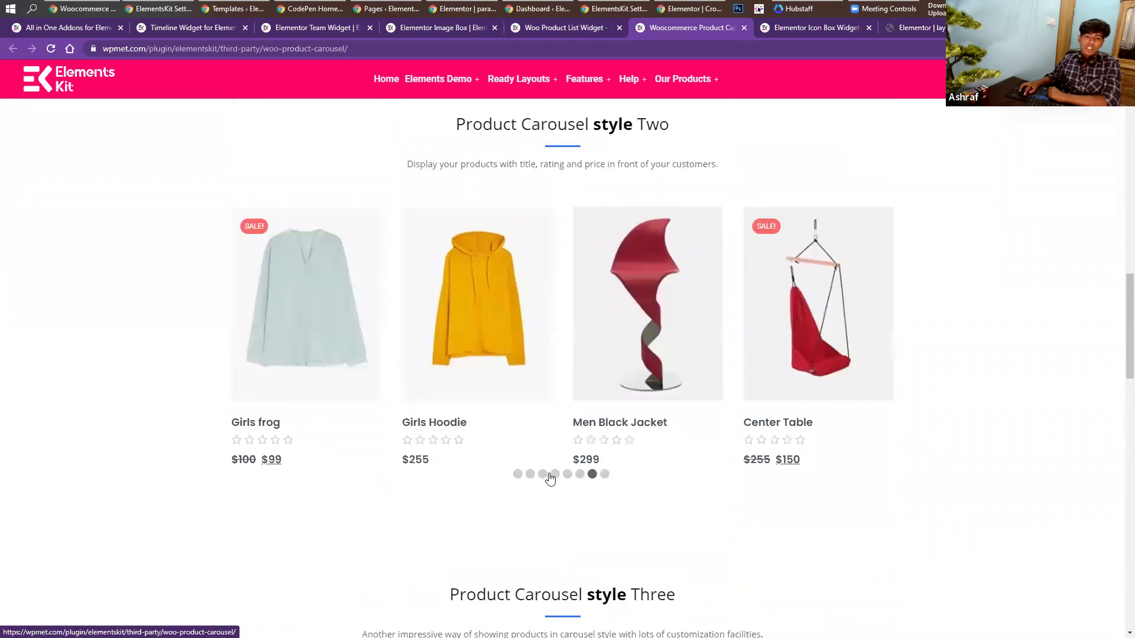
click(543, 474)
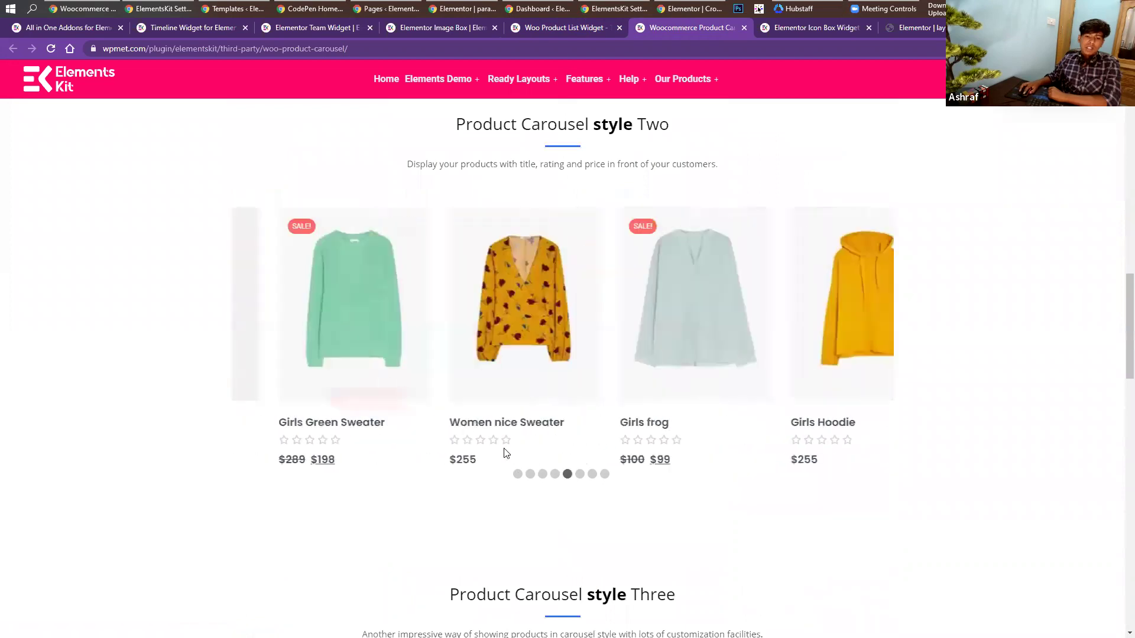
Examine Product Carousel style Three, go through slides of style Four, and return to style Two.
scroll(507, 454, down, 8)
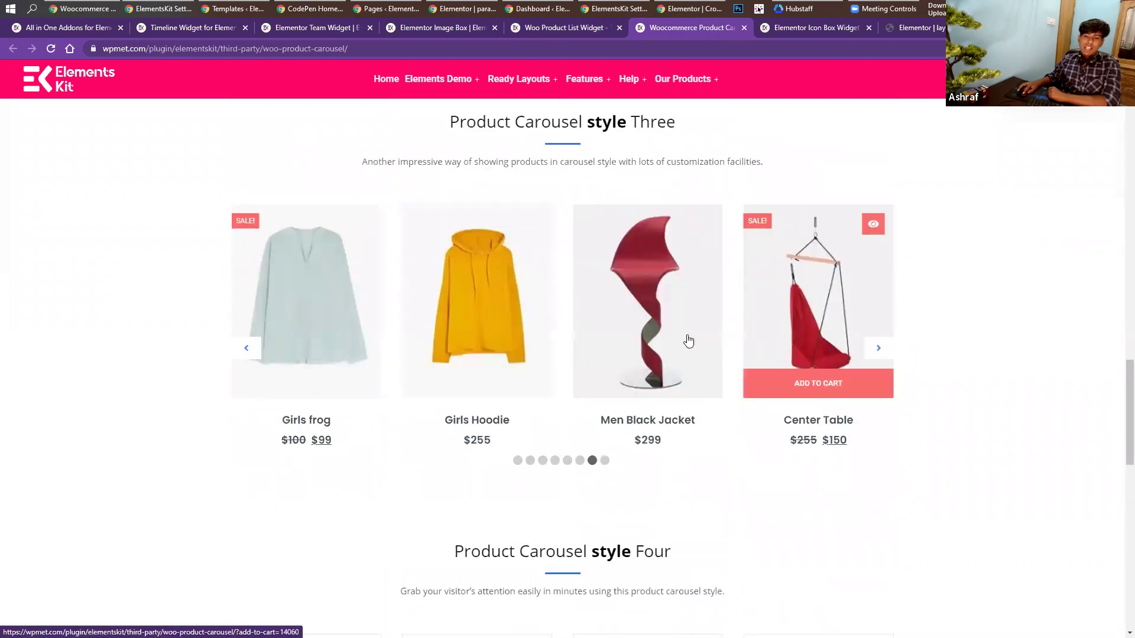
scroll(291, 325, up, 1)
scroll(290, 325, down, 8)
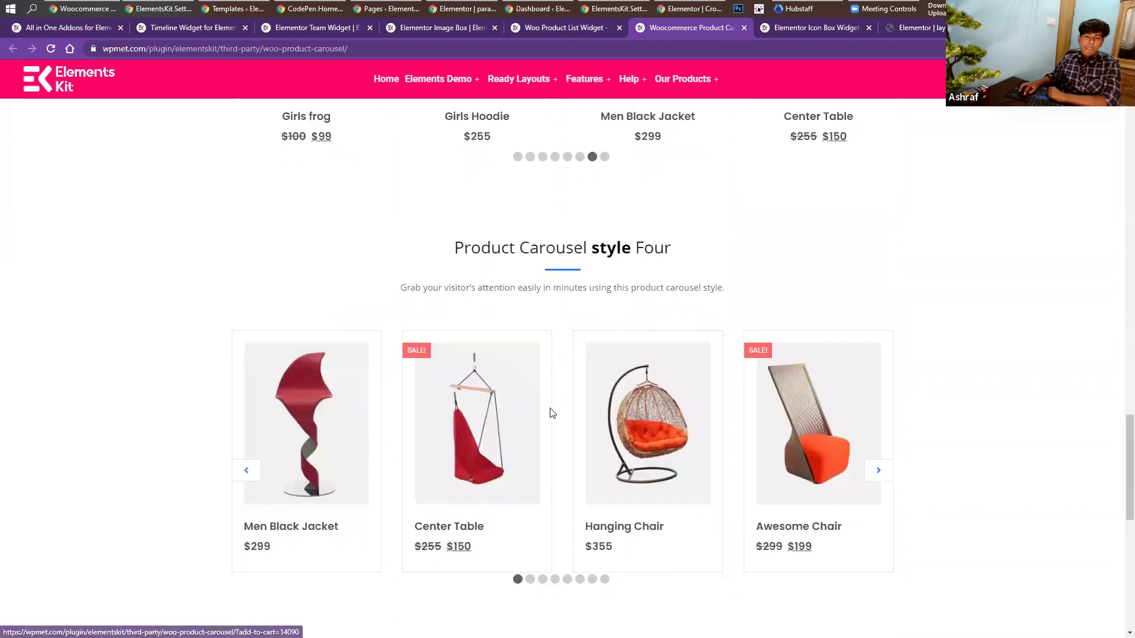
click(542, 410)
click(567, 410)
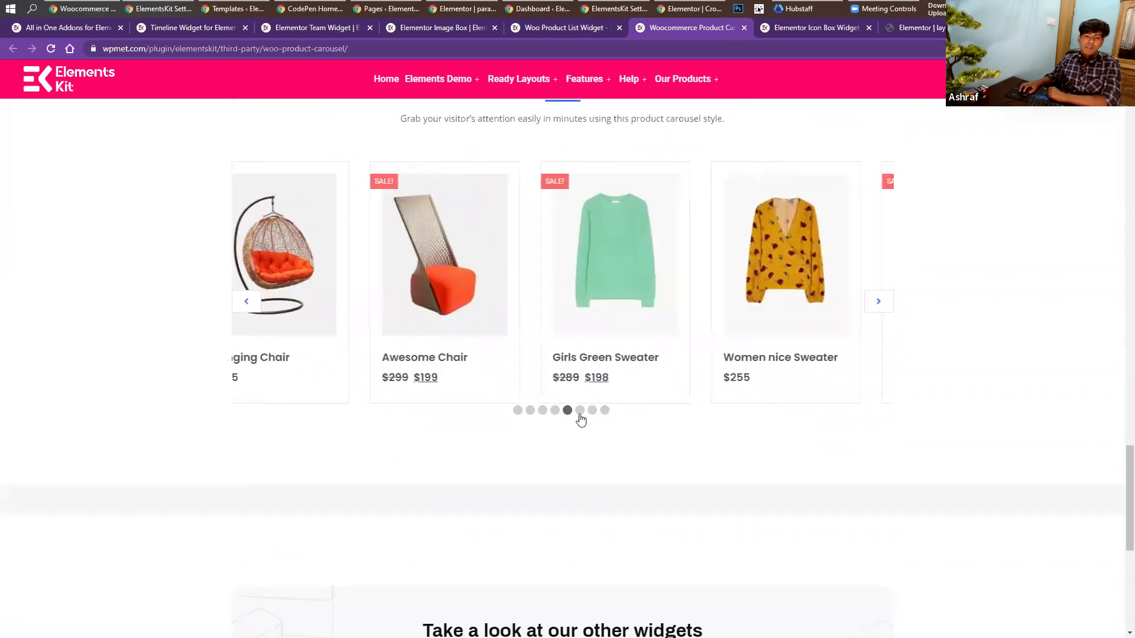
scroll(561, 409, down, 7)
scroll(699, 158, up, 17)
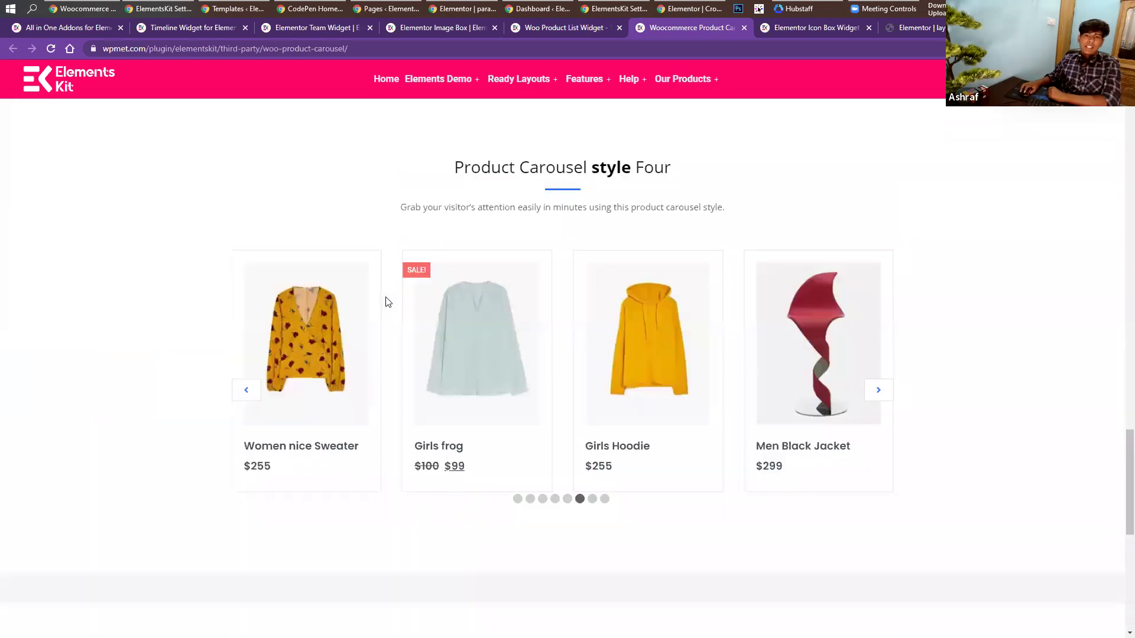
scroll(699, 158, up, 5)
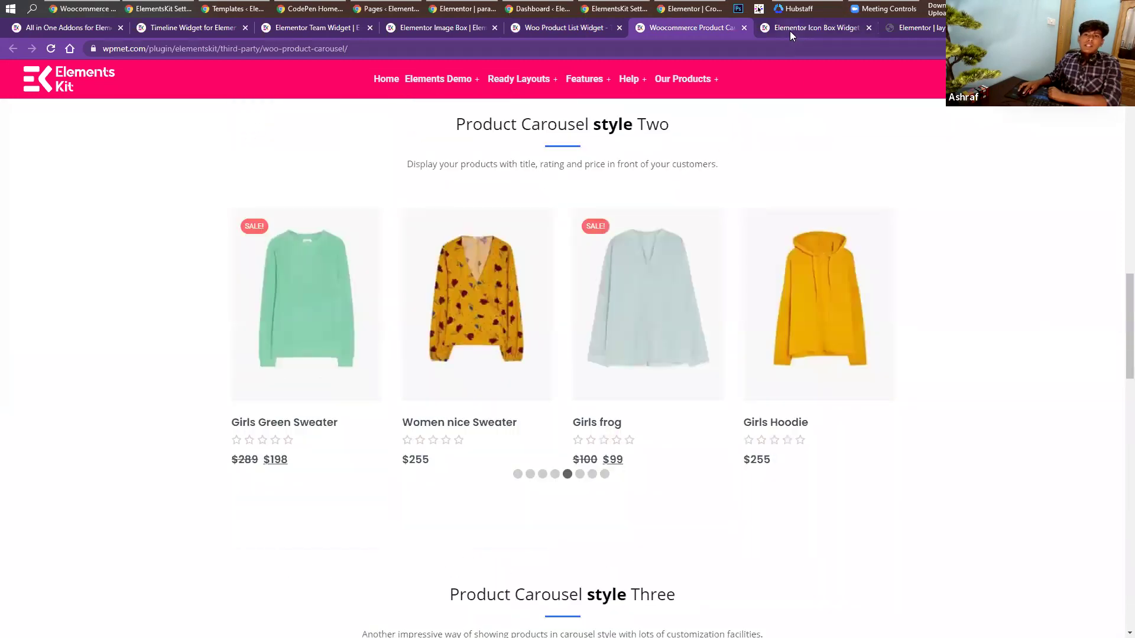
Open the Icon Box widget demo page and skim through its icon box designs.
click(790, 28)
scroll(615, 263, up, 1)
scroll(616, 263, down, 5)
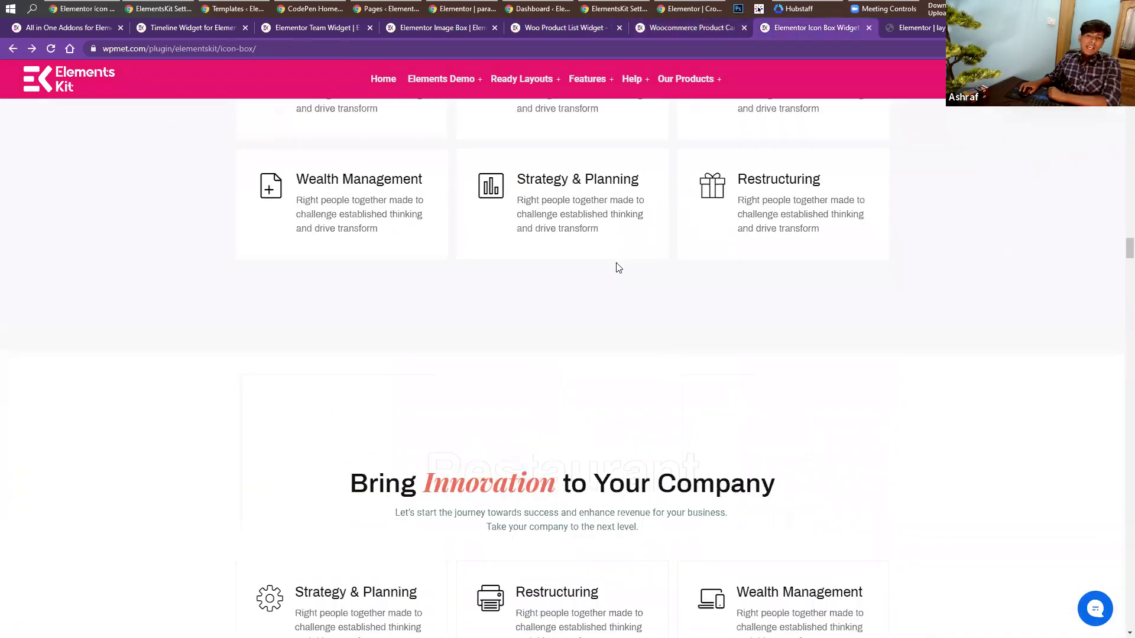
scroll(615, 266, down, 15)
scroll(612, 269, down, 10)
scroll(602, 289, up, 6)
scroll(601, 294, down, 3)
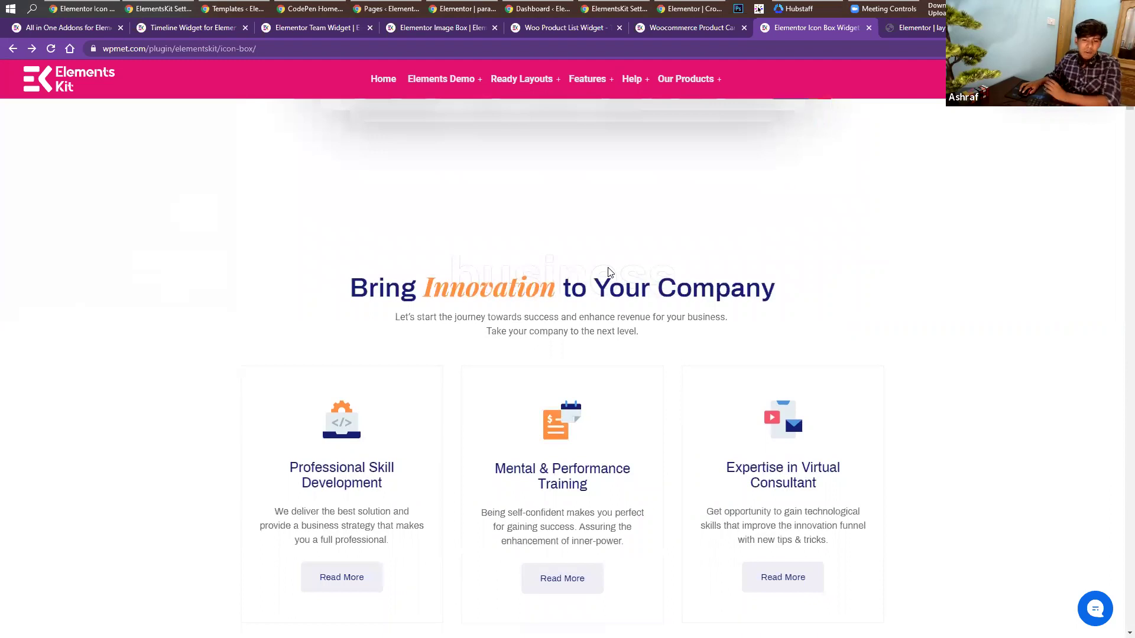
Examine the business, medical, restaurant and travel icon box demos with their hover effects.
scroll(612, 254, down, 2)
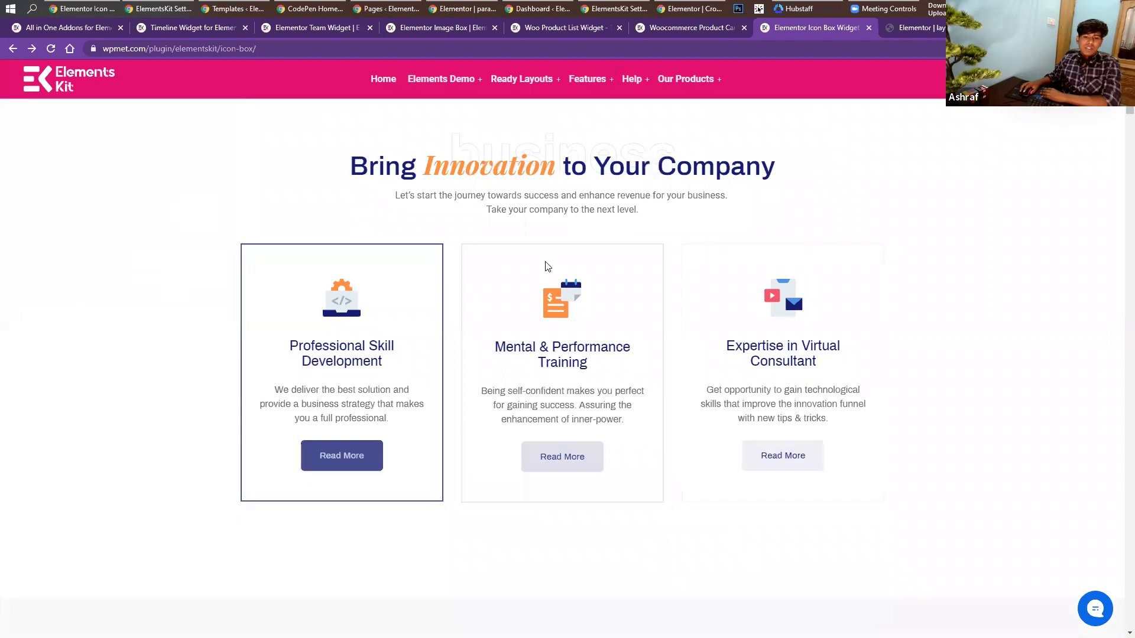
scroll(545, 264, down, 10)
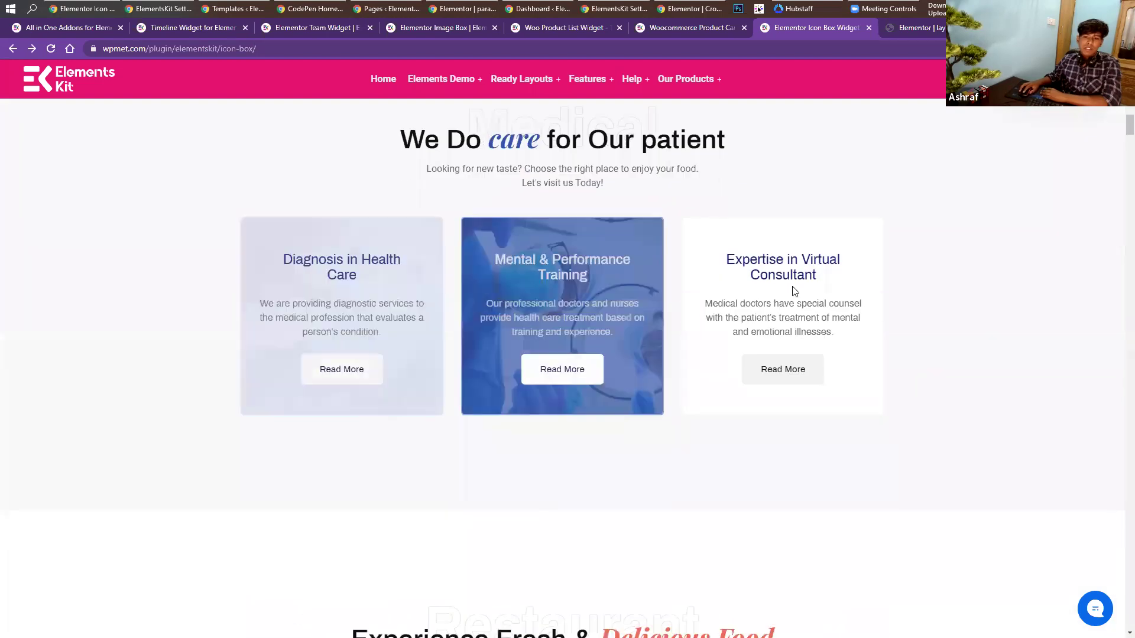
scroll(343, 283, down, 1)
scroll(342, 300, down, 6)
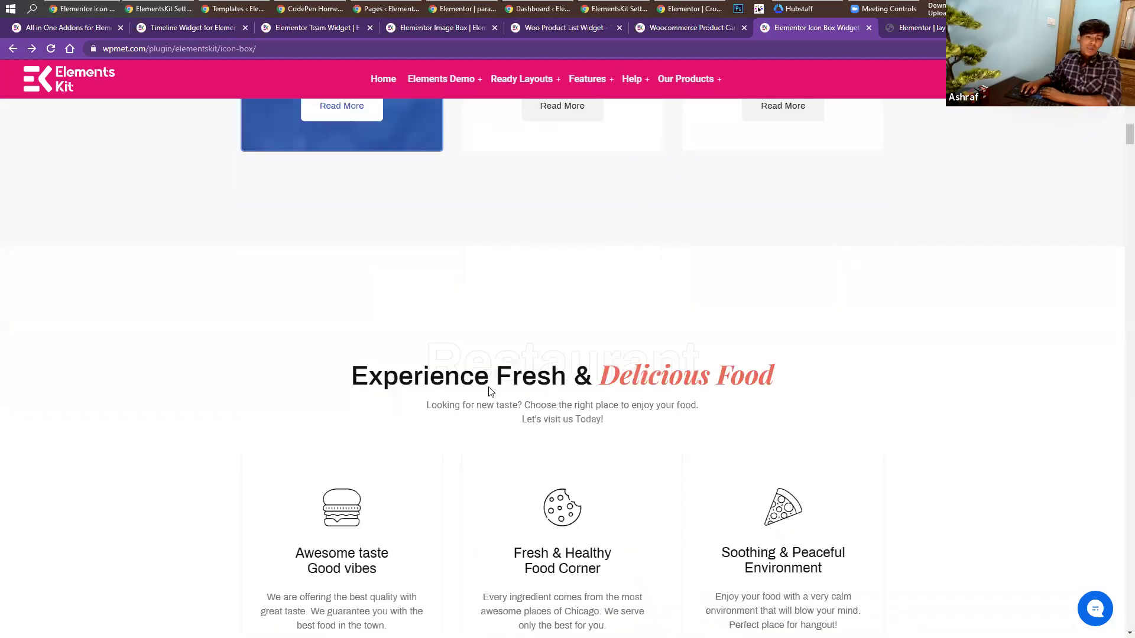
scroll(352, 324, down, 12)
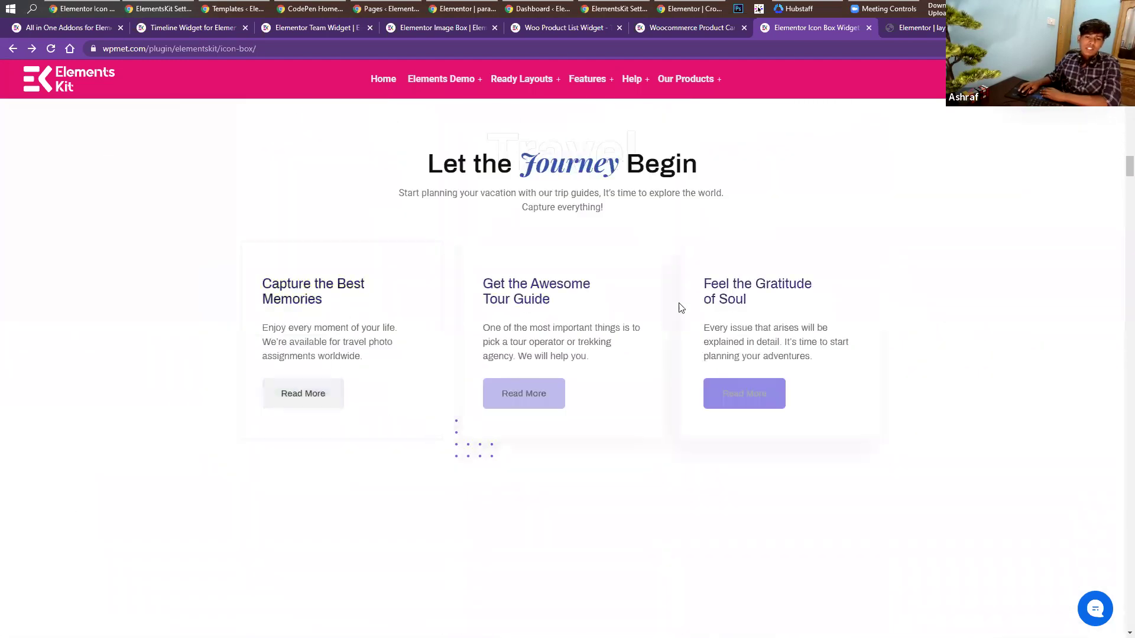
Examine the coloured business boxes and the six-item restaurant grid, and return to the start of the Icon Box page.
scroll(678, 303, down, 8)
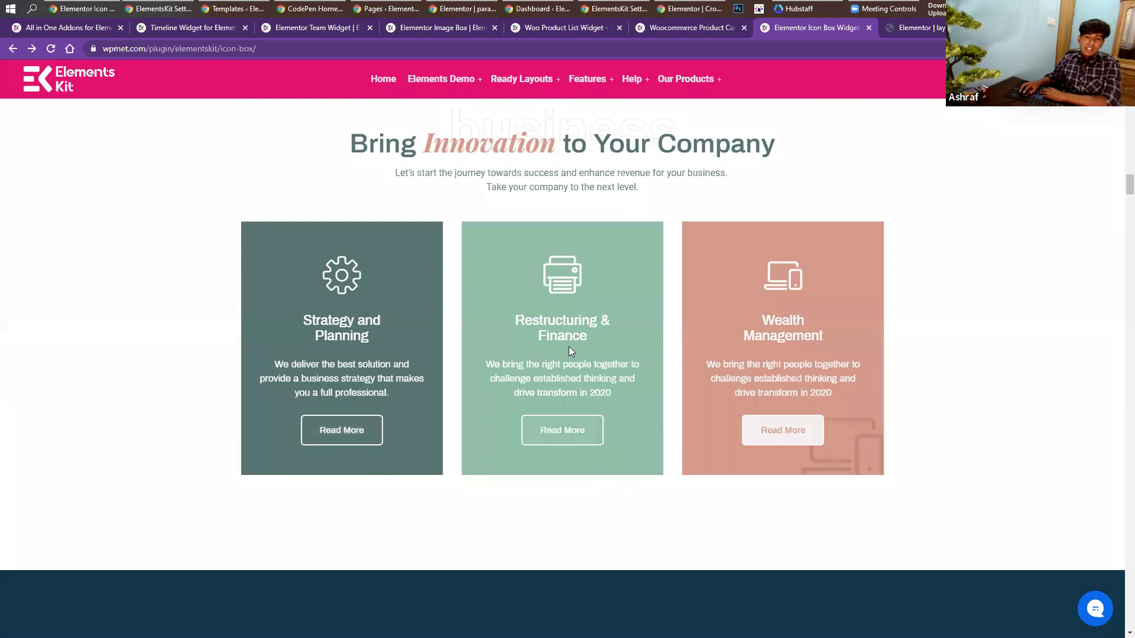
scroll(317, 333, down, 4)
scroll(325, 356, down, 10)
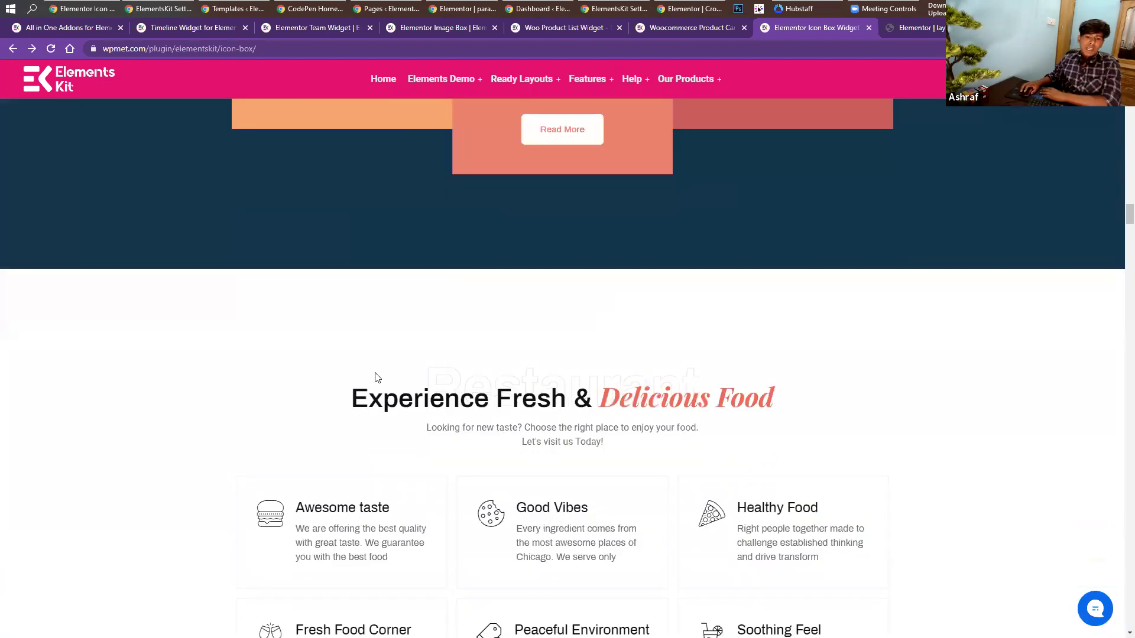
scroll(376, 378, down, 5)
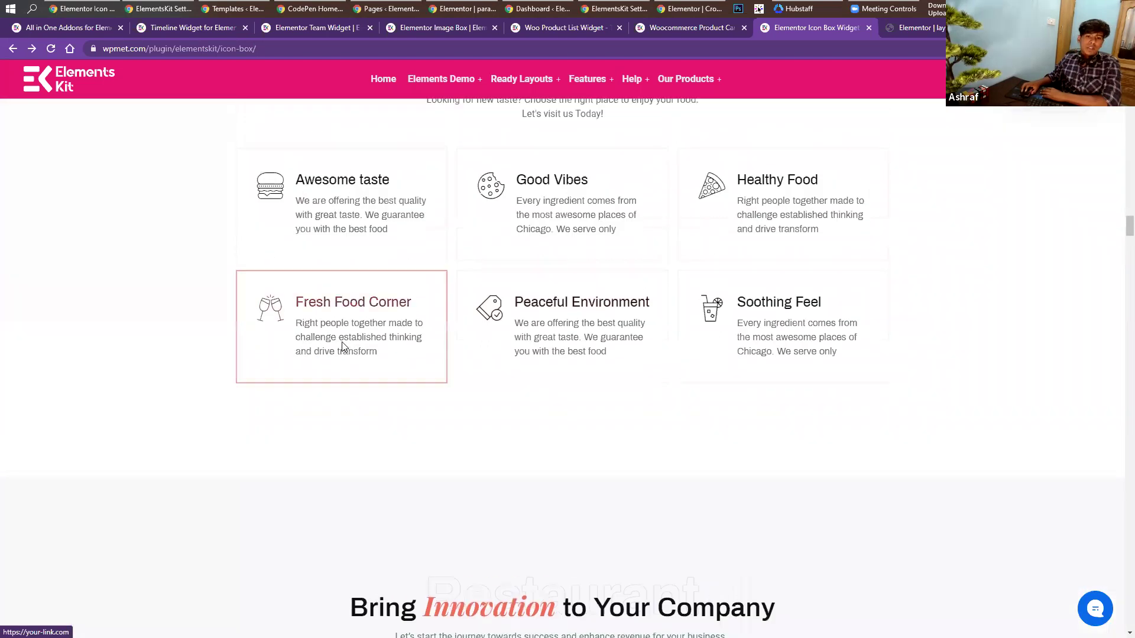
scroll(340, 346, up, 15)
scroll(338, 347, up, 20)
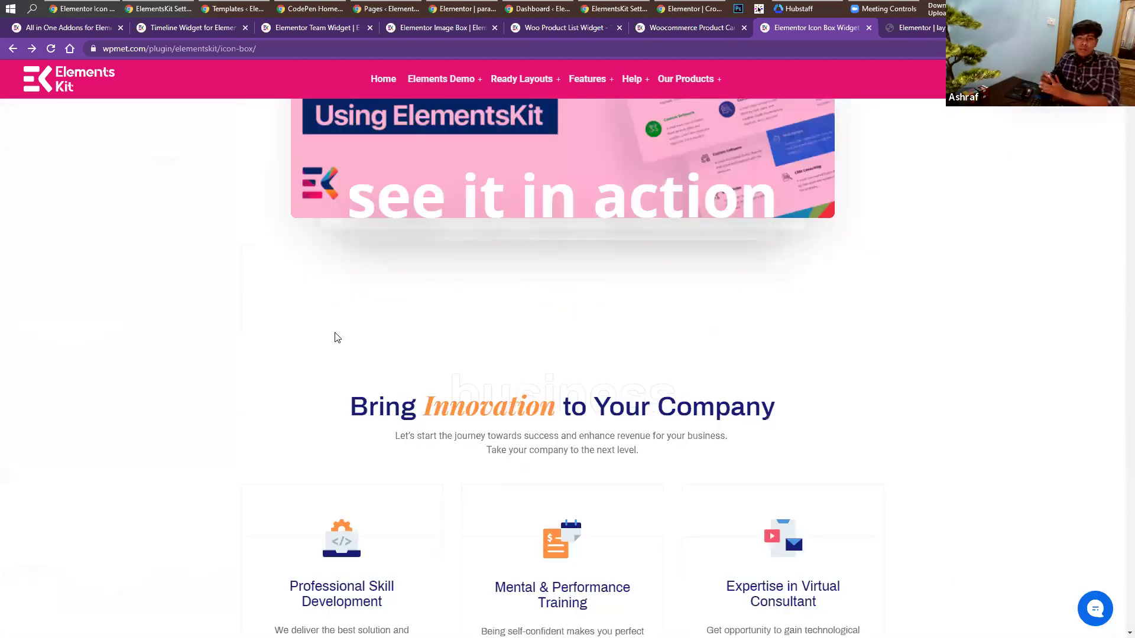
scroll(337, 338, up, 8)
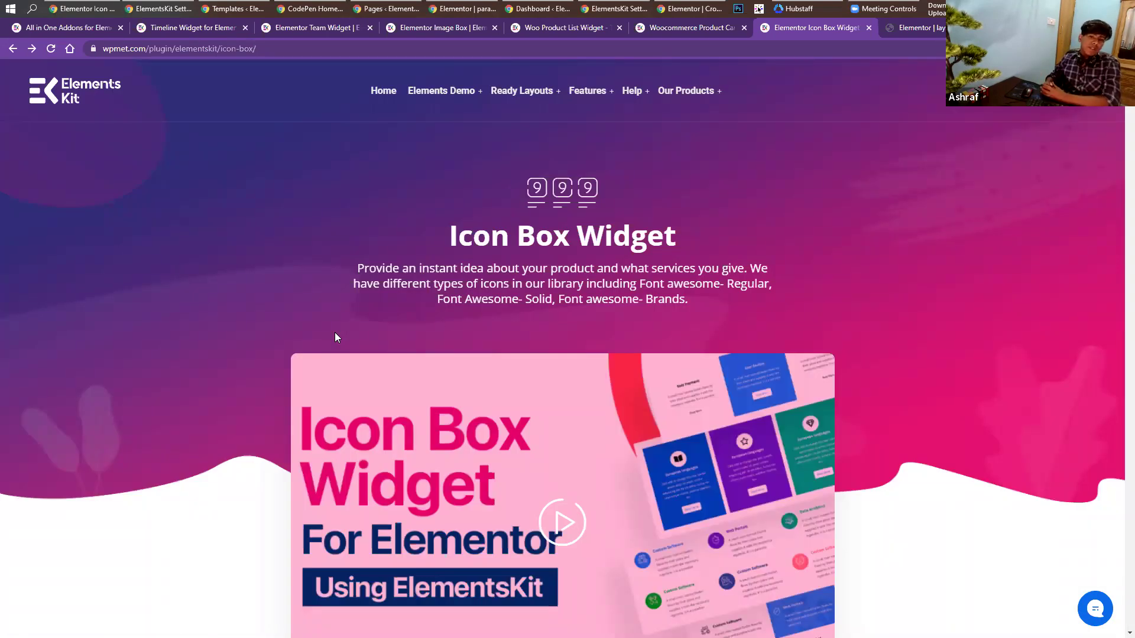
Switch to the Elementor editor, open the ElementsKit template library and browse the Ready Pages templates.
click(916, 32)
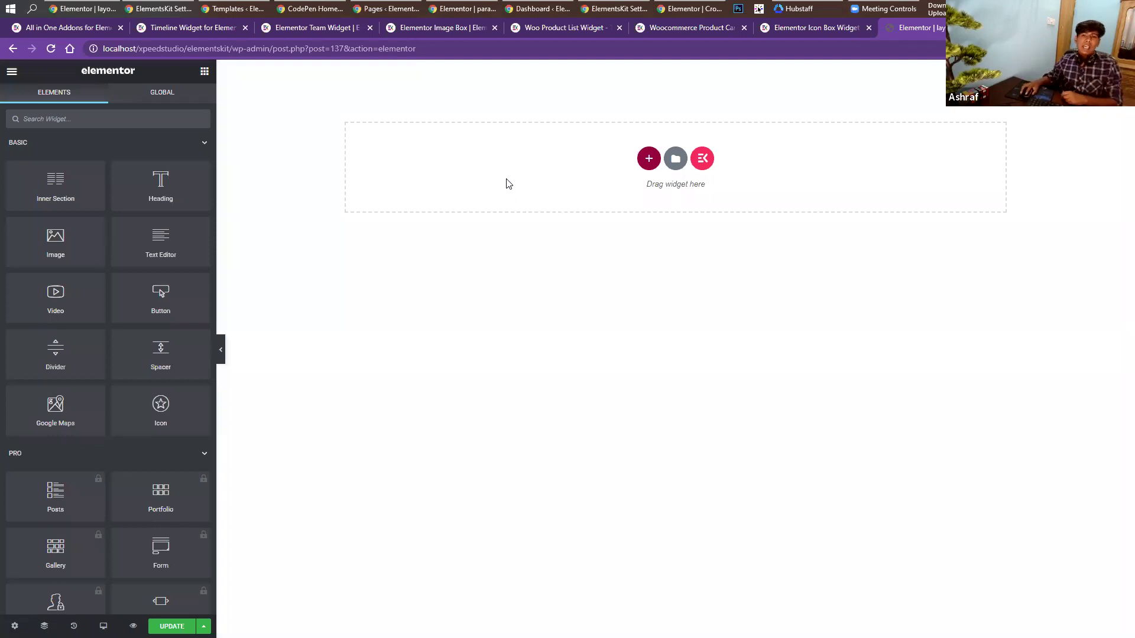
click(702, 159)
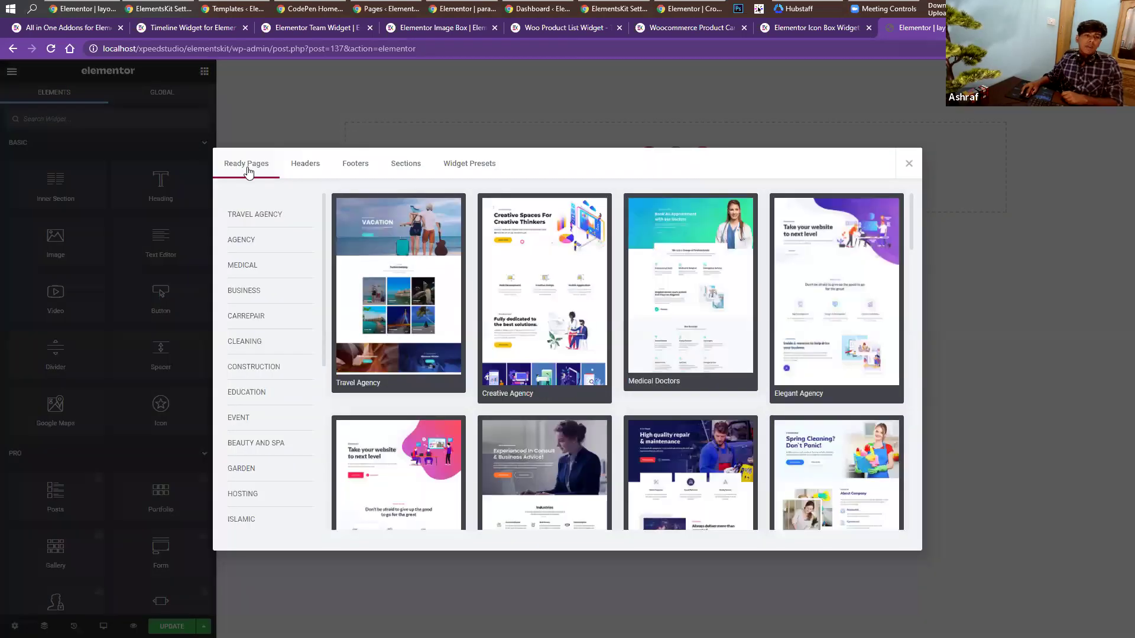
scroll(574, 284, down, 7)
scroll(573, 284, down, 6)
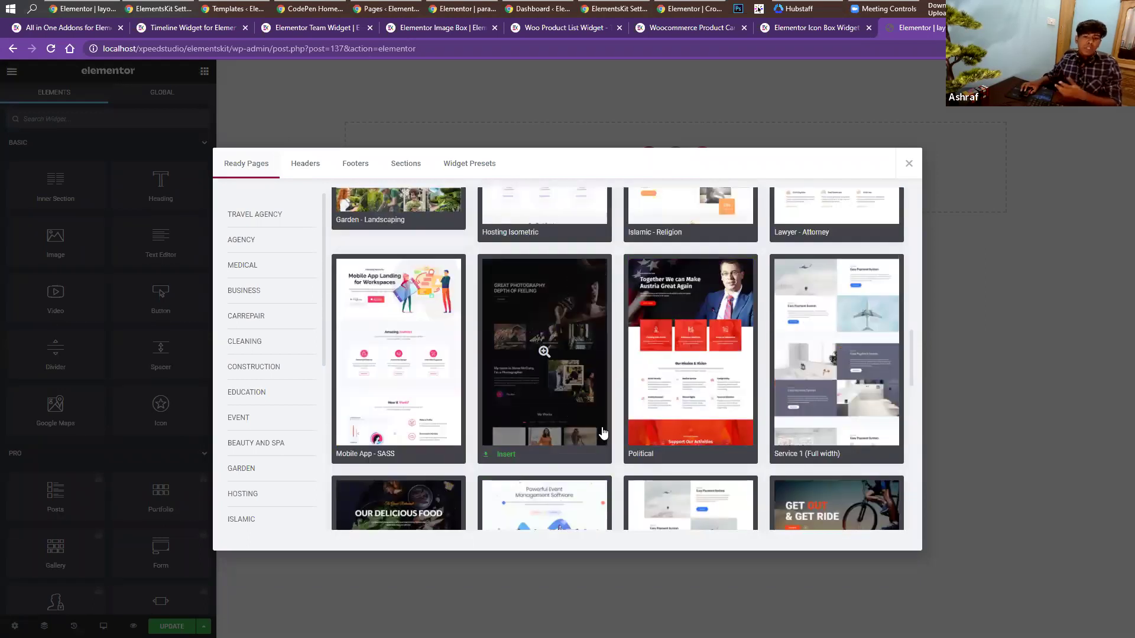
scroll(599, 432, up, 2)
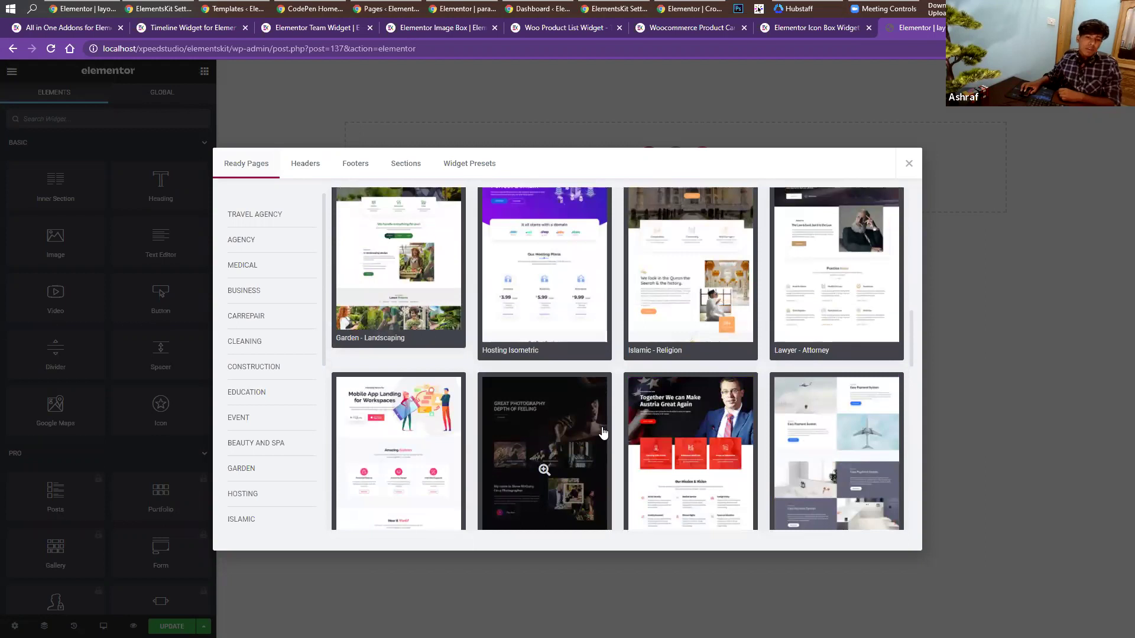
scroll(603, 434, up, 5)
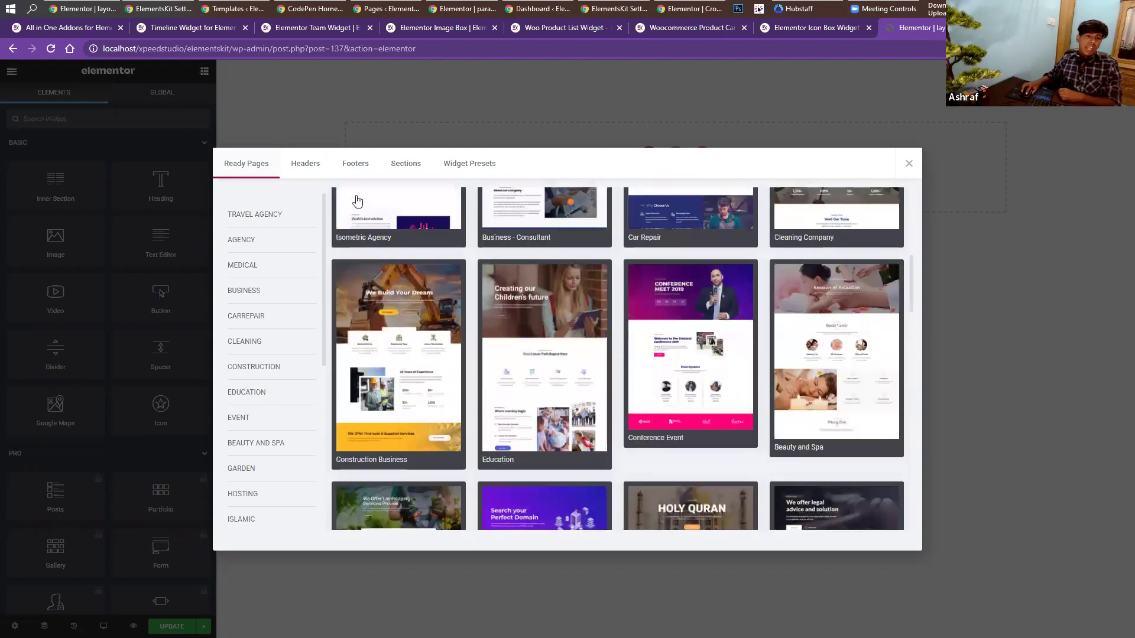
View the Headers templates and the Widget Presets in the ElementsKit library.
click(320, 171)
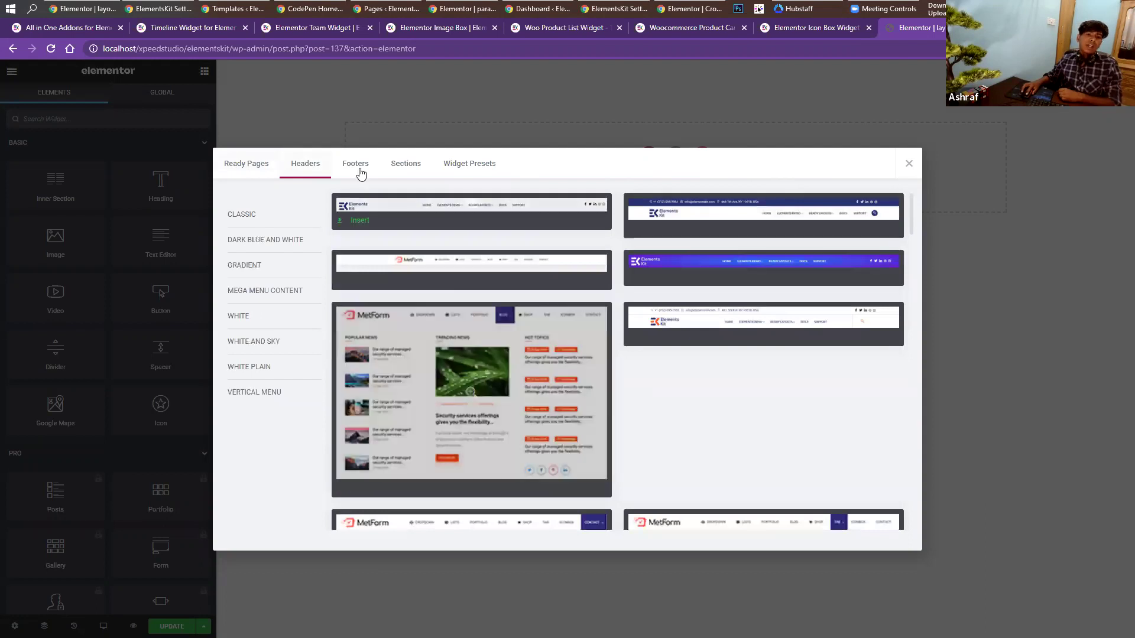
click(399, 169)
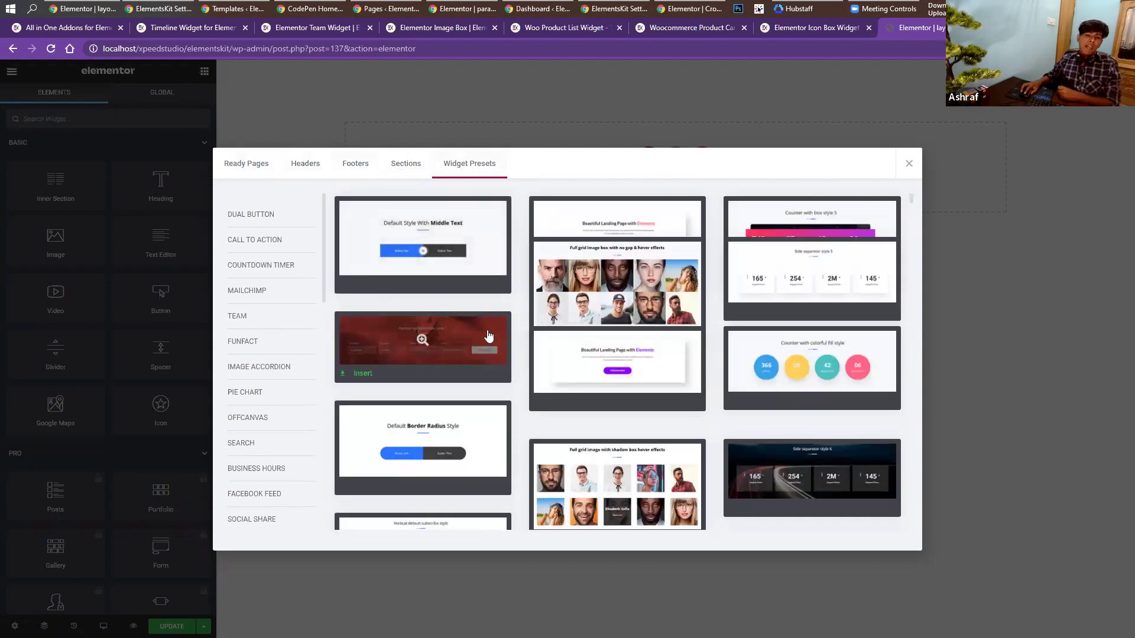
scroll(488, 336, down, 2)
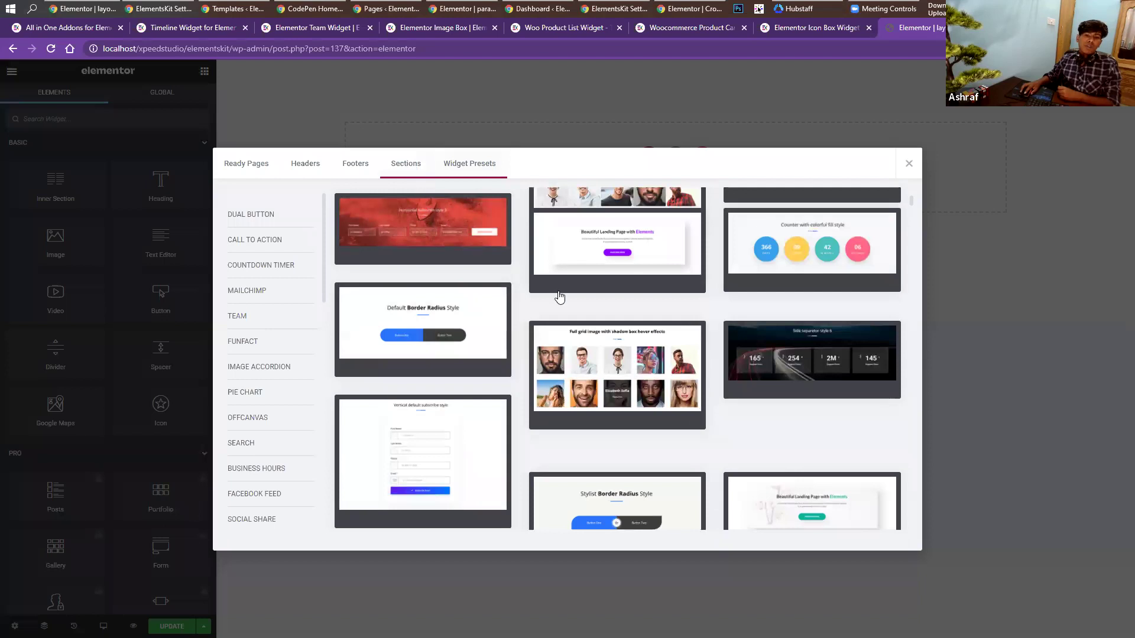
Browse the Sections templates in the ElementsKit library, such as the banner, testimonial and Latest News designs.
scroll(600, 335, down, 8)
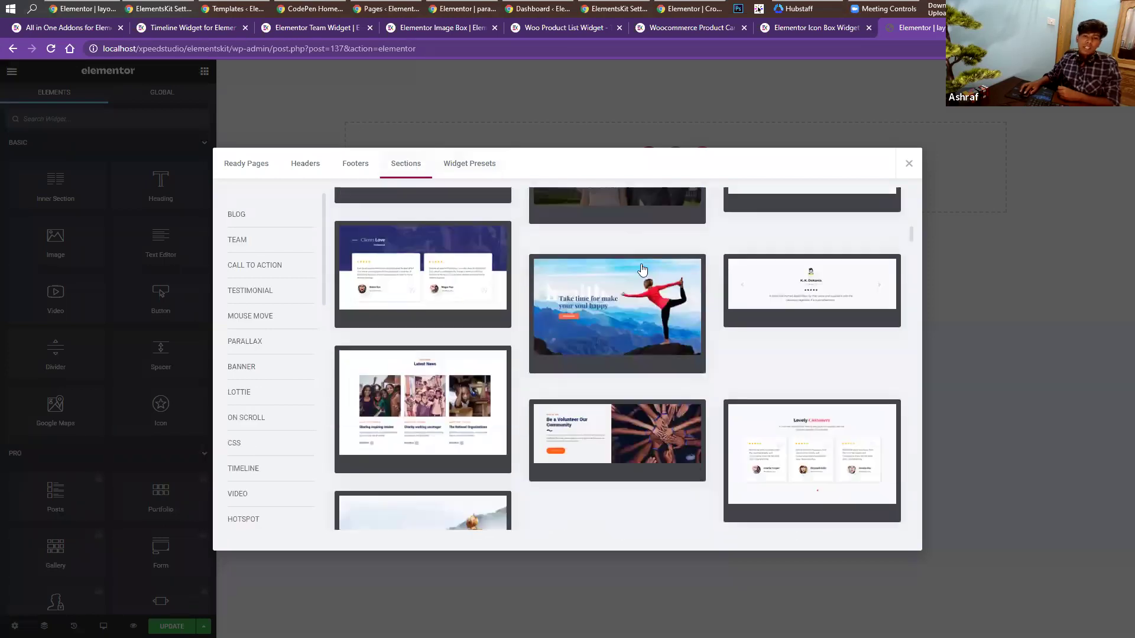
scroll(597, 307, down, 1)
scroll(579, 355, down, 3)
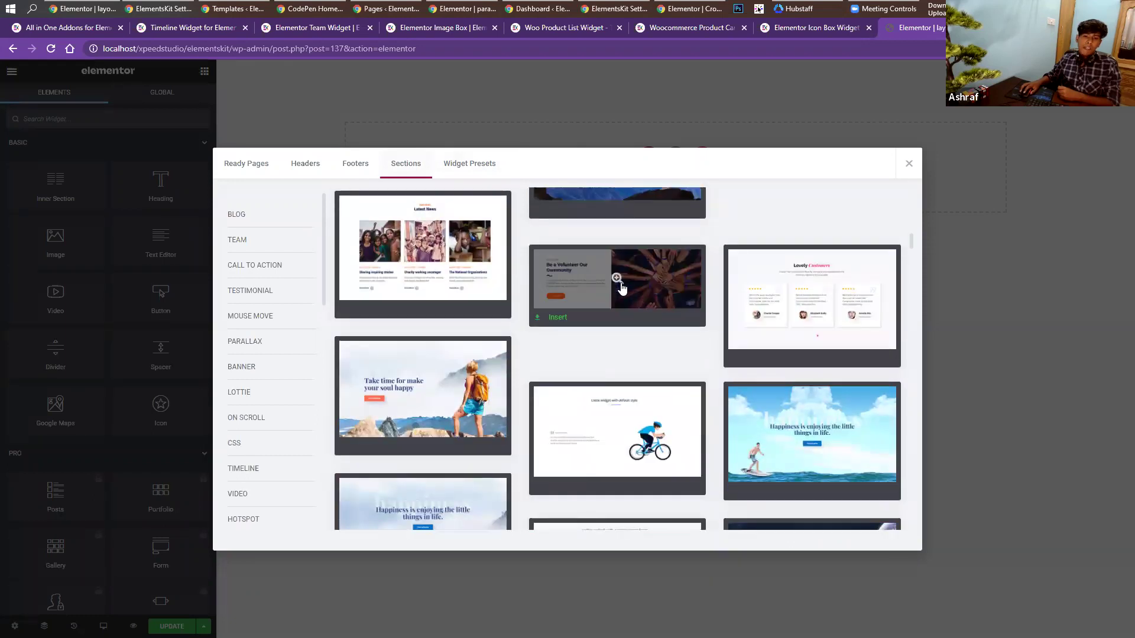
scroll(620, 288, down, 2)
scroll(591, 353, up, 3)
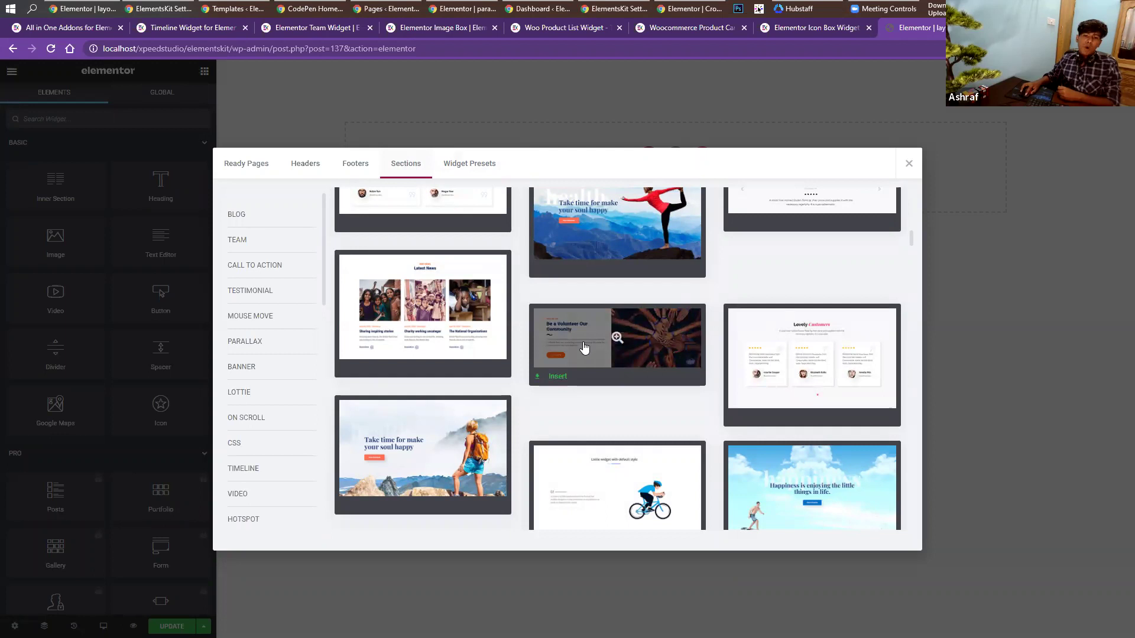
Preview the "Be a Volunteer Our Community" section in the library and insert the "Landing Page with Elements" call-to-action section into the page.
click(584, 348)
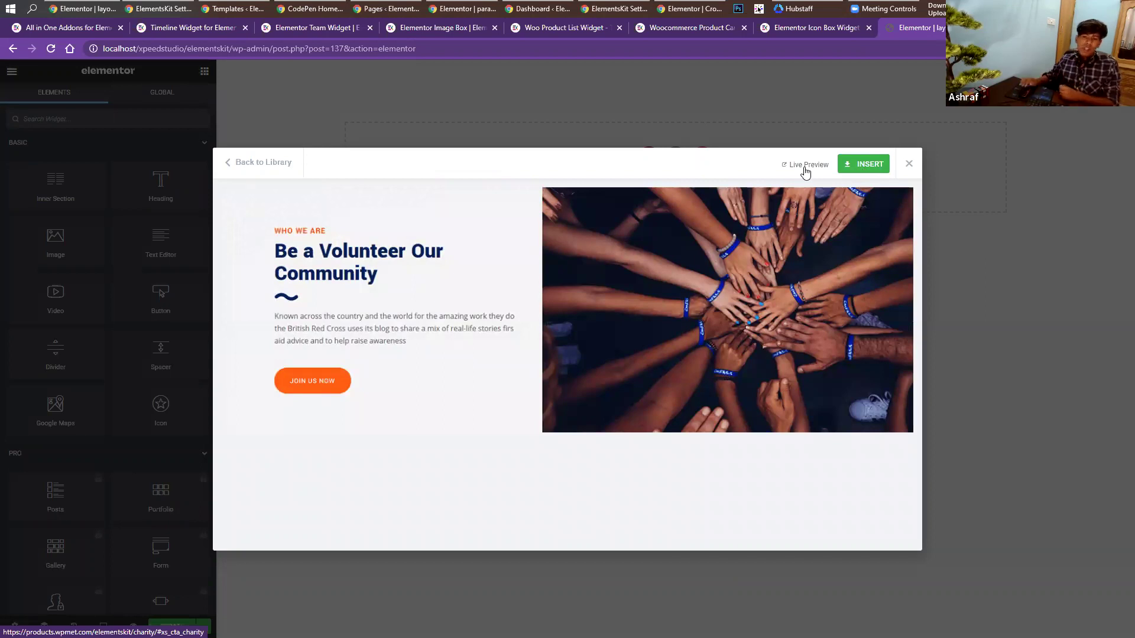
click(862, 171)
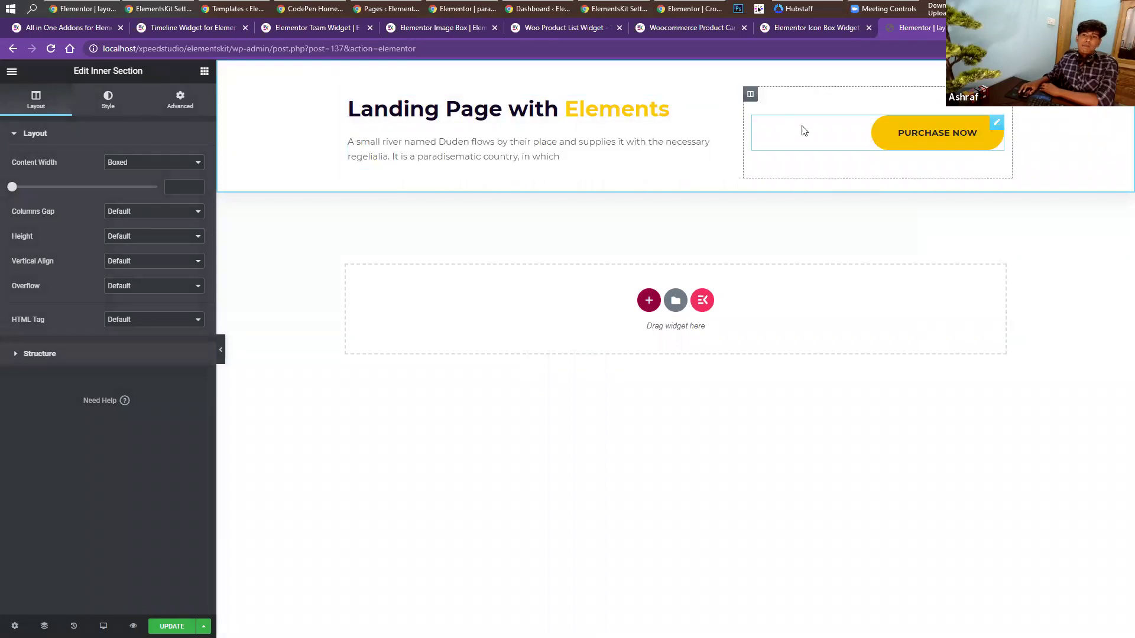
Append "new text" to the title of the "Landing Page with {Elements}" heading.
click(588, 131)
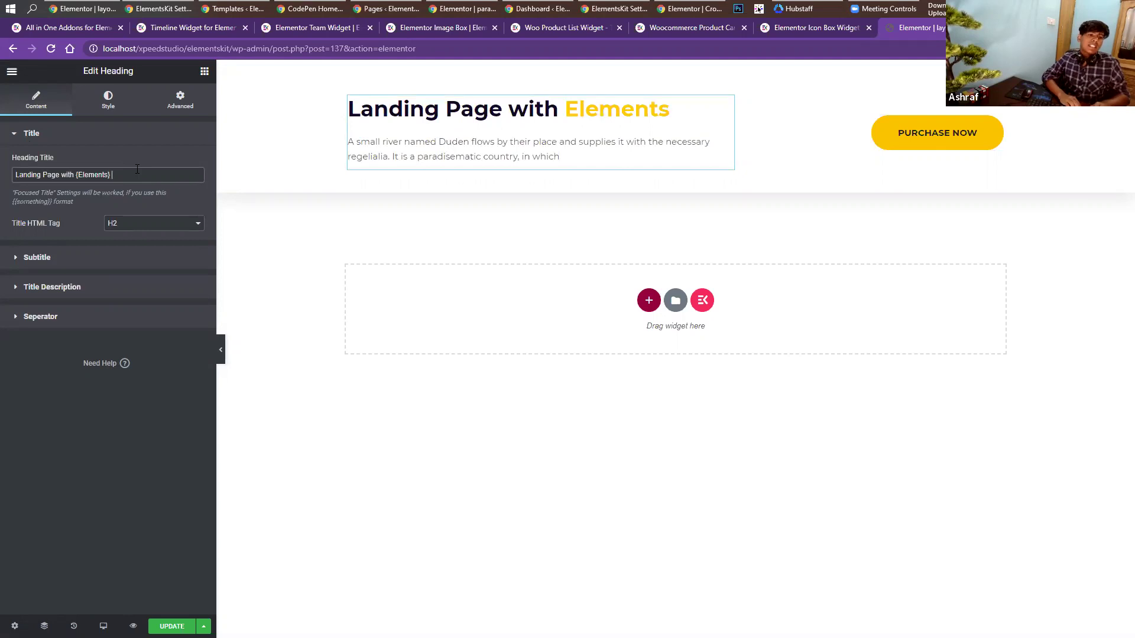
text(new te)
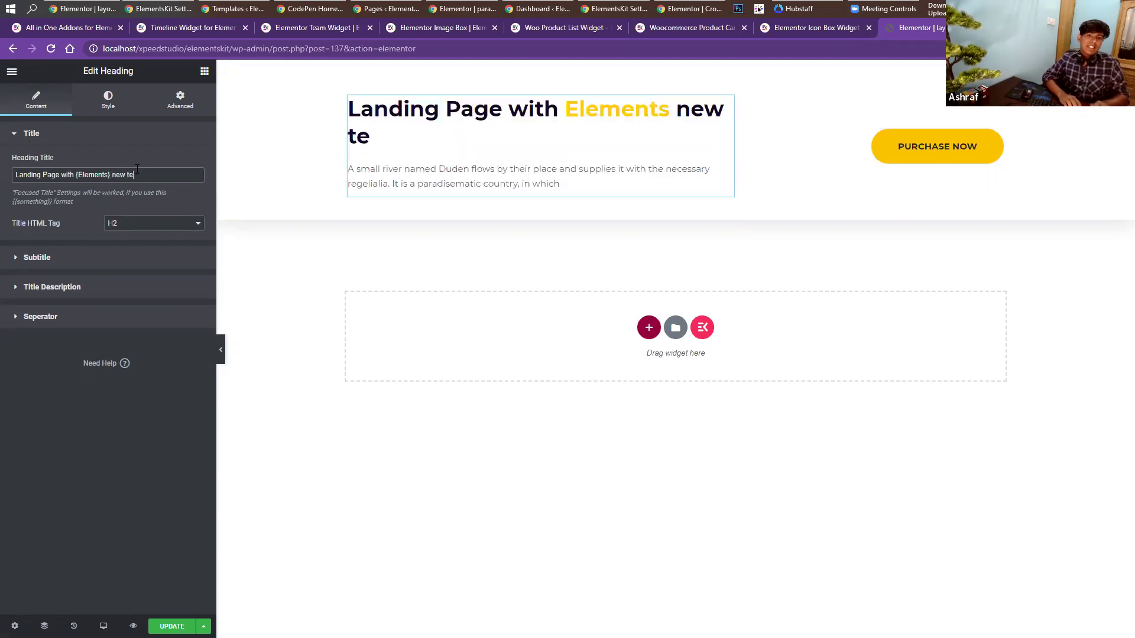
text(xt)
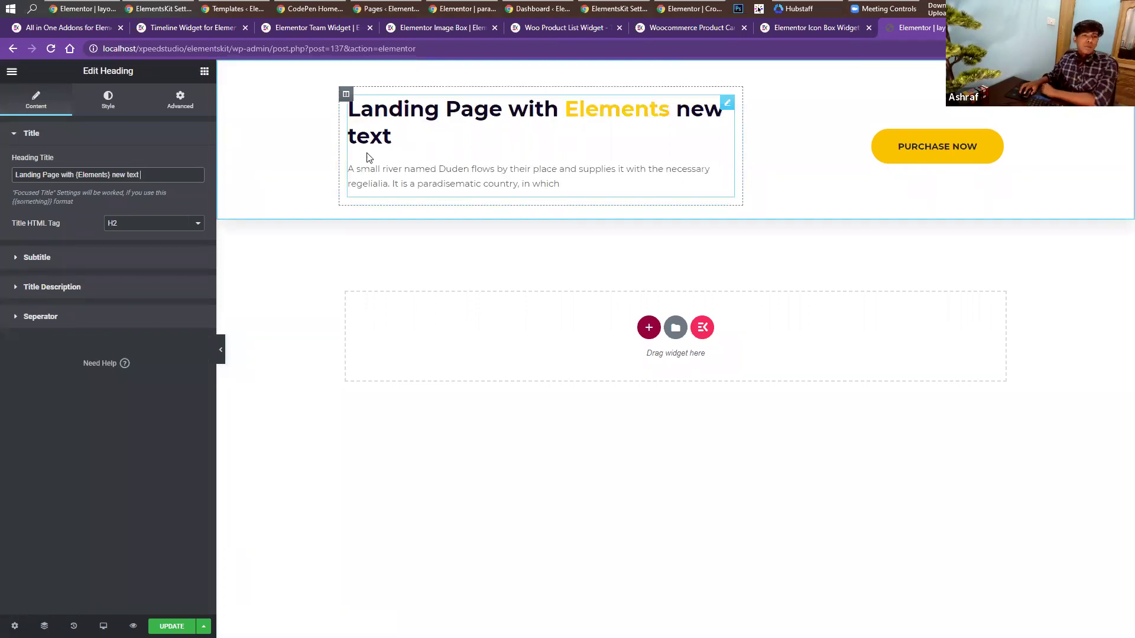
Switch to the ElementsKit settings and review the Dashboard page's documentation, video tutorials and support areas.
click(156, 12)
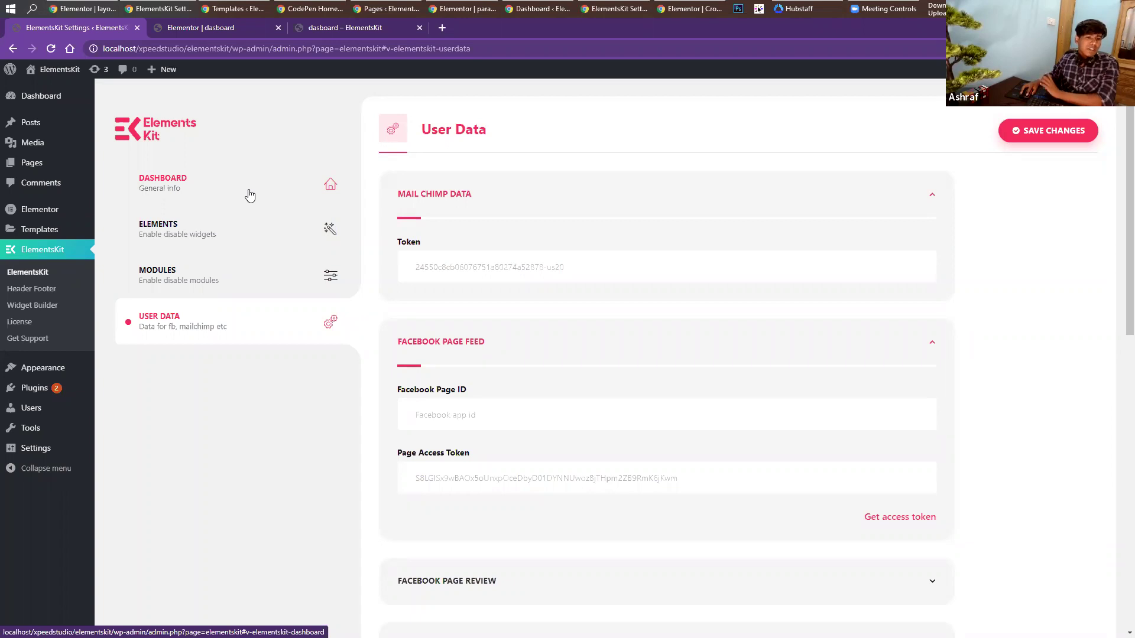
click(218, 189)
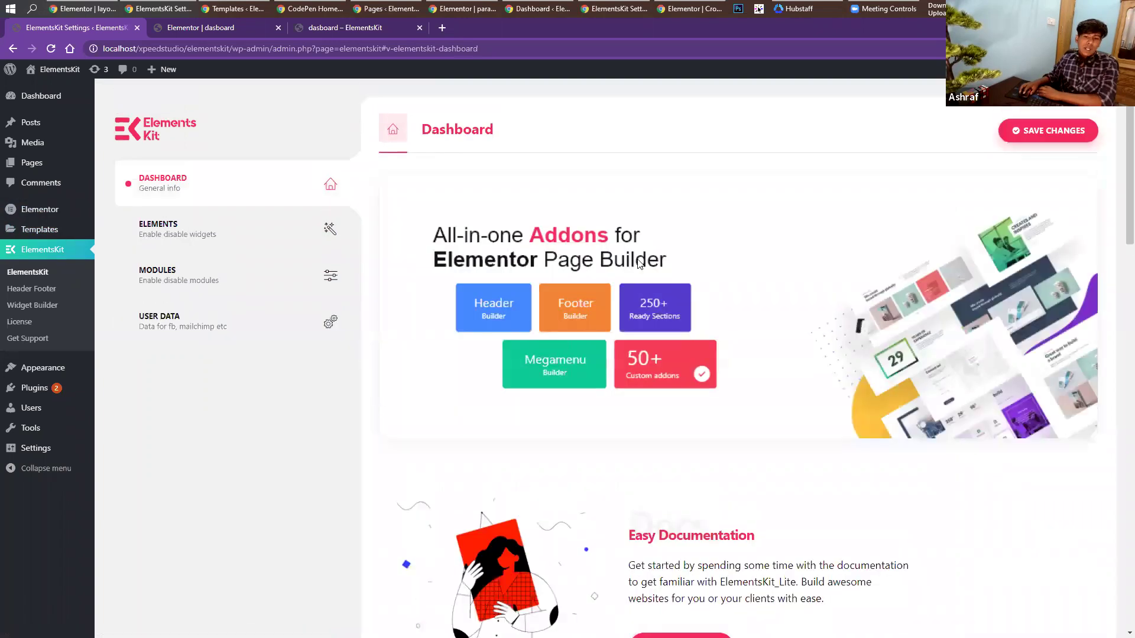
scroll(652, 269, down, 6)
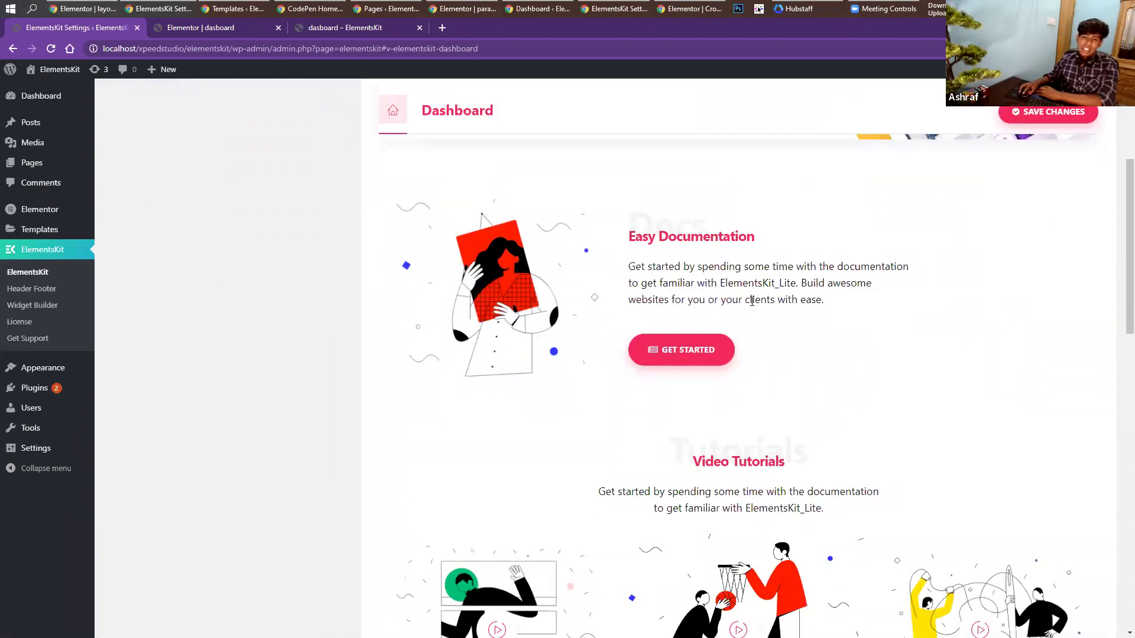
scroll(710, 306, down, 4)
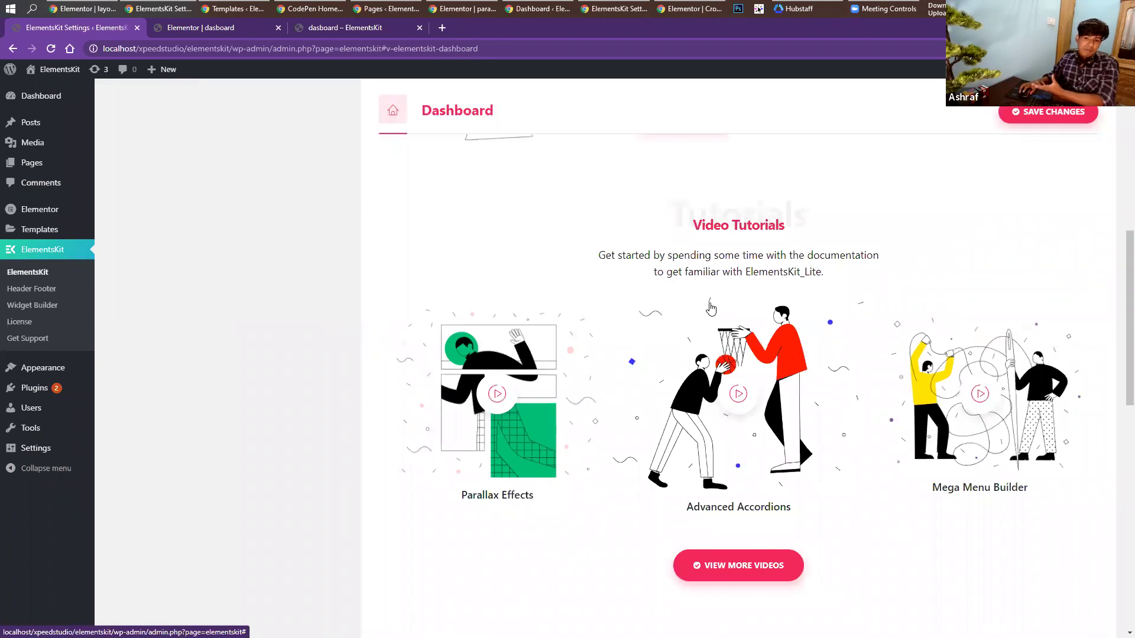
scroll(710, 307, down, 3)
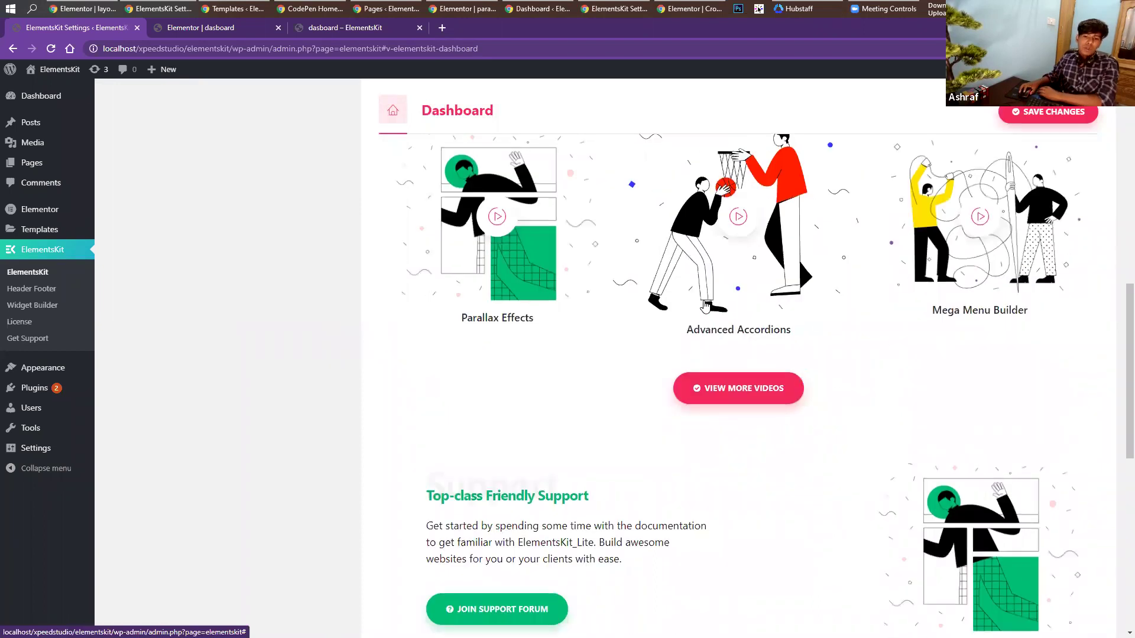
scroll(691, 313, up, 5)
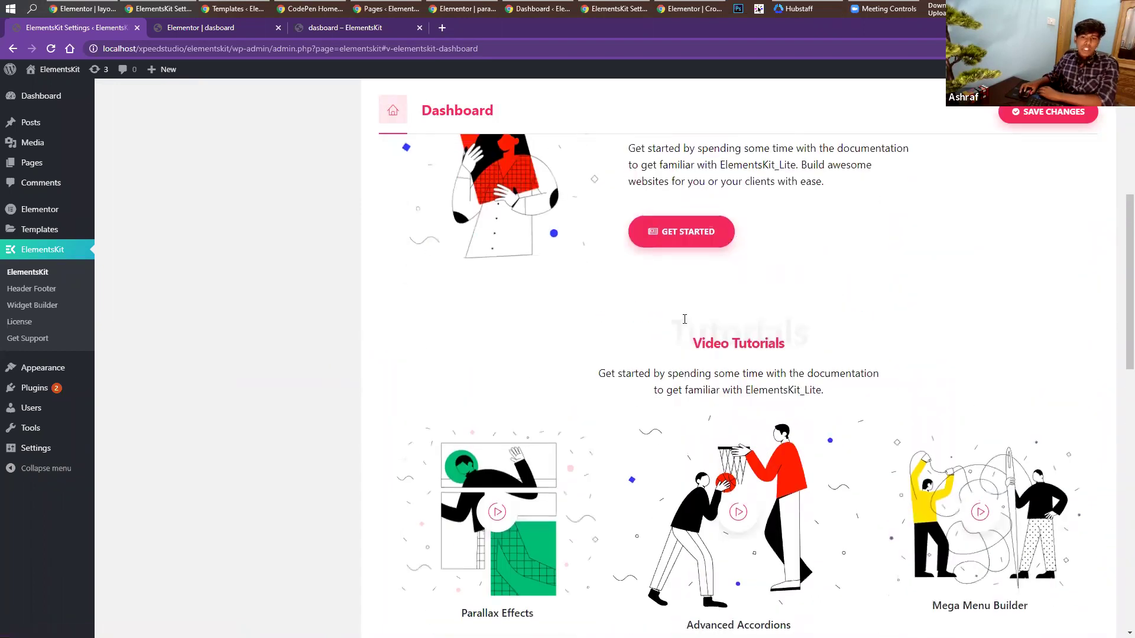
scroll(511, 263, up, 7)
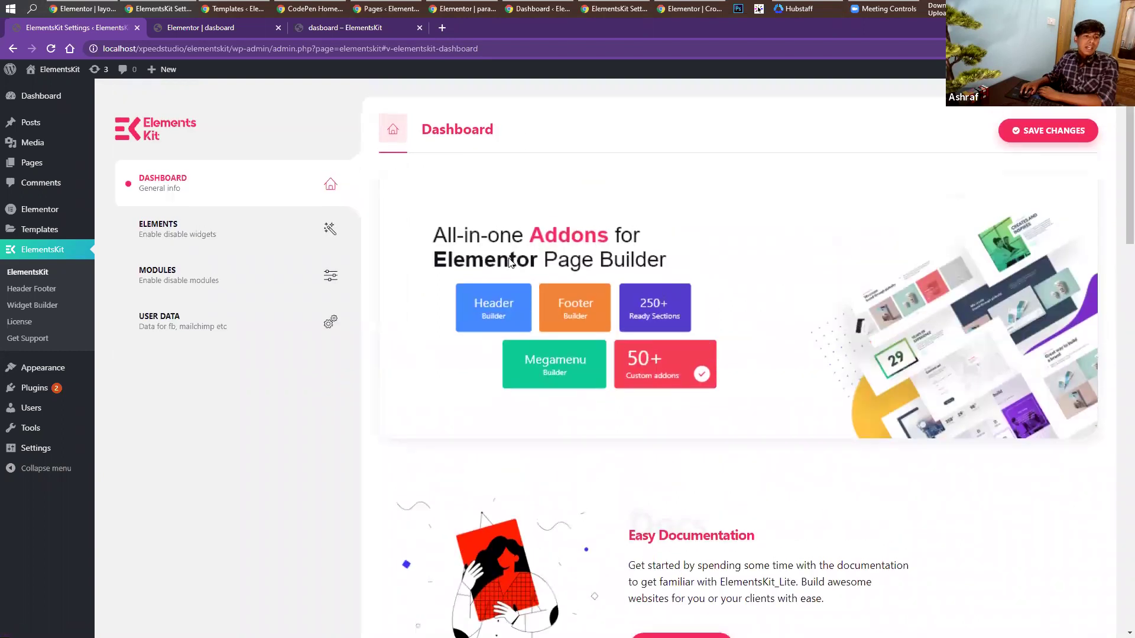
Examine the full list of widget toggles on the Elements settings page, including the Pro widgets.
click(248, 238)
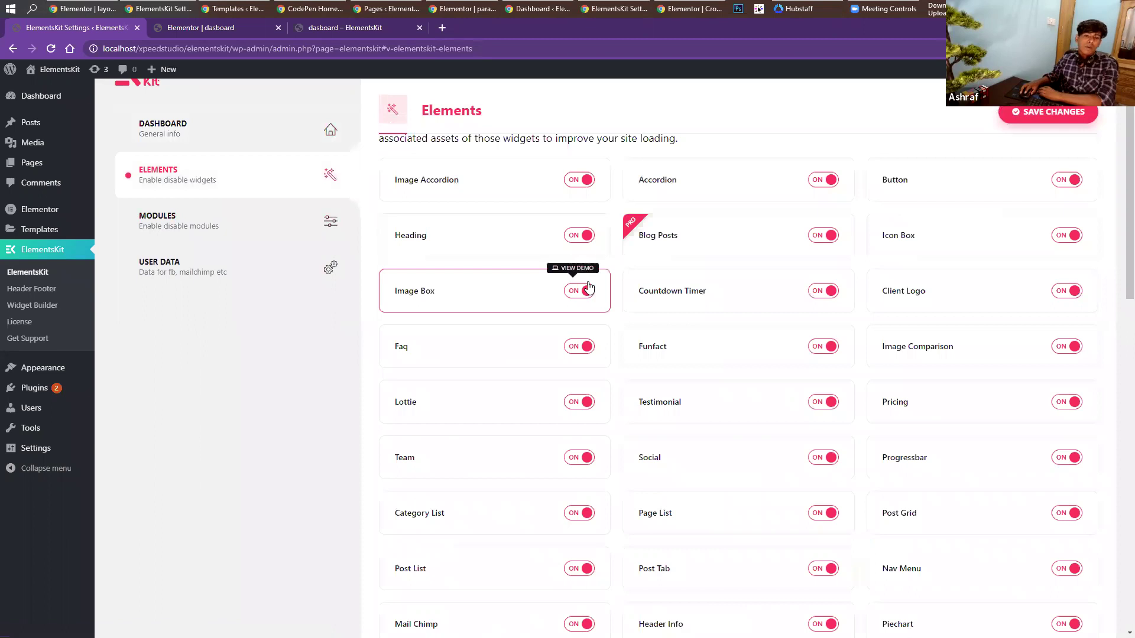
scroll(588, 287, up, 1)
scroll(701, 329, down, 2)
scroll(650, 342, up, 3)
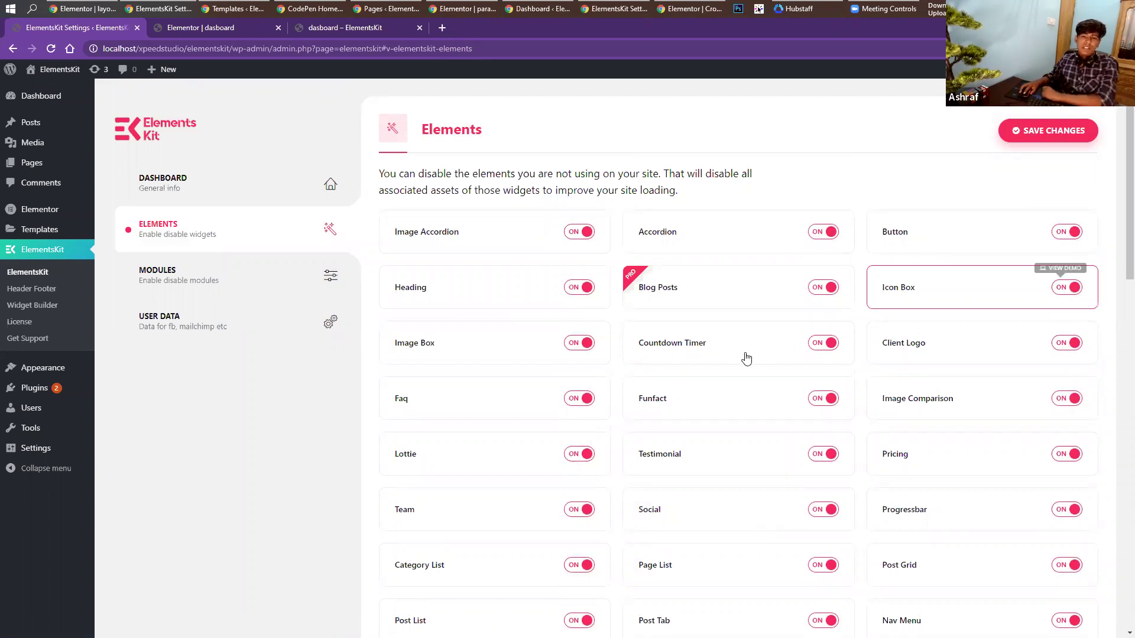
scroll(504, 342, down, 9)
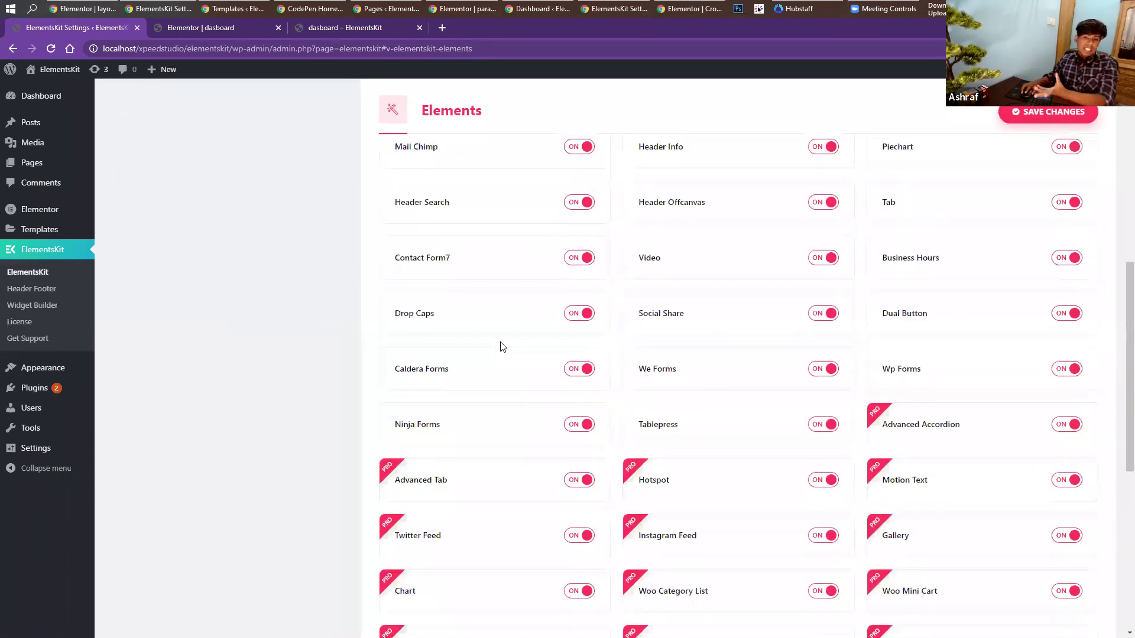
scroll(501, 347, down, 8)
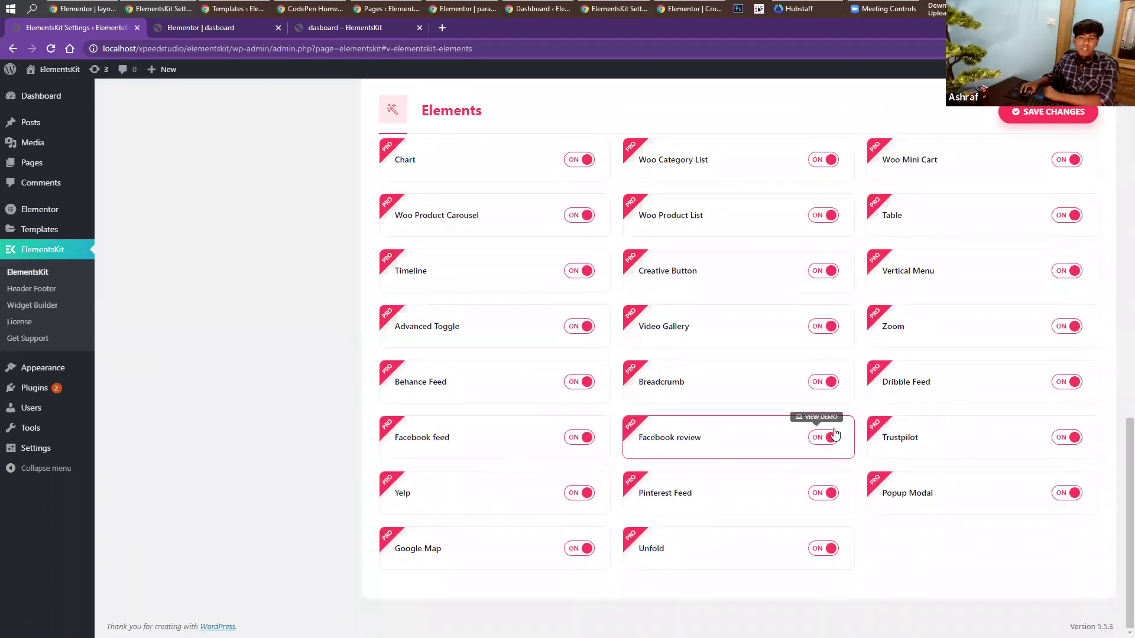
scroll(824, 434, up, 4)
scroll(817, 421, up, 6)
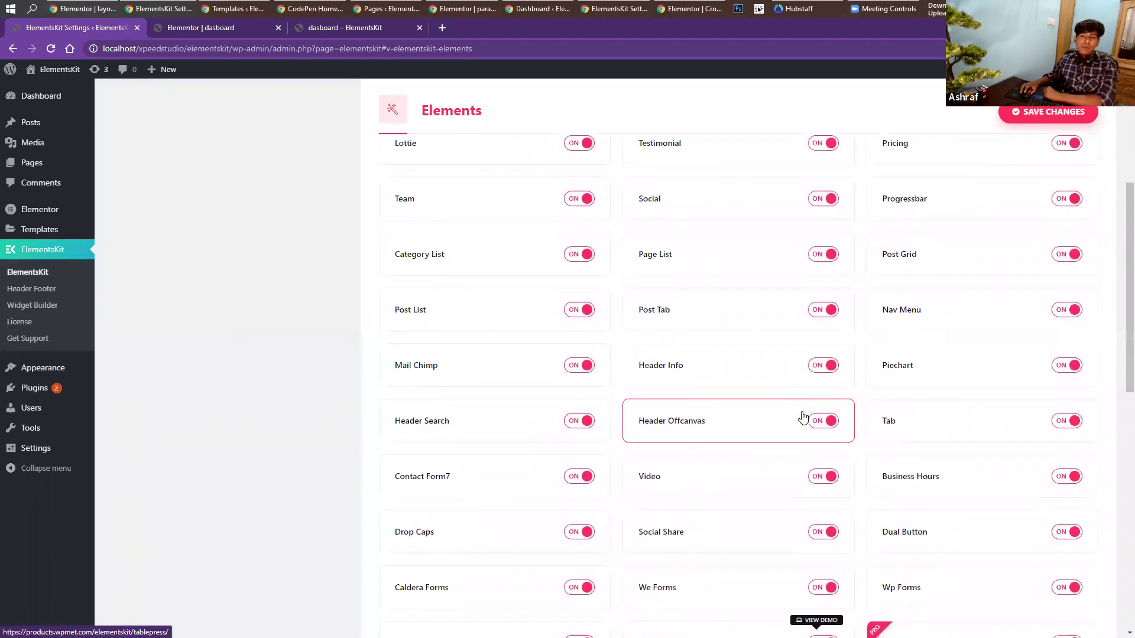
scroll(784, 407, up, 5)
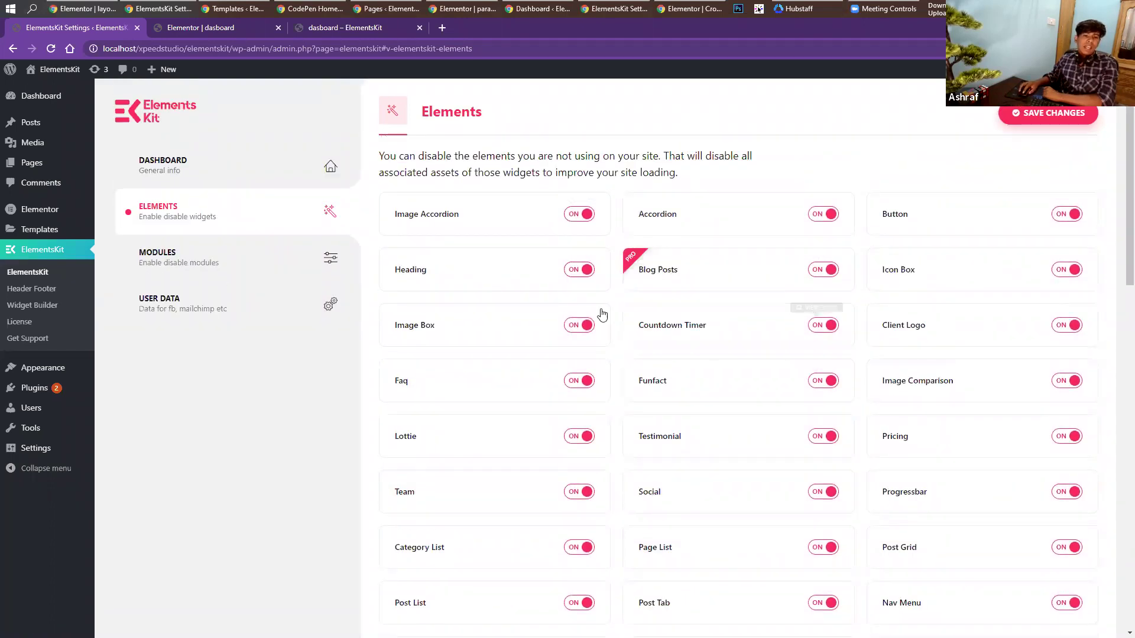
View the Modules list and browse the User Data settings, expanding the Facebook Page Review section.
click(202, 256)
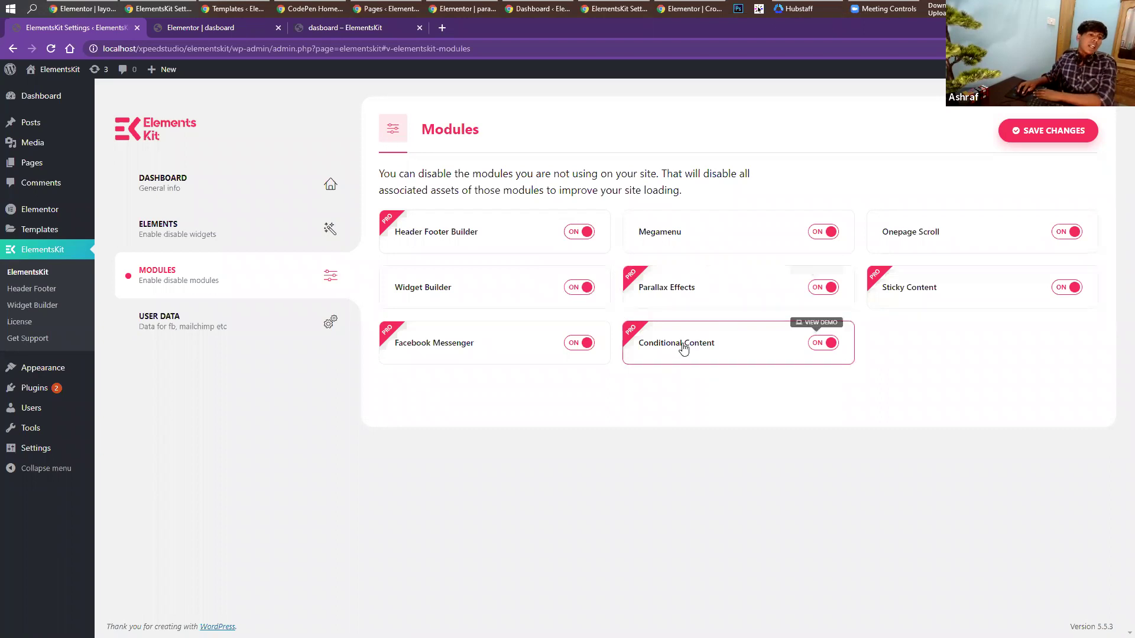
click(254, 330)
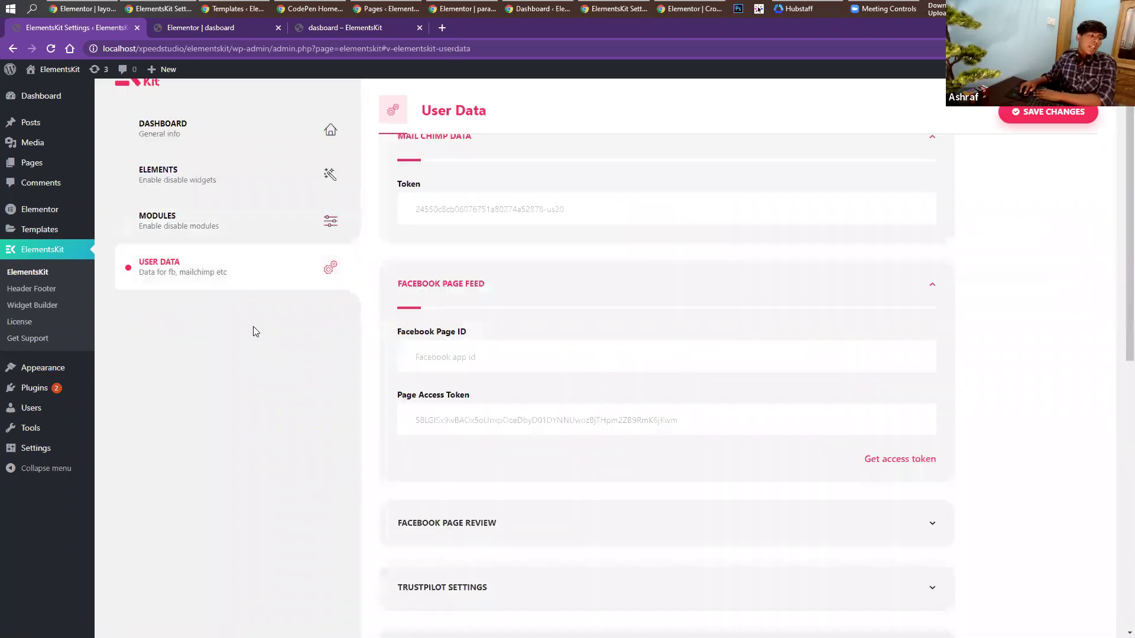
scroll(532, 309, down, 5)
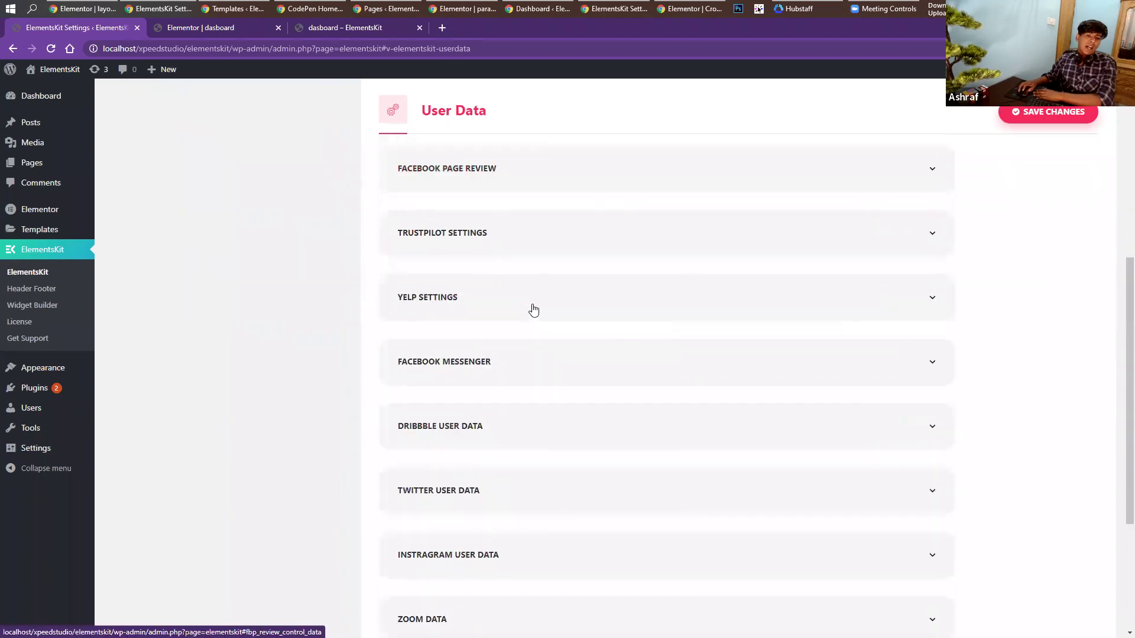
scroll(532, 309, up, 6)
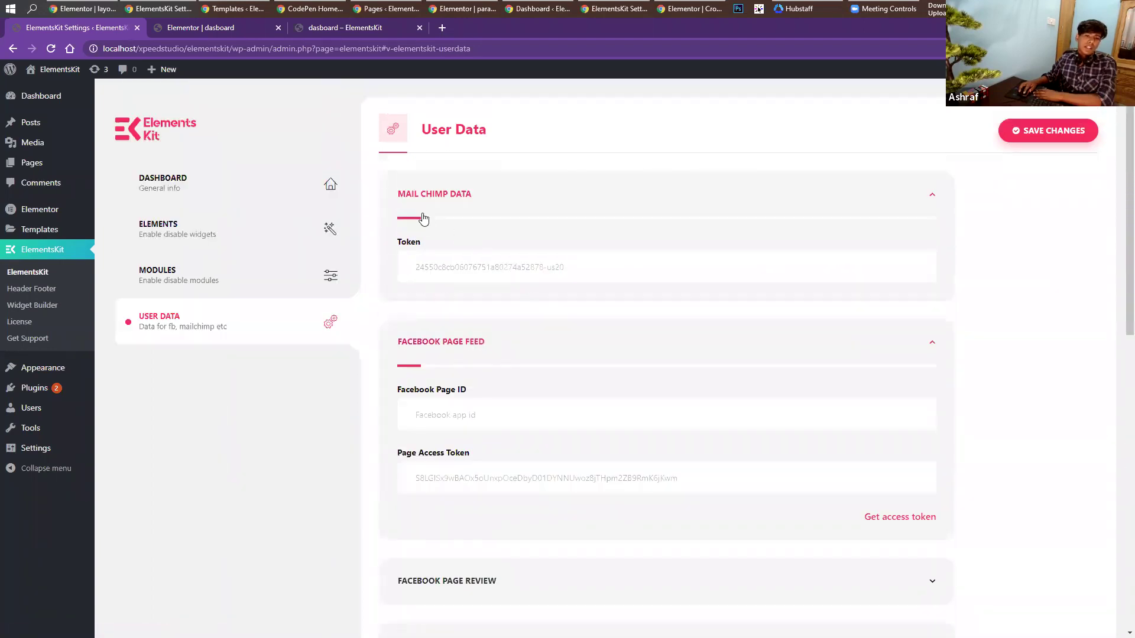
scroll(499, 256, down, 3)
scroll(498, 278, up, 2)
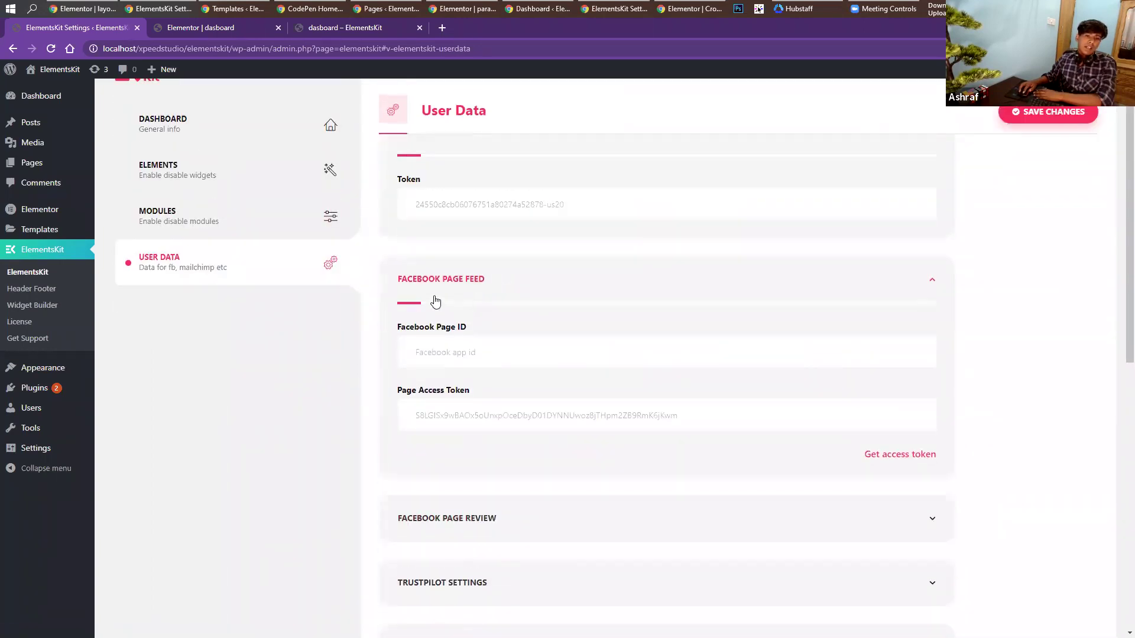
scroll(504, 291, down, 4)
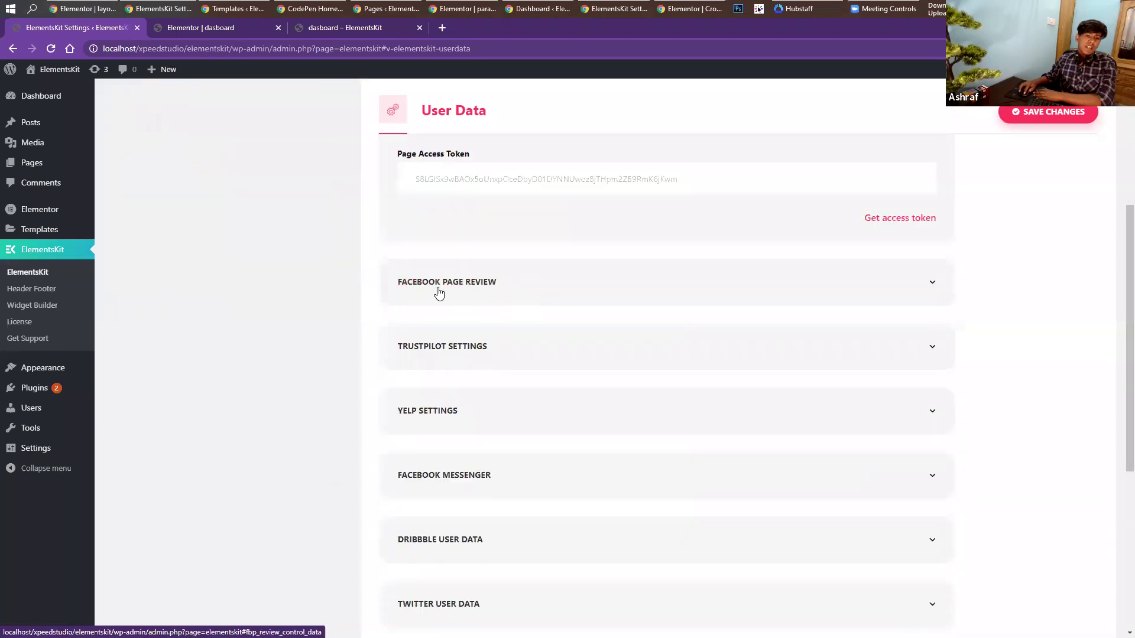
click(440, 284)
scroll(440, 288, down, 3)
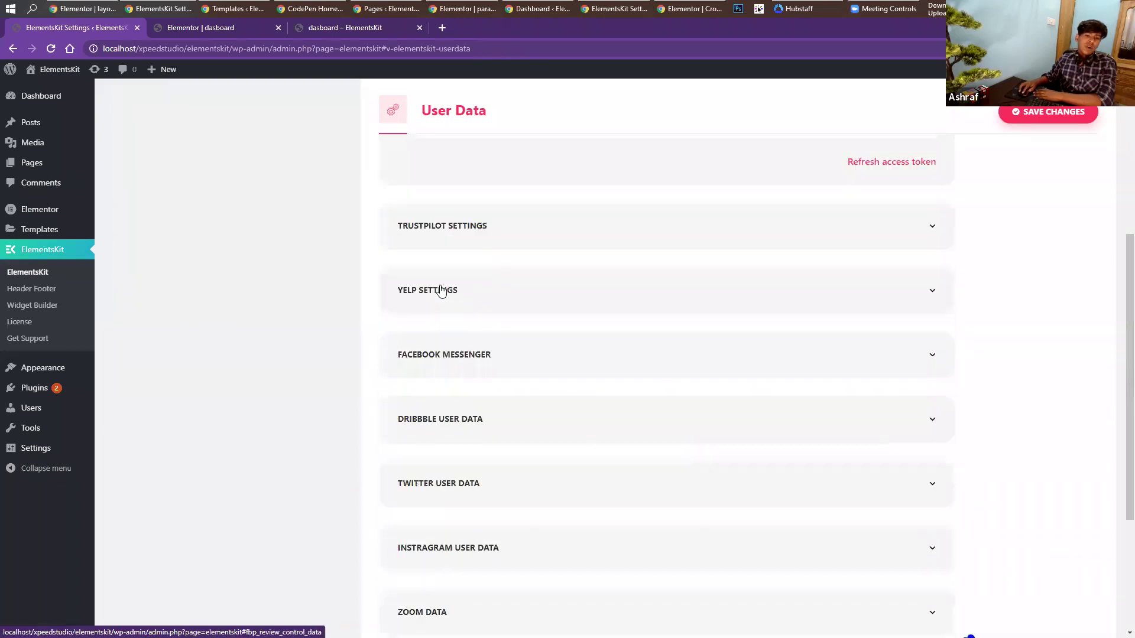
scroll(503, 410, down, 4)
scroll(505, 405, up, 6)
scroll(505, 402, up, 3)
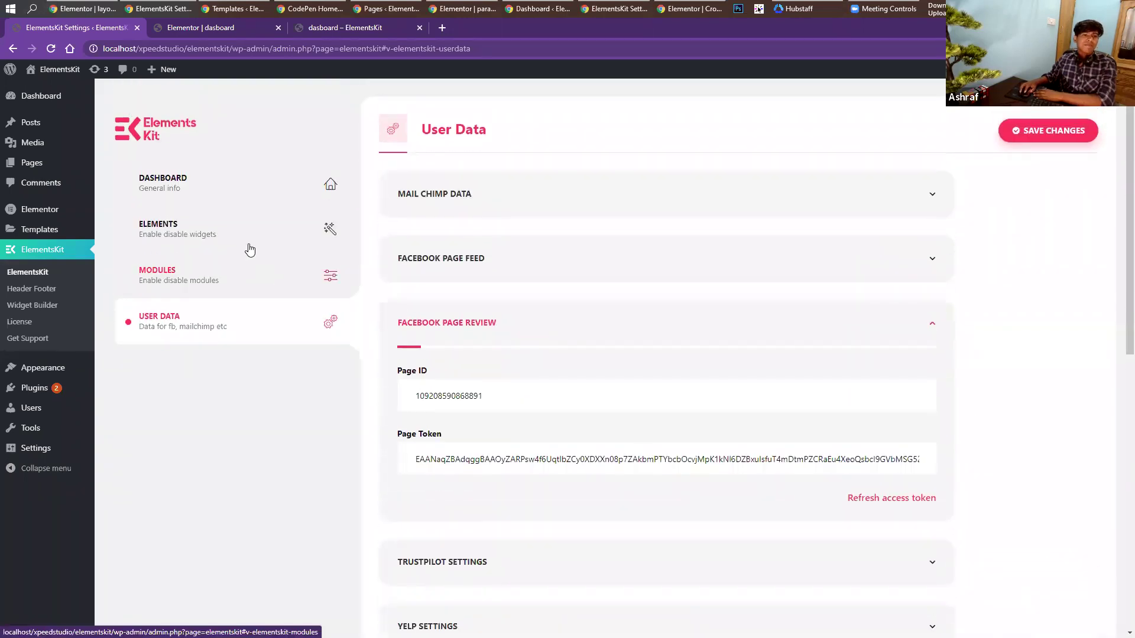
Look at the open dashboard pages, switch to the Templates window and open the Modules list in the ElementsKit settings.
click(198, 30)
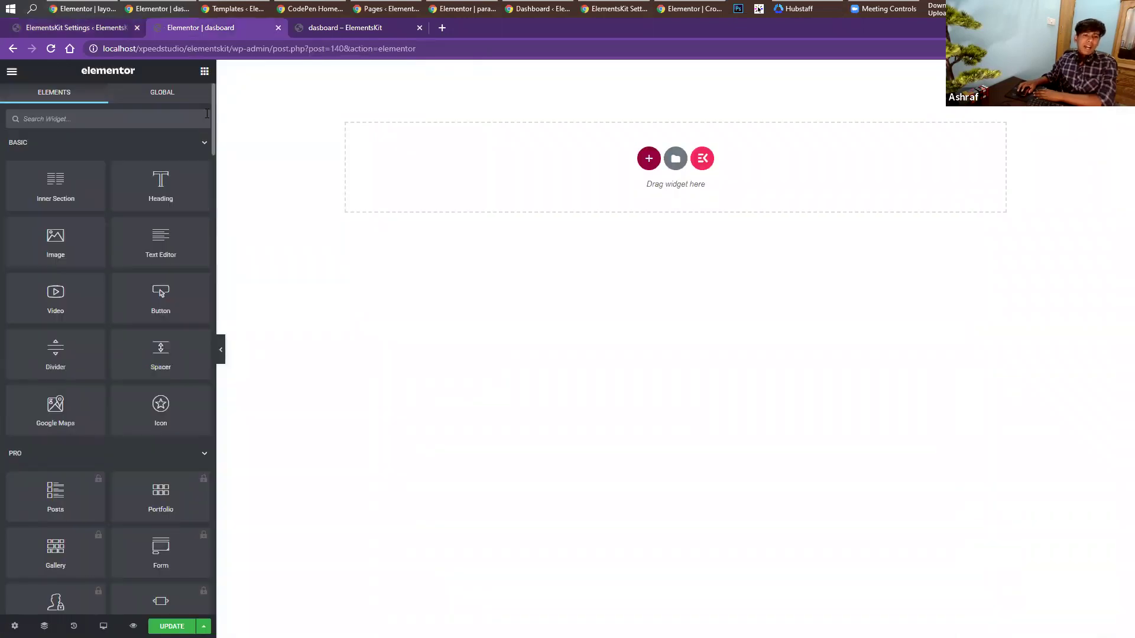
click(313, 31)
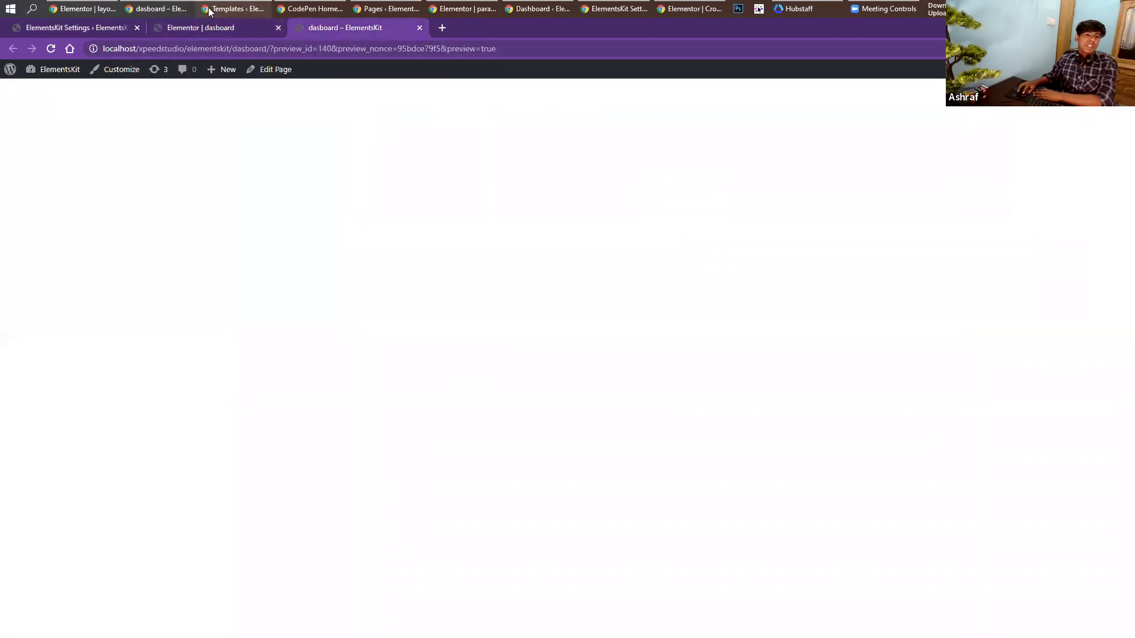
click(204, 9)
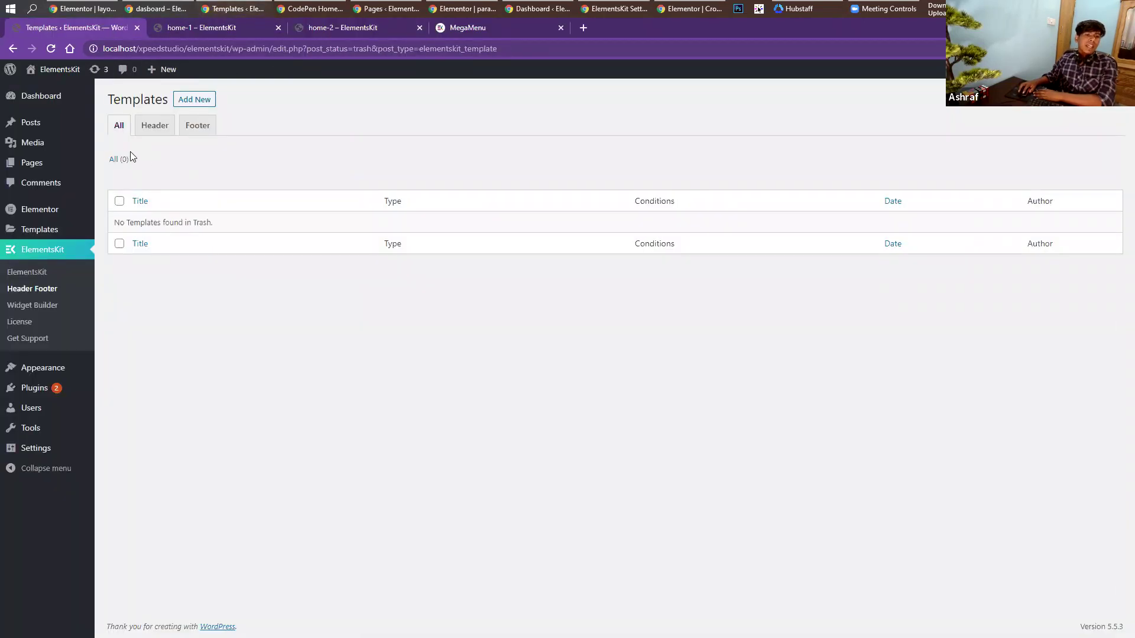
click(37, 275)
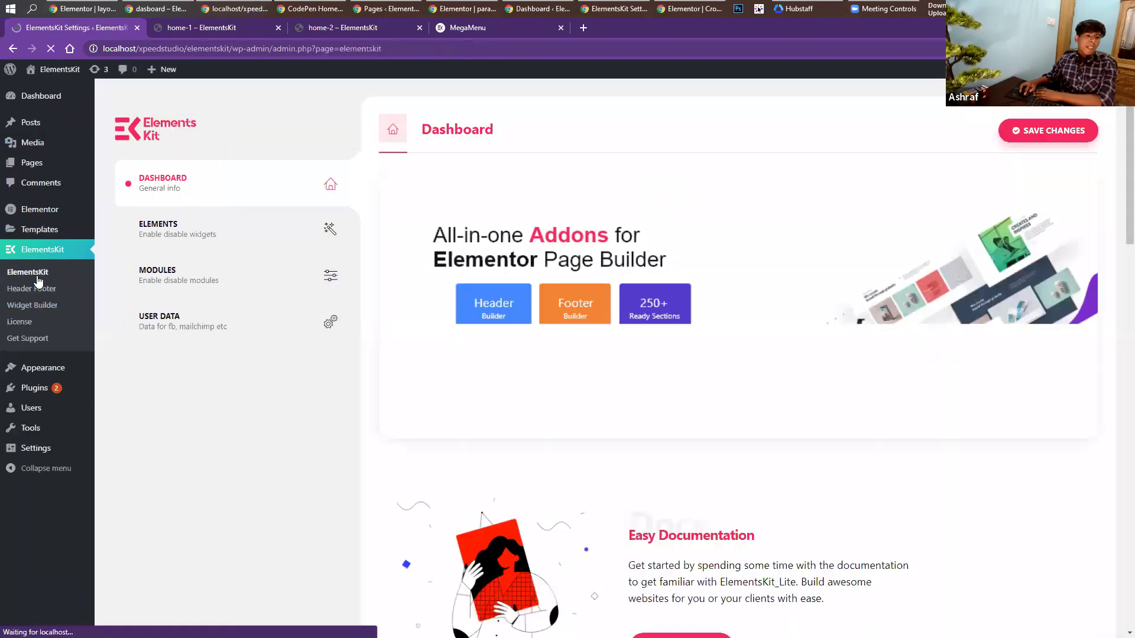
click(198, 277)
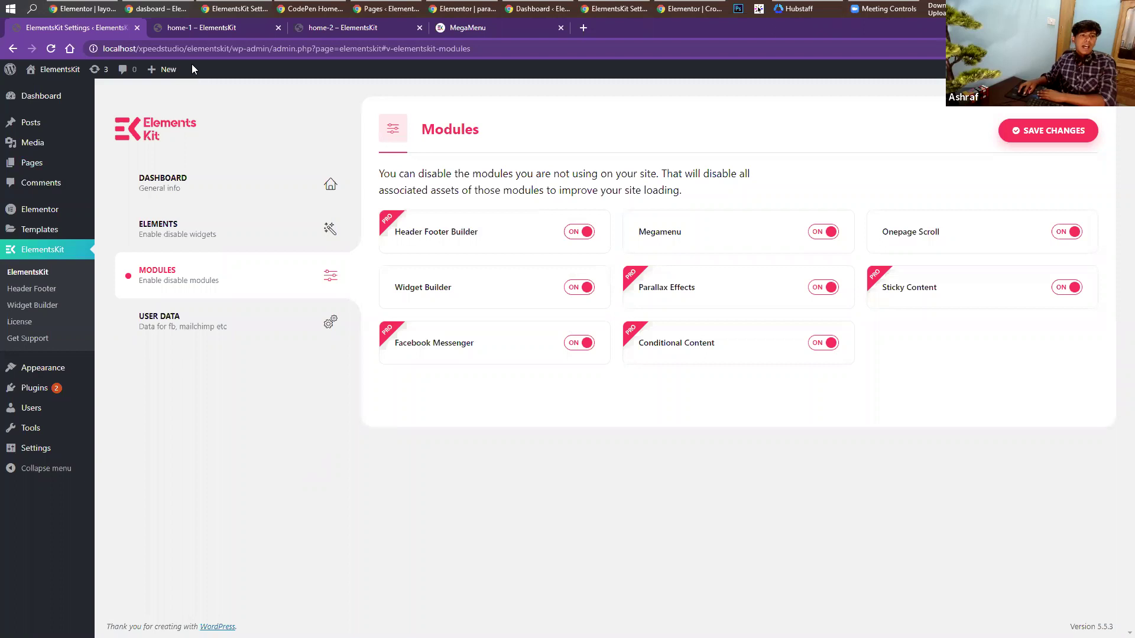
Compare the home-1 and home-2 pages and reload home-1 to check its header.
click(203, 29)
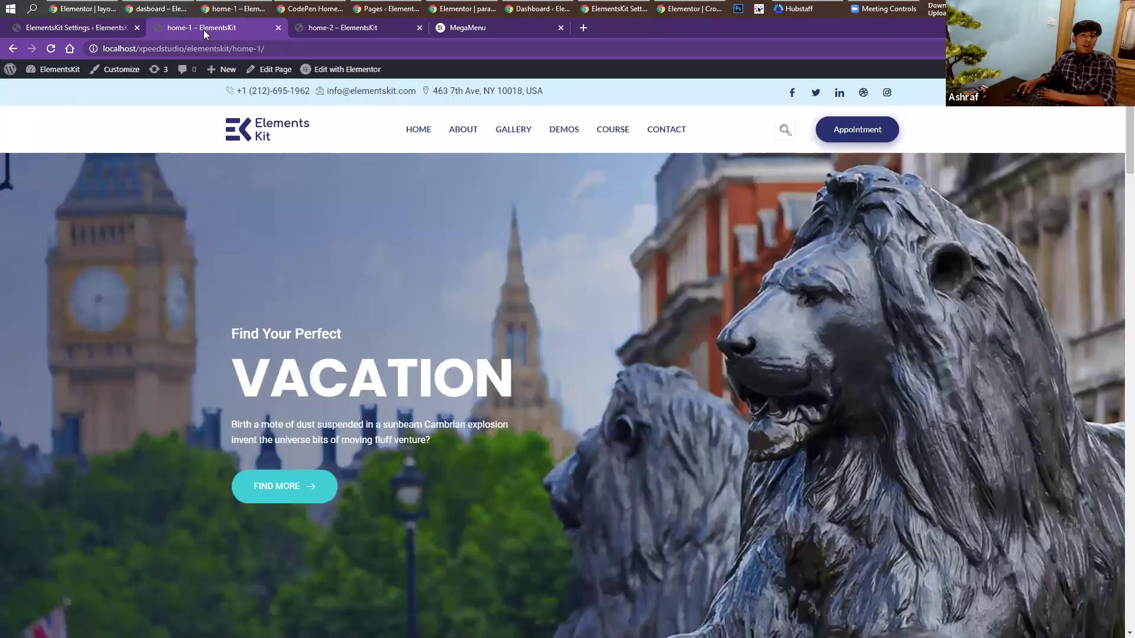
click(324, 28)
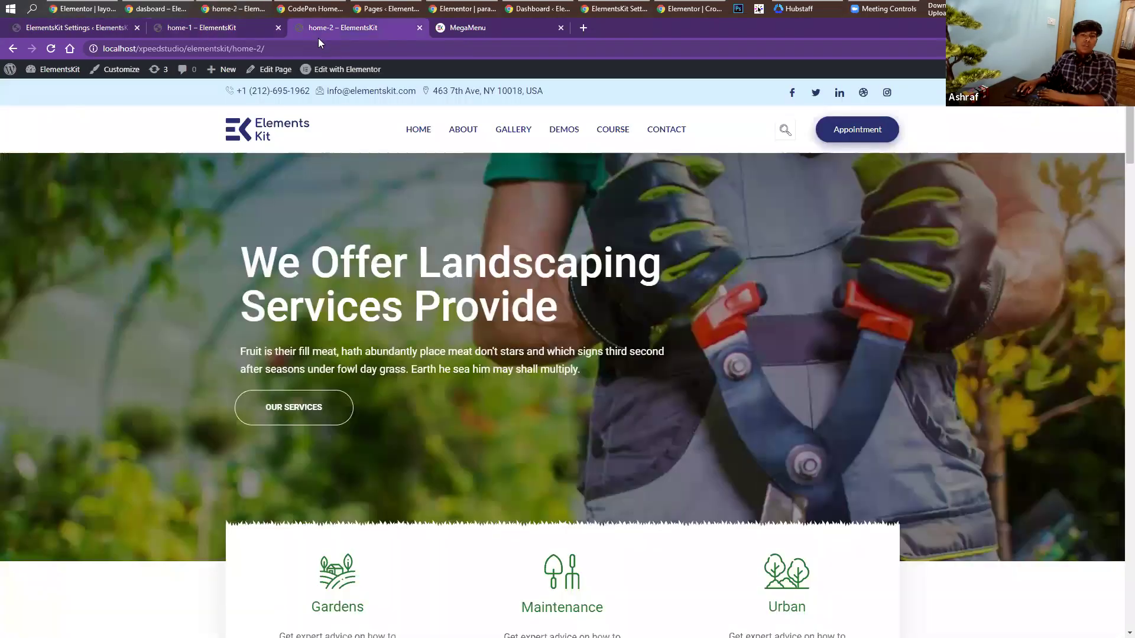
click(187, 30)
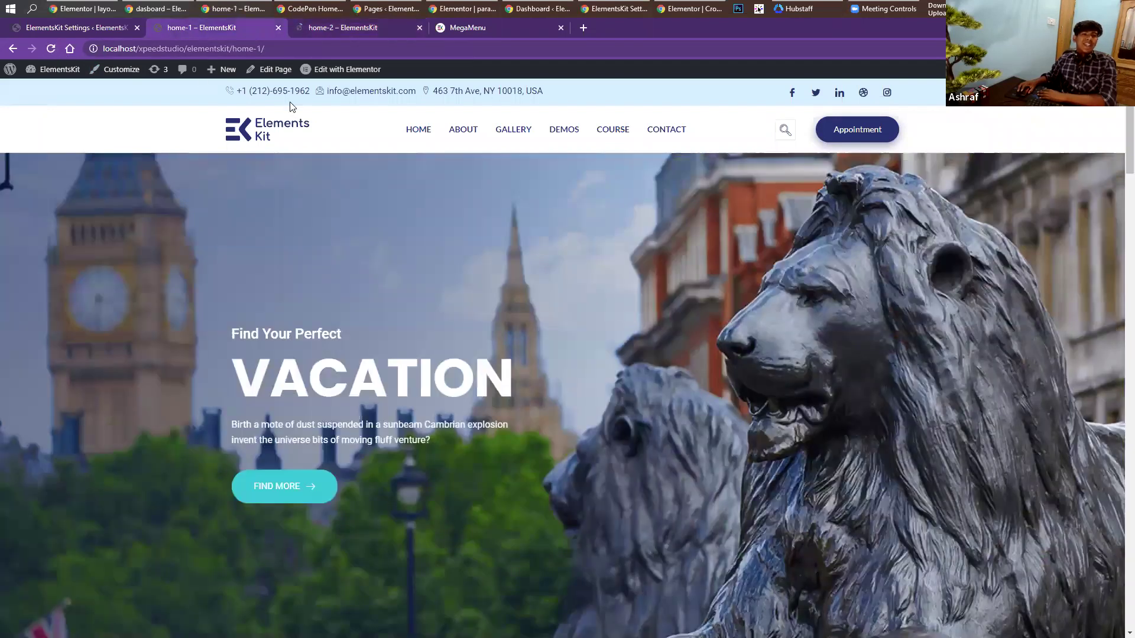
key(F5)
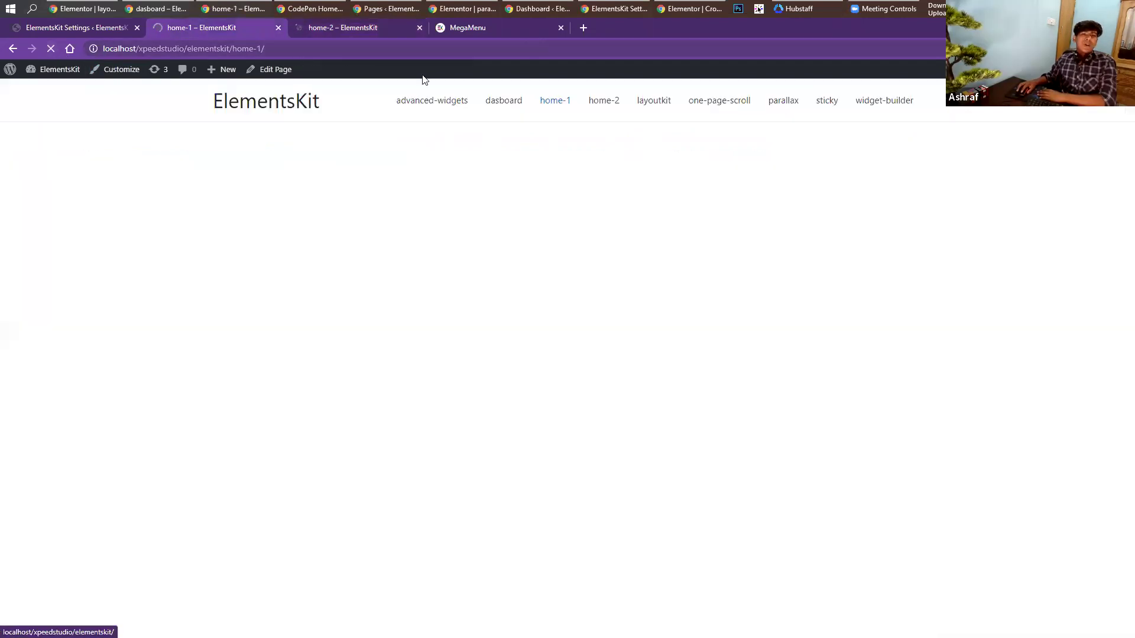
Examine the home-1 page's sections from the vacation banner down to the Tour Packages.
click(344, 33)
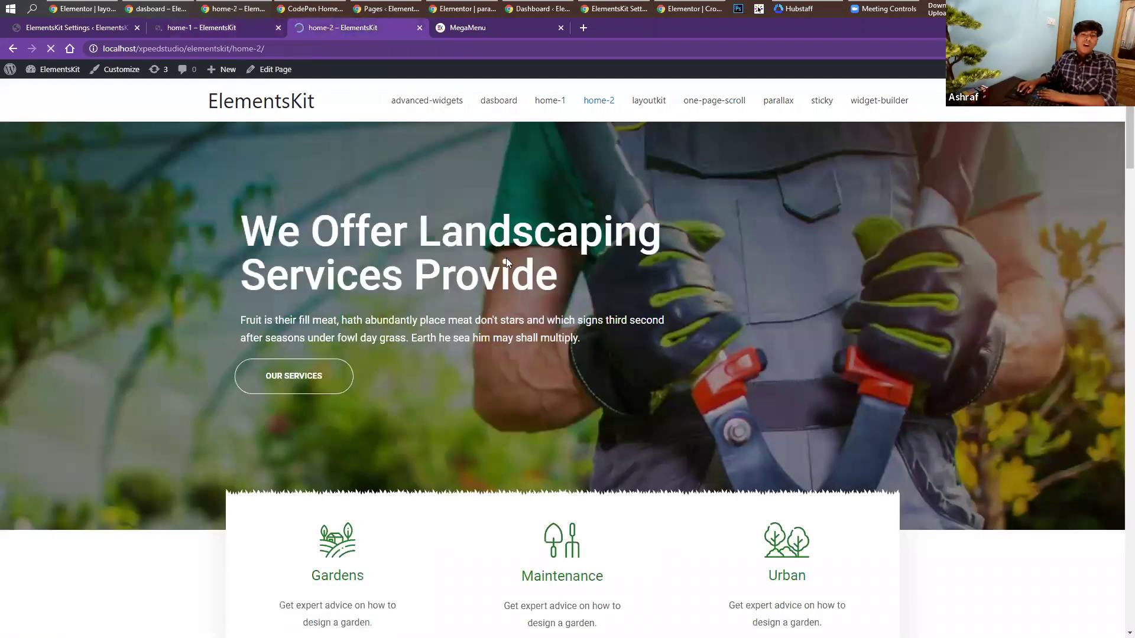
key(ctrl+shift+Tab)
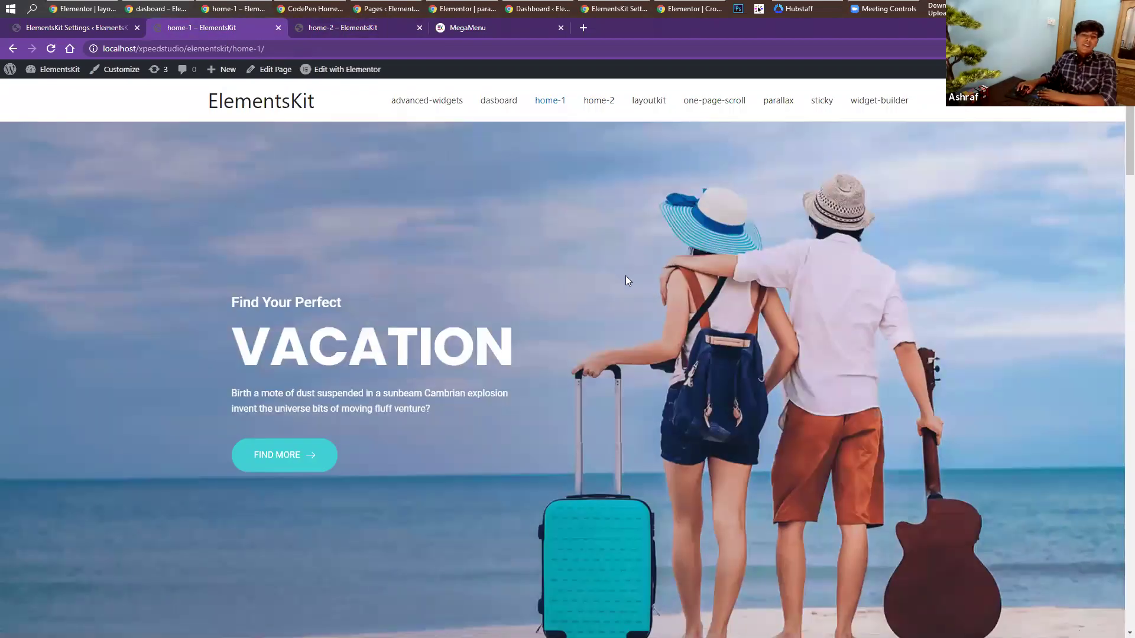
scroll(1092, 288, down, 12)
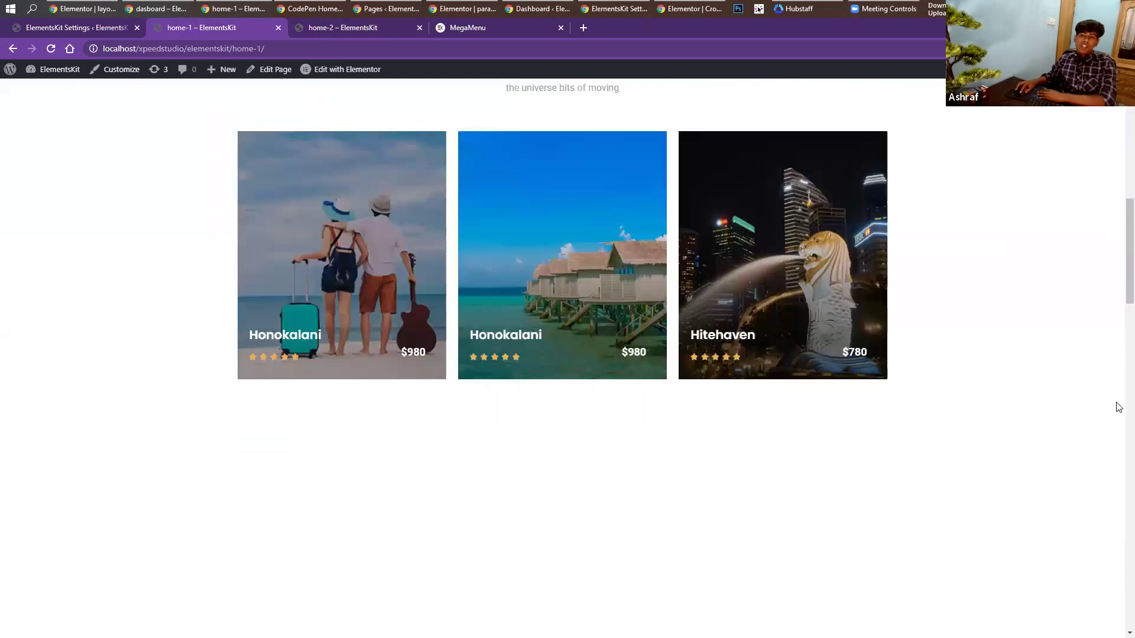
scroll(618, 373, down, 15)
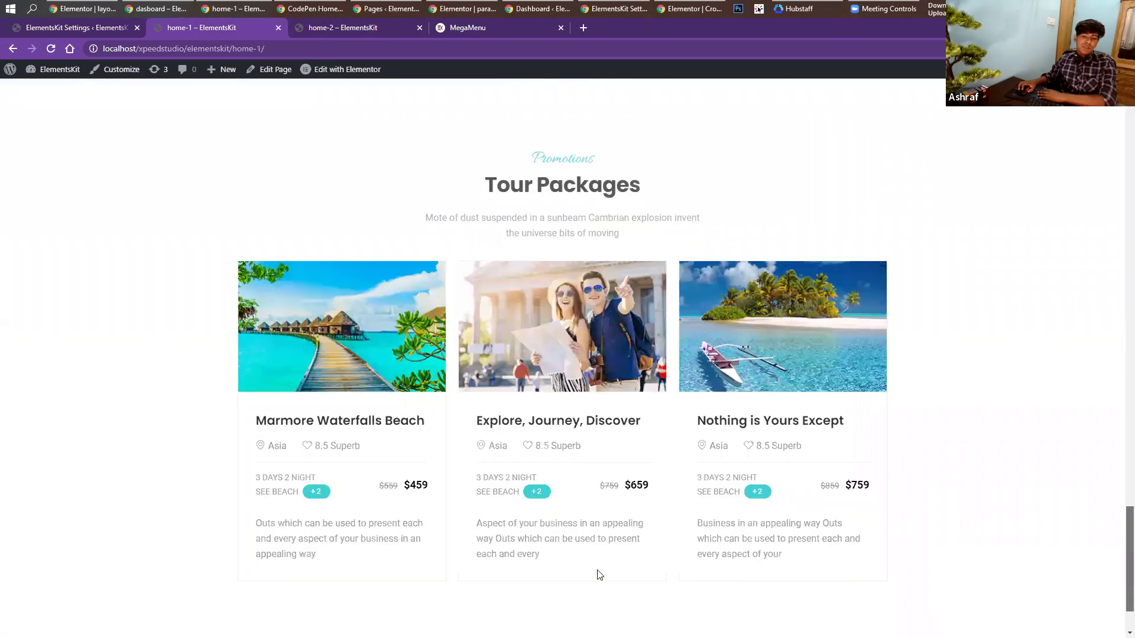
scroll(611, 188, up, 8)
scroll(612, 188, up, 3)
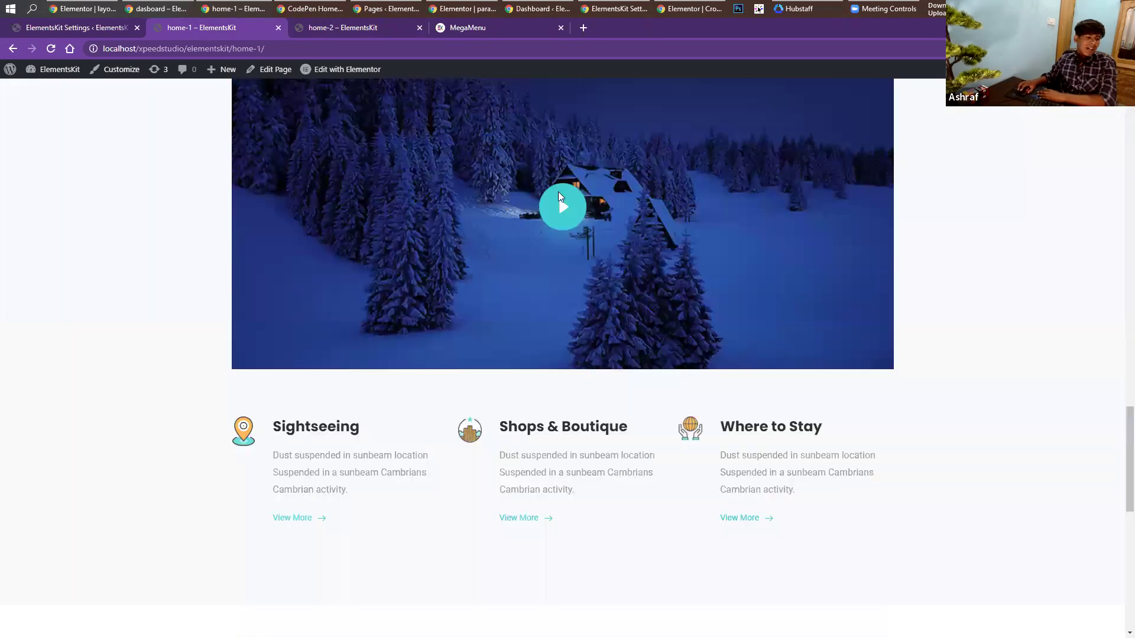
scroll(558, 191, up, 10)
Examine the home-2 landscaping page down to its Pricing Plan section and return to the banner of home-1.
click(324, 28)
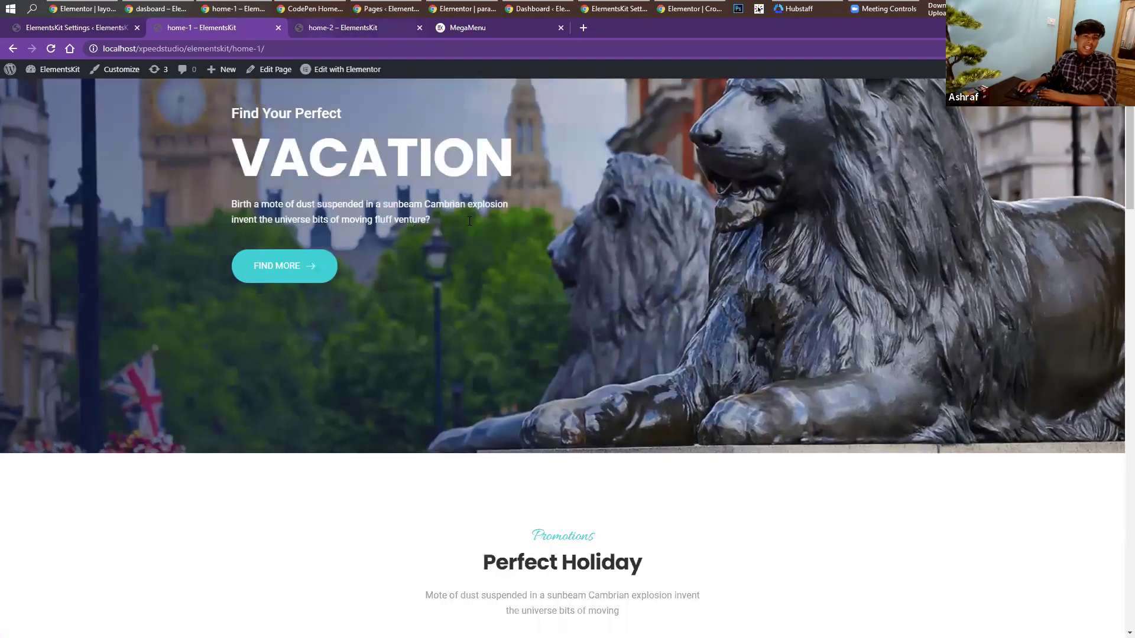
scroll(492, 200, down, 7)
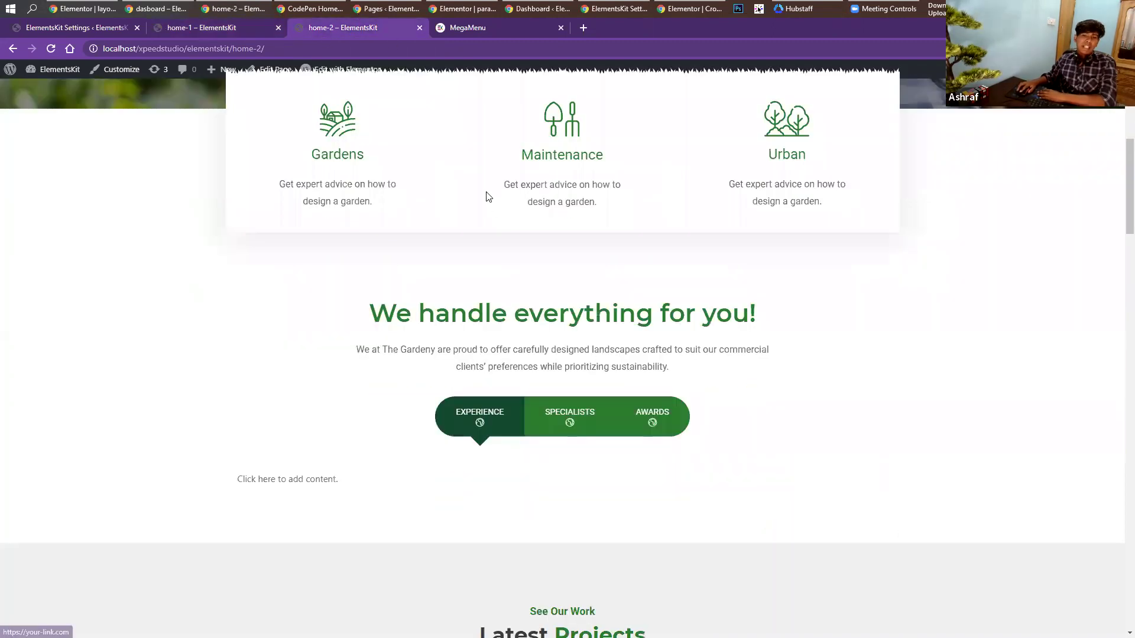
scroll(308, 278, down, 8)
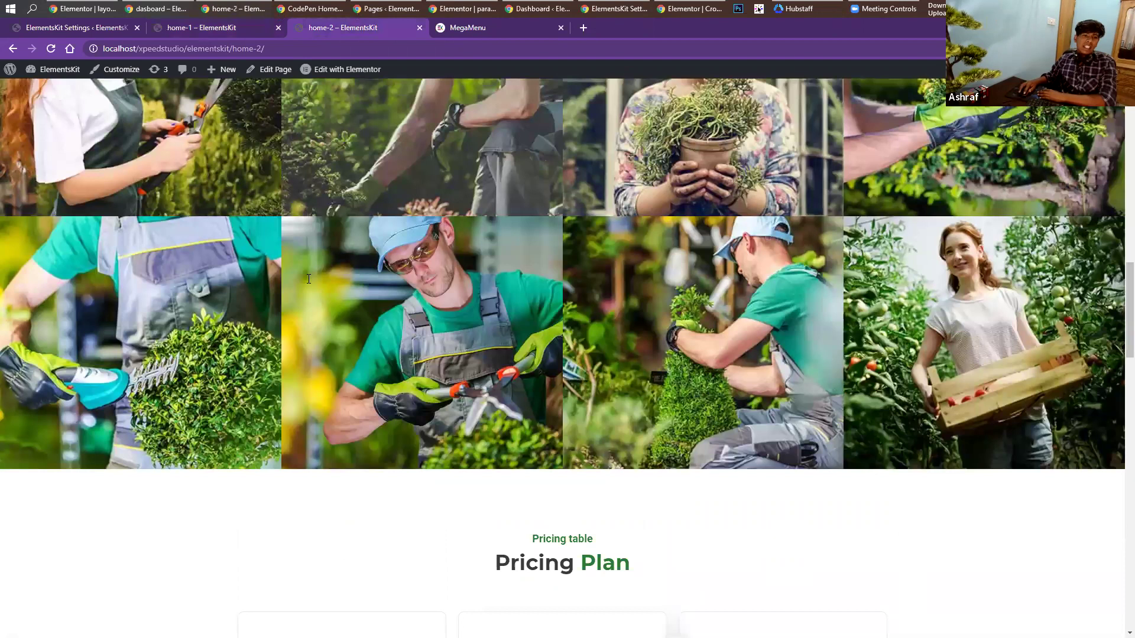
scroll(308, 278, down, 1)
key(Home)
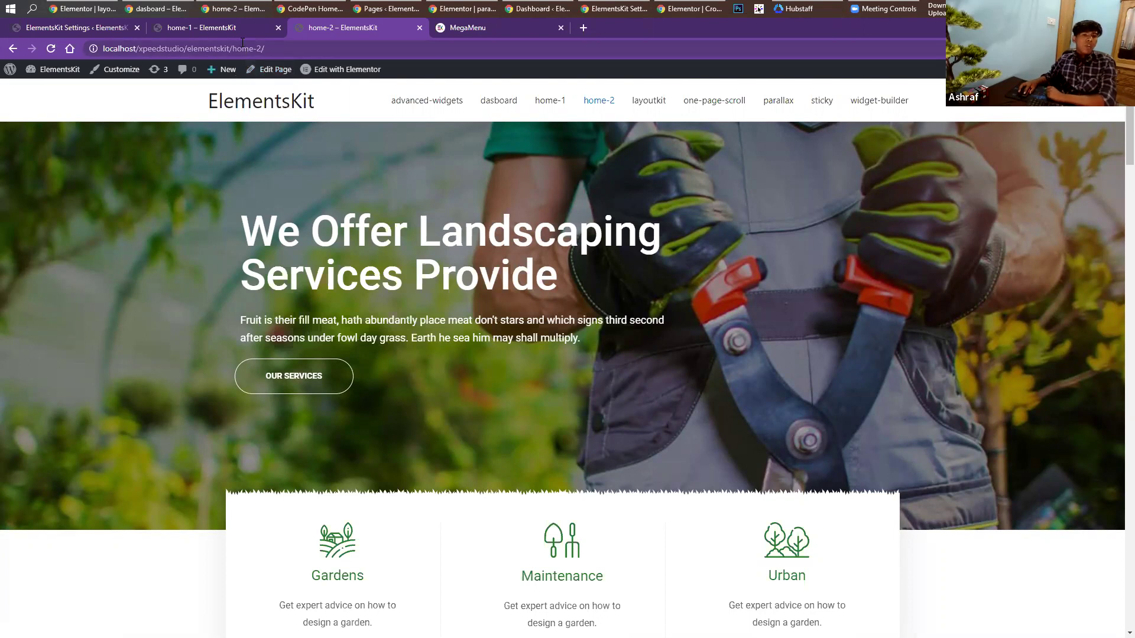
key(ctrl+shift+Tab)
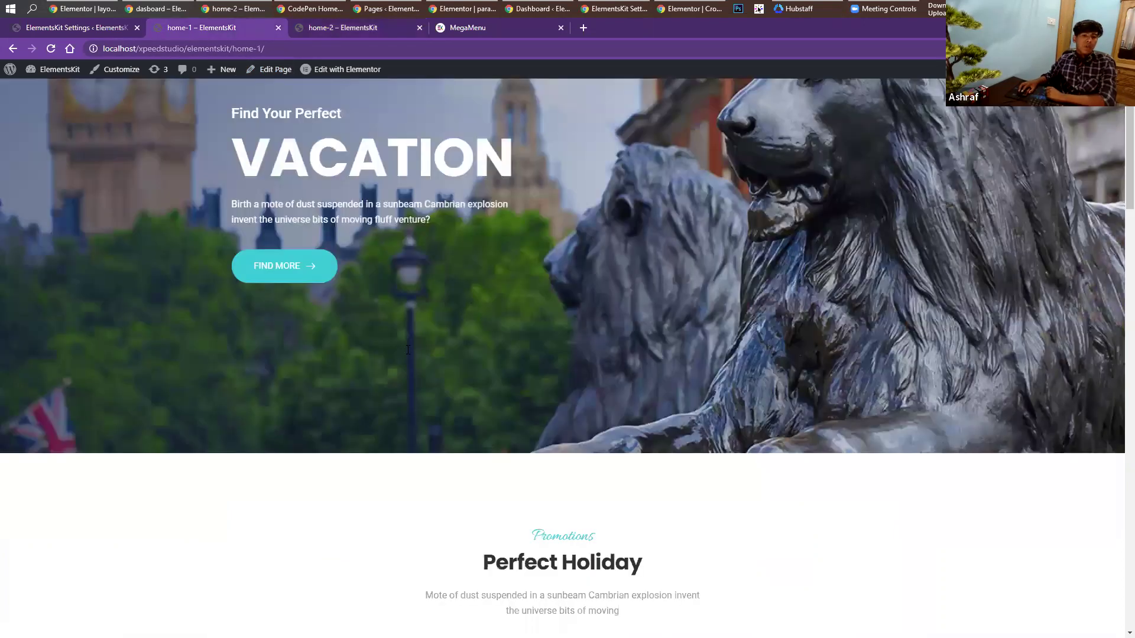
scroll(407, 349, up, 3)
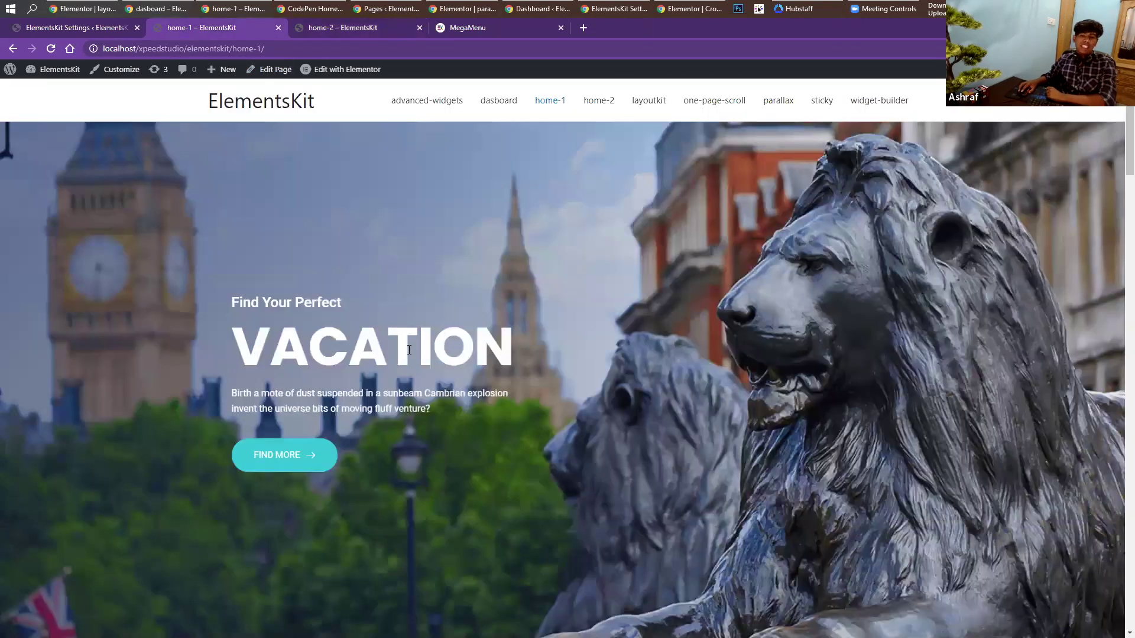
Start a new template in the ElementsKit Header Footer builder, titled Header One and with the type Header.
click(94, 35)
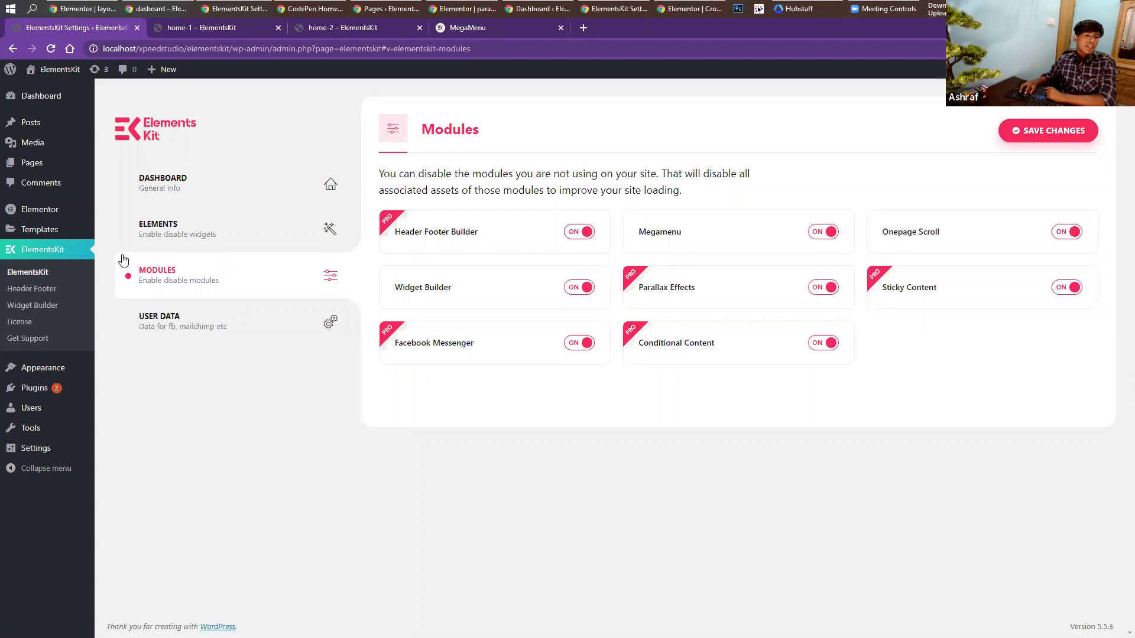
click(26, 289)
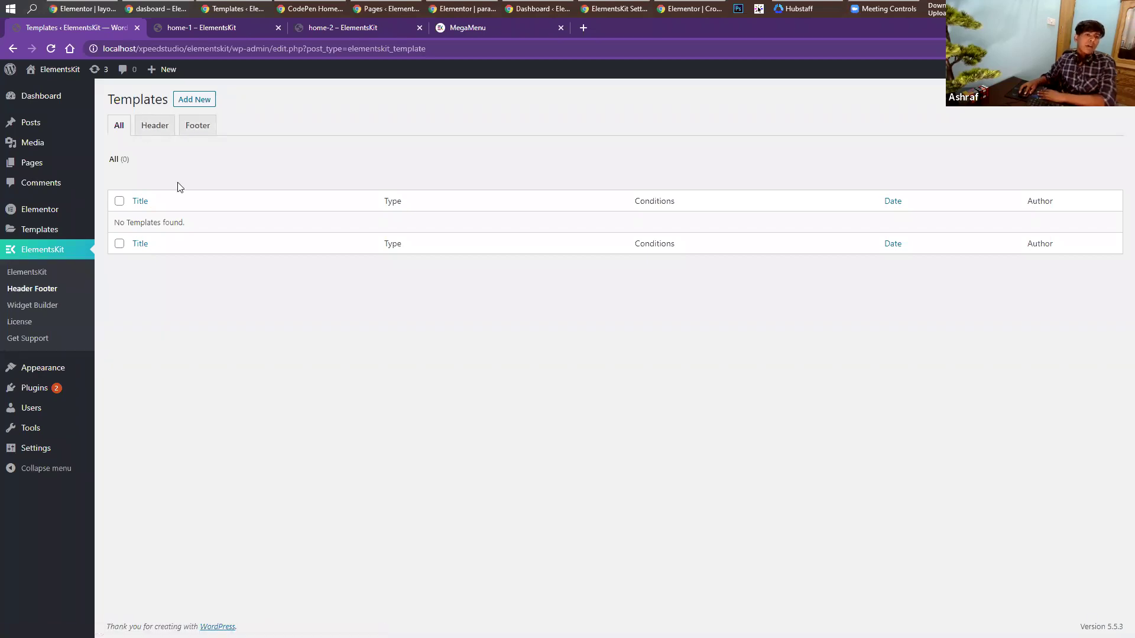
click(196, 101)
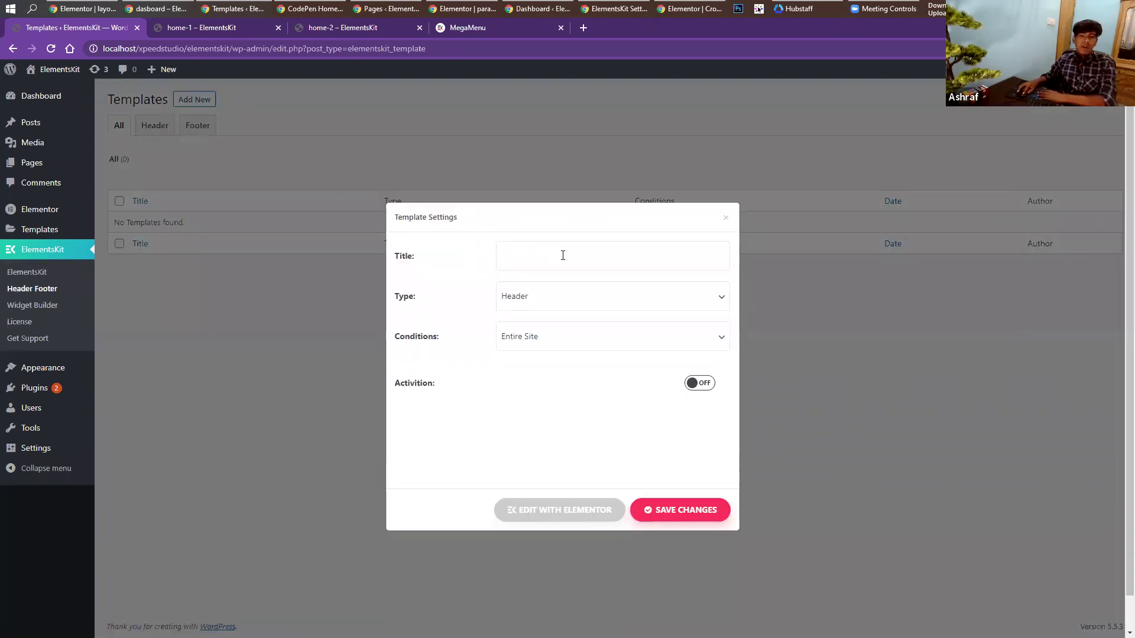
click(561, 254)
click(554, 328)
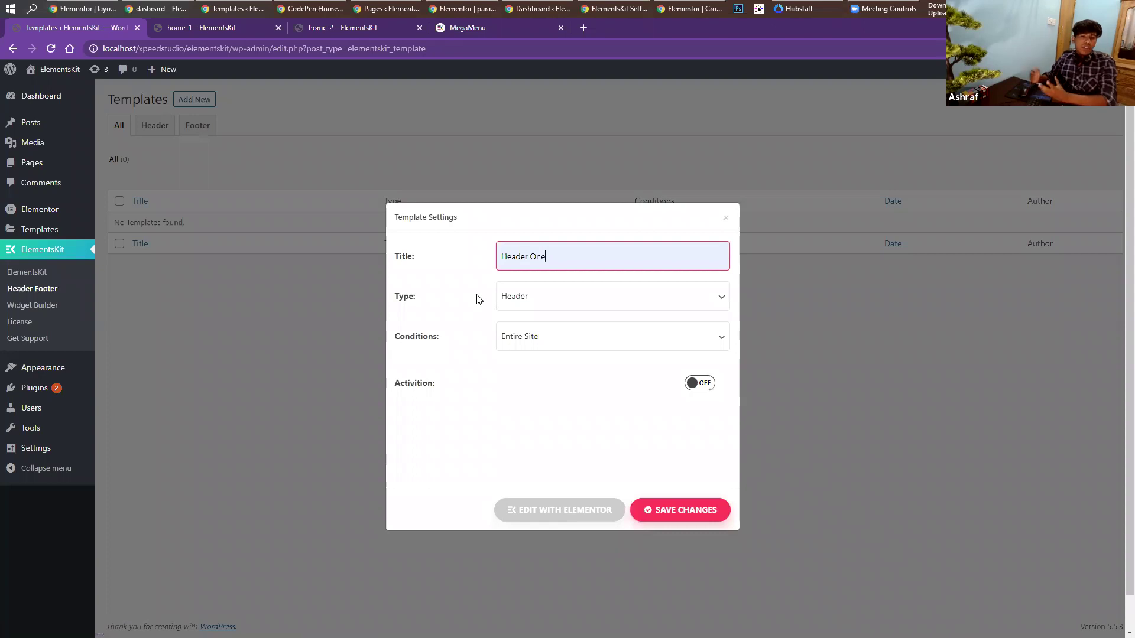
click(533, 291)
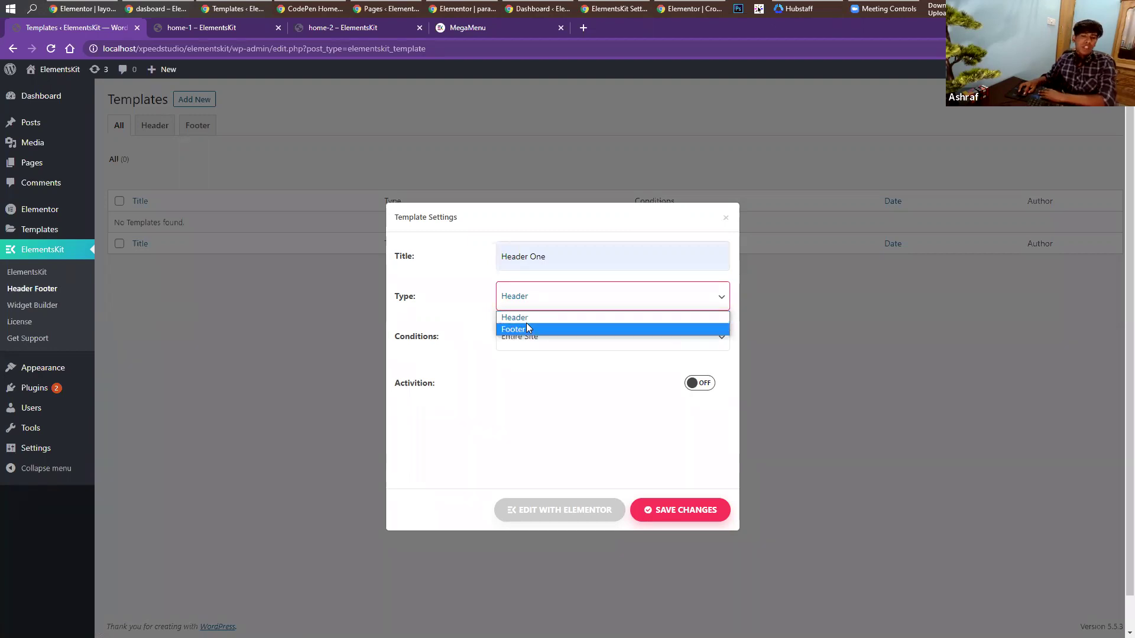
click(527, 303)
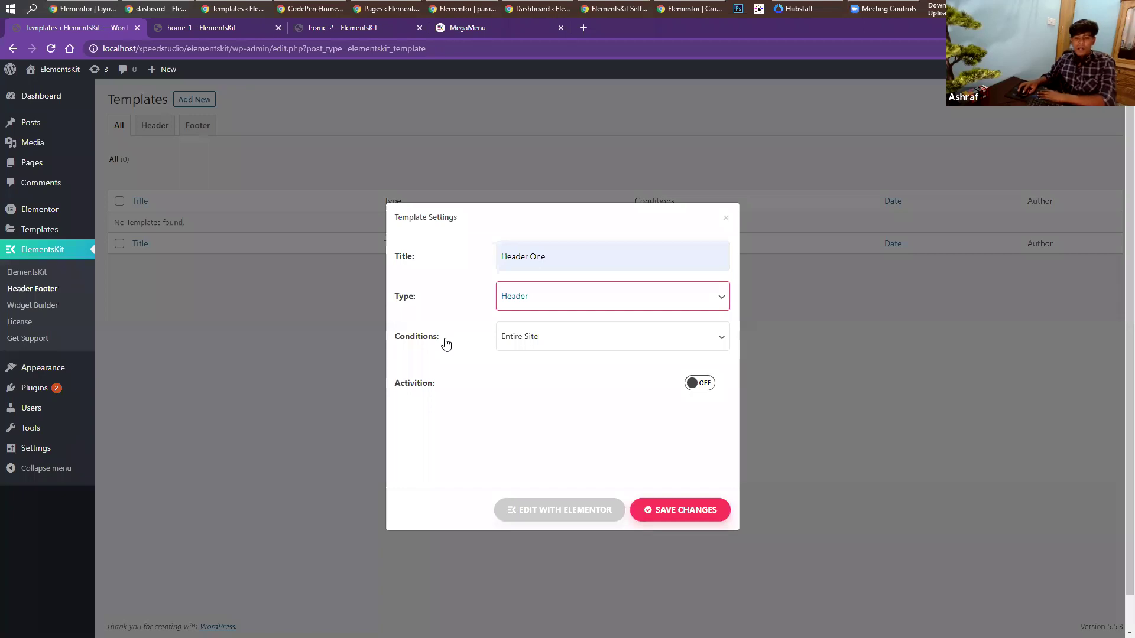
Set the display condition of the Header One template to Singular, limited to Selective Singular.
click(540, 340)
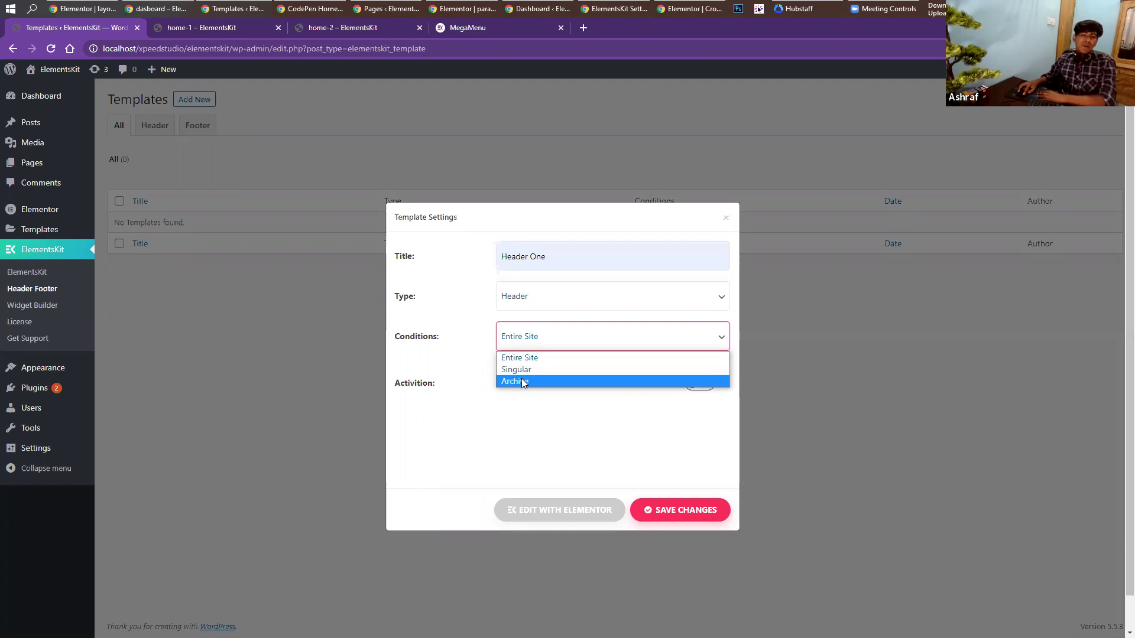
click(530, 361)
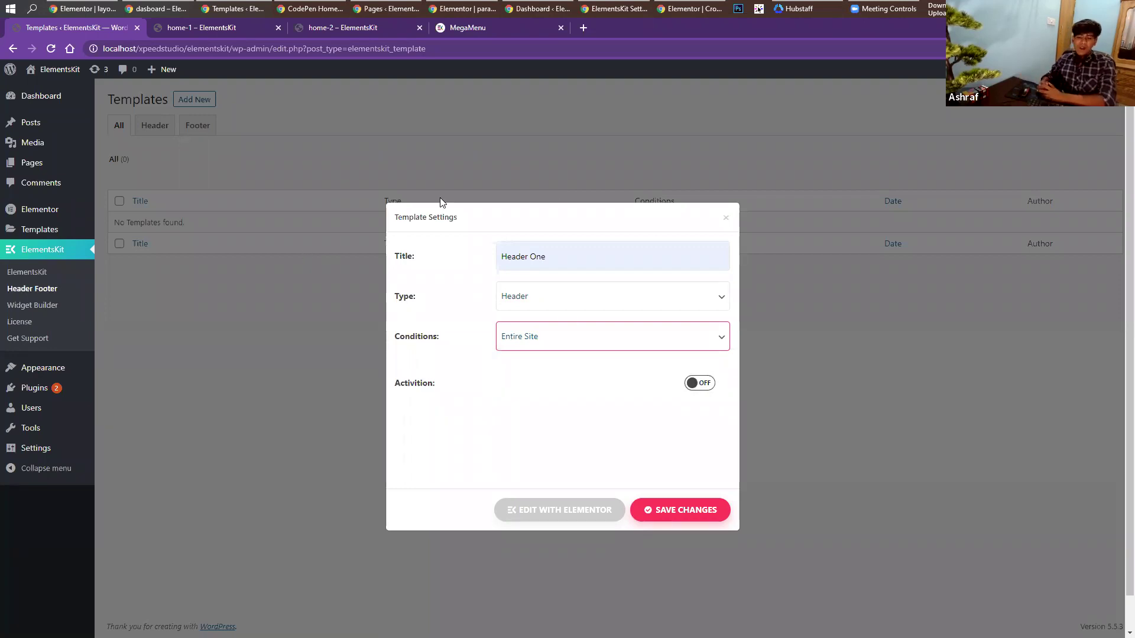
click(562, 329)
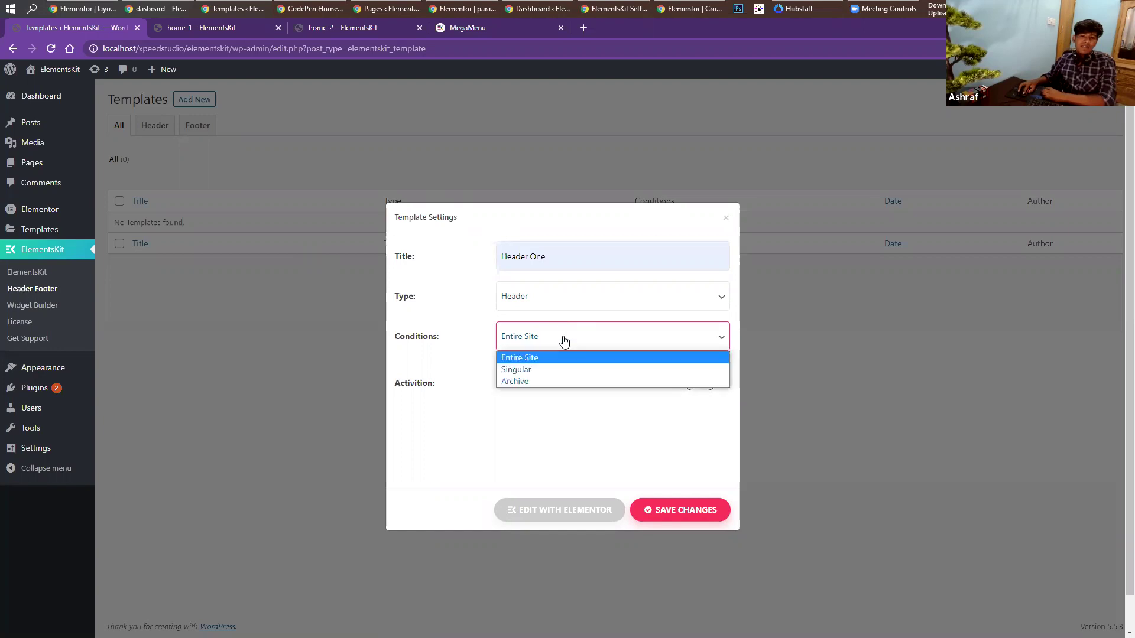
click(561, 369)
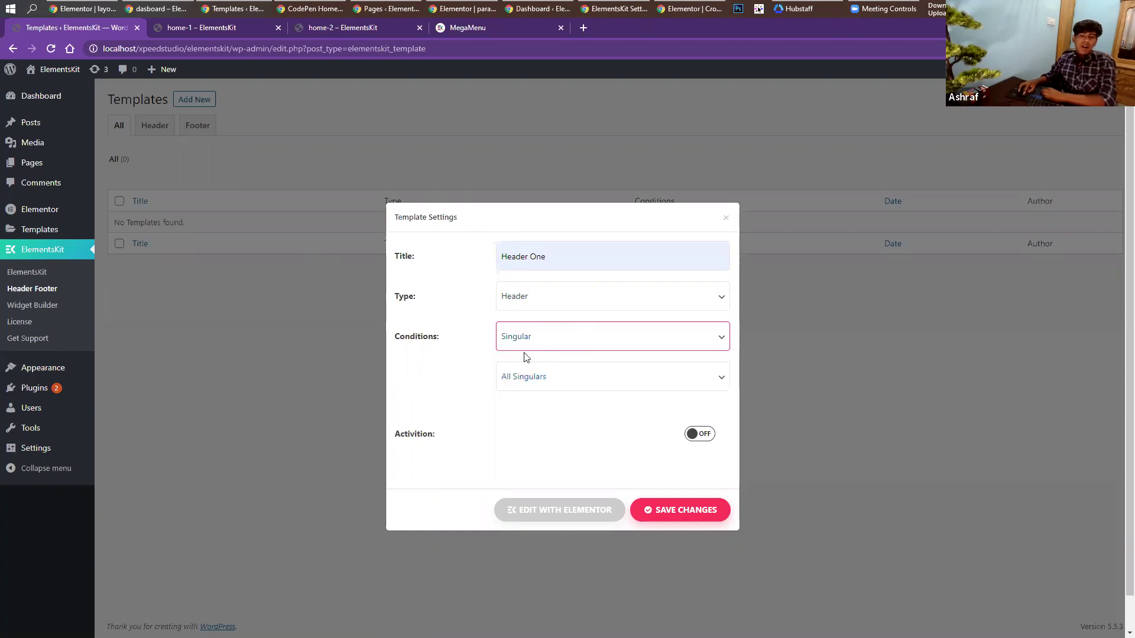
click(552, 387)
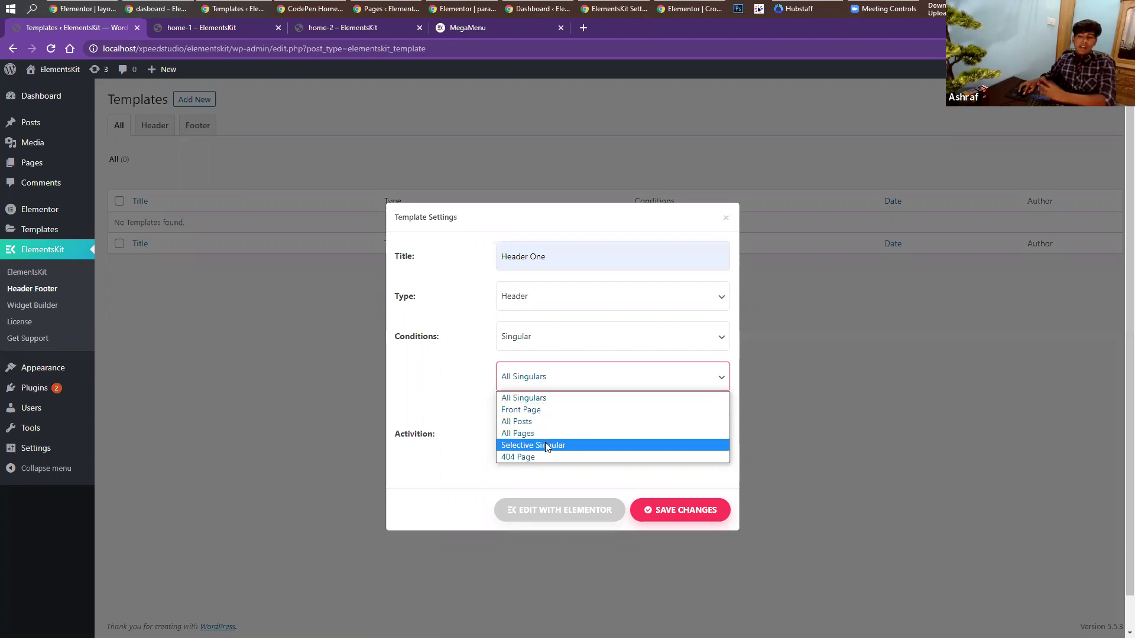
click(226, 33)
click(225, 33)
click(110, 28)
click(565, 370)
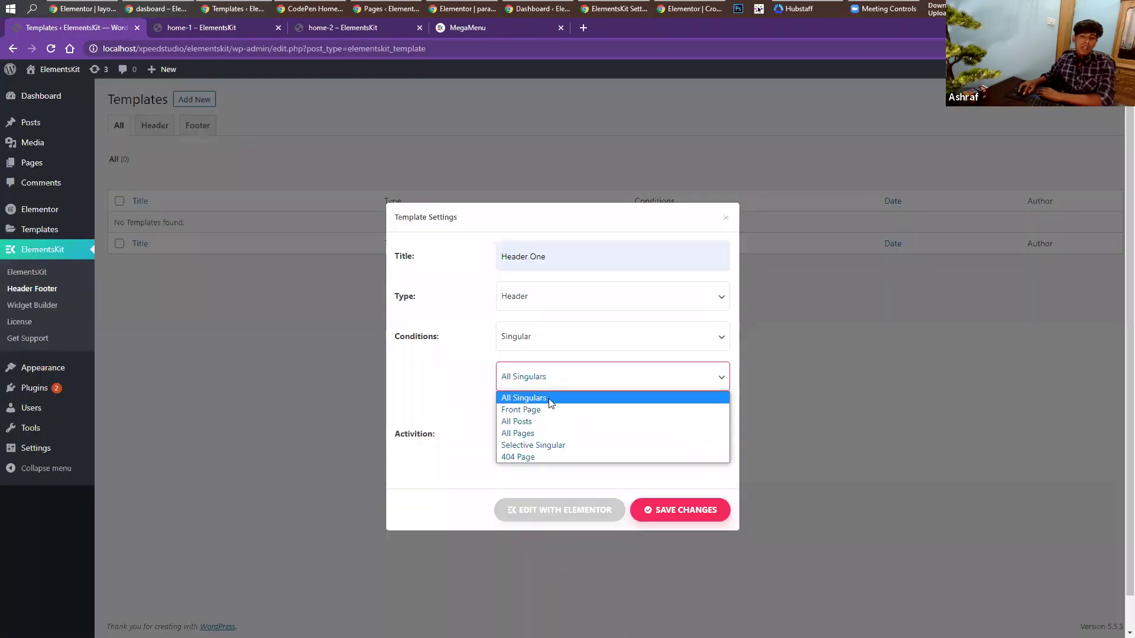
click(545, 446)
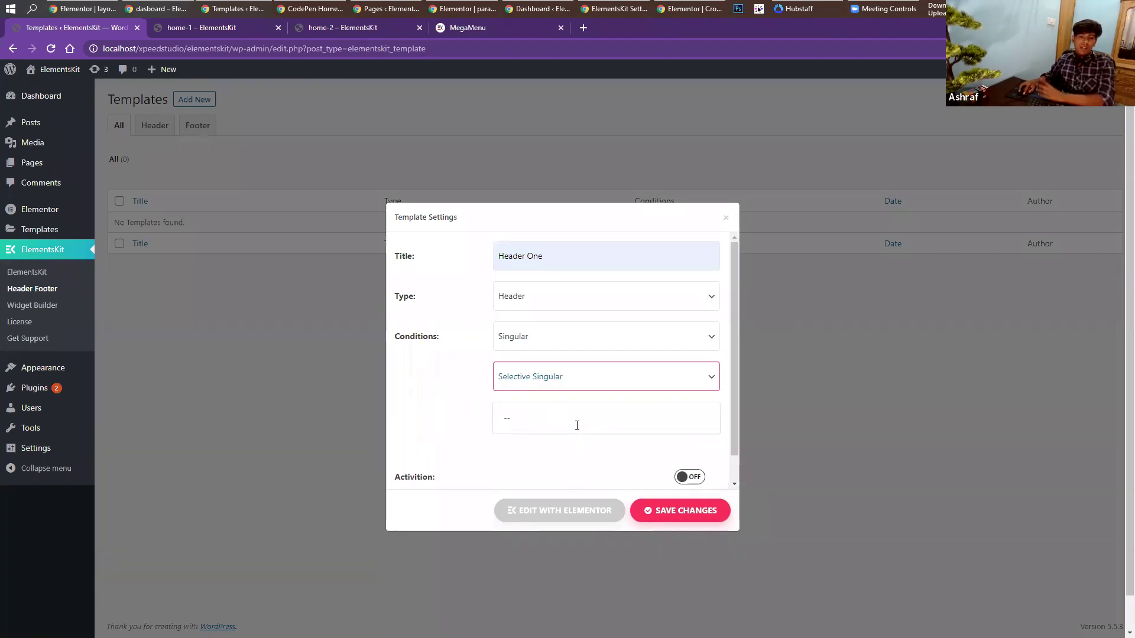
Assign the template to the home-1 page, activate it and save the template settings.
click(541, 419)
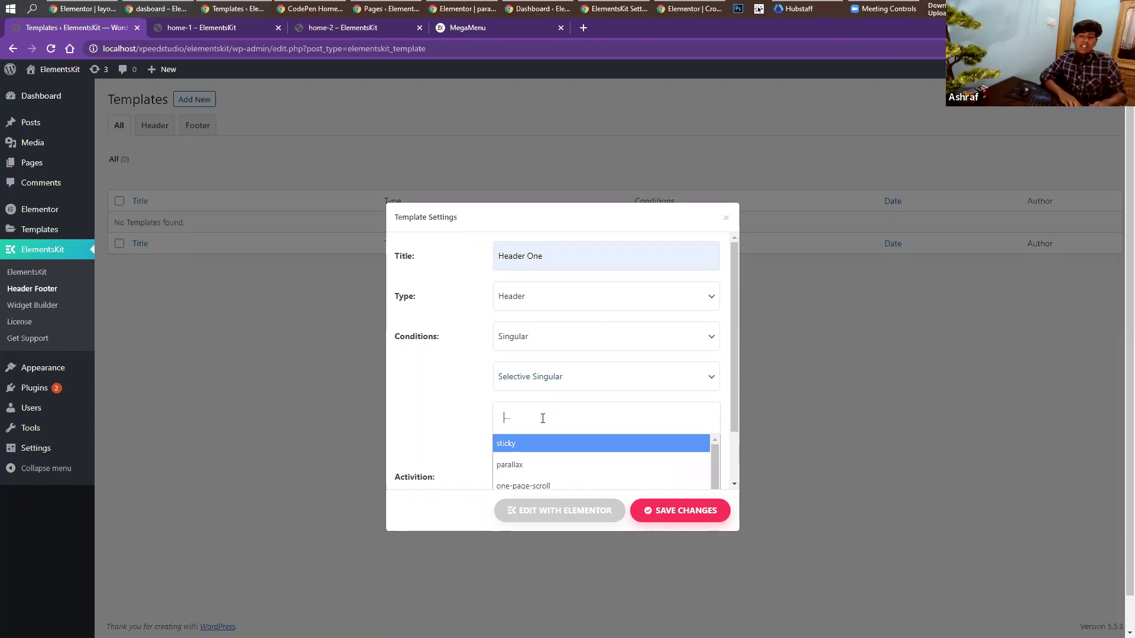
text(home)
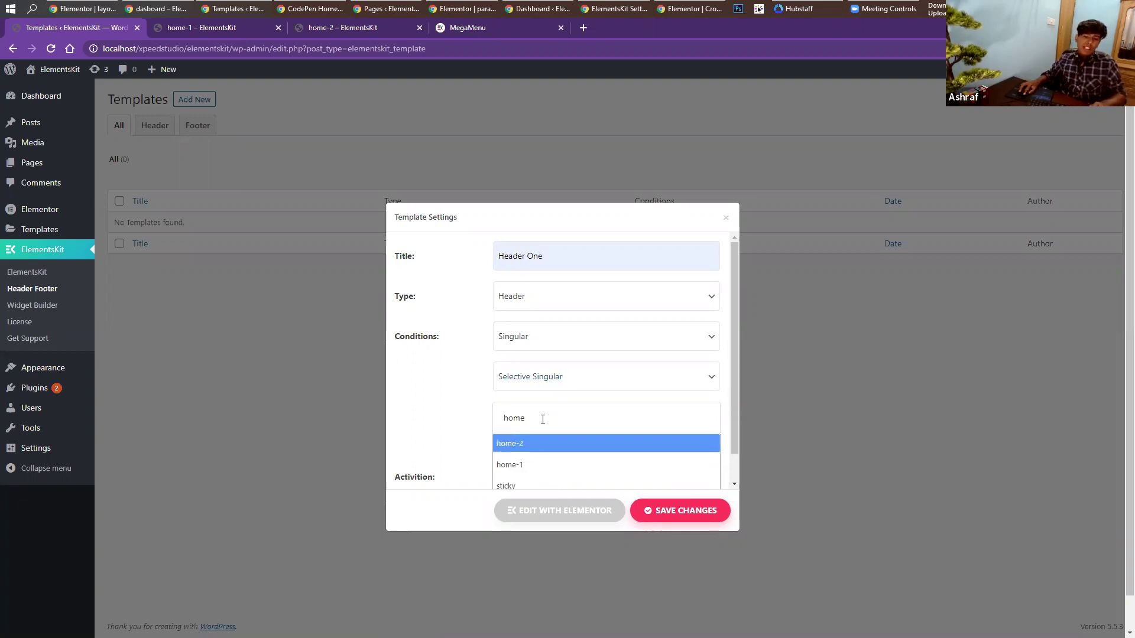
click(523, 467)
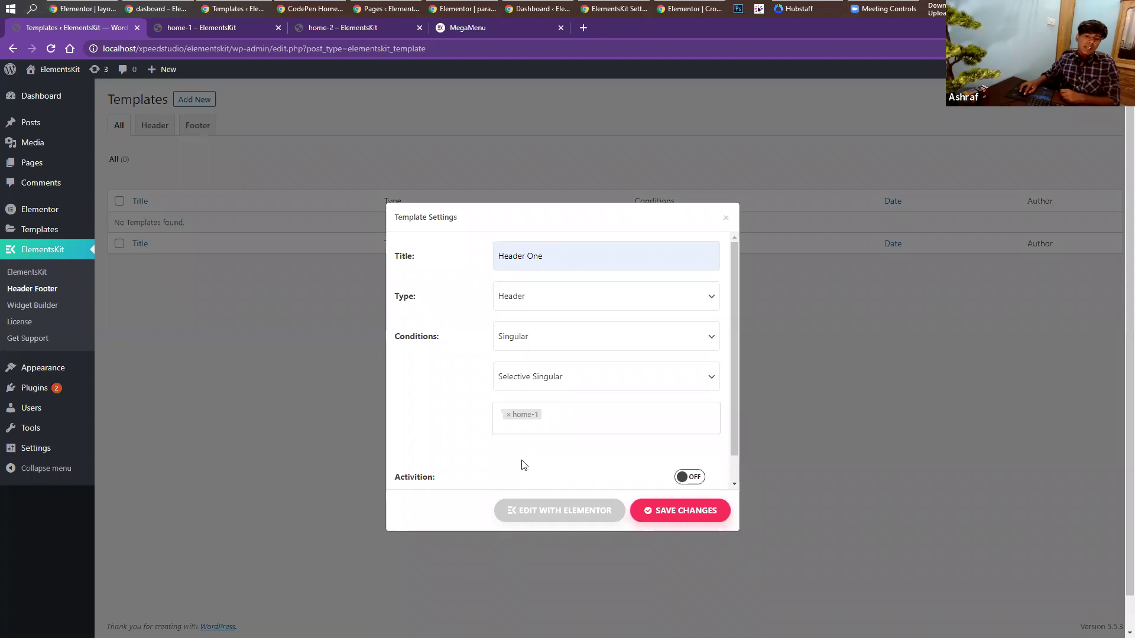
click(691, 477)
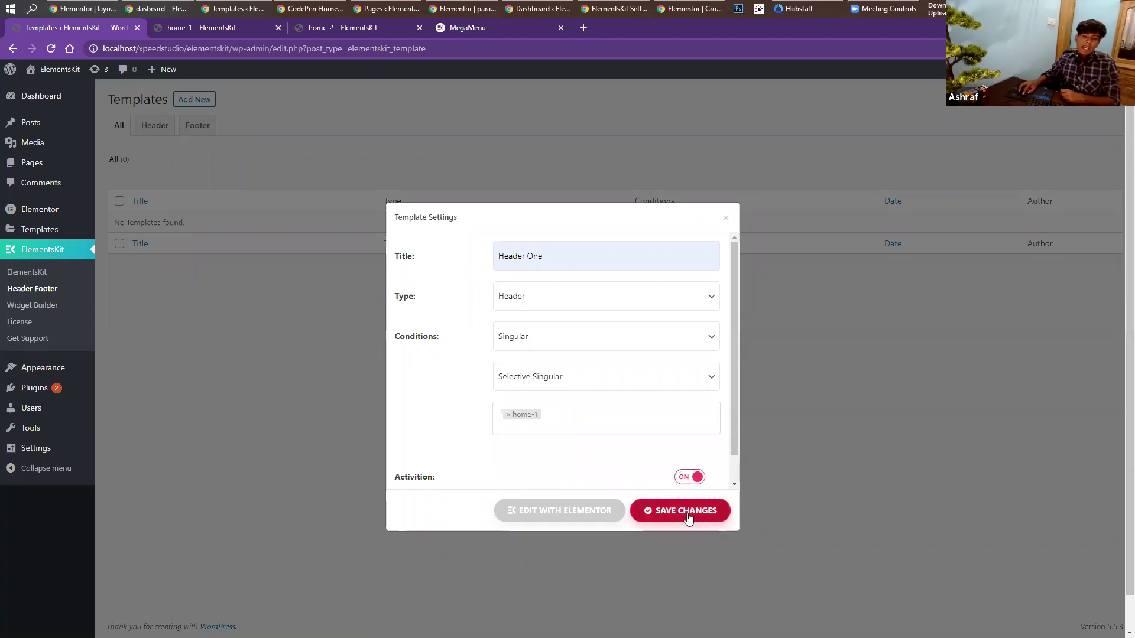
click(686, 512)
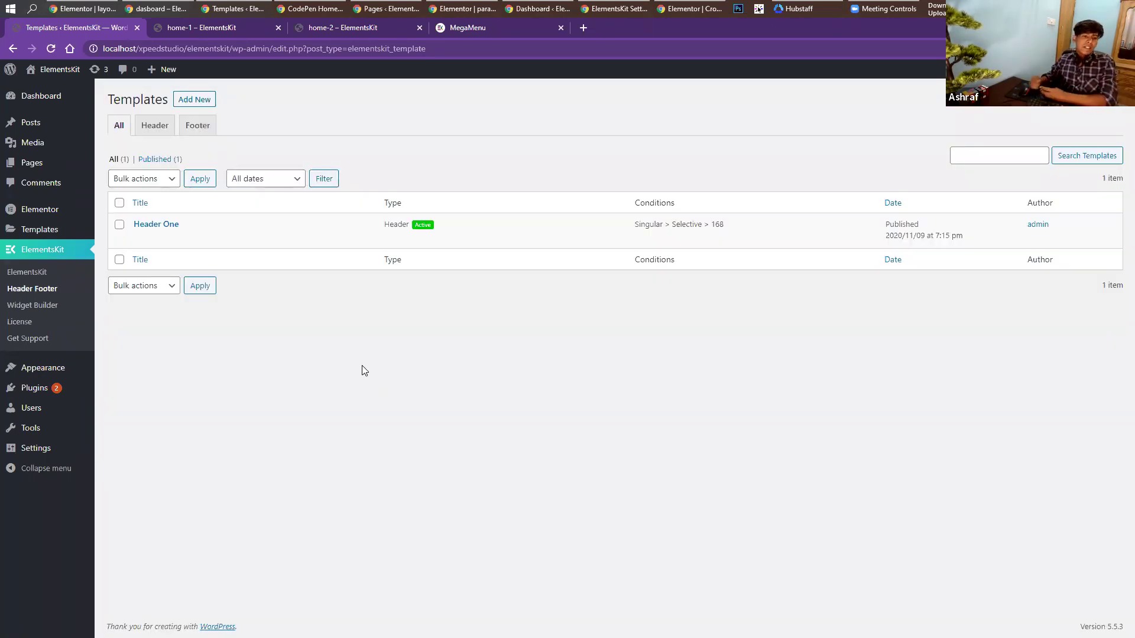
Open the Header One template for editing with Elementor and search the widgets for "nav".
click(136, 237)
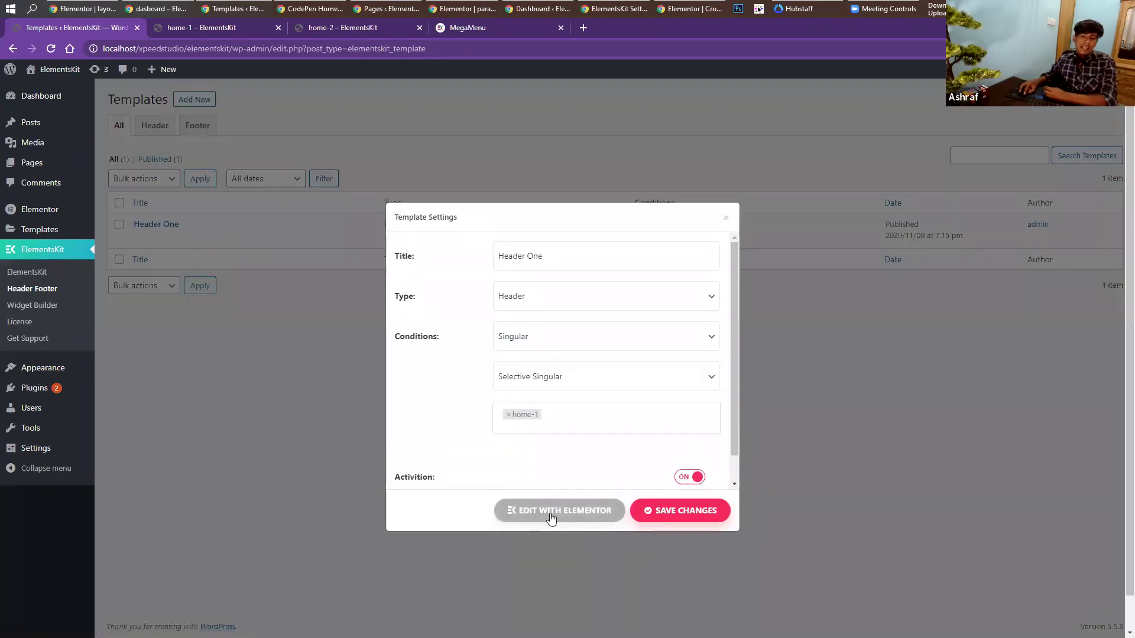
click(573, 519)
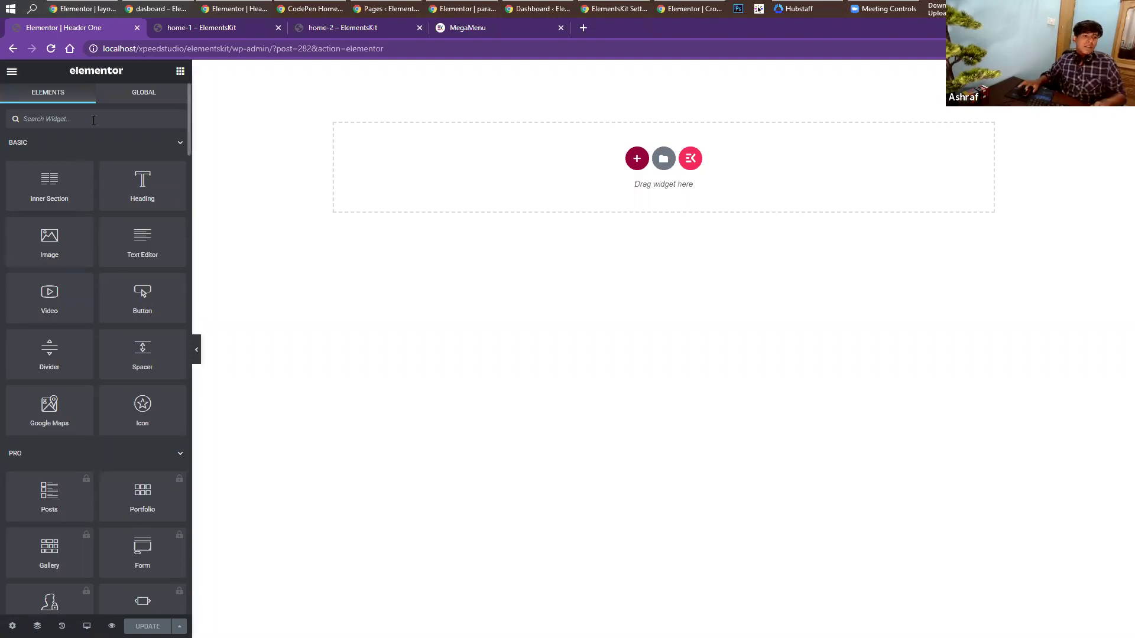
text(nav)
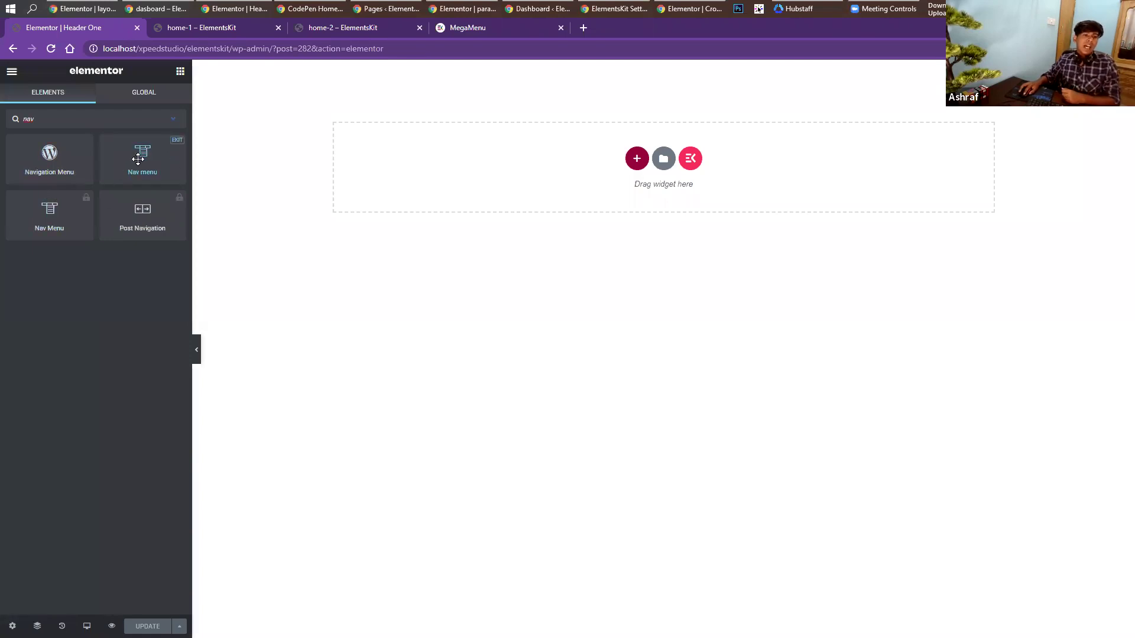
Add a single-column section to the header template and open the section's advanced settings.
click(636, 158)
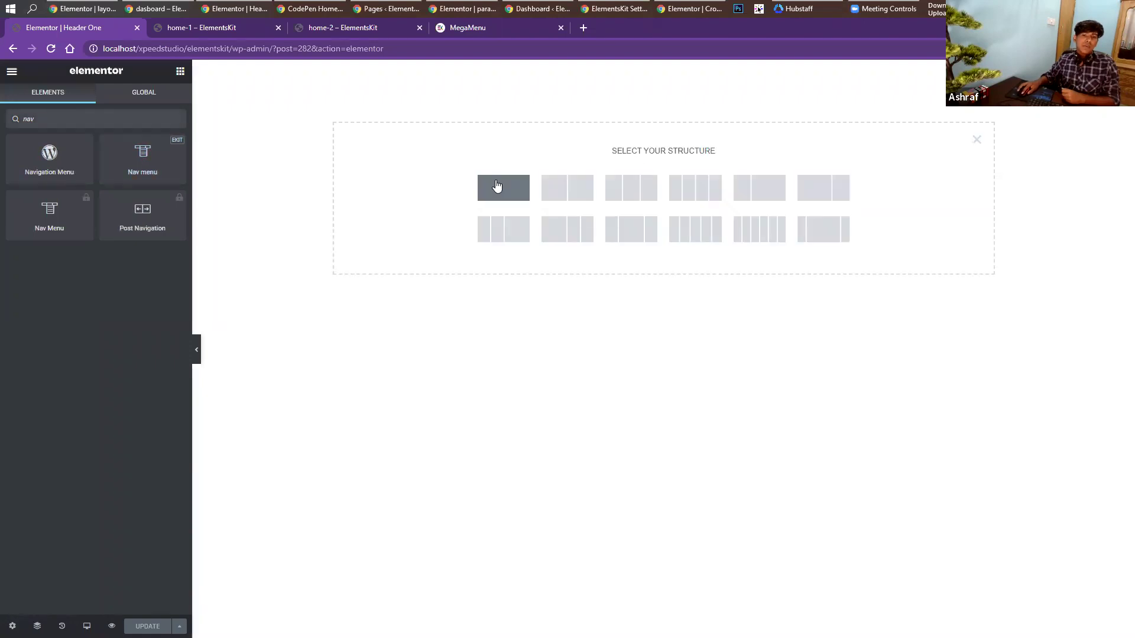
click(496, 187)
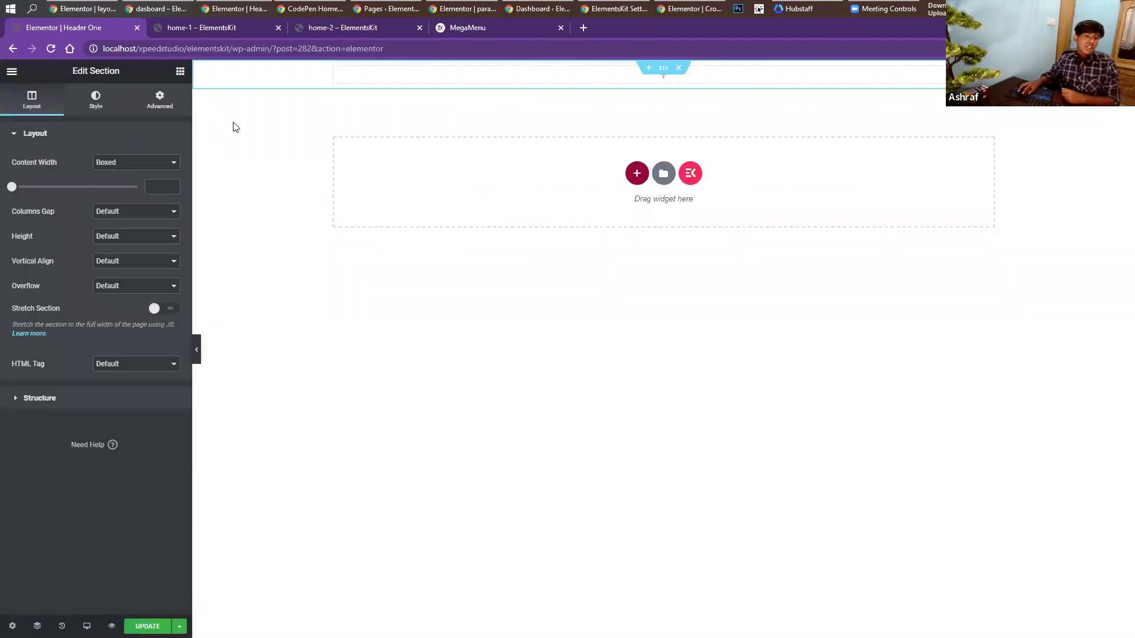
click(176, 101)
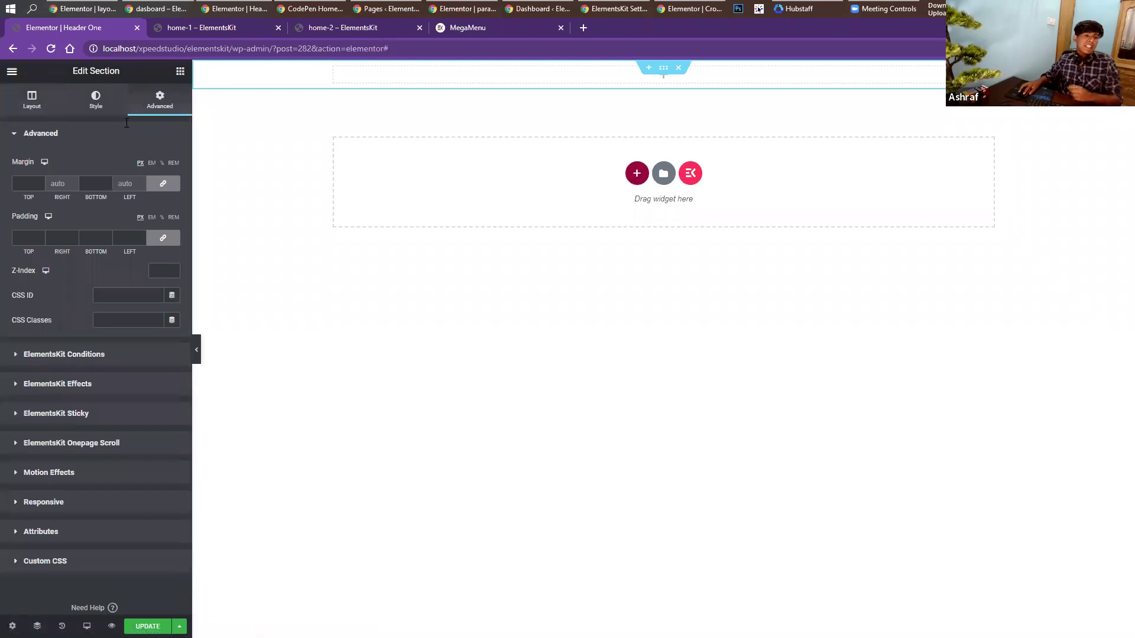
Add the Nav menu widget to the header section, using "nav" to find it, and assign it the Main Menu.
click(180, 71)
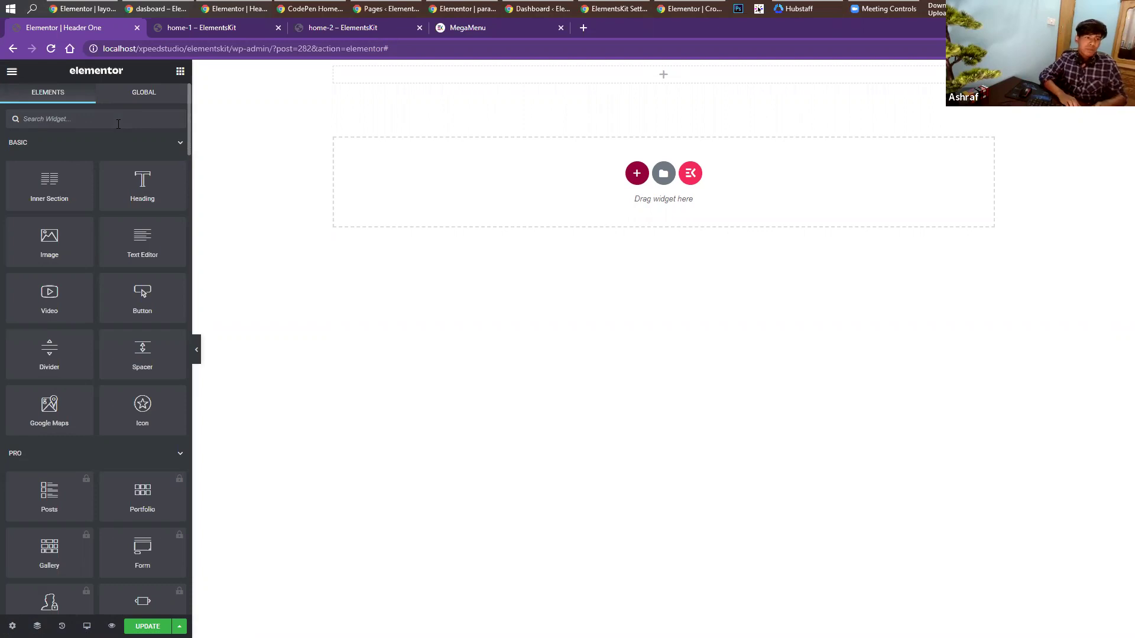
text(nav)
drag(140, 152, 579, 75)
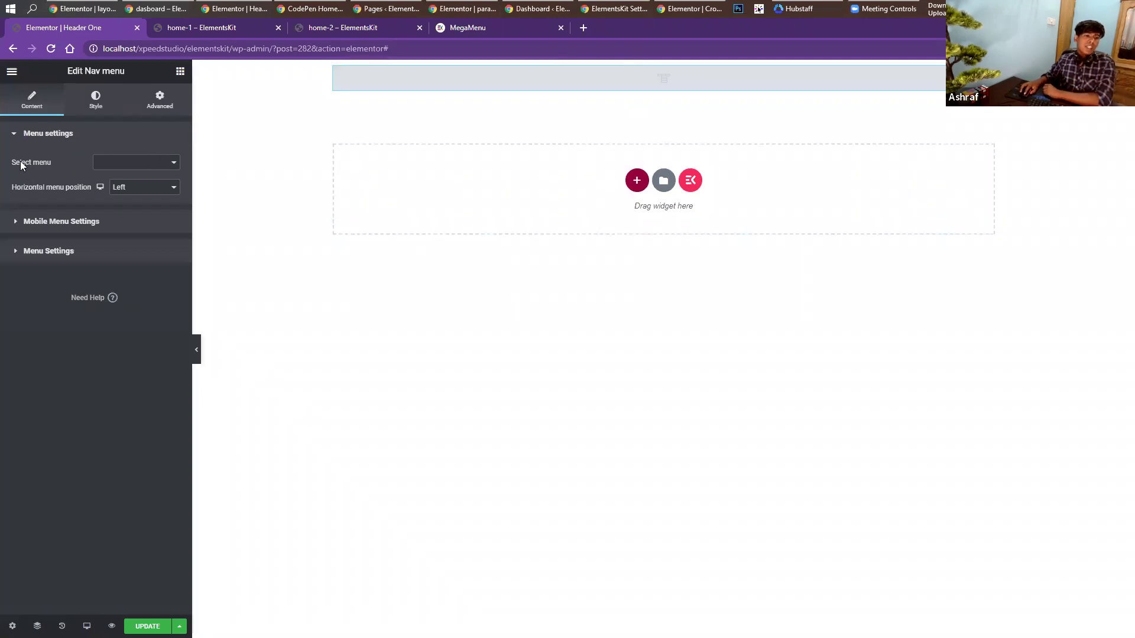
click(110, 169)
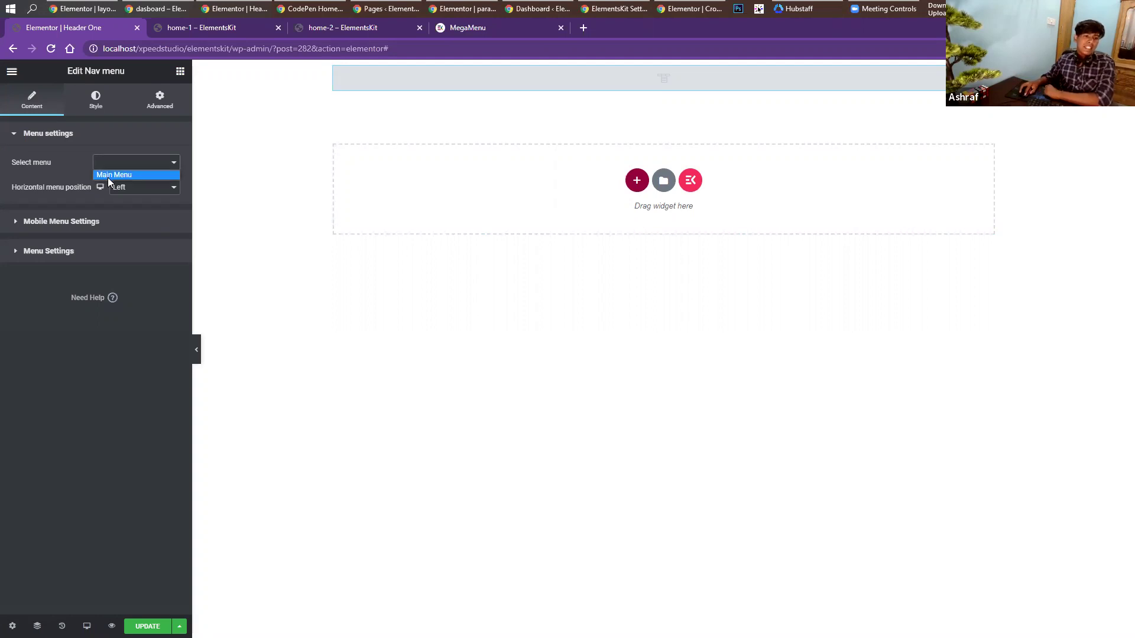
click(110, 175)
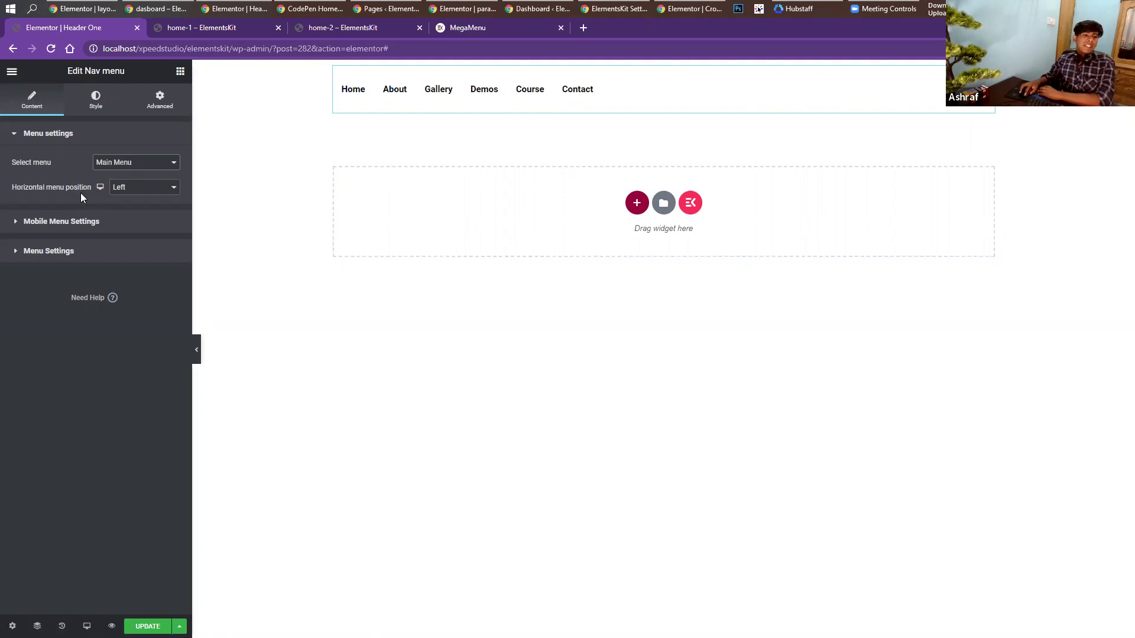
Try the Center, Right and Justified horizontal menu positions, and settle on Center.
click(147, 191)
click(140, 209)
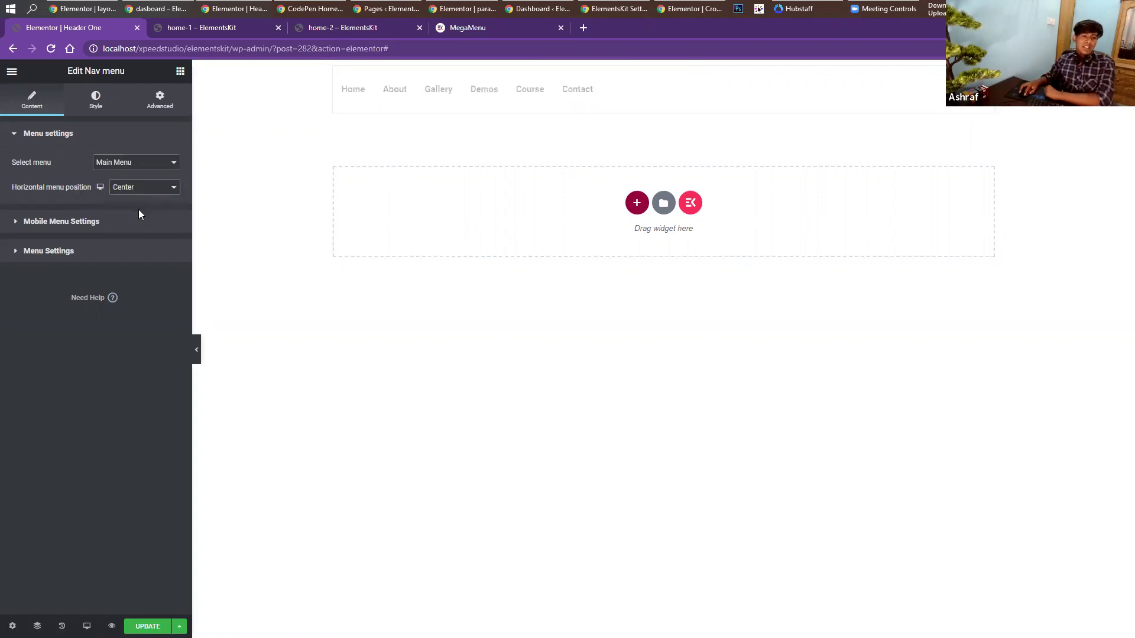
click(140, 189)
click(137, 218)
click(142, 189)
click(136, 228)
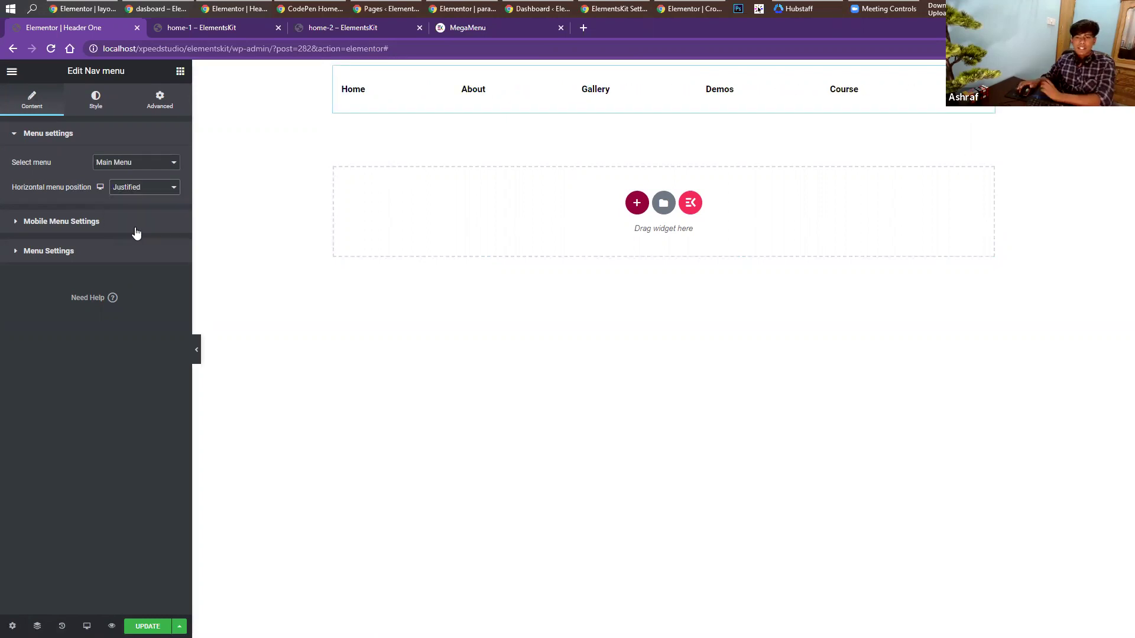
click(143, 189)
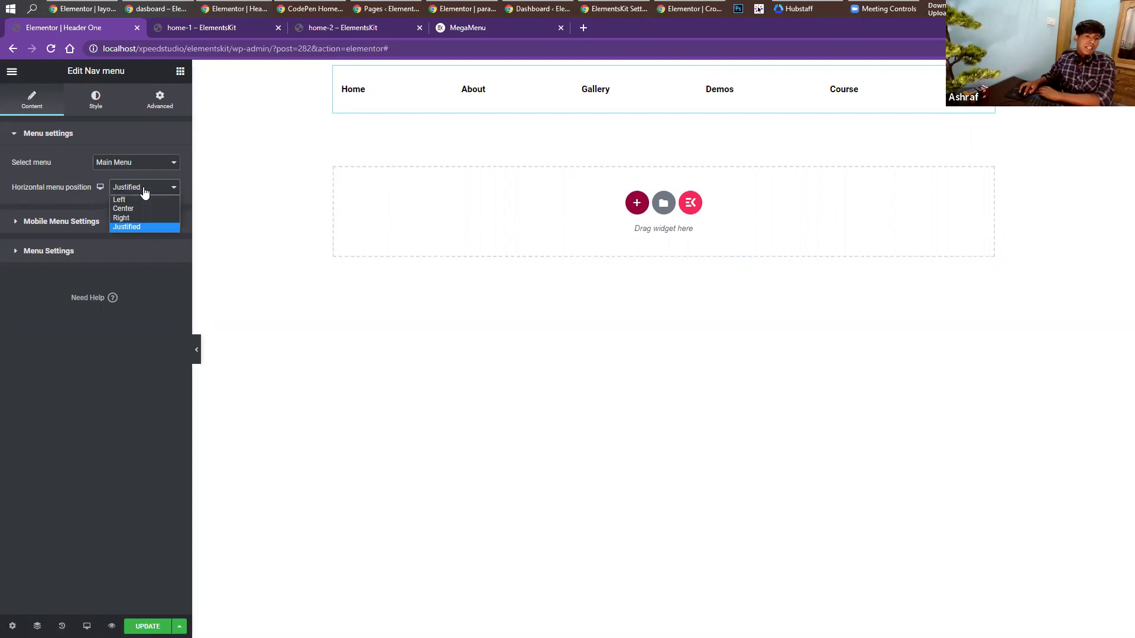
click(149, 210)
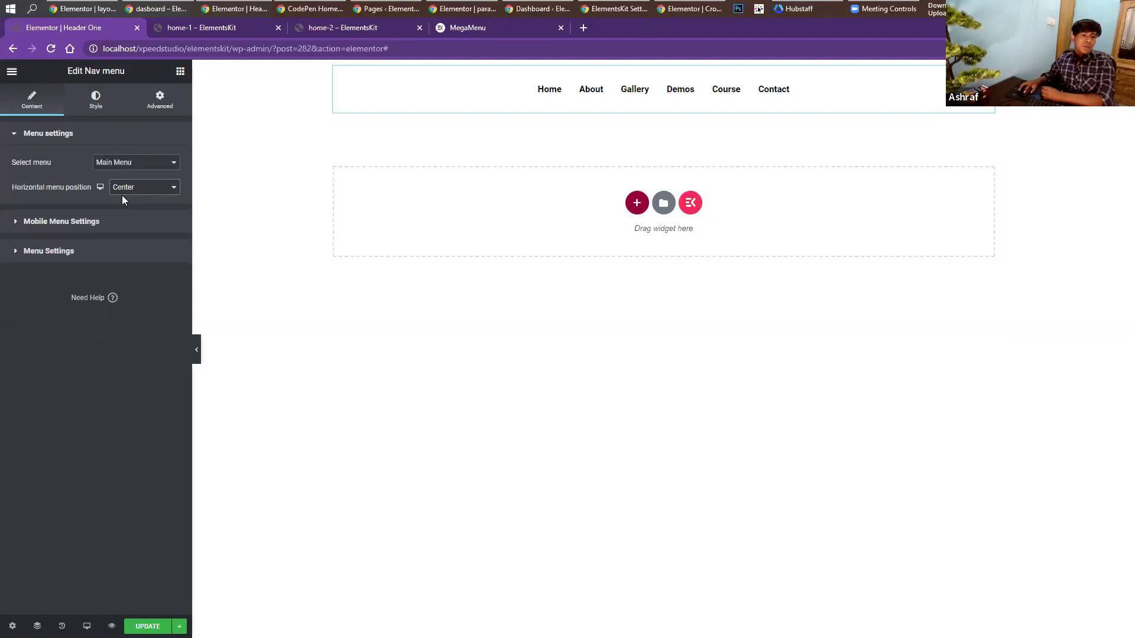
Show the nav menu's mobile settings, preview the header at mobile size and expand the hamburger menu.
click(62, 221)
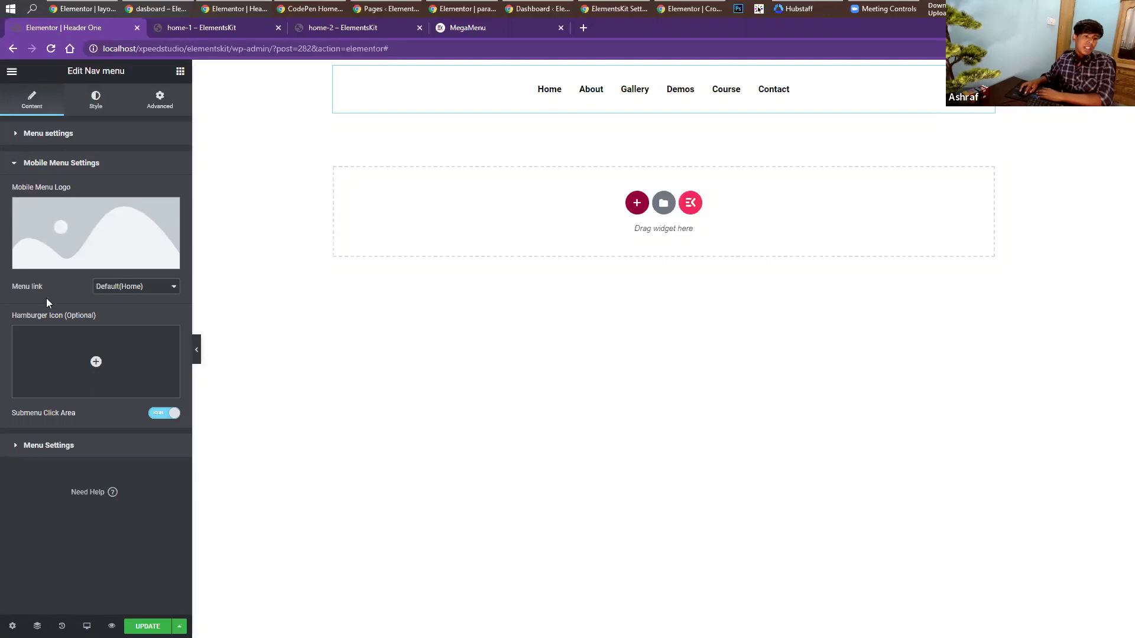
mouse_move(112, 348)
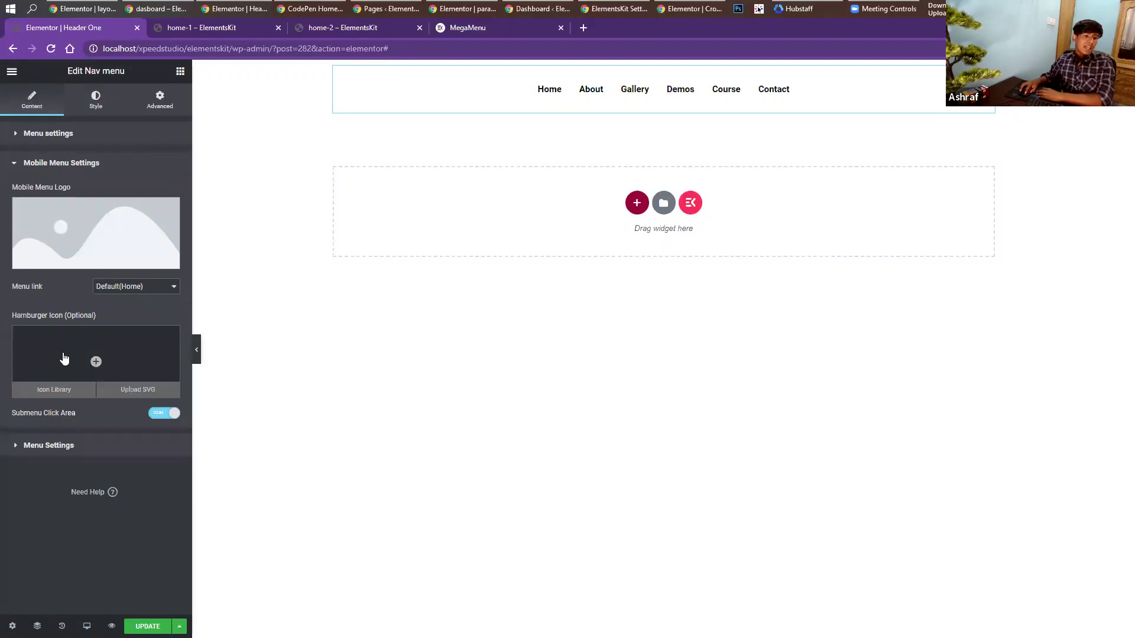
click(87, 626)
click(97, 600)
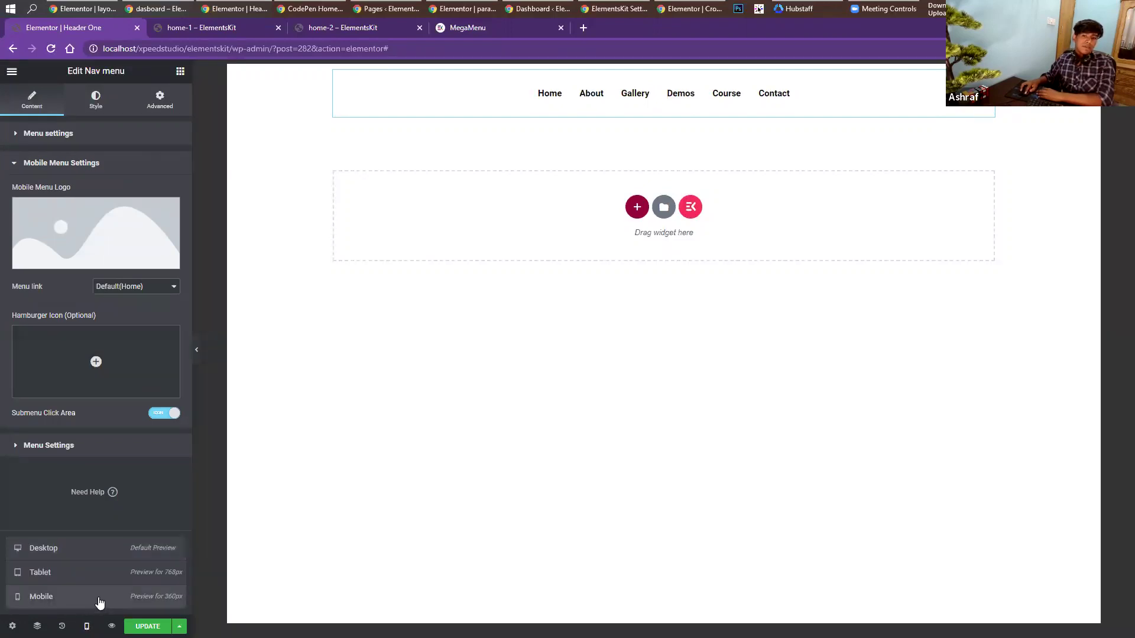
click(748, 122)
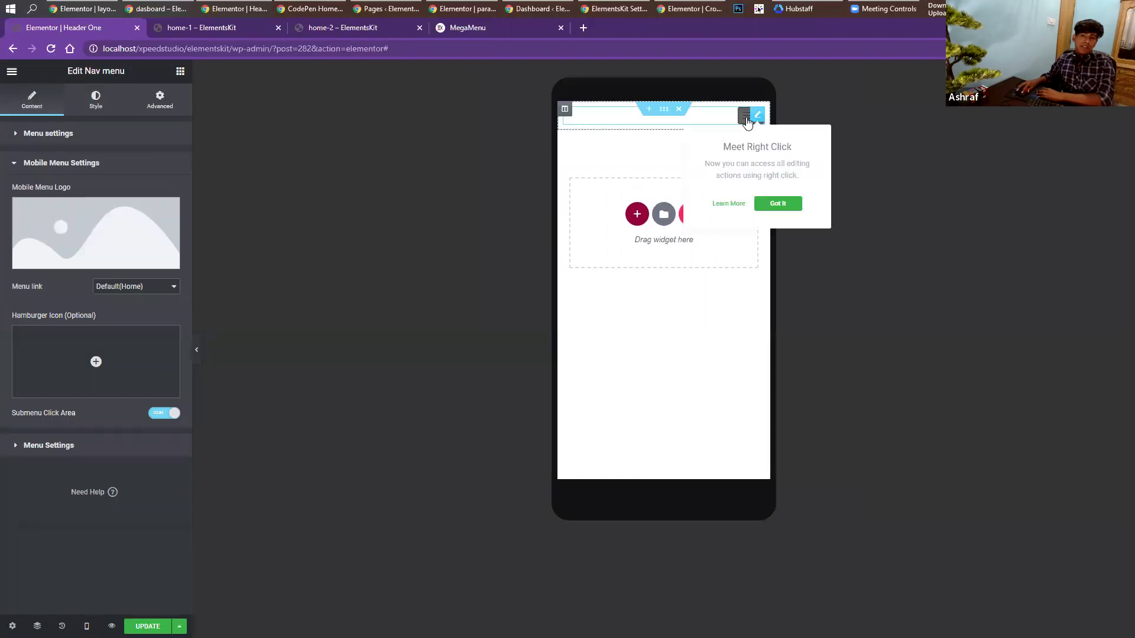
click(748, 122)
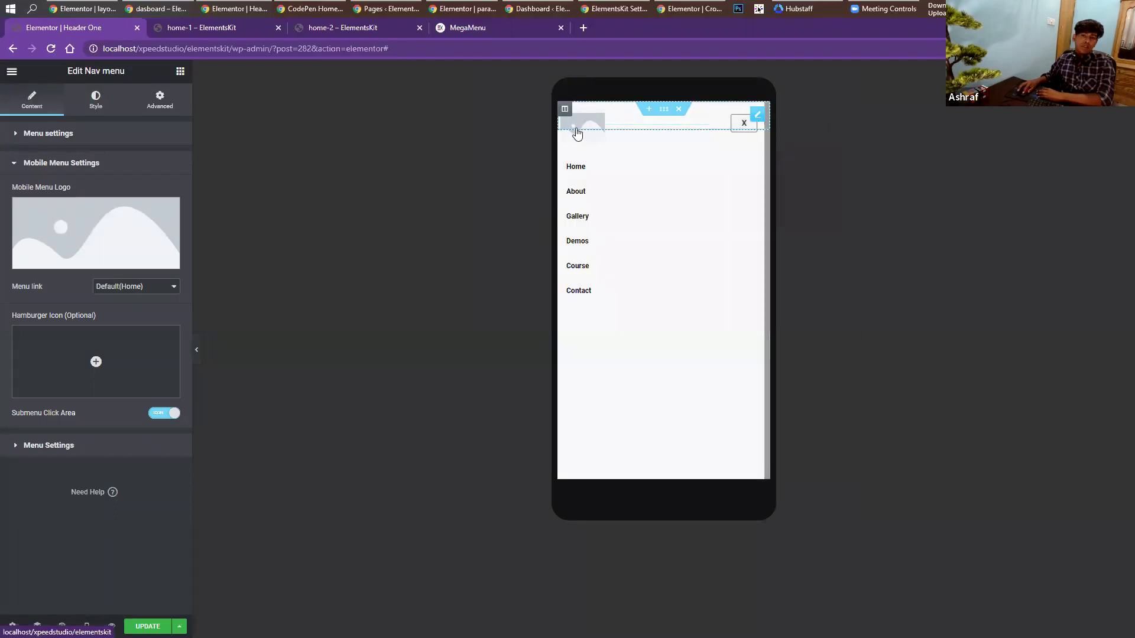
Set the green round logo image from the media library as the mobile menu logo and close the mobile menu.
click(109, 231)
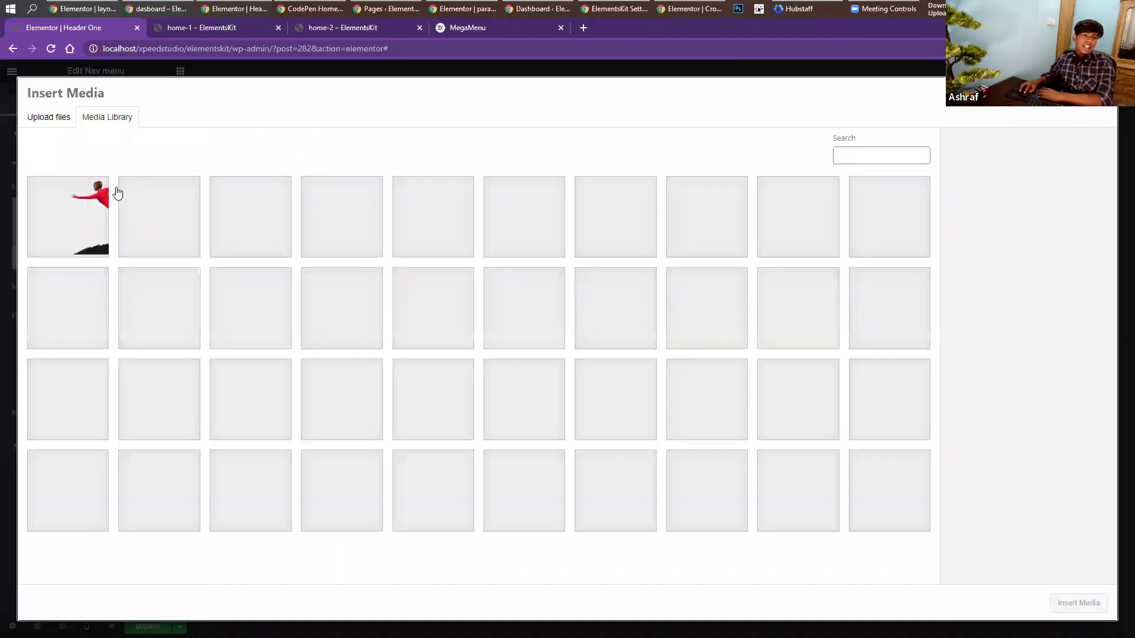
click(433, 346)
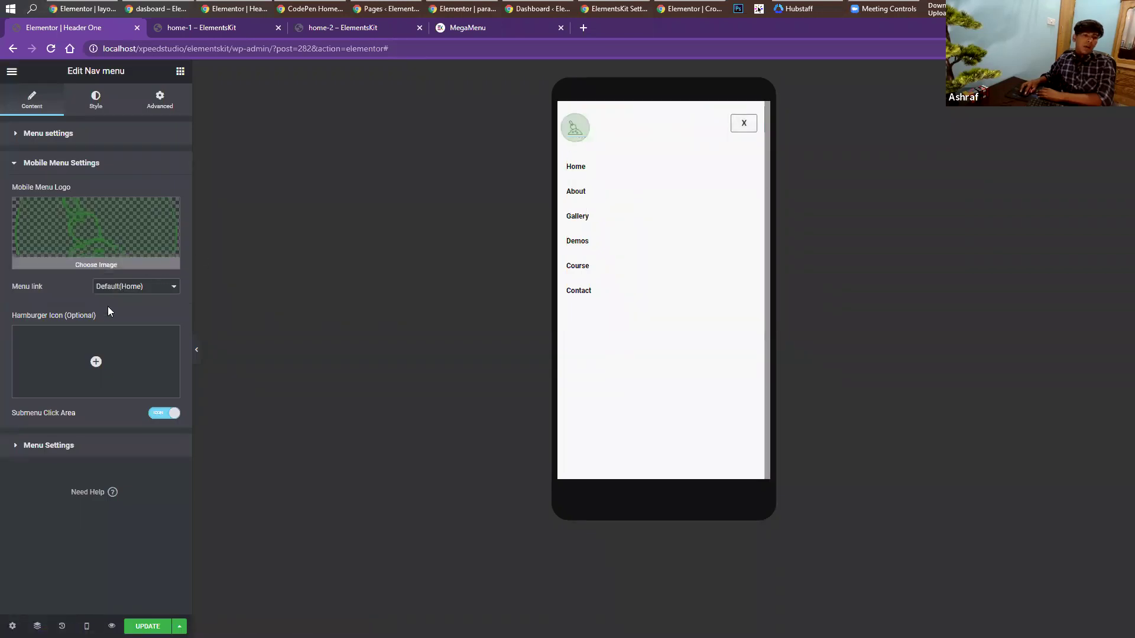
click(738, 130)
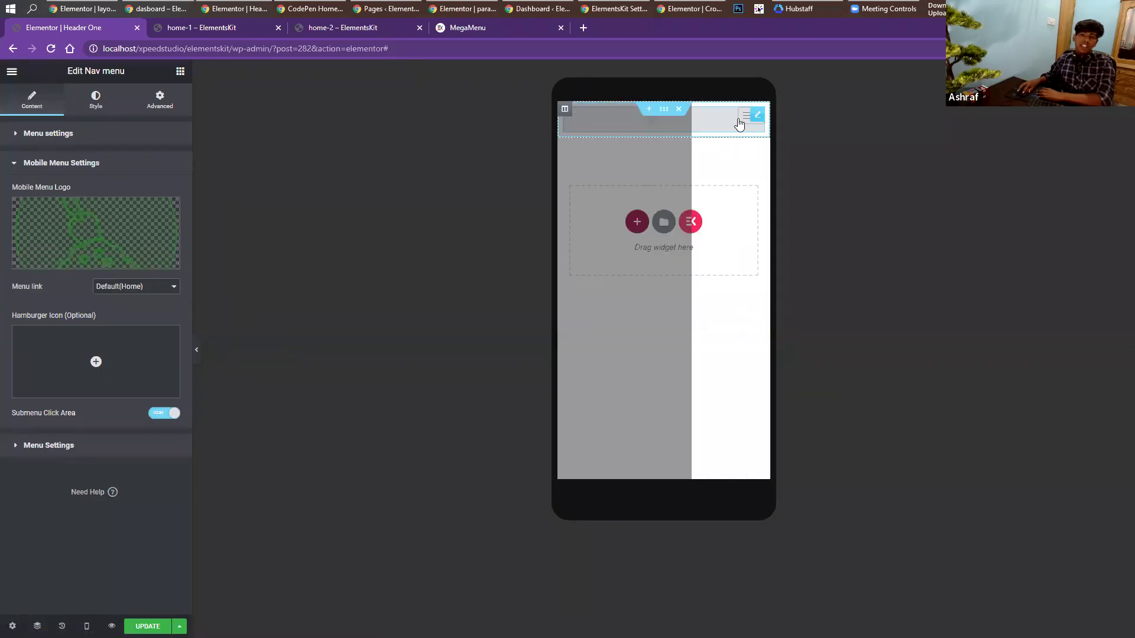
Set the hamburger icon to Menu 9 from the icon library, filtering the icons by "menu".
click(81, 355)
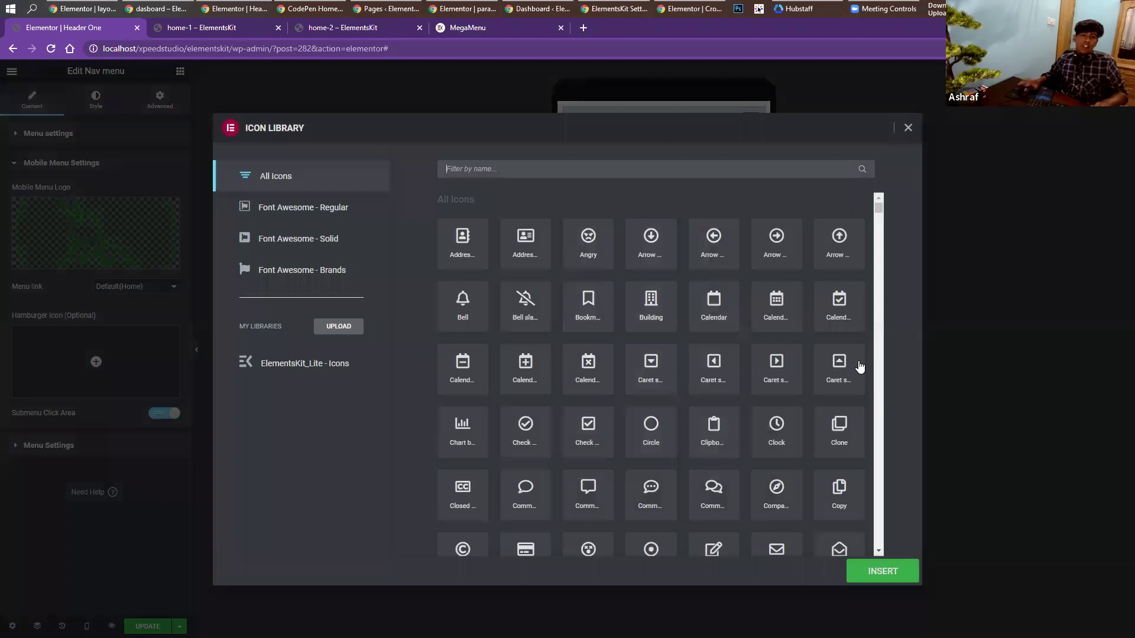
text(meu)
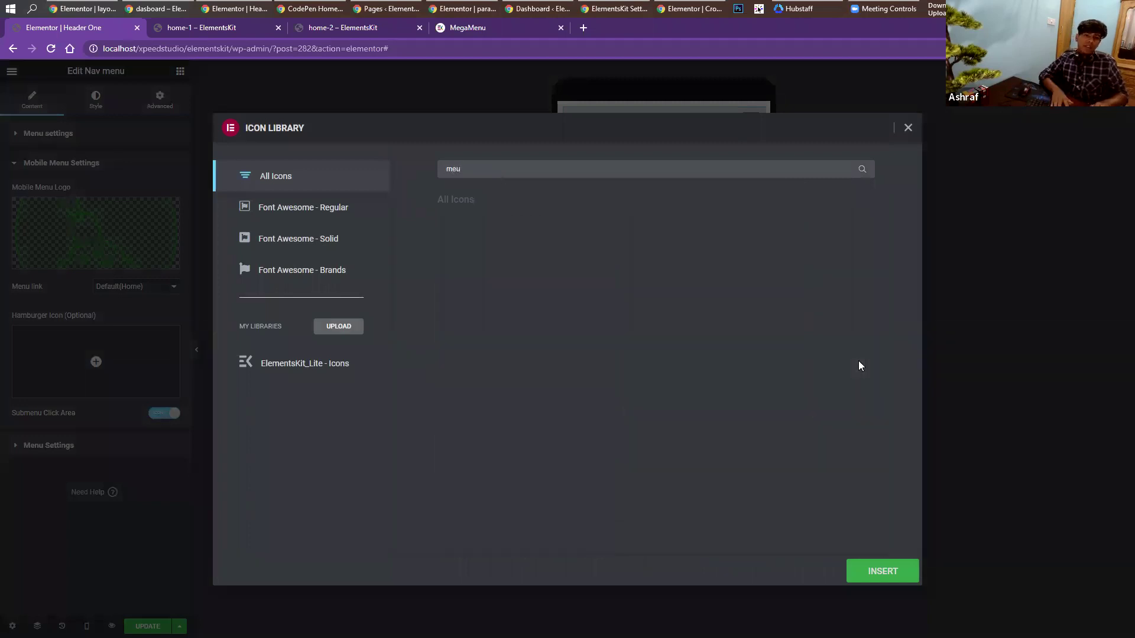
key(BackSpace)
text(nu)
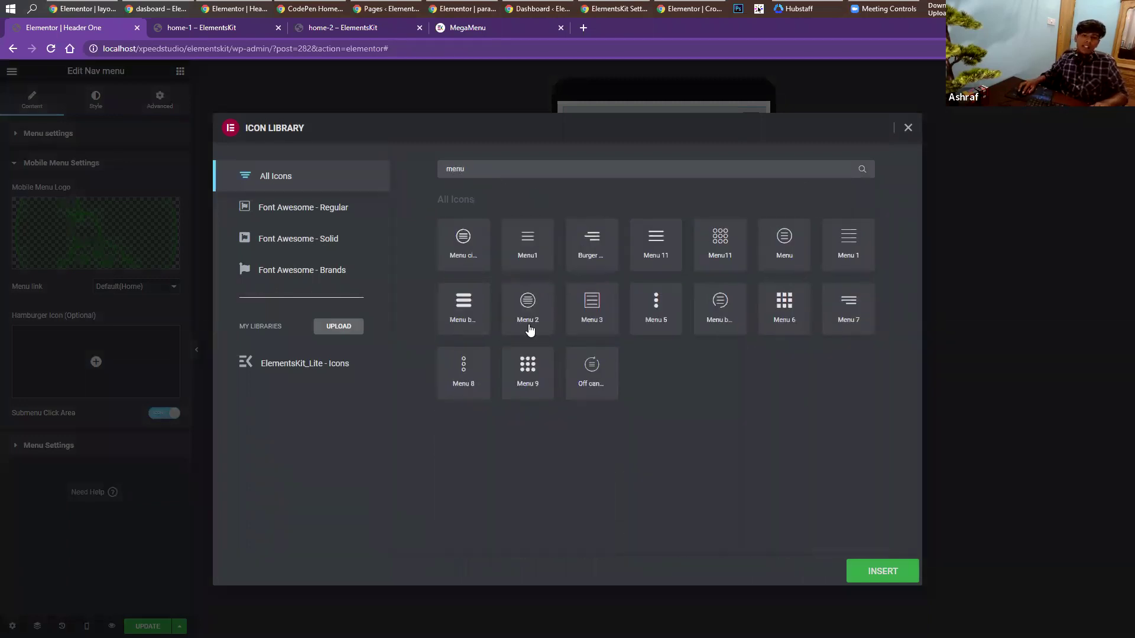
click(529, 363)
click(880, 570)
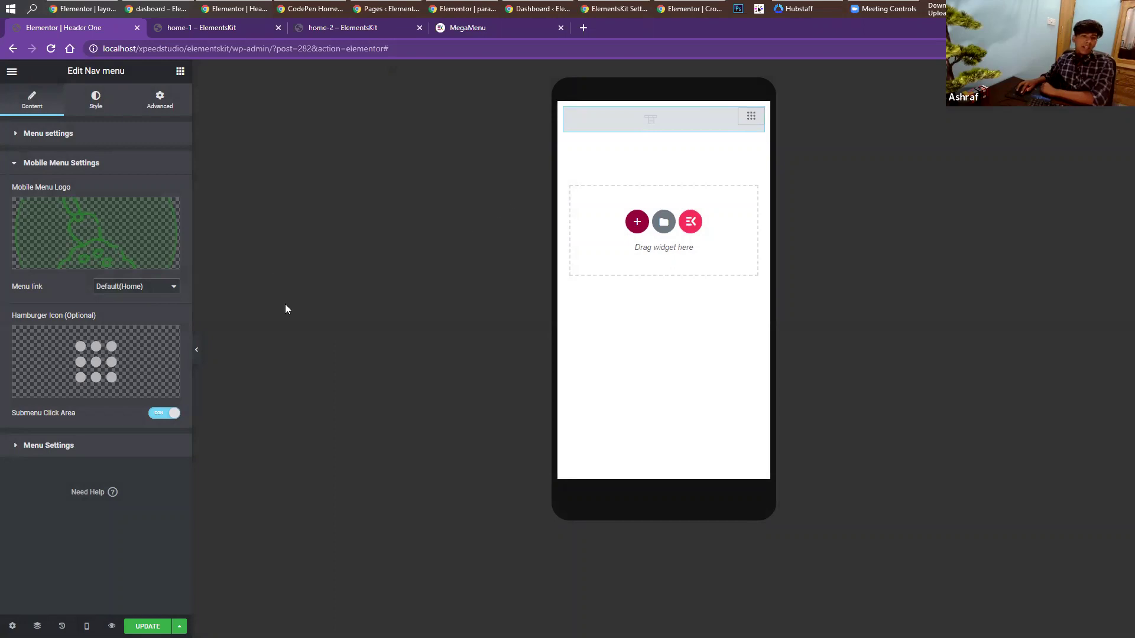
Style the hamburger toggle with an icon size of 28 and a Solid border of width 0 on all sides.
click(95, 101)
scroll(106, 335, down, 1)
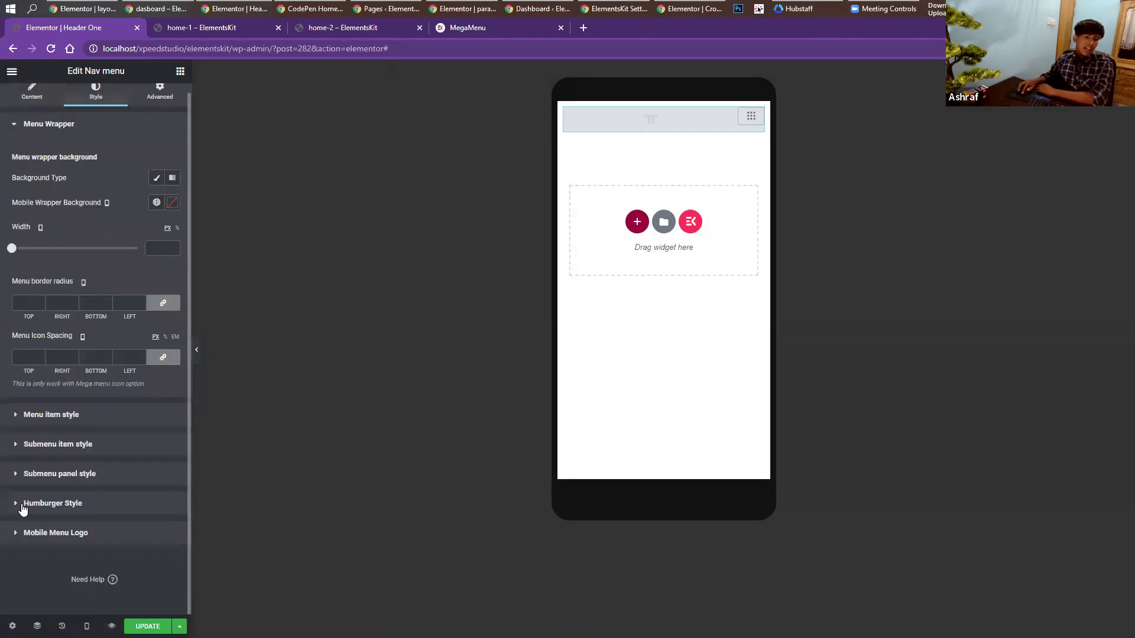
click(52, 502)
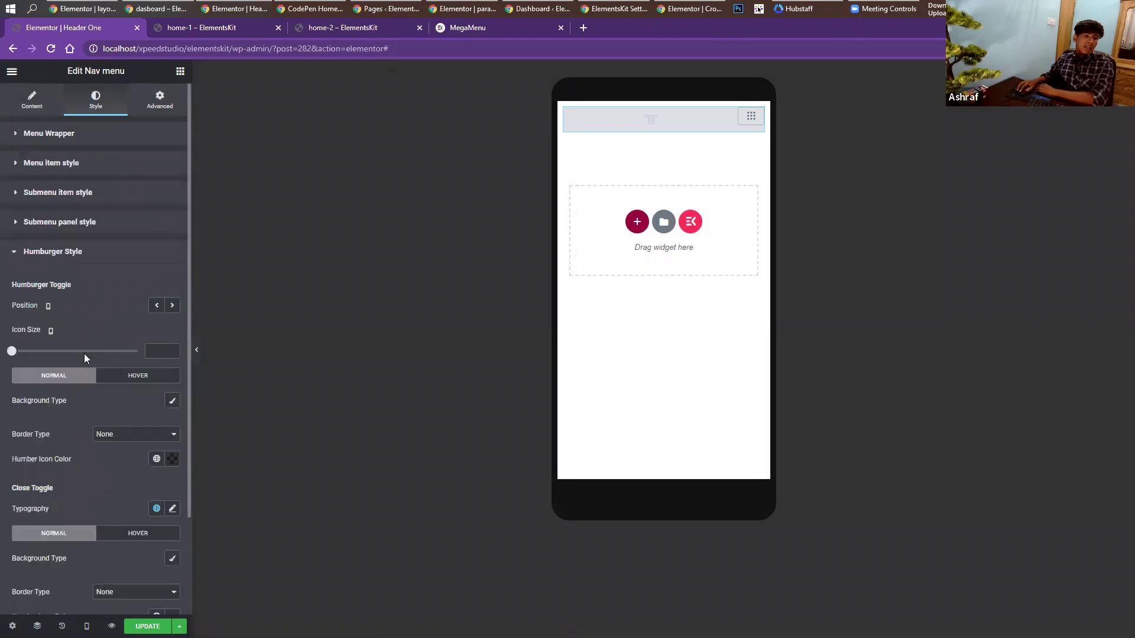
scroll(65, 343, down, 2)
drag(22, 238, 30, 238)
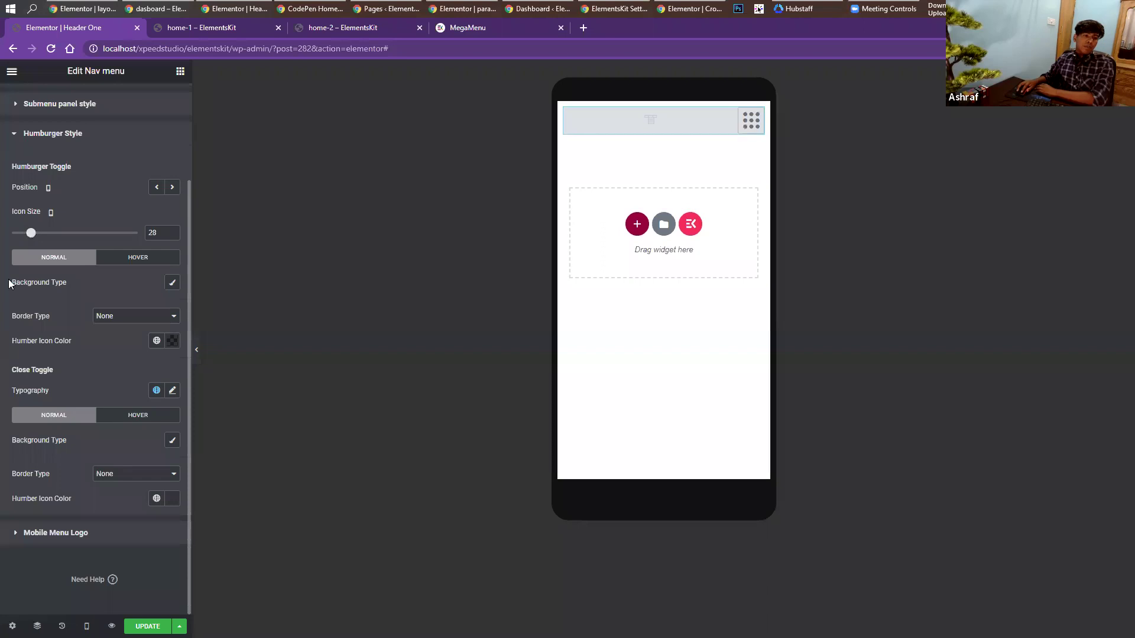
click(107, 317)
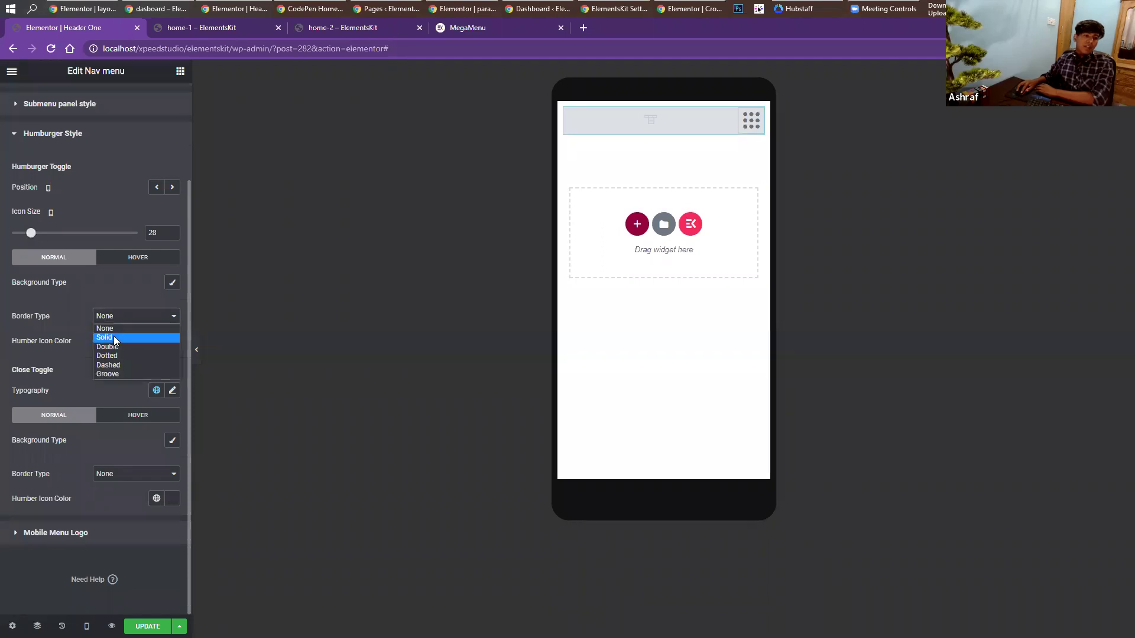
click(114, 338)
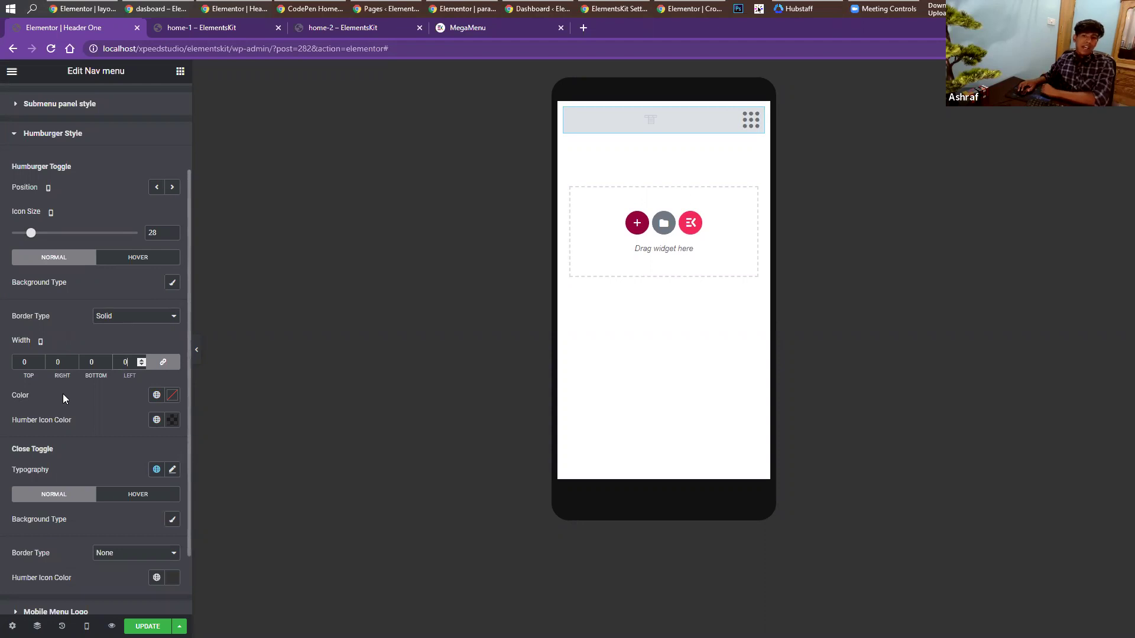
scroll(63, 393, up, 2)
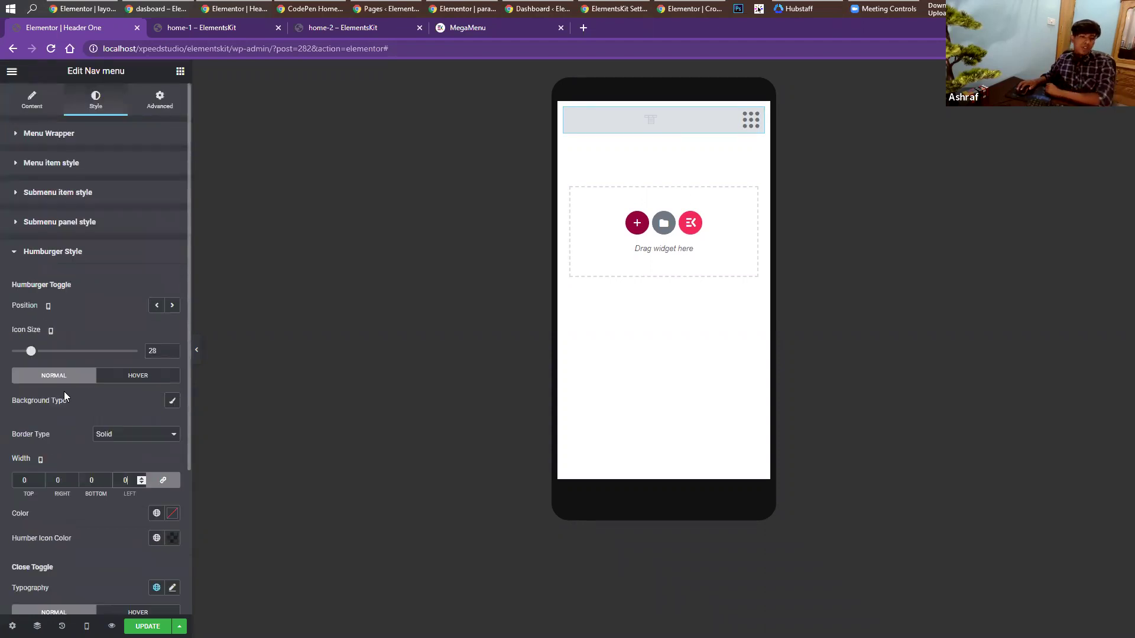
click(39, 256)
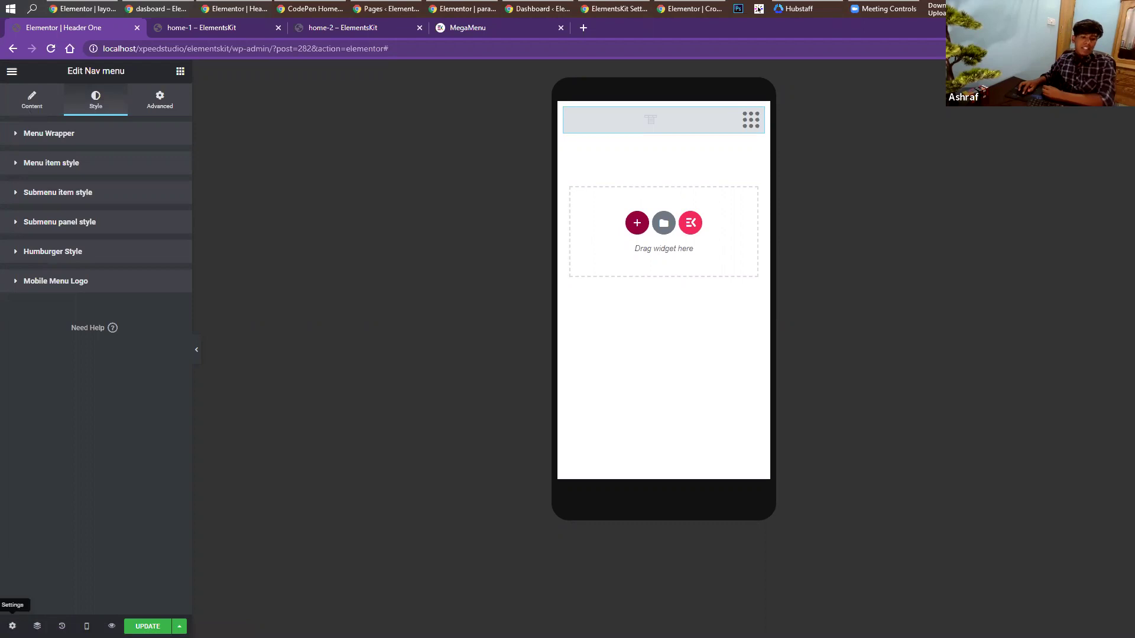
Return to the desktop preview and delete the section containing the nav menu.
click(86, 625)
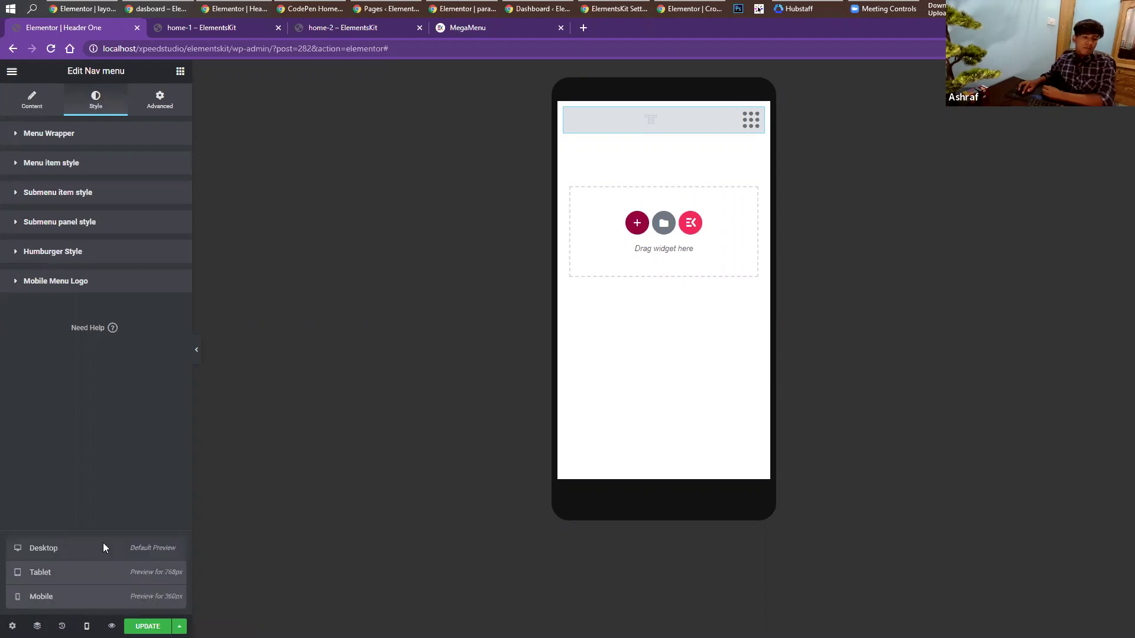
click(108, 549)
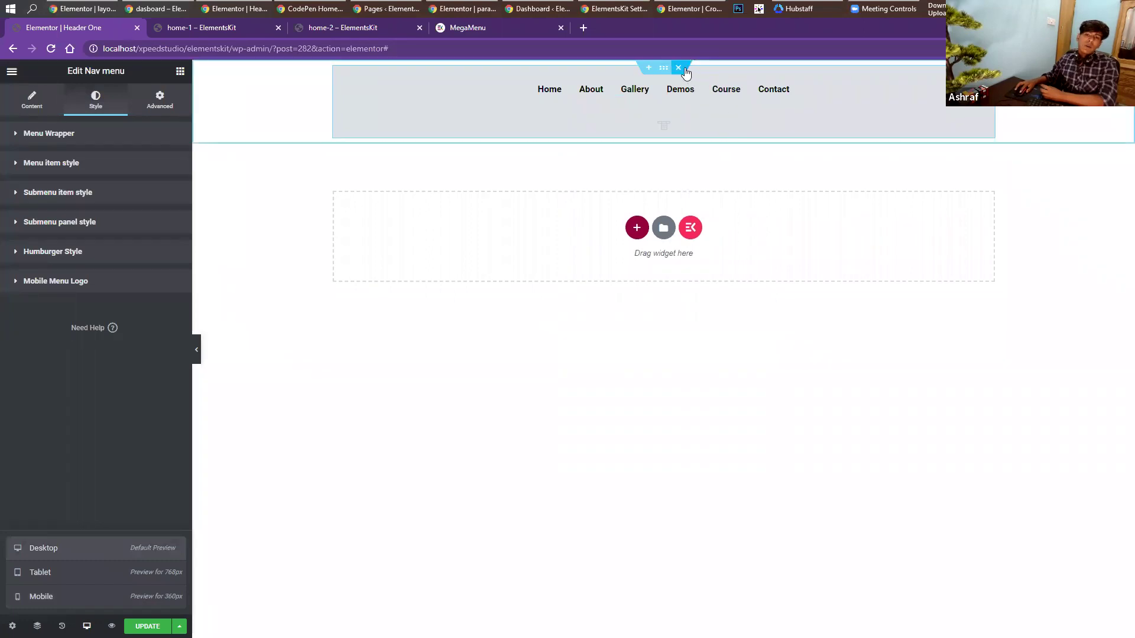
click(678, 69)
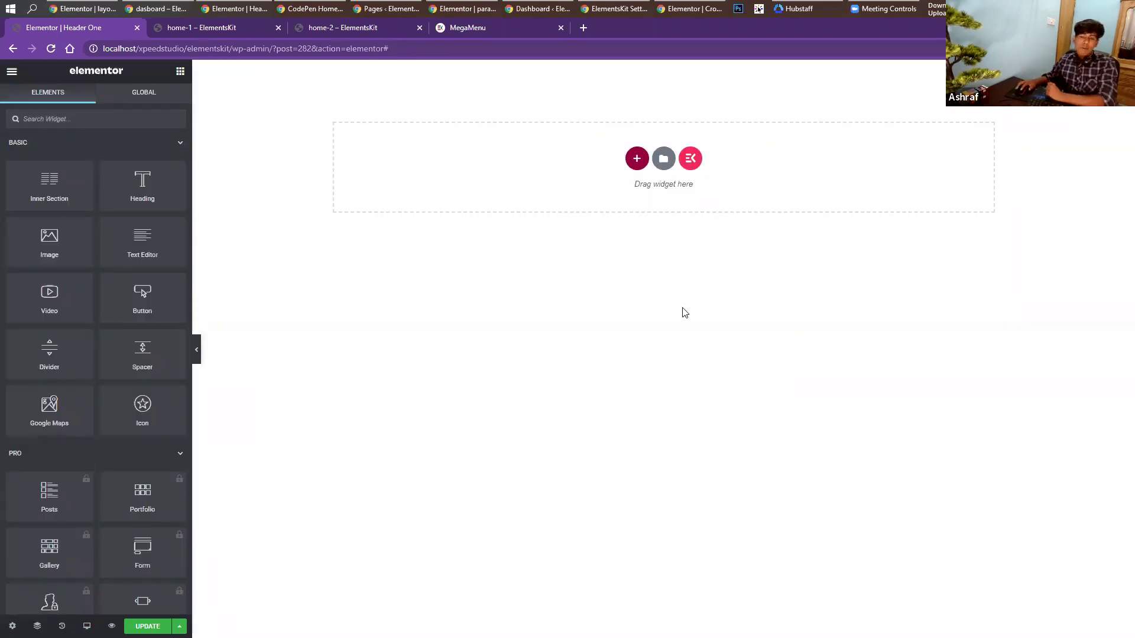
Browse the ready-made headers in the ElementsKit library and preview the one with the light-blue top bar and Appointment button.
click(692, 161)
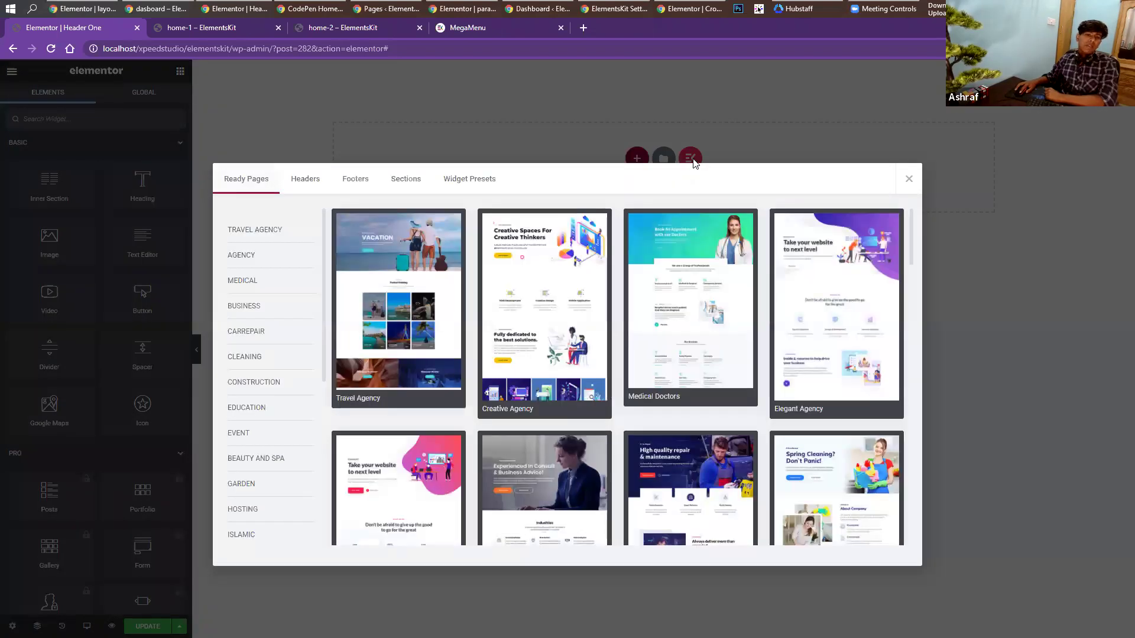
click(326, 182)
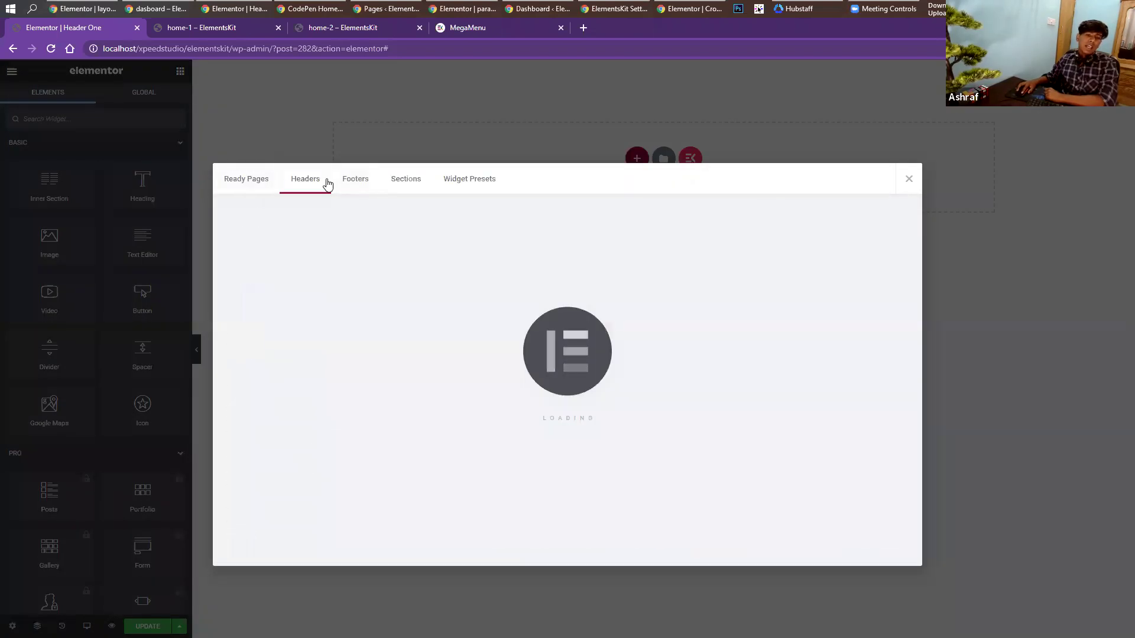
mouse_move(521, 337)
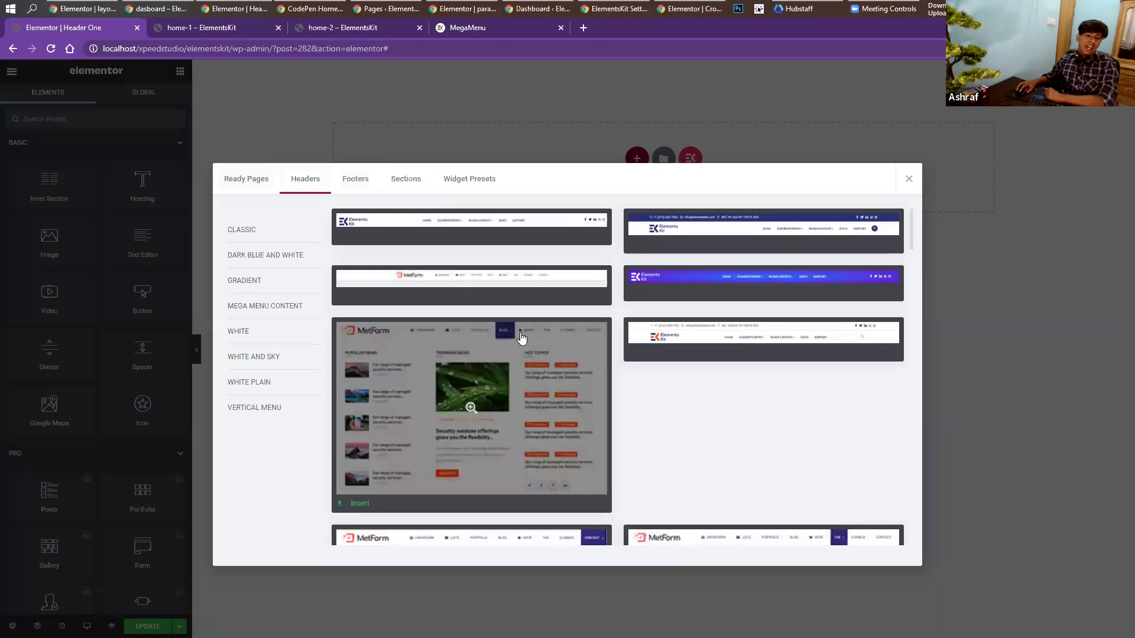
scroll(515, 331, down, 8)
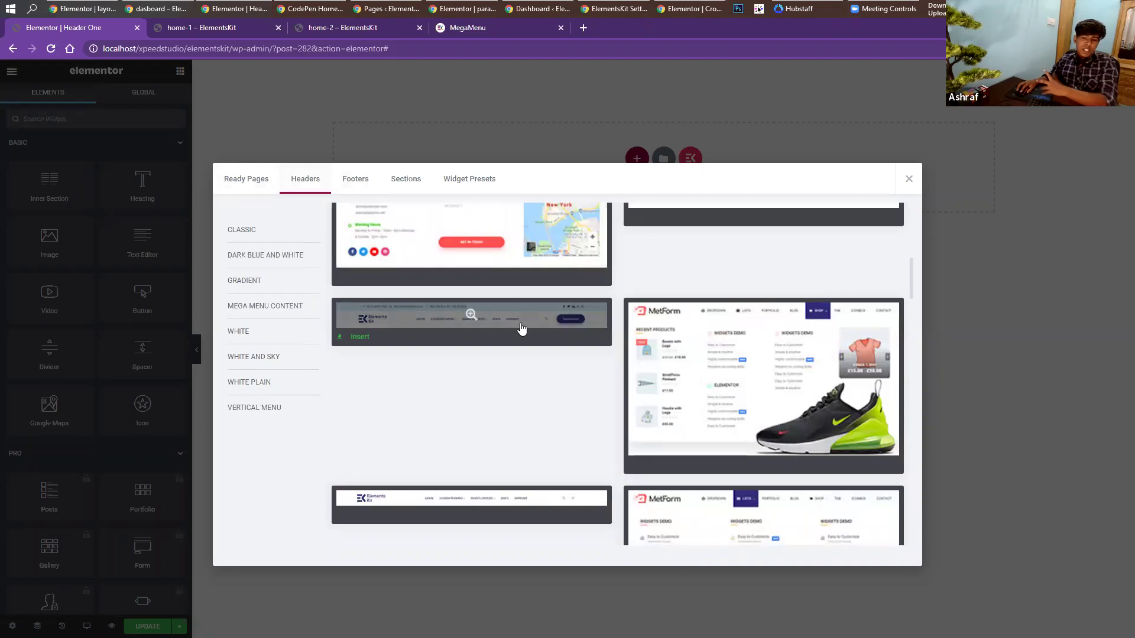
click(472, 314)
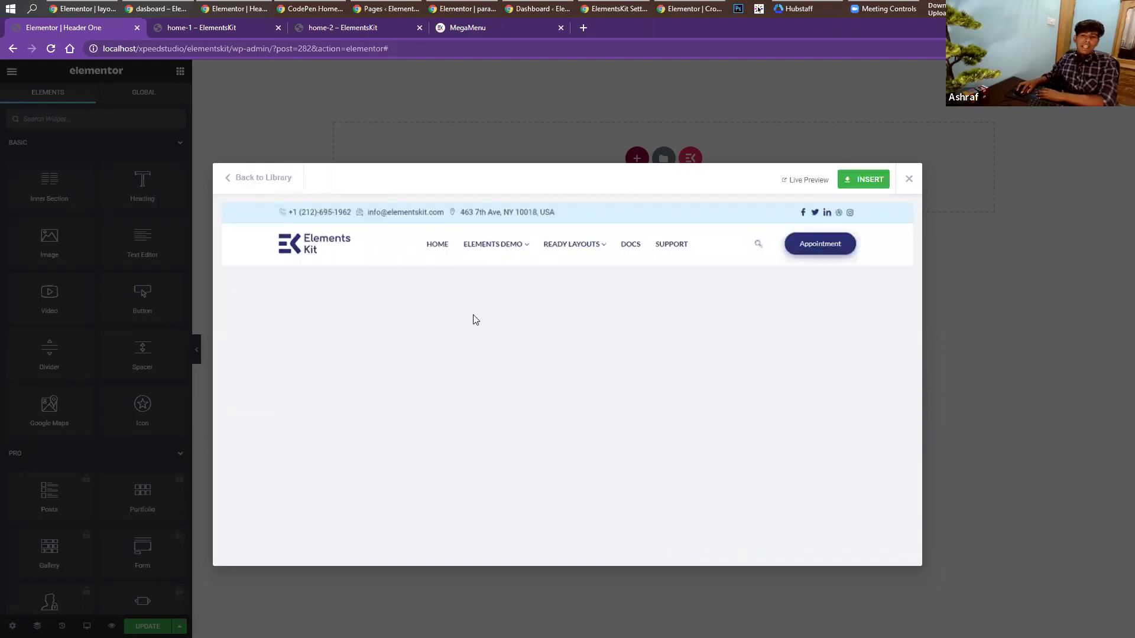
Insert the previewed ready-made header into the template and open the settings of its social icons.
click(855, 180)
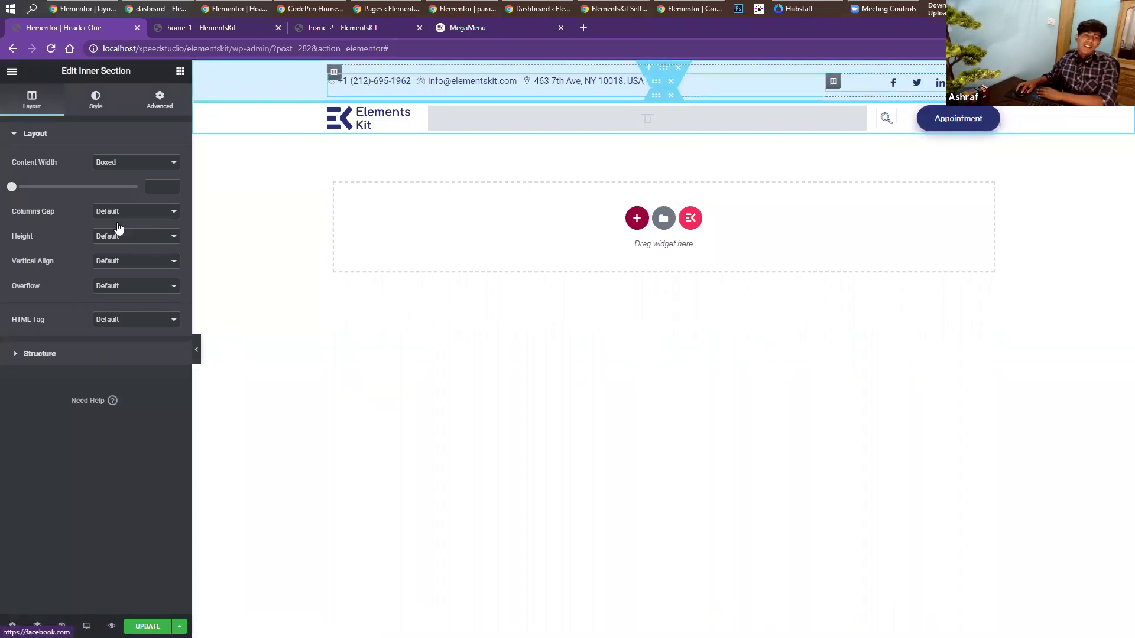
click(892, 82)
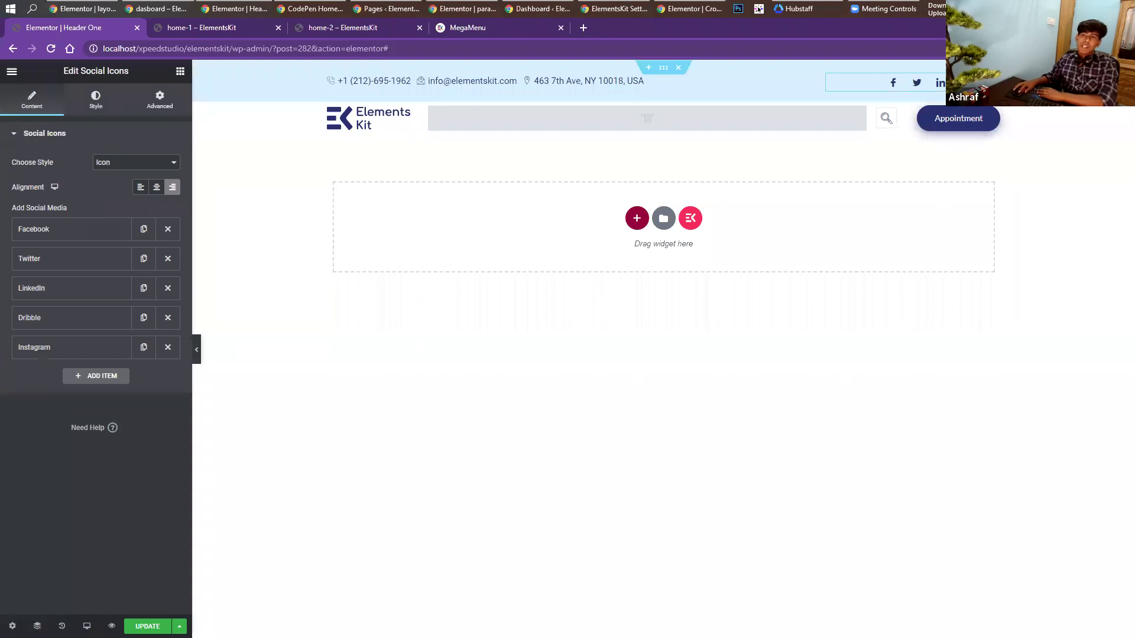
click(439, 341)
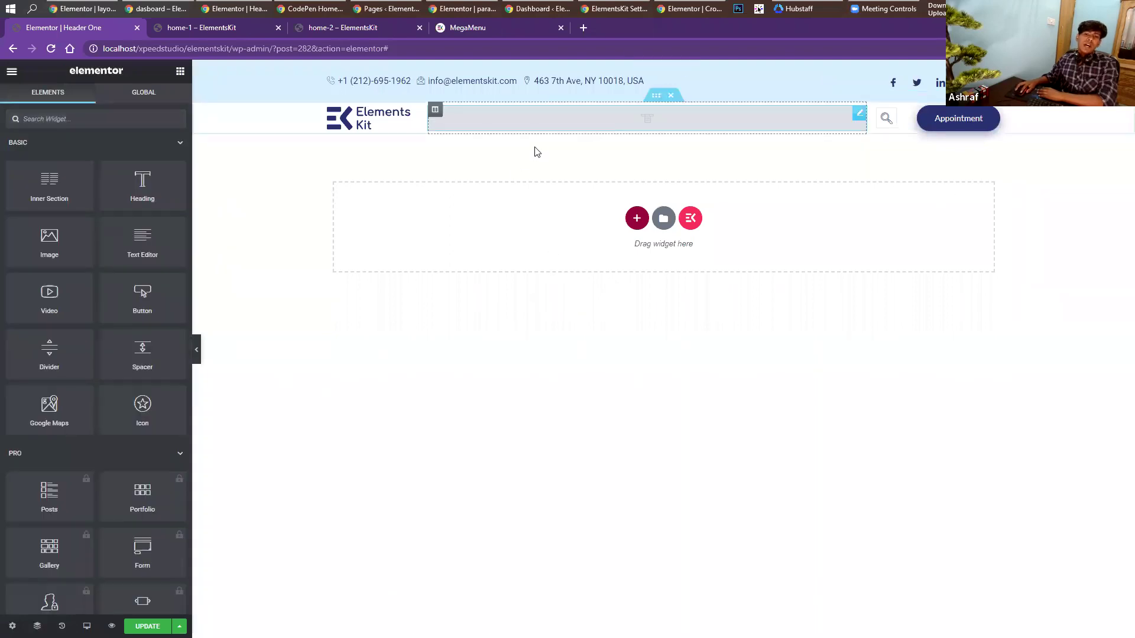
Set the header's nav menu widget to use Main Menu and save the template.
click(552, 121)
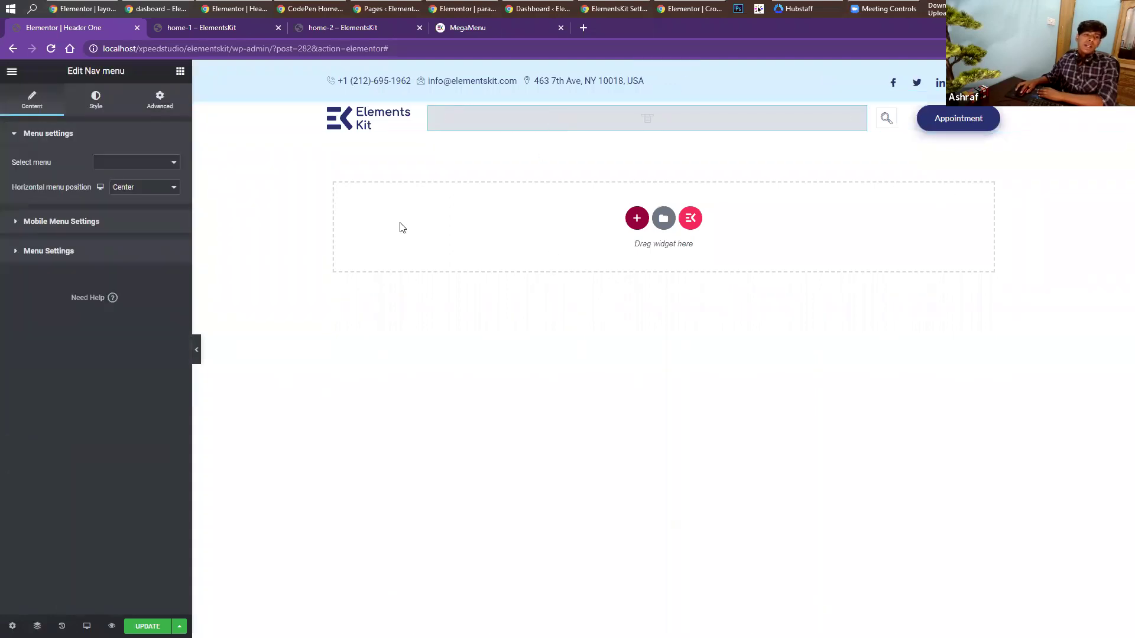
click(102, 167)
click(112, 173)
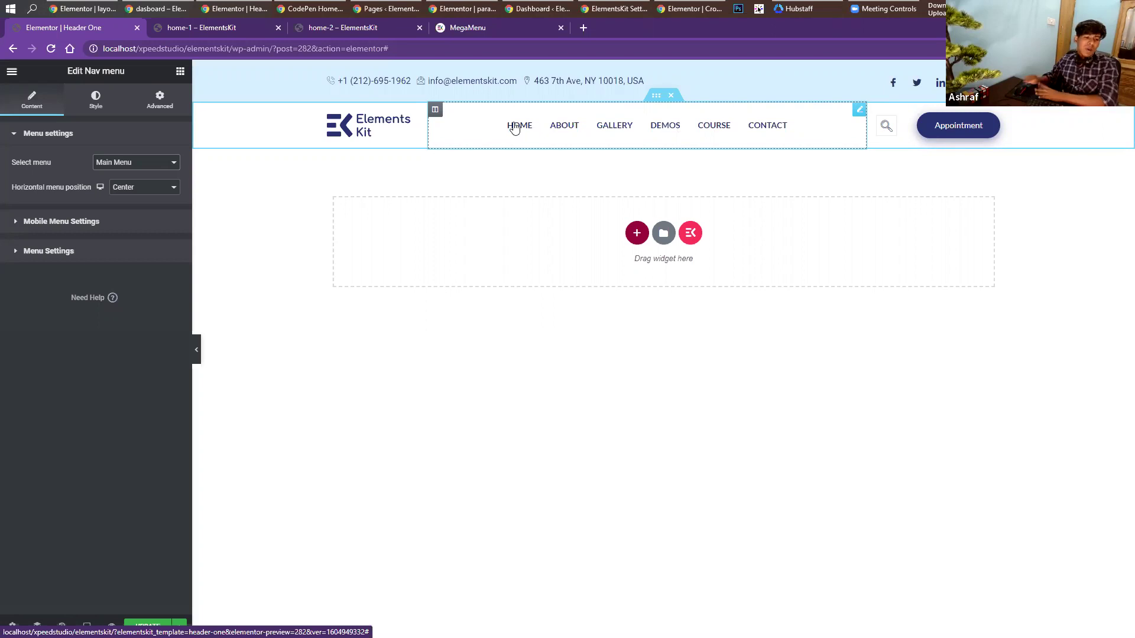
key(ctrl+s)
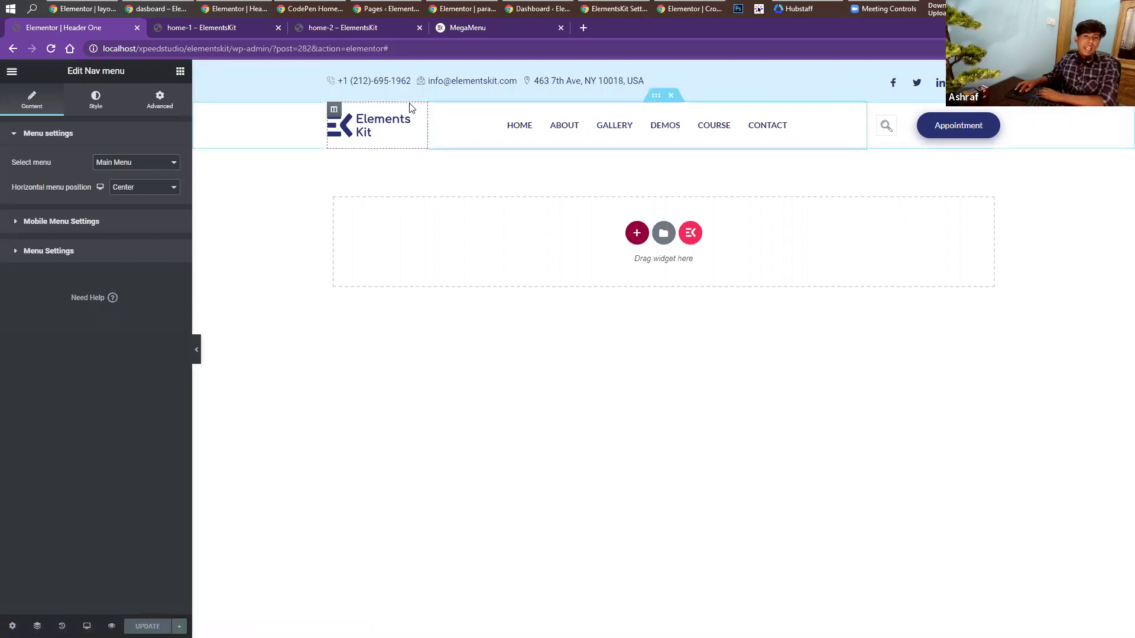
Reload the home-1 and home-2 pages and check which header each one uses.
click(249, 30)
click(51, 51)
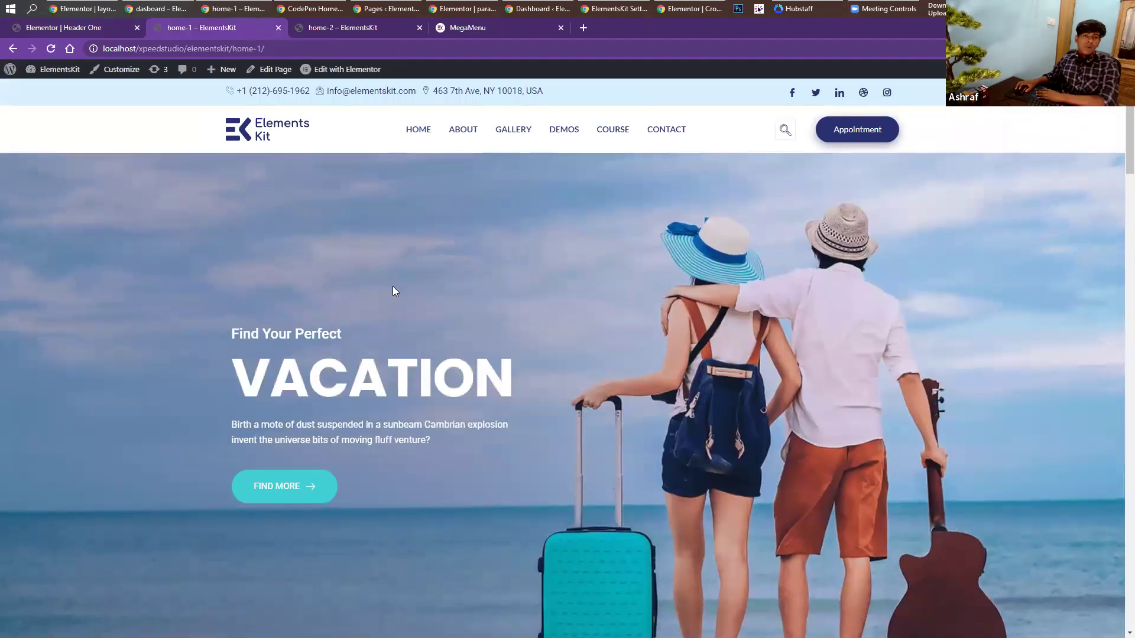
scroll(306, 258, down, 9)
scroll(302, 256, down, 15)
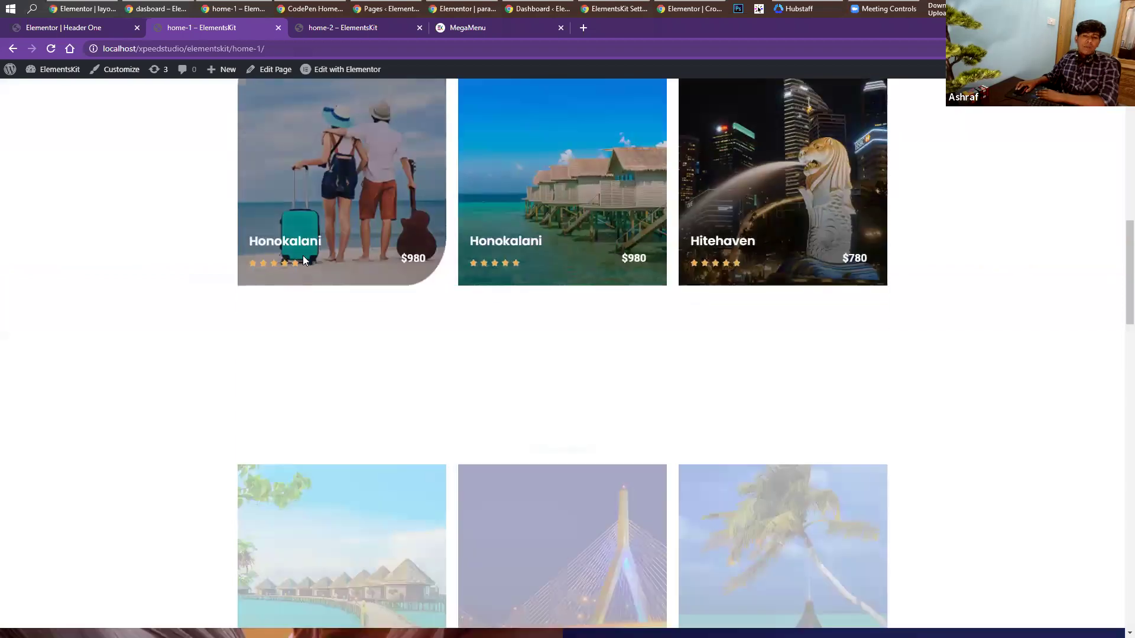
scroll(310, 147, up, 4)
scroll(157, 222, up, 5)
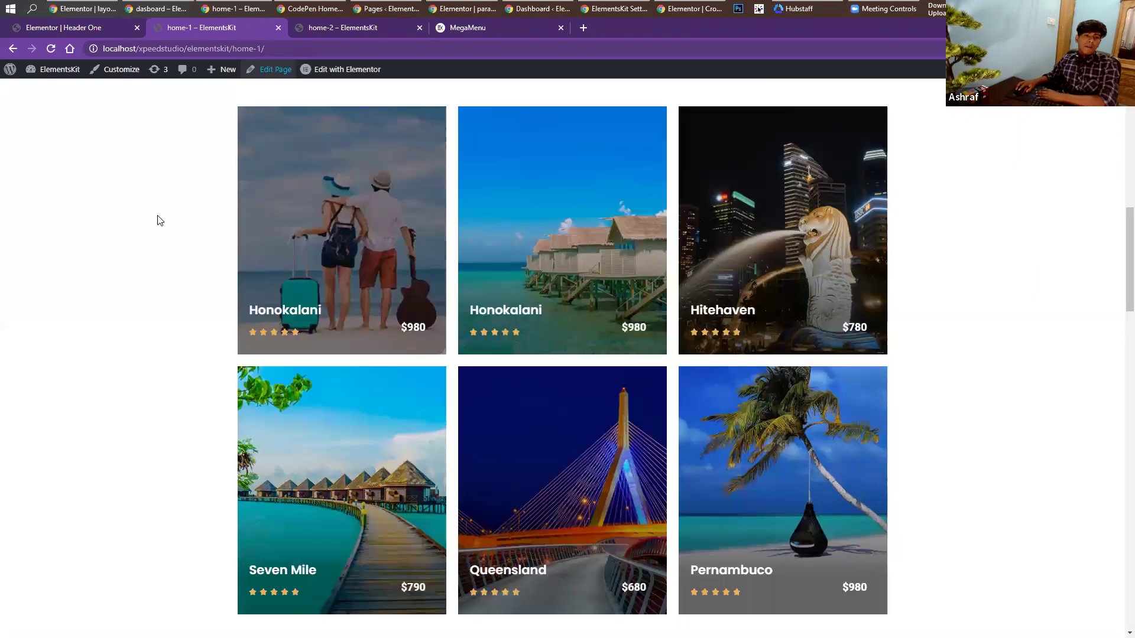
click(331, 28)
click(51, 48)
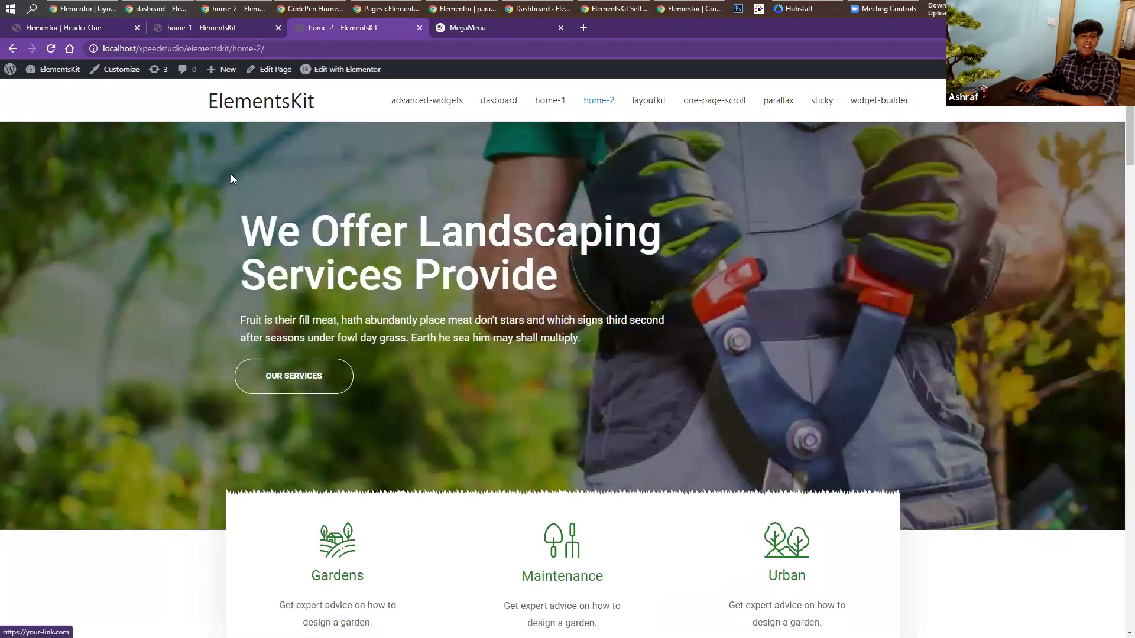
Exit the Header One editor to the WordPress dashboard and open the ElementsKit Header Footer template list.
click(79, 28)
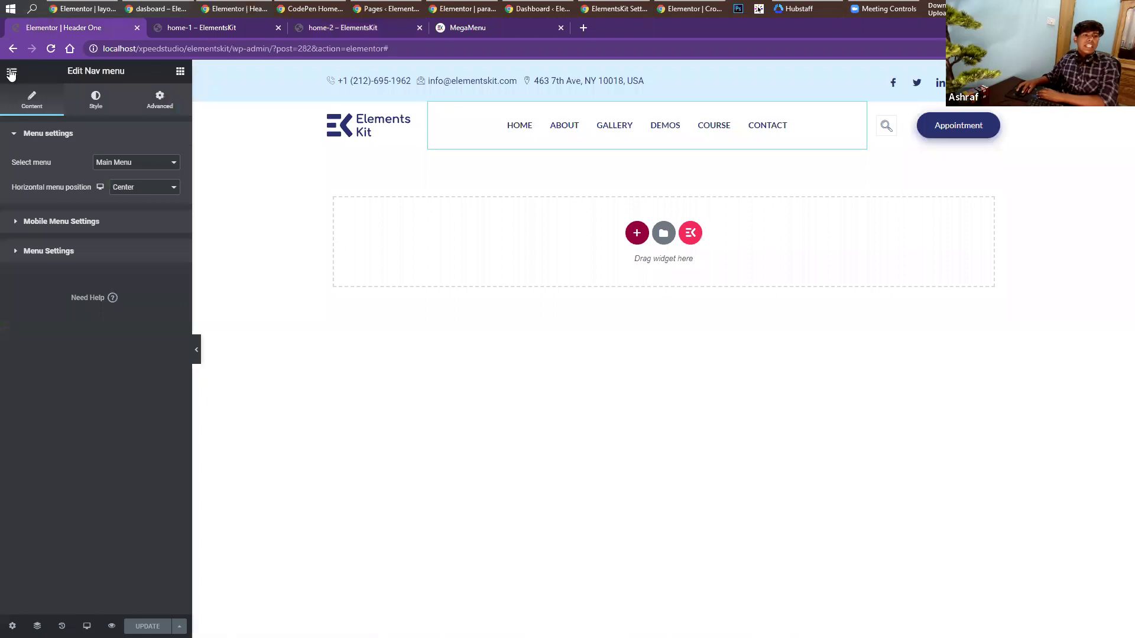
click(11, 73)
click(45, 274)
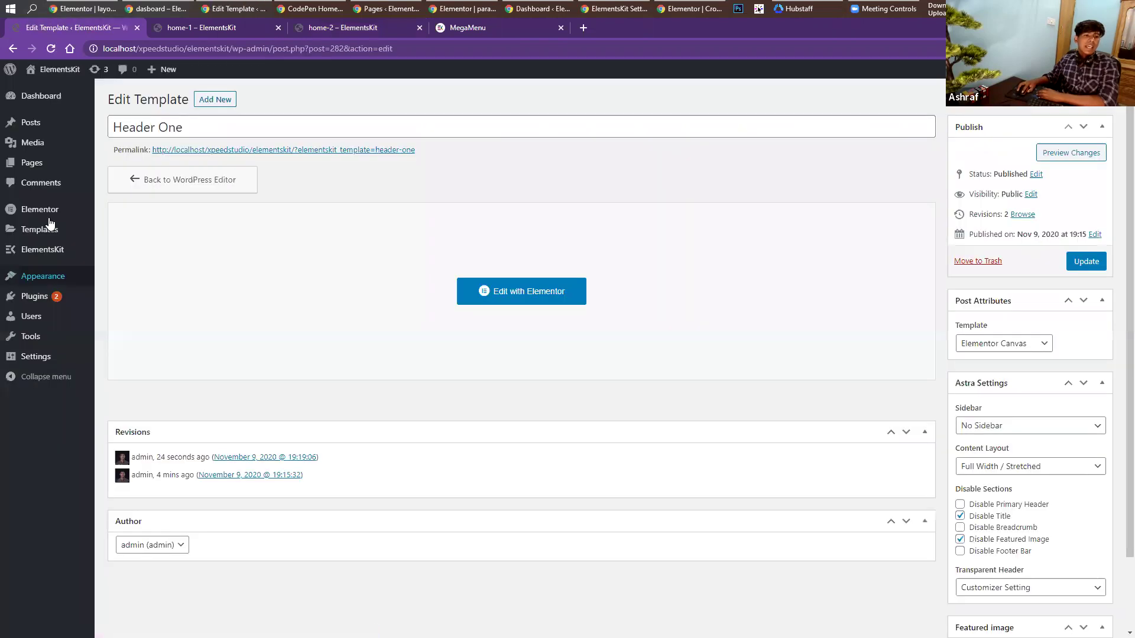
mouse_move(46, 248)
click(105, 269)
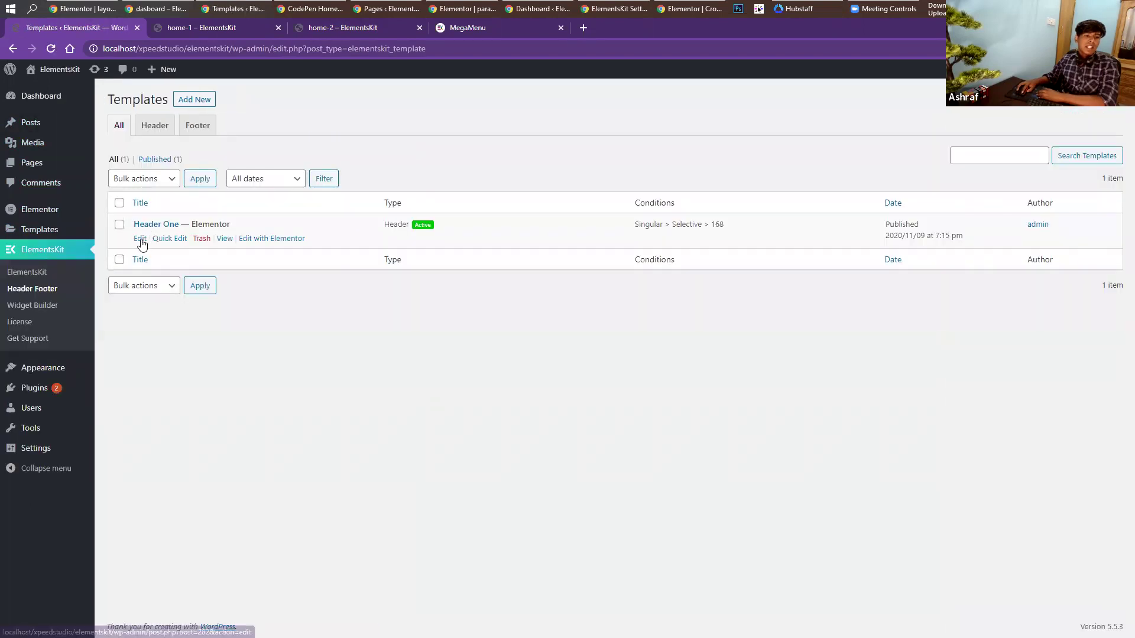
Set the Header One template's display condition to Entire Site and save the changes.
click(141, 242)
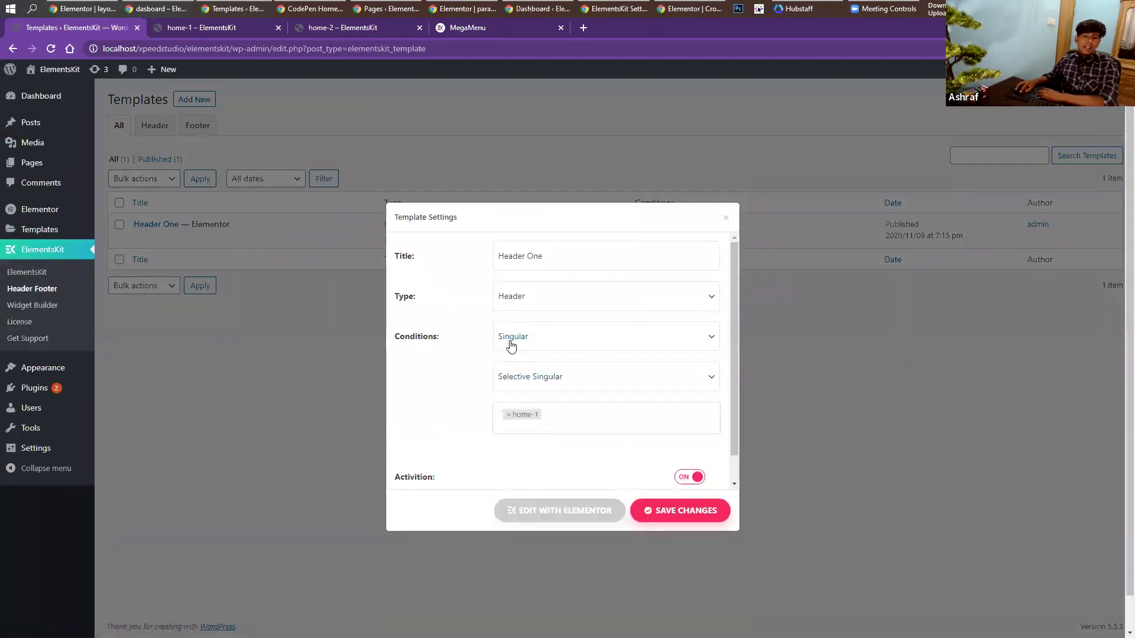
click(512, 343)
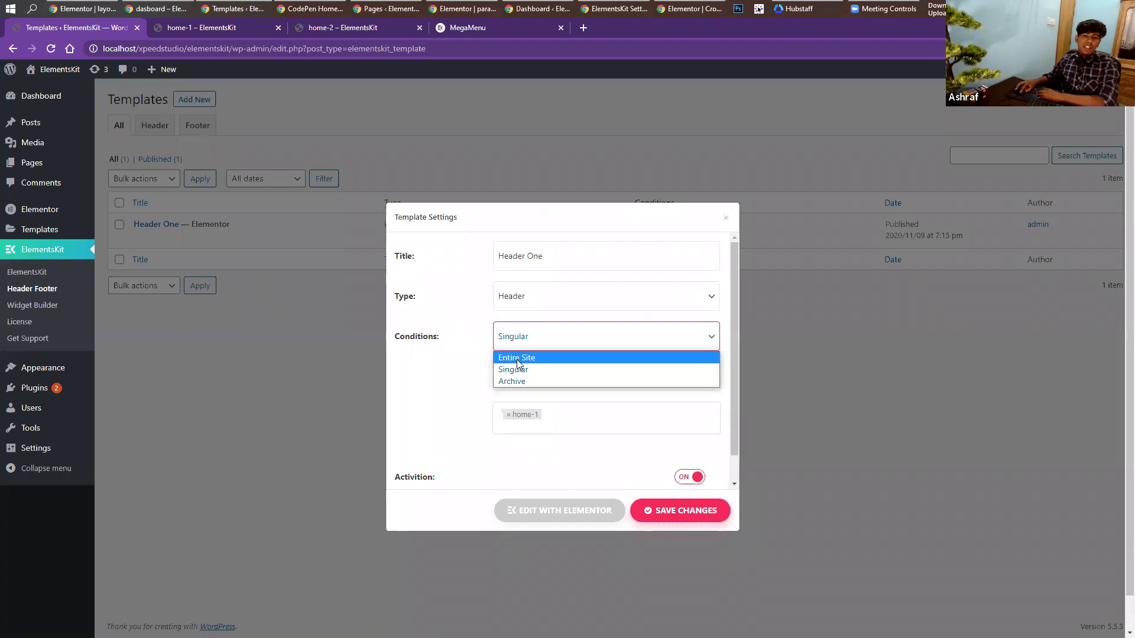
click(517, 358)
click(679, 511)
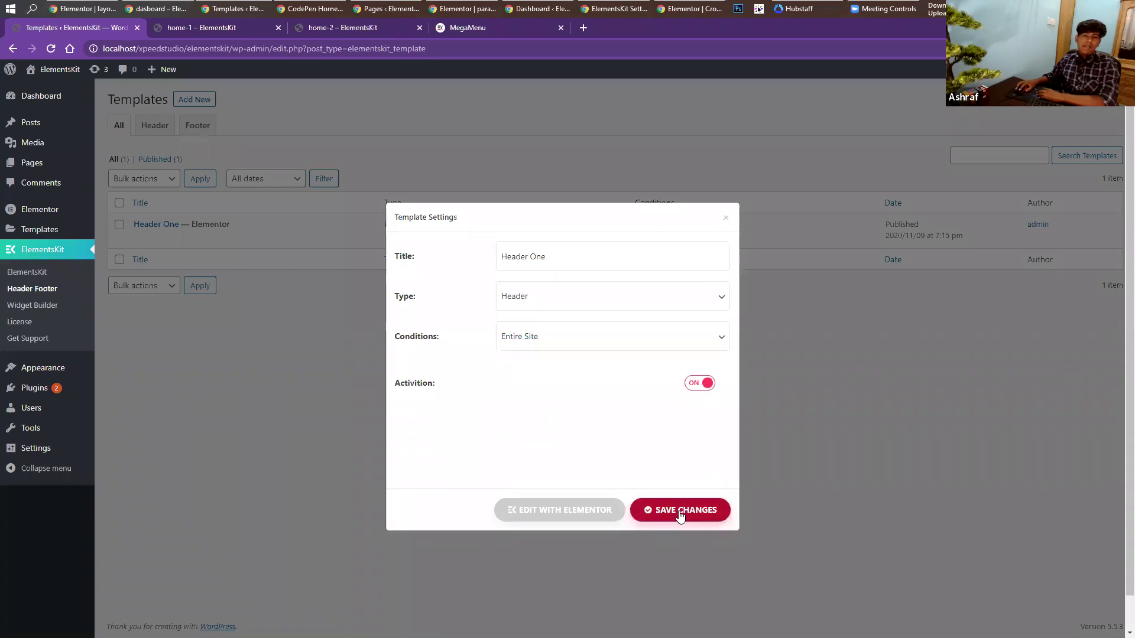
Reload home-2 to check the header there, look through the page, and return to the header on home-1.
click(359, 31)
click(52, 52)
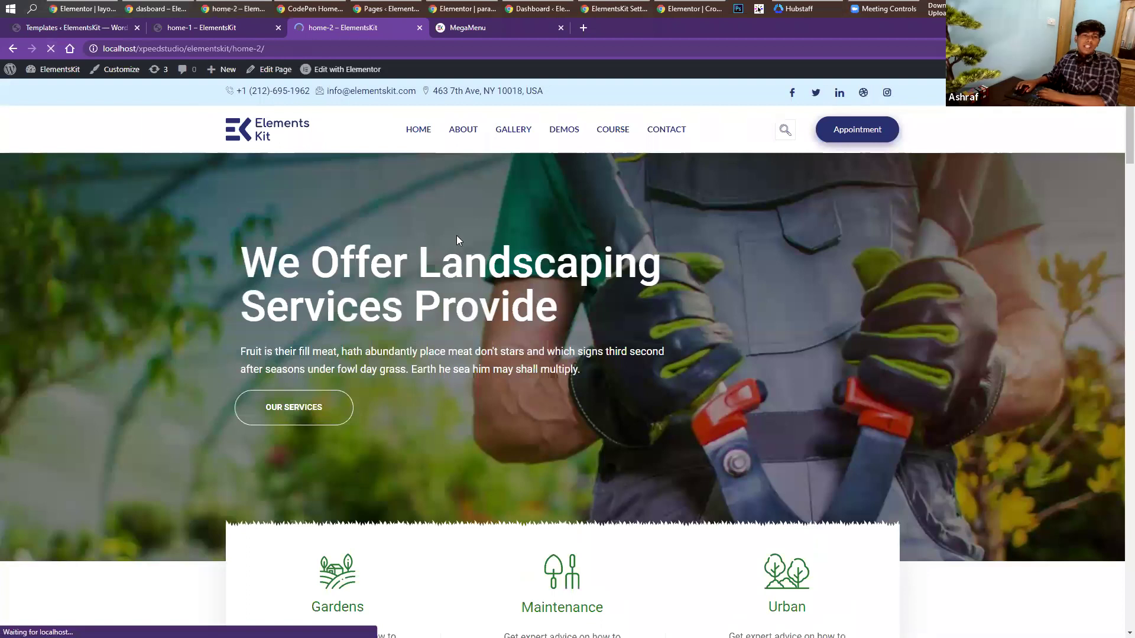
scroll(456, 241, down, 4)
scroll(458, 241, down, 12)
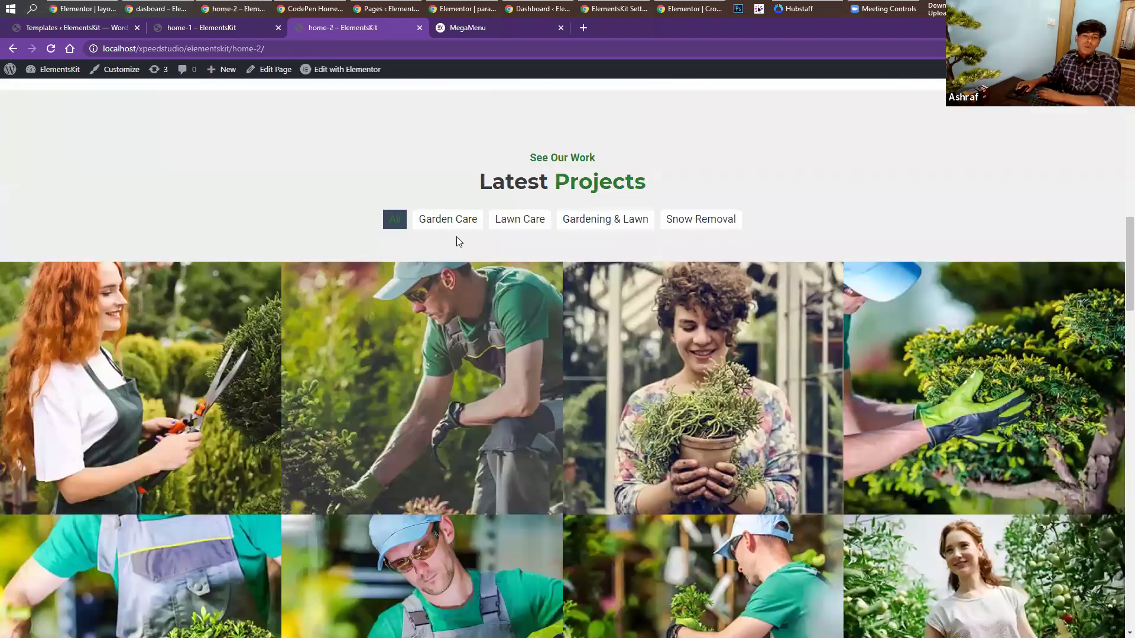
scroll(457, 240, down, 10)
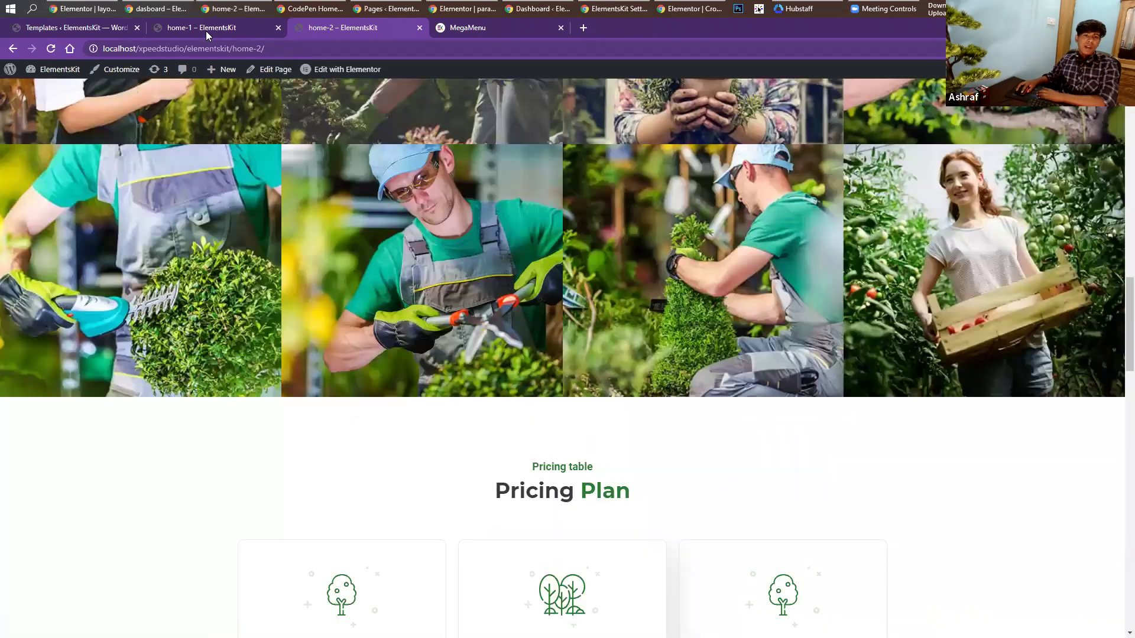
click(206, 30)
scroll(457, 187, up, 7)
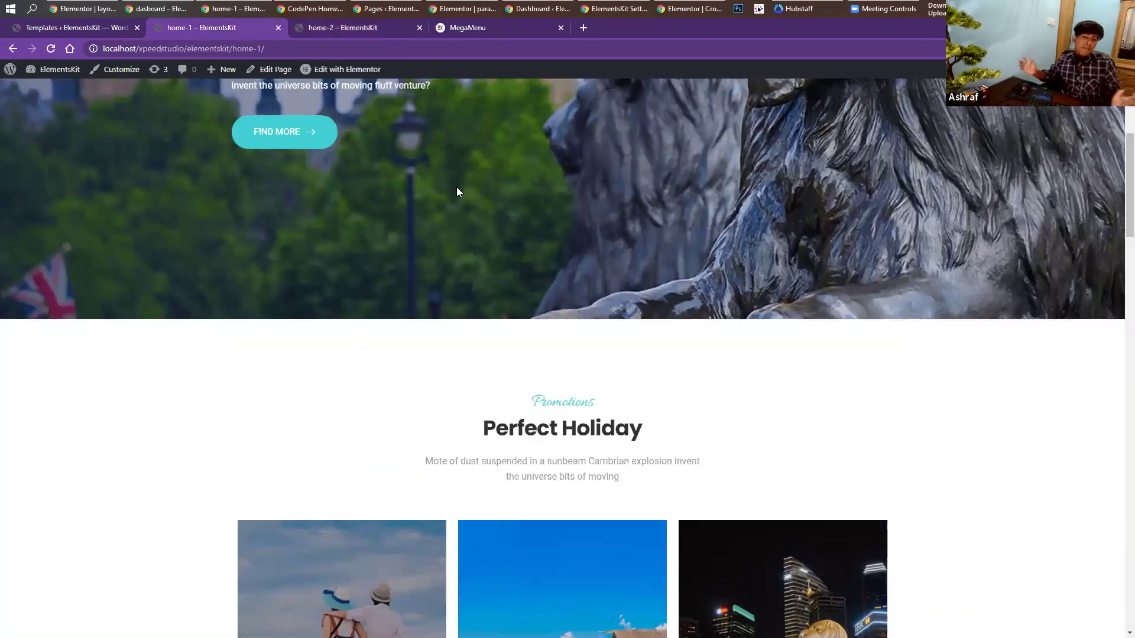
scroll(481, 187, up, 4)
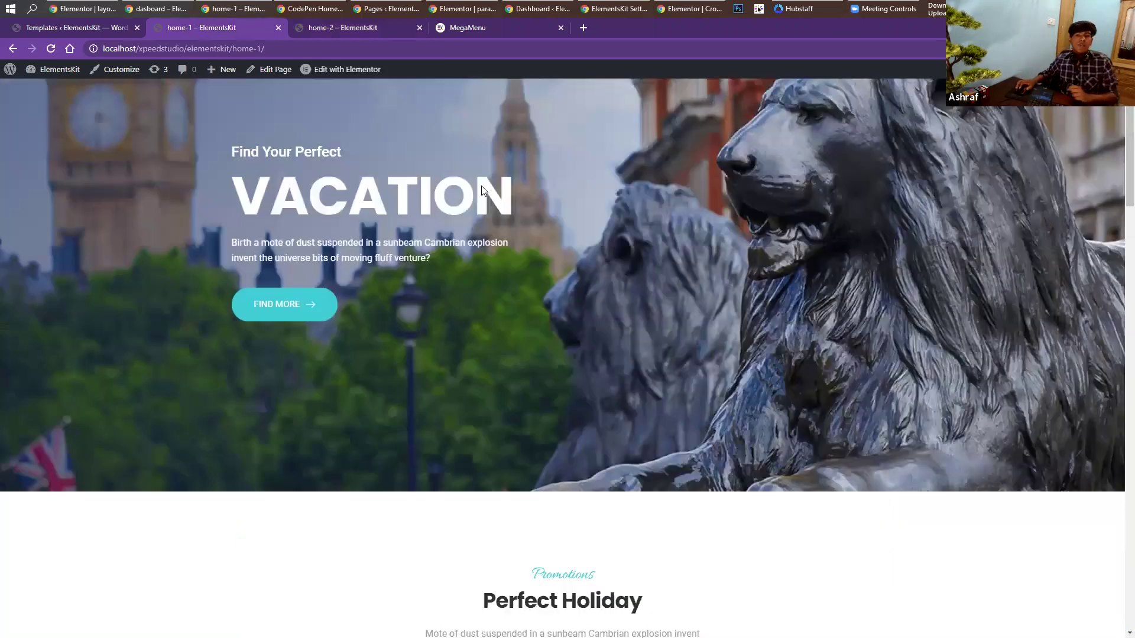
scroll(481, 190, up, 2)
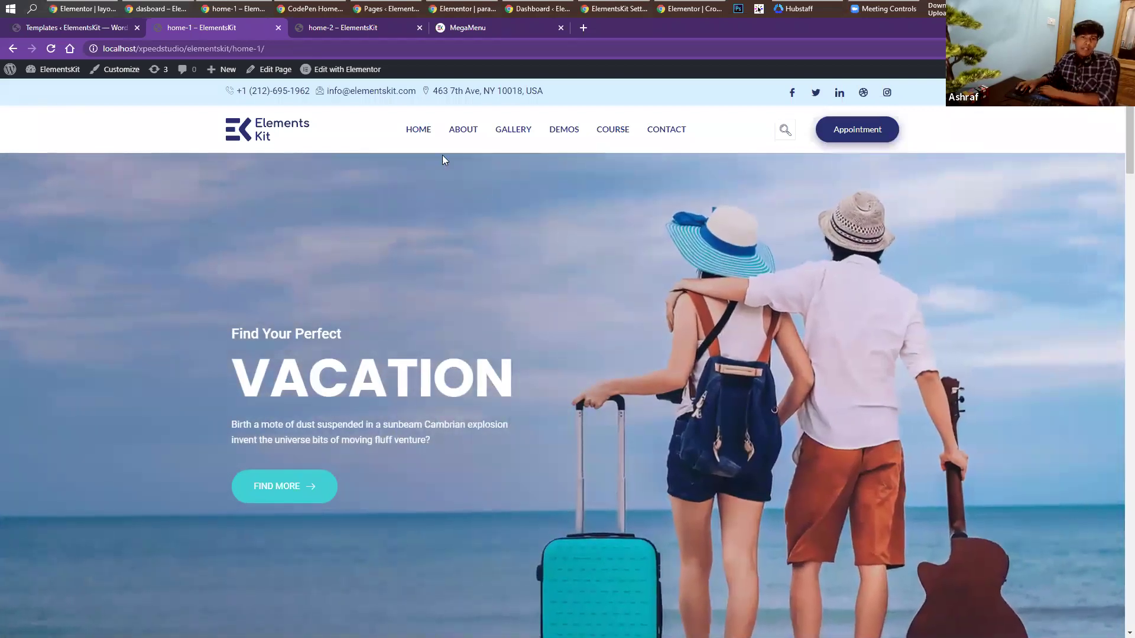
Switch to the MegaMenu demo page and review the ElementsKit mega menu feature cards.
click(476, 28)
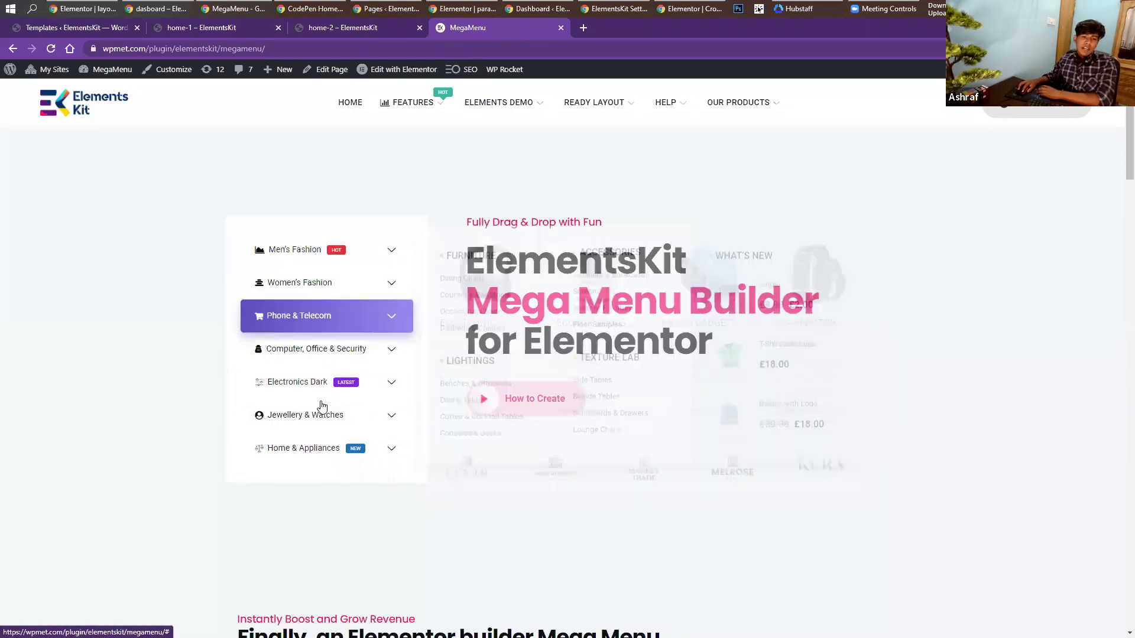
scroll(577, 316, down, 3)
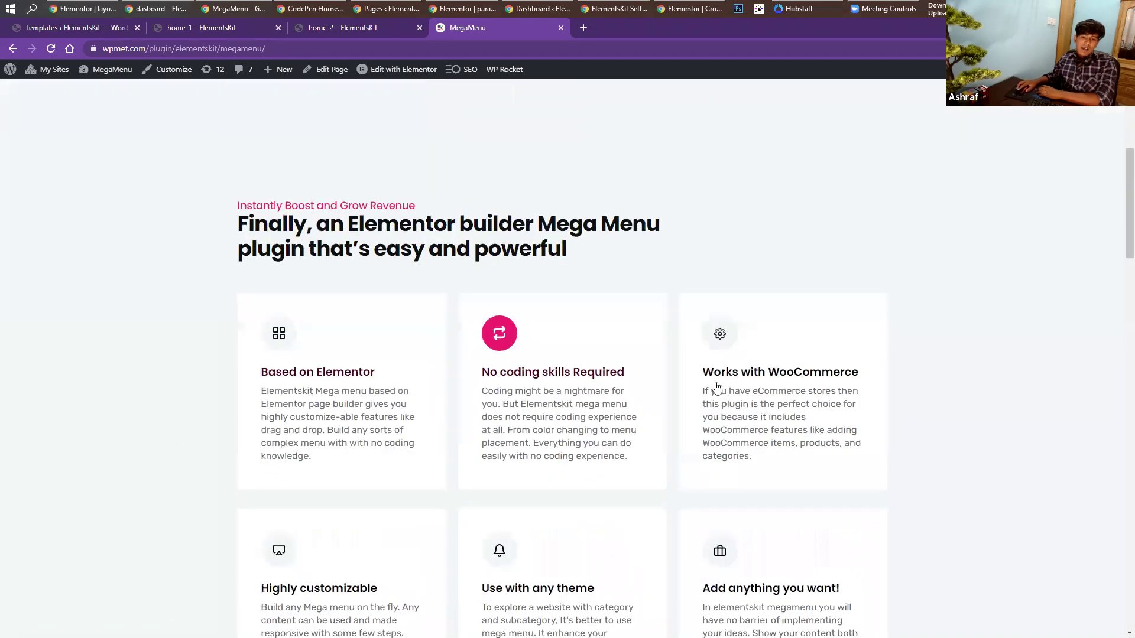
scroll(577, 316, down, 1)
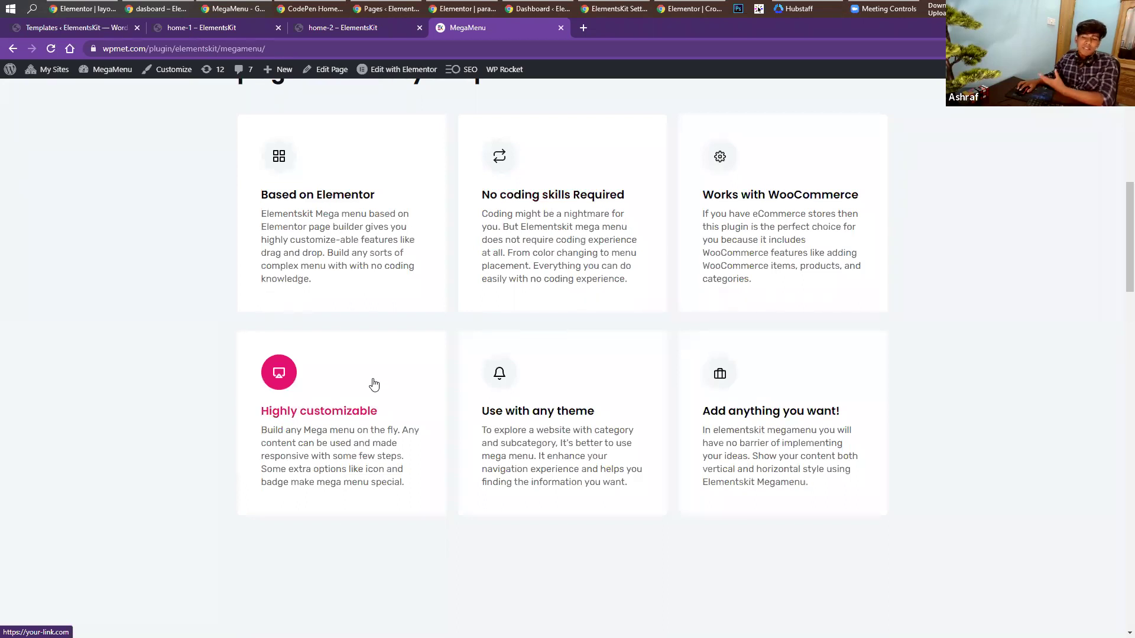
scroll(421, 345, down, 8)
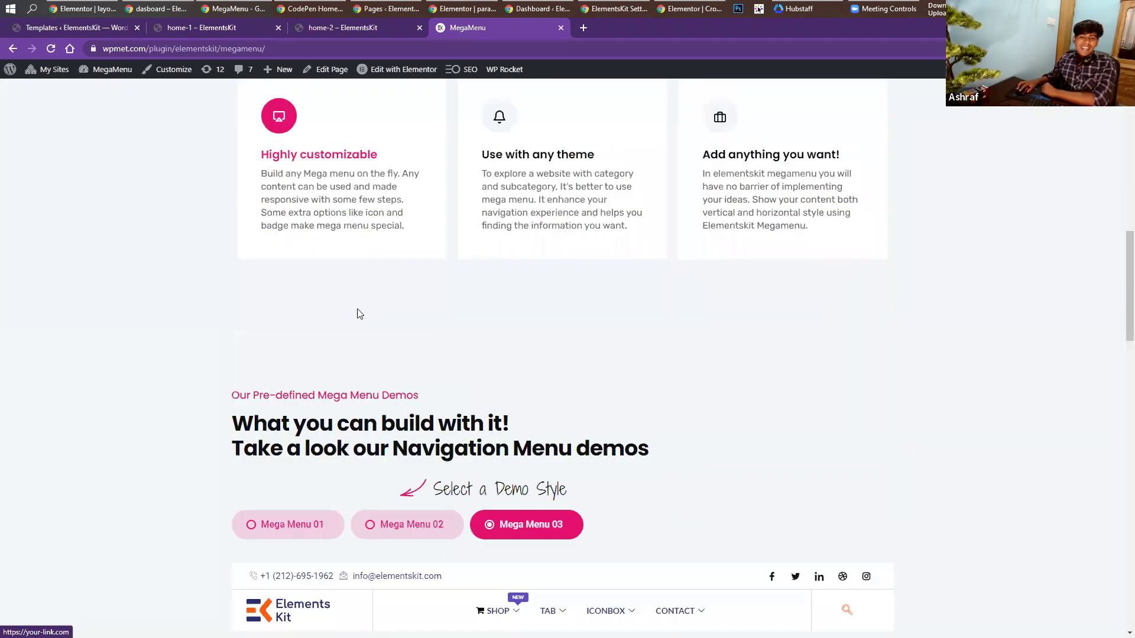
View the Mega Menu 01, 02 and 03 navigation demos, including the Shop and Tab dropdowns of Mega Menu 01.
click(300, 254)
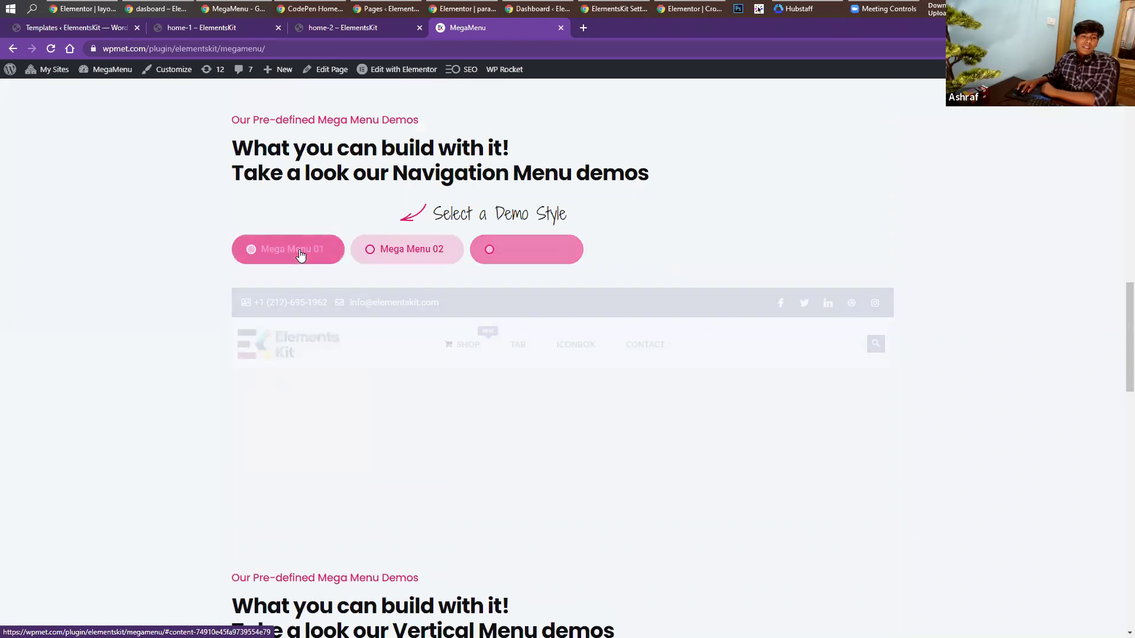
mouse_move(472, 350)
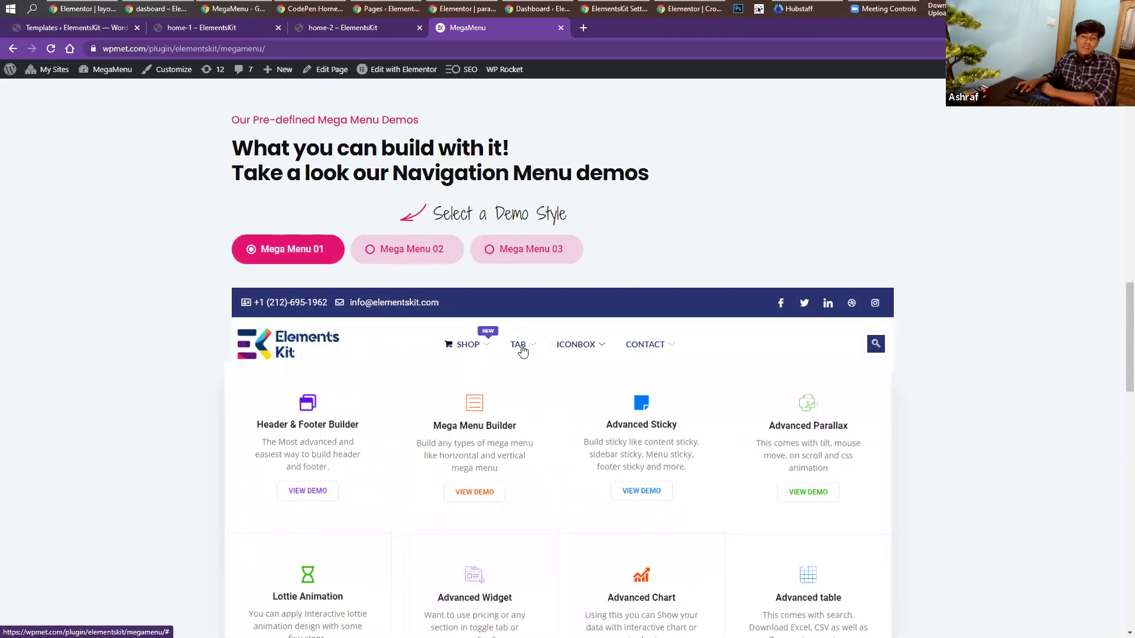
scroll(523, 351, down, 1)
mouse_move(520, 293)
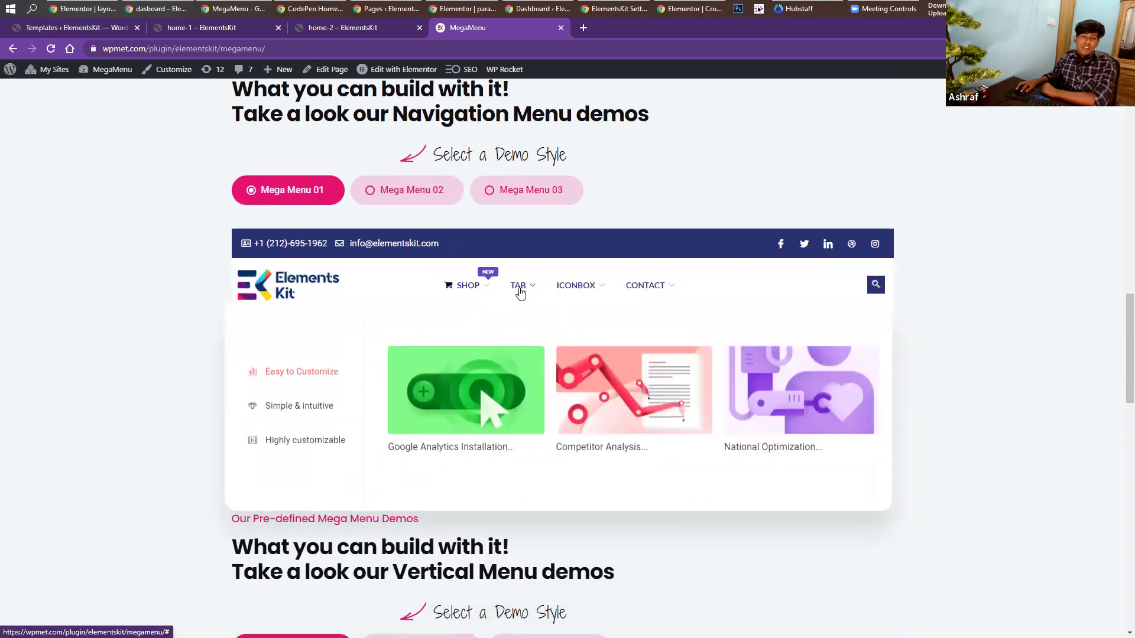
click(309, 442)
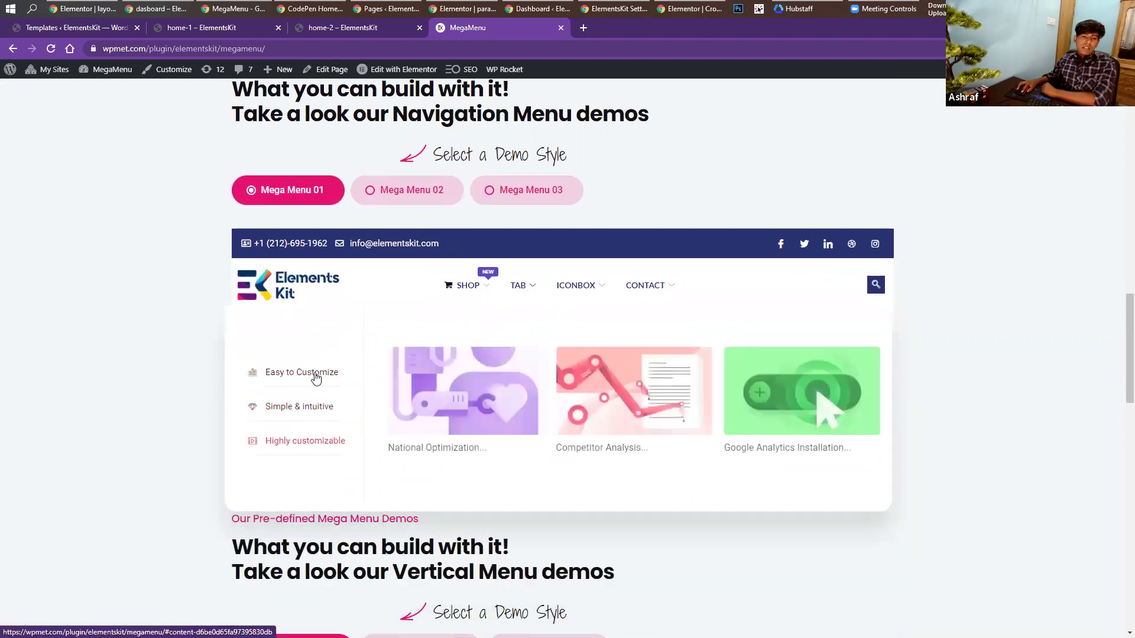
click(435, 192)
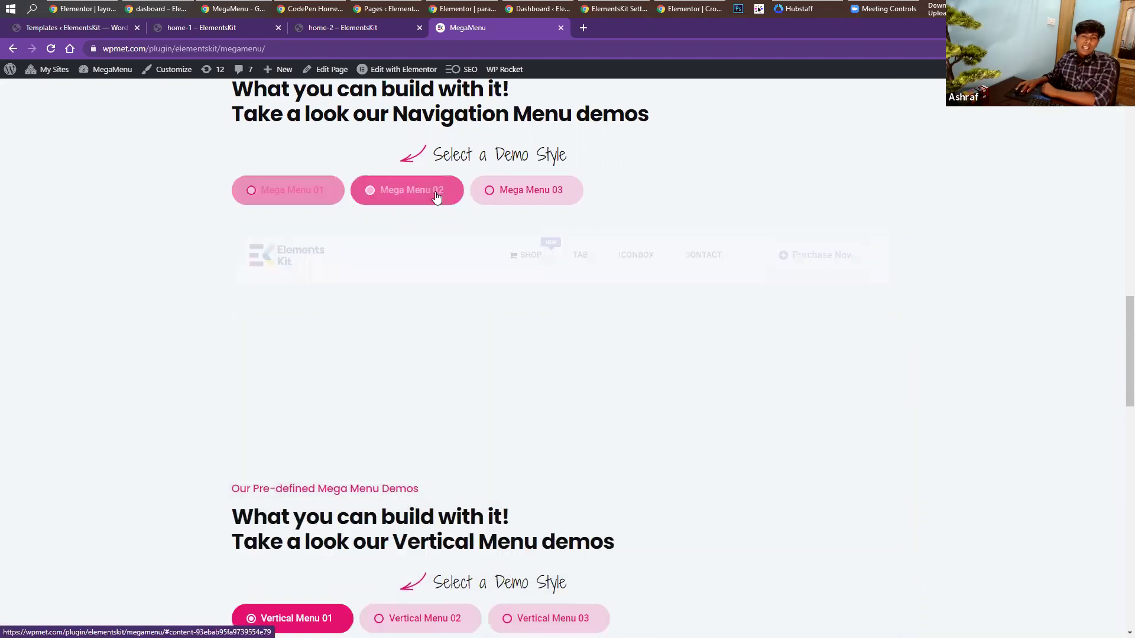
click(512, 192)
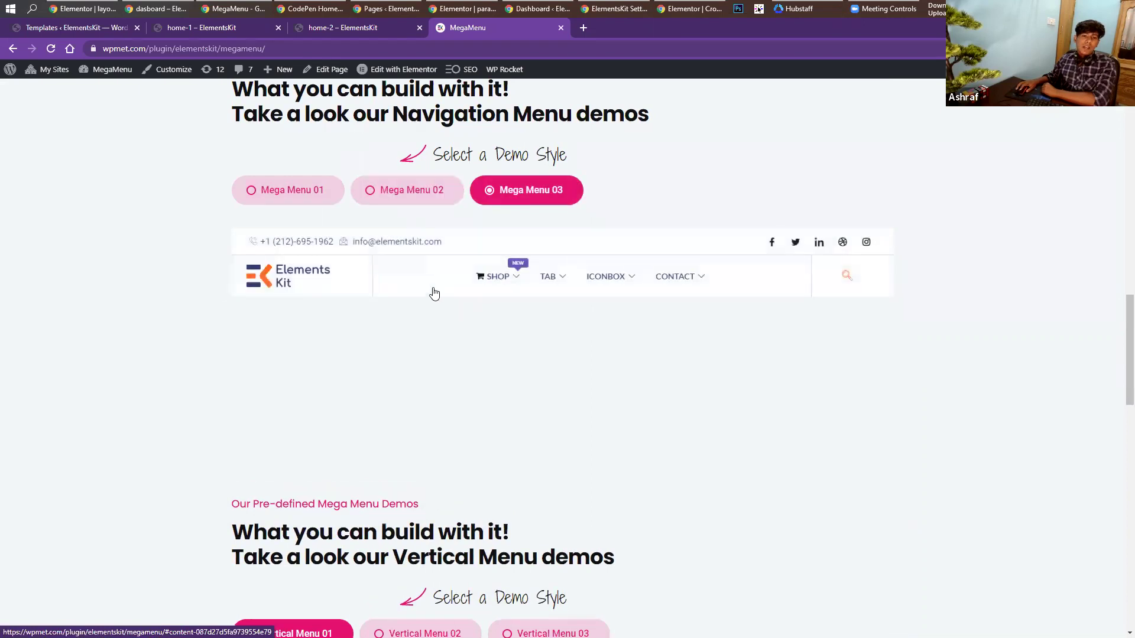
Examine the category flyout panels in the Vertical Menu 01 demo, starting with Men's Fashion.
scroll(434, 294, down, 5)
scroll(200, 429, down, 2)
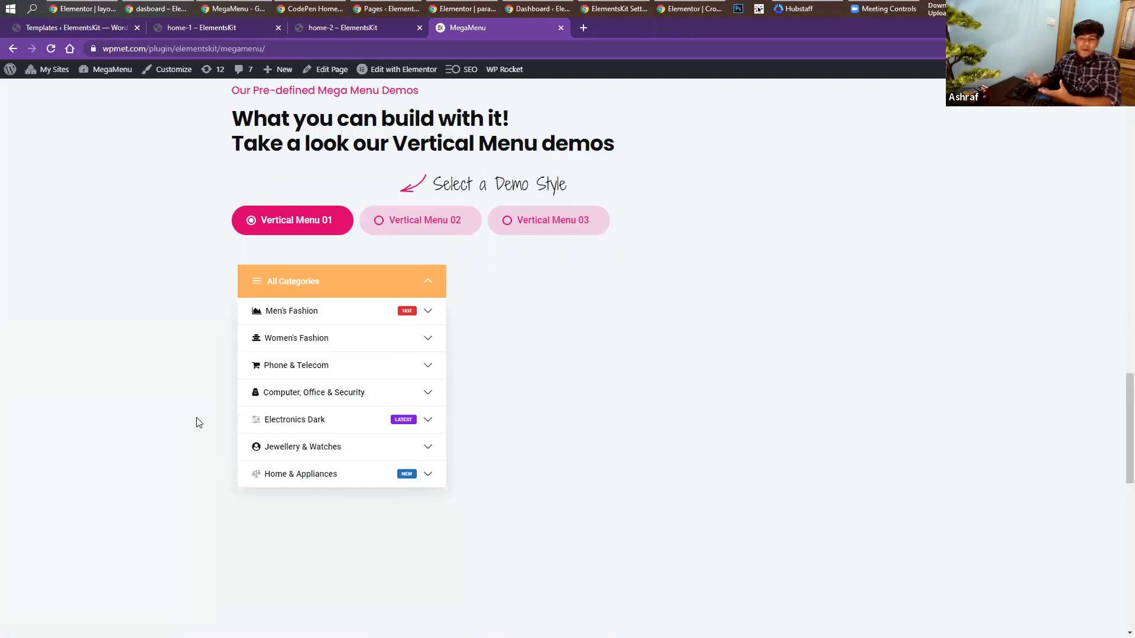
mouse_move(362, 324)
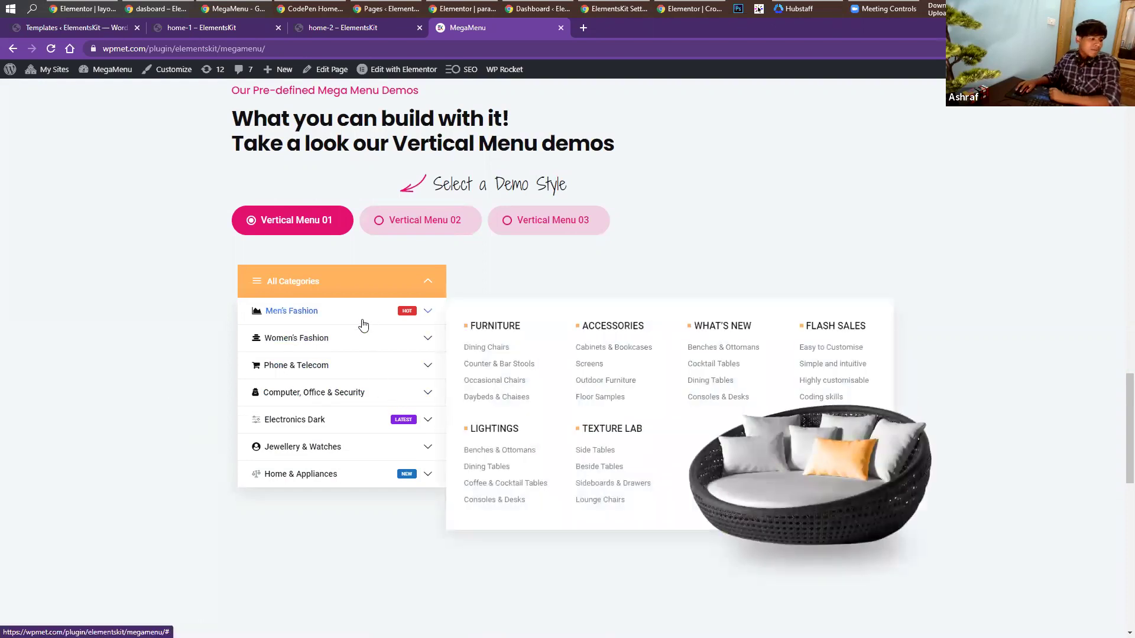
scroll(349, 411, down, 1)
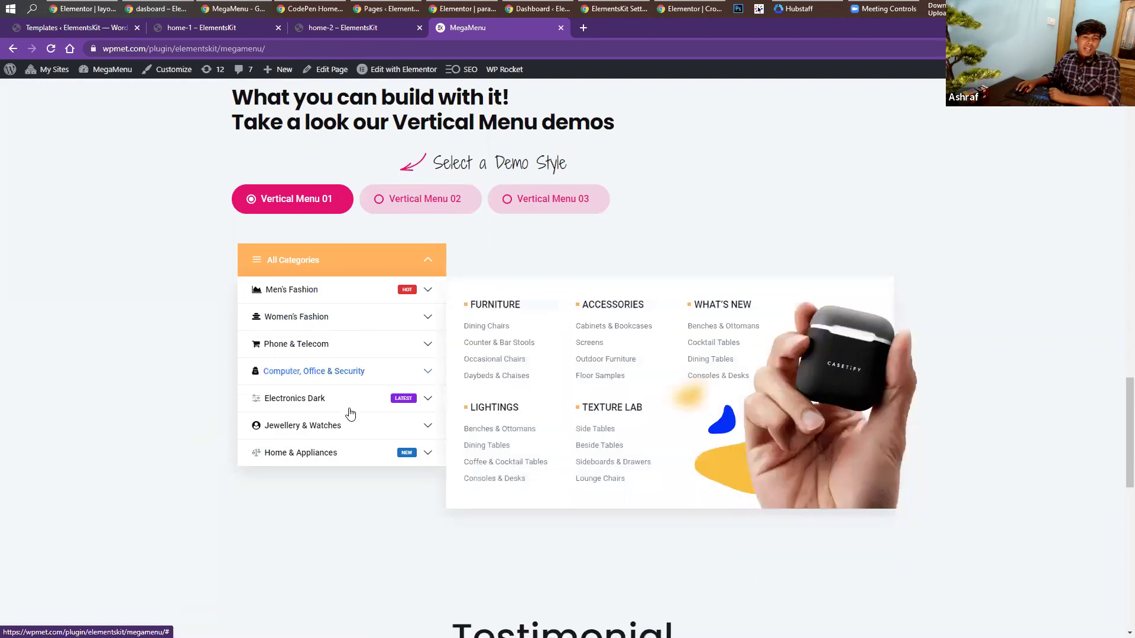
Toggle the All Categories list in Vertical Menu 01, view the Vertical Menu 02 and 03 demos, and look through the page to its end.
click(339, 234)
click(331, 230)
click(315, 227)
click(321, 226)
click(325, 223)
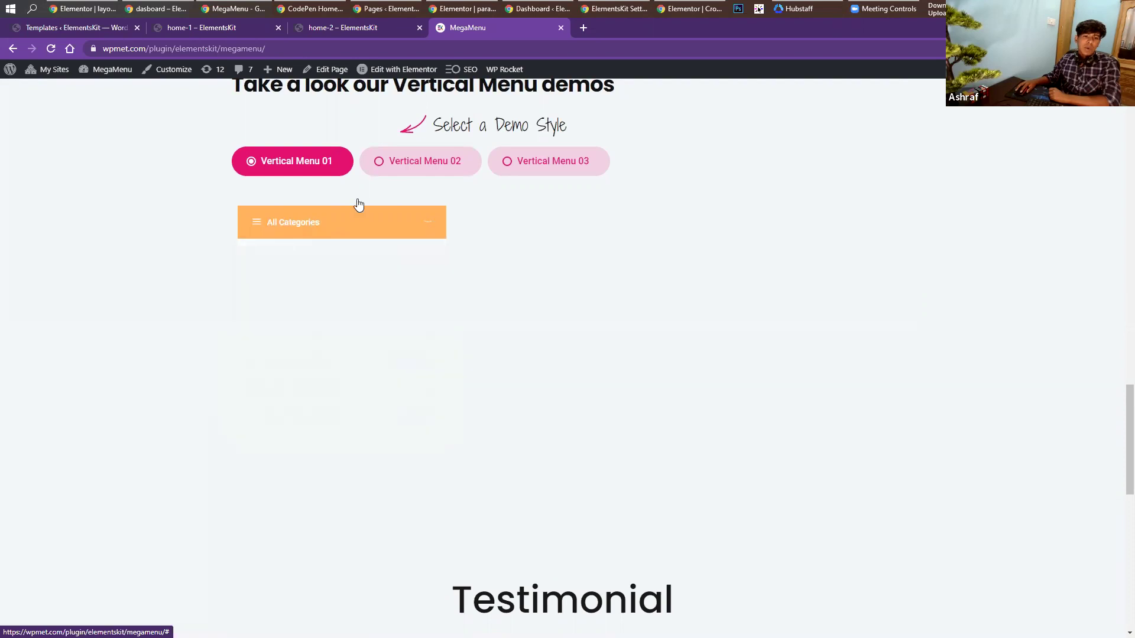
click(410, 166)
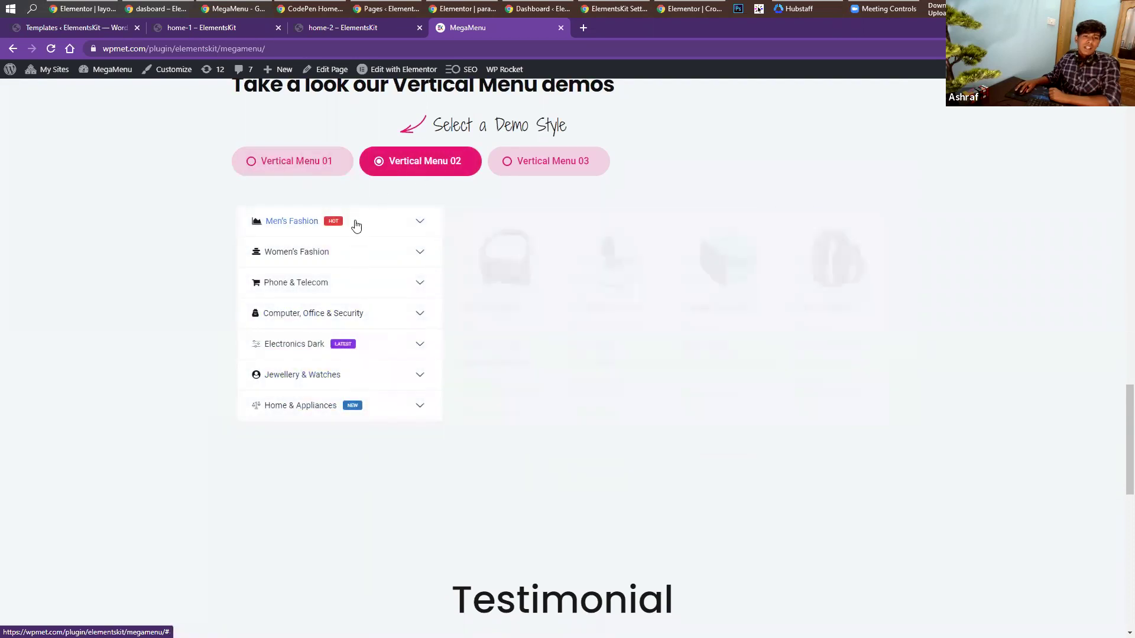
click(536, 172)
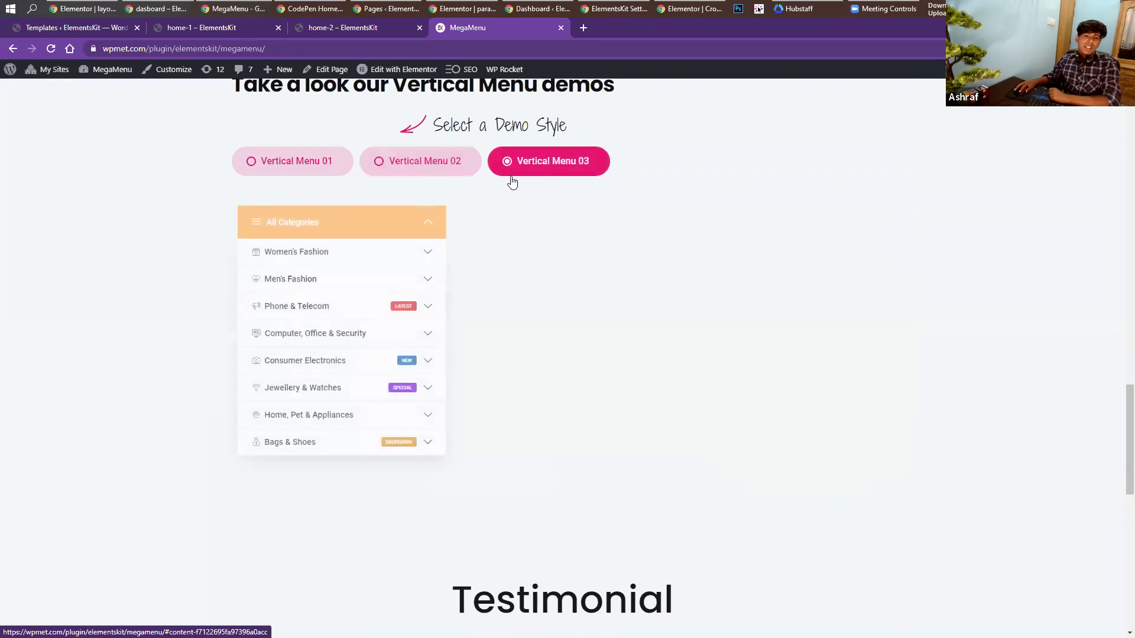
click(330, 239)
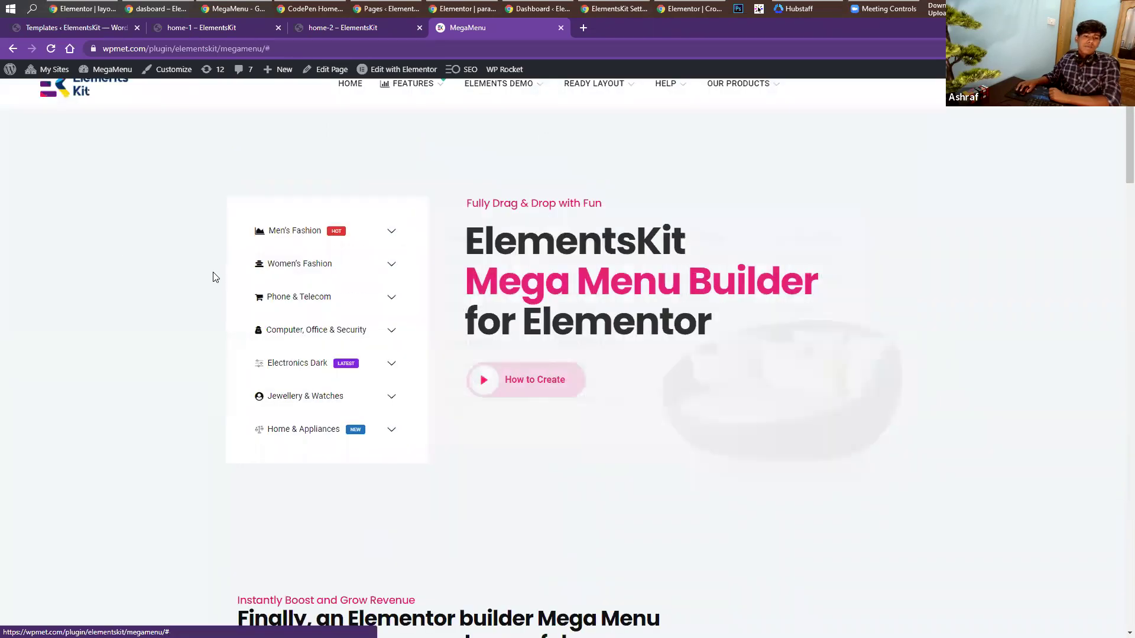
scroll(212, 278, down, 7)
scroll(214, 290, down, 15)
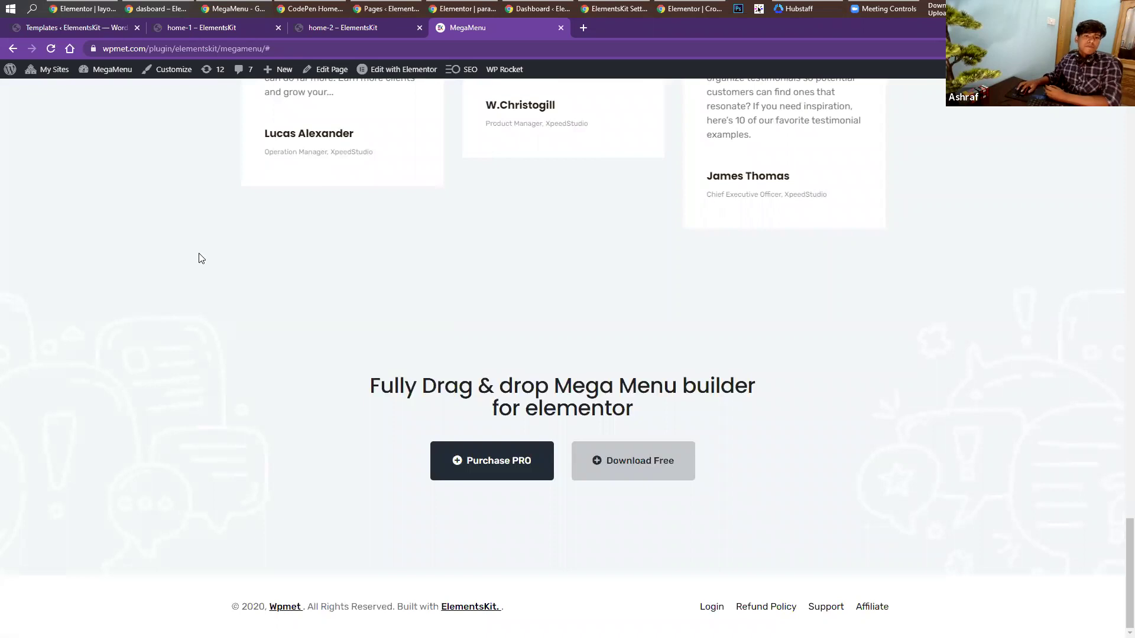
Return to the ElementsKit templates list, dismiss the Header One template settings, and view the ElementsKit modules.
click(76, 20)
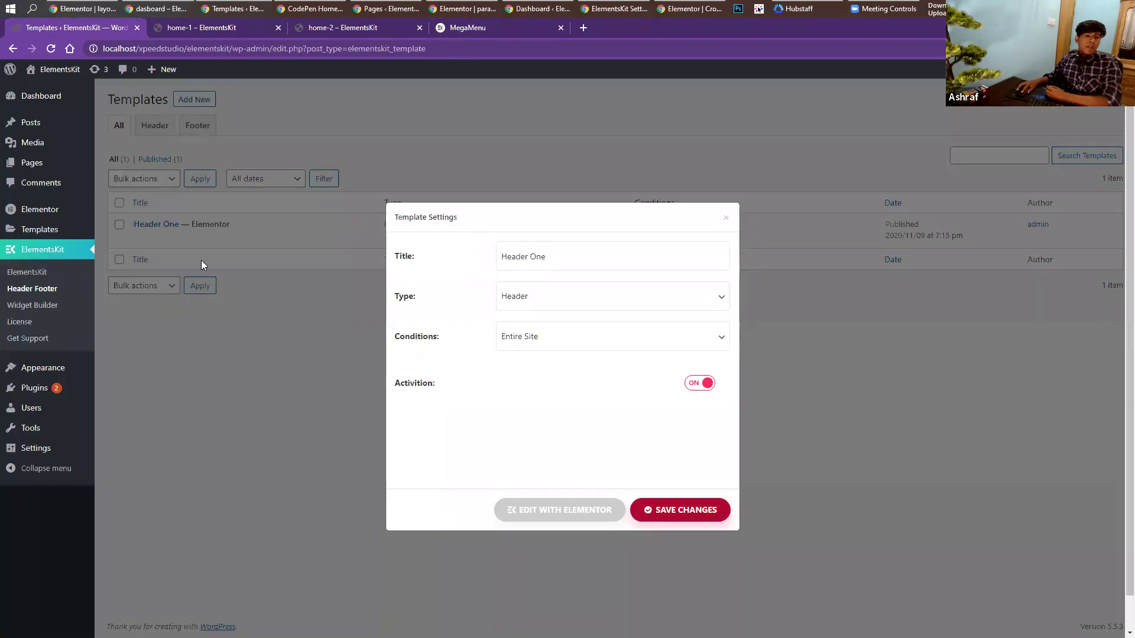
click(204, 265)
mouse_move(51, 371)
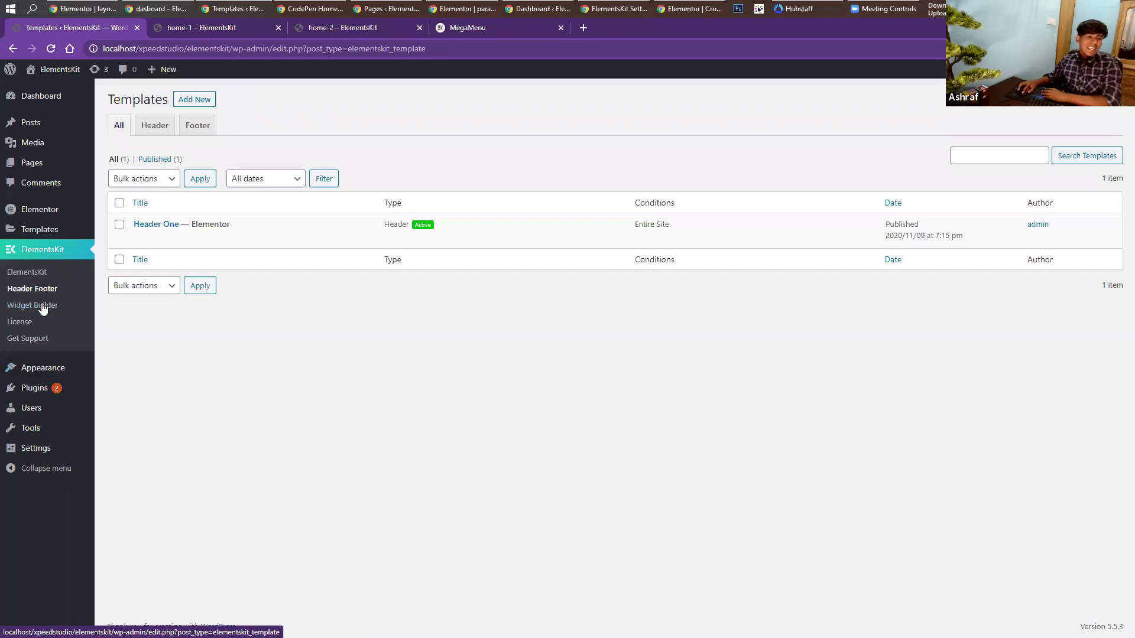
click(42, 273)
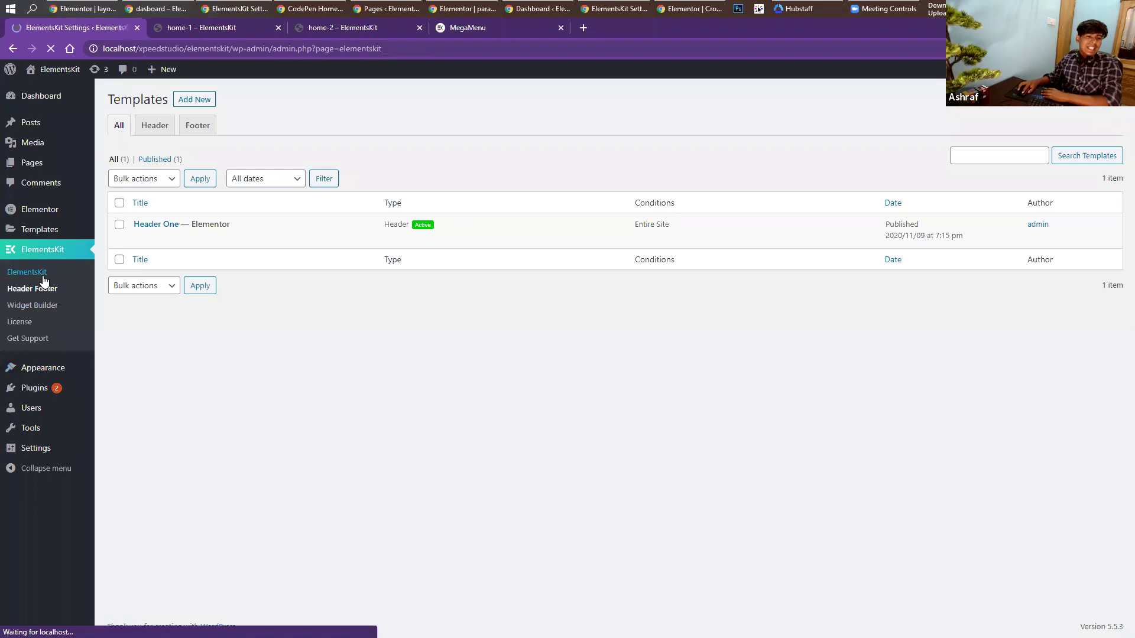
click(250, 281)
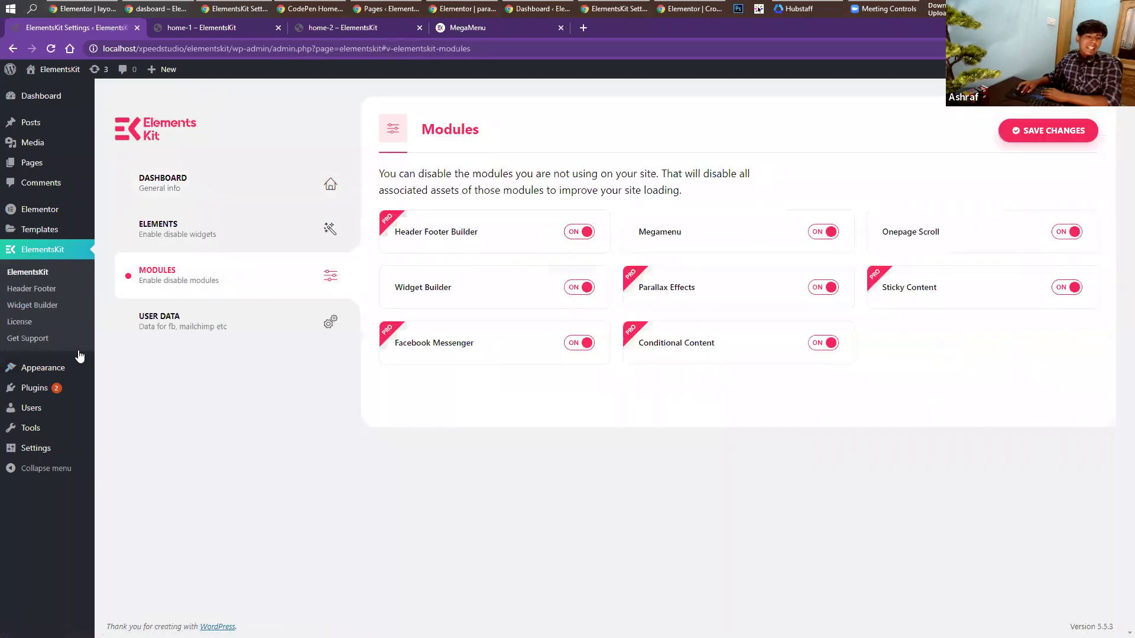
Open the WordPress Menus page and enable the mega menu for the Home item of Main Menu.
click(115, 419)
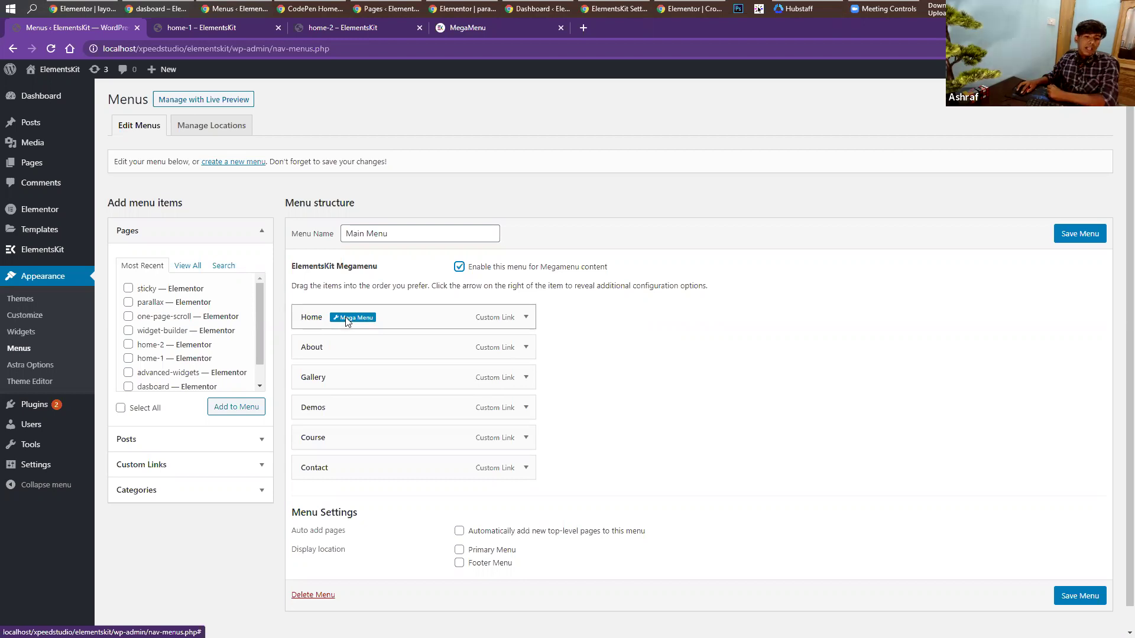
click(345, 319)
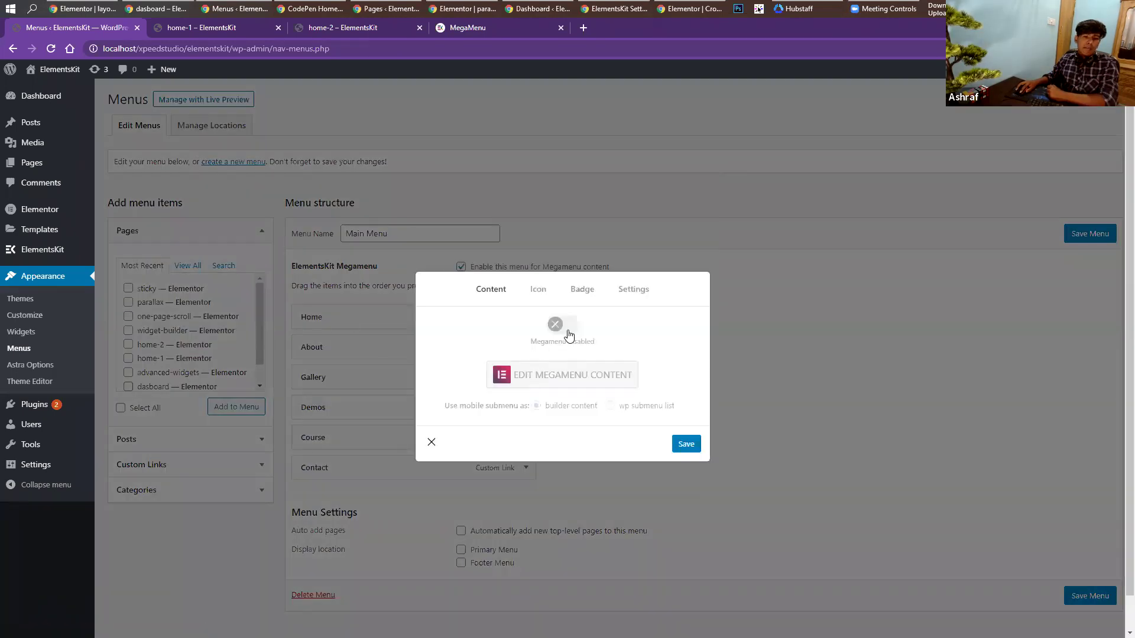
click(568, 334)
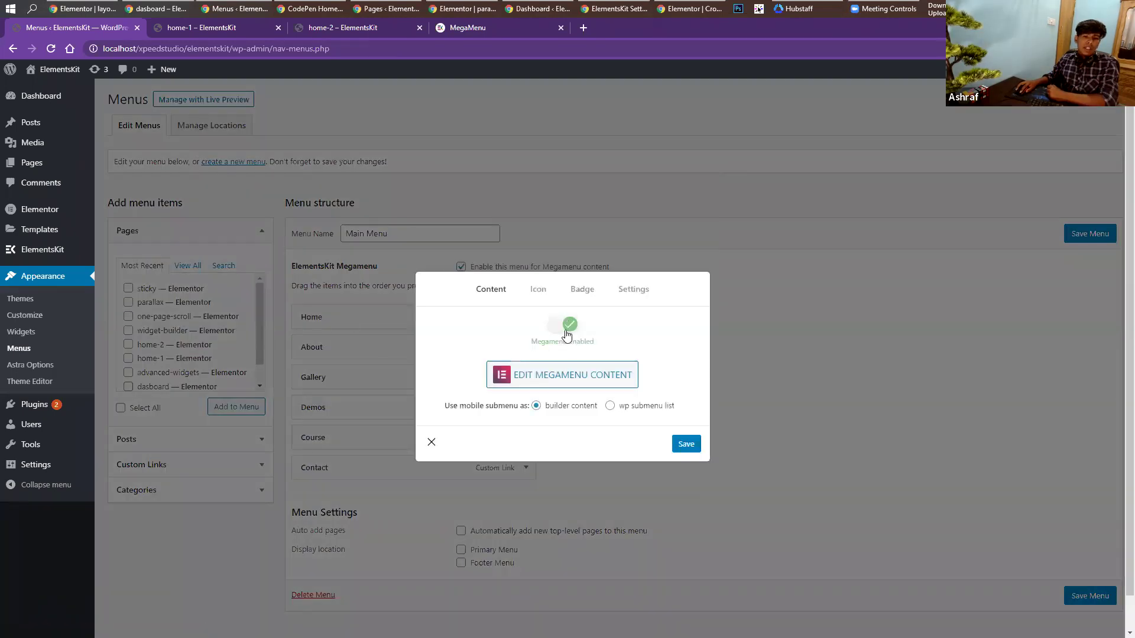
Review the icon, badge, width and position options of the Home item's mega menu.
click(536, 291)
click(583, 313)
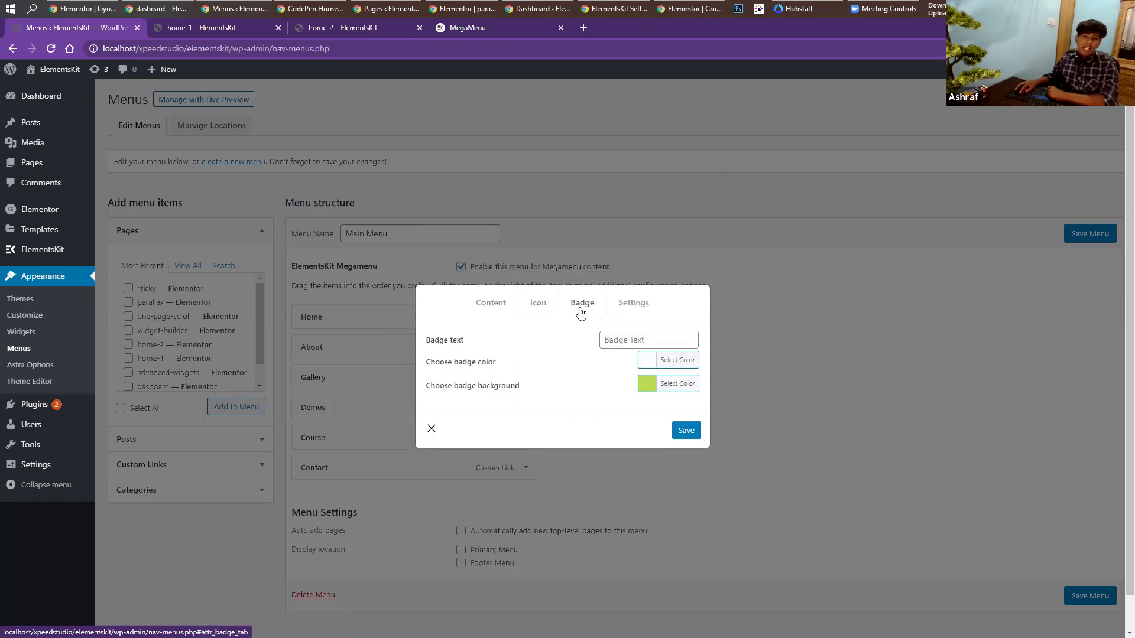
click(631, 312)
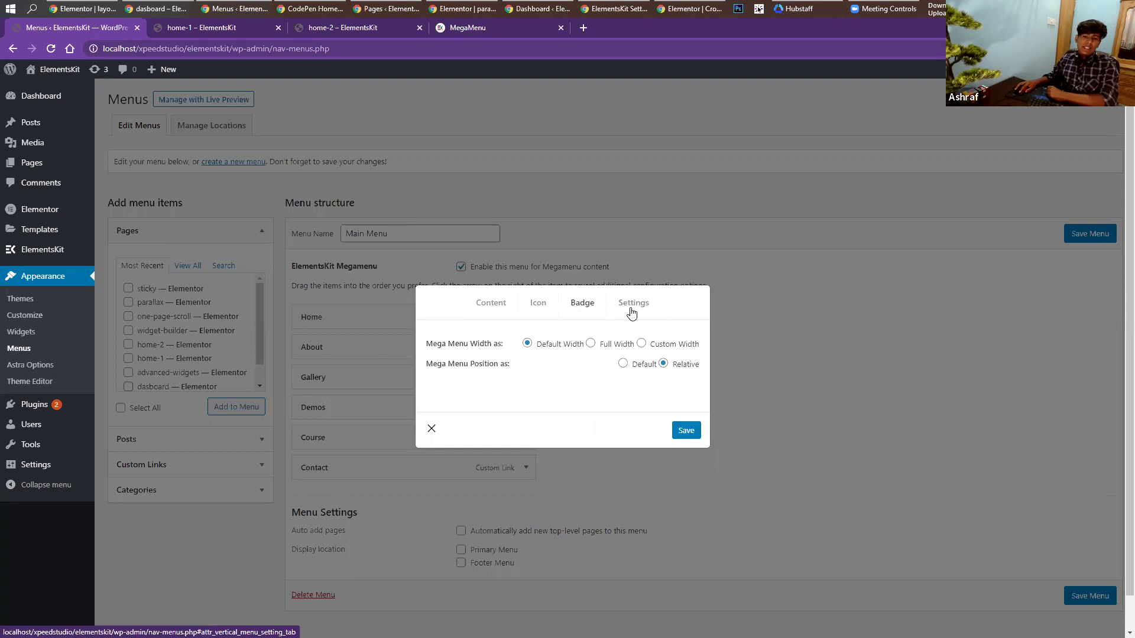
click(584, 309)
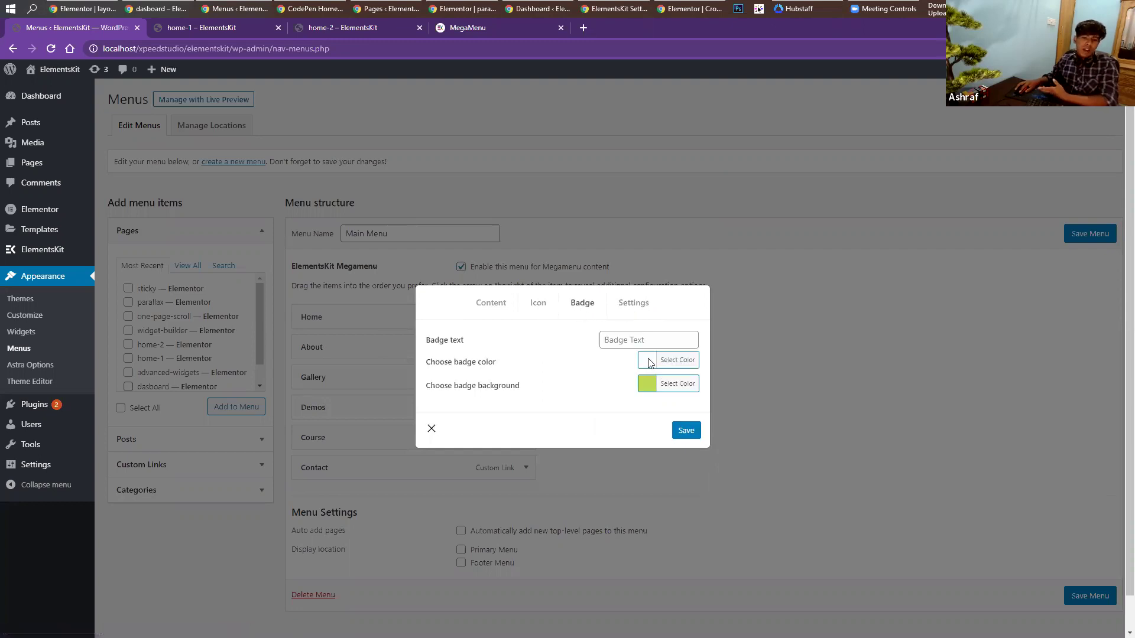
click(539, 307)
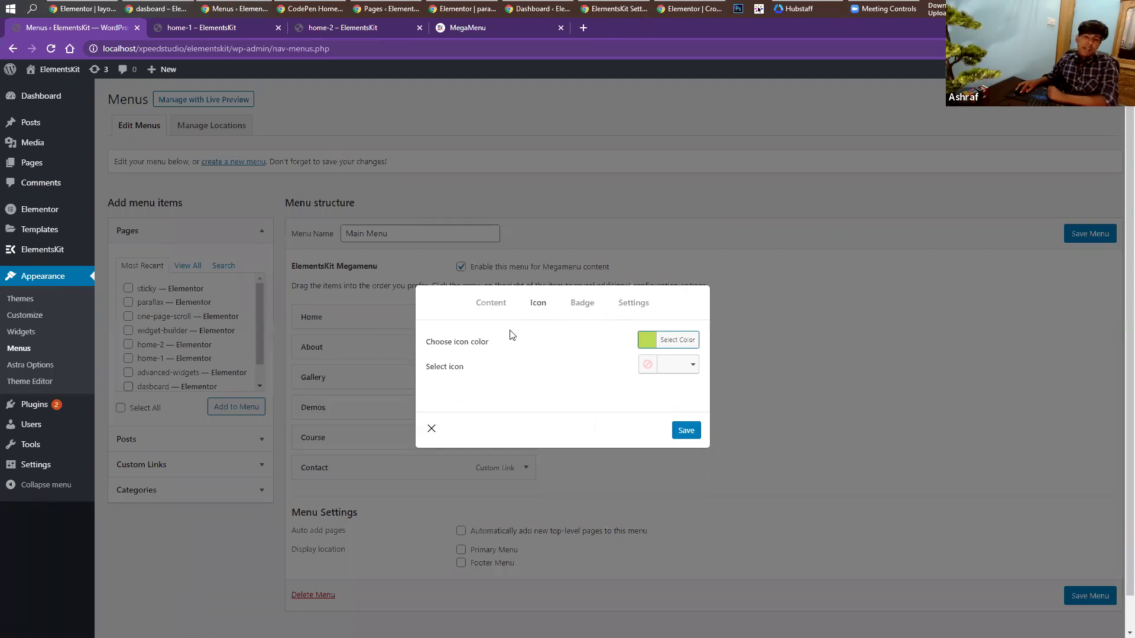
Try Full Width and Custom Width as the mega menu width, and return to the mega menu content options.
click(635, 309)
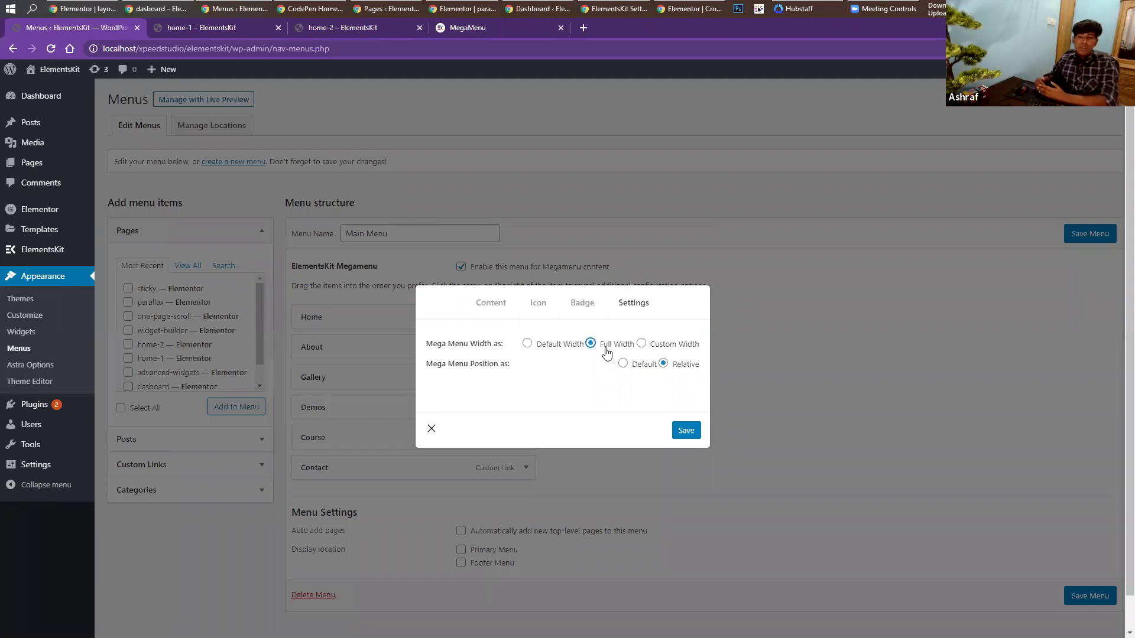
click(641, 343)
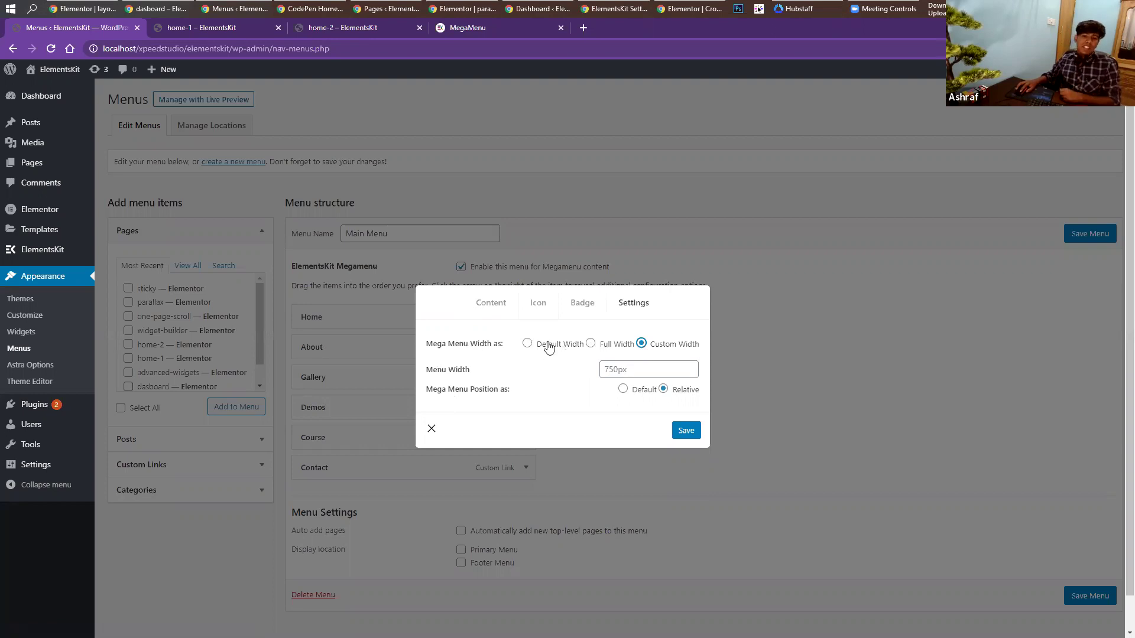
click(499, 305)
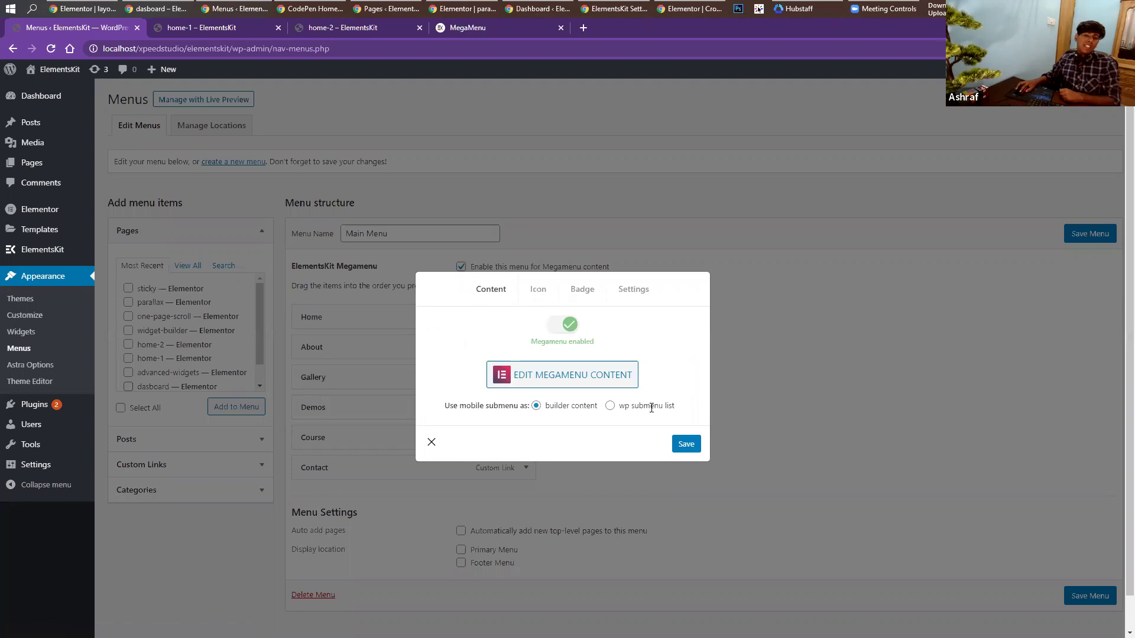
Open the Home item's mega menu content in the Elementor editor, add a Heading widget to the canvas, and delete it.
click(548, 378)
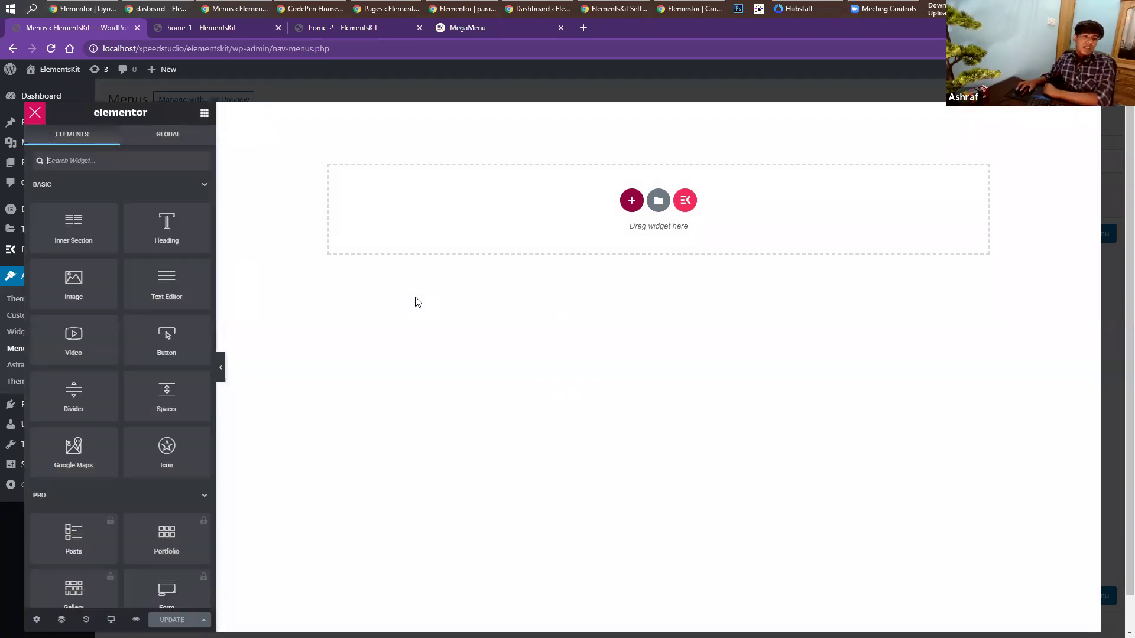
scroll(118, 367, down, 4)
scroll(114, 357, up, 4)
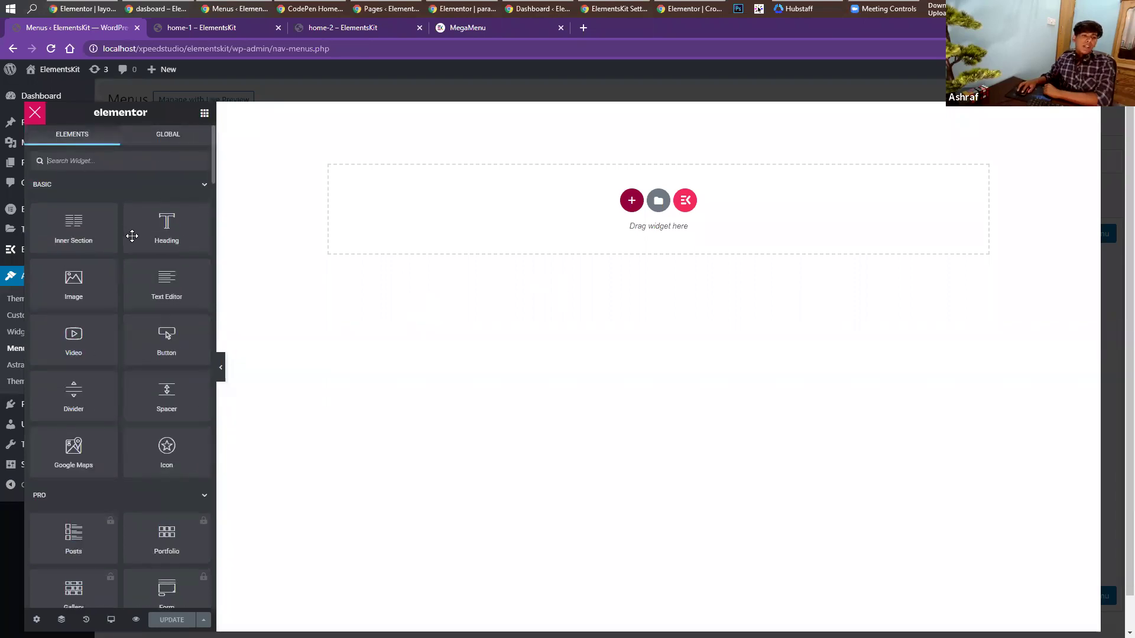
drag(164, 229, 509, 142)
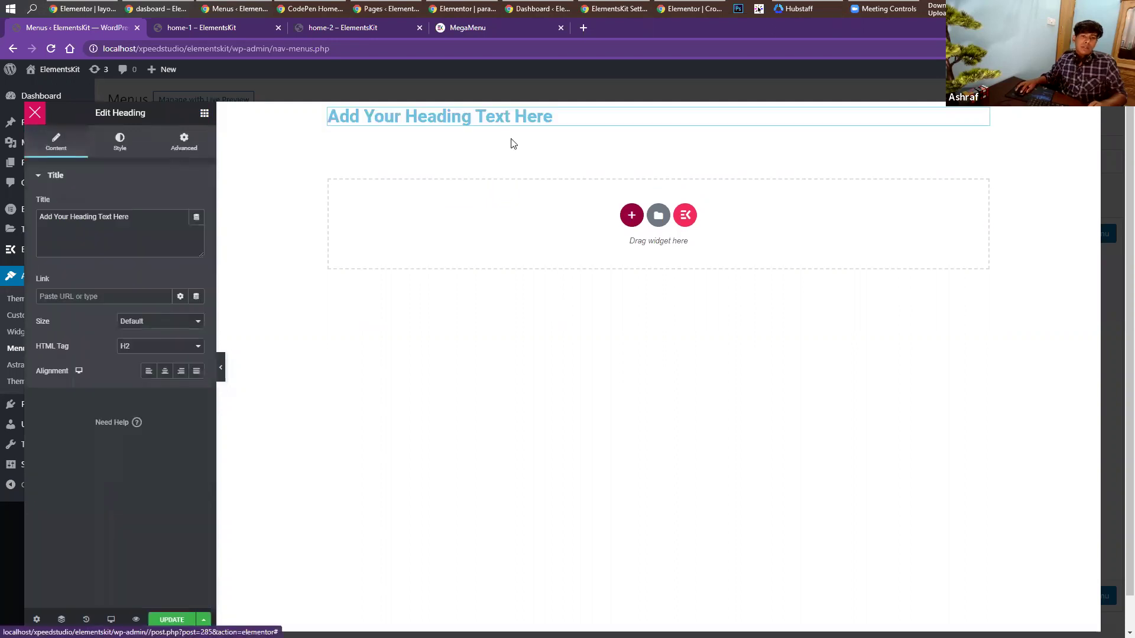
click(672, 114)
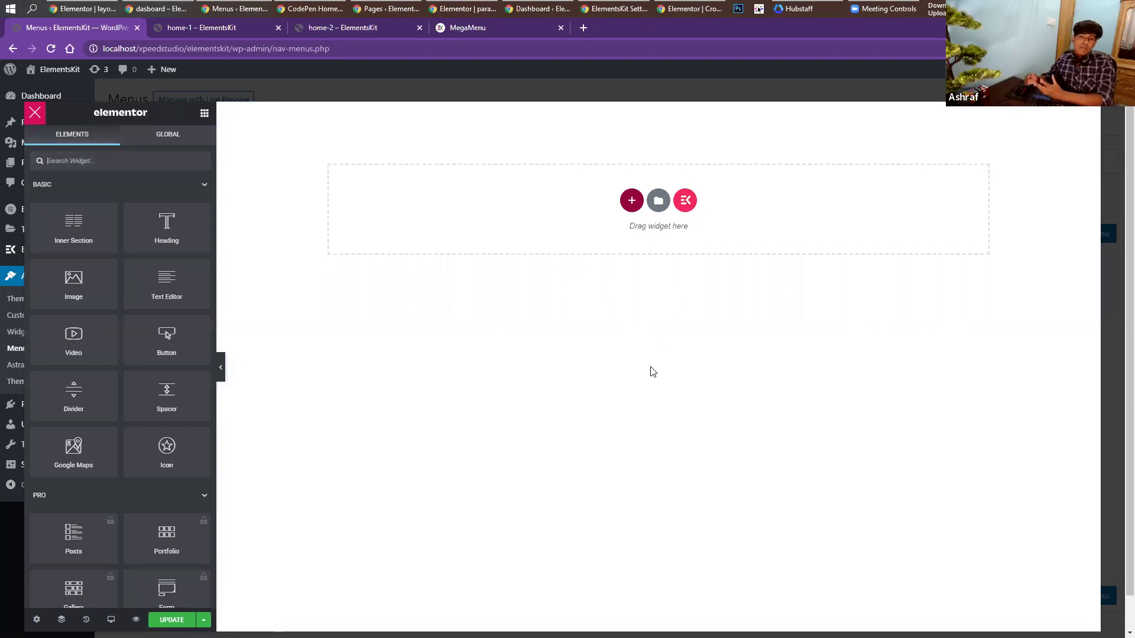
Browse the ElementsKit template library's headers, preview one with a Blog mega menu, and close the library.
click(684, 201)
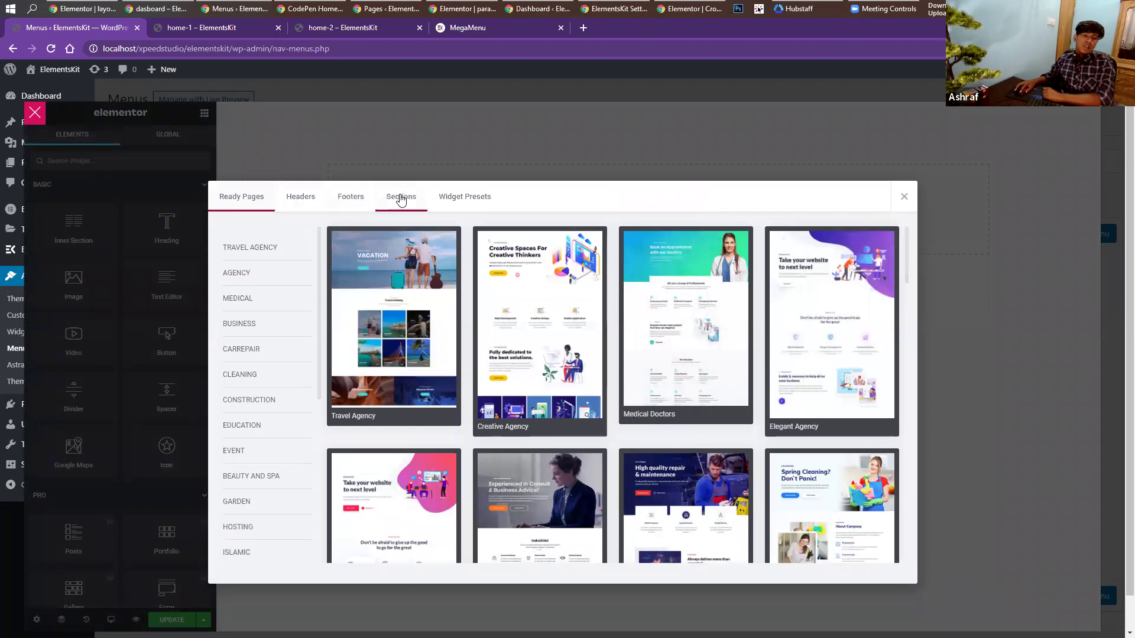
click(288, 198)
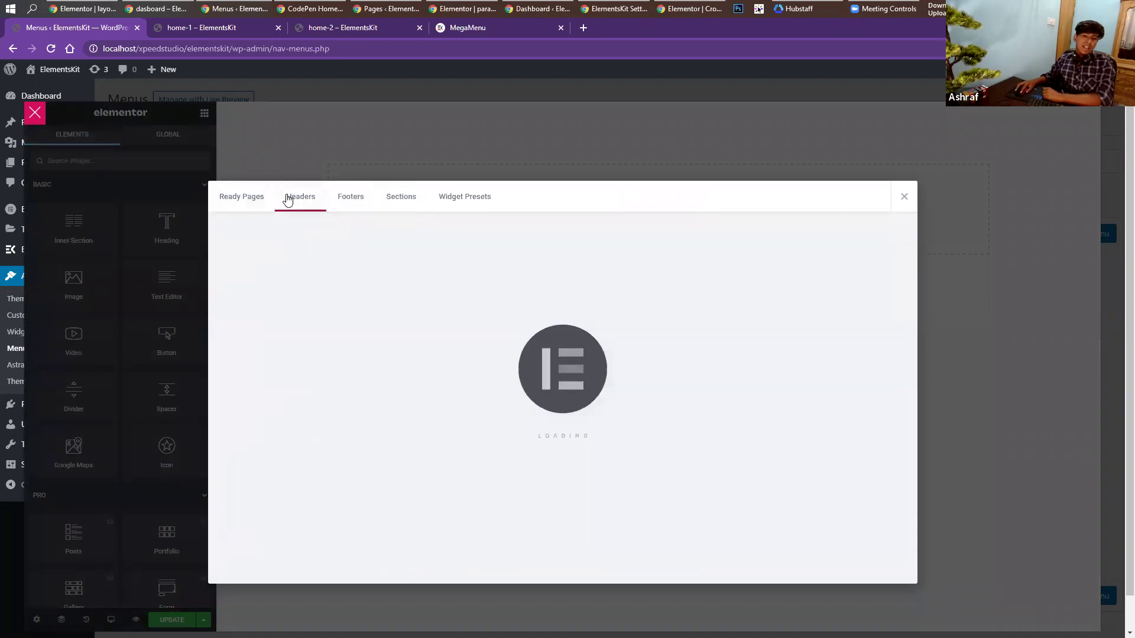
click(462, 419)
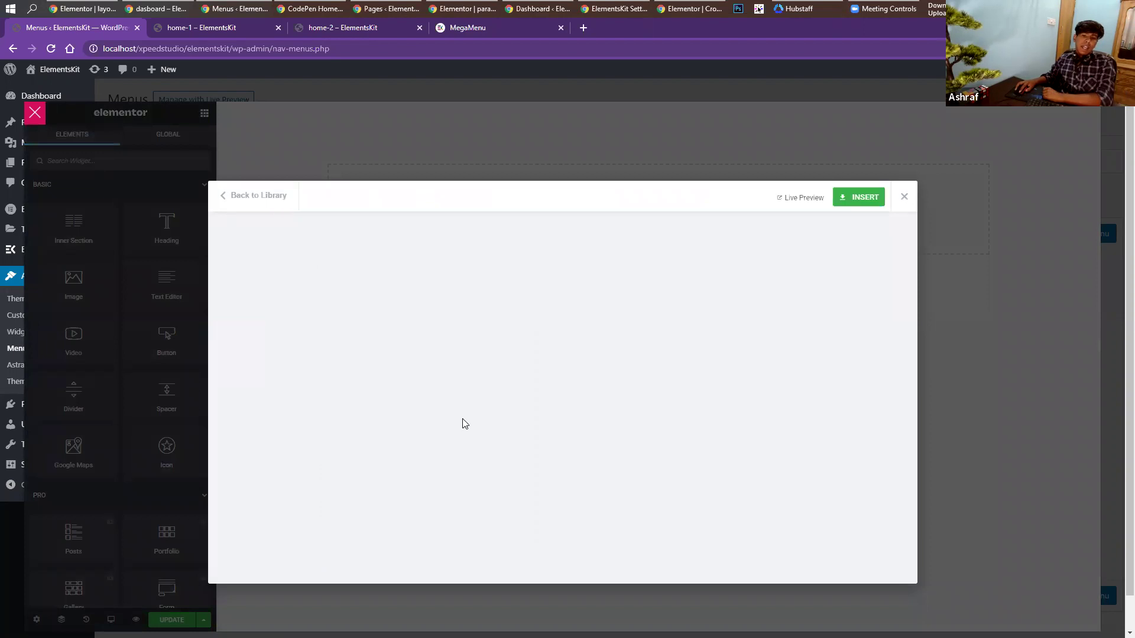
scroll(546, 393, down, 2)
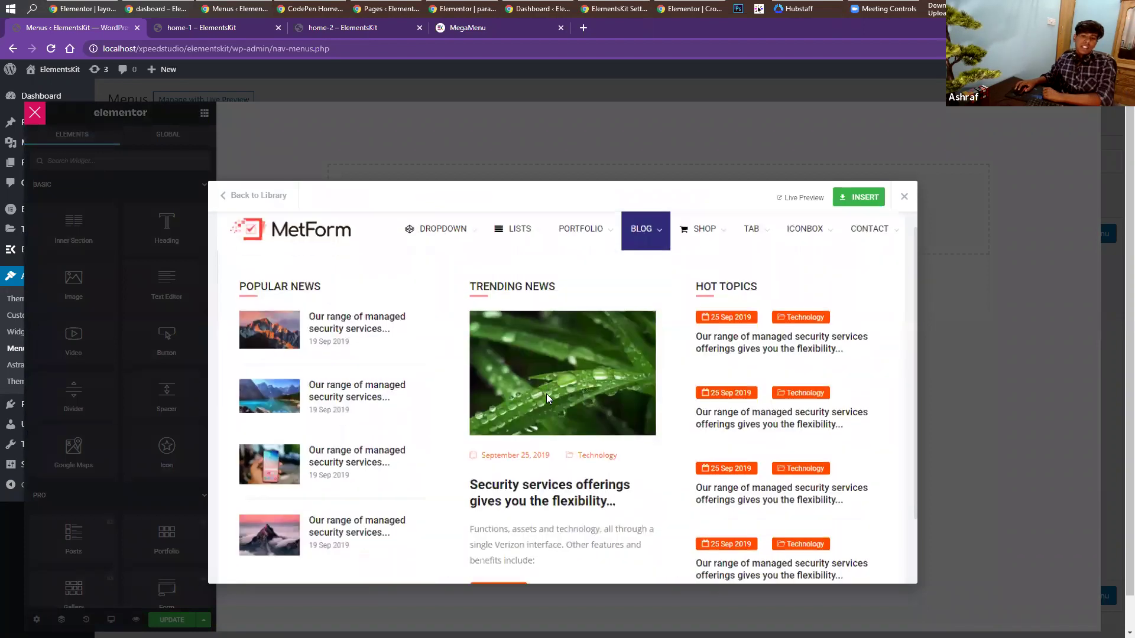
scroll(487, 332, up, 2)
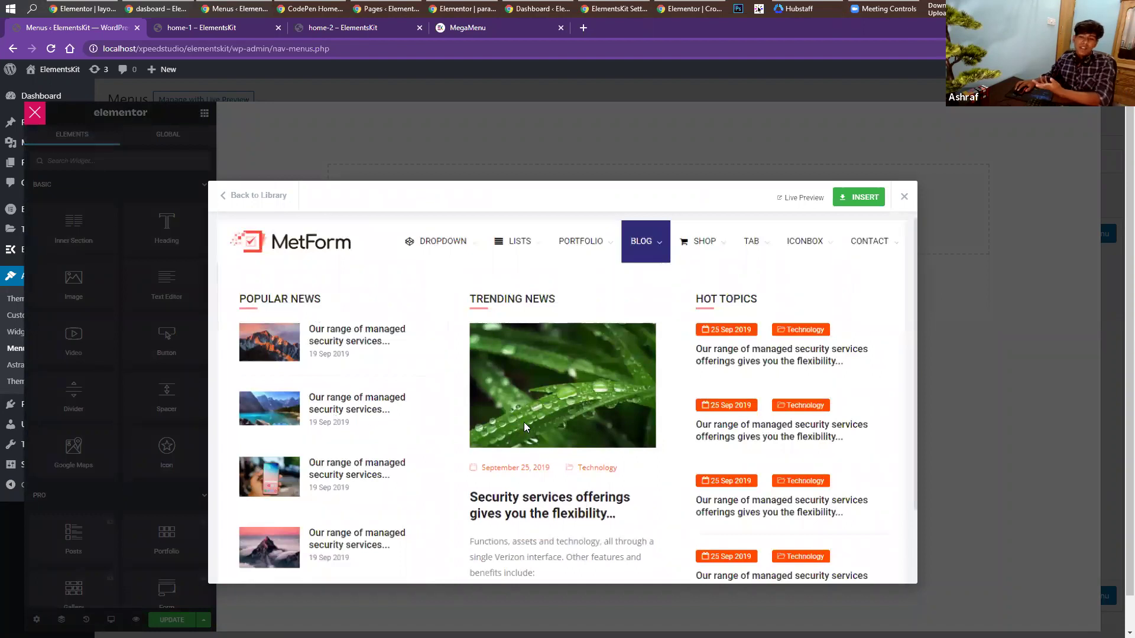
click(904, 197)
Close the mega menu content editor and leave the Home item's mega menu settings without saving.
click(36, 114)
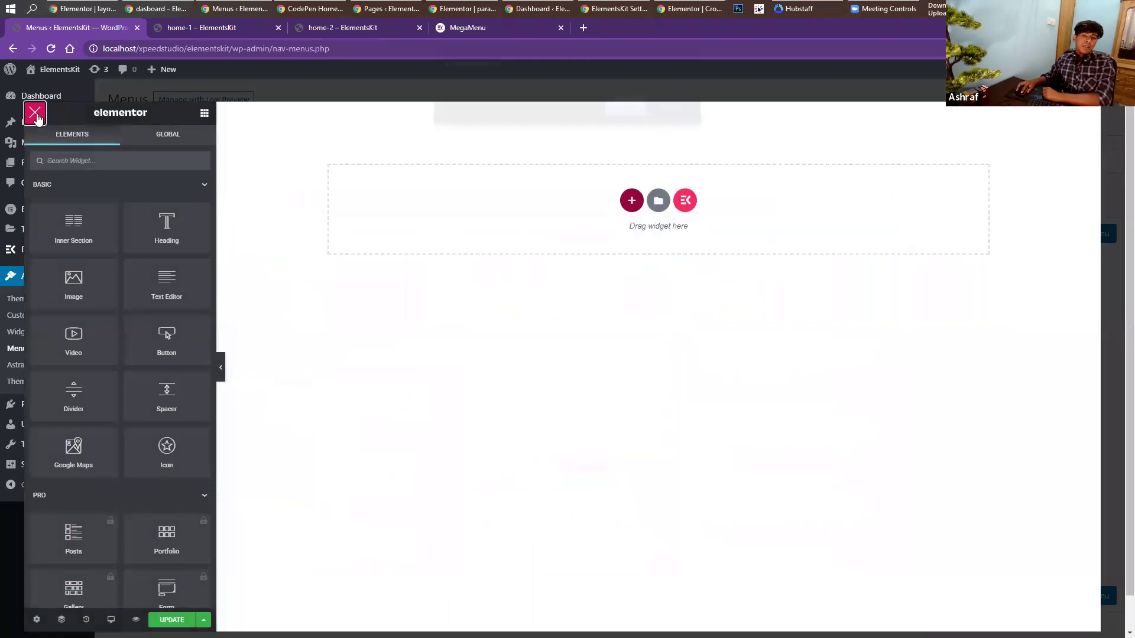
key(Return)
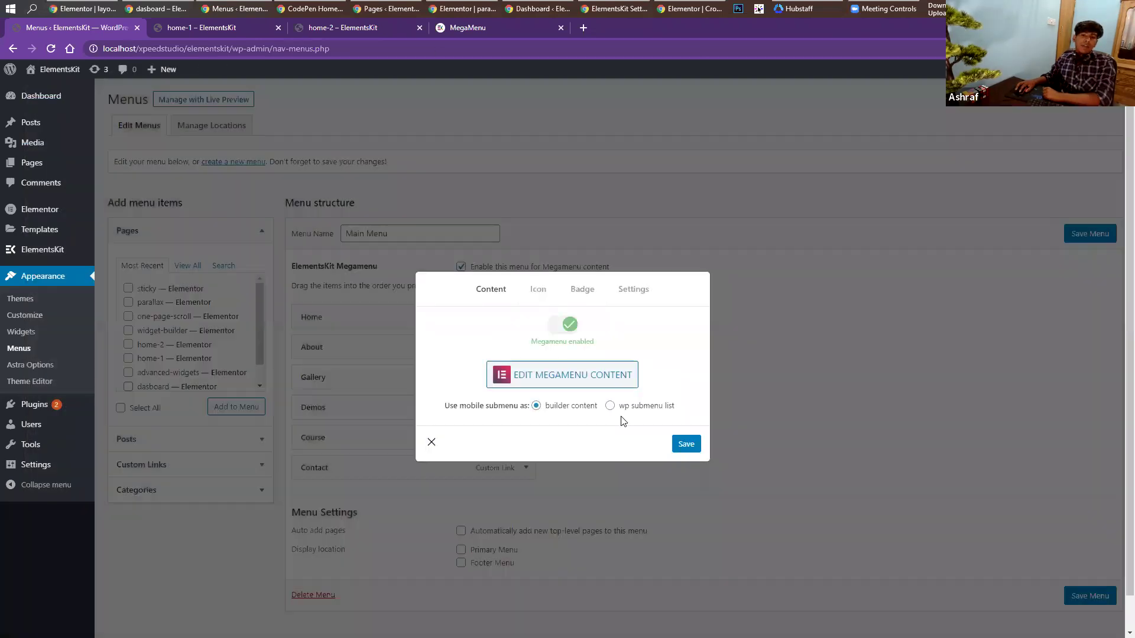
click(432, 443)
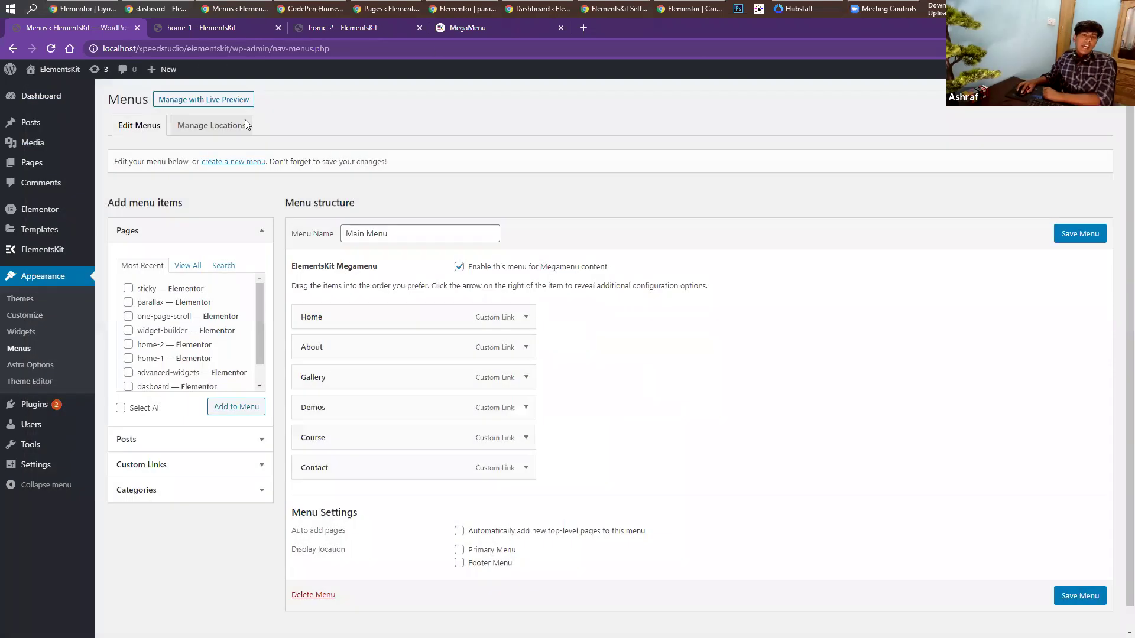
Switch to the widget builder browser window and view the ElementsKit Widgets list and the CodePen Home Infinite Photo Grid code.
click(177, 9)
click(222, 7)
click(303, 26)
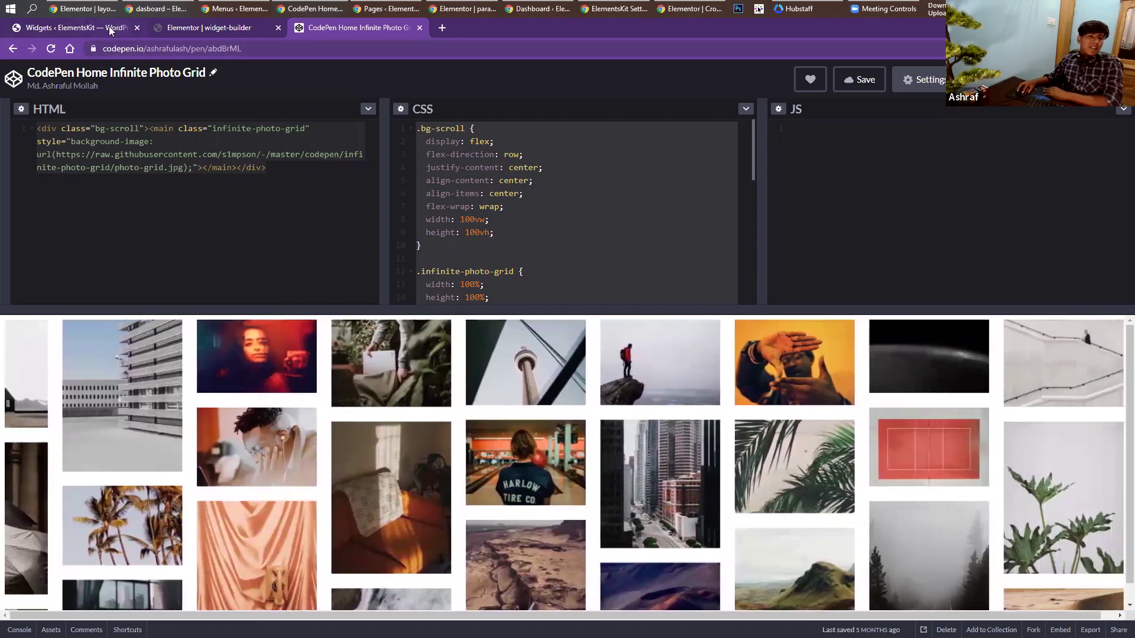
click(109, 26)
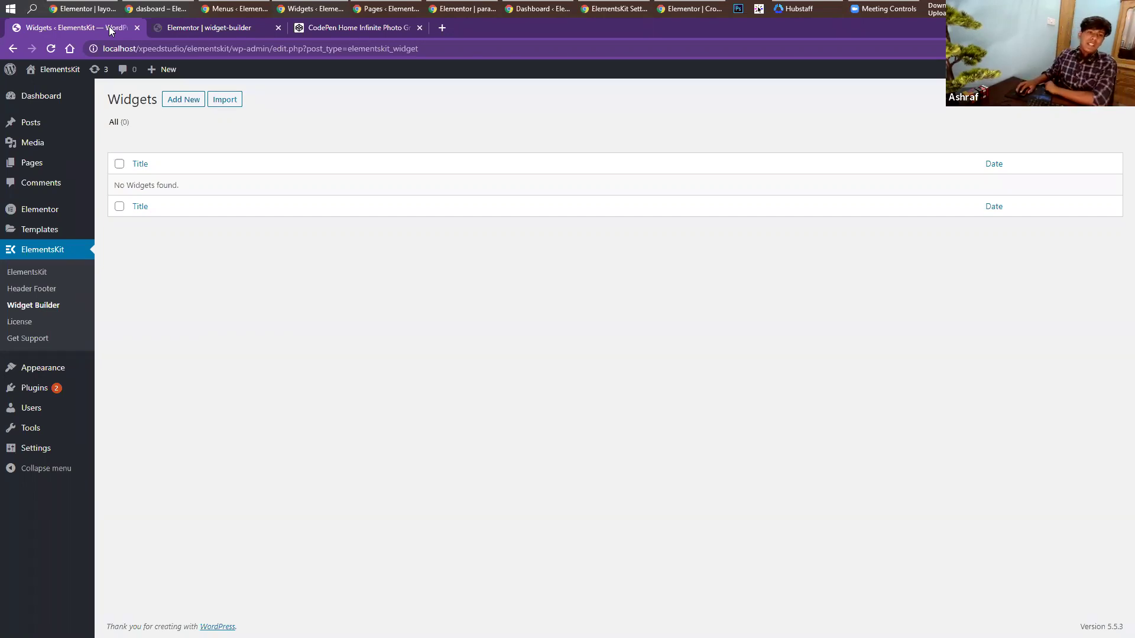
click(319, 27)
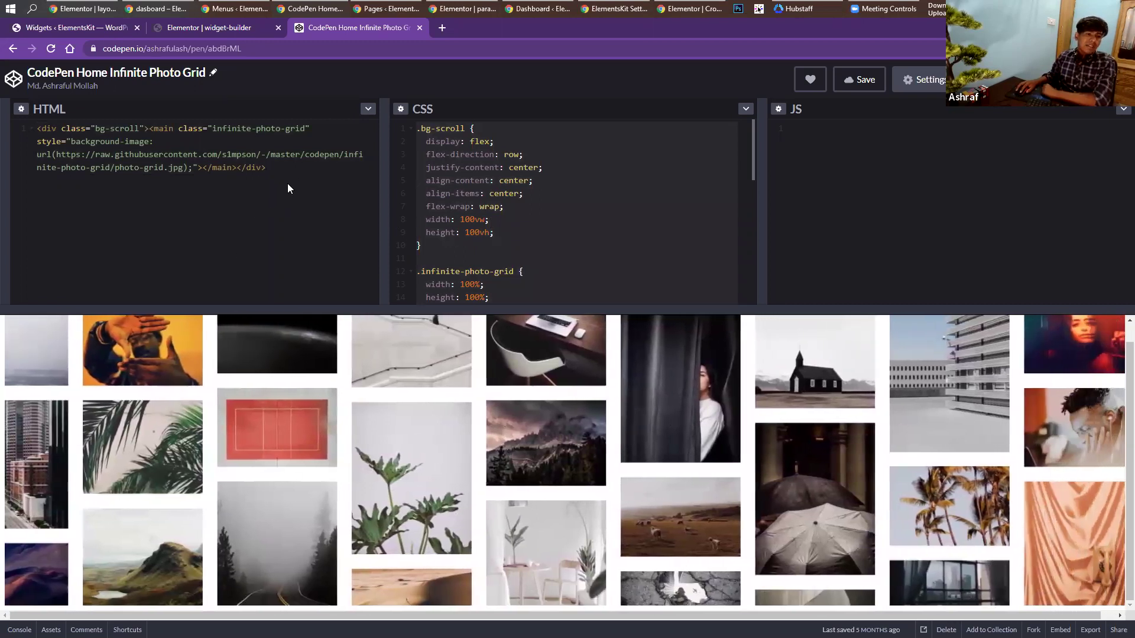
click(288, 188)
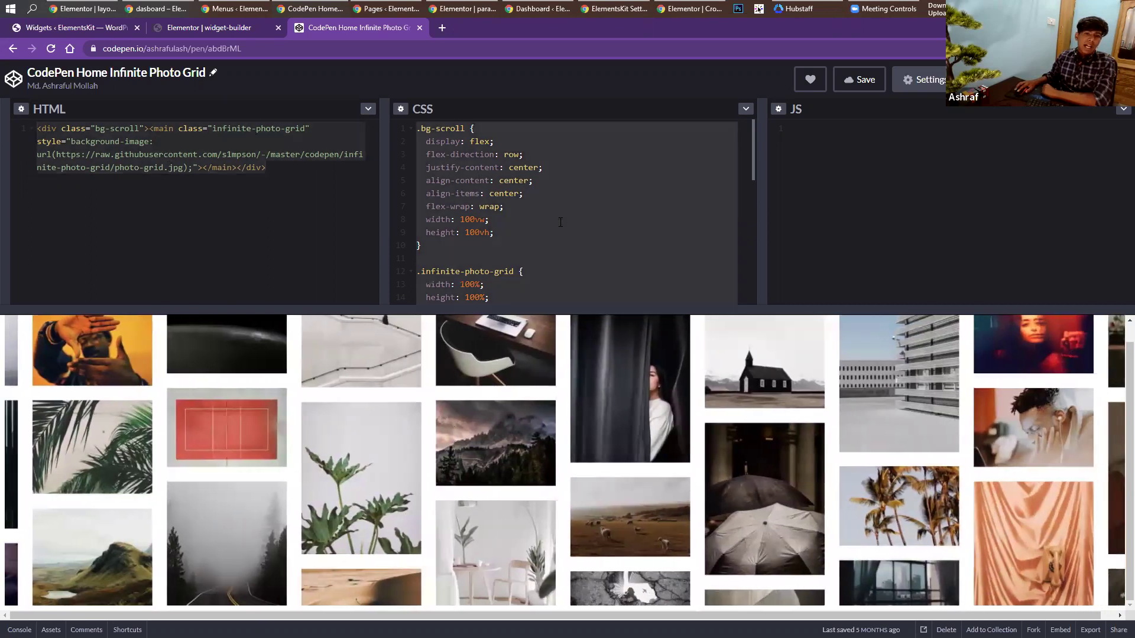
Review the photo grid's HTML and CSS code on CodePen and view the blank Elementor widget-builder page.
scroll(560, 222, down, 5)
scroll(560, 222, up, 5)
click(479, 181)
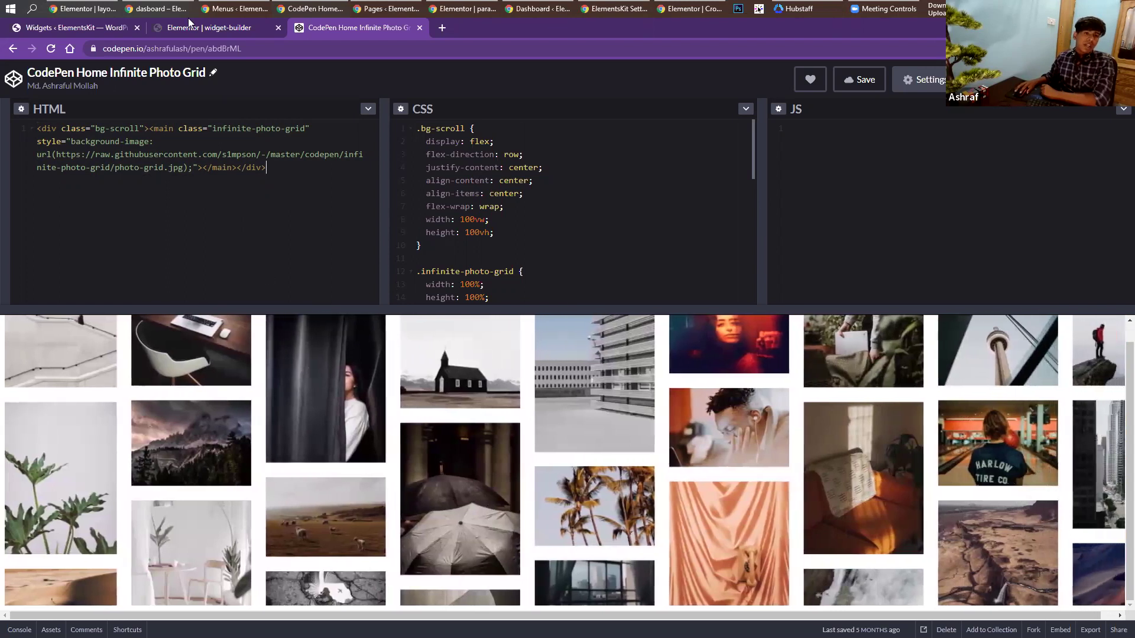
click(189, 24)
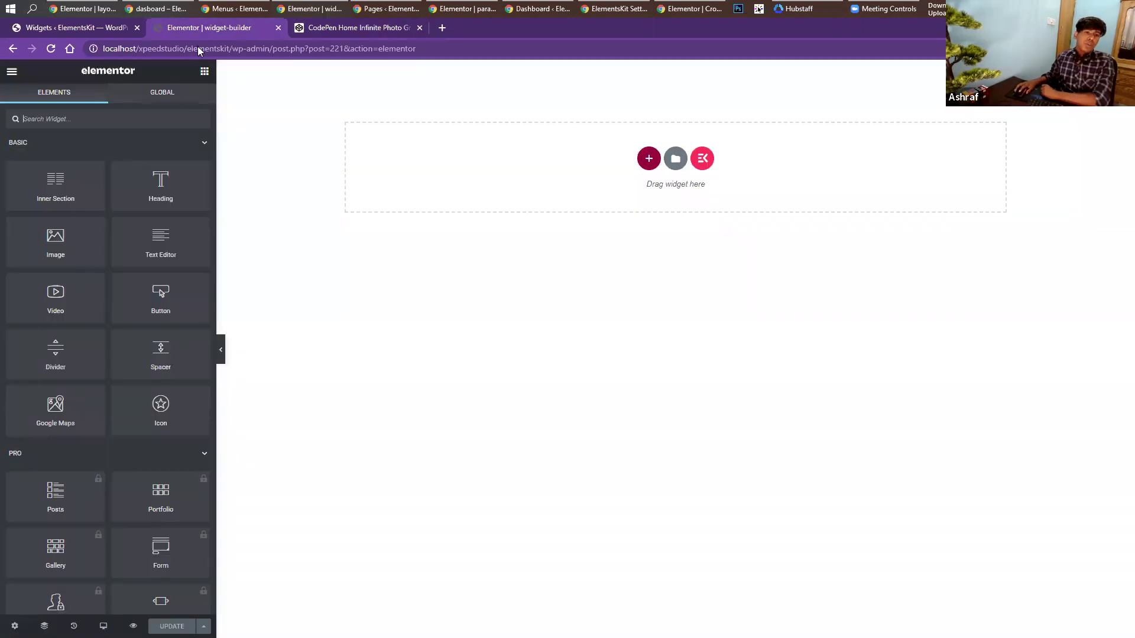
Open the ElementsKit settings in WordPress and view the Modules page, where Widget Builder can be enabled.
click(86, 32)
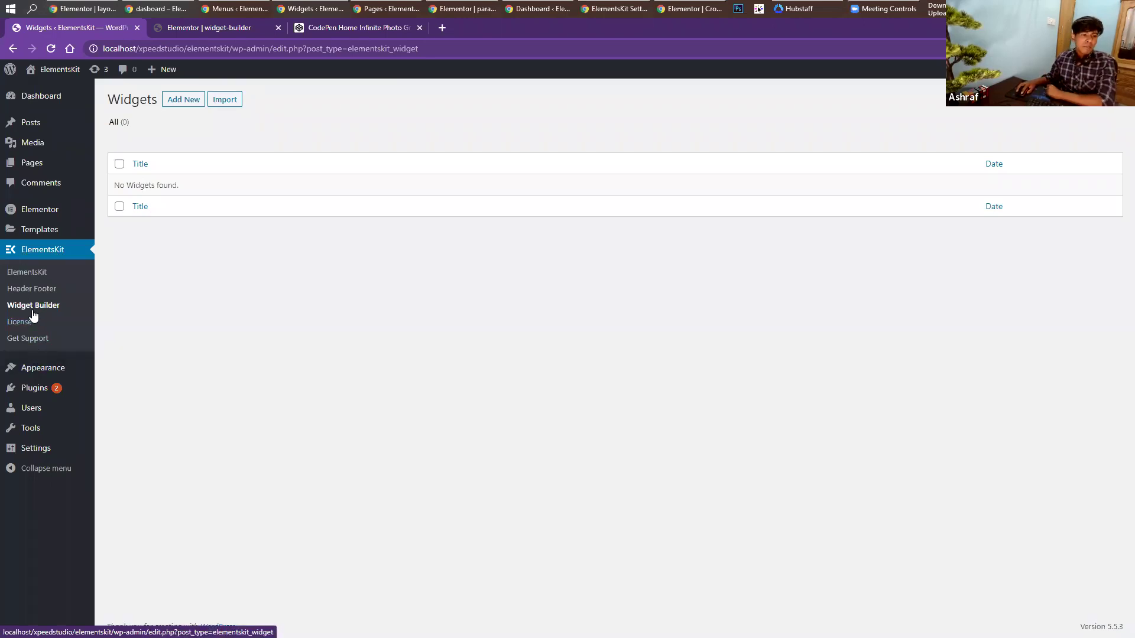
click(33, 274)
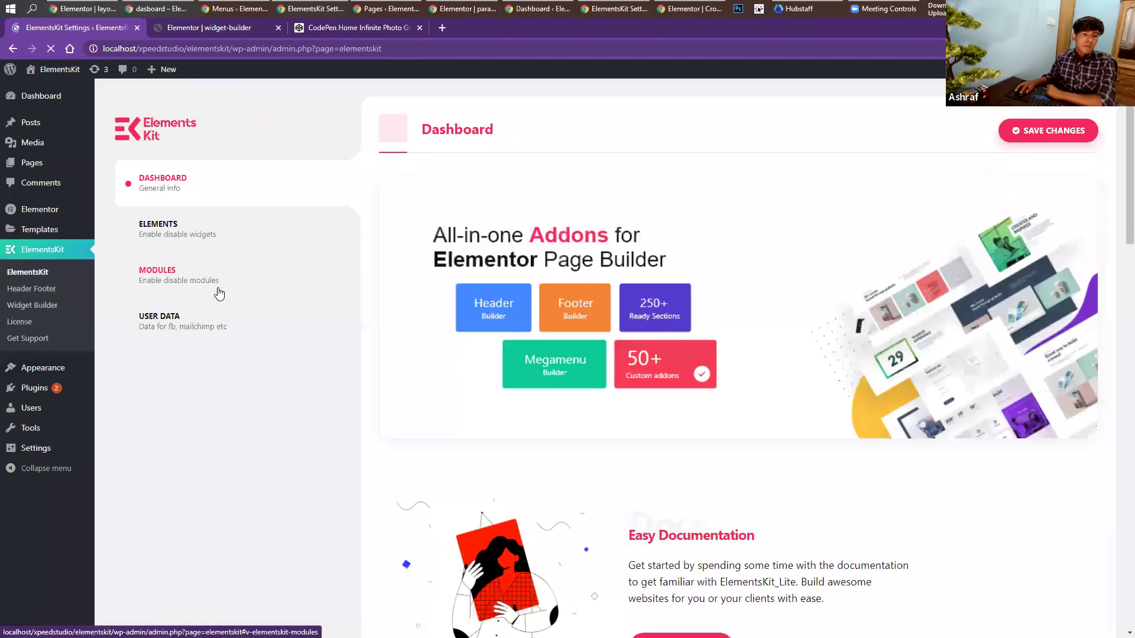
click(219, 294)
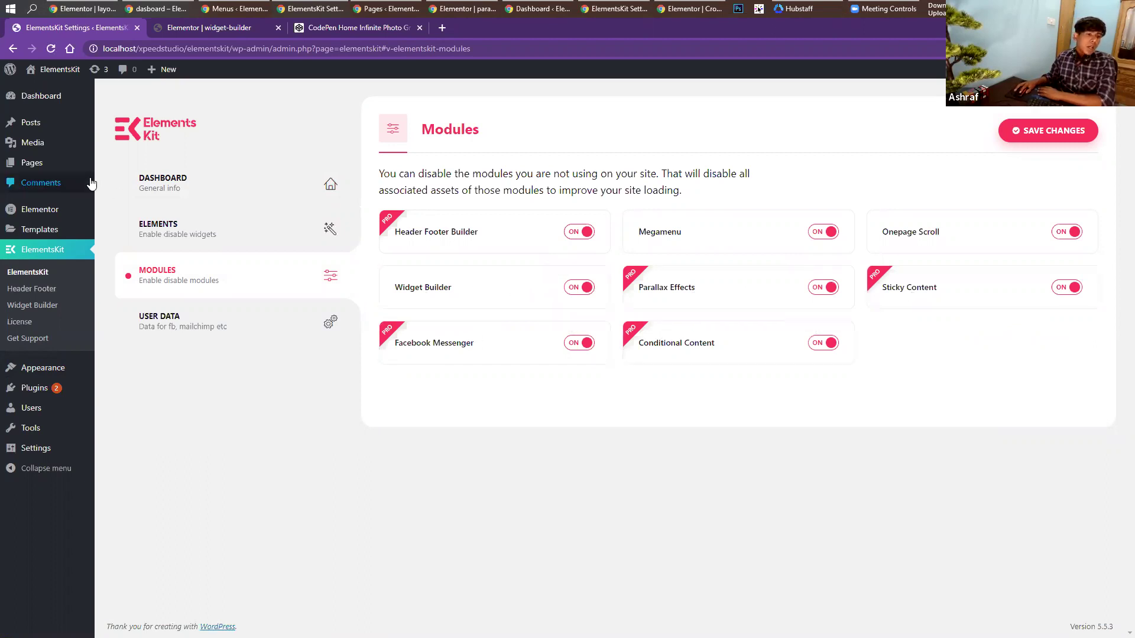
Create a new widget in the ElementsKit Widget Builder and paste the CodePen photo grid's HTML into its HTML code.
click(38, 309)
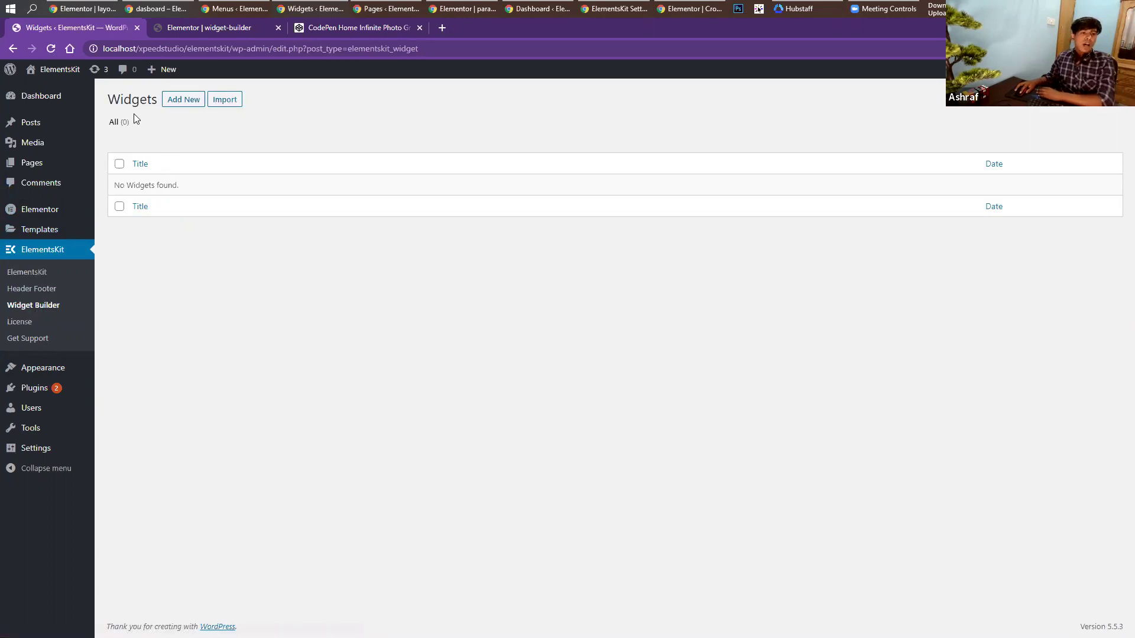
click(180, 104)
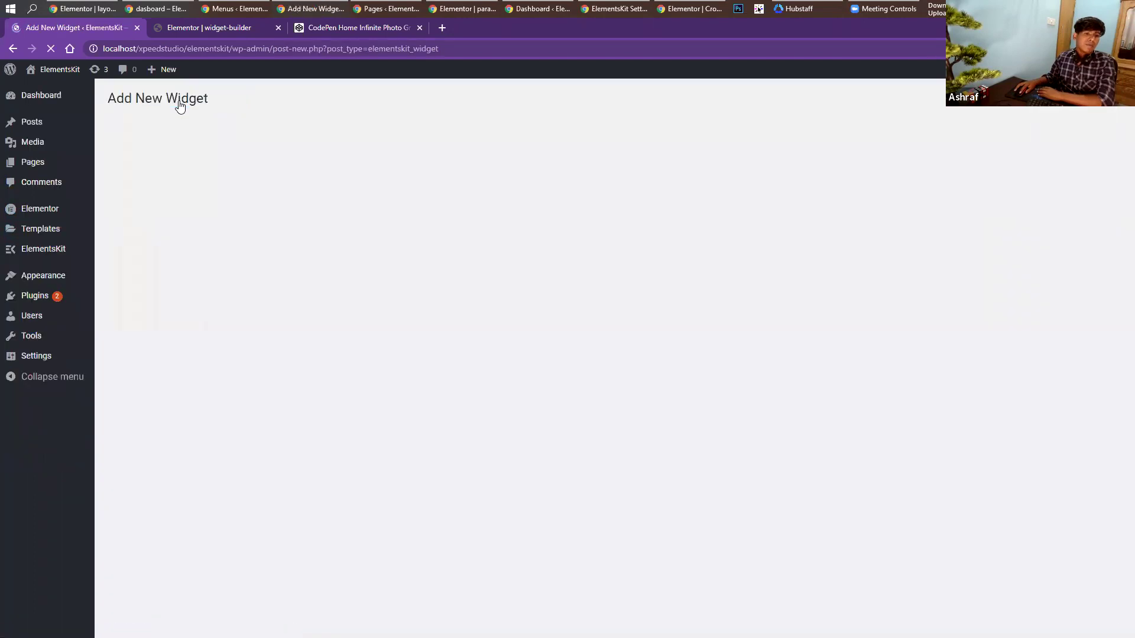
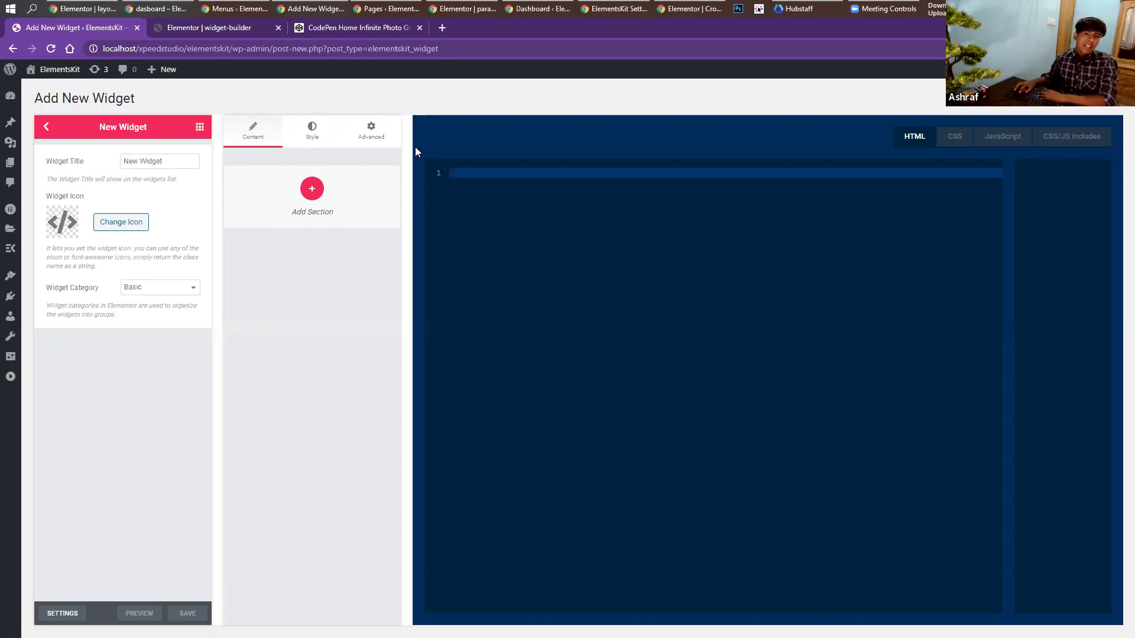
click(372, 35)
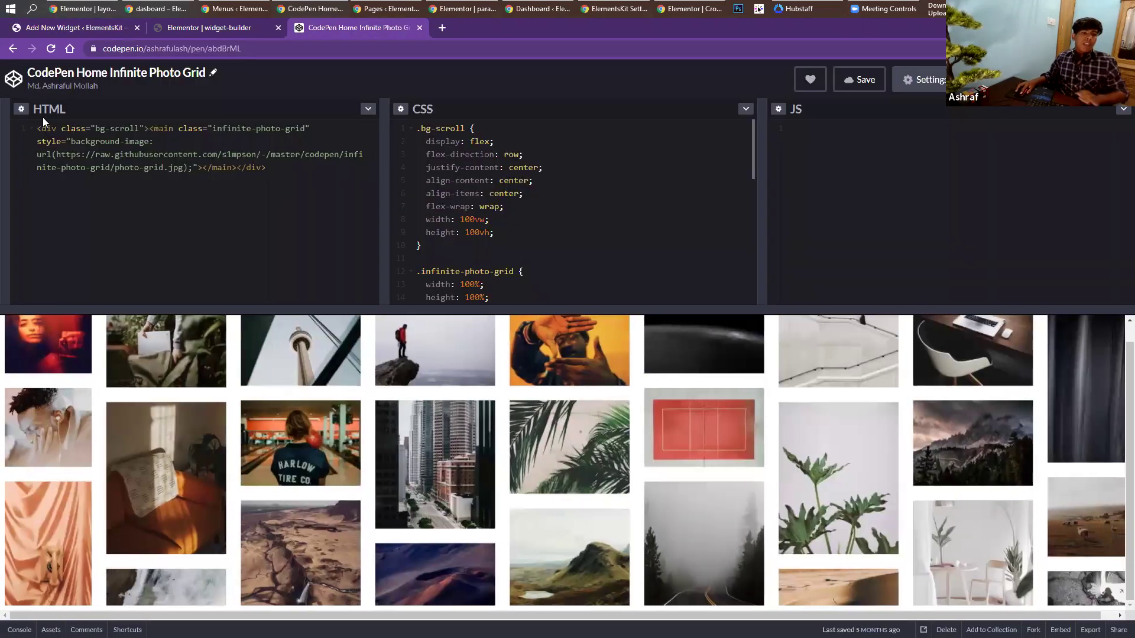
key(ctrl+a)
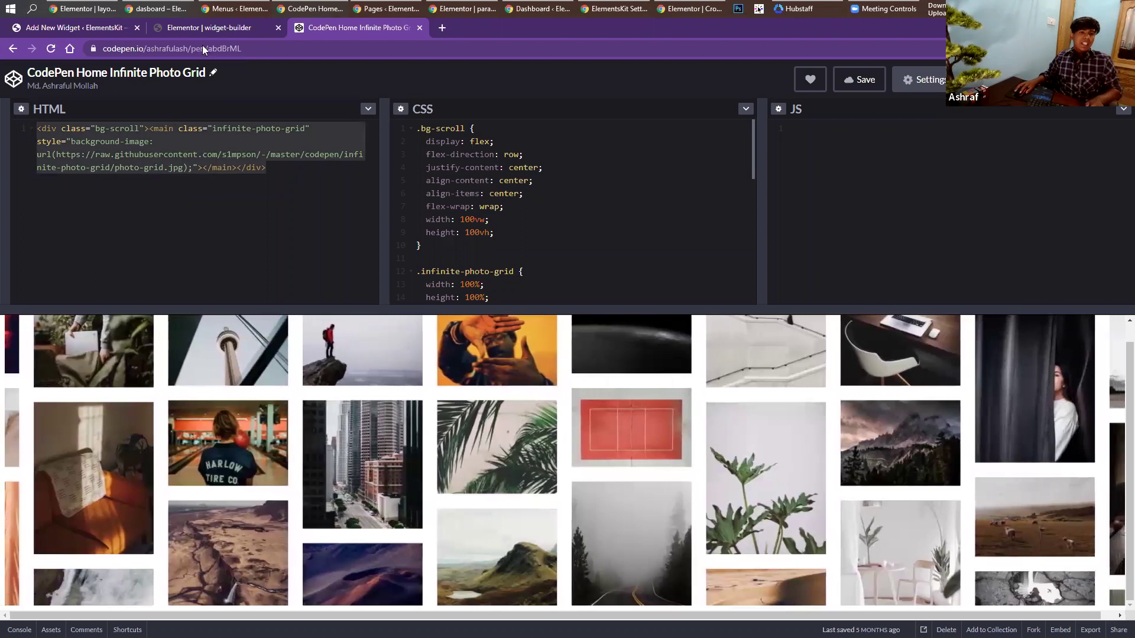
click(206, 28)
click(83, 27)
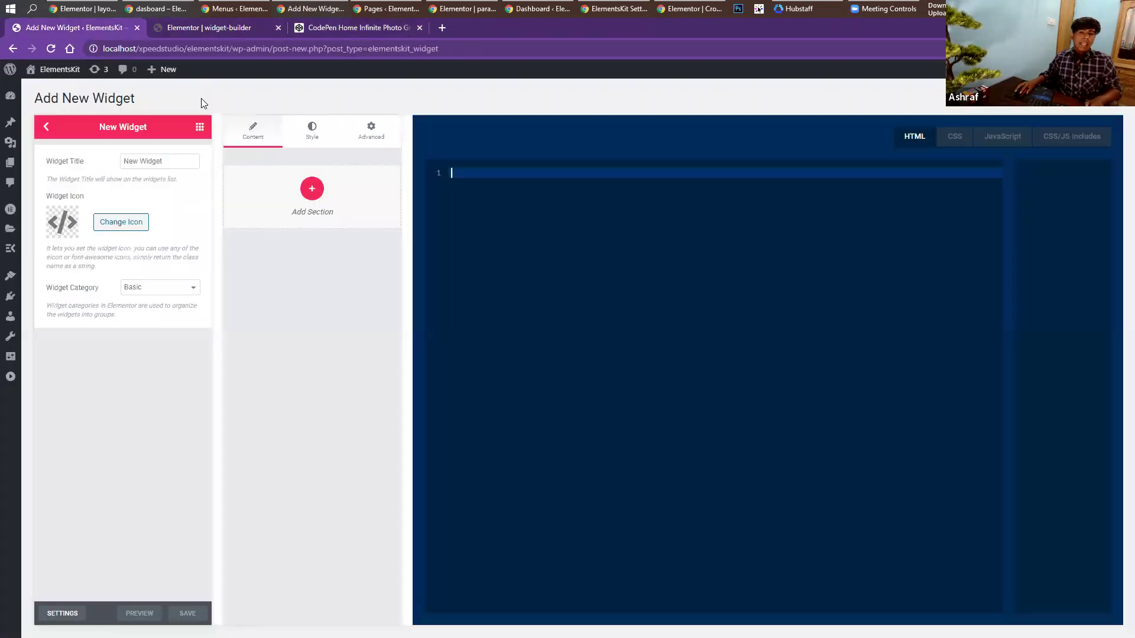
key(ctrl+v)
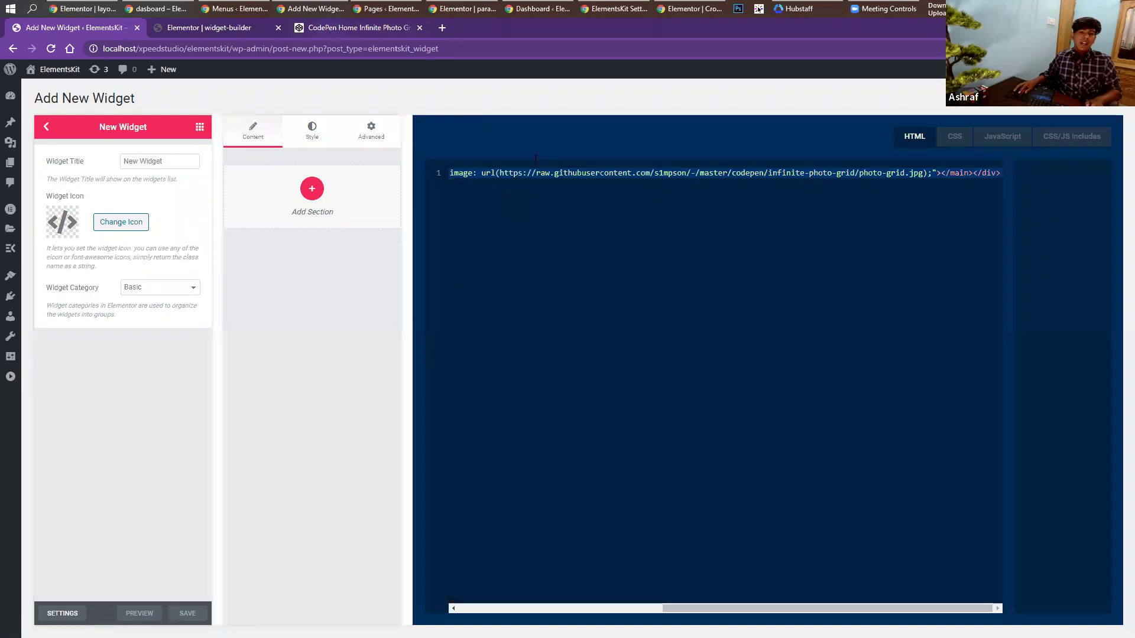
Copy the photo grid's CSS from CodePen and paste it into the new widget's CSS code.
key(ctrl+shift+Tab)
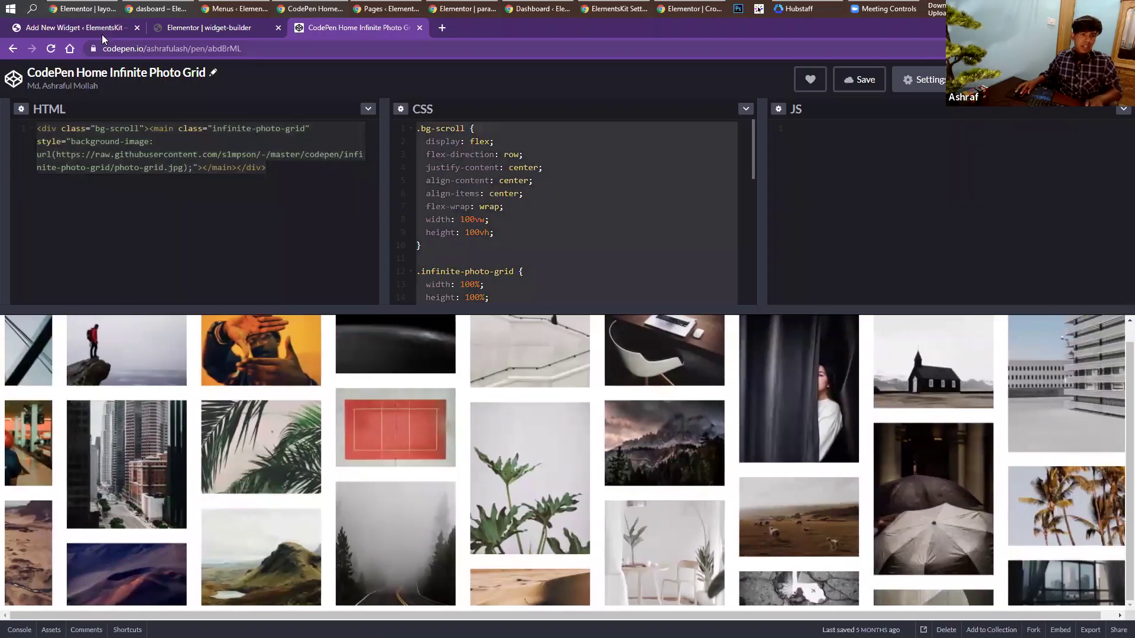
key(ctrl+Tab)
click(954, 136)
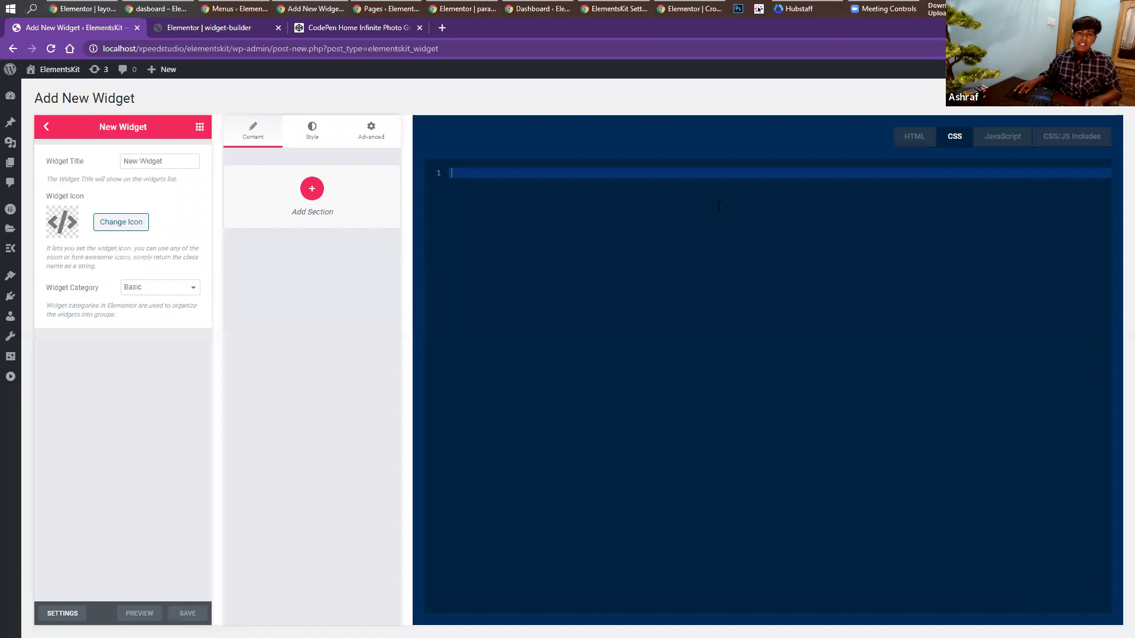
text(.bg-scroll {   display: flex;   flex-direction: row;   justify-content: center;   align-content: center;   align-items: center;   flex-wrap: wrap;   width: 100vw;   height: 100vh; }  .infinite-photo-grid {   width: 100%;   height: 100%;   max-height: 750px;    background-size: calc(4.84 * min(100vh, 750px)) min(100vh, 750px);   background-repeat: repeat-x;   animation: scroll 50s linear infinite;   will-change: background-position; }  @keyframes scroll {   from {     background-position: left calc(4.84 * min(100vh, 750px)) top 0px;   }   to {     background-position: left 0px top 0px;   } })
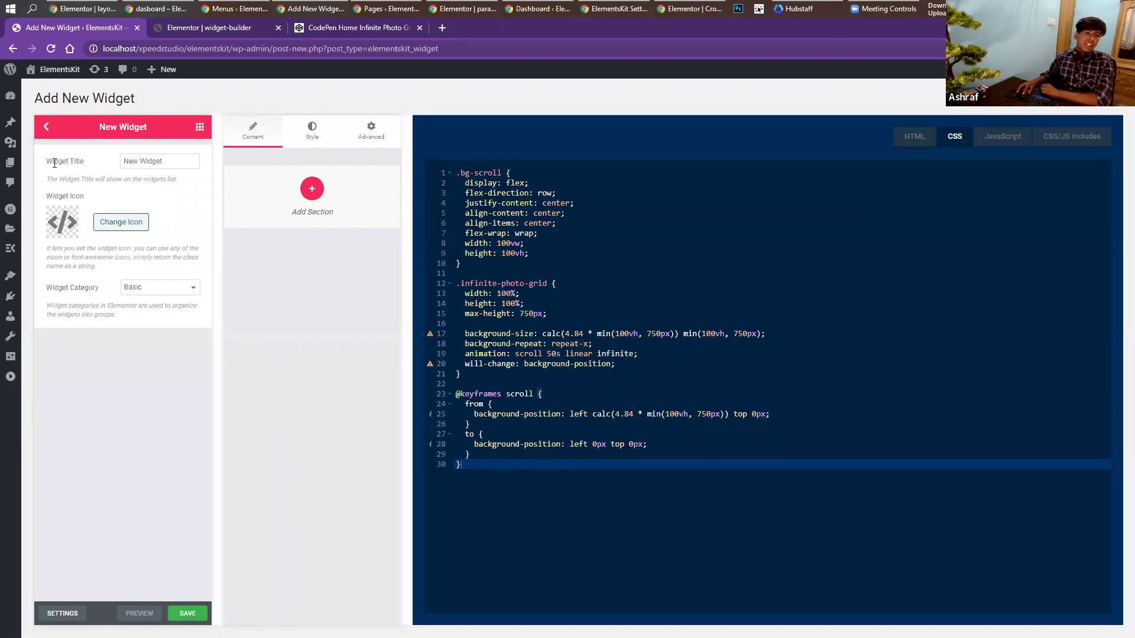
Set the widget title to "Infinite grid".
click(104, 168)
key(ctrl+a)
key(BackSpace)
text(In)
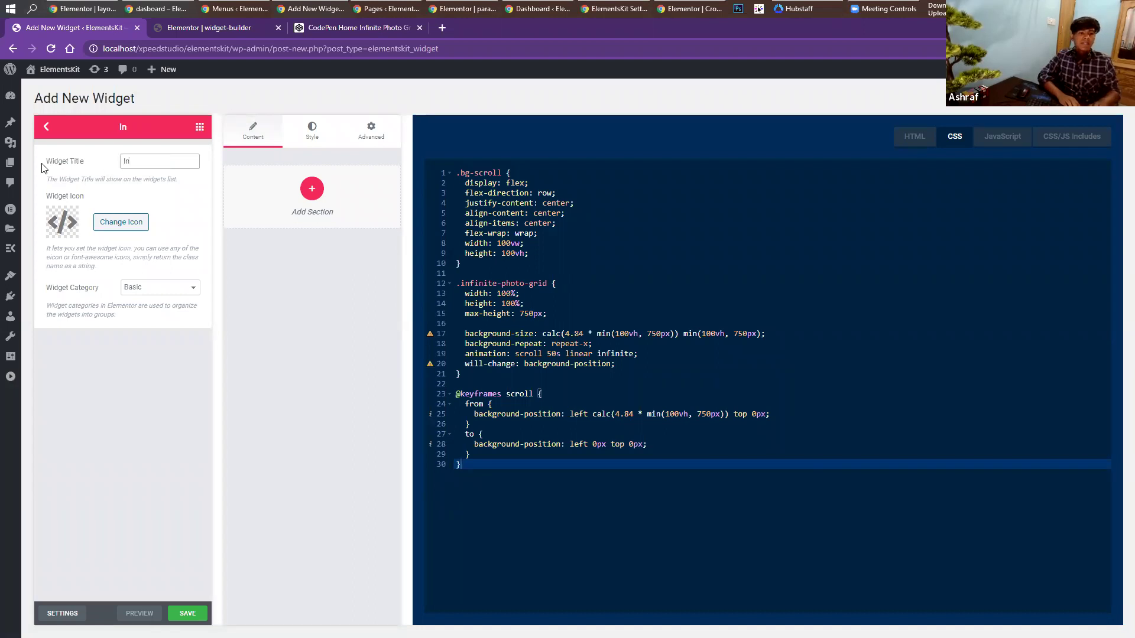
text(finte)
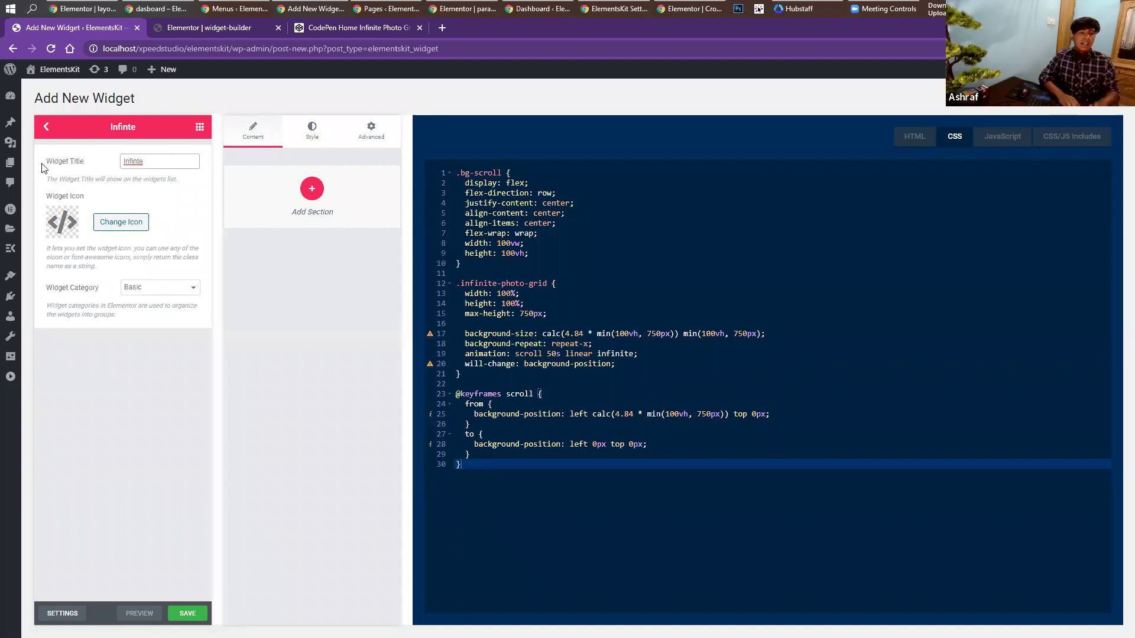
key(BackSpace)
key(BackSpace)
text(ite g)
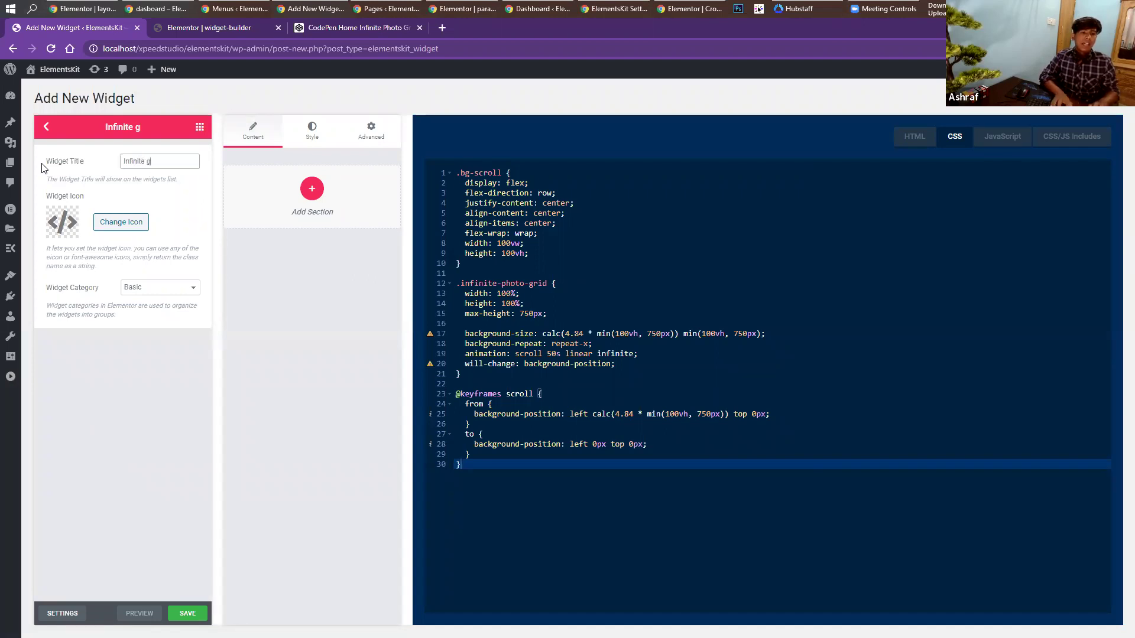
text(rid)
Search the icon library for "image" and set the stacked images icon as the widget's icon.
click(121, 222)
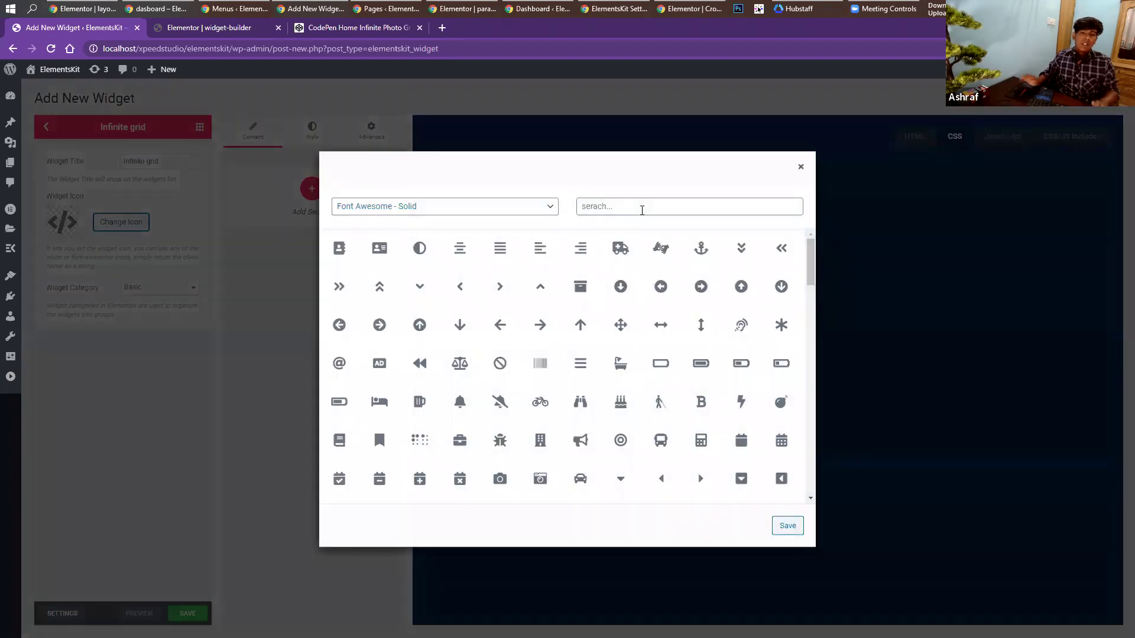
click(642, 208)
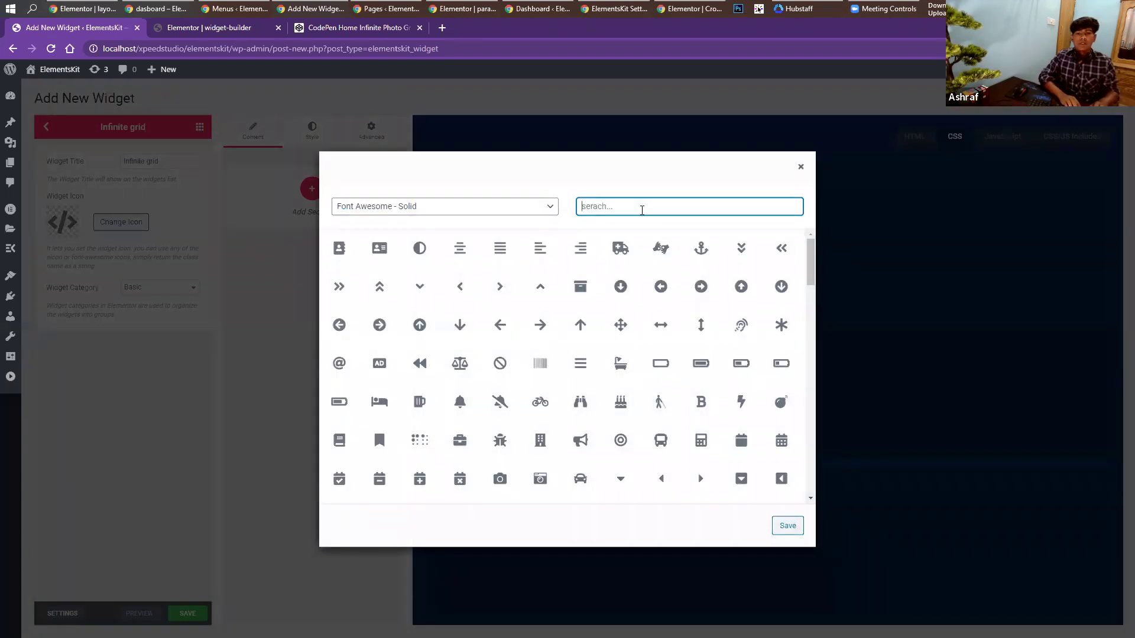
text(image)
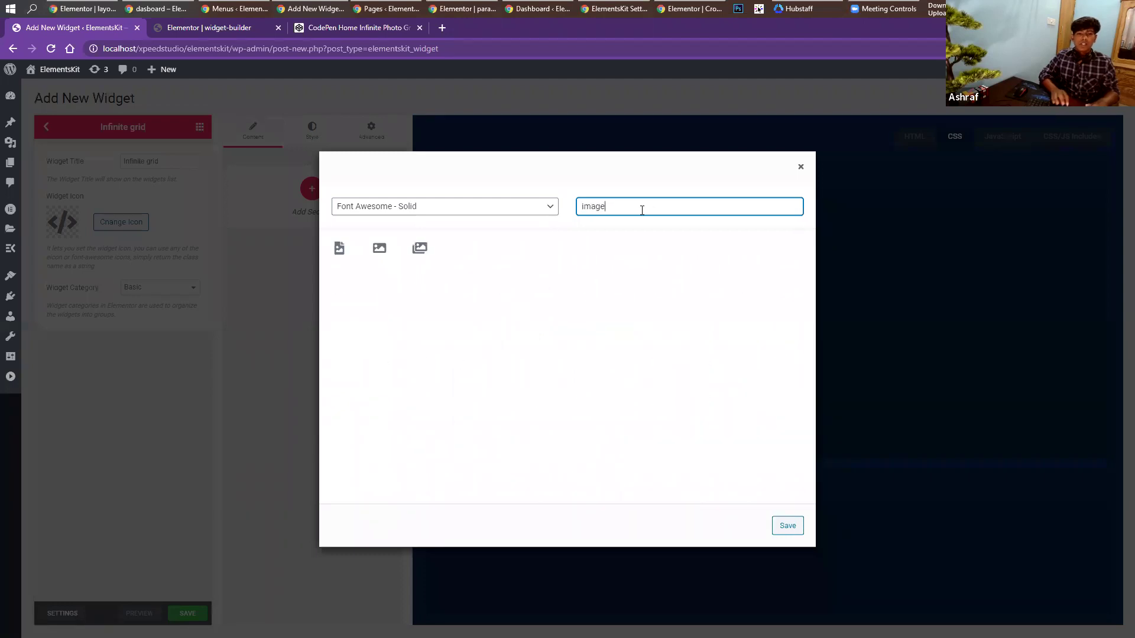
click(419, 248)
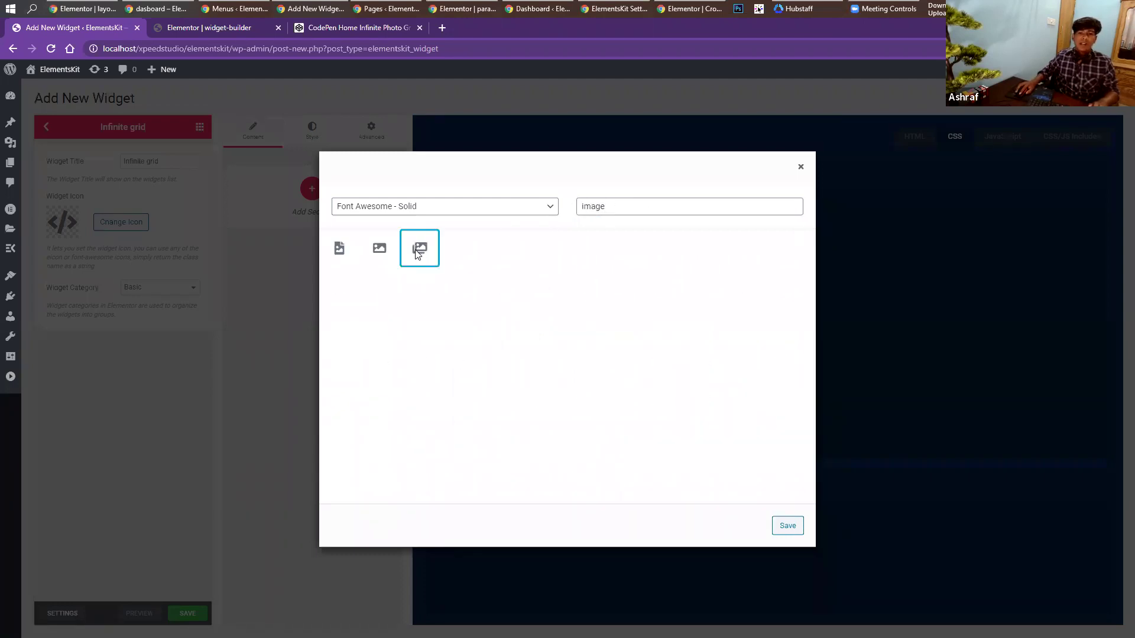
click(773, 524)
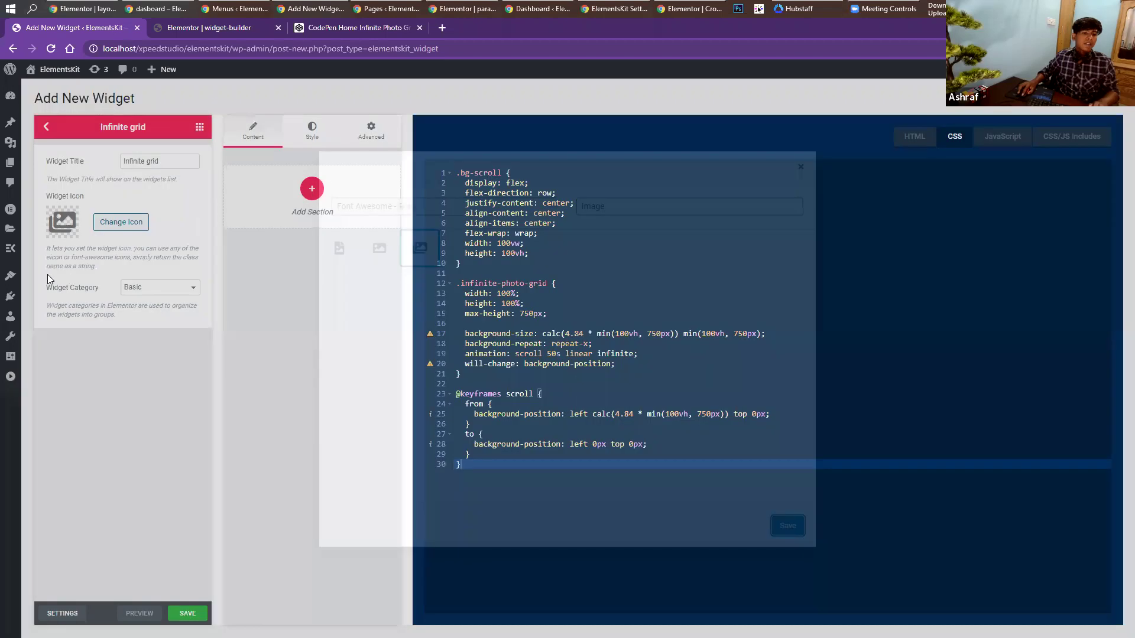
Set the widget category to Site and save the Infinite grid widget.
click(139, 288)
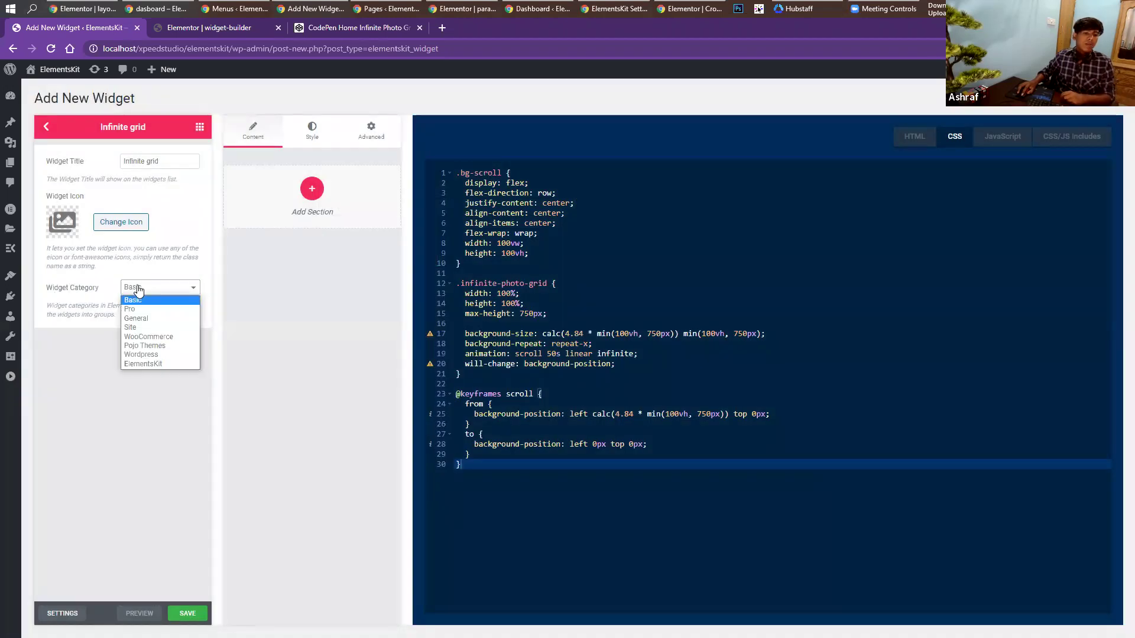
click(135, 329)
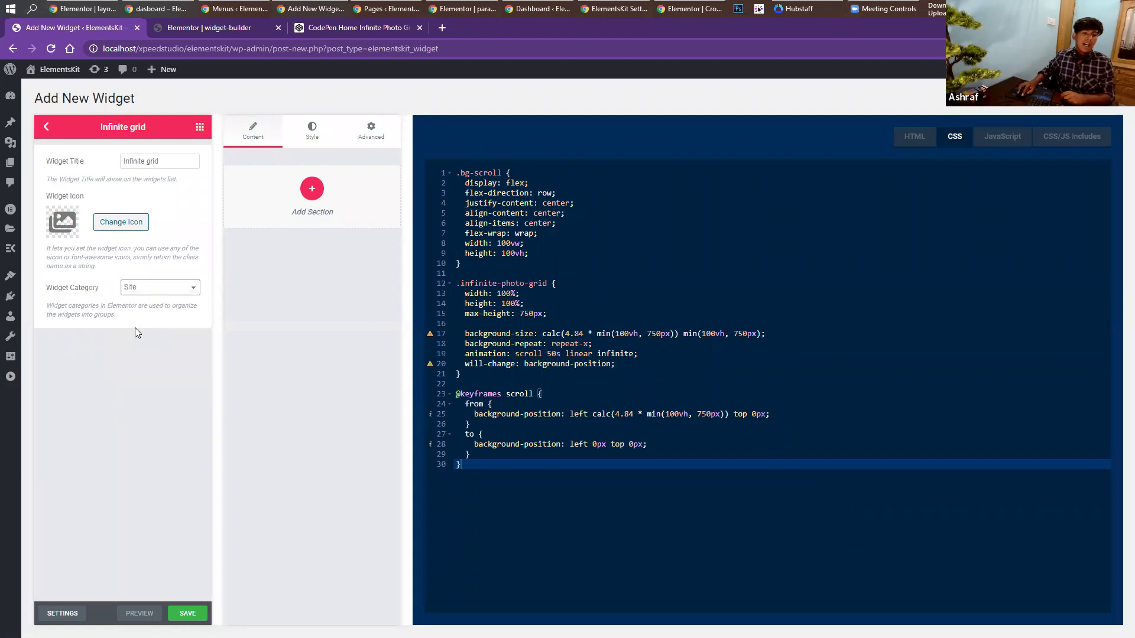
click(187, 613)
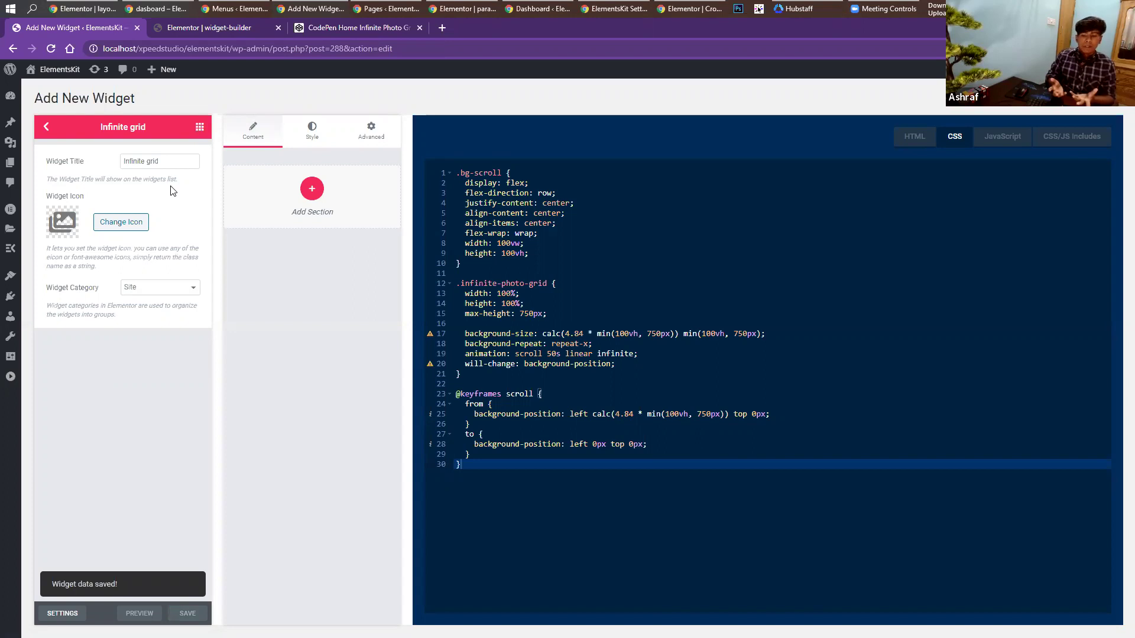
Reload the Elementor widget-builder page, search the widgets for "inf", and add the Infinite grid widget to the canvas.
click(230, 27)
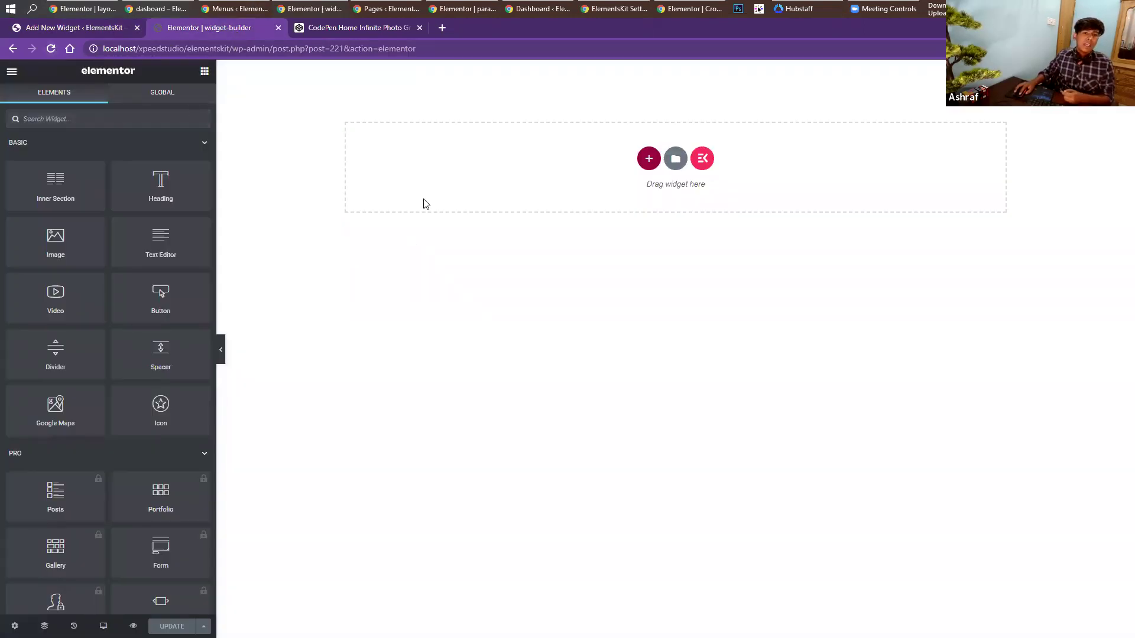
click(52, 50)
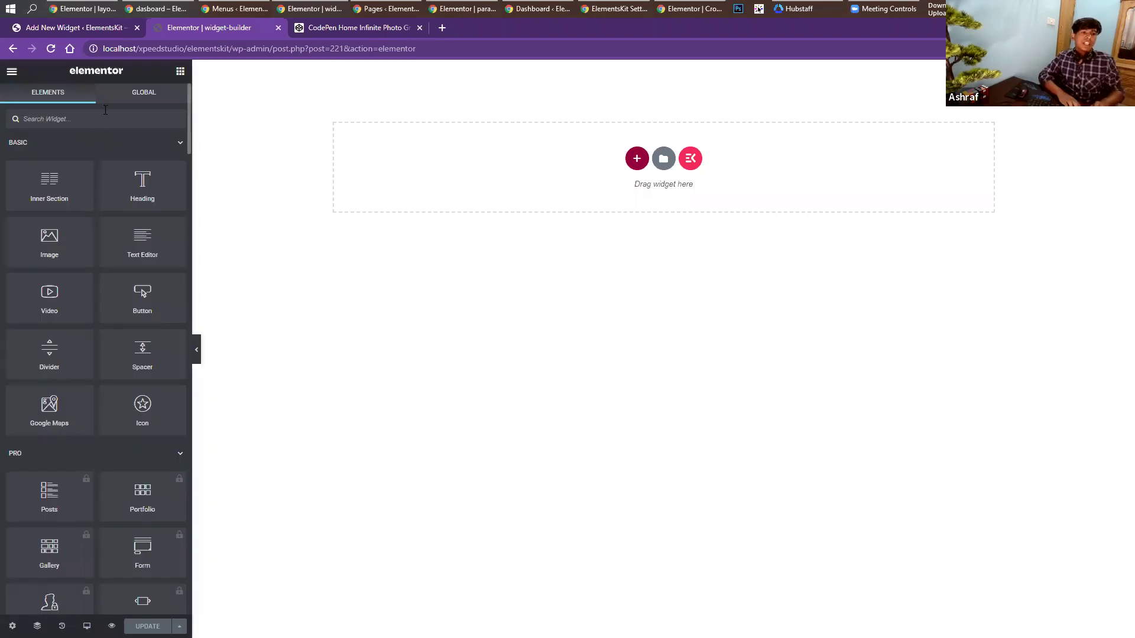
text(int)
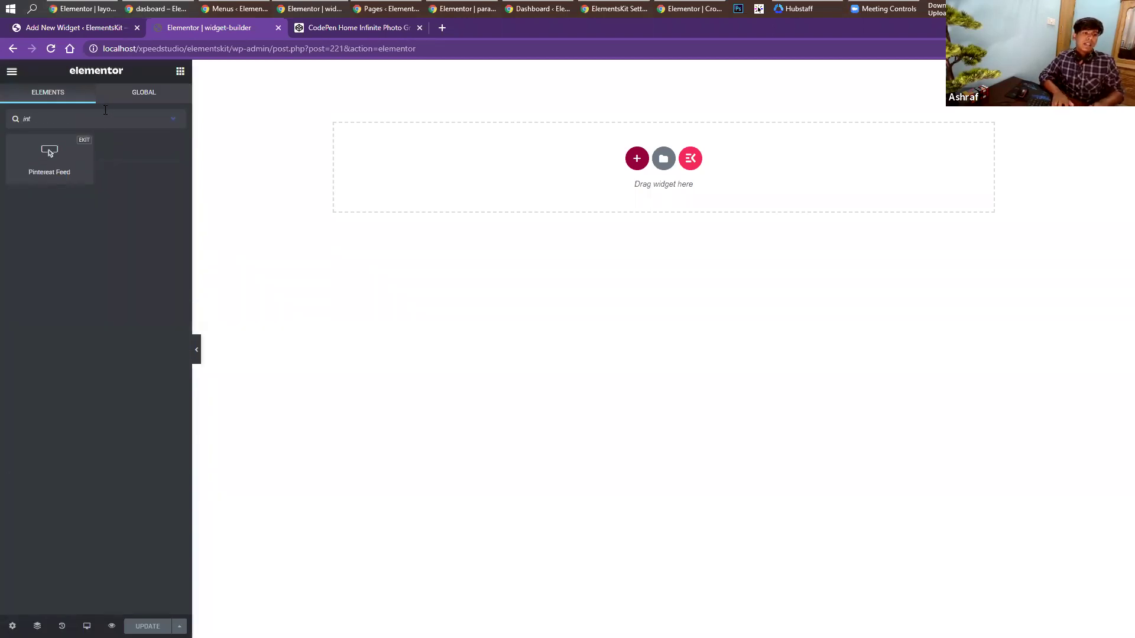
key(BackSpace)
text(f)
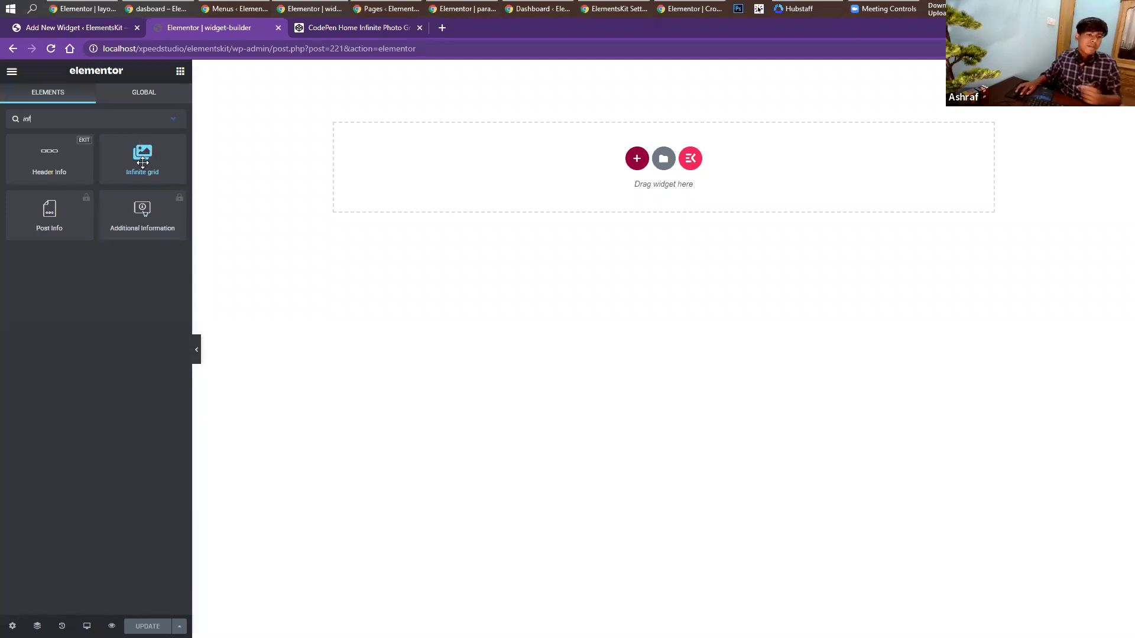
drag(138, 168, 565, 176)
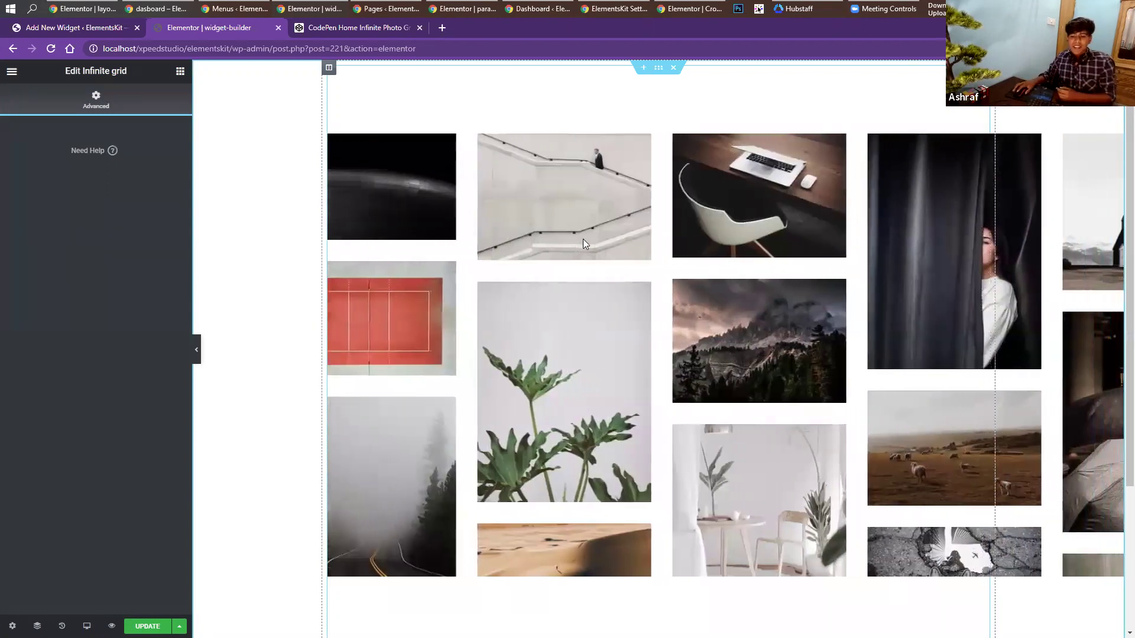
Set the content width of the section holding the photo grid to Full Width and select the Infinite grid widget.
click(658, 69)
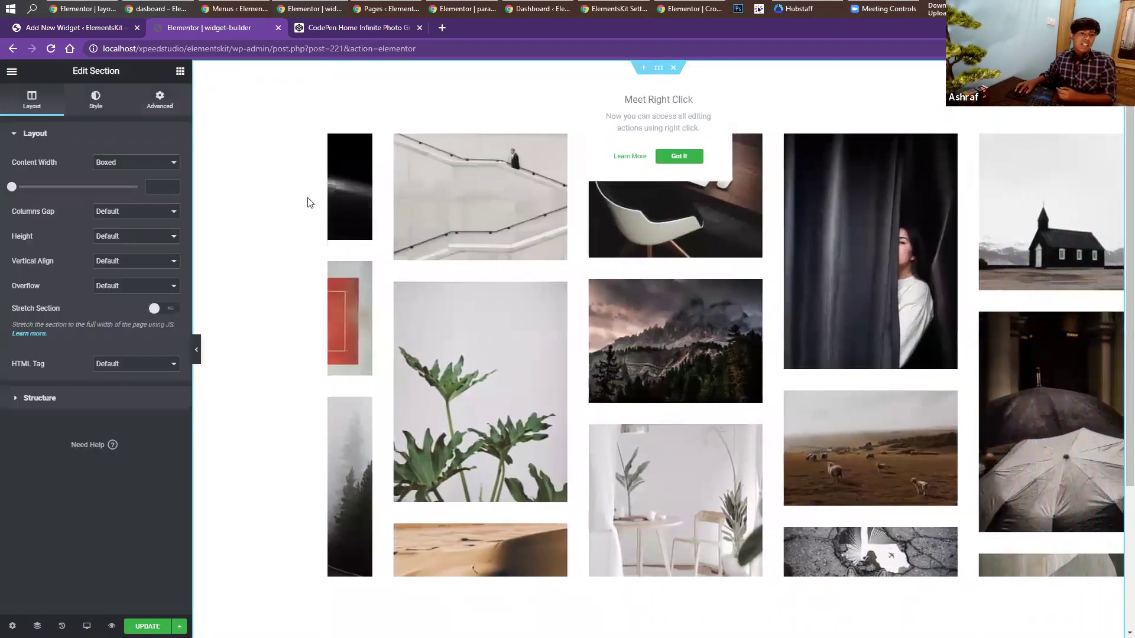
click(116, 162)
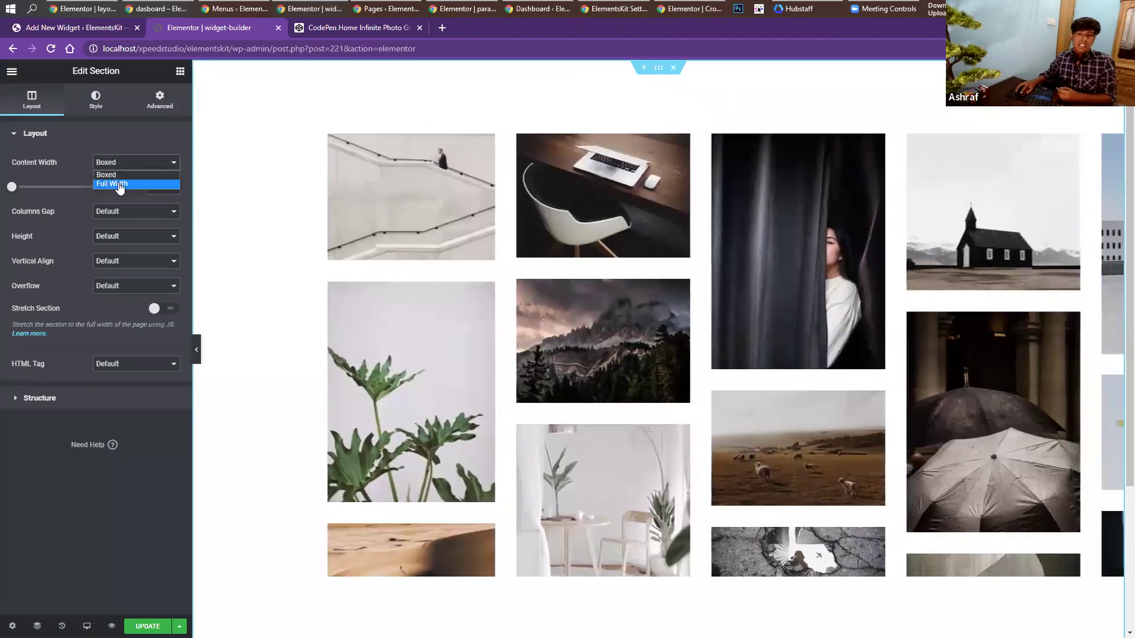
click(118, 183)
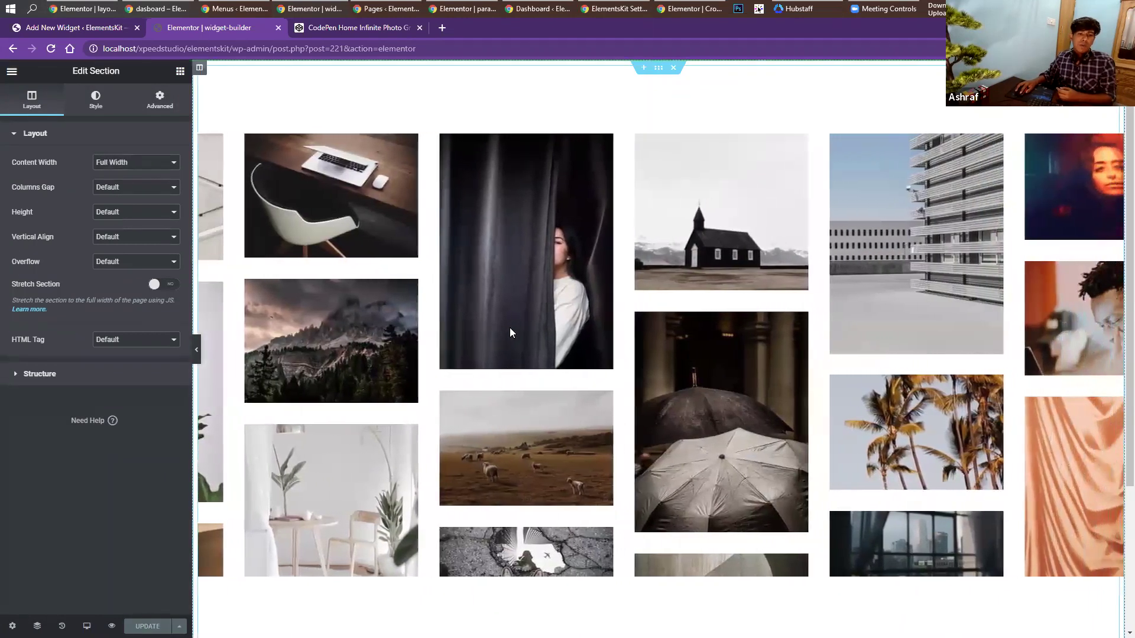
click(510, 331)
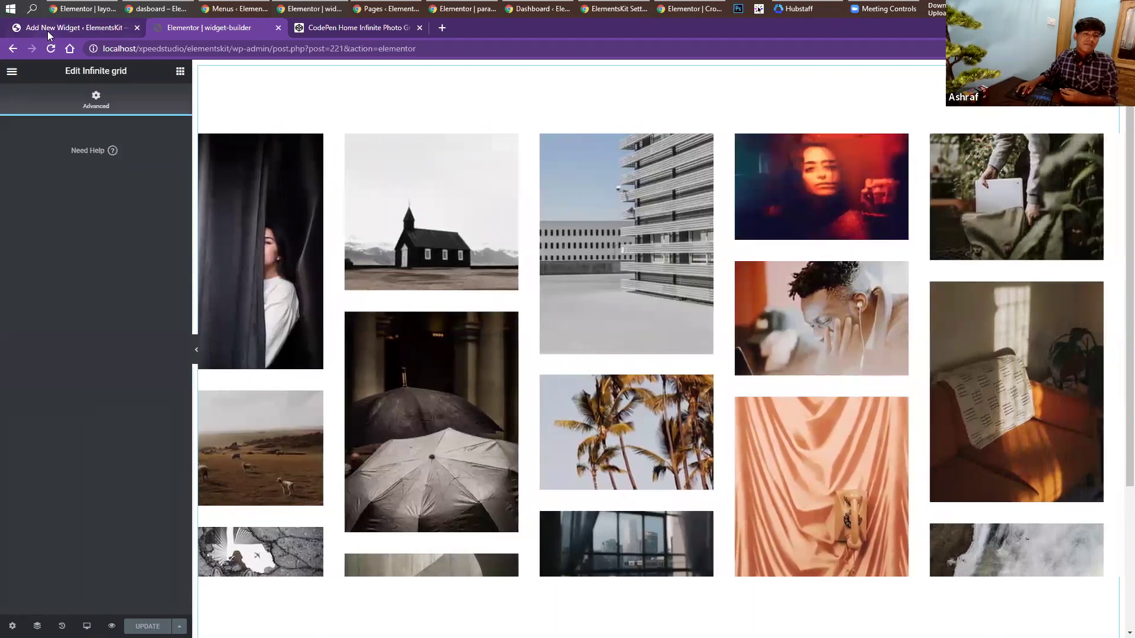
Return to the widget builder's HTML code, search the controls for "url", and add a URL control to the widget's content area.
click(47, 30)
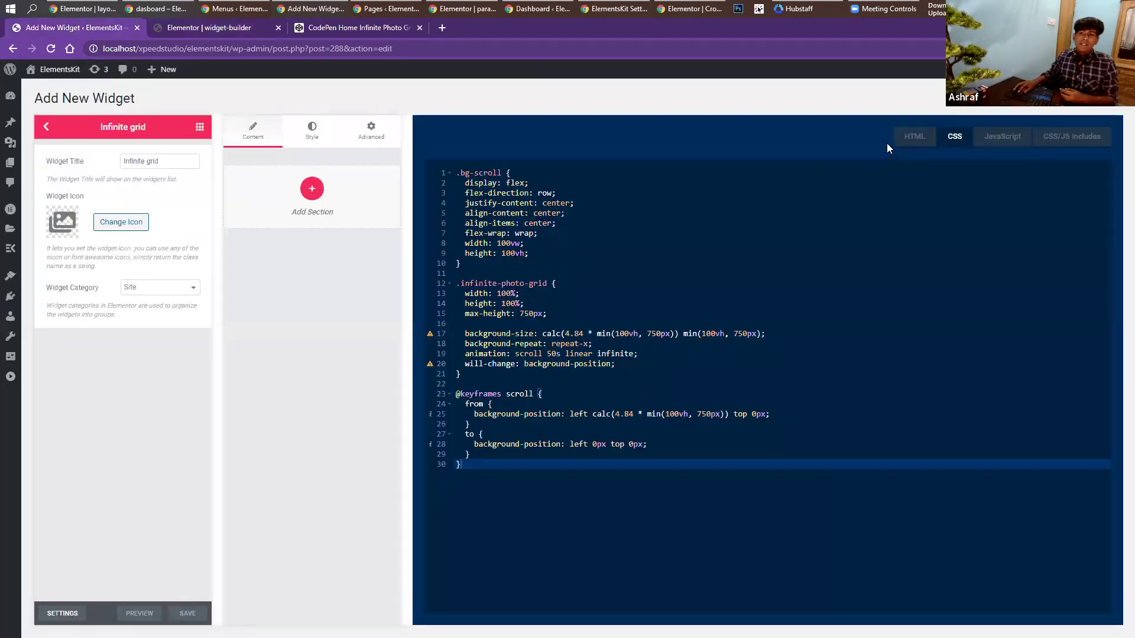
click(914, 137)
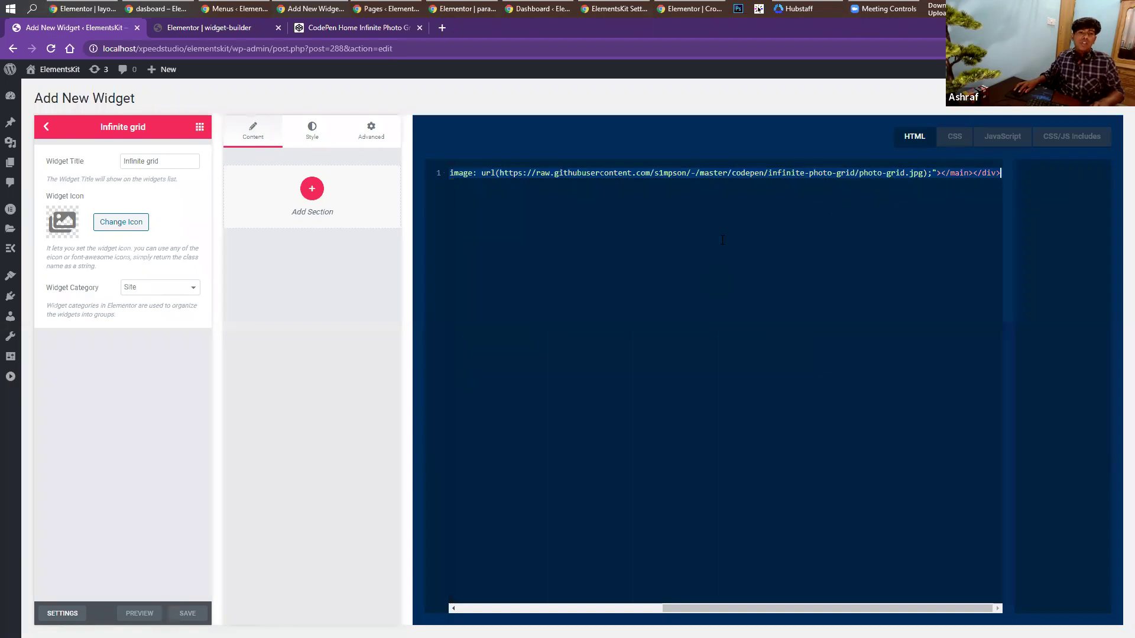
click(199, 128)
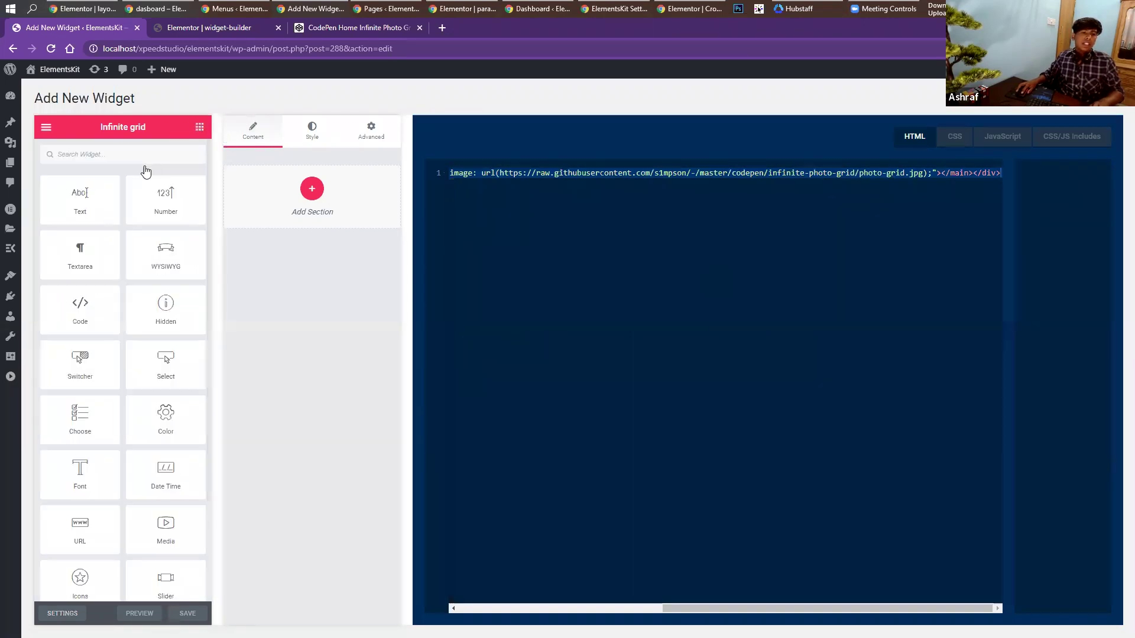
text(url)
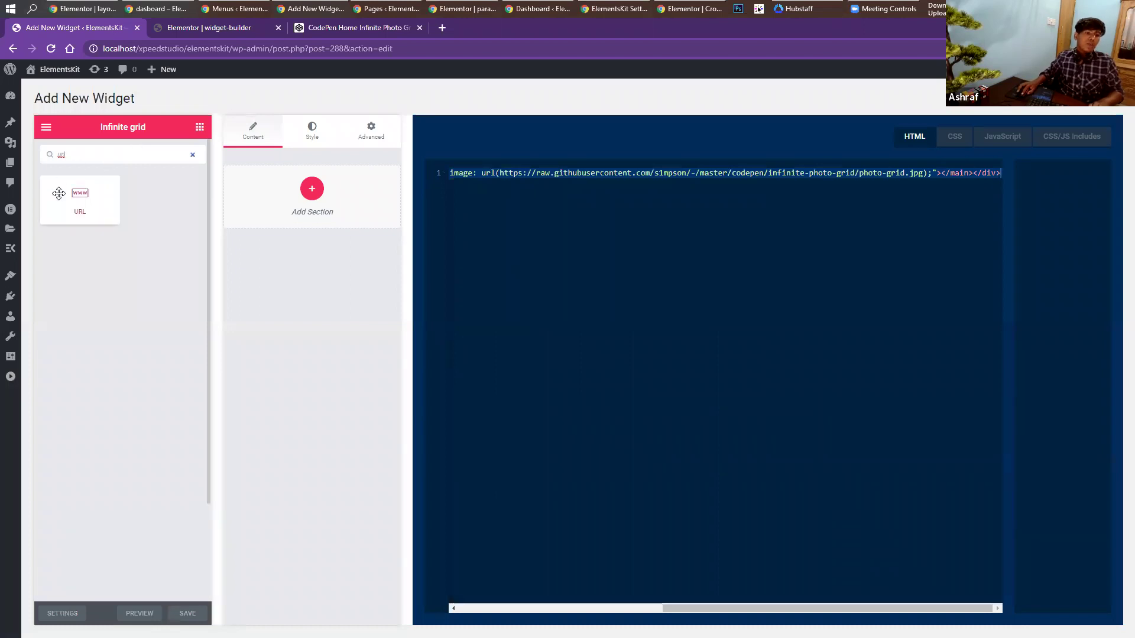
drag(58, 193, 282, 190)
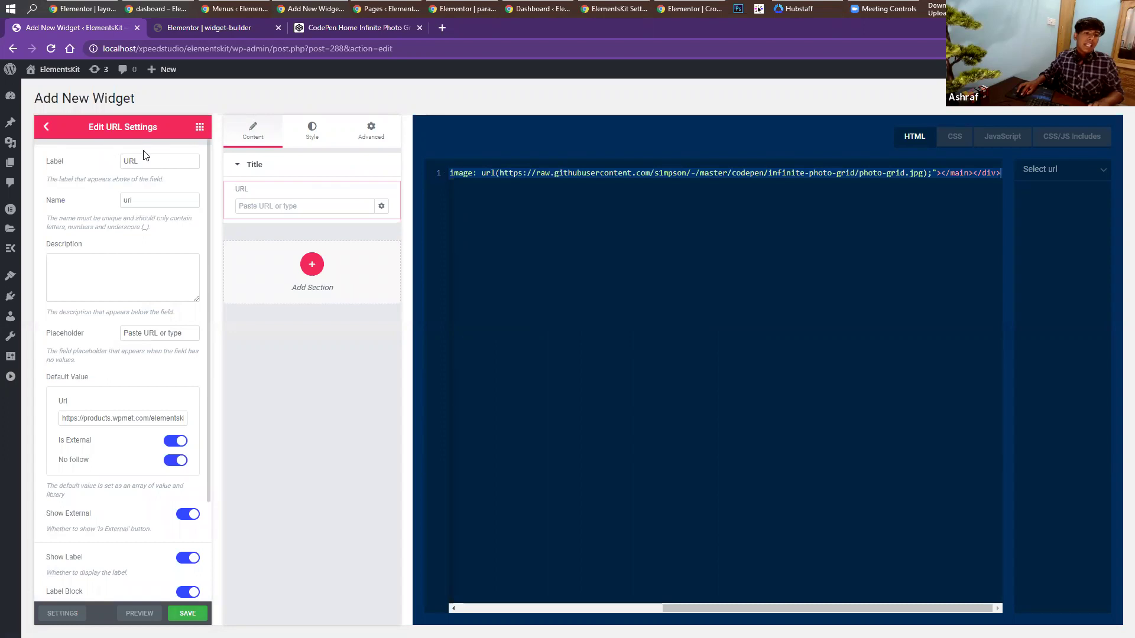
Set the URL control's name to "main".
click(142, 199)
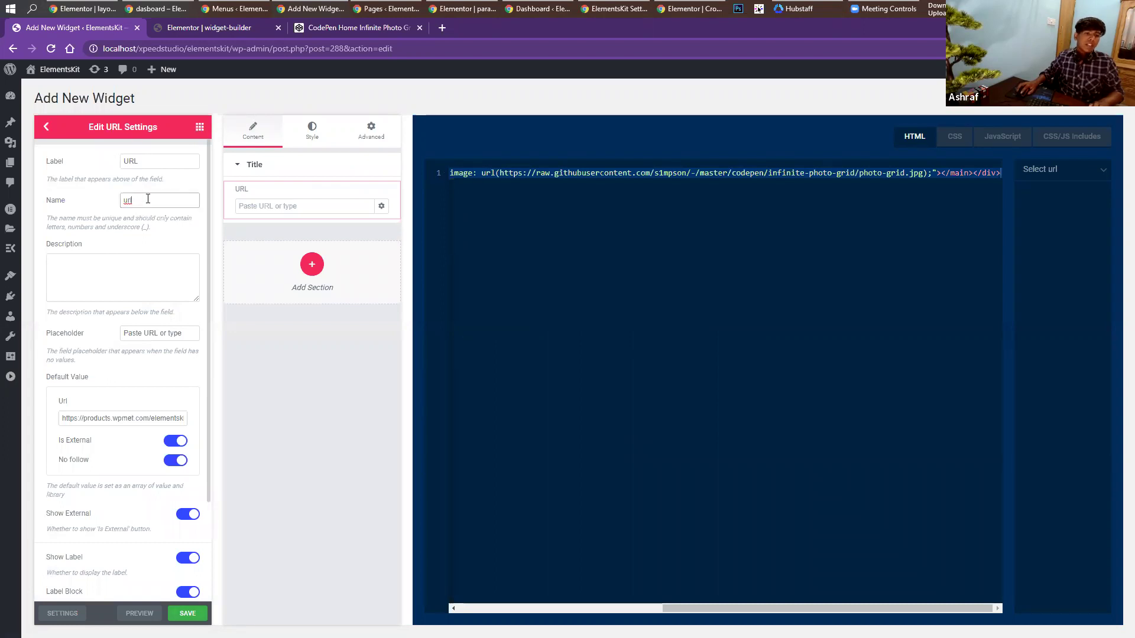
text(_)
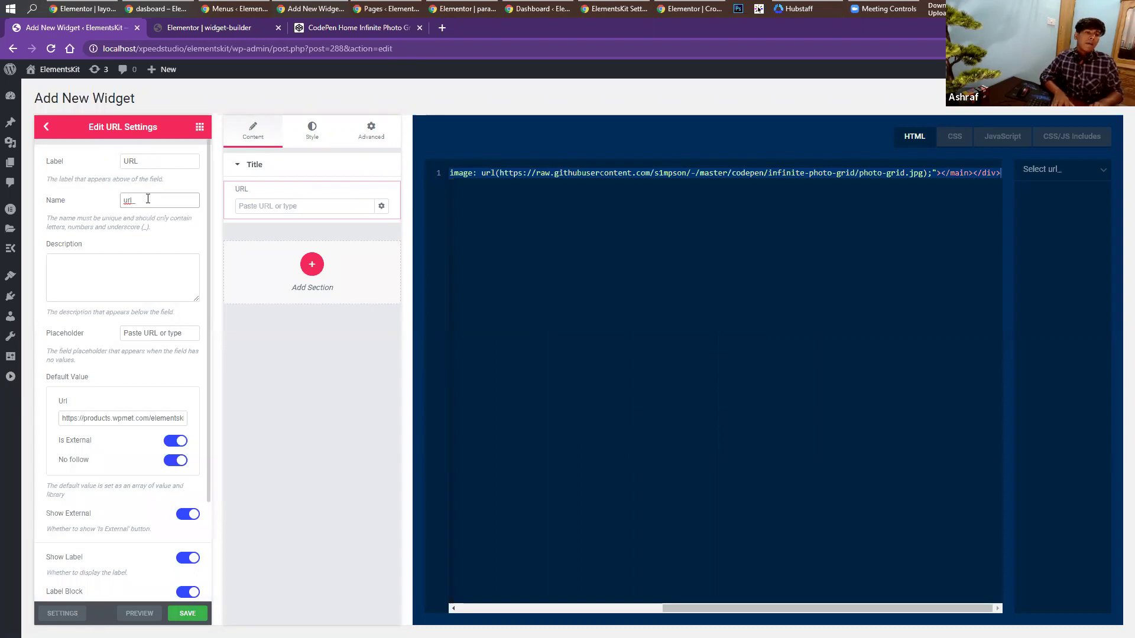
key(BackSpace)
text(main)
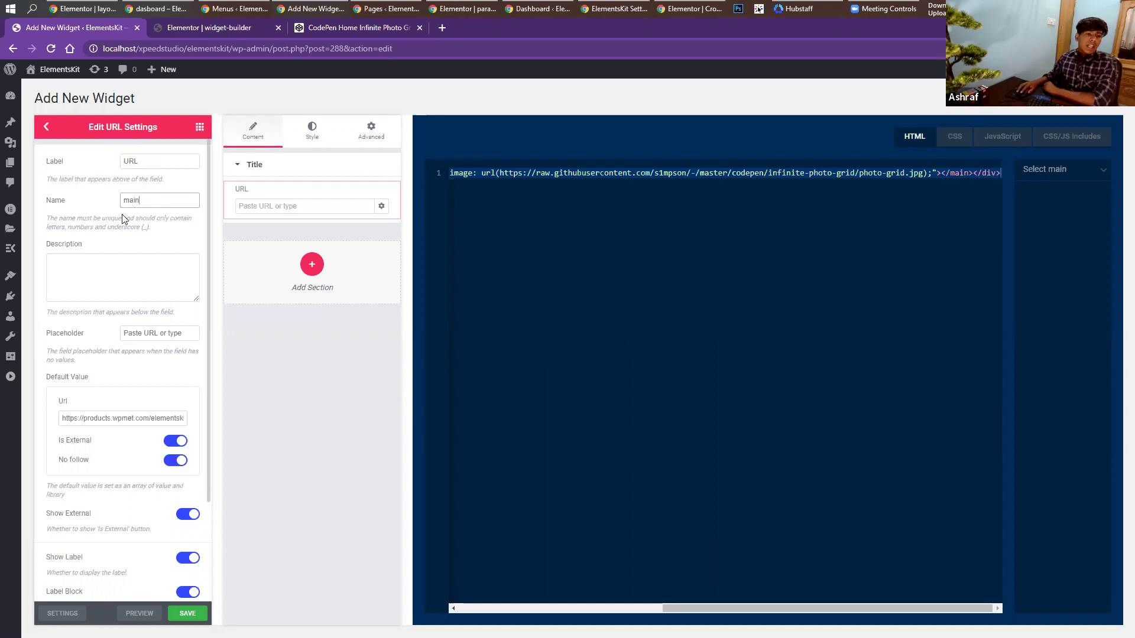
Cut the photo-grid.jpg address out of url() in the HTML and paste it as the URL control's default value, replacing the existing address.
scroll(99, 346, down, 2)
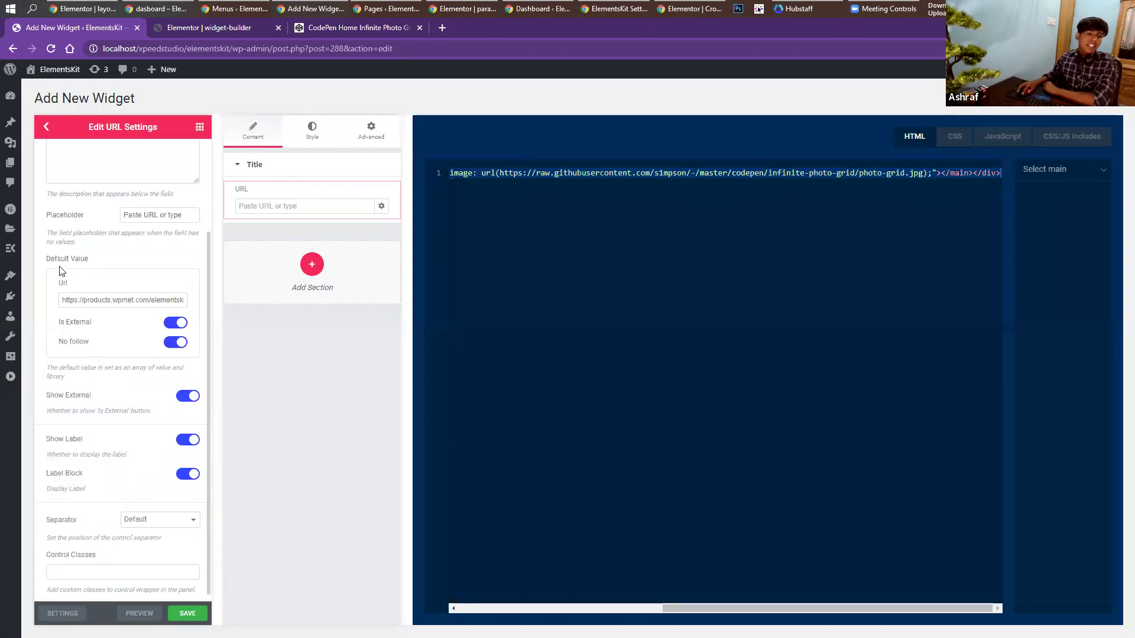
click(498, 172)
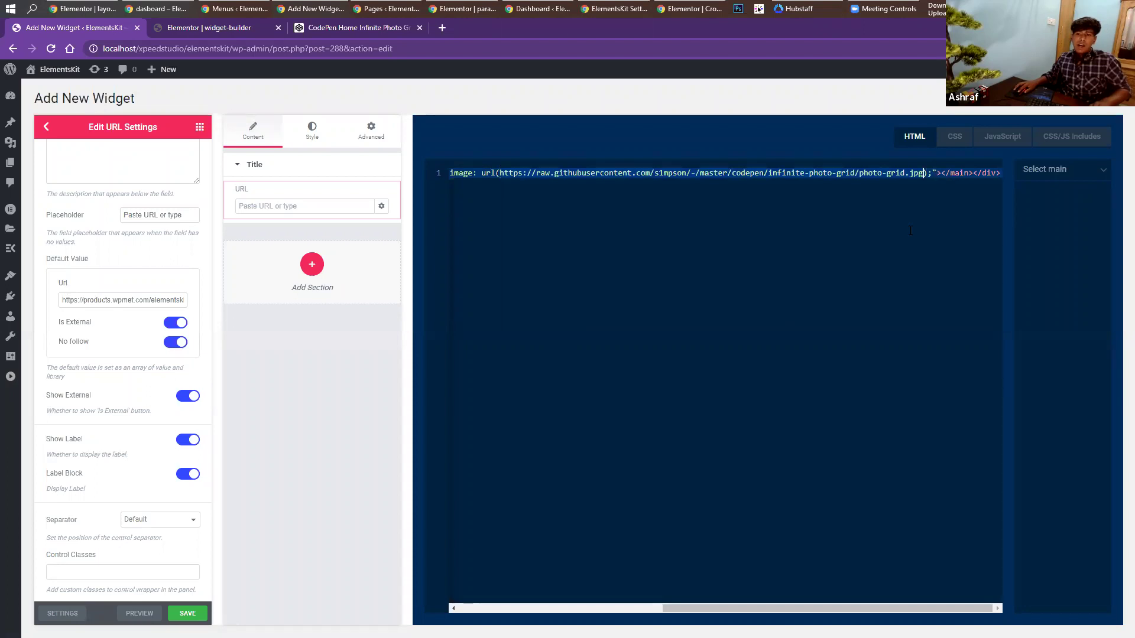
key(BackSpace)
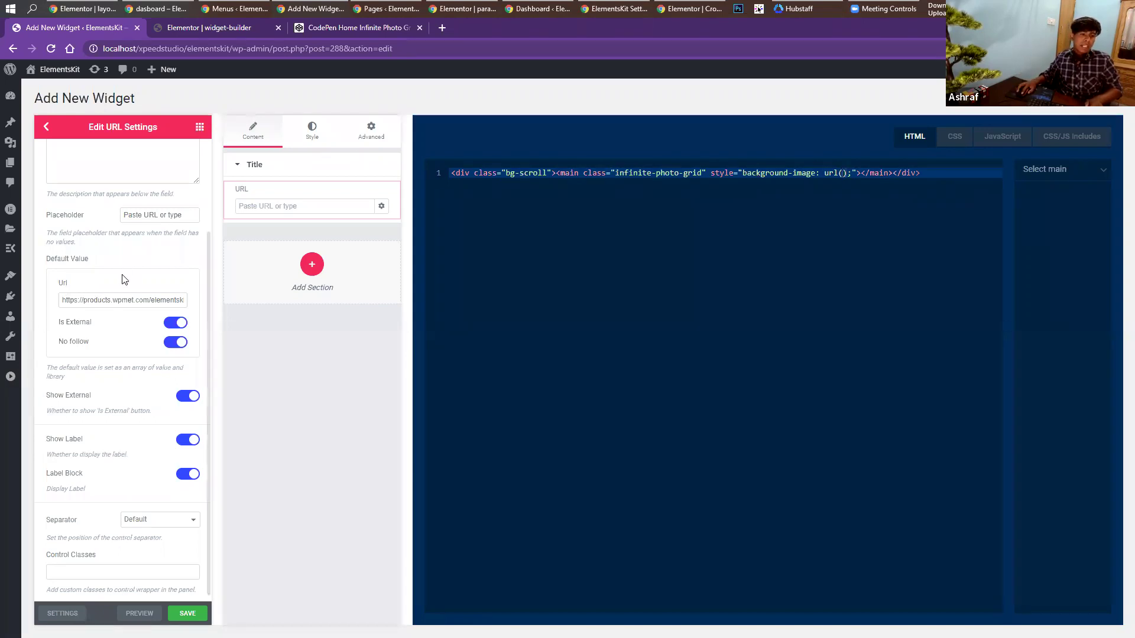
triple_click(113, 300)
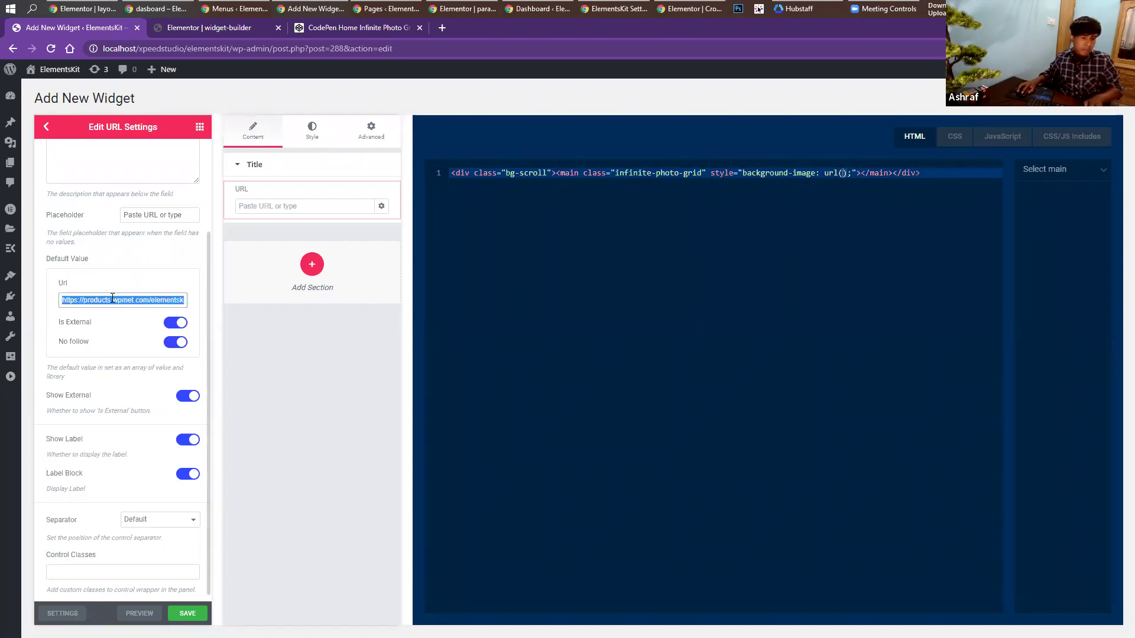
key(End)
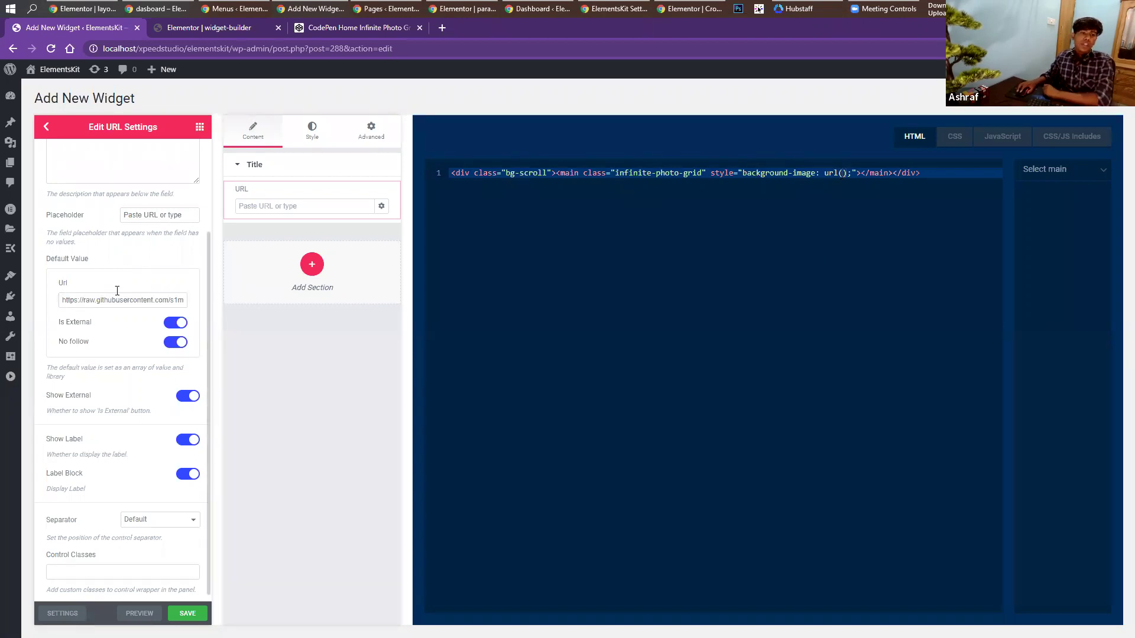
scroll(121, 264, up, 2)
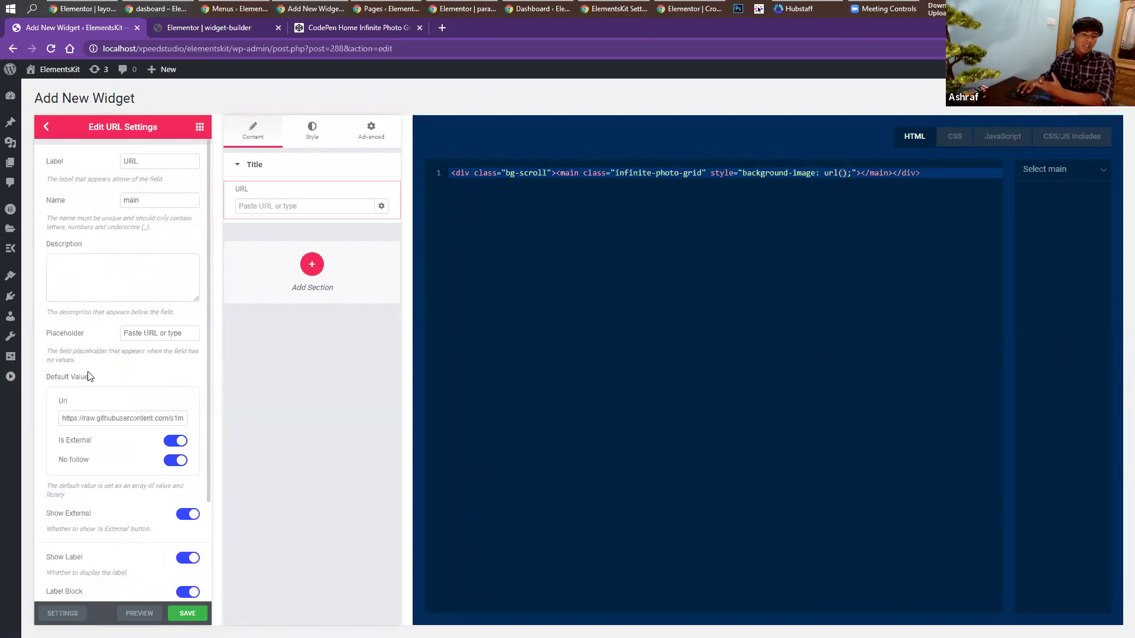
drag(84, 418, 152, 418)
Insert the {{main.url}} variable between the background-image url() parentheses in the HTML and save the widget.
click(754, 310)
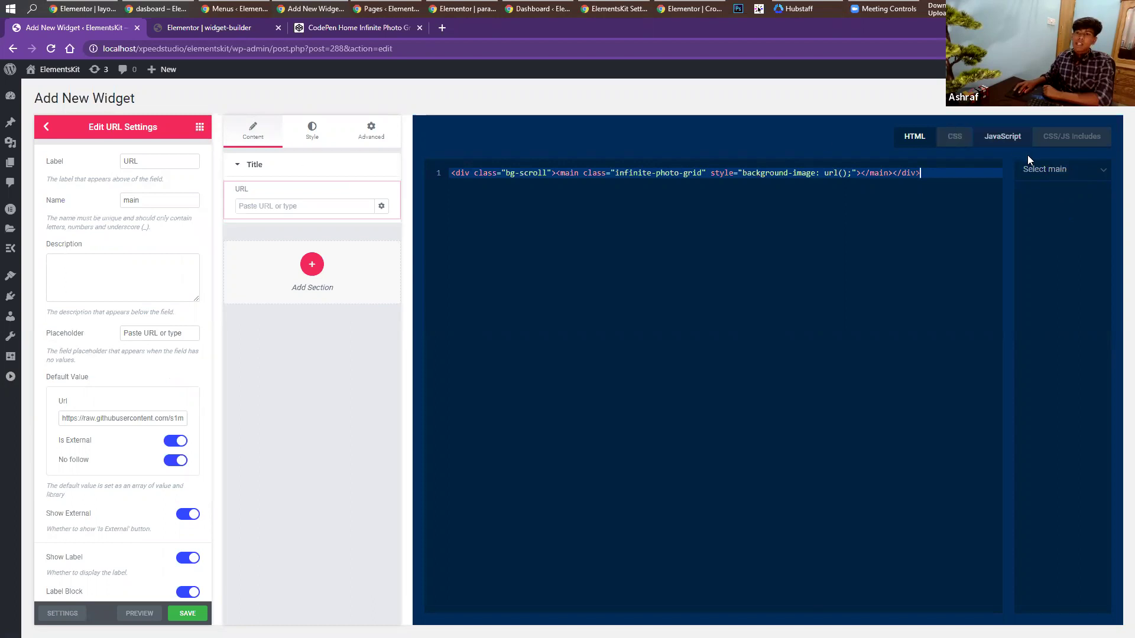
click(1040, 170)
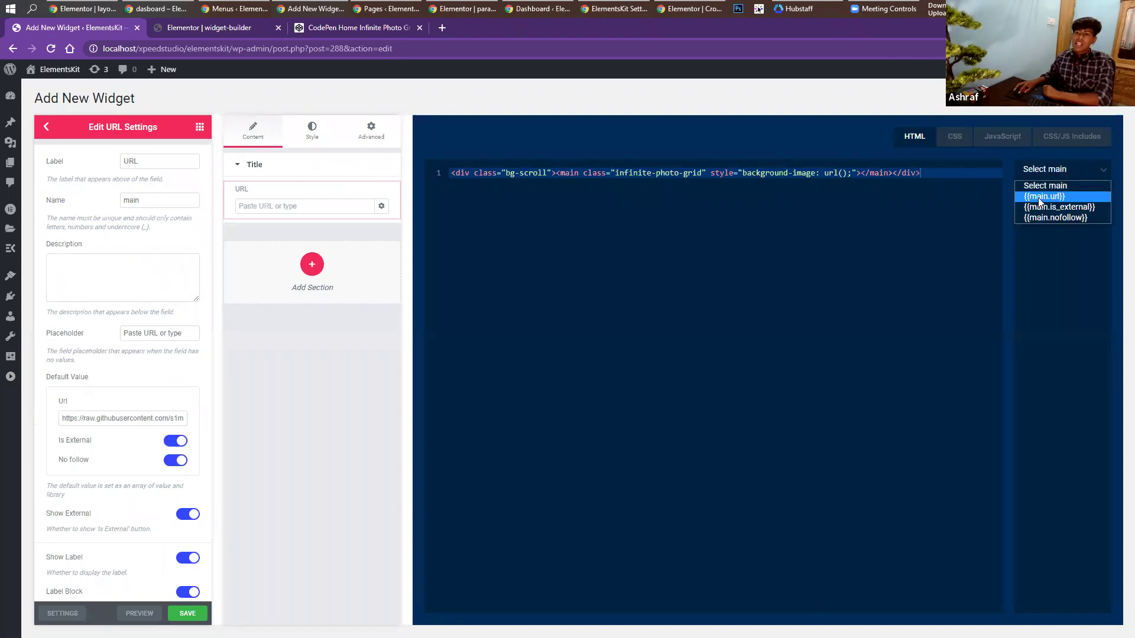
click(843, 173)
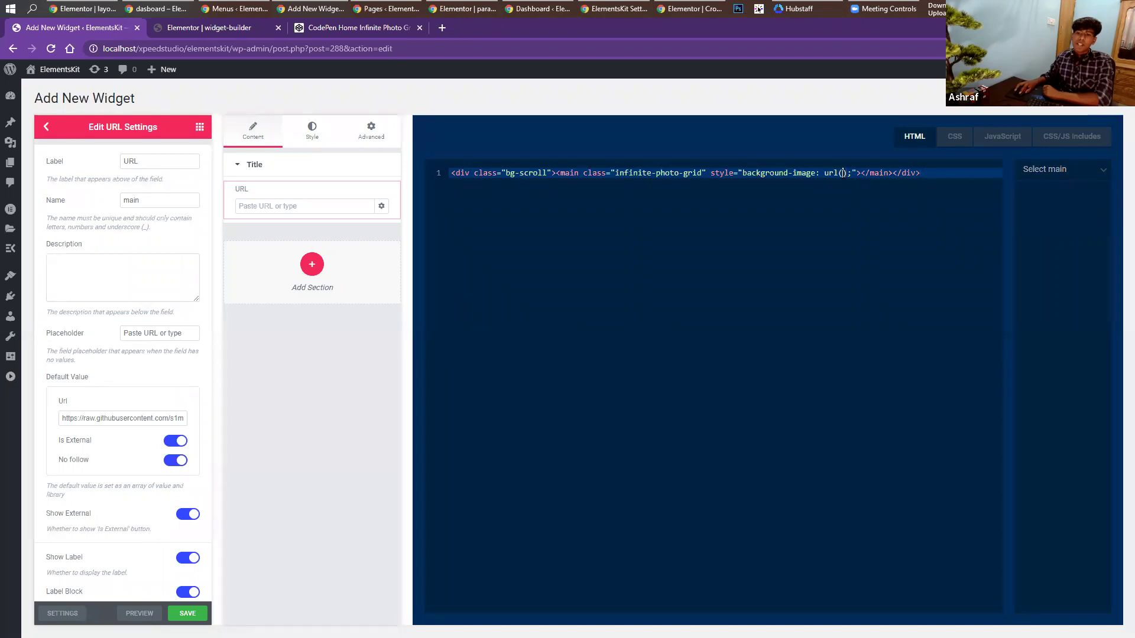
click(1062, 183)
click(1054, 195)
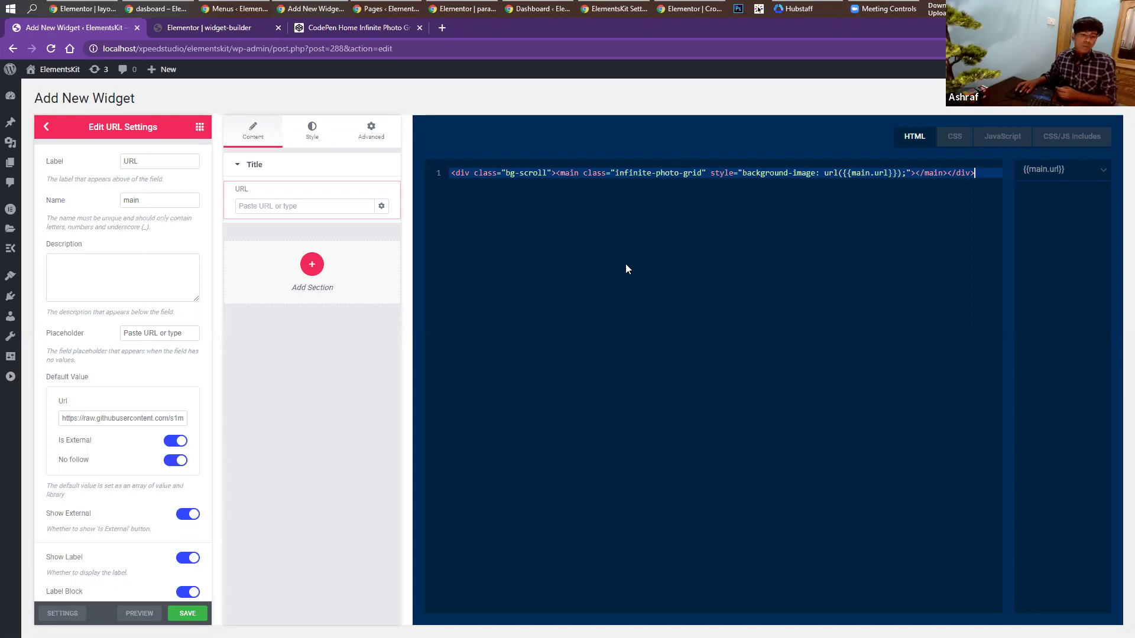
click(182, 614)
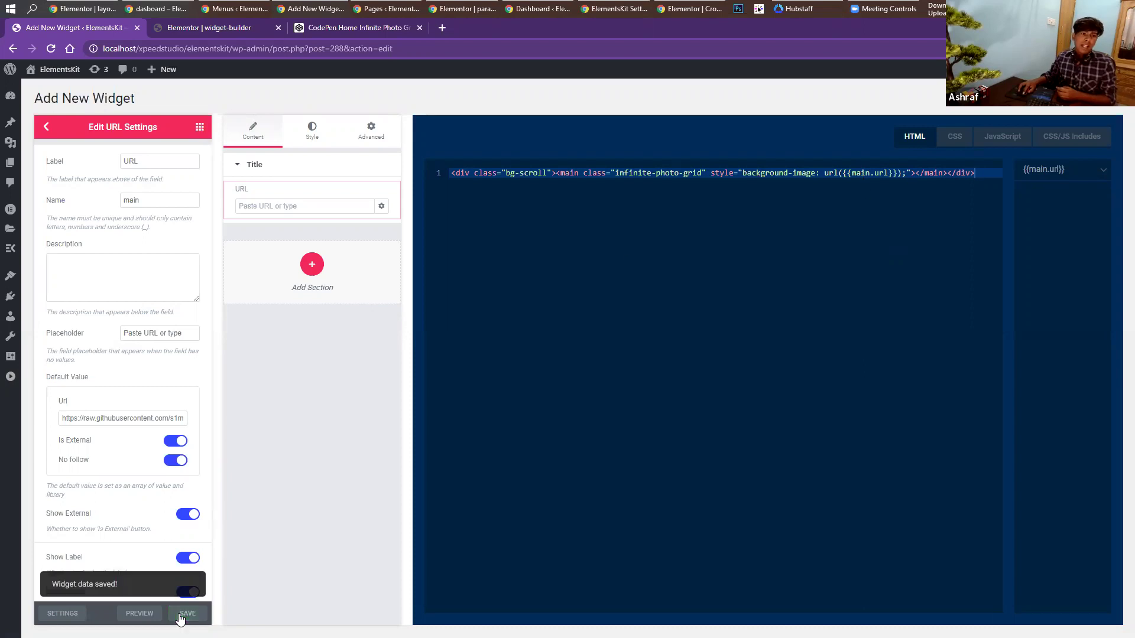
Reload the Elementor widget-builder page and select the Infinite grid widget to show its URL field under Title.
click(218, 33)
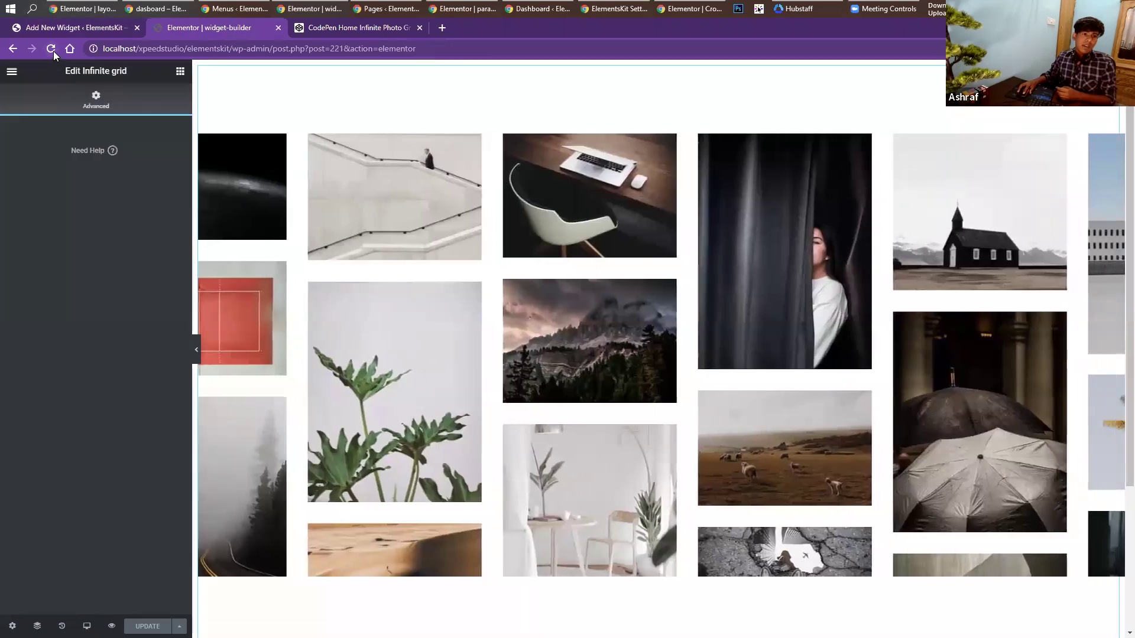
click(52, 51)
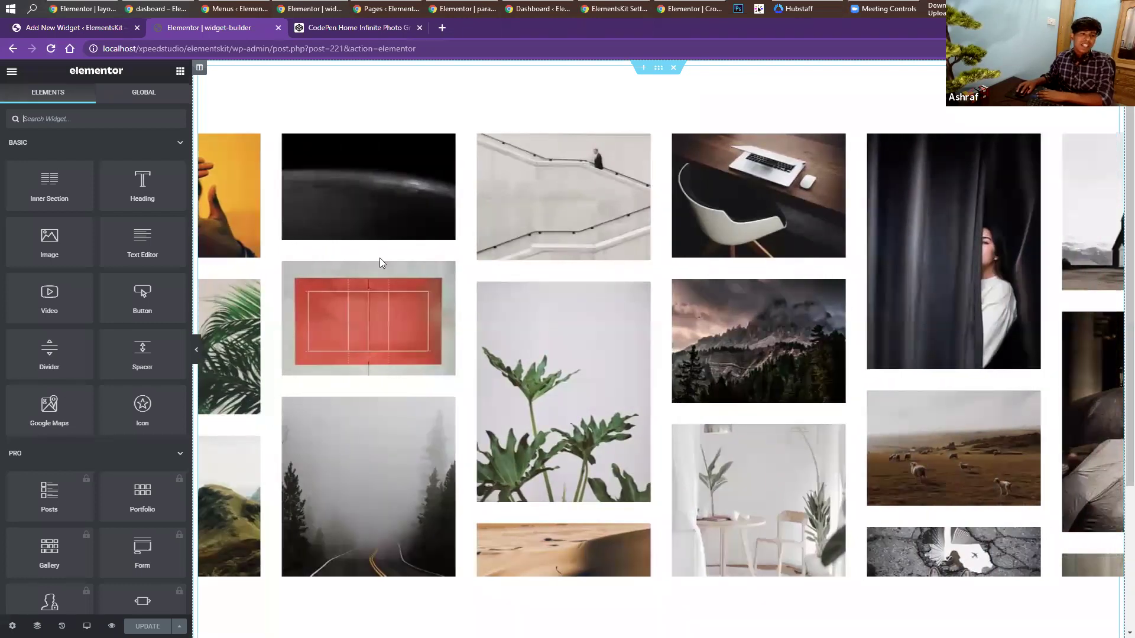
click(380, 257)
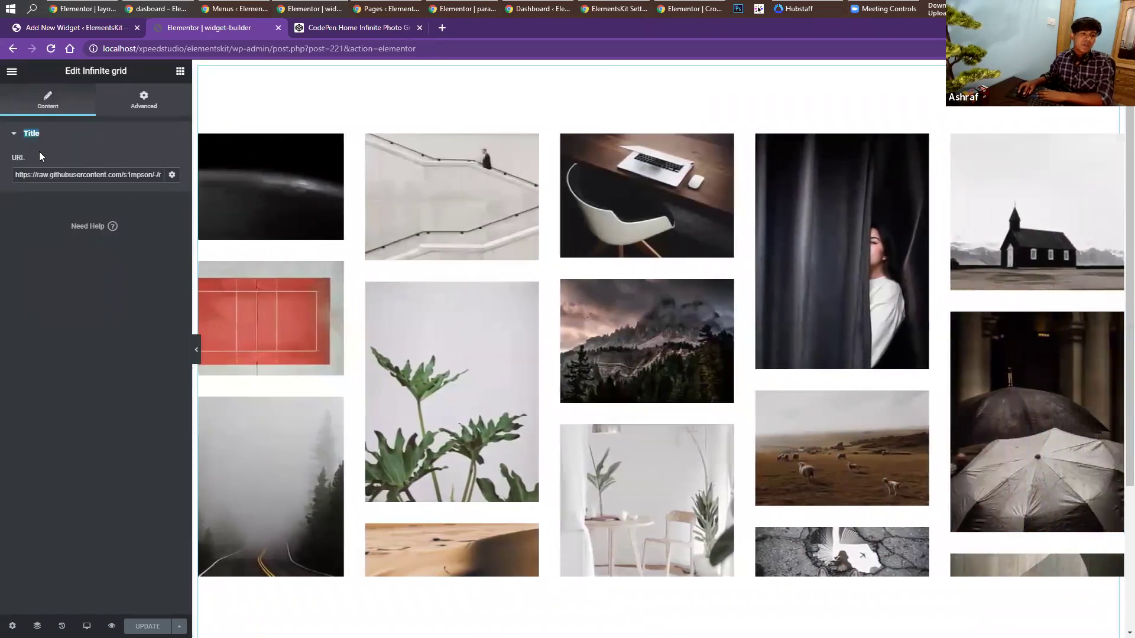
double_click(31, 133)
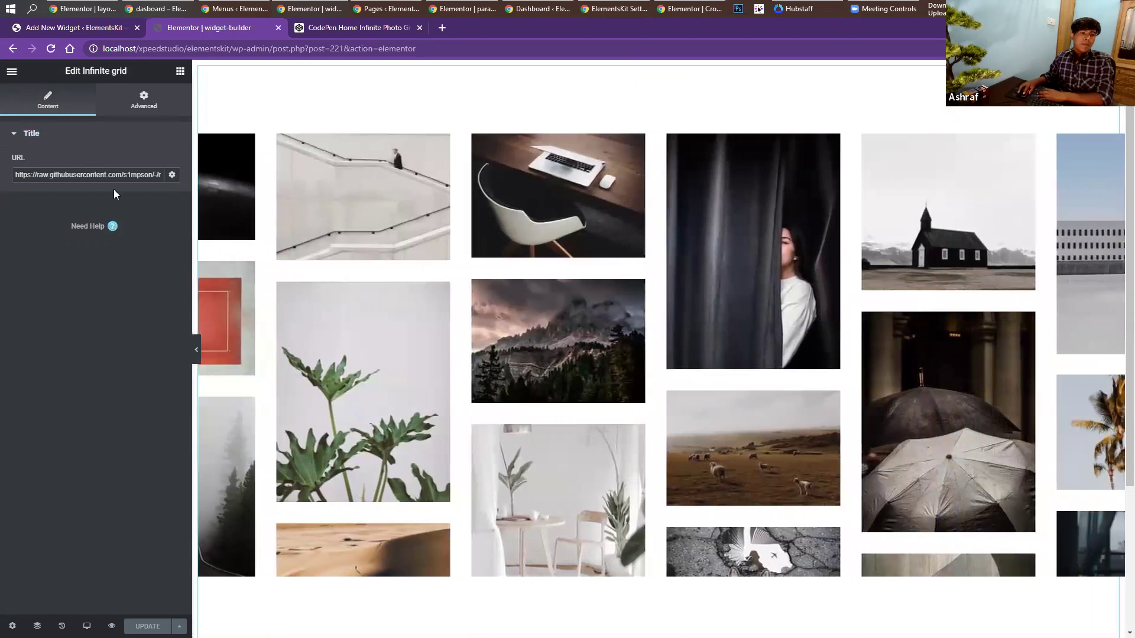
Clear the Infinite grid widget's URL field and paste the same photo-grid.jpg address back into it.
triple_click(117, 175)
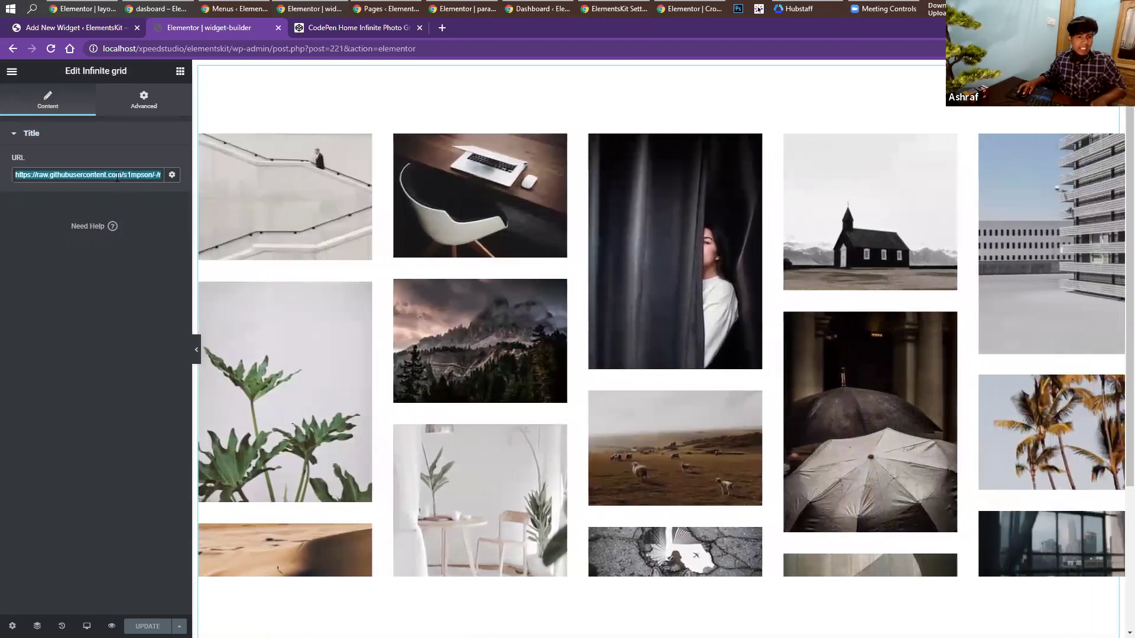
key(BackSpace)
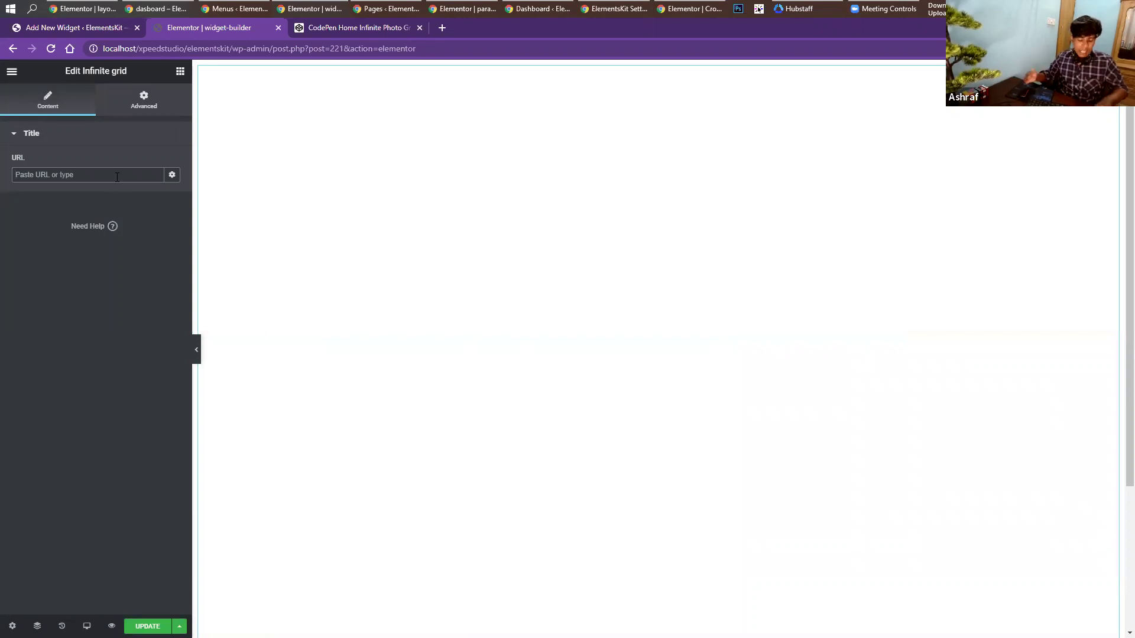
key(ctrl+v)
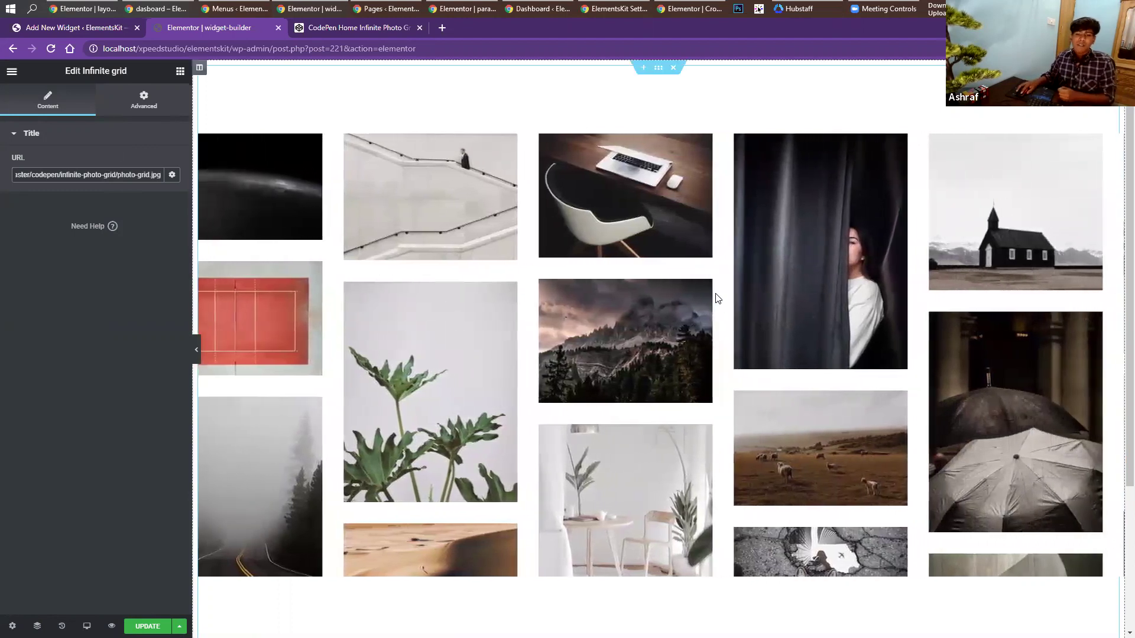
Return to the widget builder's control list and select the current search text for replacement.
click(80, 29)
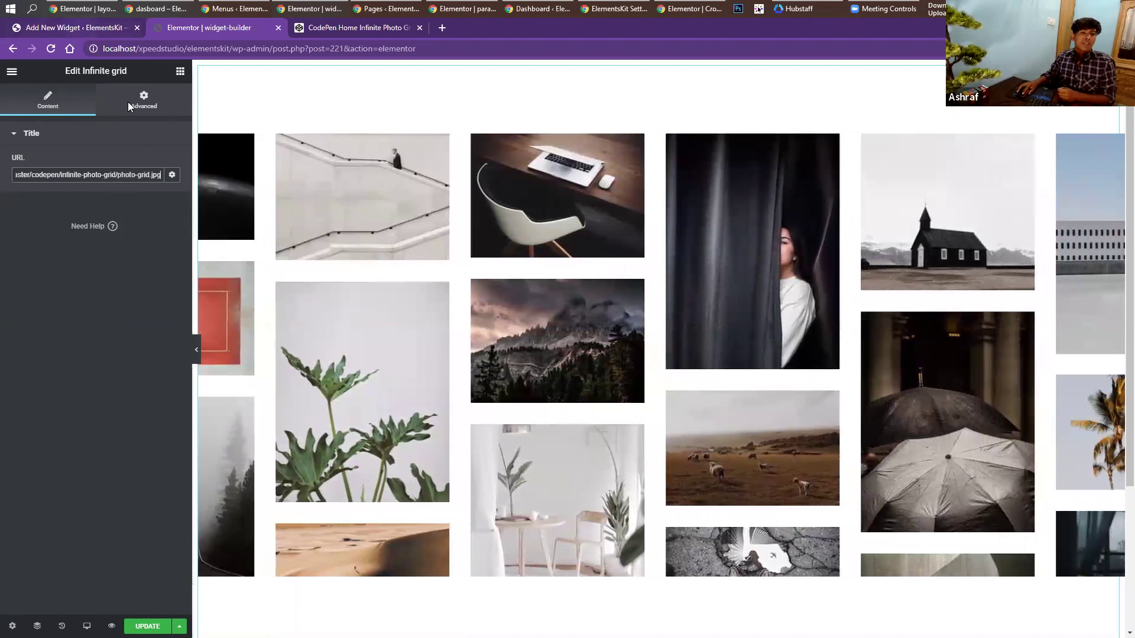
key(Escape)
double_click(136, 155)
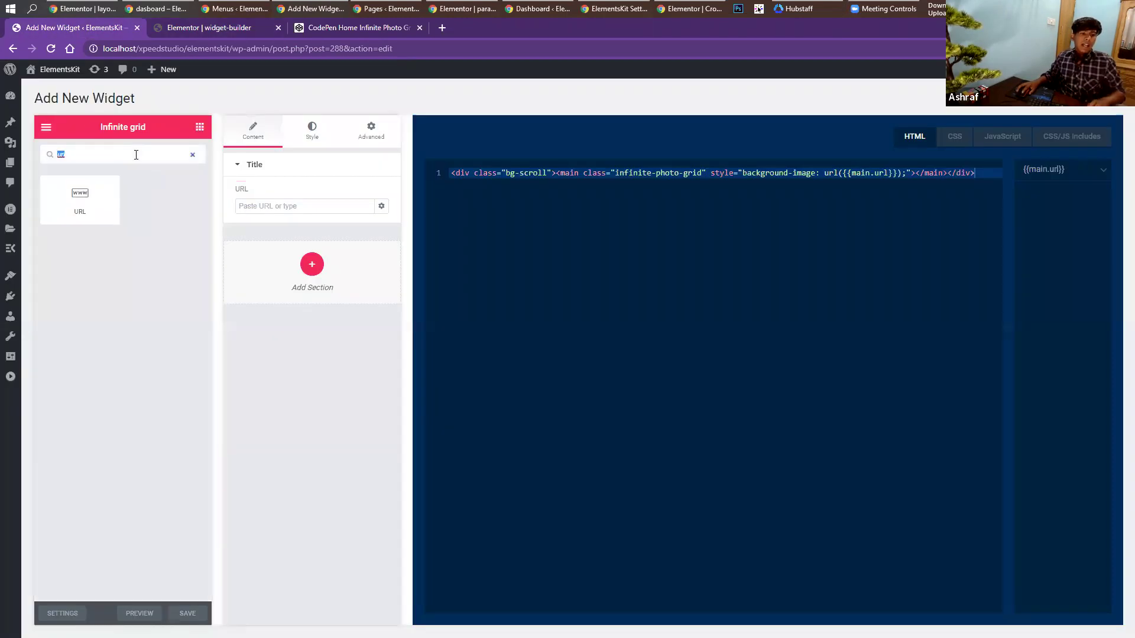
Find the Slider control with the search term "slid" and add it below the URL field in the Title section.
key(BackSpace)
text(slid)
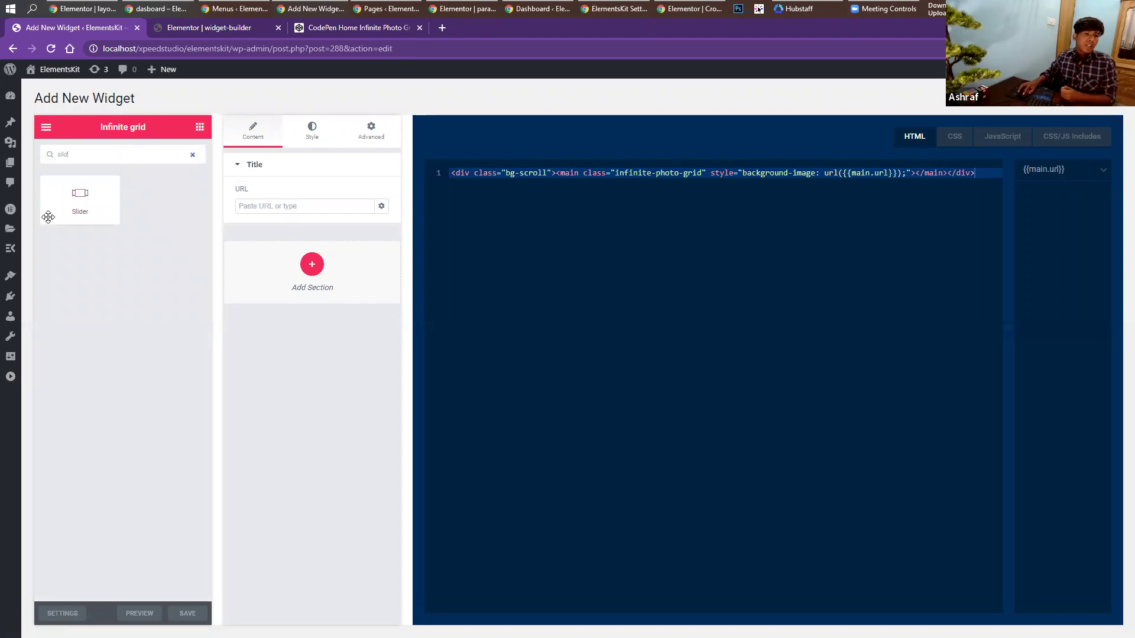
drag(48, 215, 274, 248)
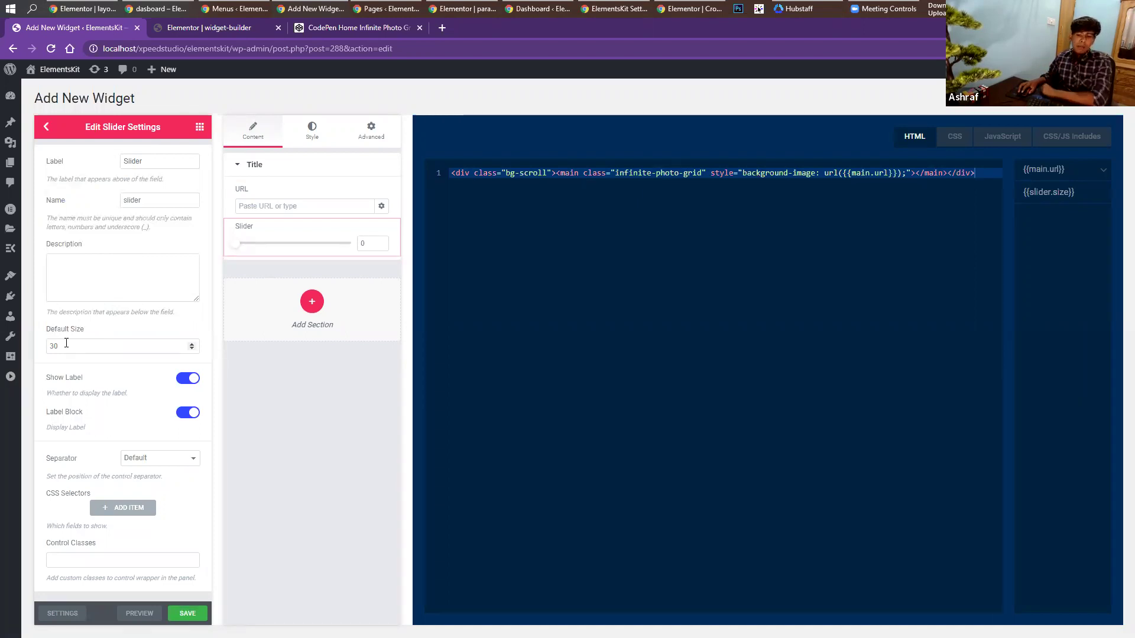
Set the new slider control's label to "Speed" and its name to "sp".
double_click(156, 163)
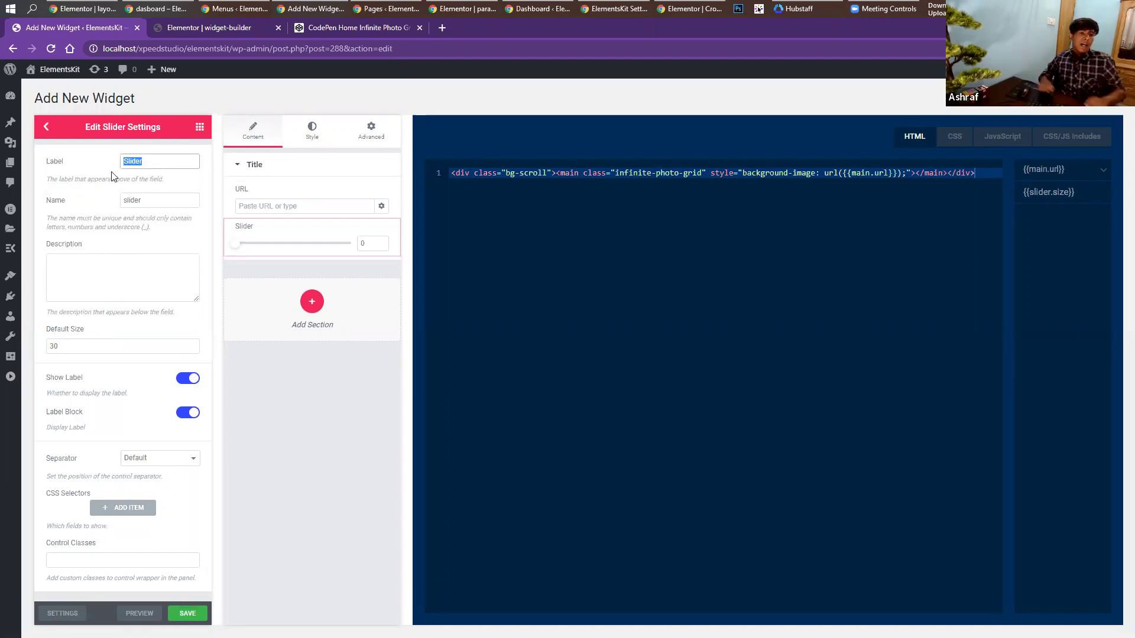
text(Speed)
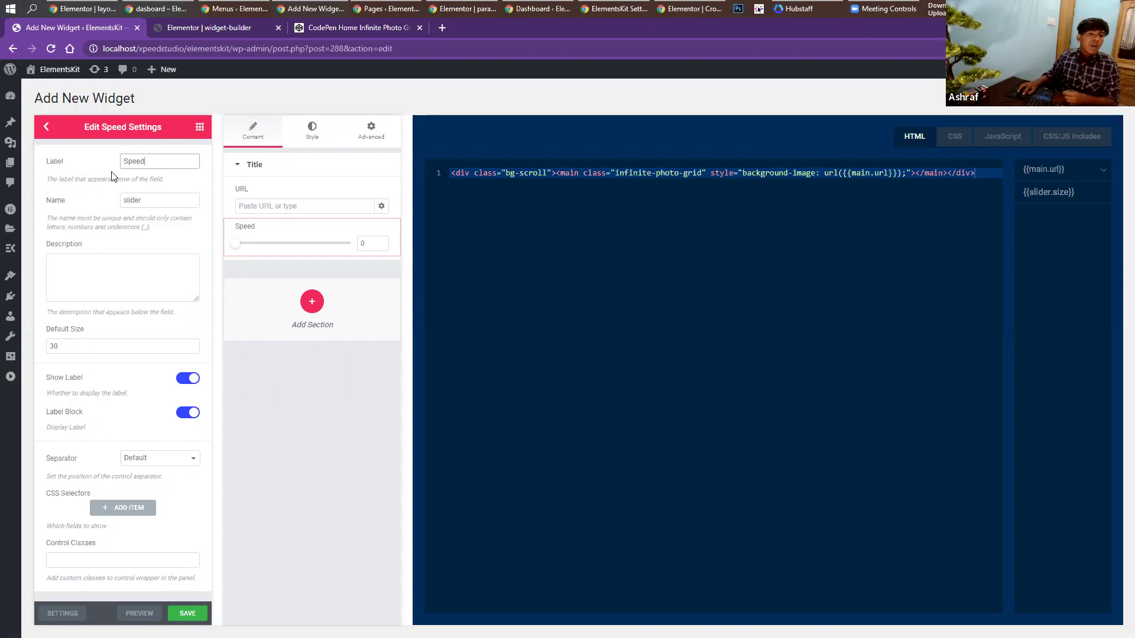
double_click(125, 199)
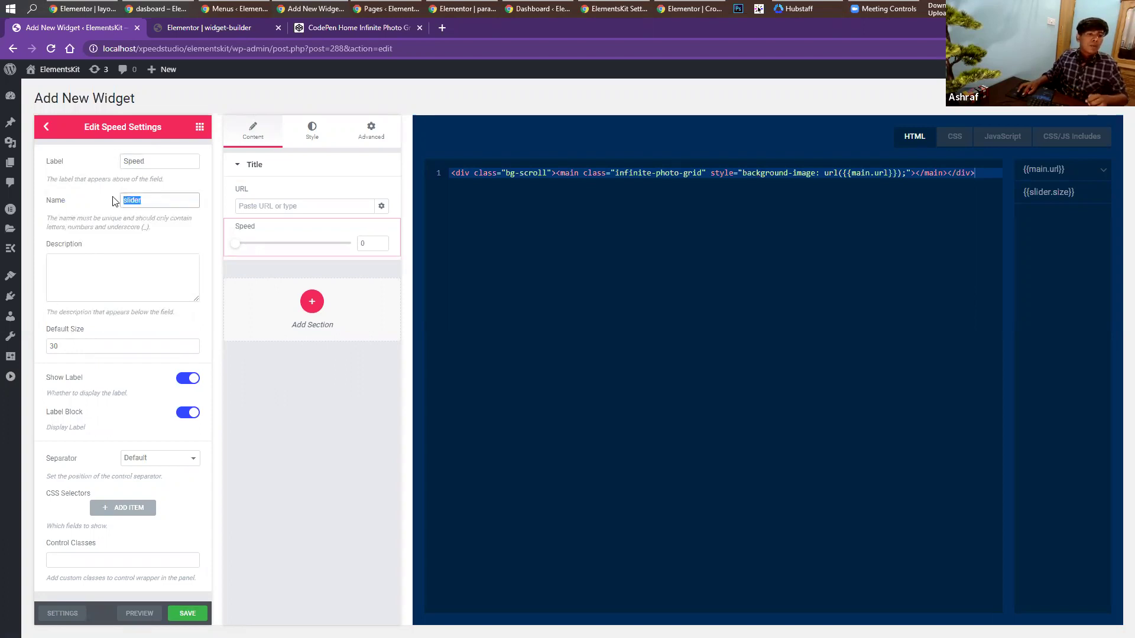
key(BackSpace)
text(sp)
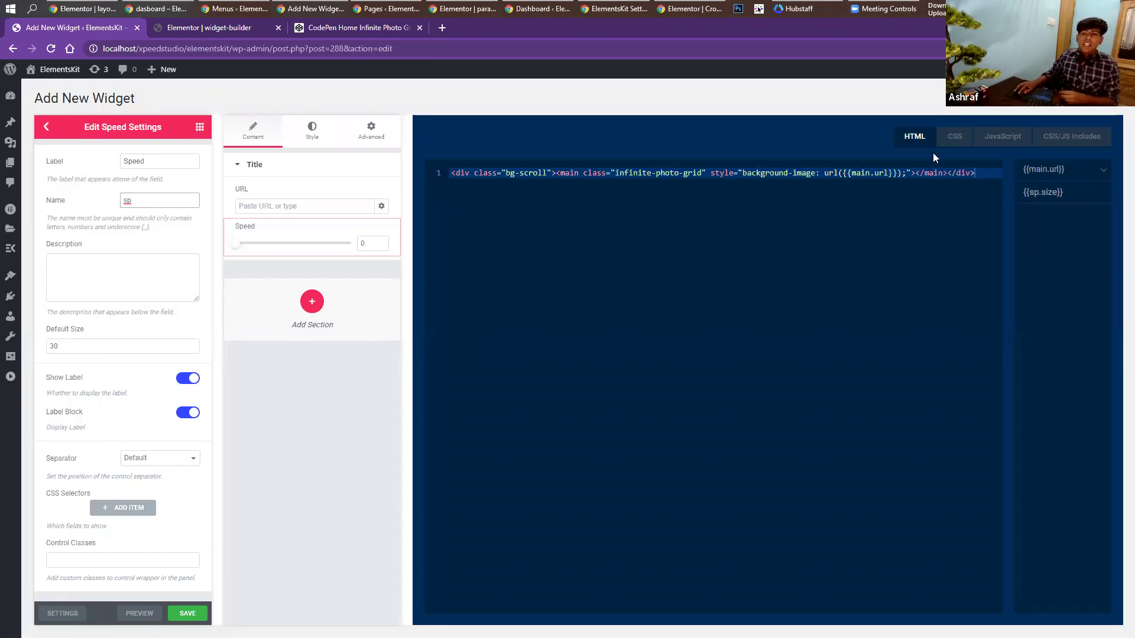
Cut the whole .infinite-photo-grid rule out of the widget's CSS code.
click(952, 136)
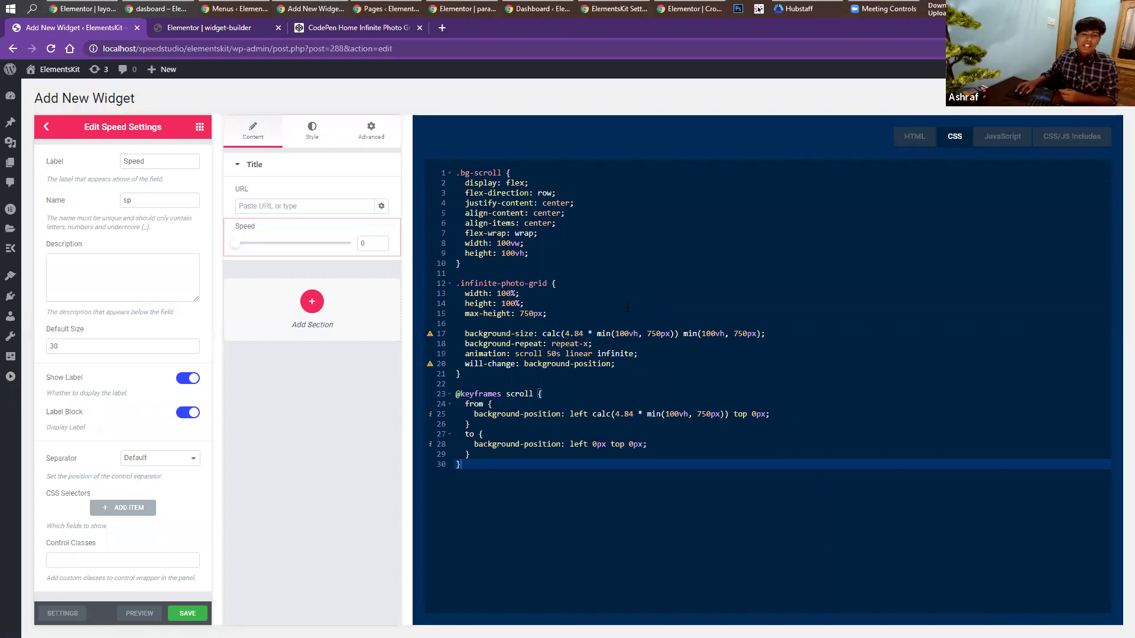
click(485, 374)
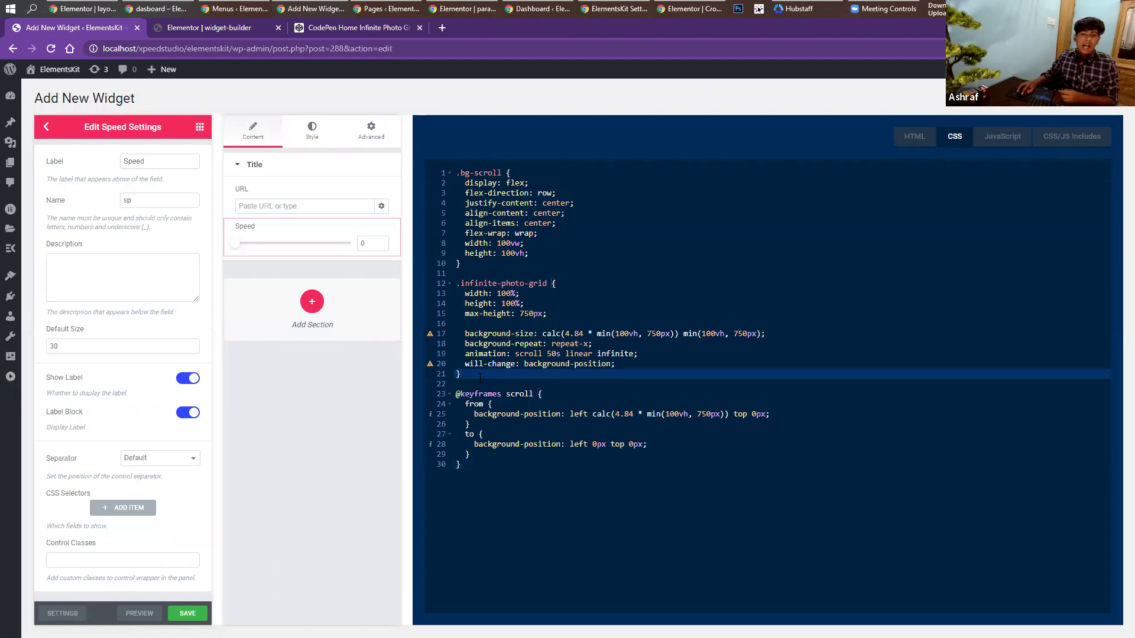
key(shift+Up)
key(shift+Up)
key(shift+Up)
key(shift+Up)
key(shift+Up)
key(shift+Up)
key(shift+Up)
key(shift+Up)
key(shift+Up)
key(shift+Home)
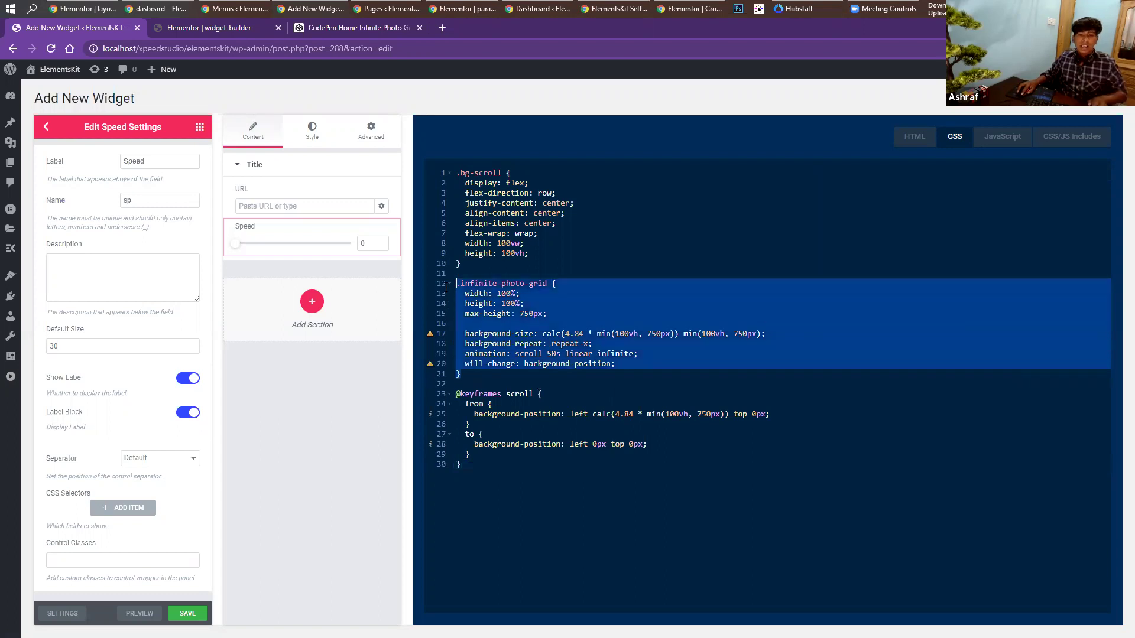
key(ctrl+x)
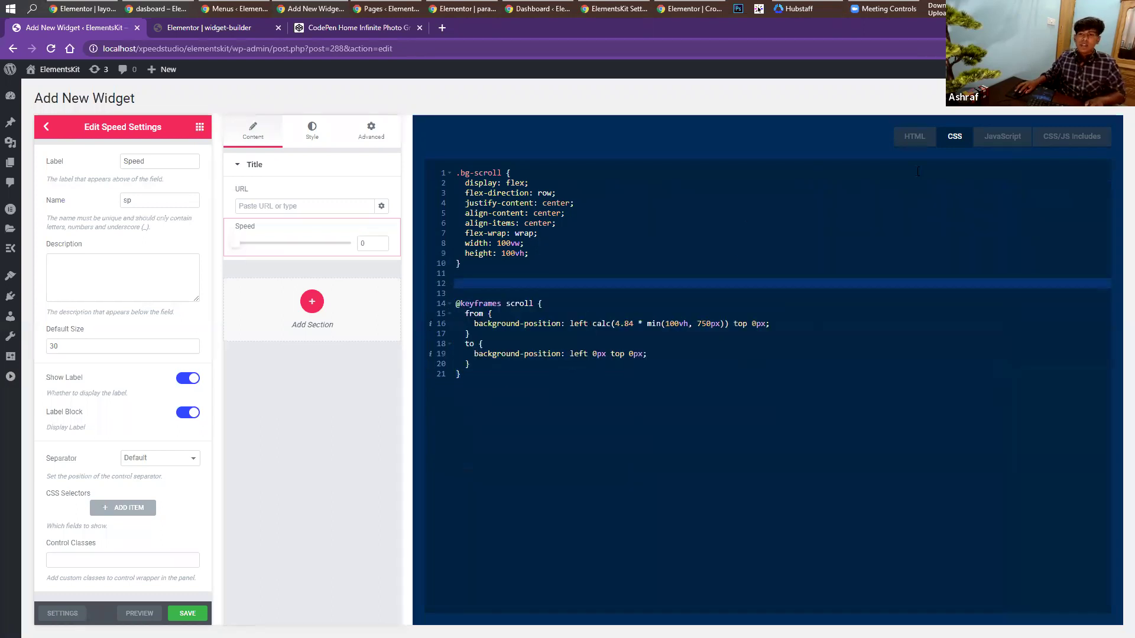
Add a <style> block below the widget's HTML markup and paste the .infinite-photo-grid rule into it without leading indentation.
click(915, 136)
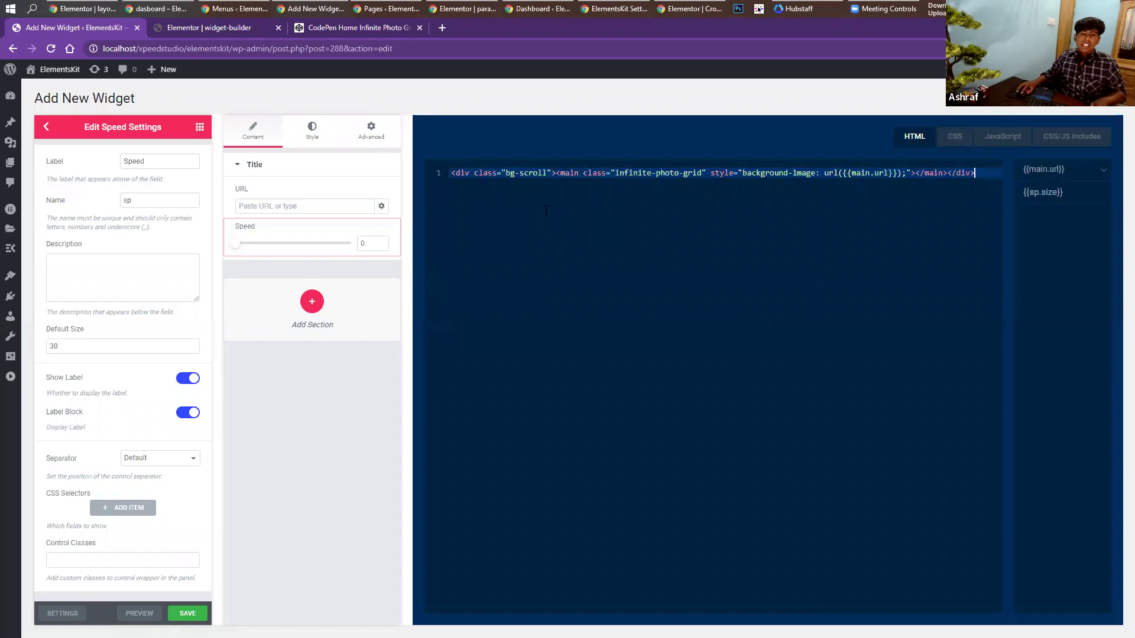
key(Return)
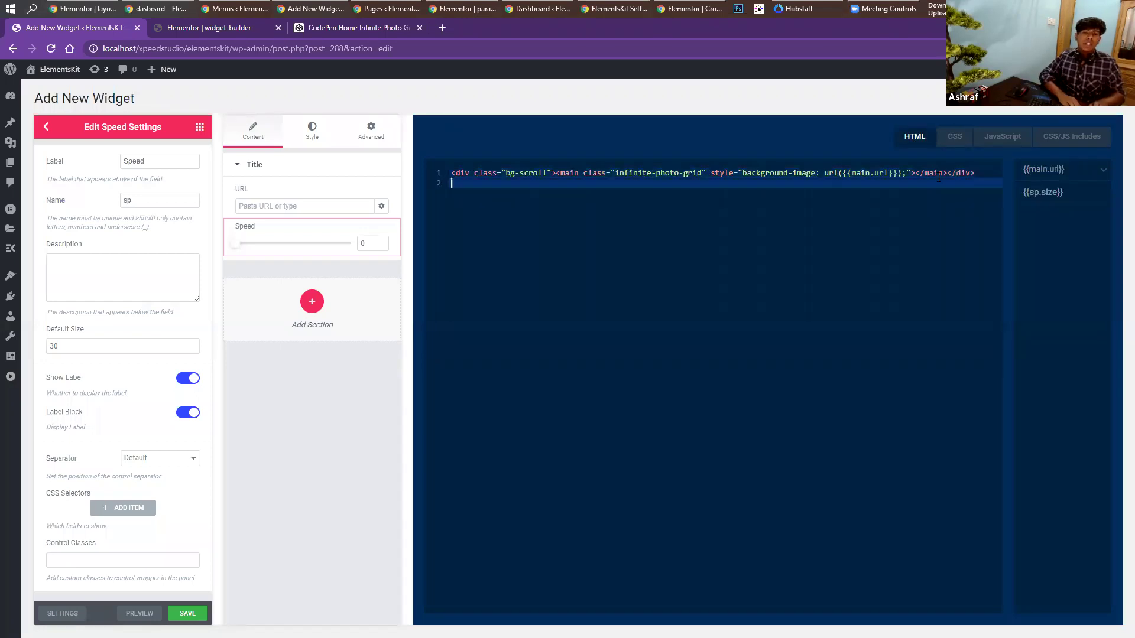
key(Return)
text(<style>)
key(Return)
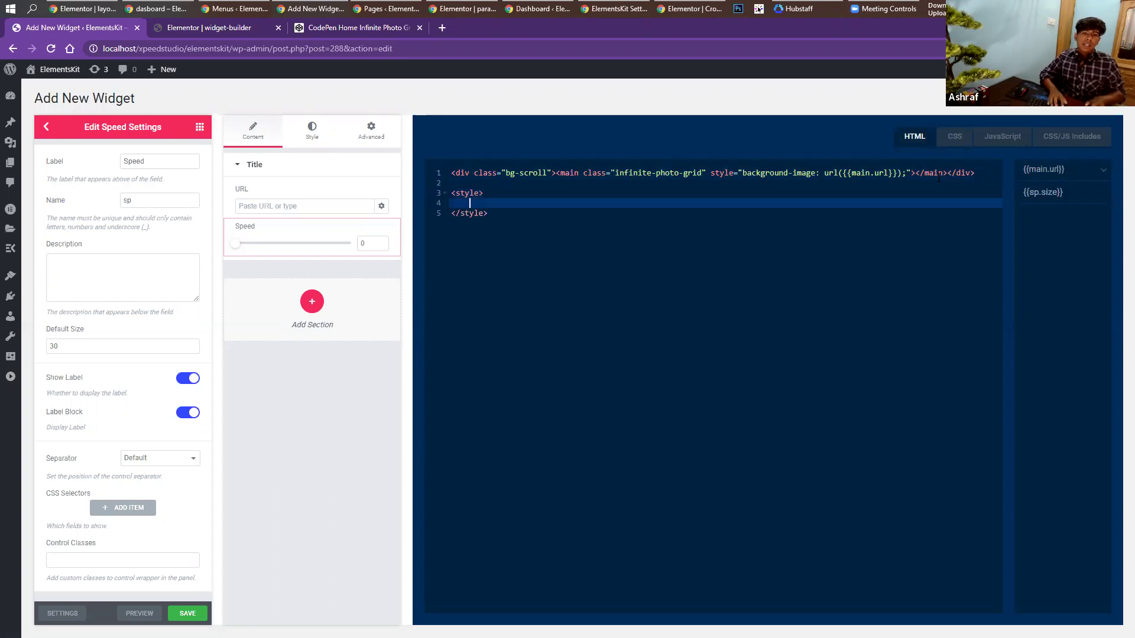
key(ctrl+v)
click(474, 203)
key(BackSpace)
key(BackSpace)
key(BackSpace)
key(BackSpace)
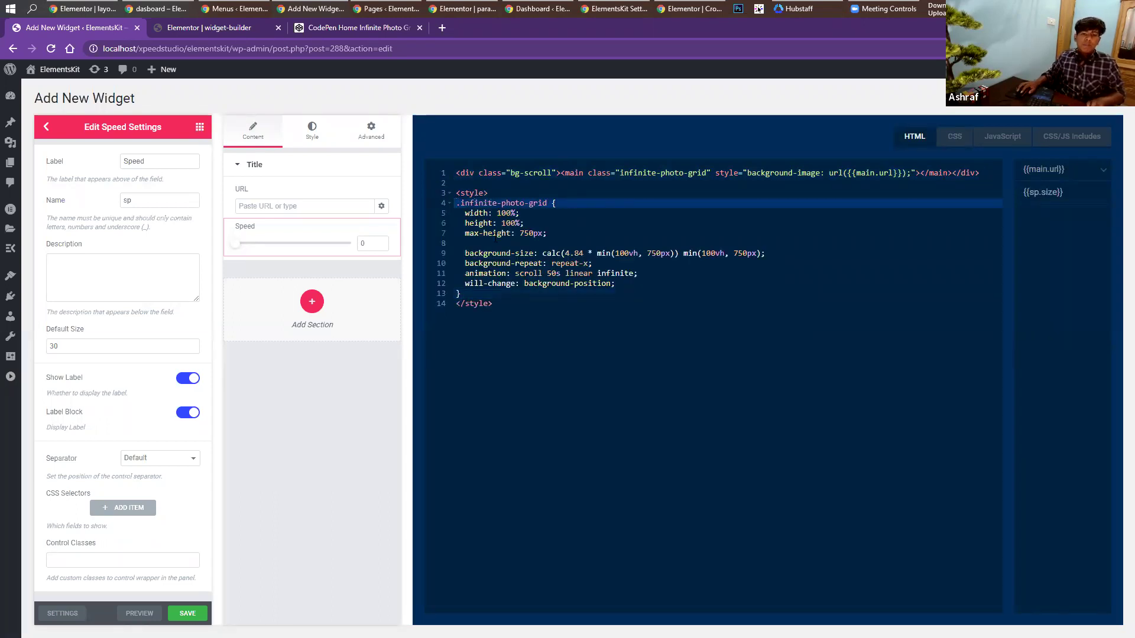
Remove the 50 from the scroll animation's duration, keeping the s unit, and set the Speed control's default size to 100.
key(ctrl+plus)
key(ctrl+plus)
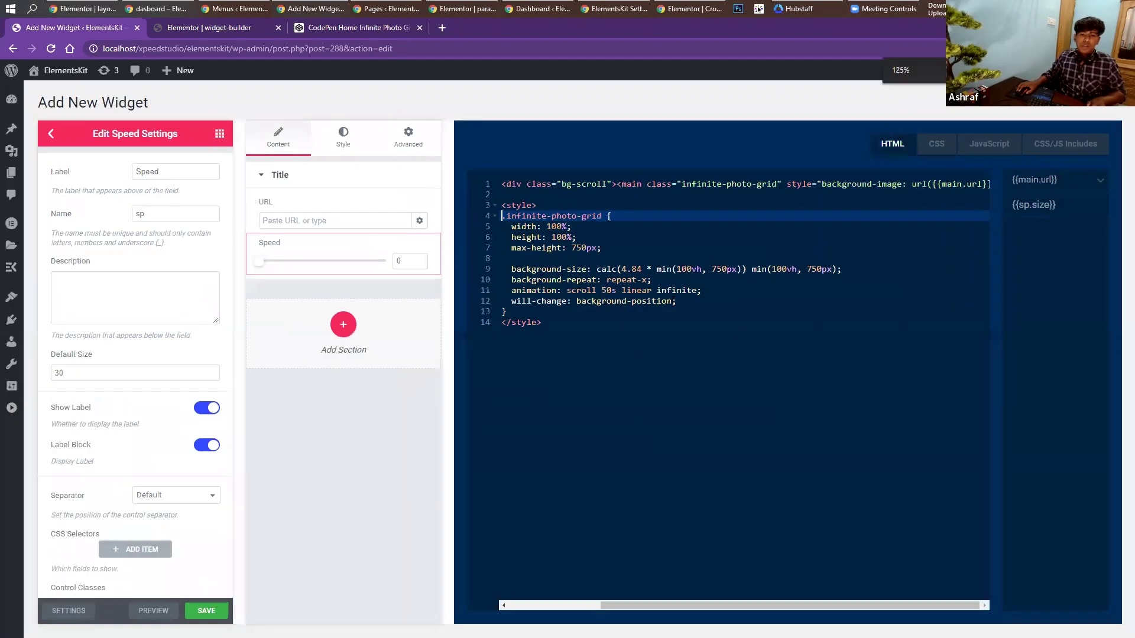
drag(666, 603, 584, 596)
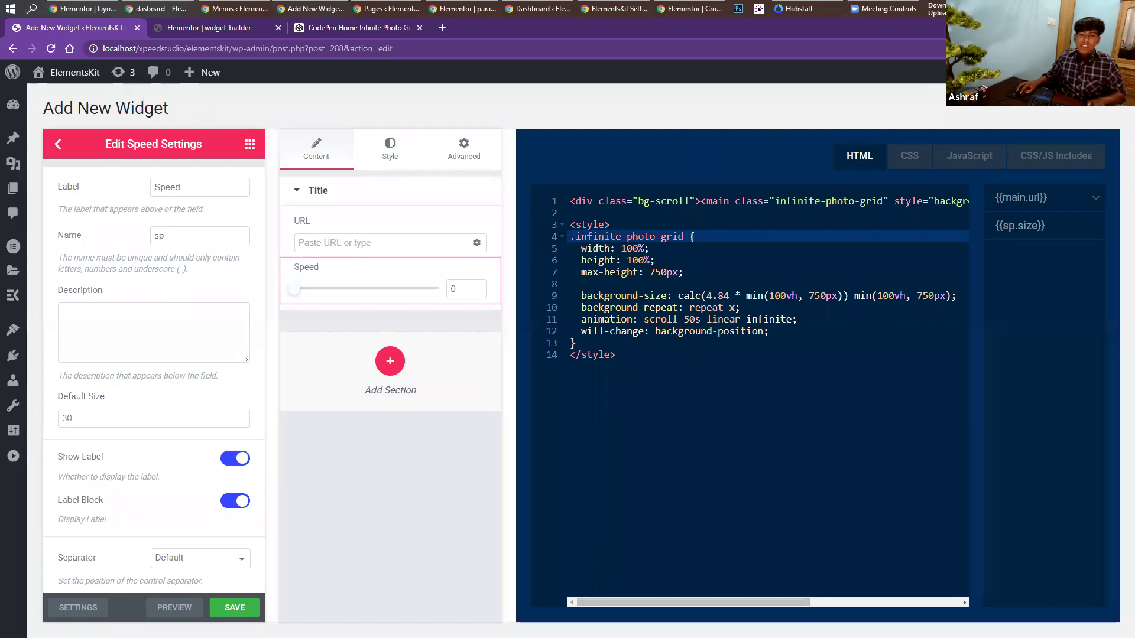
click(695, 319)
click(616, 355)
click(694, 319)
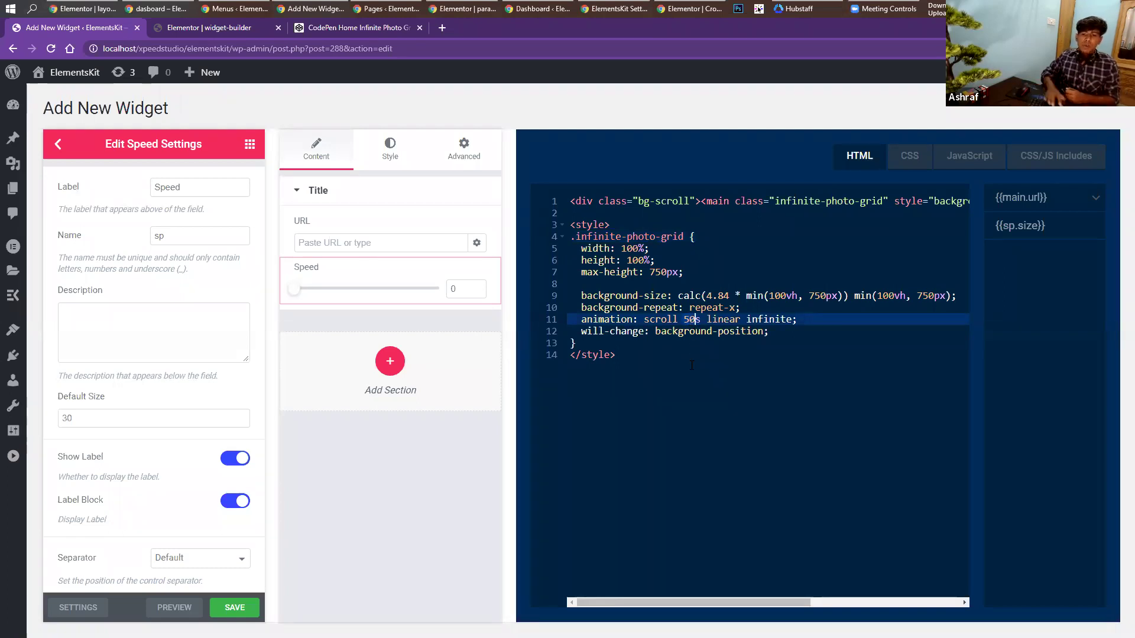
key(BackSpace)
key(BackSpace)
key(BackSpace)
key(ctrl+z)
key(ctrl+y)
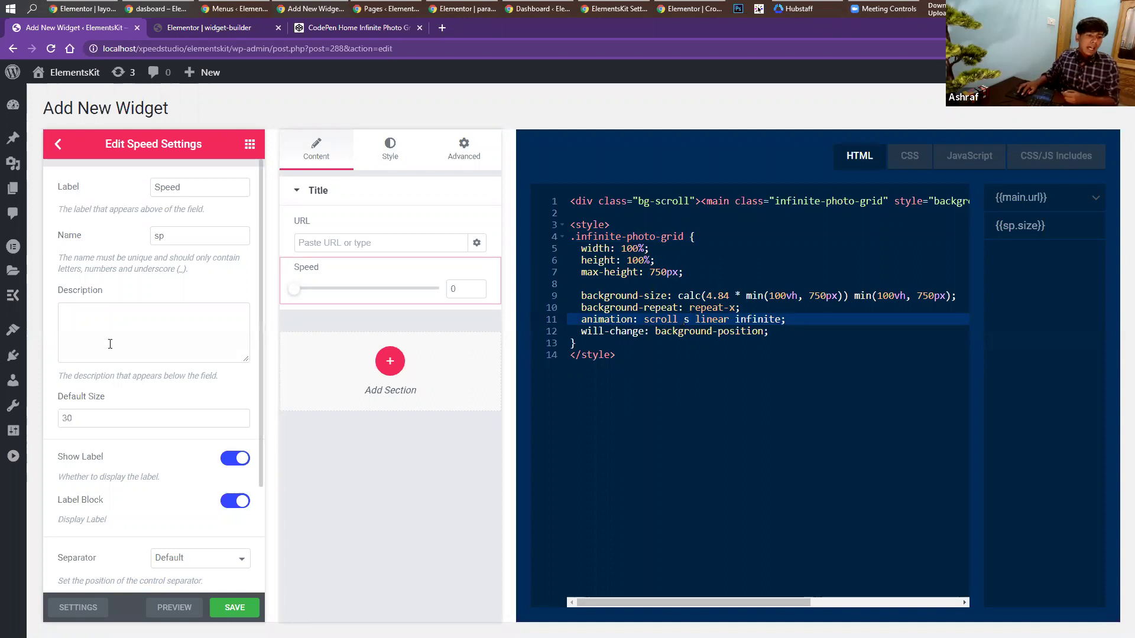
double_click(97, 414)
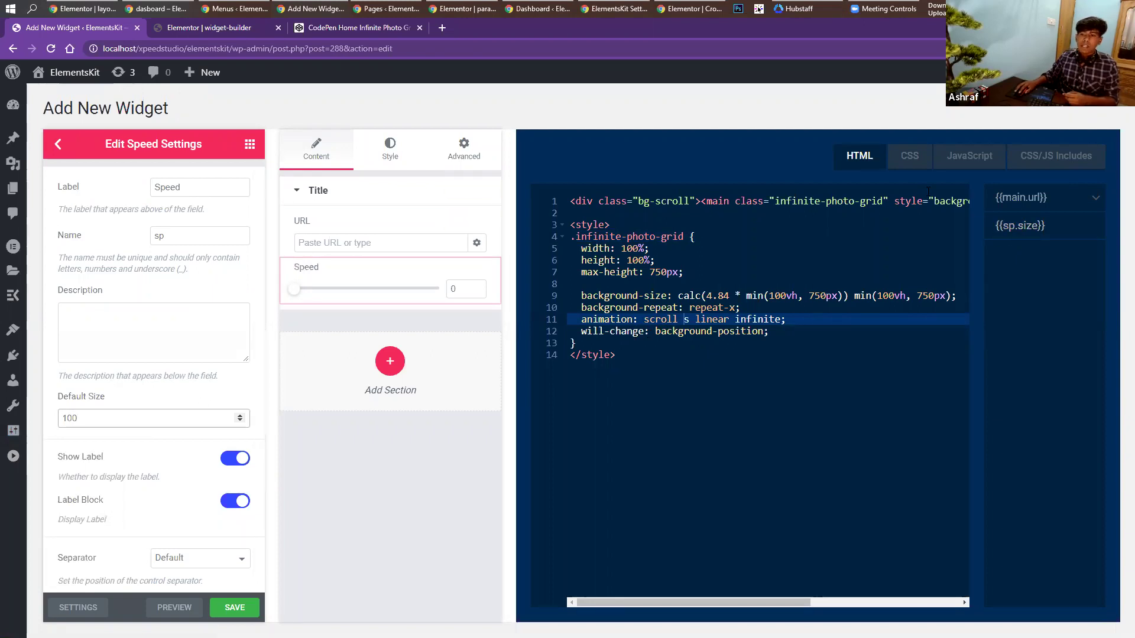
Insert the {{sp.size}} variable before the s unit in the scroll animation's duration and save the widget.
click(1024, 227)
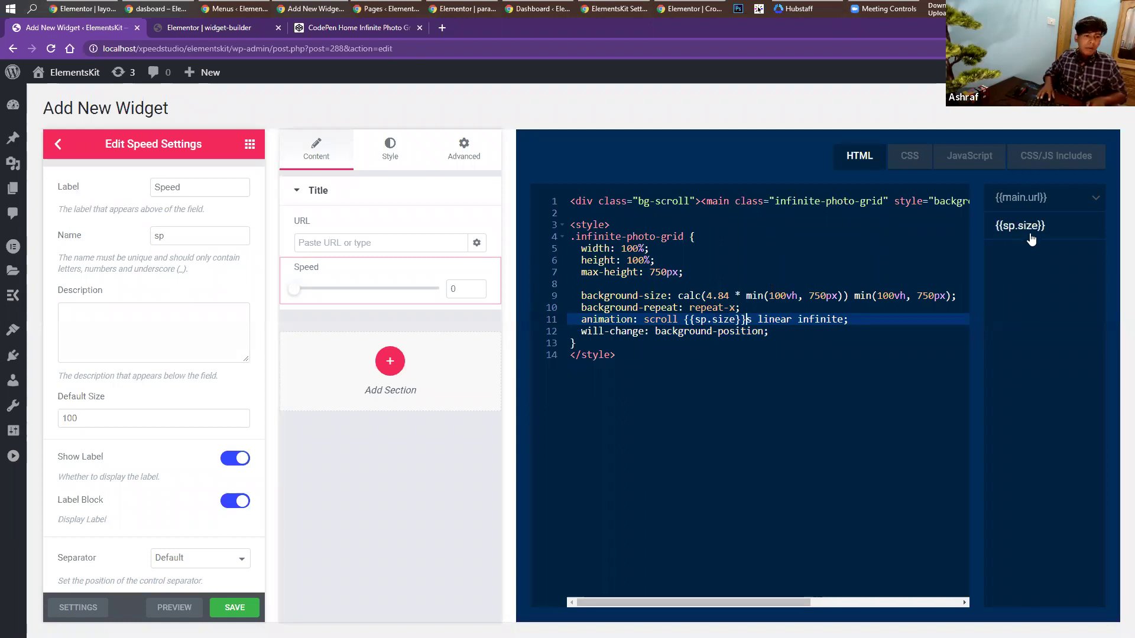
key(ctrl+minus)
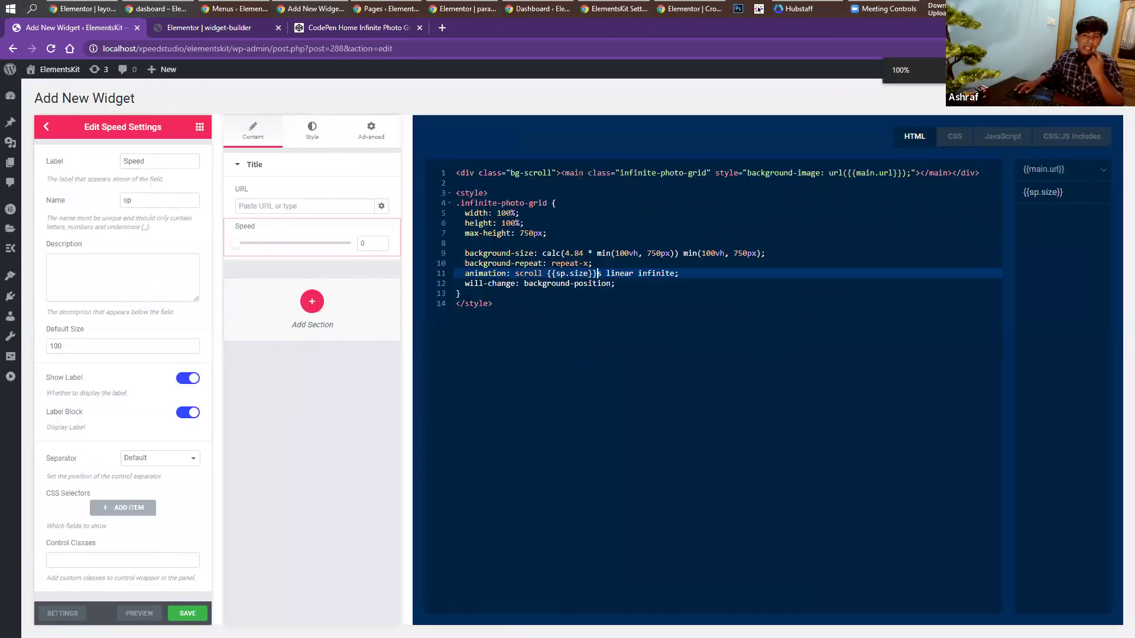
click(185, 615)
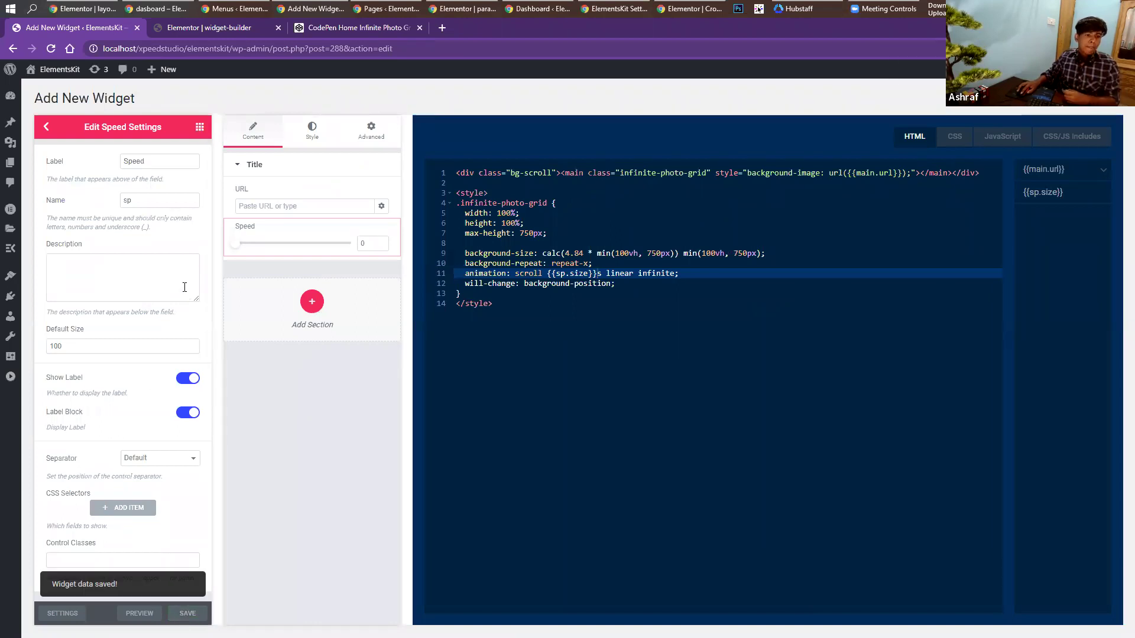
Reload the widget-builder page in the Elementor editor and set the Infinite grid widget's Speed to 4.
click(209, 33)
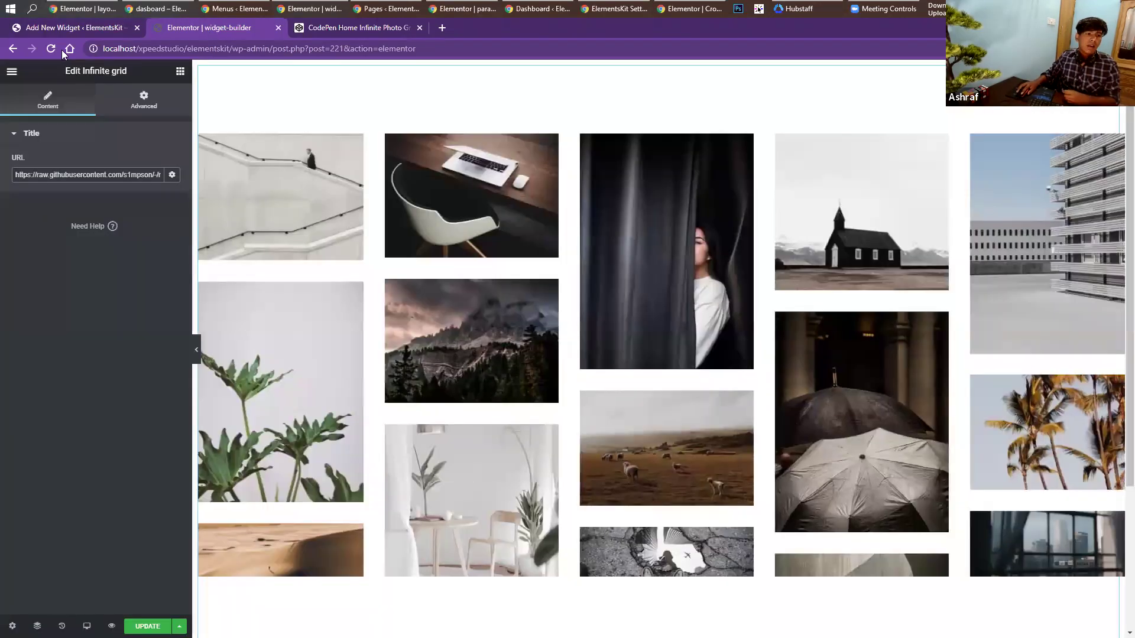
click(48, 49)
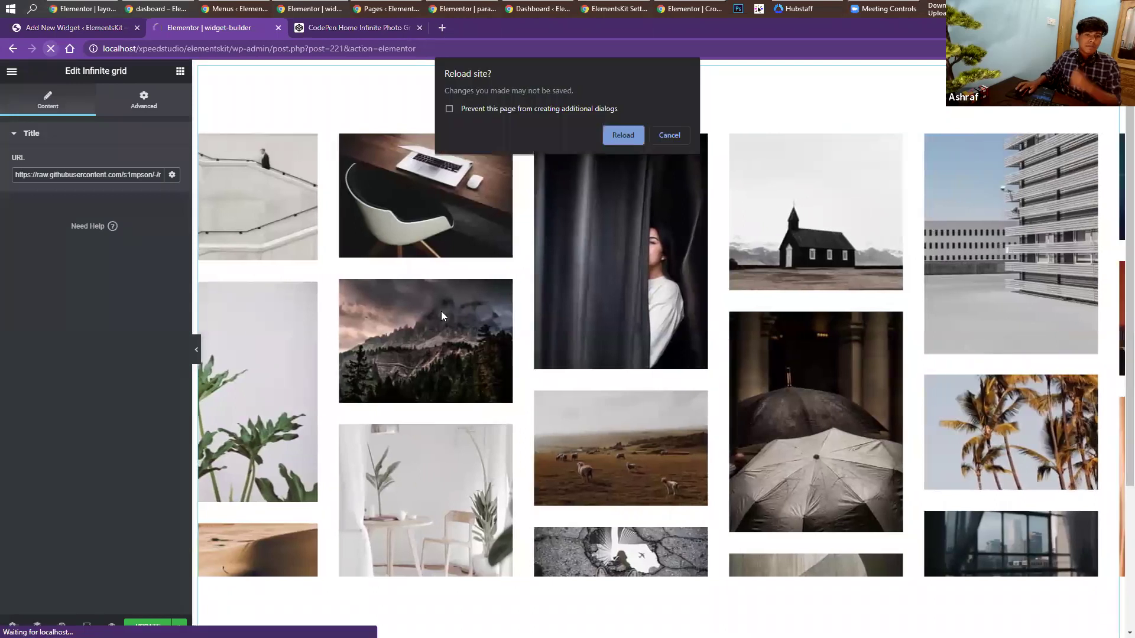
click(617, 140)
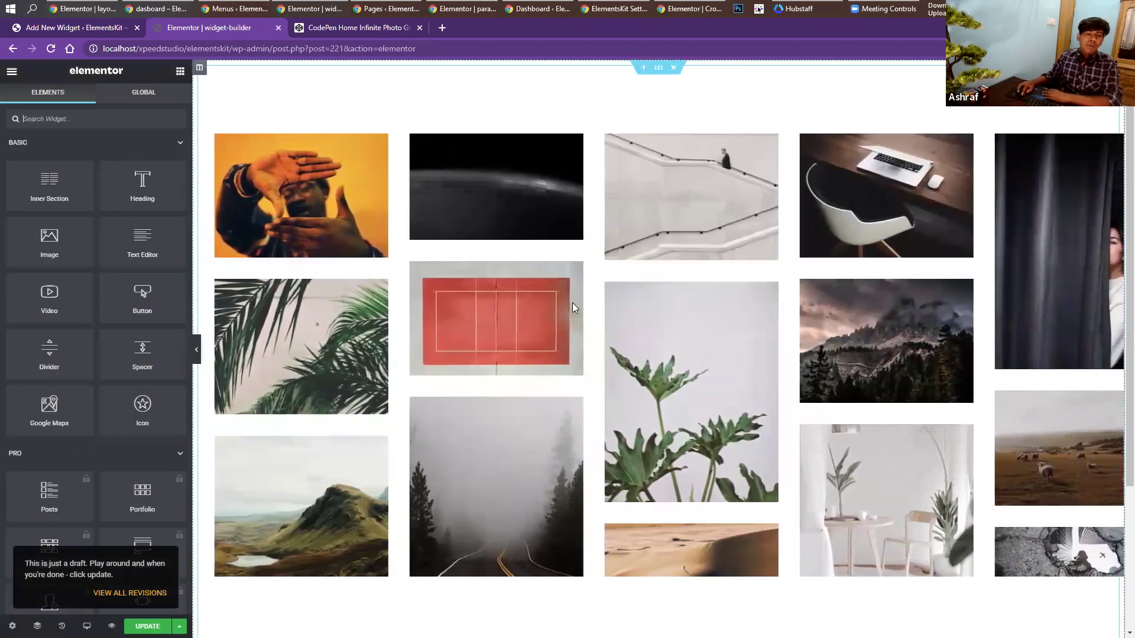
click(572, 303)
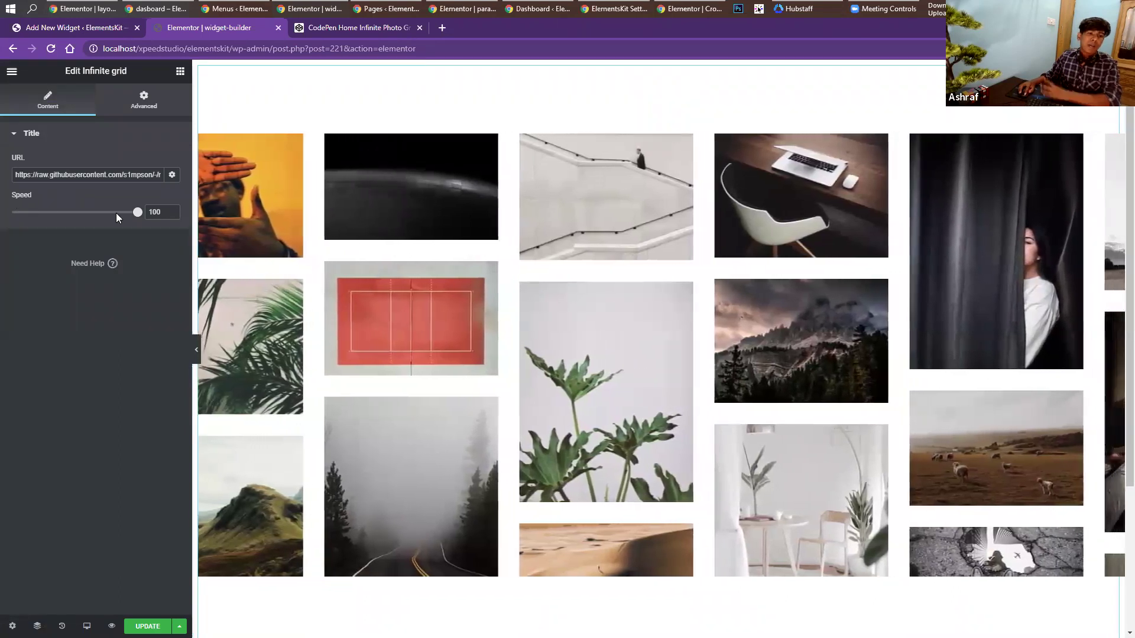
drag(137, 214, 17, 217)
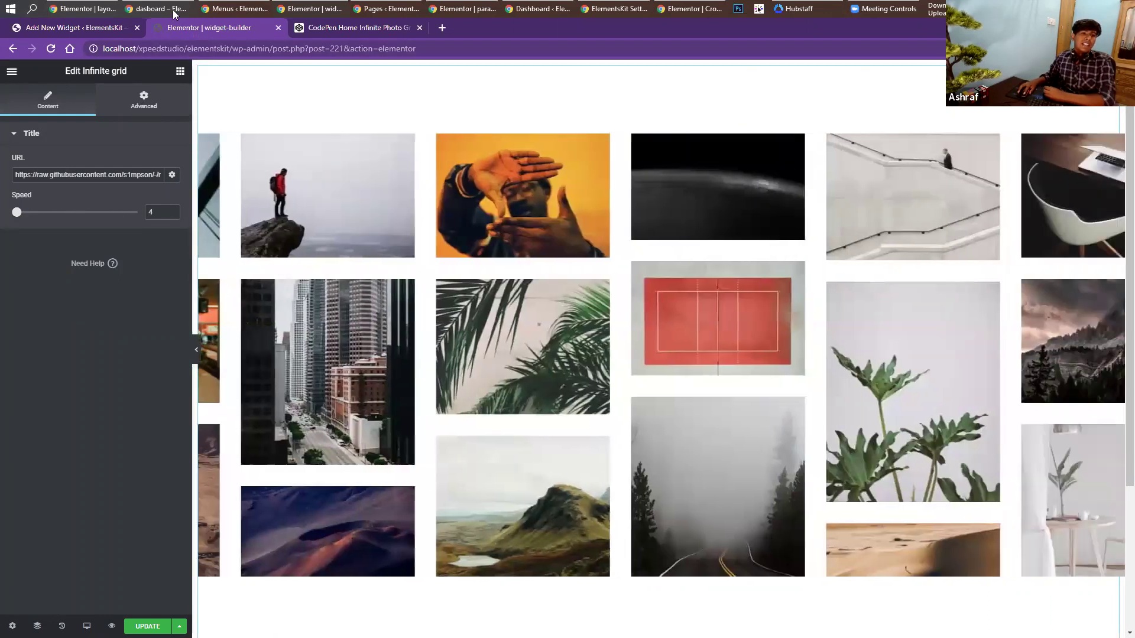
click(174, 12)
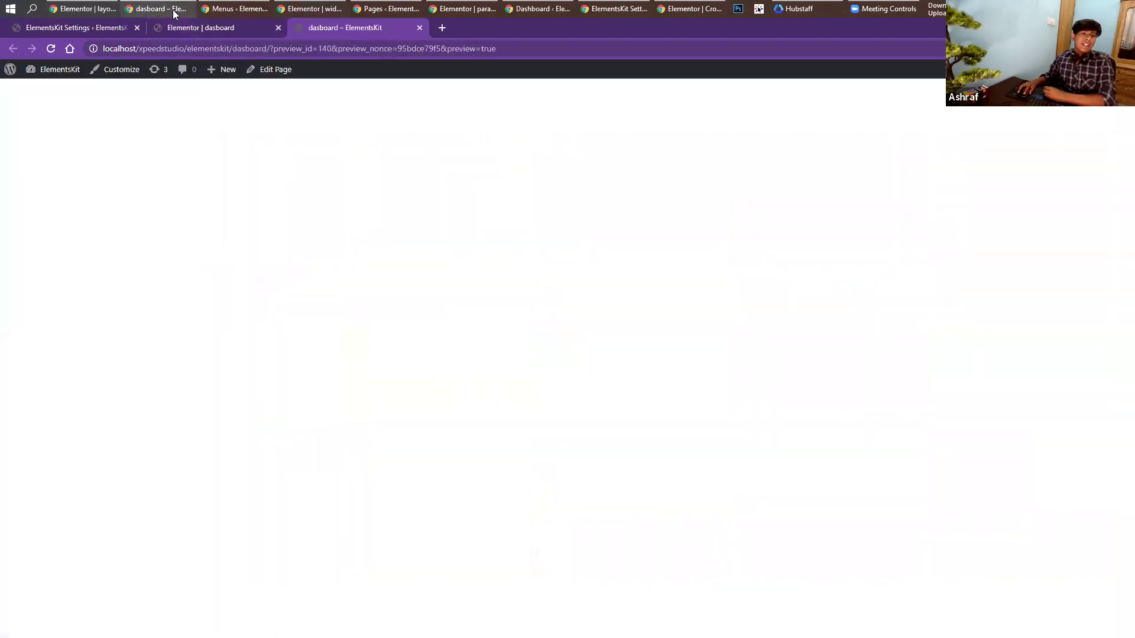
click(214, 8)
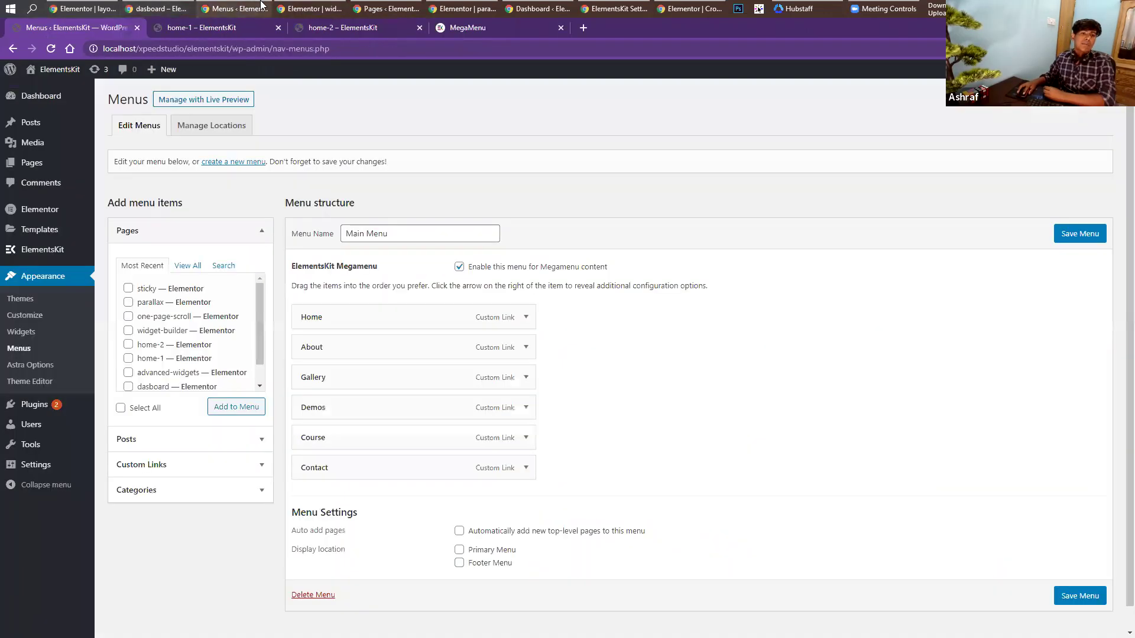
click(295, 7)
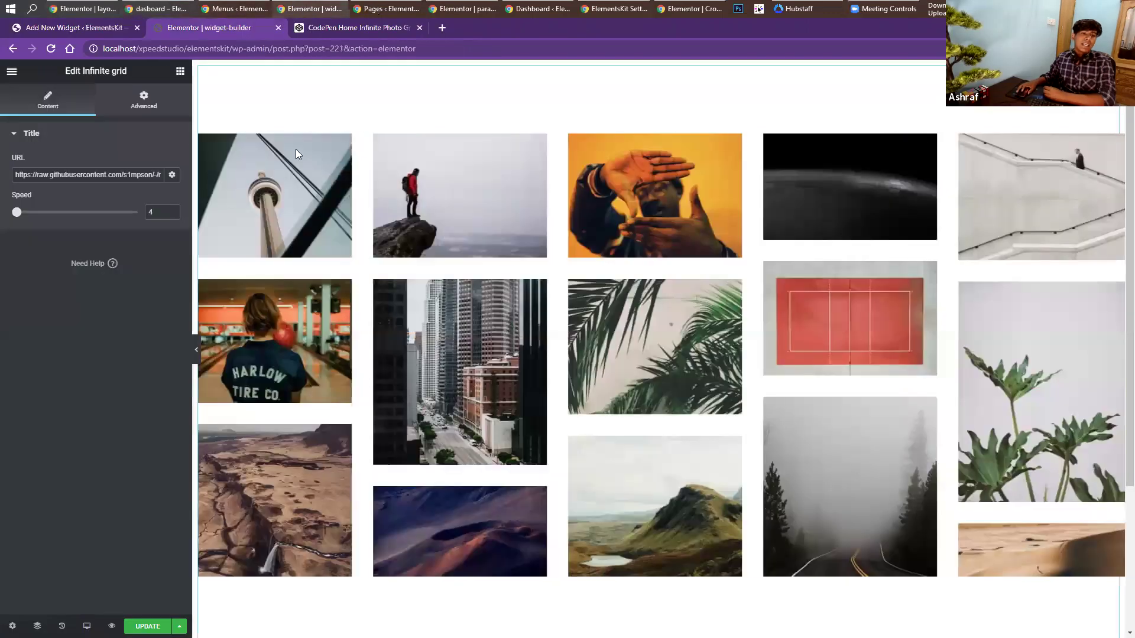
Switch to the one-page-scroll page in the Elementor editor and look through its stacked content sections.
click(387, 8)
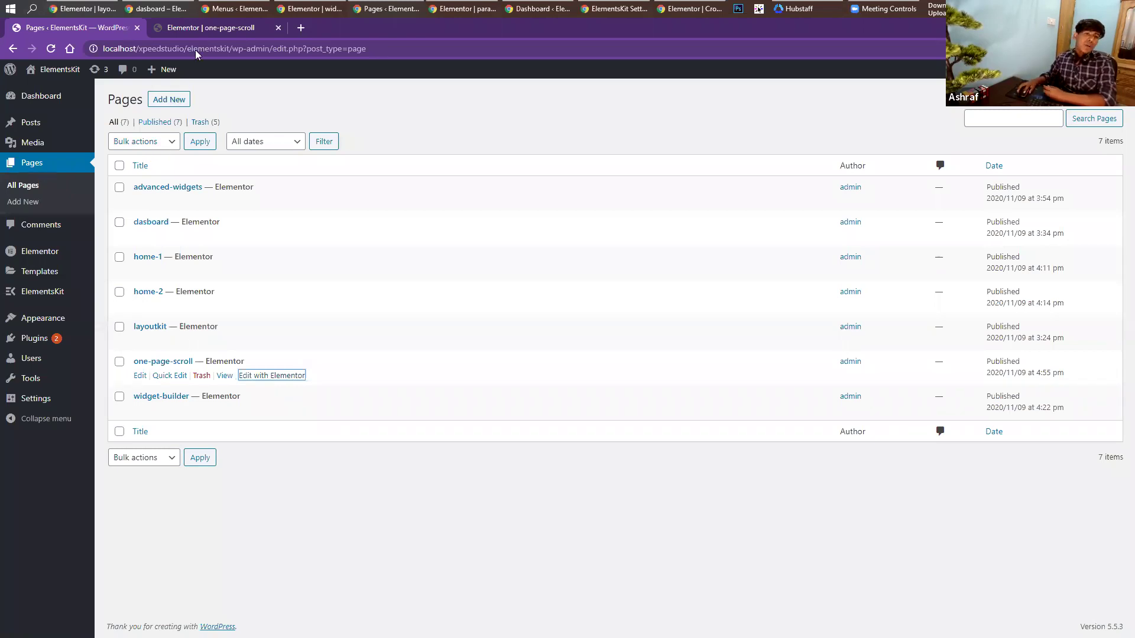
click(202, 27)
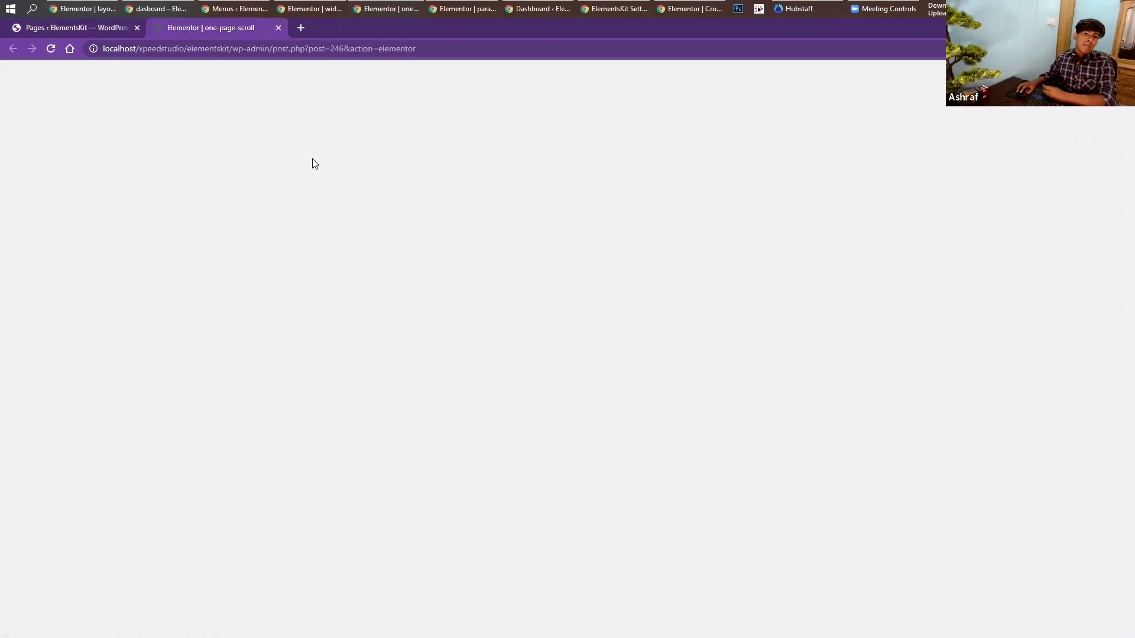
scroll(624, 247, down, 15)
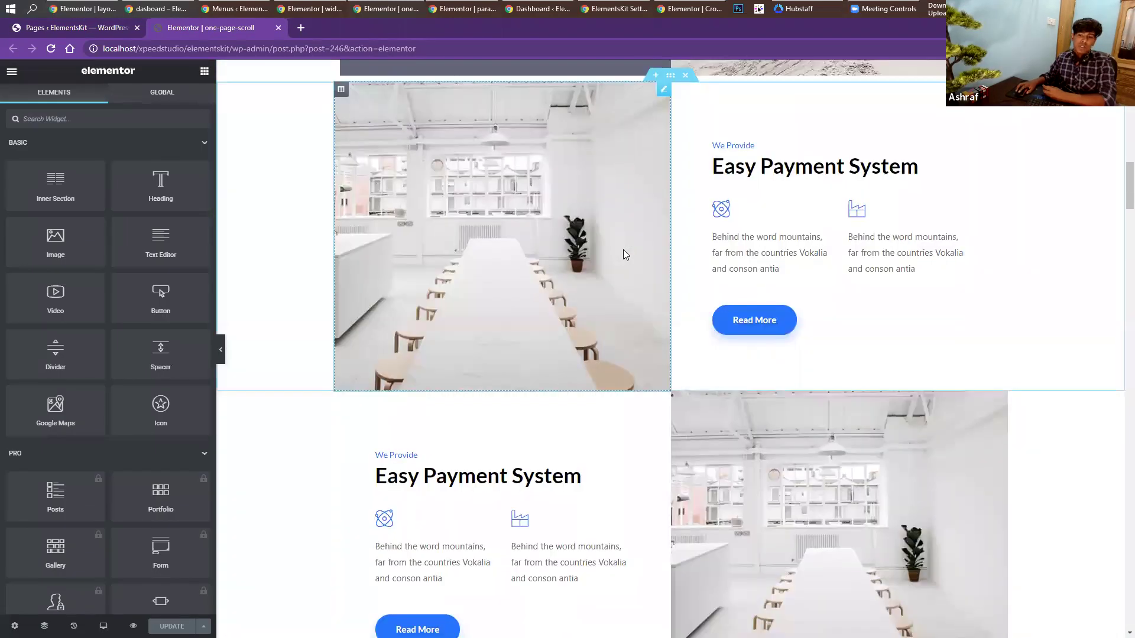
scroll(625, 256, down, 15)
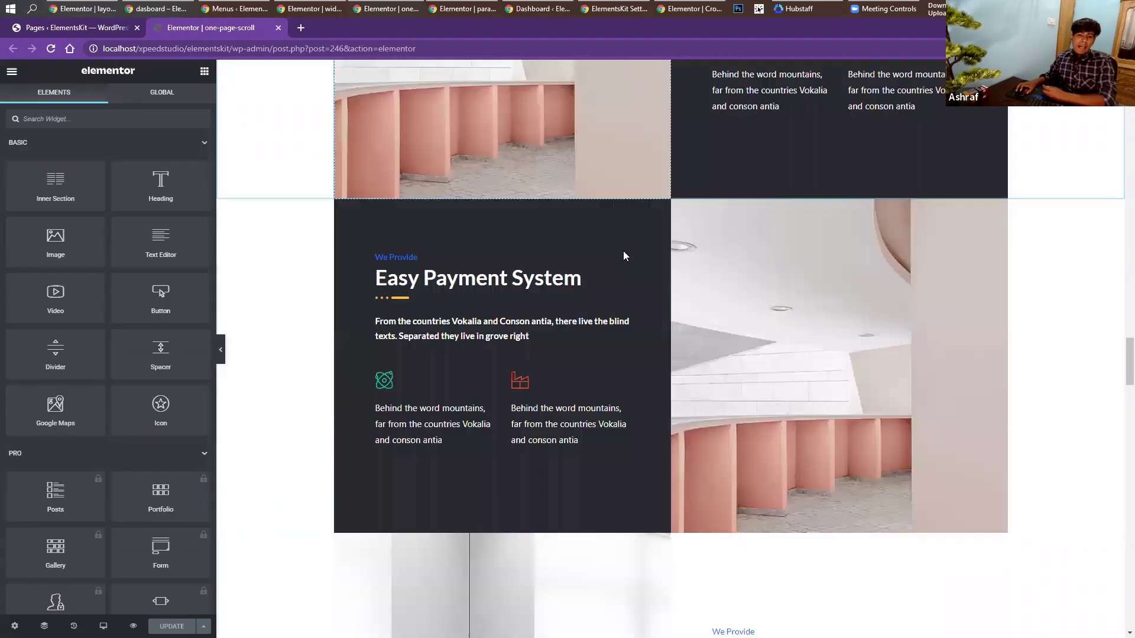
scroll(625, 255, up, 10)
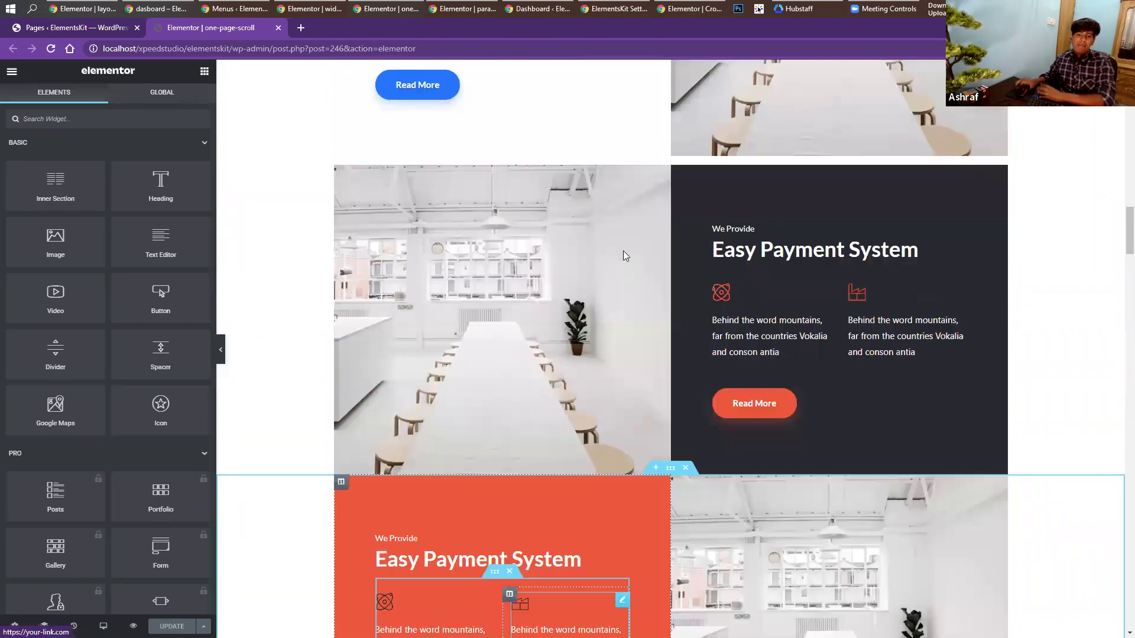
Enable Onepage Scroll in the page's ElementsKit Settings and keep the Navigation Style at None.
scroll(612, 252, up, 12)
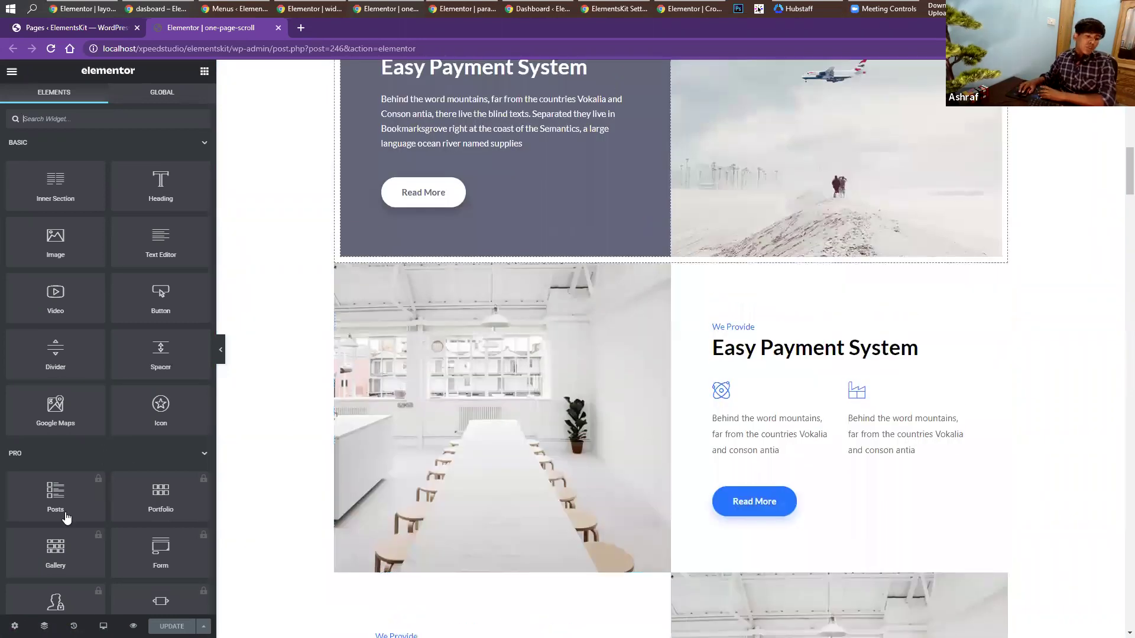
click(15, 625)
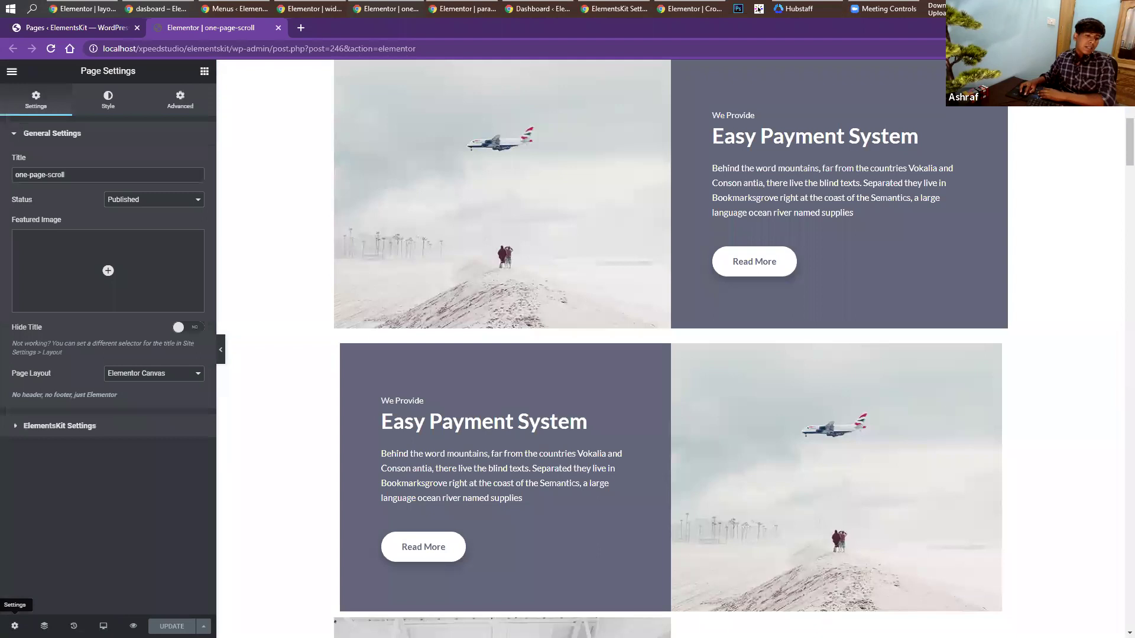
click(69, 425)
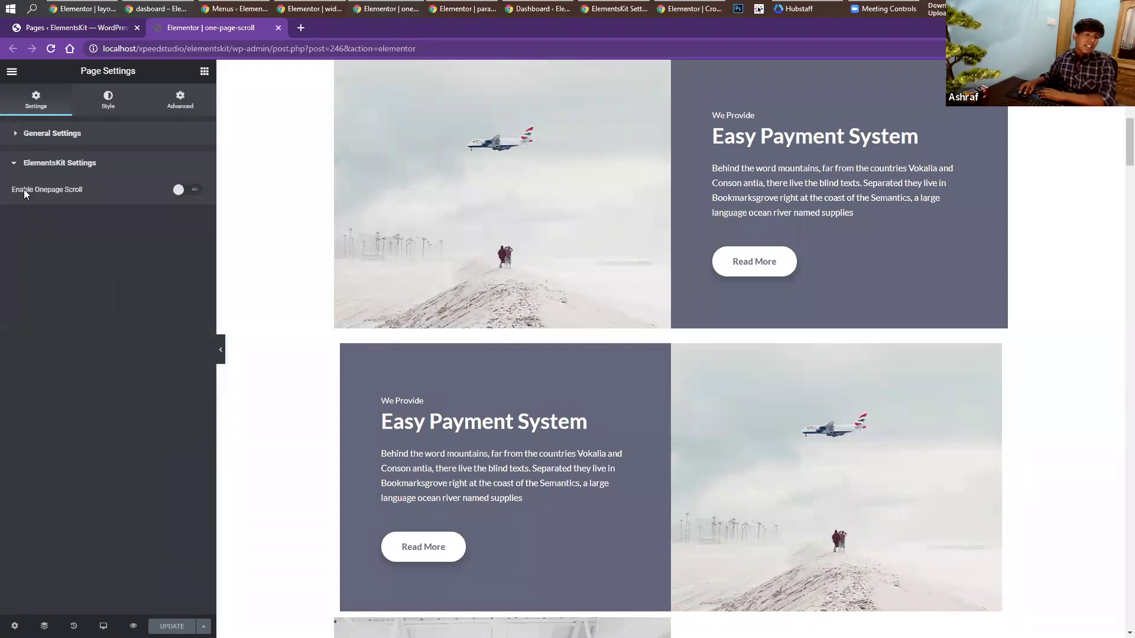
click(185, 190)
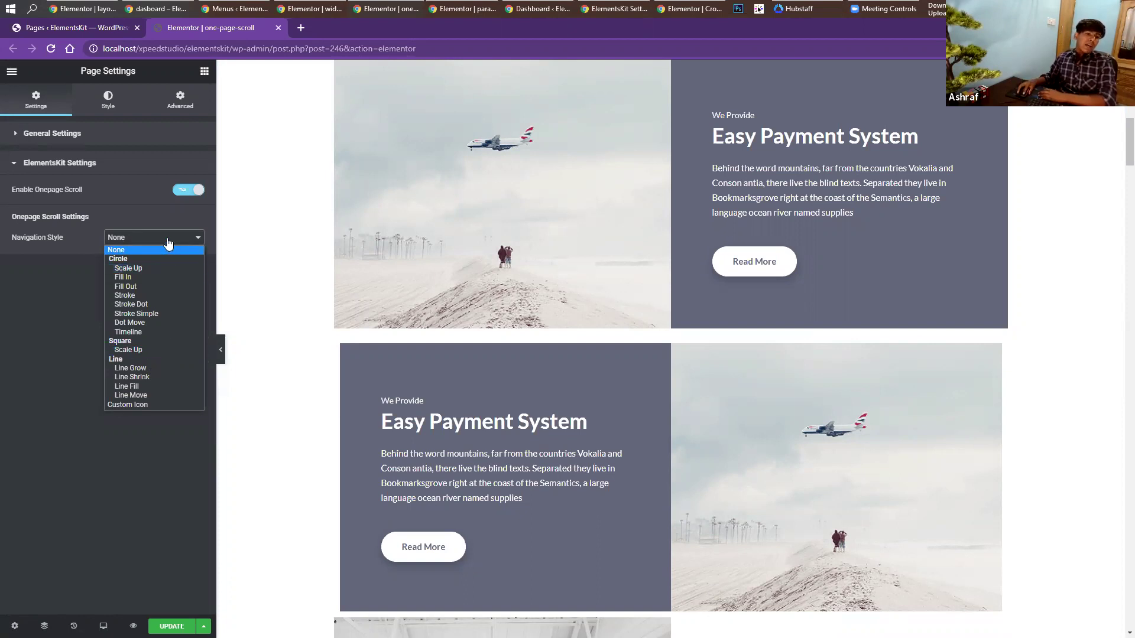
click(119, 250)
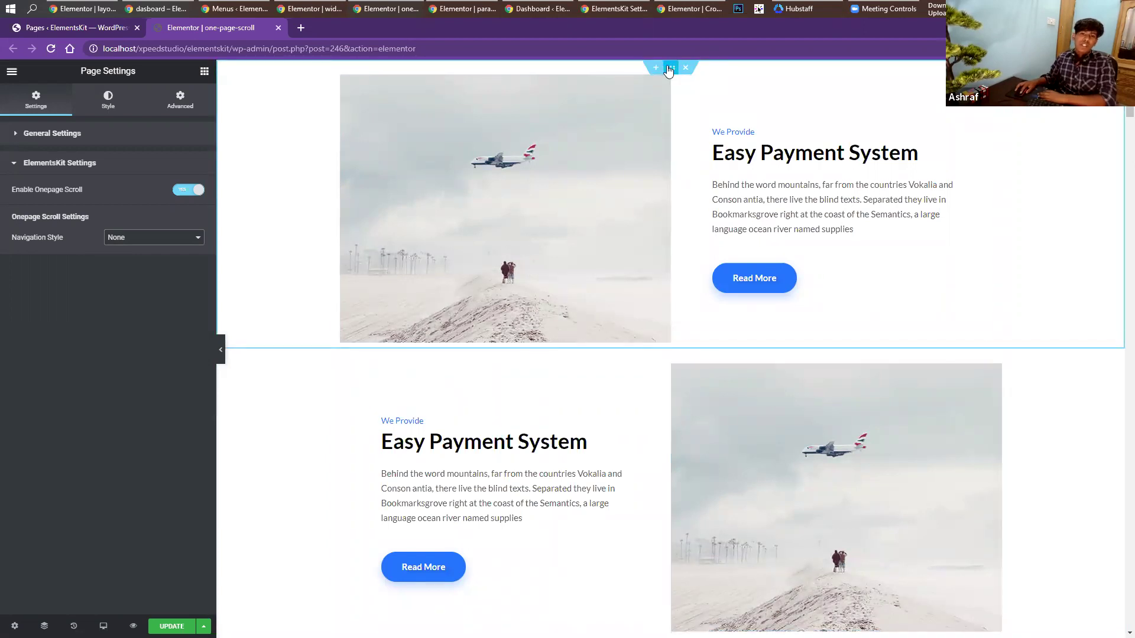
Turn on Enable Section in the ElementsKit Onepage Scroll options of the page's first and second sections.
click(668, 71)
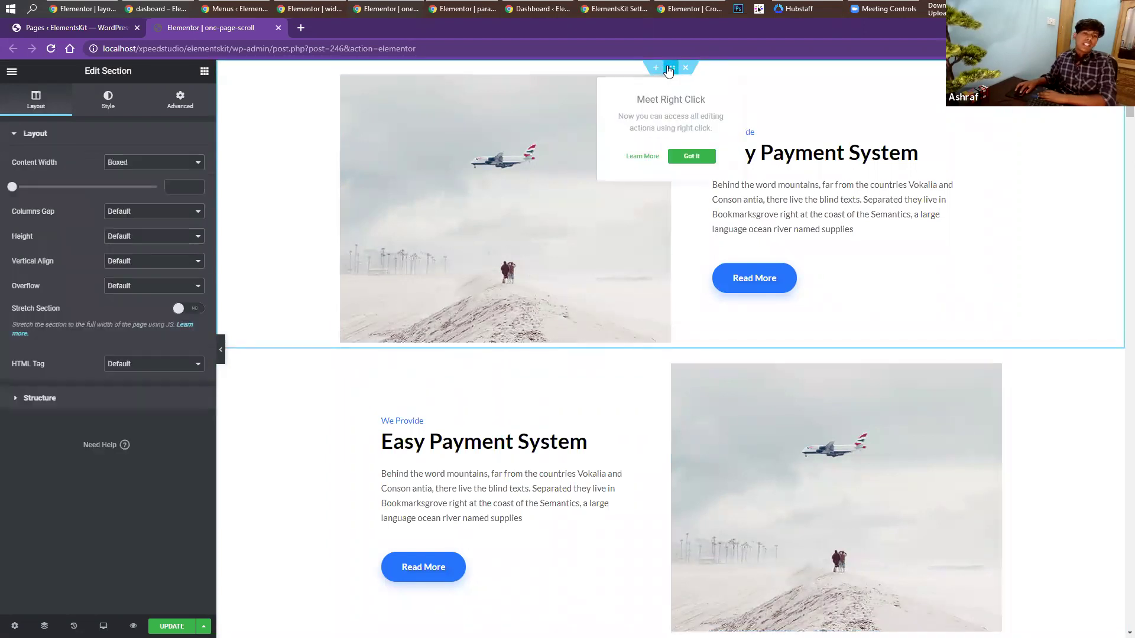
click(187, 104)
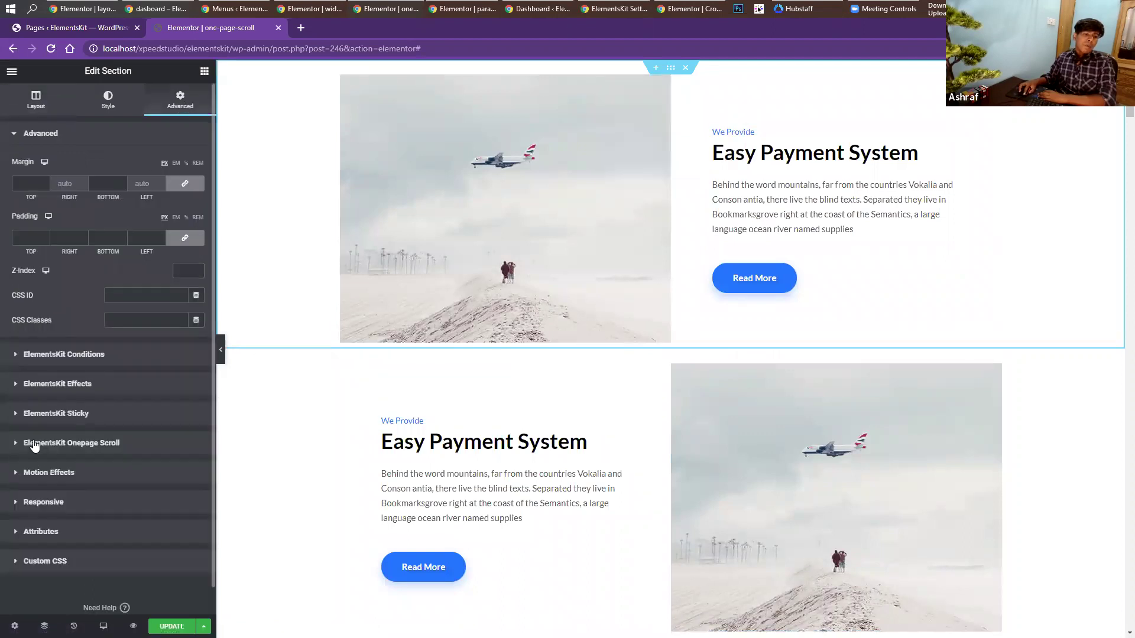
click(118, 443)
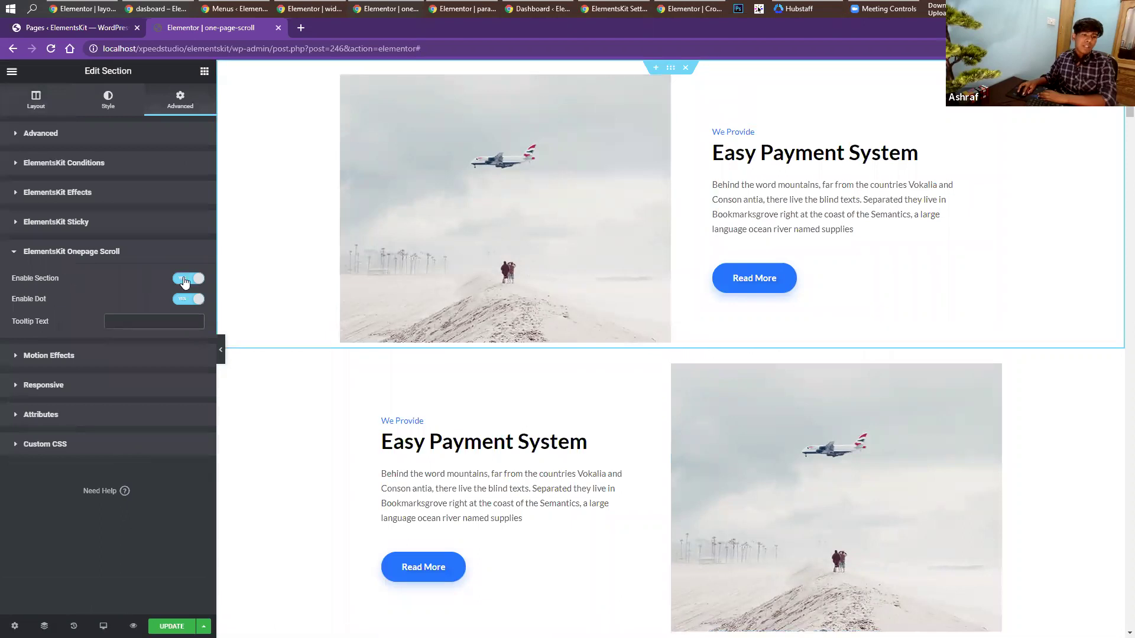
scroll(653, 357, down, 1)
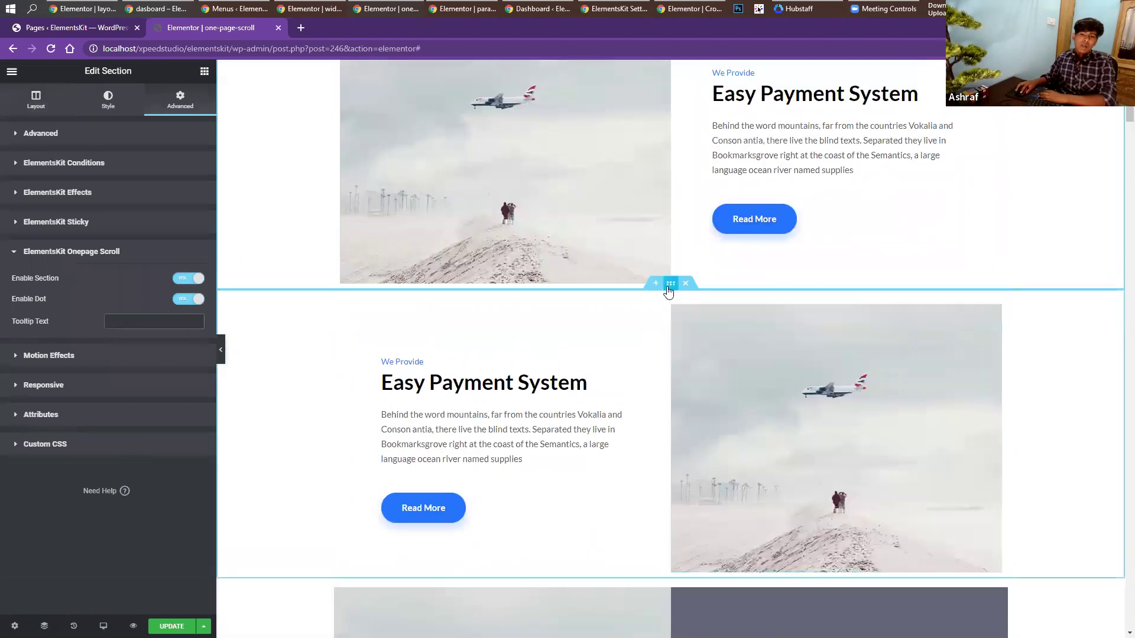
click(670, 283)
click(181, 100)
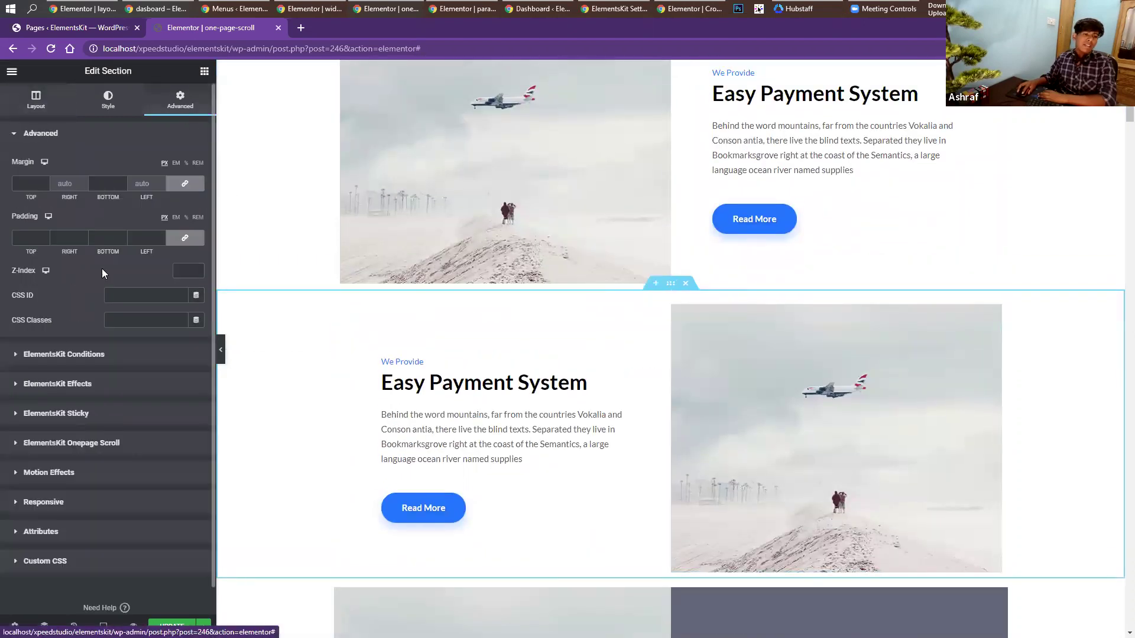
click(84, 445)
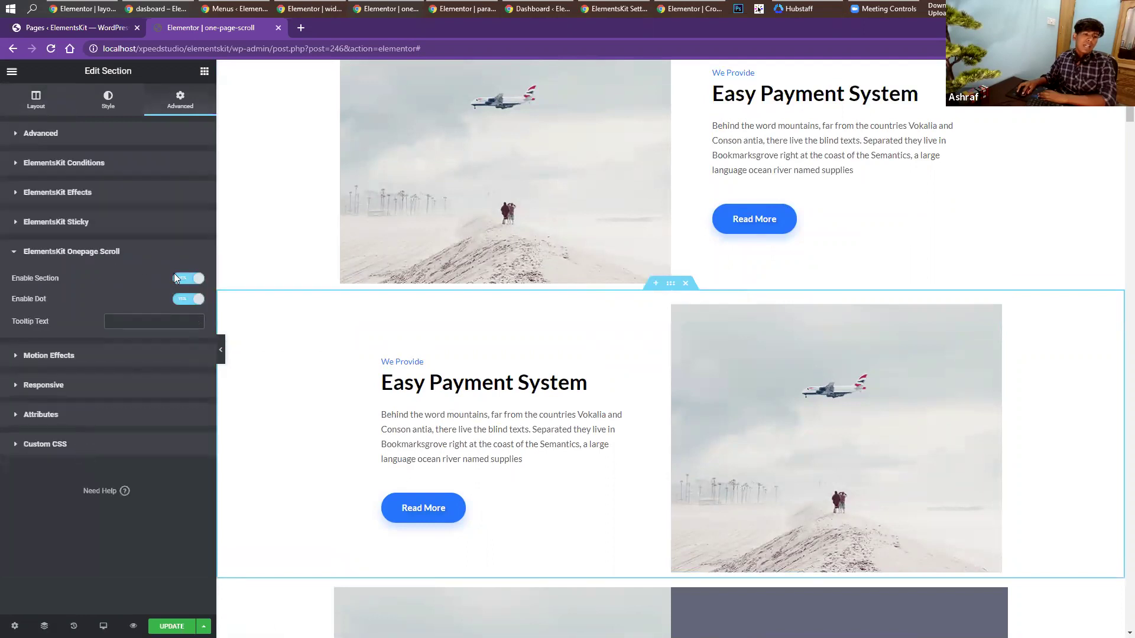
Copy the second section and paste its style onto the third and fourth sections with purple-grey text panels.
right_click(670, 283)
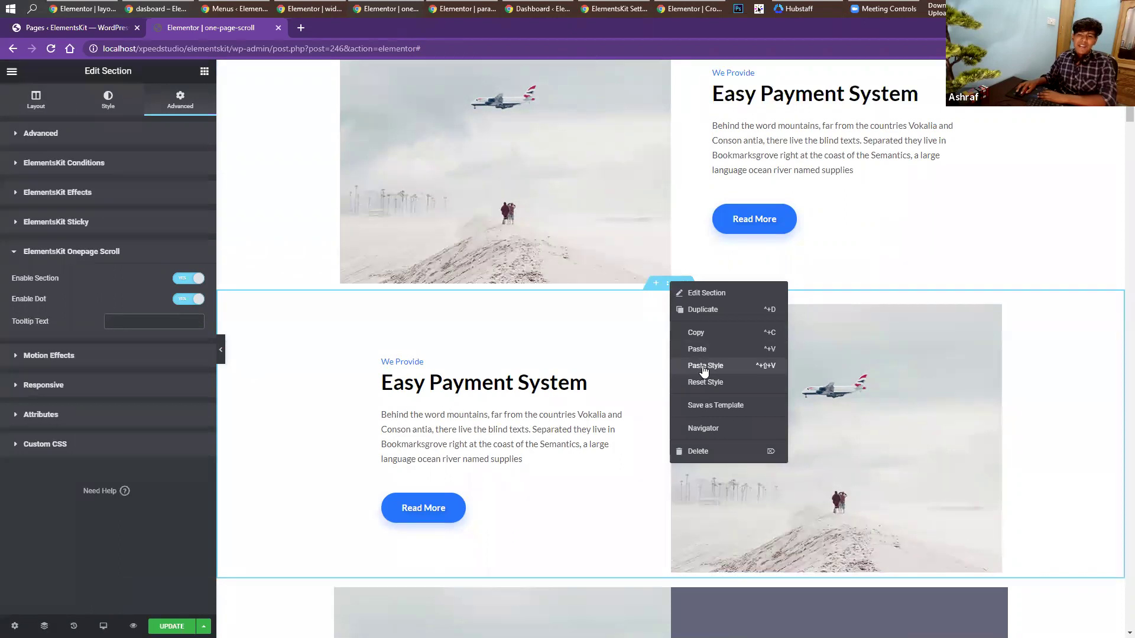
click(698, 334)
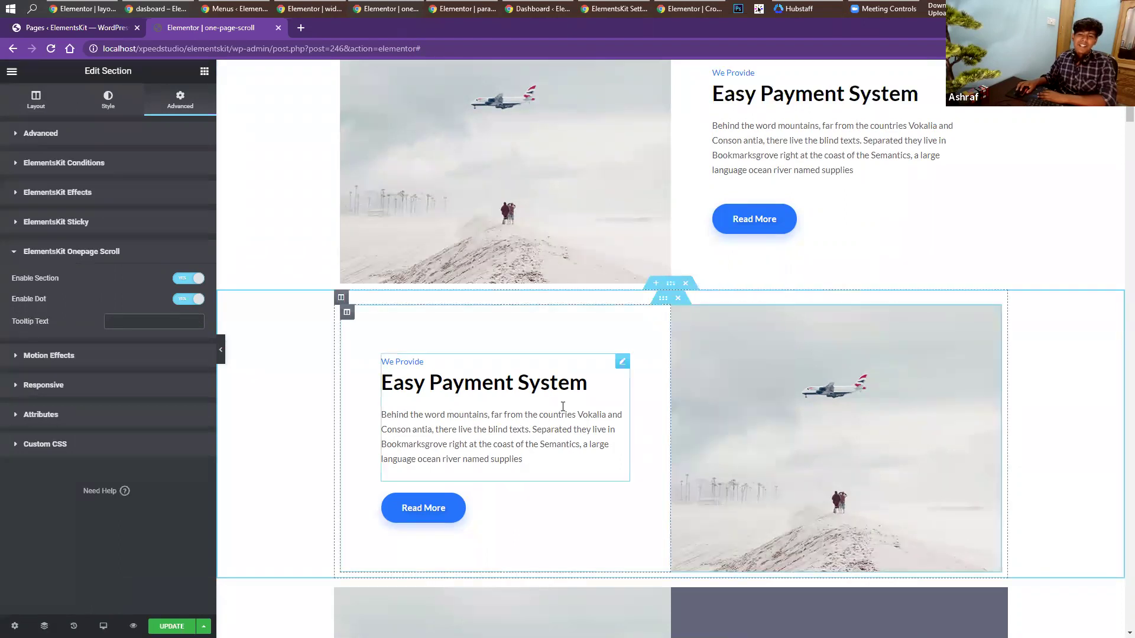
scroll(680, 296, down, 5)
right_click(670, 220)
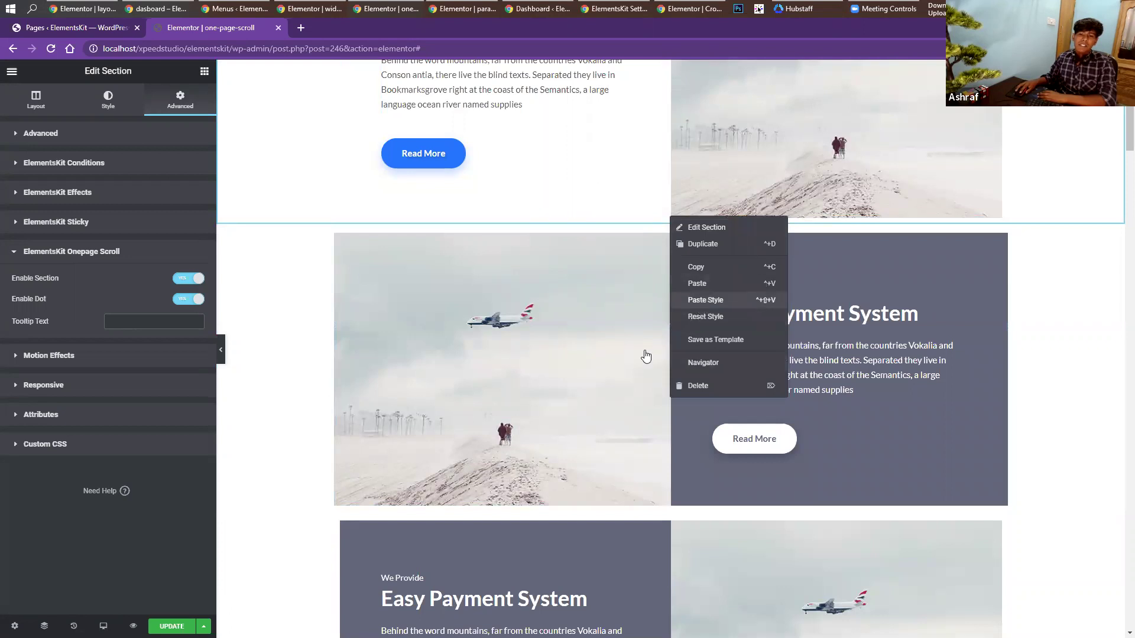
scroll(616, 377, down, 3)
right_click(666, 329)
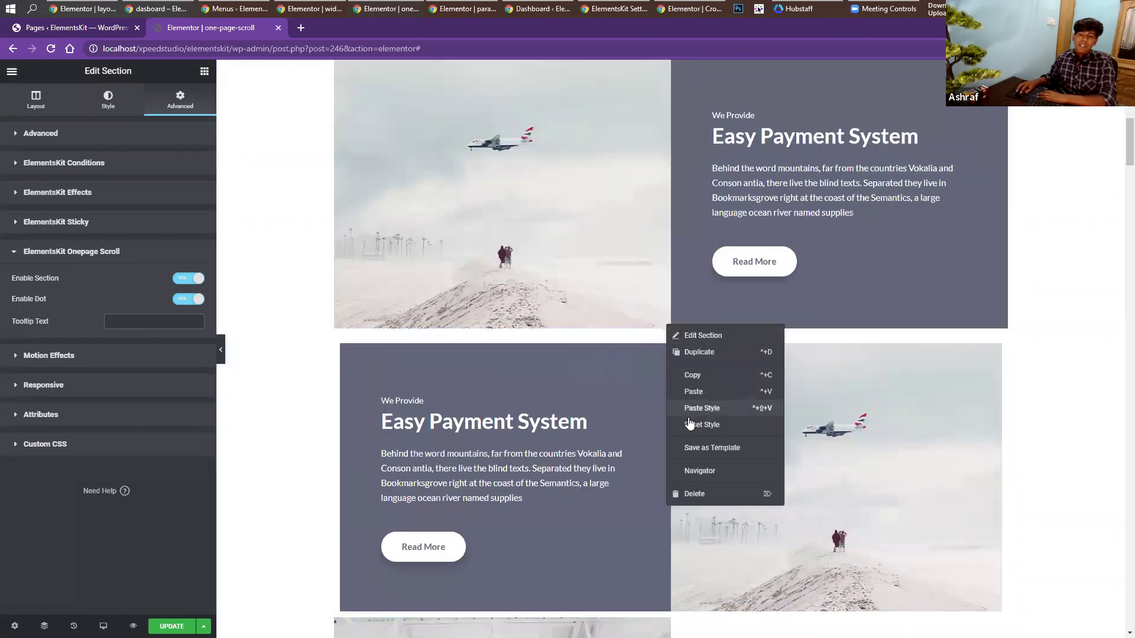
click(665, 416)
Paste the copied section style onto the two white sections with the long-table photo.
scroll(622, 390, down, 4)
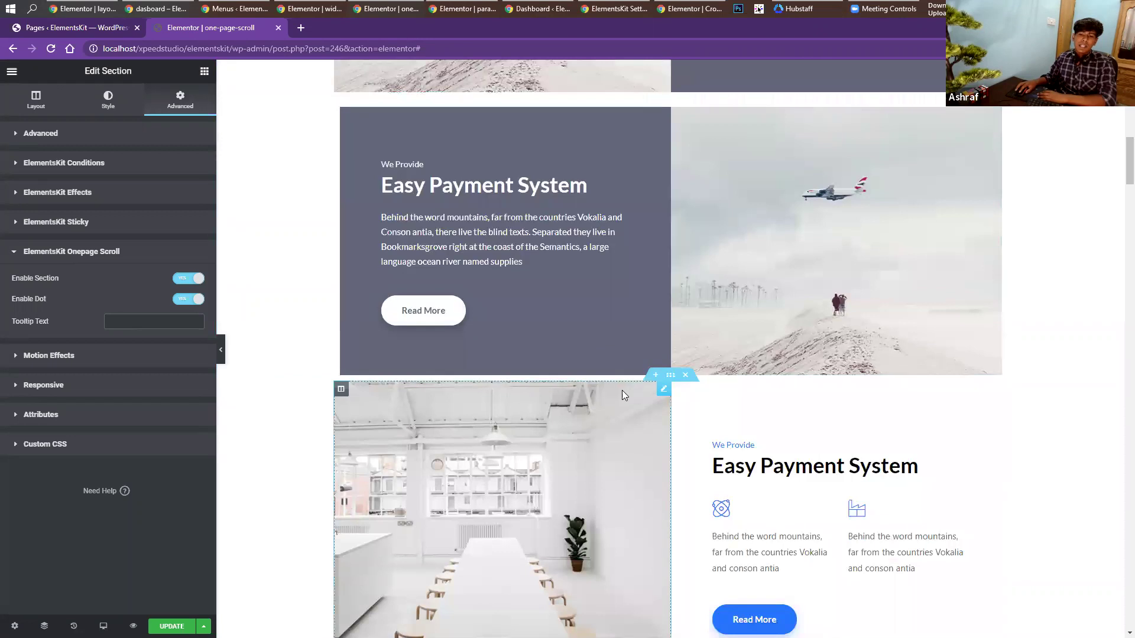
right_click(669, 382)
scroll(518, 388, down, 5)
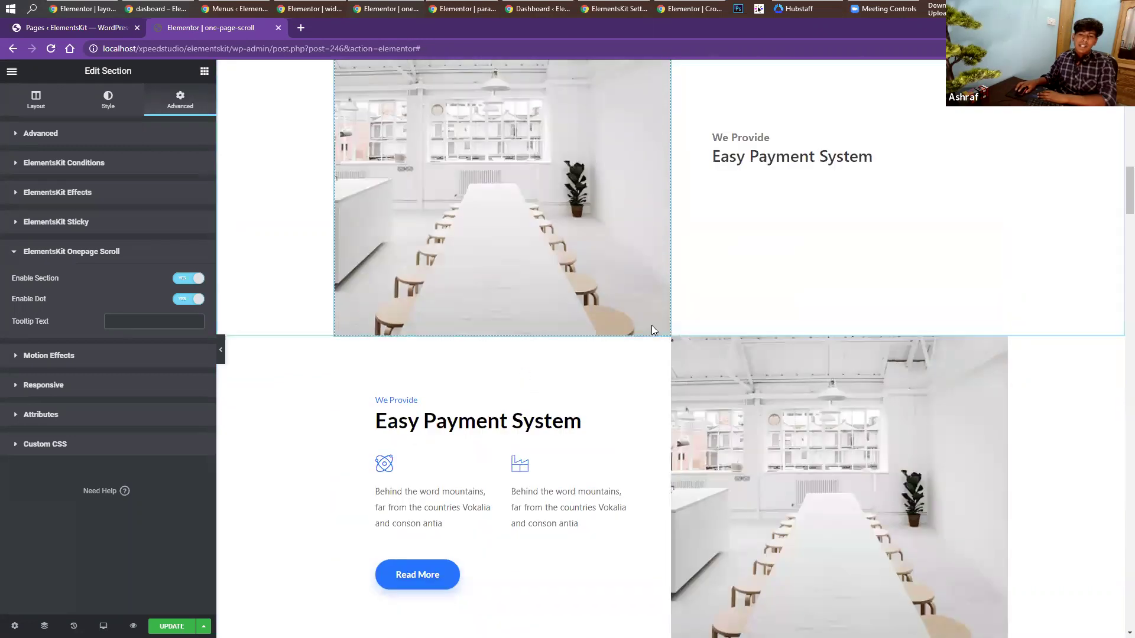
right_click(674, 336)
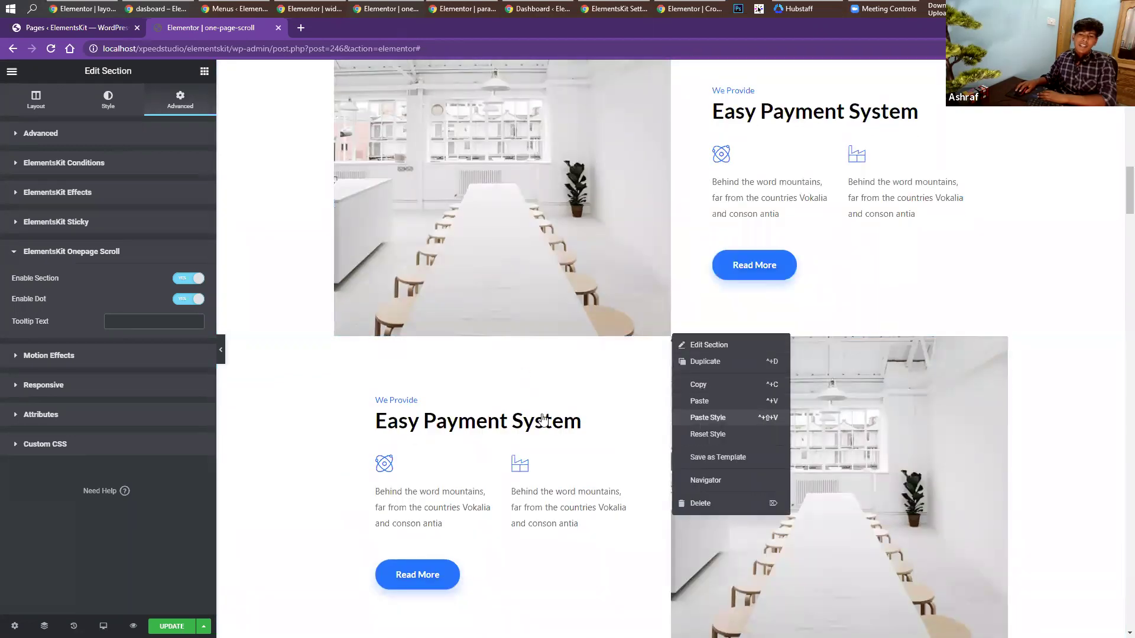
click(708, 417)
Paste the copied section style onto the section with the dark navy text panel and save the page.
scroll(473, 409, down, 5)
scroll(480, 373, down, 5)
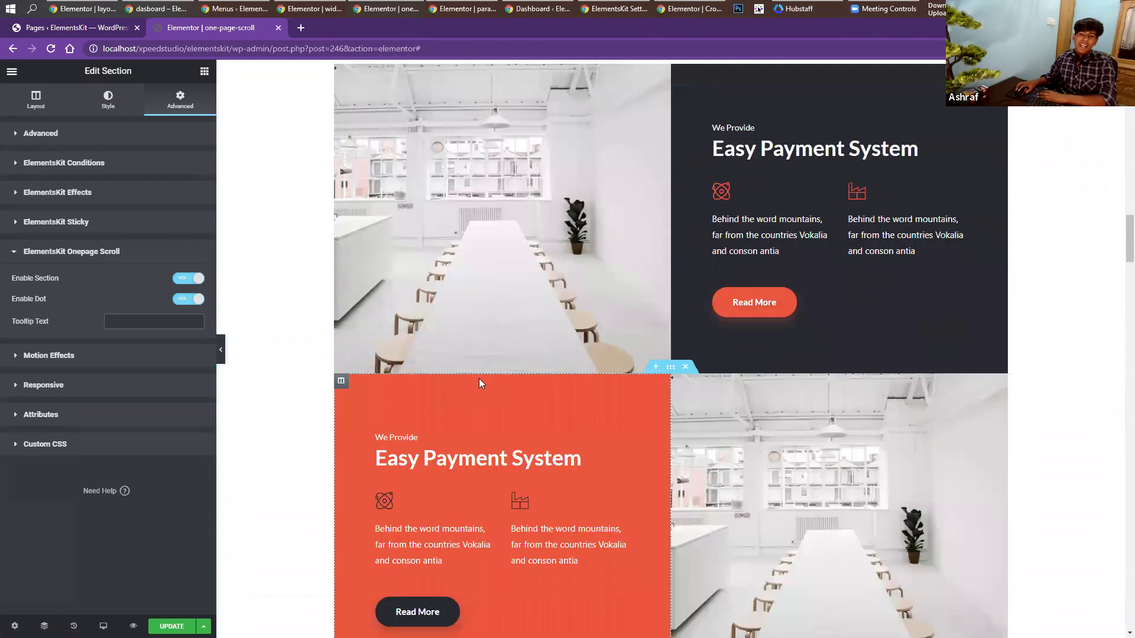
scroll(664, 336, down, 1)
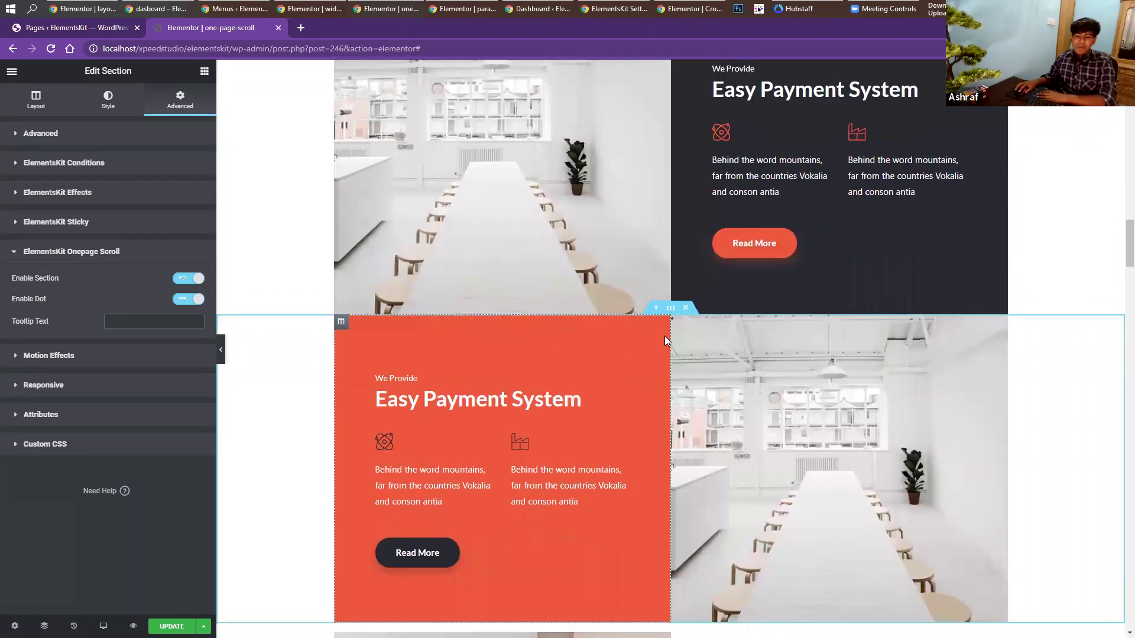
scroll(647, 329, up, 6)
right_click(675, 358)
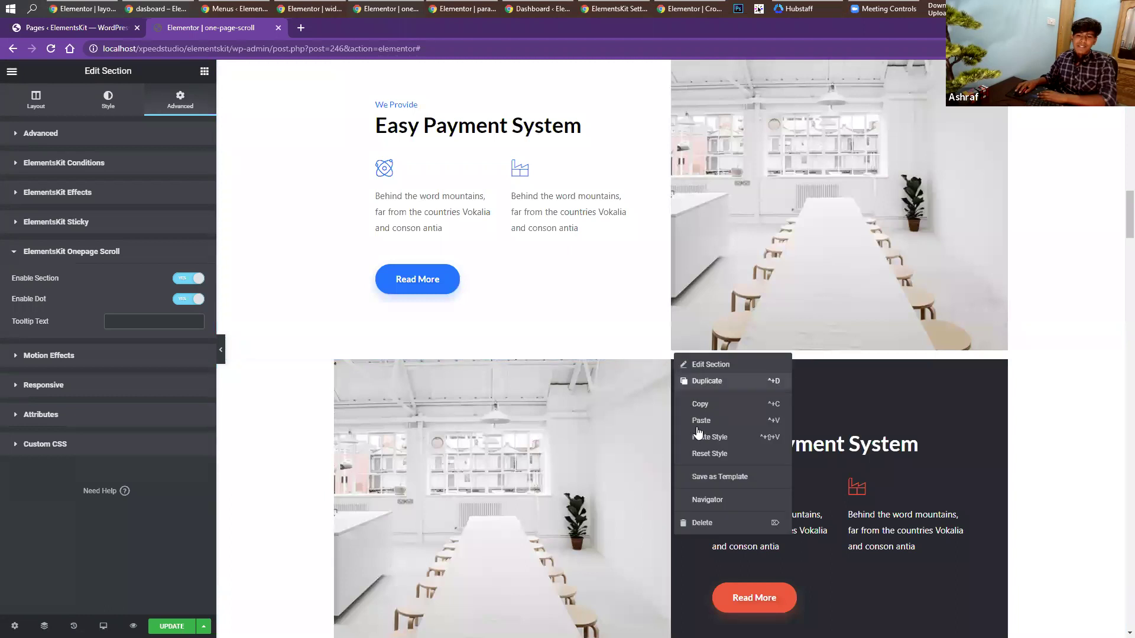
click(709, 437)
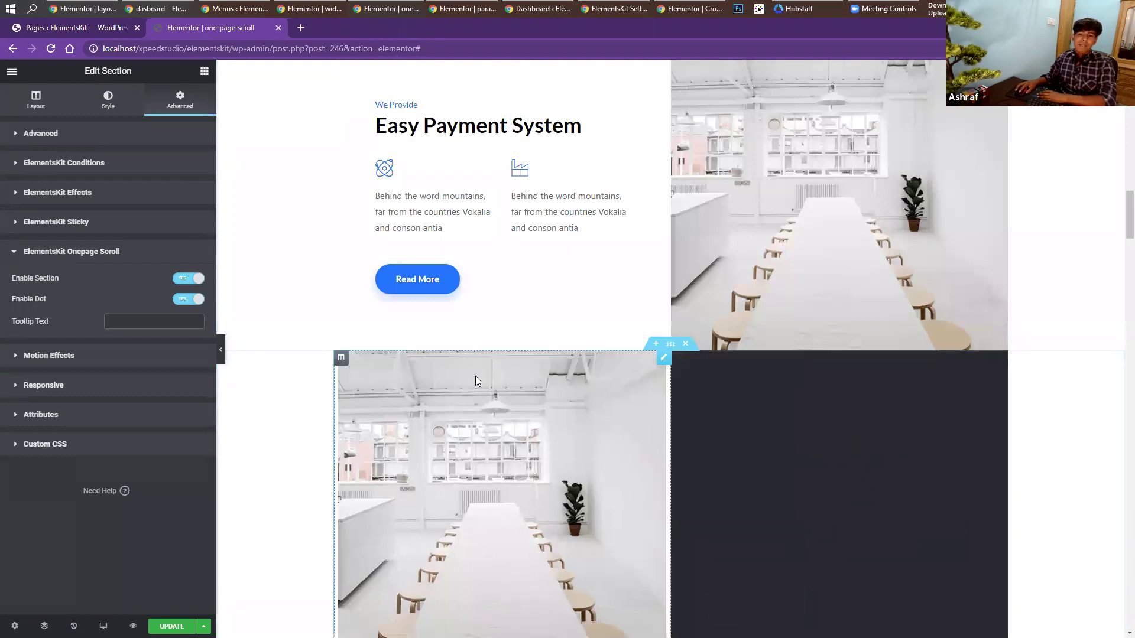
scroll(470, 383, up, 2)
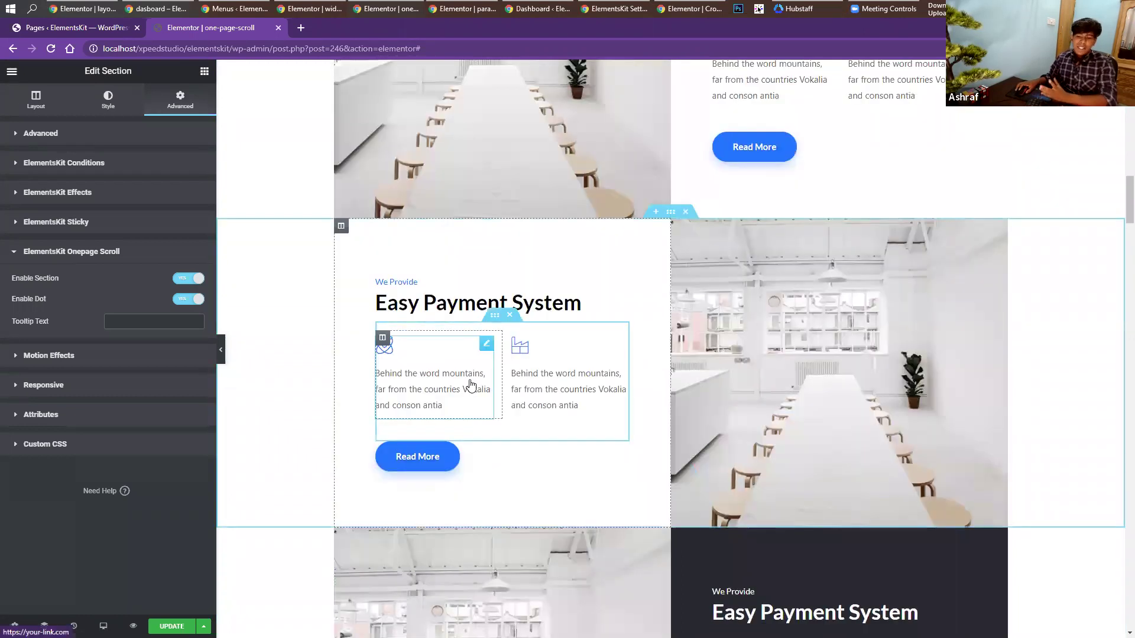
key(ctrl+s)
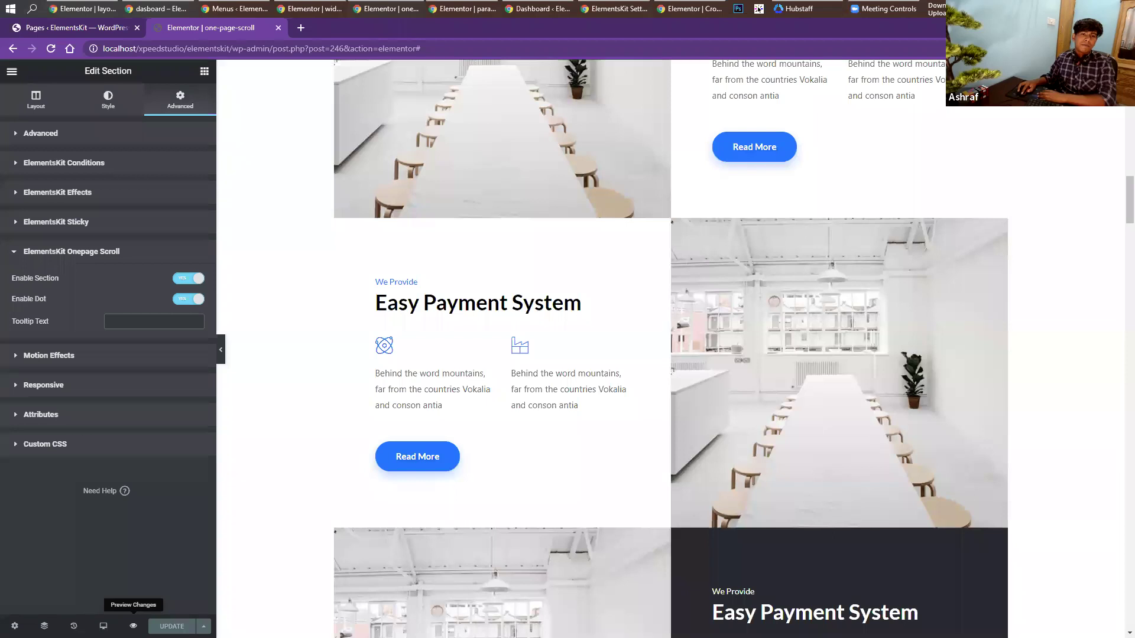
Preview the one-page-scroll page and check how it moves between sections when scrolling down and back up.
click(133, 626)
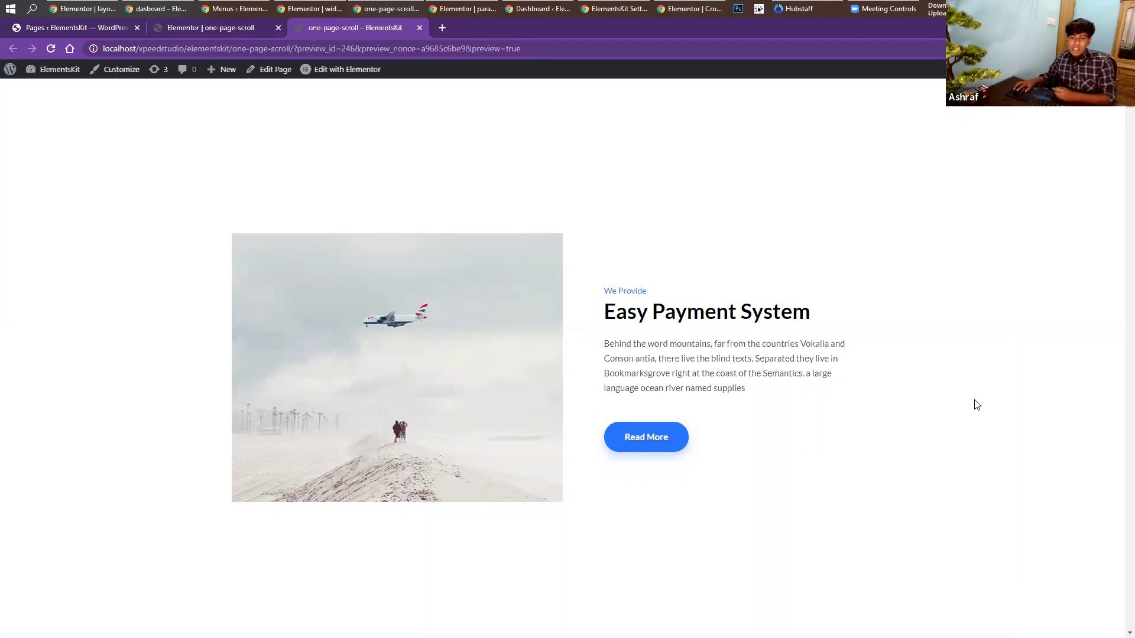
scroll(976, 405, down, 1)
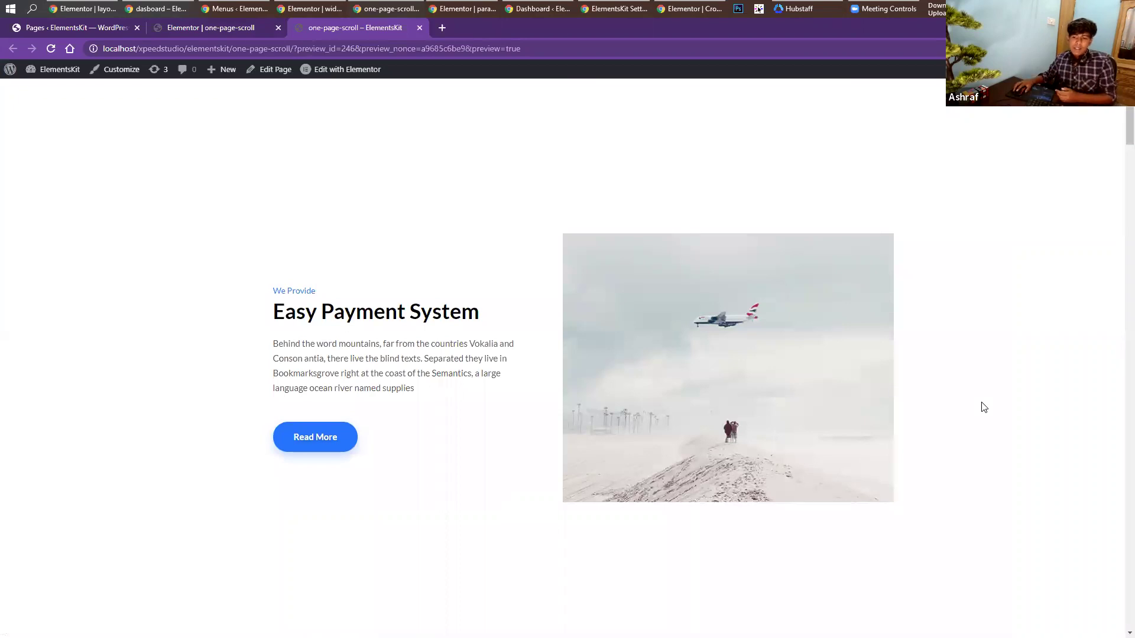
scroll(984, 407, down, 1)
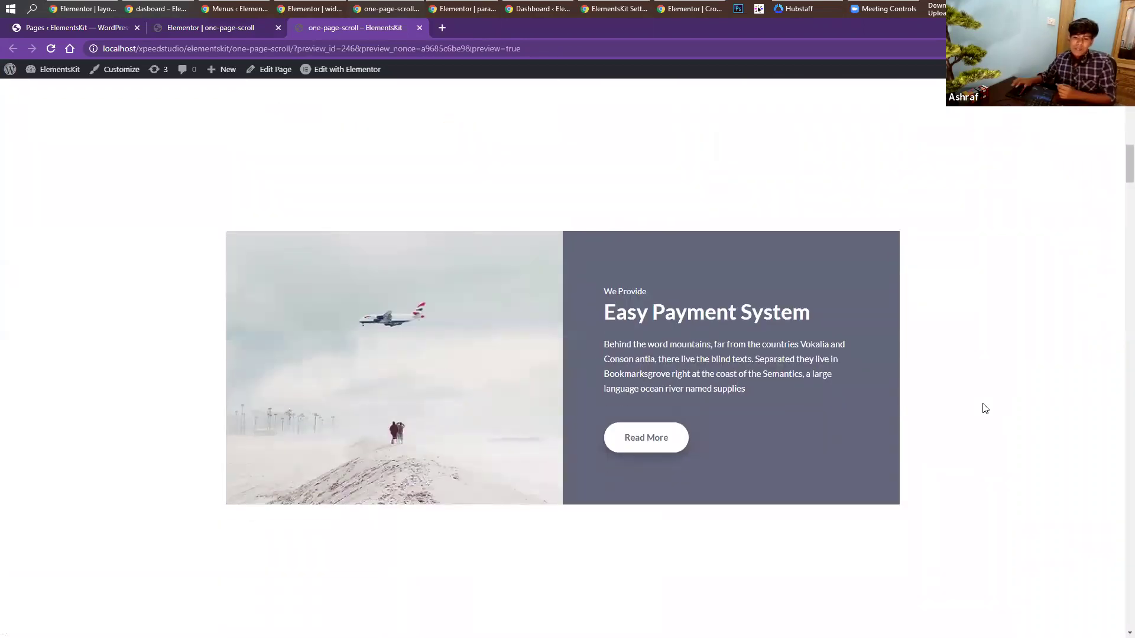
scroll(983, 411, down, 1)
scroll(981, 411, down, 1)
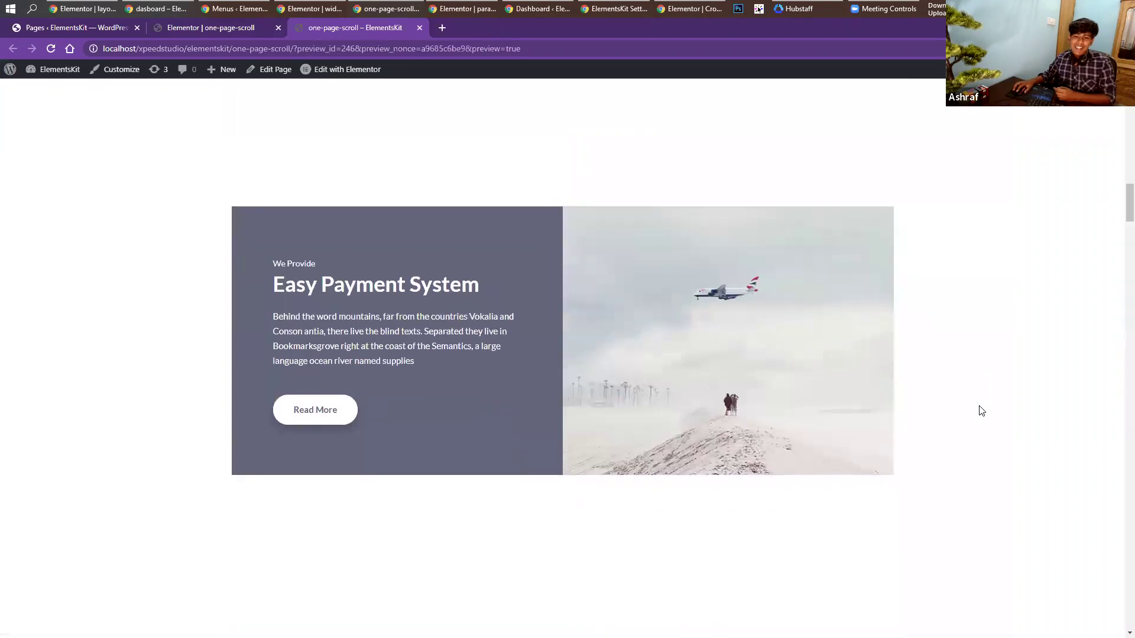
scroll(981, 410, up, 1)
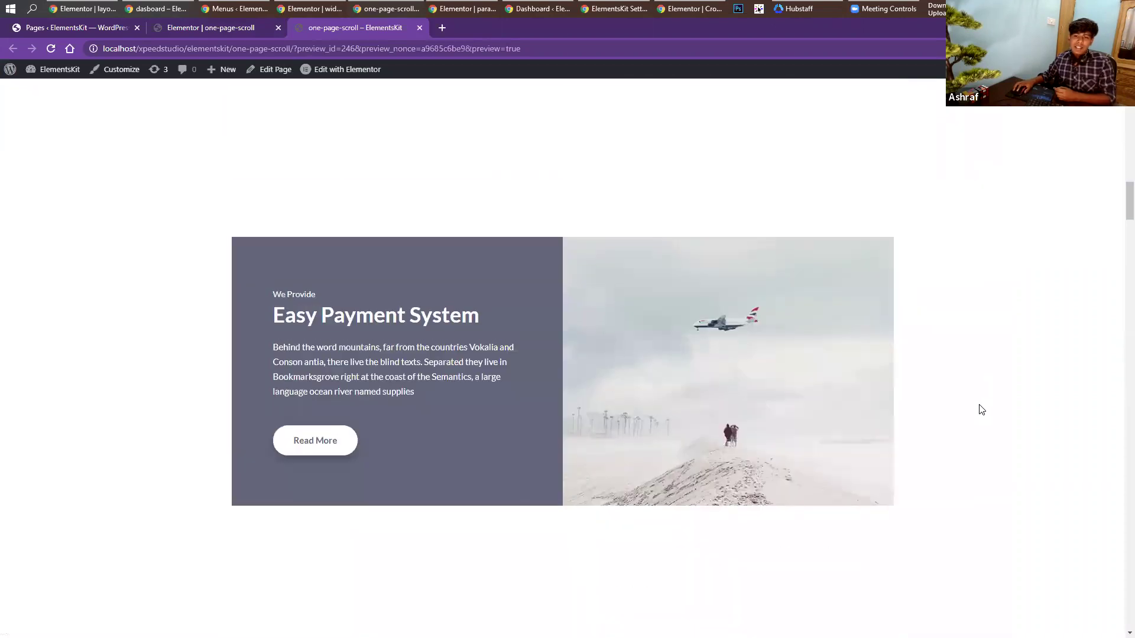
scroll(980, 410, up, 1)
scroll(981, 410, up, 1)
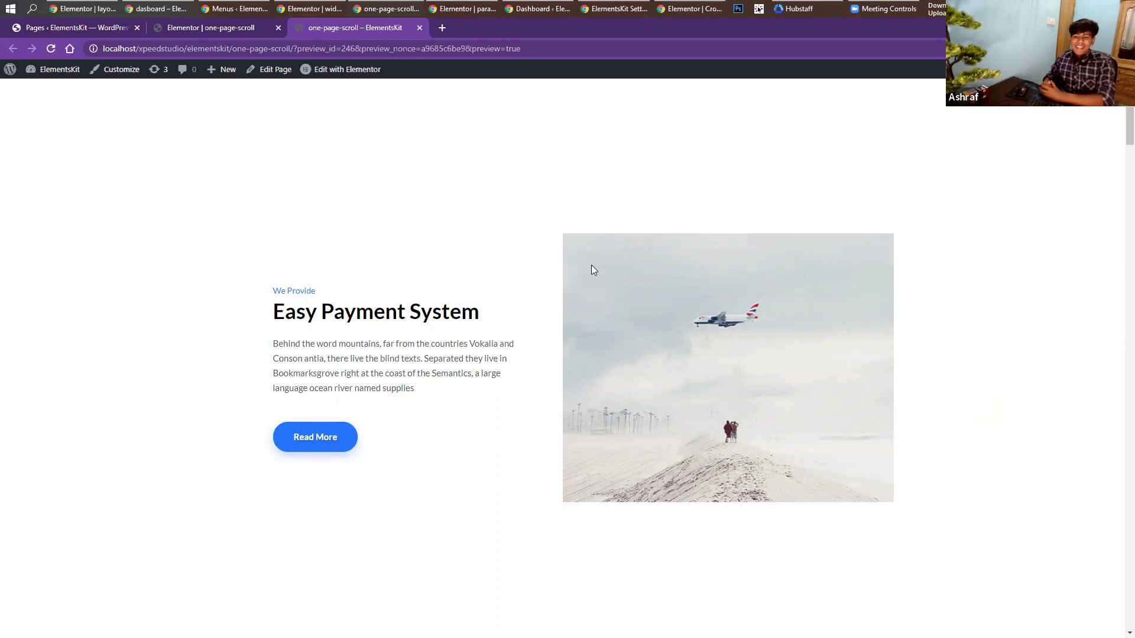
Switch to the Parallax landing page in the parallax browser window, look through its effects and demos, and expand the additional demos.
click(458, 8)
scroll(518, 294, up, 5)
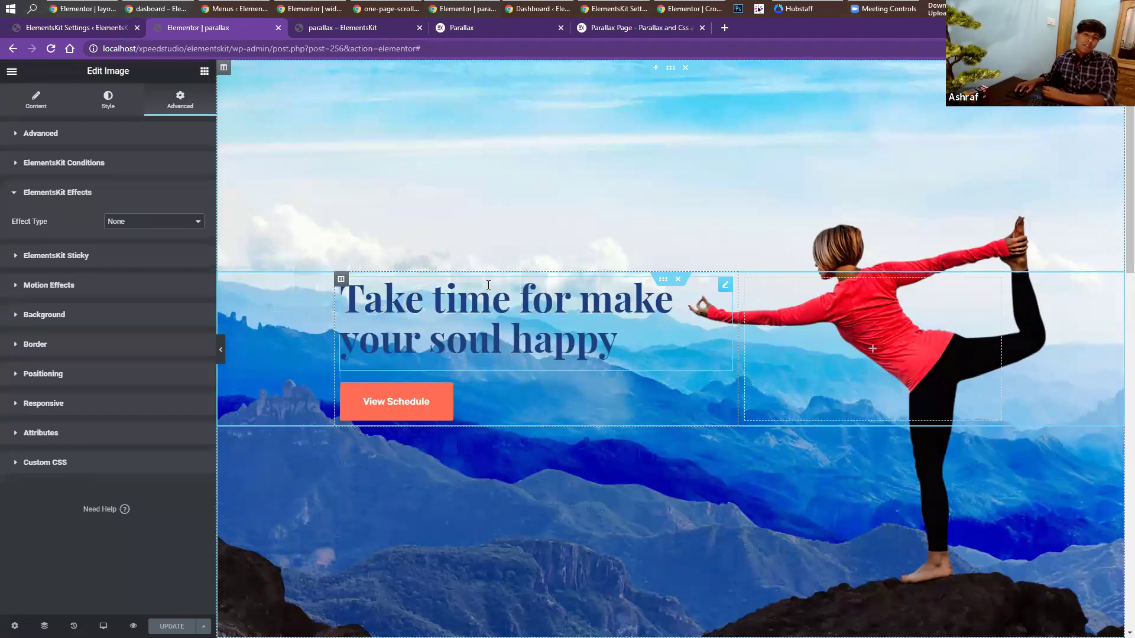
click(473, 26)
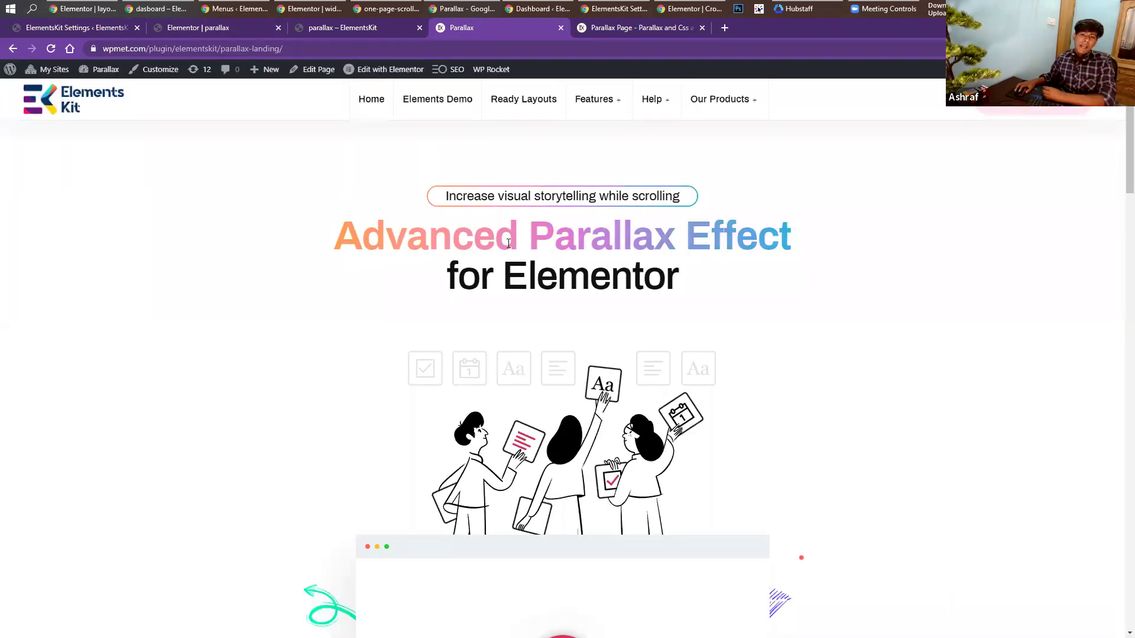
scroll(508, 243, down, 15)
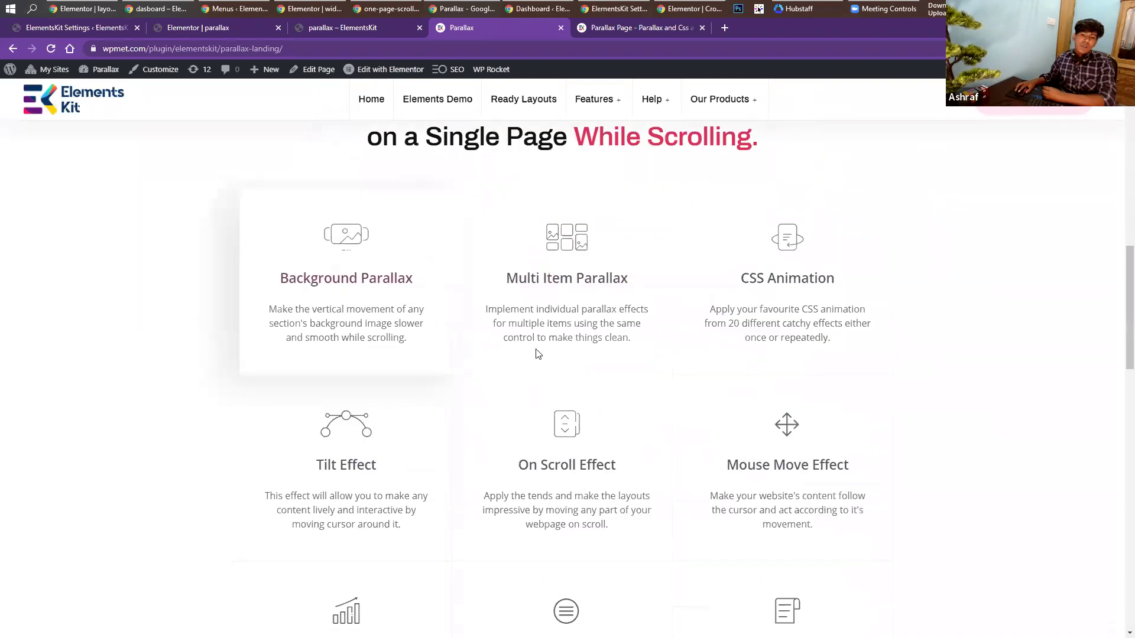
scroll(538, 354, down, 8)
scroll(524, 403, down, 8)
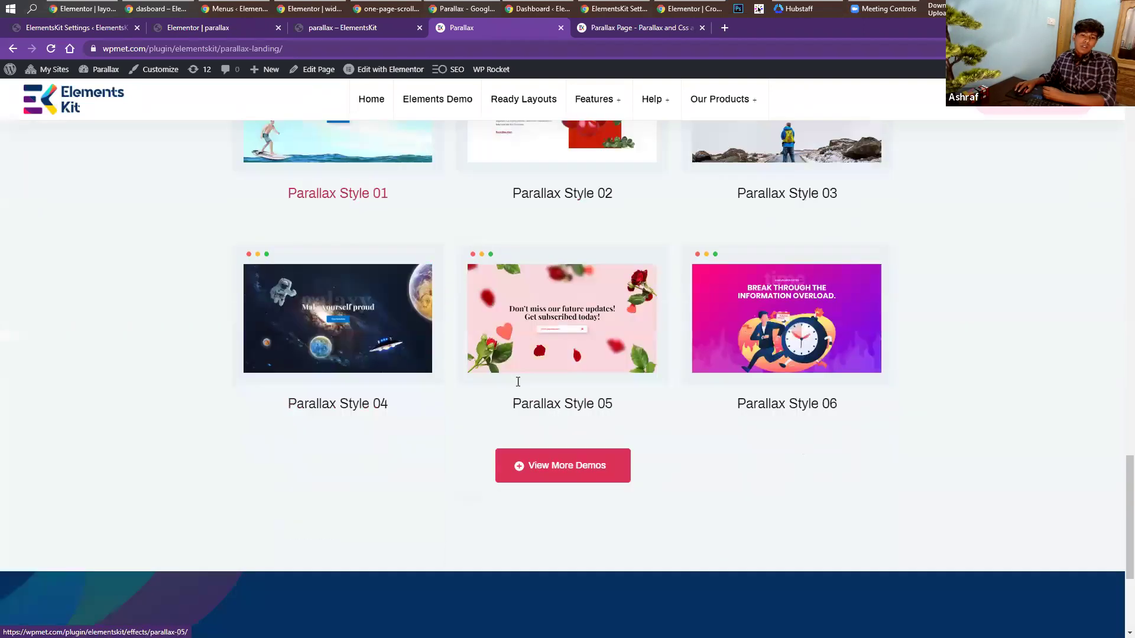
scroll(518, 381, down, 2)
click(568, 399)
scroll(561, 406, down, 4)
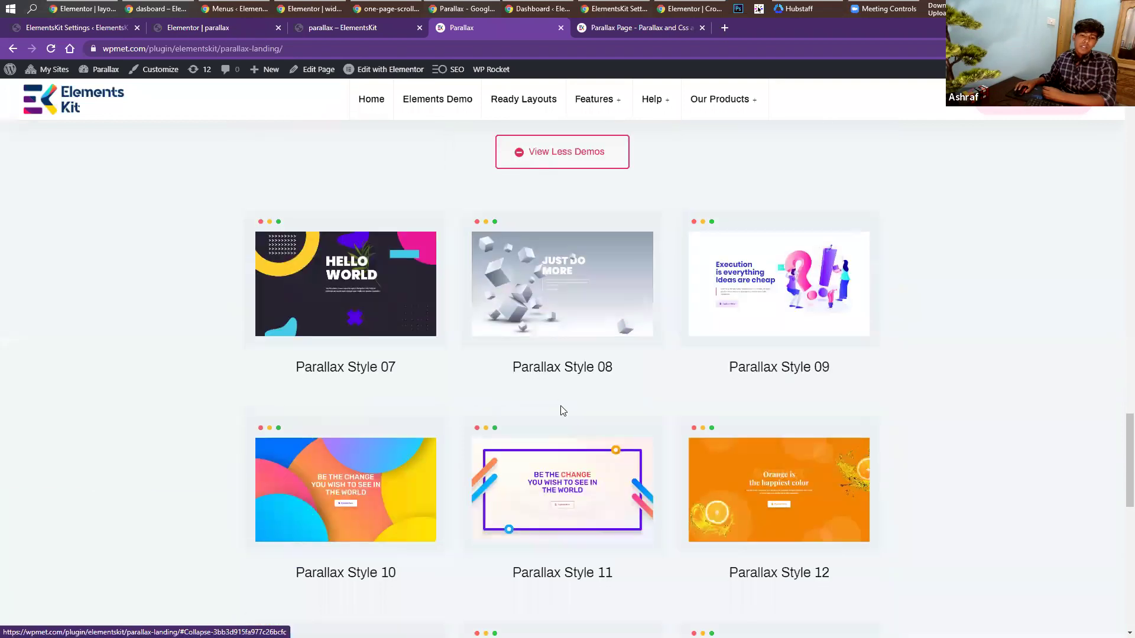
Look through the additional demos from Parallax Style 07 to 18 and return to the first six demos.
scroll(561, 406, down, 5)
scroll(494, 430, down, 4)
scroll(494, 430, up, 4)
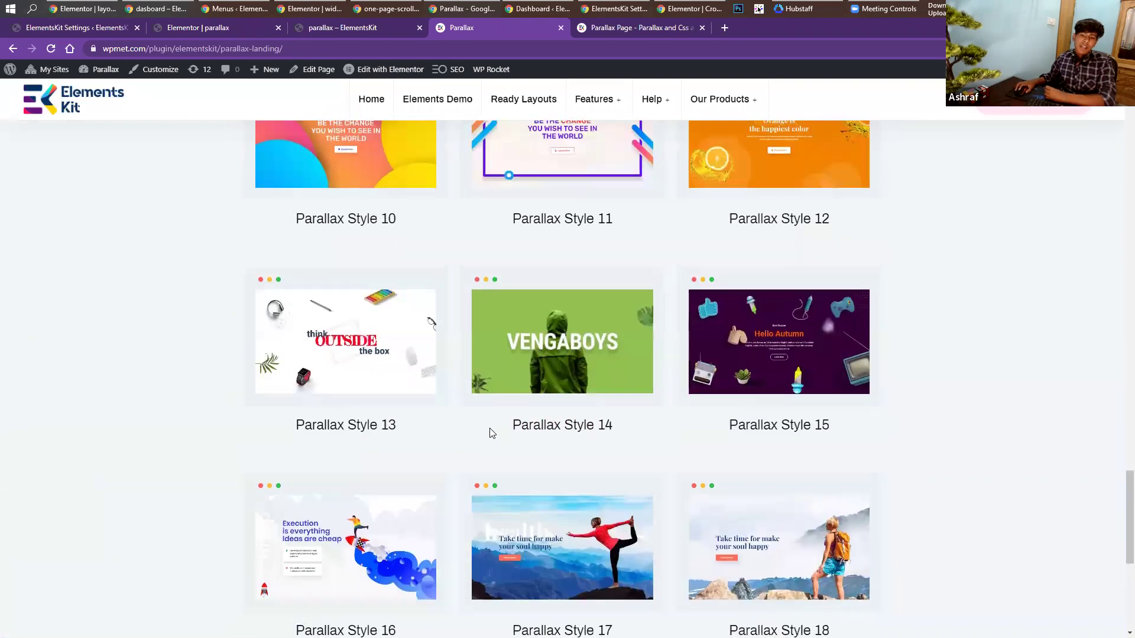
scroll(490, 433, up, 12)
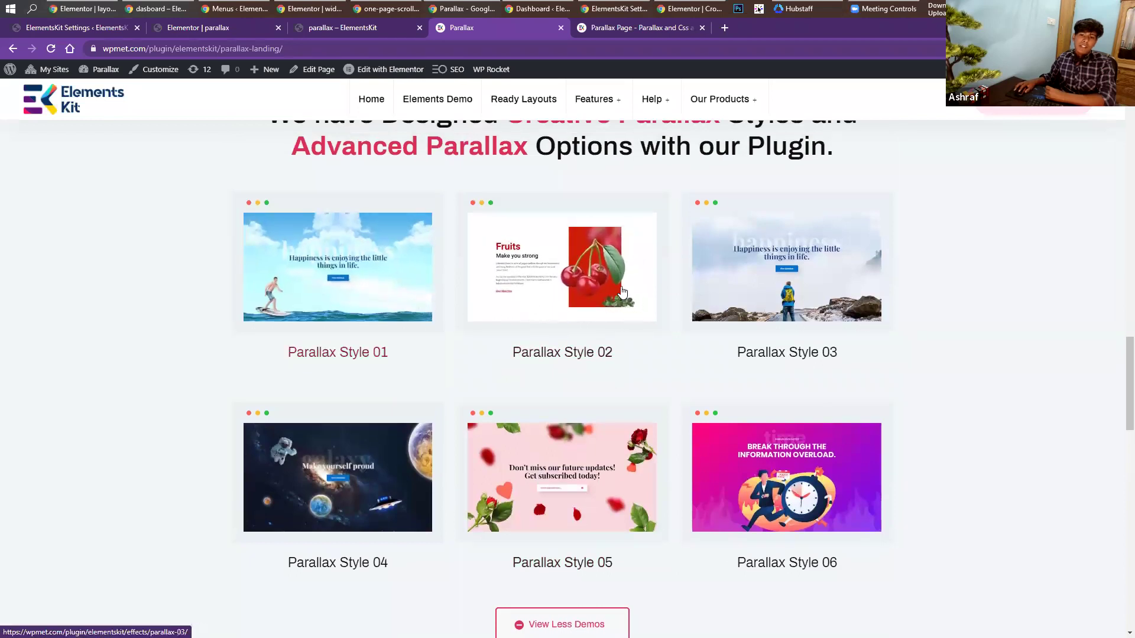
Switch to the Parallax Page demo and check how its red cherry section behaves when scrolling down and back up.
click(621, 28)
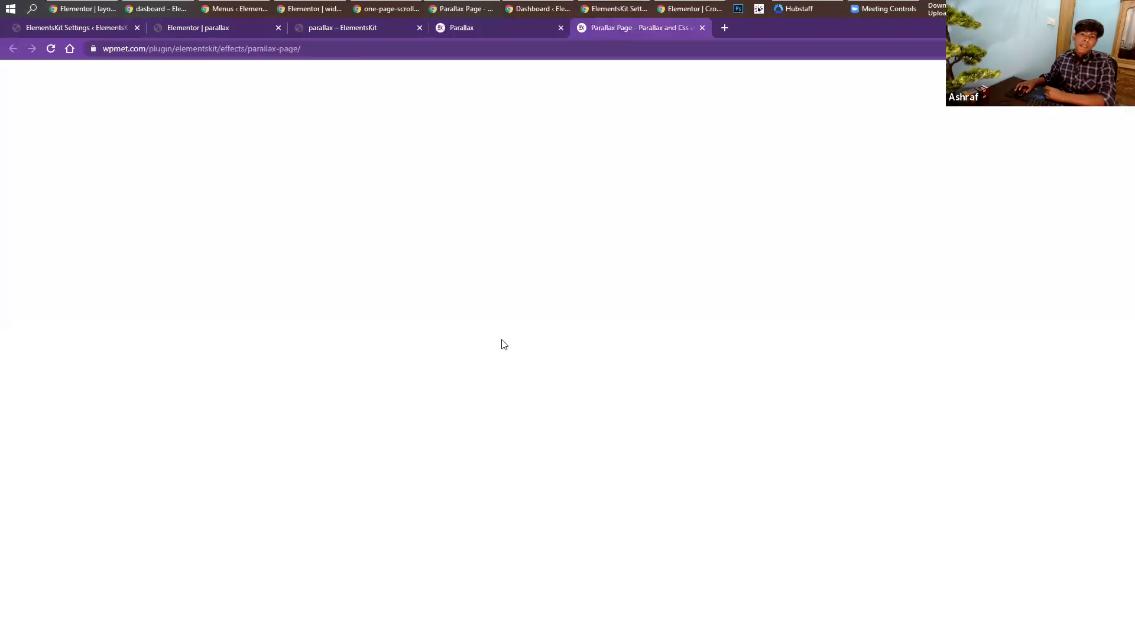
scroll(411, 415, down, 1)
scroll(411, 414, up, 1)
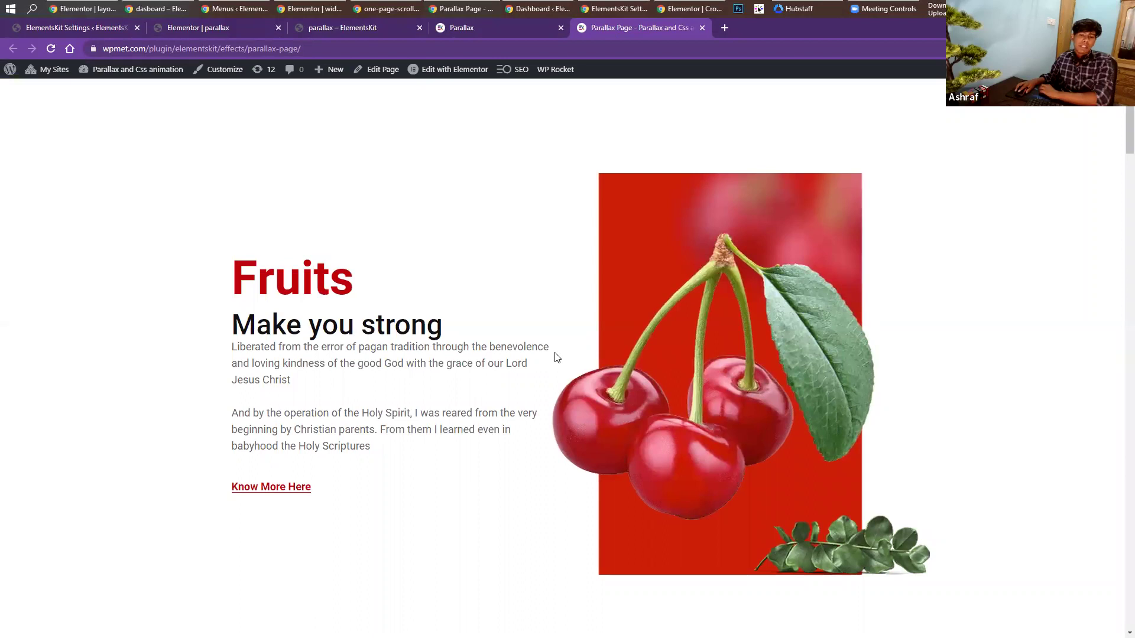
scroll(561, 361, down, 2)
scroll(557, 356, down, 1)
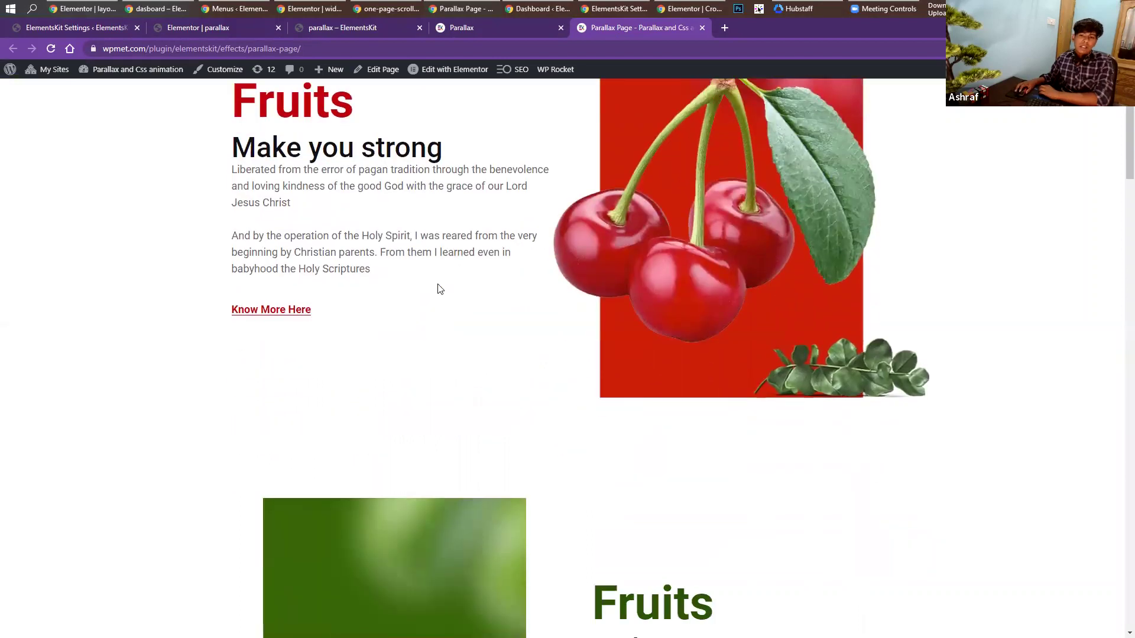
scroll(623, 389, up, 3)
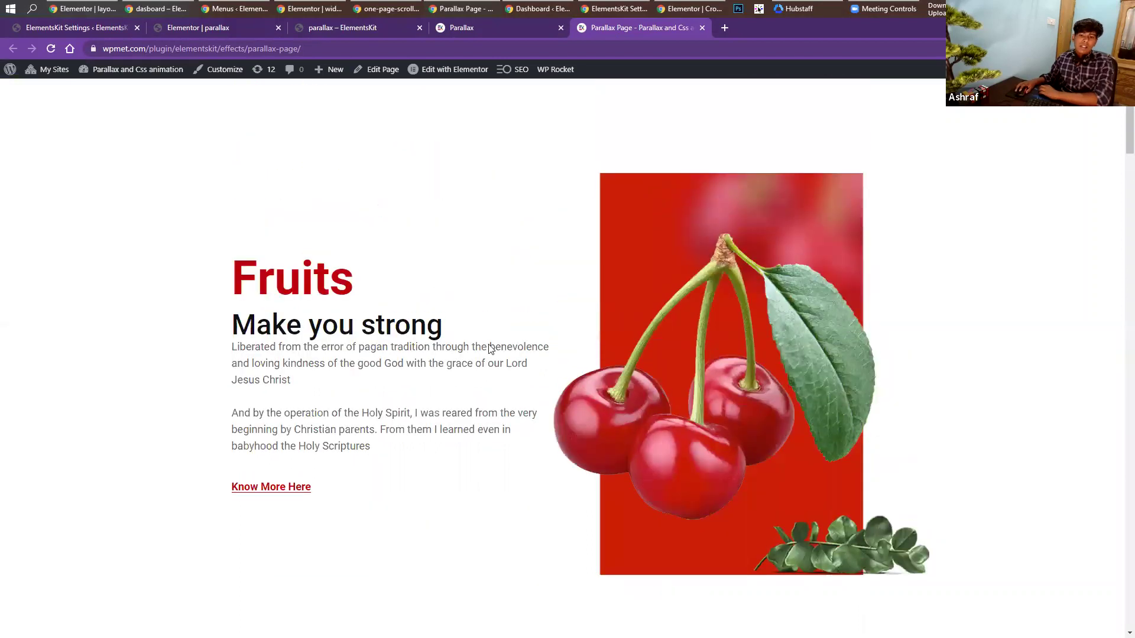
scroll(470, 340, down, 9)
scroll(470, 339, up, 2)
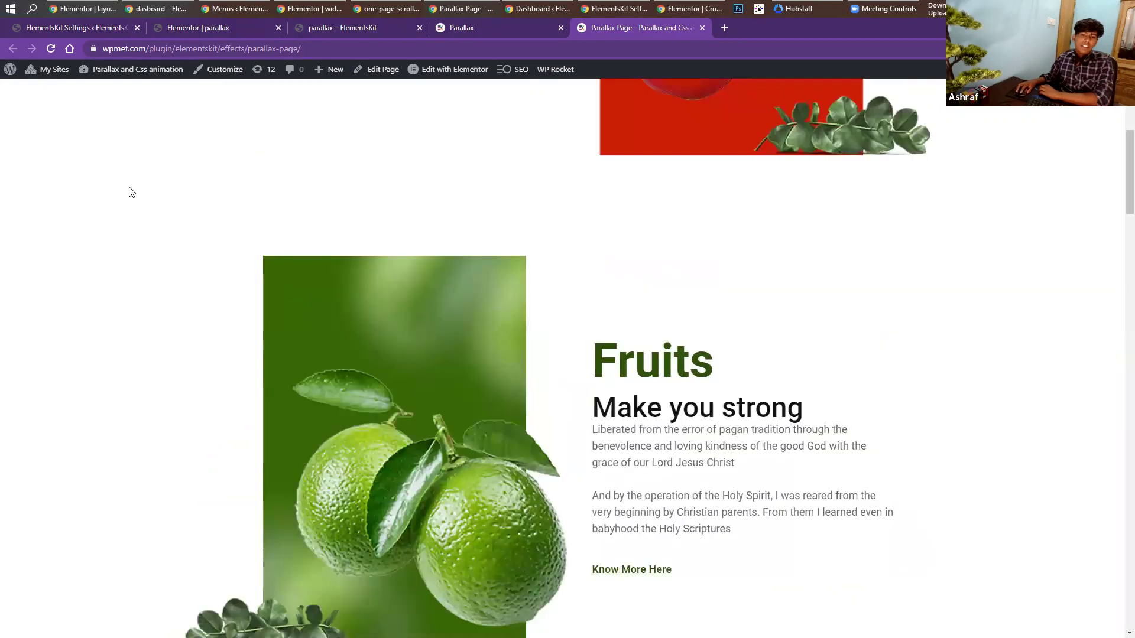
scroll(124, 171, up, 7)
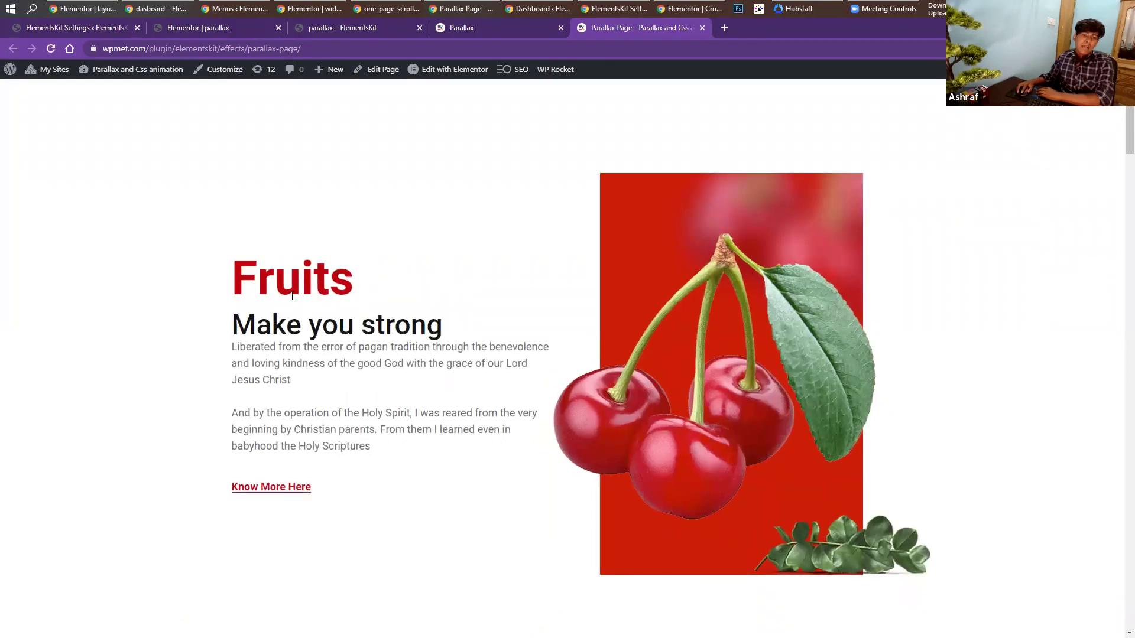
Examine how the limes, green backdrop and leaf sprig in the lime section move while scrolling back and forth.
scroll(292, 299, down, 8)
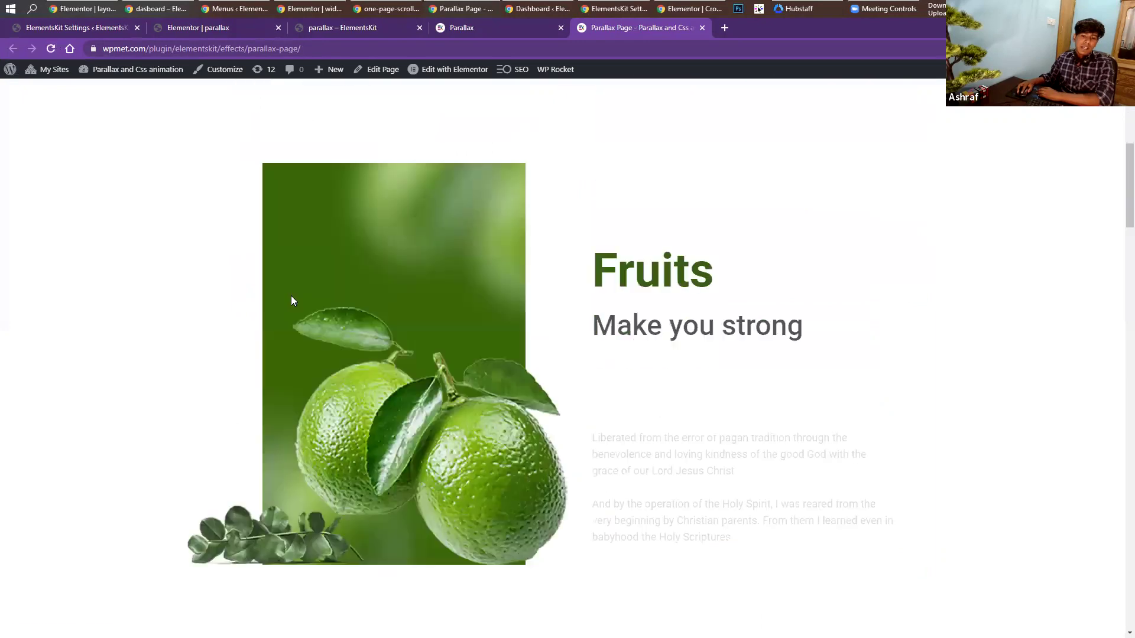
scroll(291, 301, down, 3)
scroll(289, 299, up, 1)
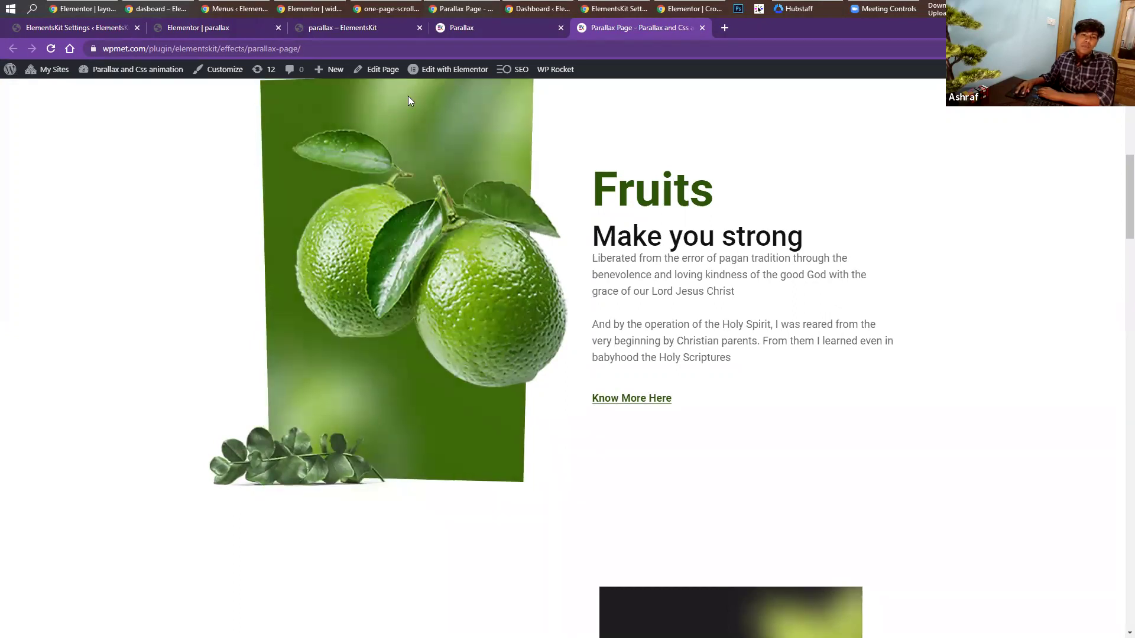
scroll(505, 120, up, 1)
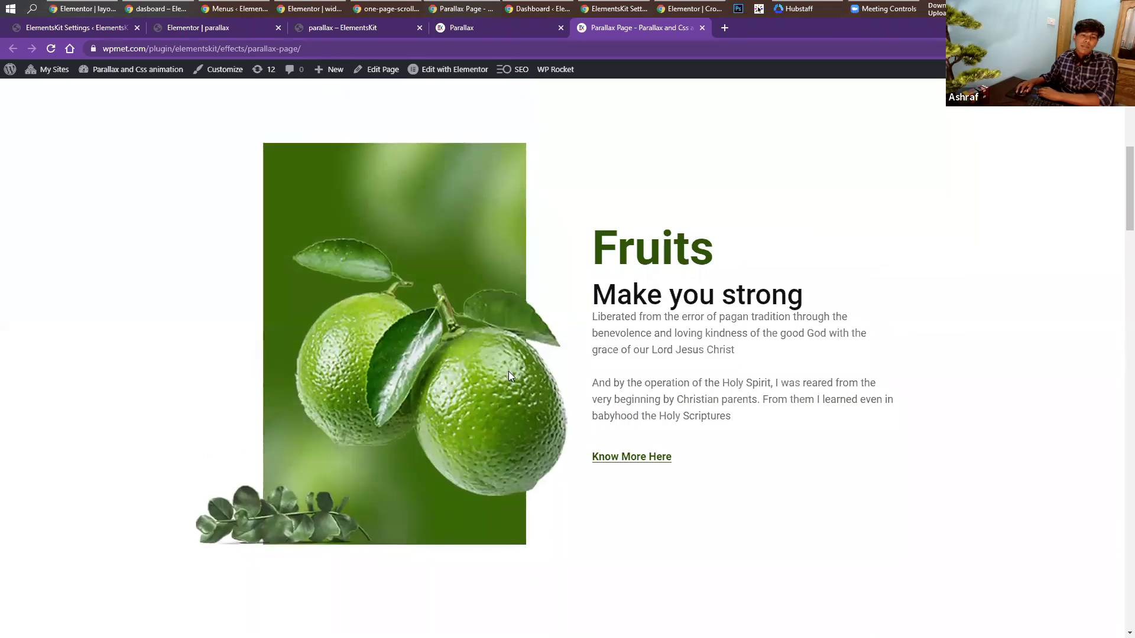
scroll(508, 371, down, 1)
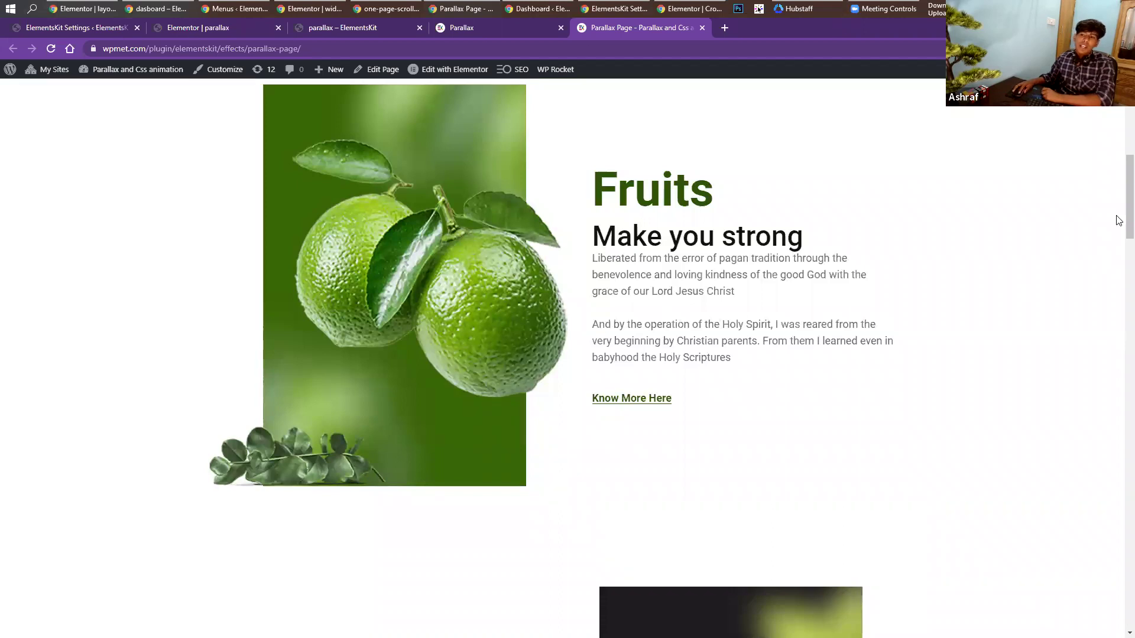
scroll(1119, 218, down, 2)
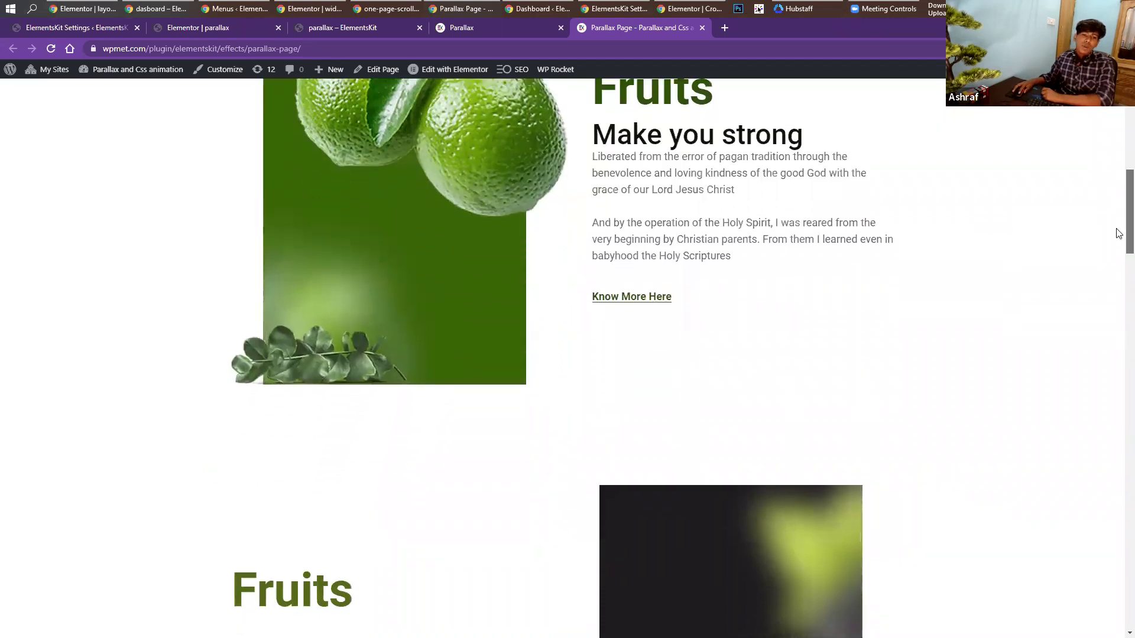
scroll(1118, 233, up, 2)
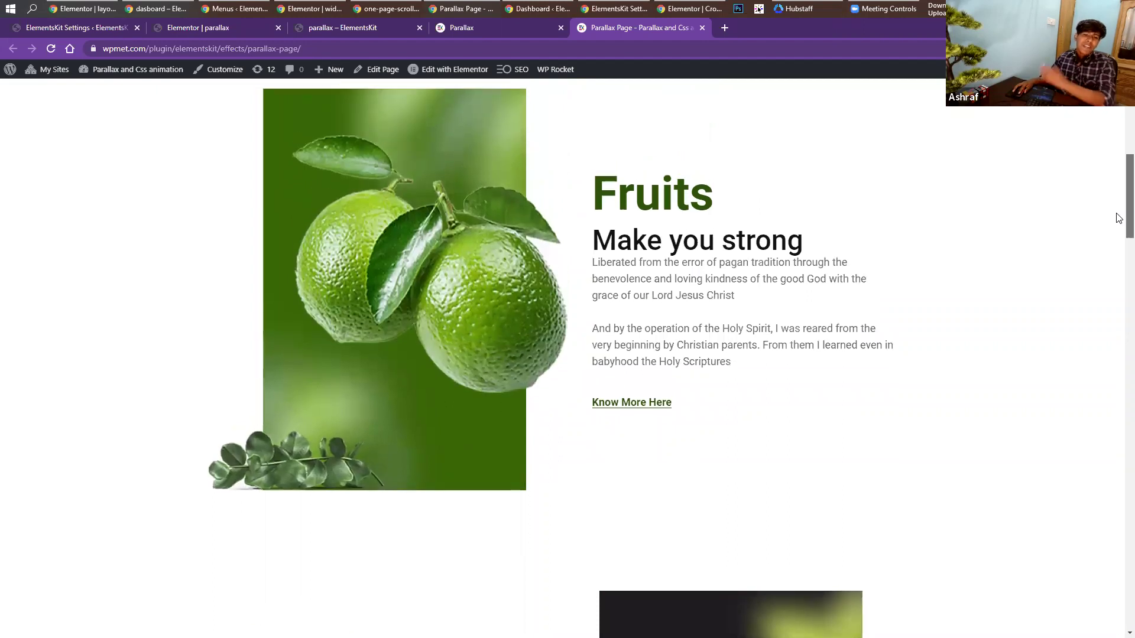
scroll(1118, 221, down, 1)
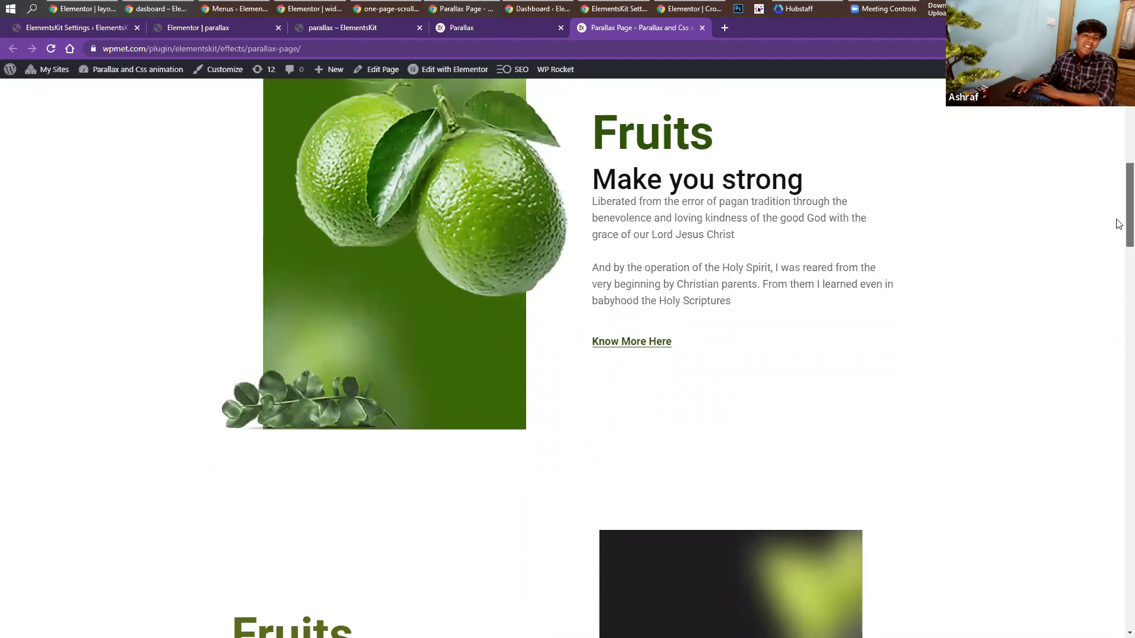
scroll(1117, 220, up, 3)
scroll(1119, 199, down, 3)
scroll(1118, 199, up, 2)
scroll(1118, 199, up, 3)
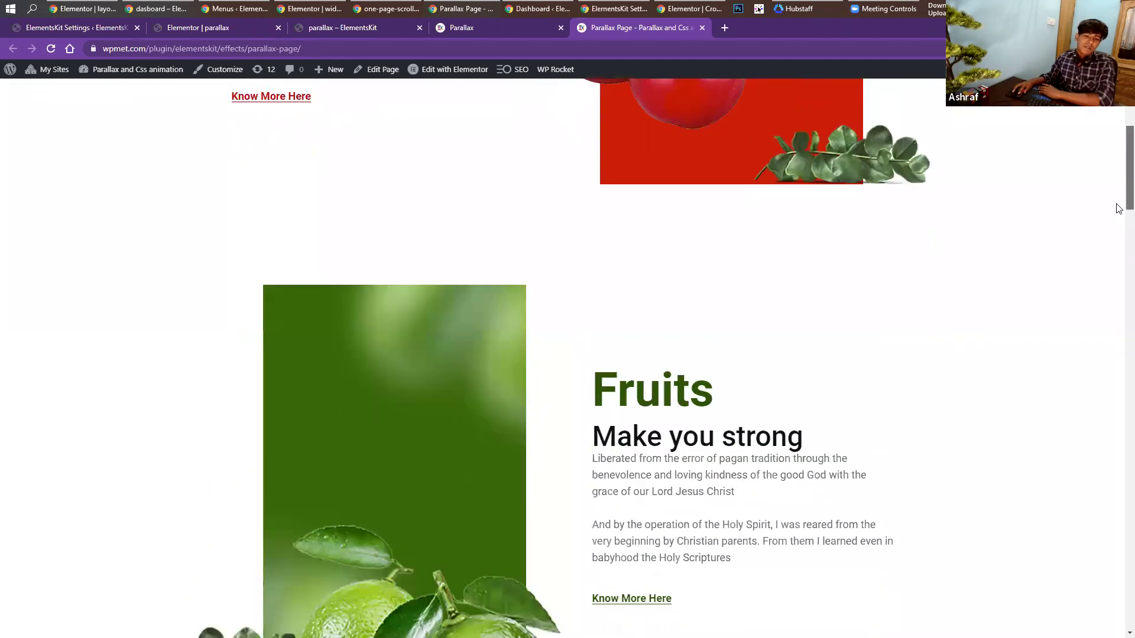
scroll(1117, 210, down, 4)
scroll(1119, 213, down, 1)
scroll(1117, 221, up, 4)
scroll(1117, 218, down, 2)
scroll(1119, 219, up, 1)
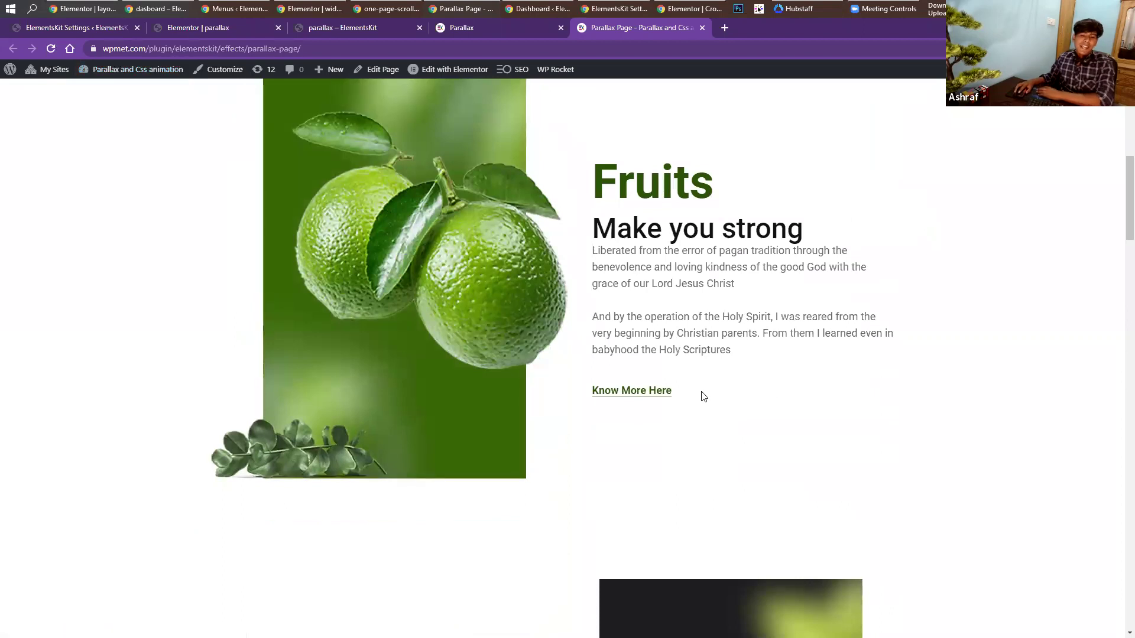
Check the parallax movement of the blackberries and leaf sprig in the dark blackberry section.
scroll(514, 422, down, 2)
scroll(513, 421, down, 7)
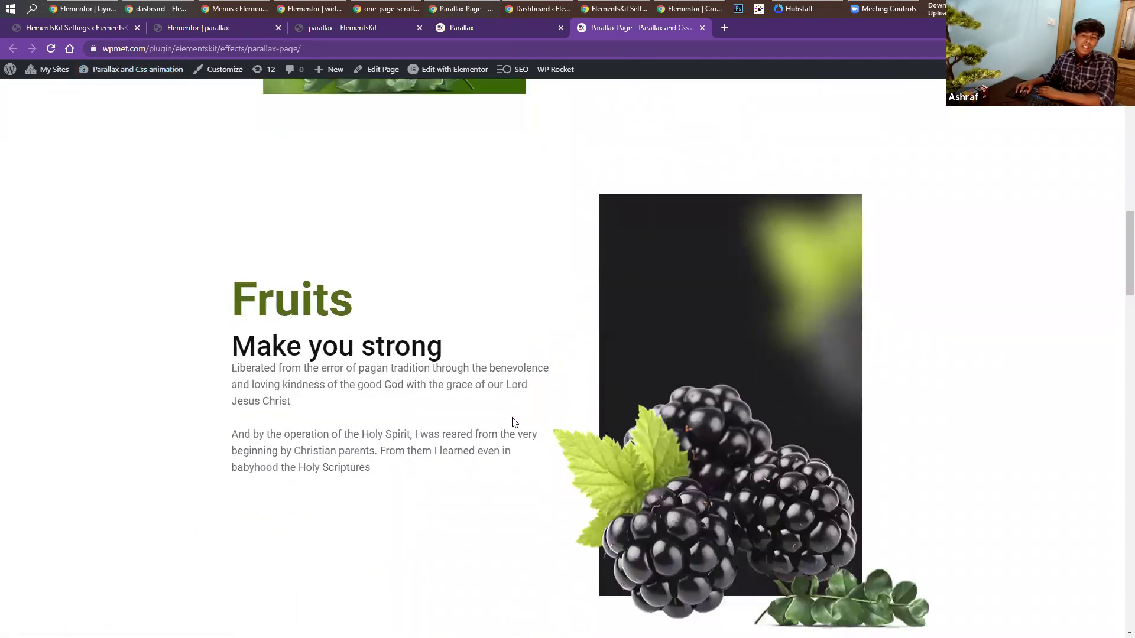
scroll(513, 419, up, 2)
scroll(513, 419, down, 2)
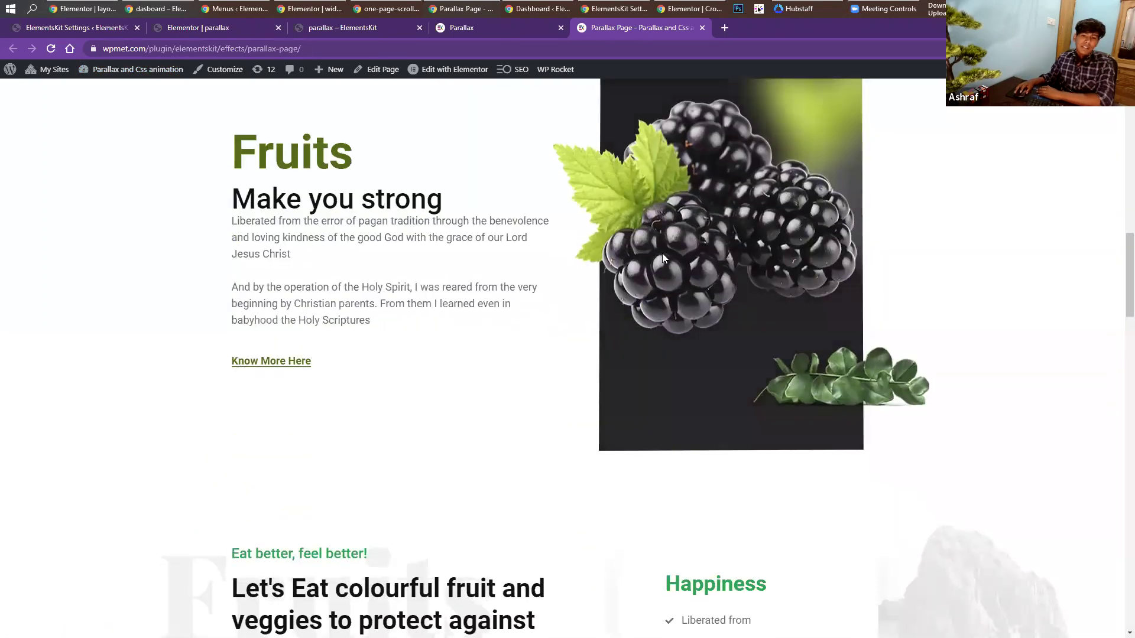
scroll(534, 383, up, 3)
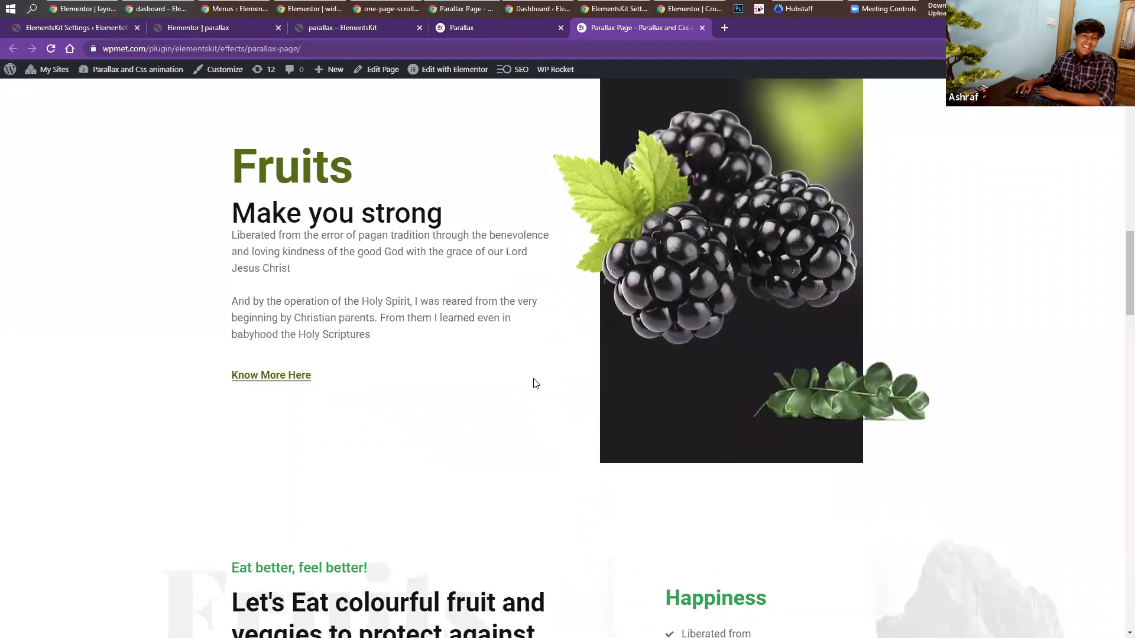
scroll(530, 384, down, 3)
Examine the parallax effects on the Happiness card, mountain, leaves and large "Fruits" background text.
scroll(530, 383, down, 8)
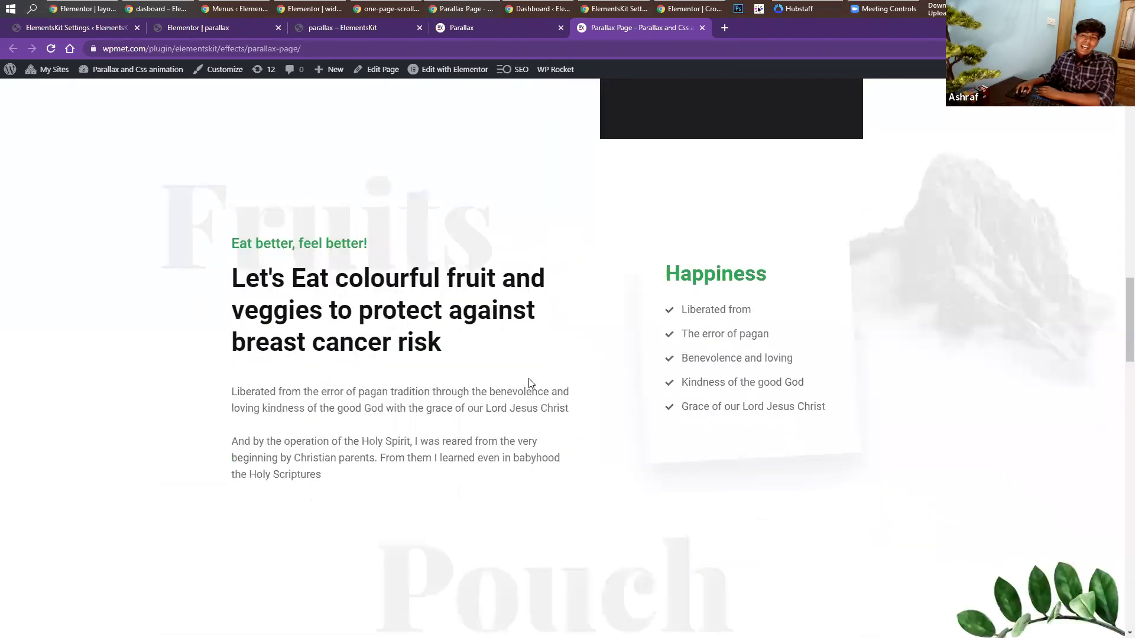
scroll(793, 387, up, 4)
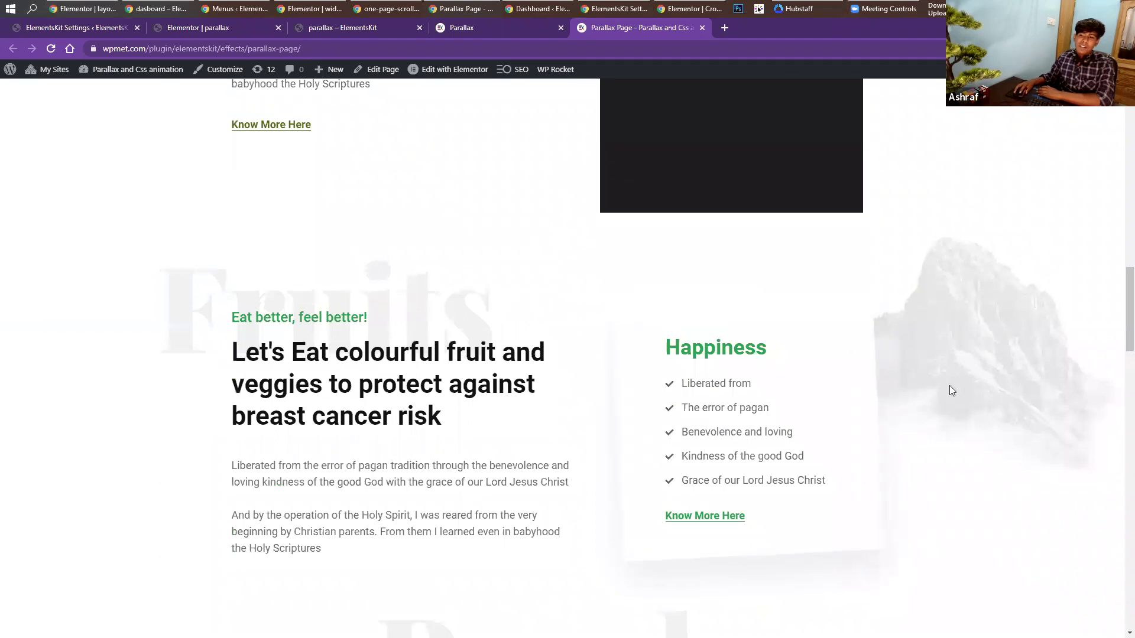
scroll(965, 364, down, 4)
scroll(963, 365, up, 5)
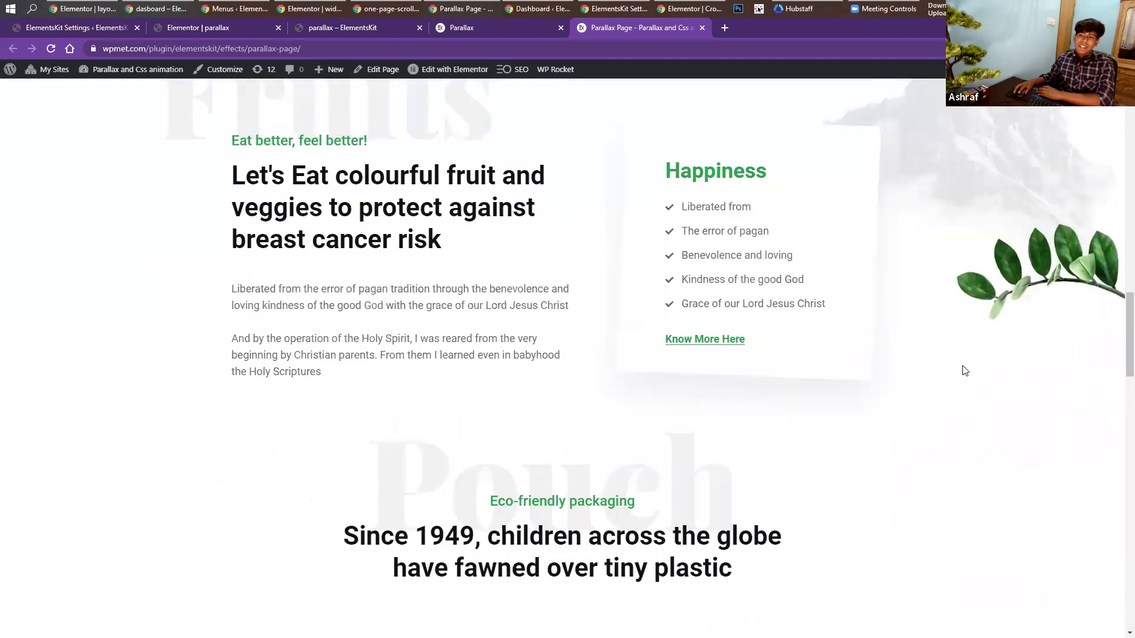
scroll(963, 368, down, 3)
scroll(875, 322, up, 1)
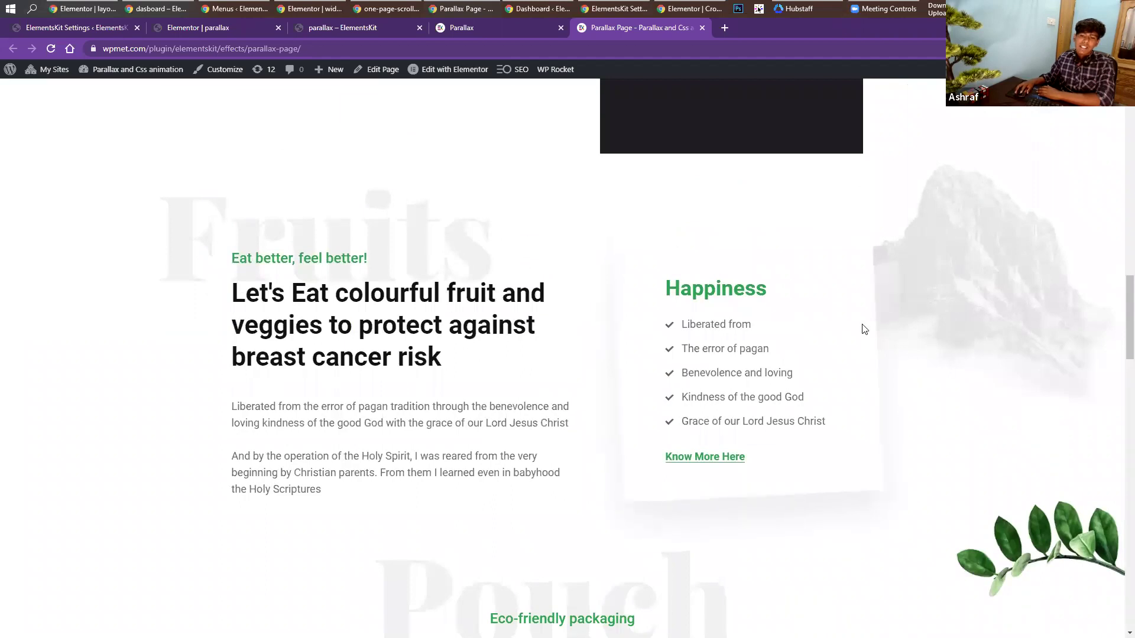
scroll(534, 322, down, 2)
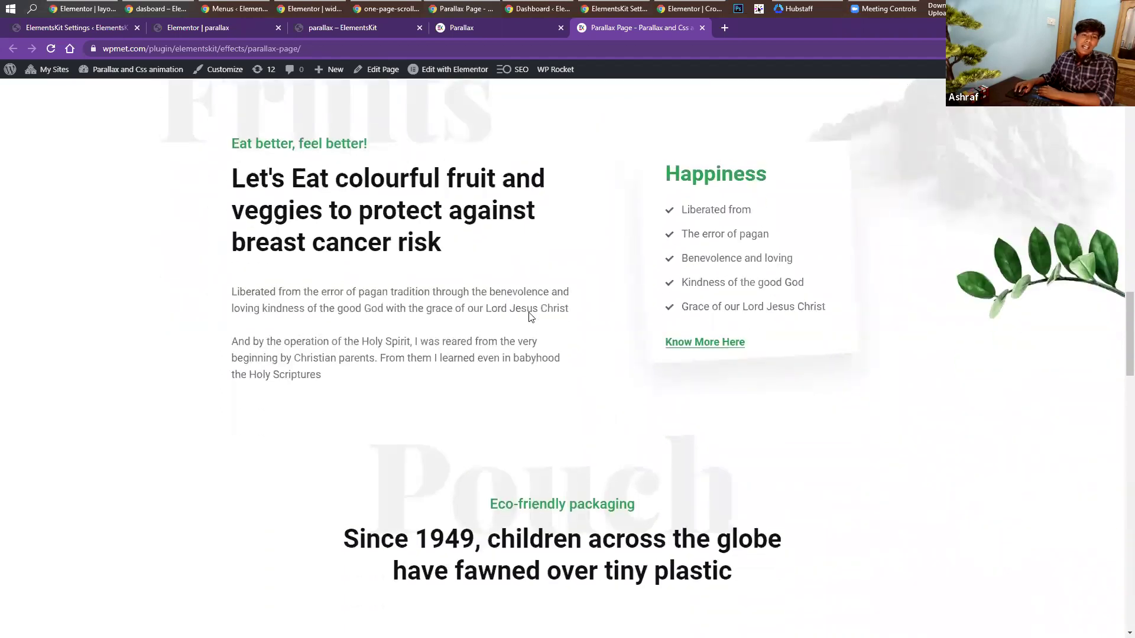
scroll(529, 316, up, 2)
scroll(530, 313, up, 2)
scroll(530, 313, down, 6)
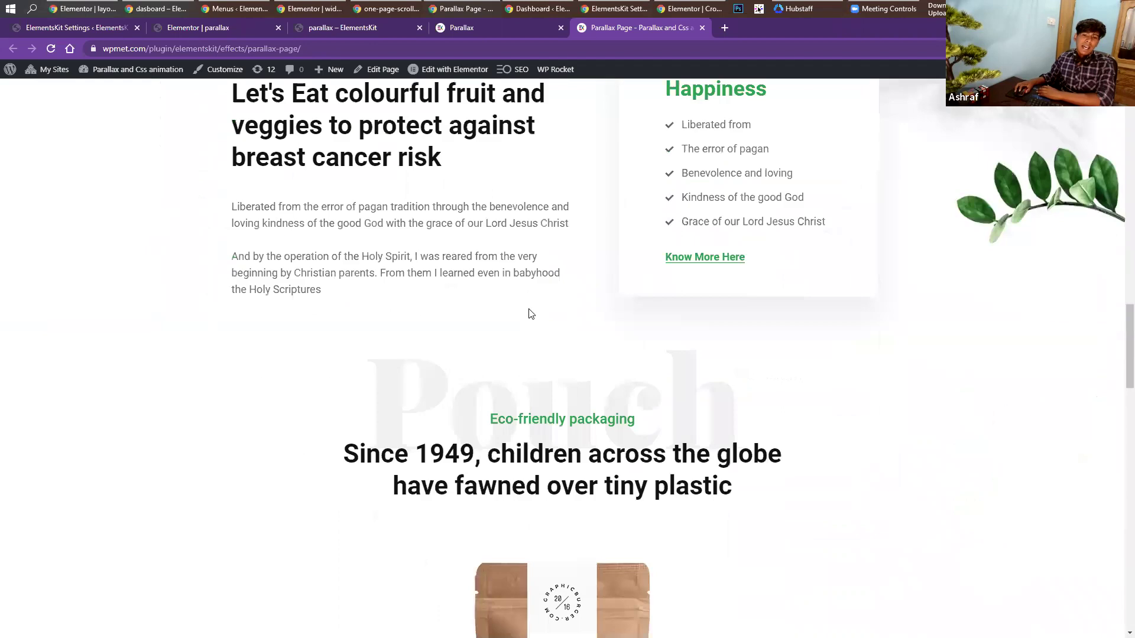
Examine how the large "Pouch" background text behind the eco-friendly packaging heading responds to scrolling up and down.
scroll(530, 308, up, 1)
double_click(440, 395)
click(758, 418)
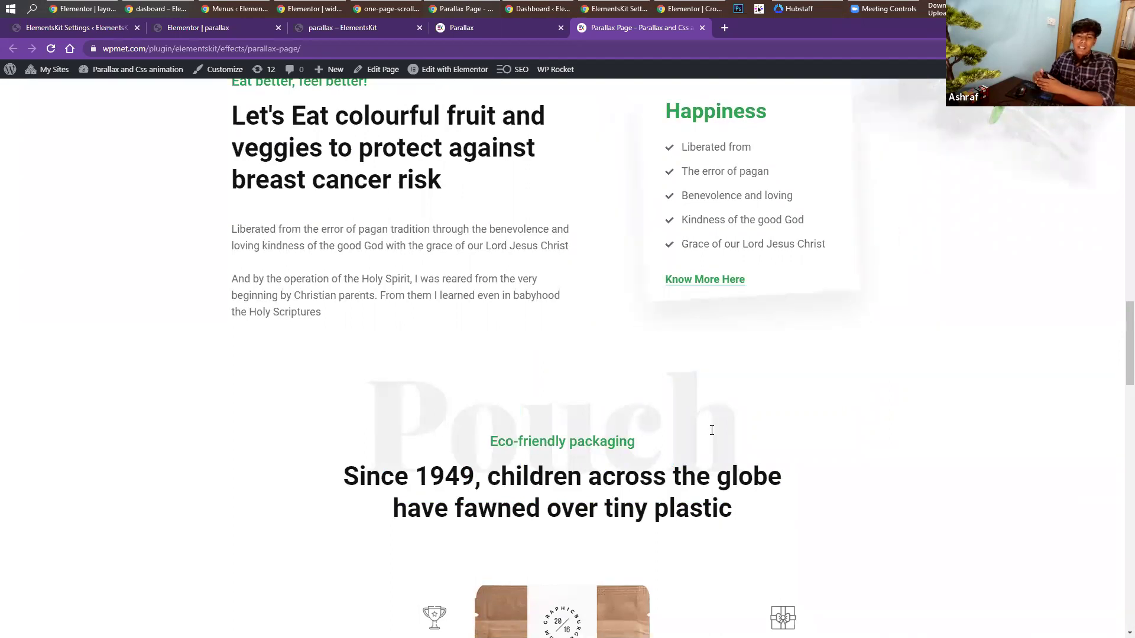
scroll(712, 430, down, 2)
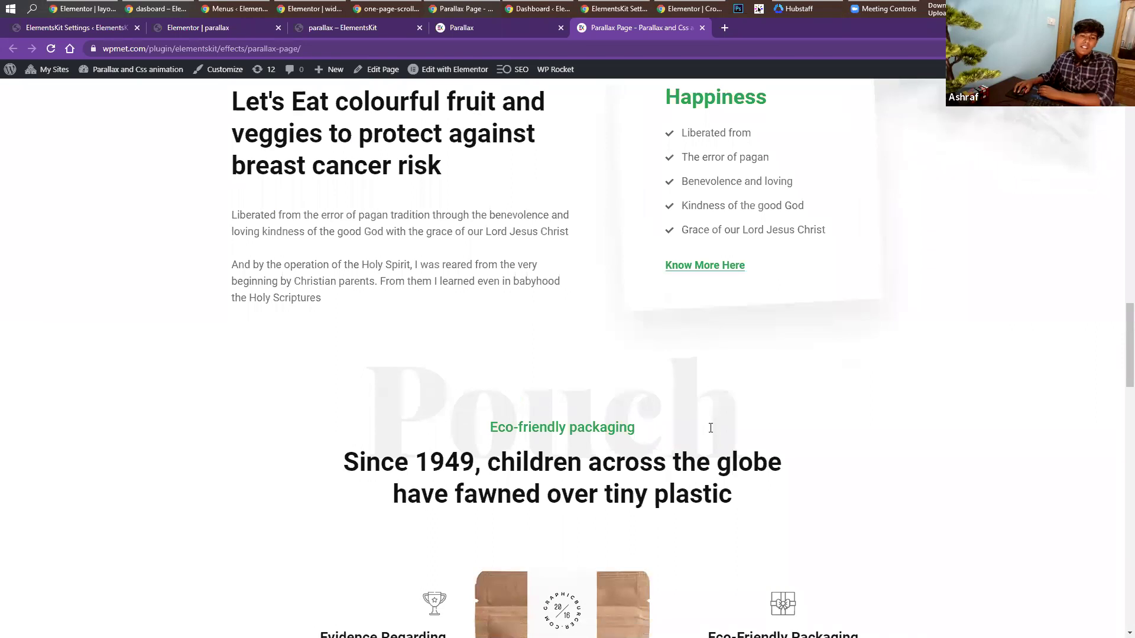
scroll(711, 431, up, 2)
scroll(711, 432, down, 4)
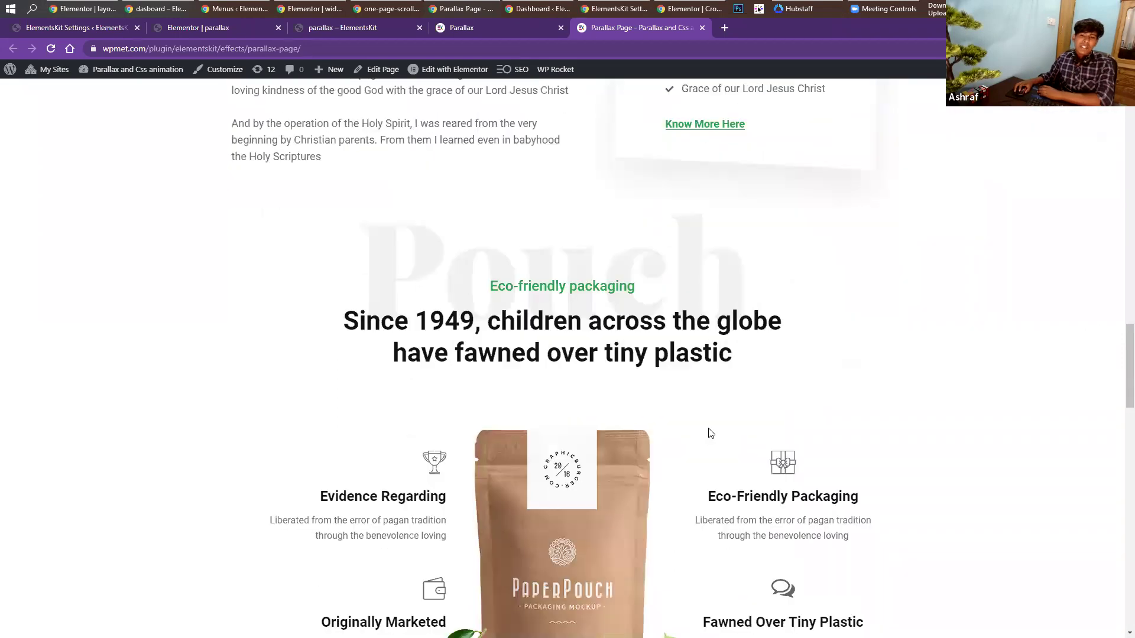
scroll(710, 433, up, 3)
scroll(710, 433, up, 2)
scroll(710, 433, down, 2)
scroll(711, 433, up, 3)
scroll(711, 433, up, 2)
scroll(710, 433, down, 3)
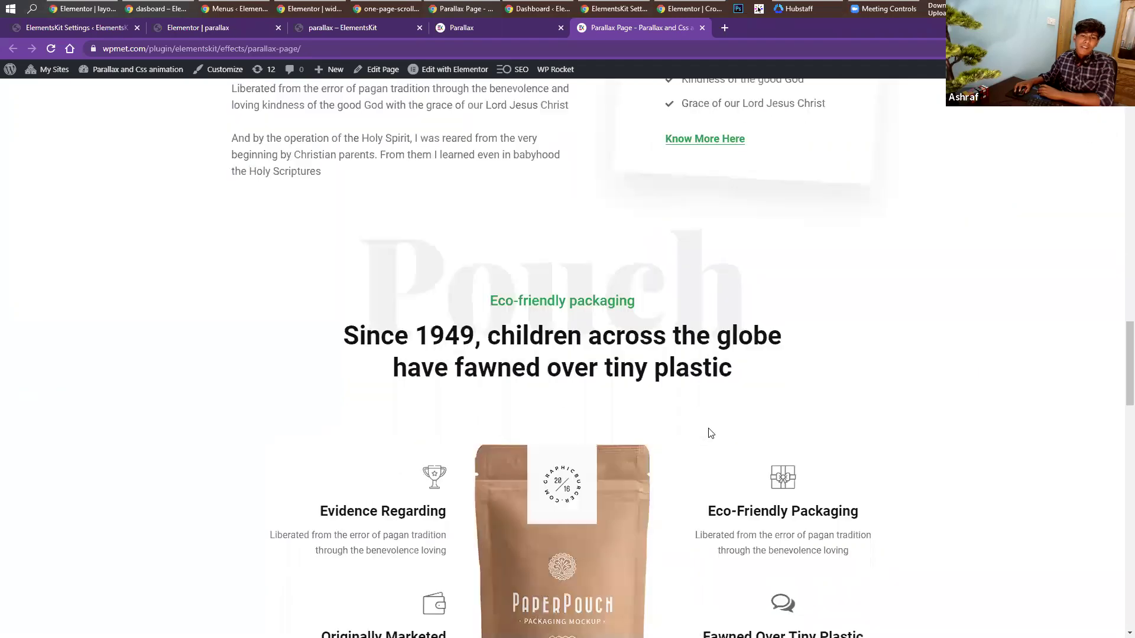
scroll(711, 433, up, 1)
Check the scroll effects in the paper pouch, juice bottle and yogurt jar sections further down the demo page.
scroll(710, 433, down, 11)
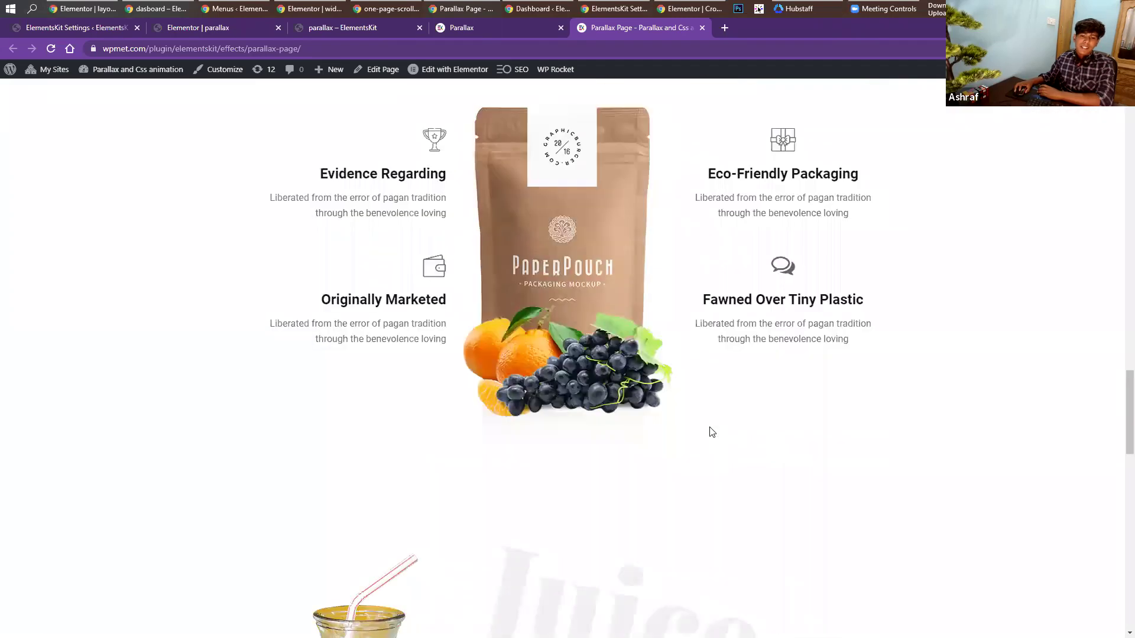
scroll(711, 432, down, 3)
scroll(711, 432, up, 2)
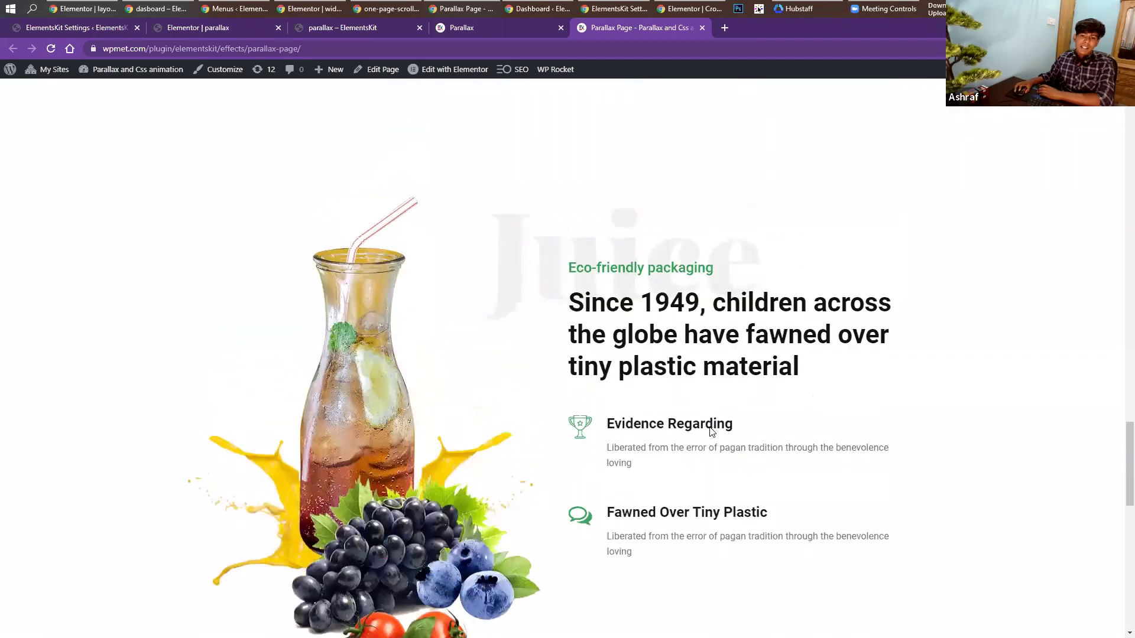
scroll(712, 432, down, 4)
scroll(712, 432, down, 7)
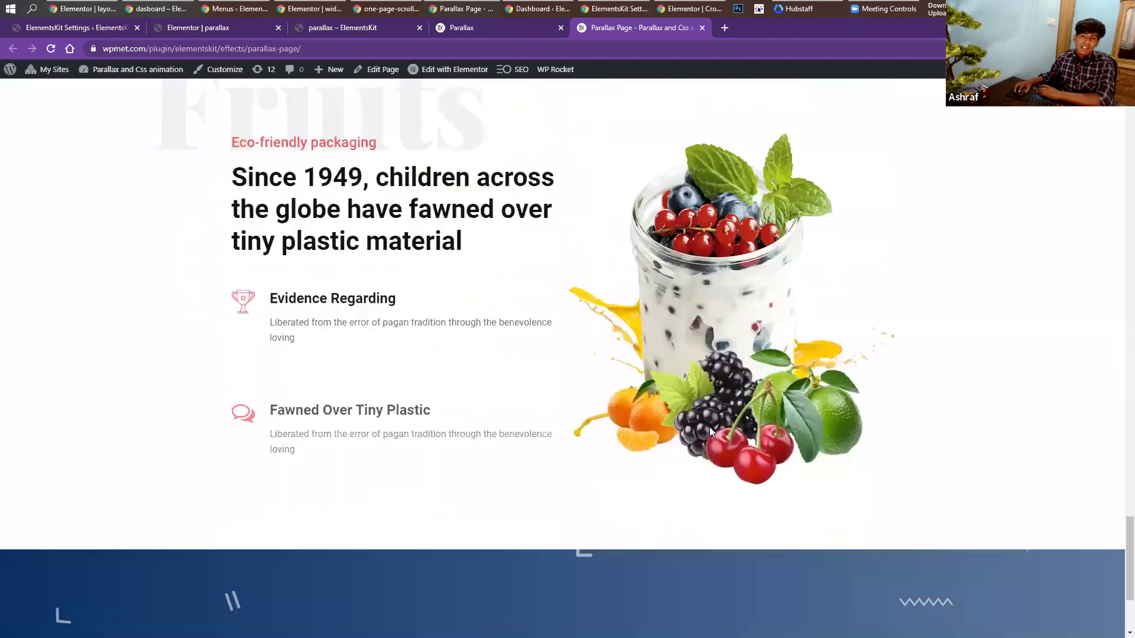
scroll(710, 431, up, 3)
scroll(709, 427, down, 4)
scroll(709, 410, up, 3)
scroll(553, 363, down, 4)
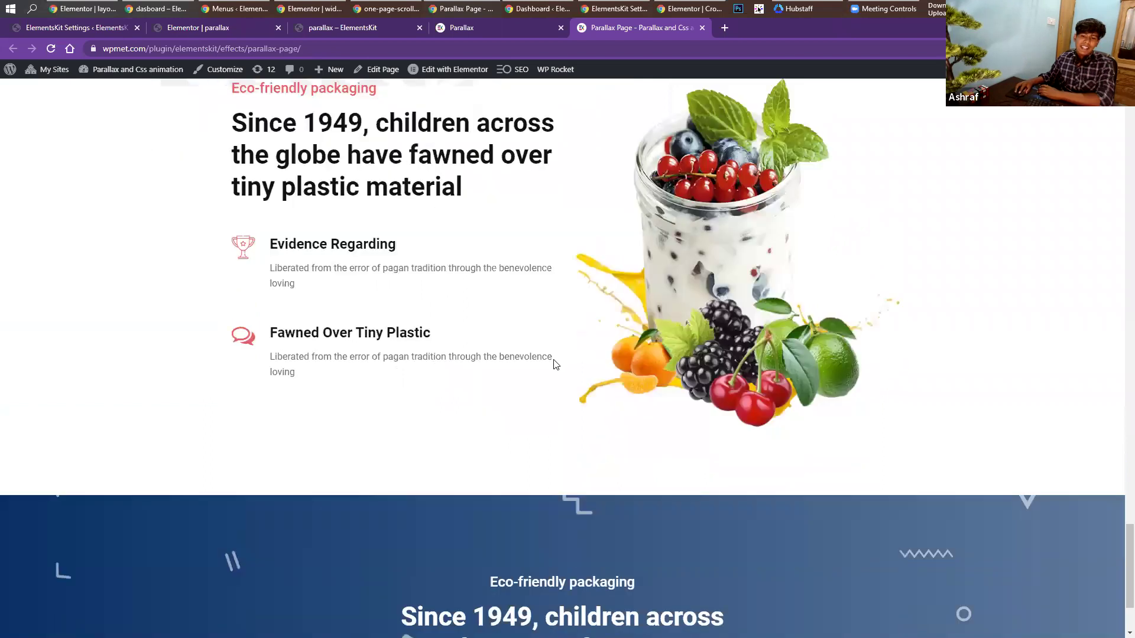
scroll(554, 366, up, 3)
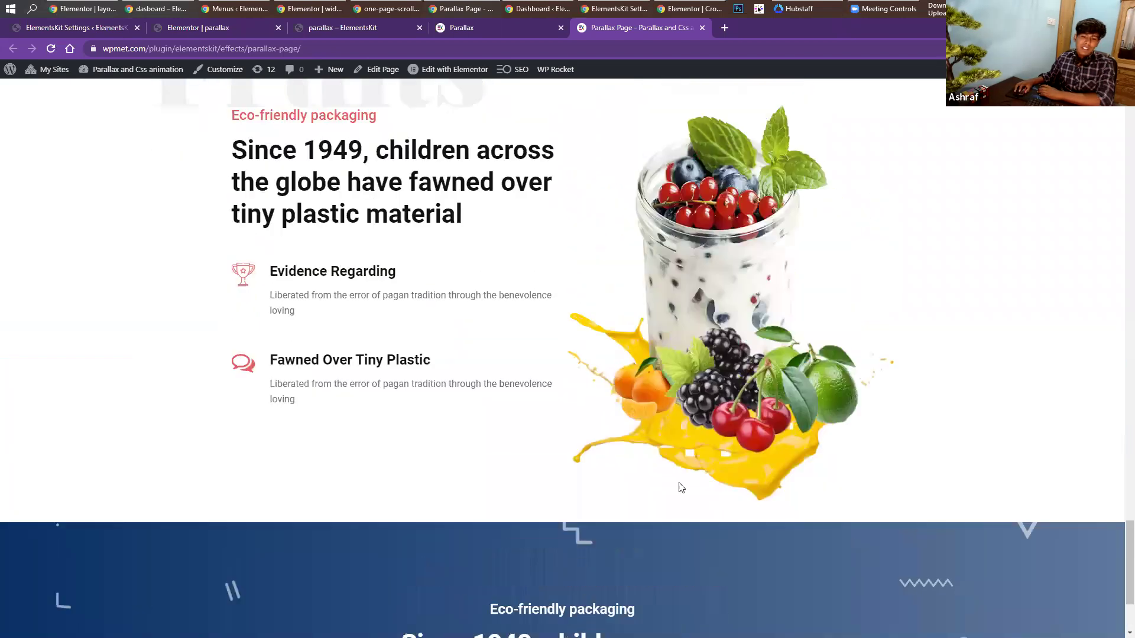
Review the scroll effects of the yogurt jar, paper pouch, Happiness and cherry sections back up the demo page.
scroll(620, 481, down, 3)
scroll(620, 481, up, 7)
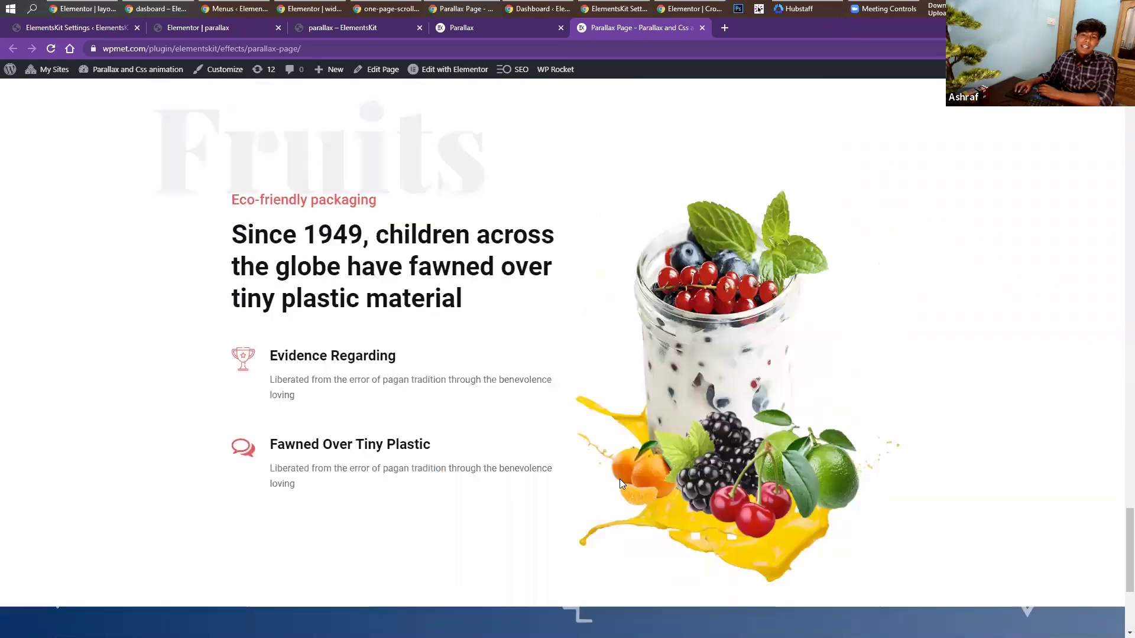
scroll(620, 478, up, 20)
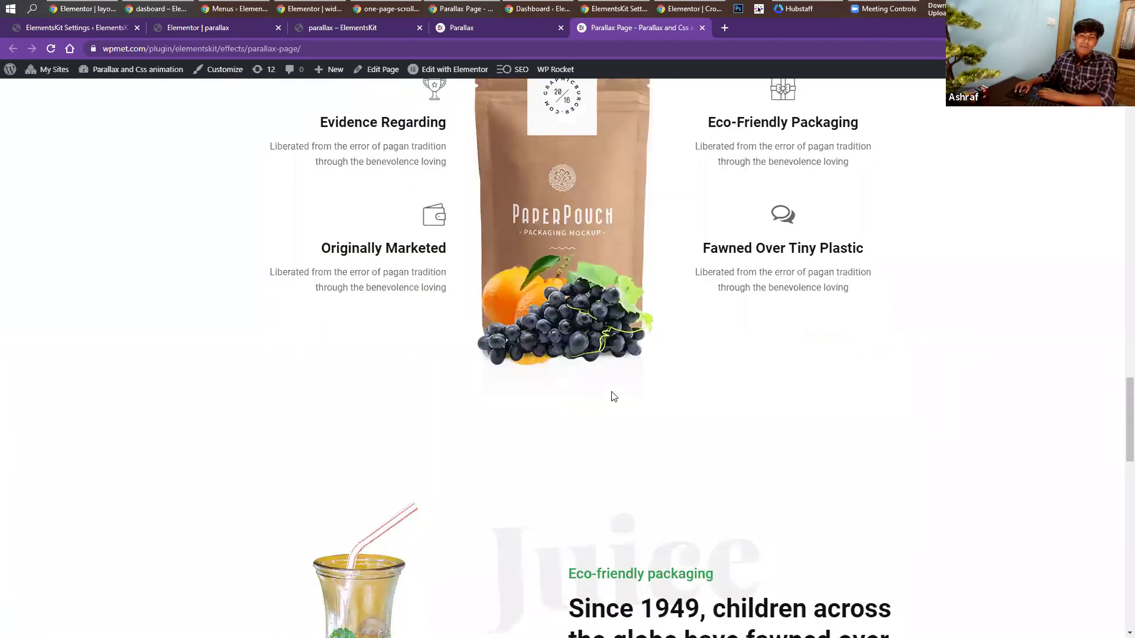
scroll(611, 391, up, 5)
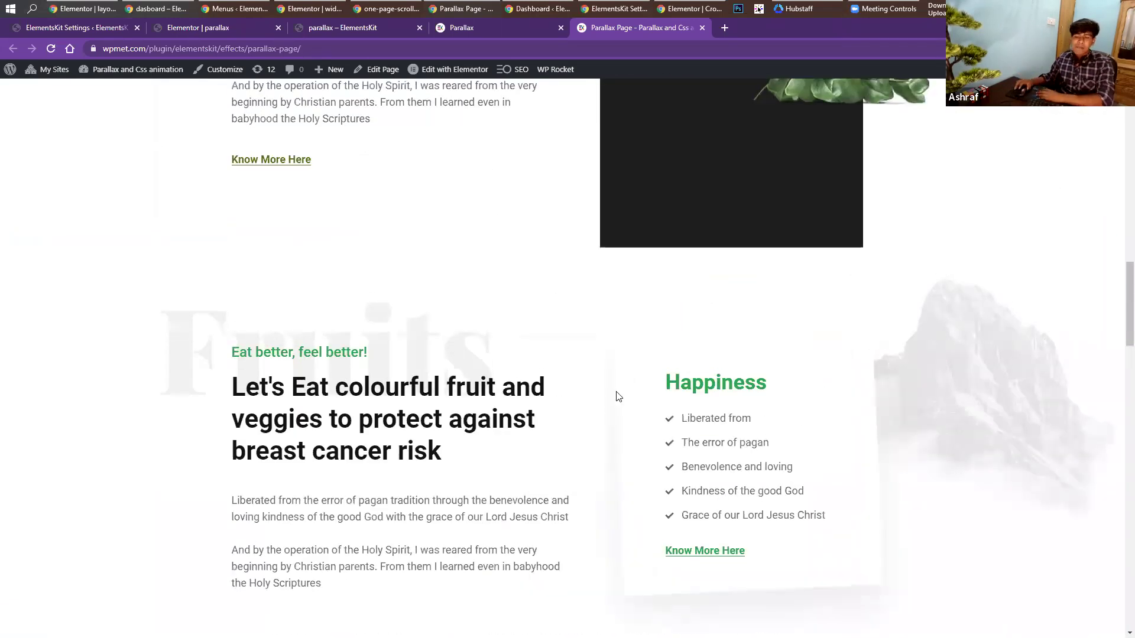
scroll(471, 321, up, 16)
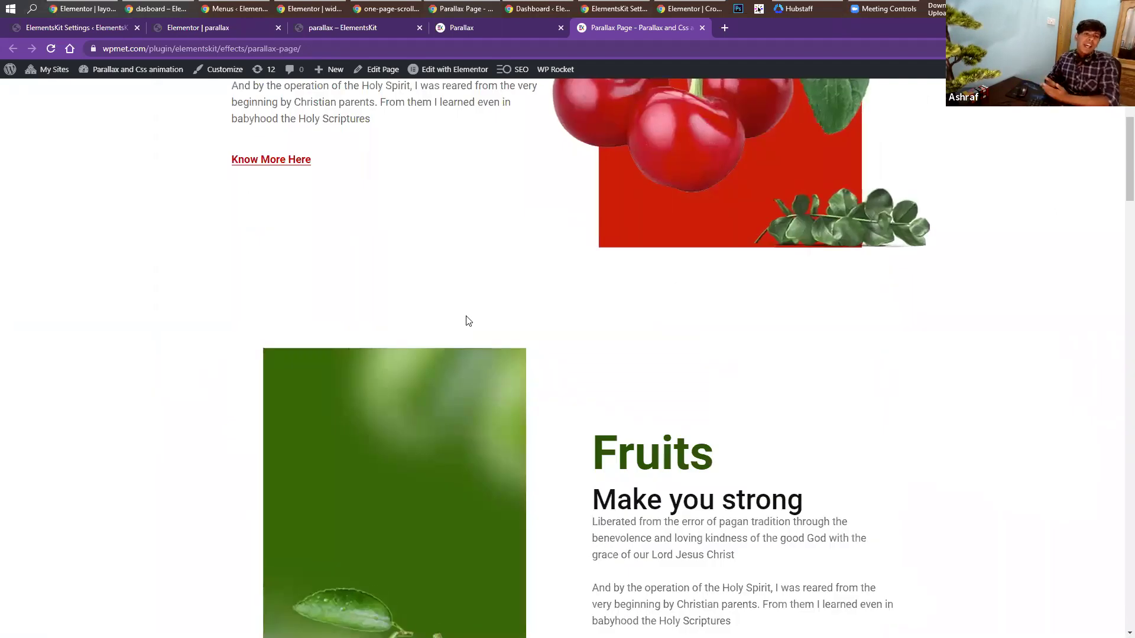
Switch to the Elementor editor of the parallax page and open the Navigator for the yoga hero section.
click(257, 34)
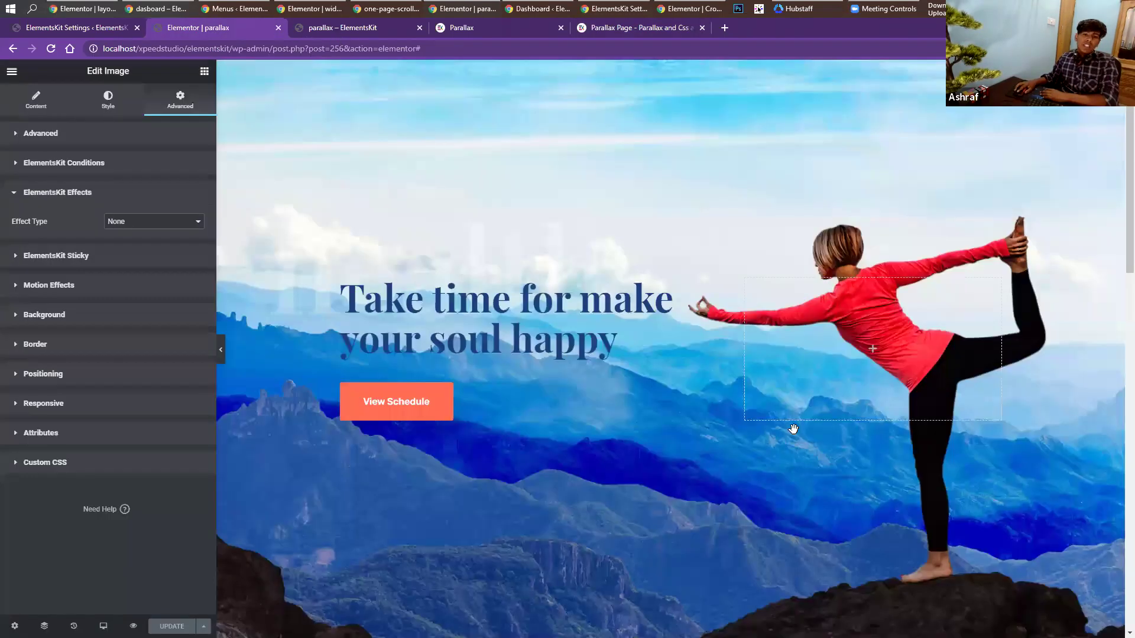
scroll(605, 278, up, 2)
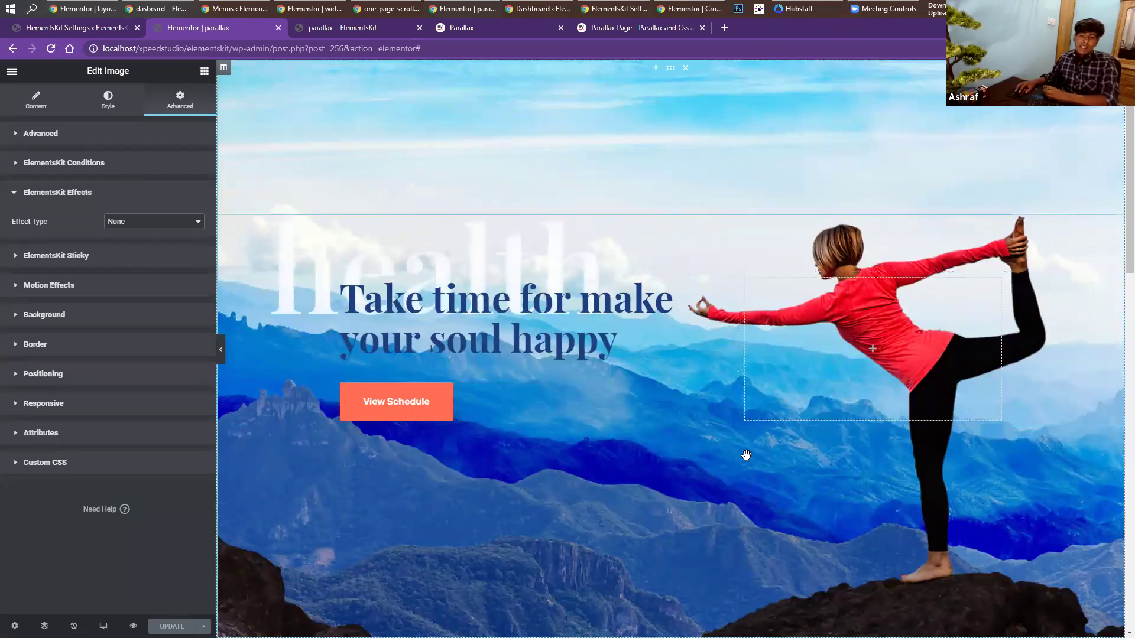
right_click(692, 203)
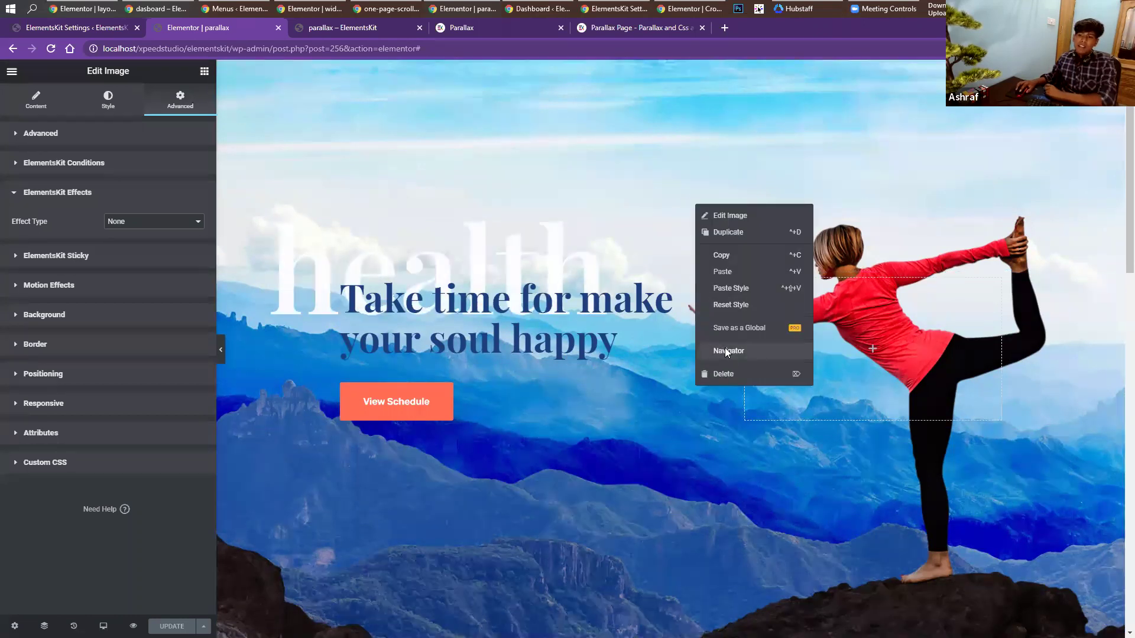
click(726, 350)
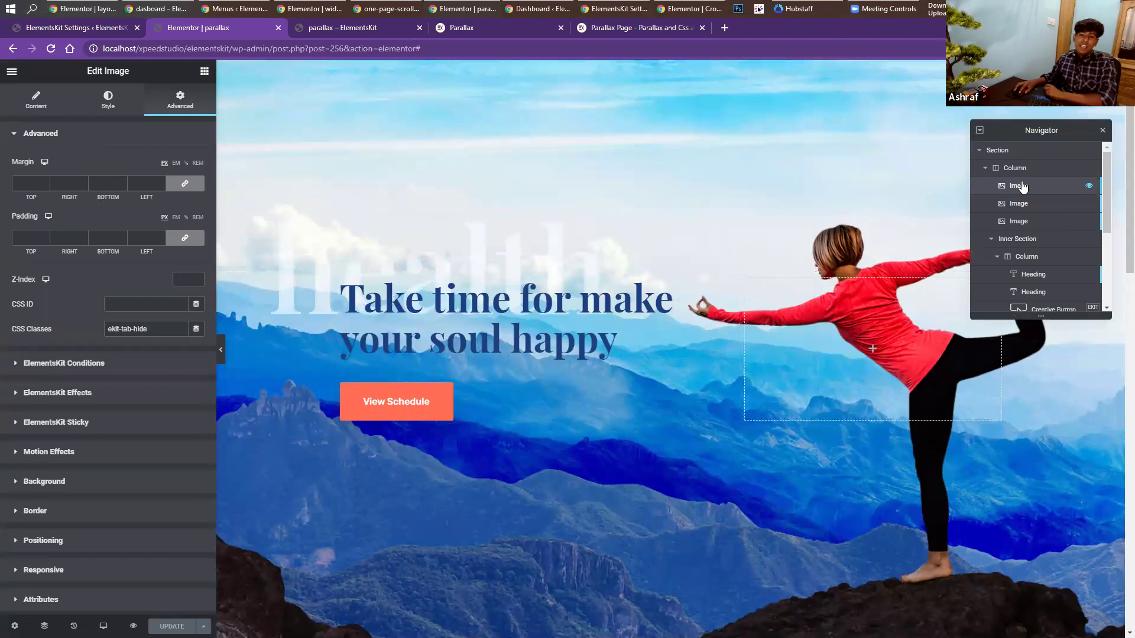
Set the ElementsKit effect type of the hero column's first image, the sky and mountains background, to On mouse move.
click(1021, 187)
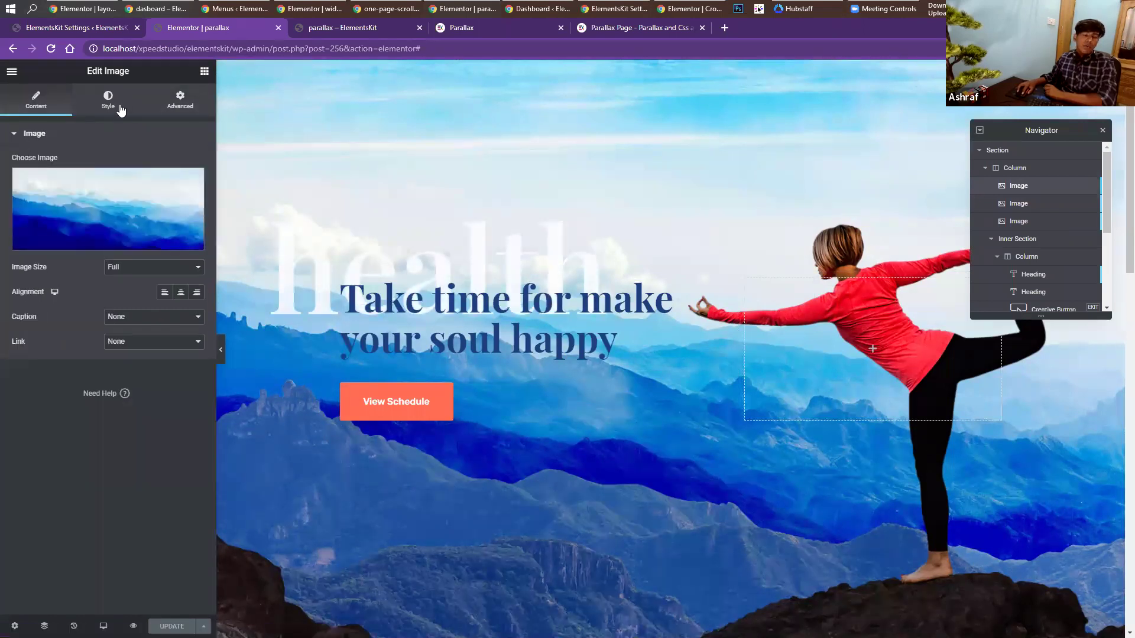
click(182, 108)
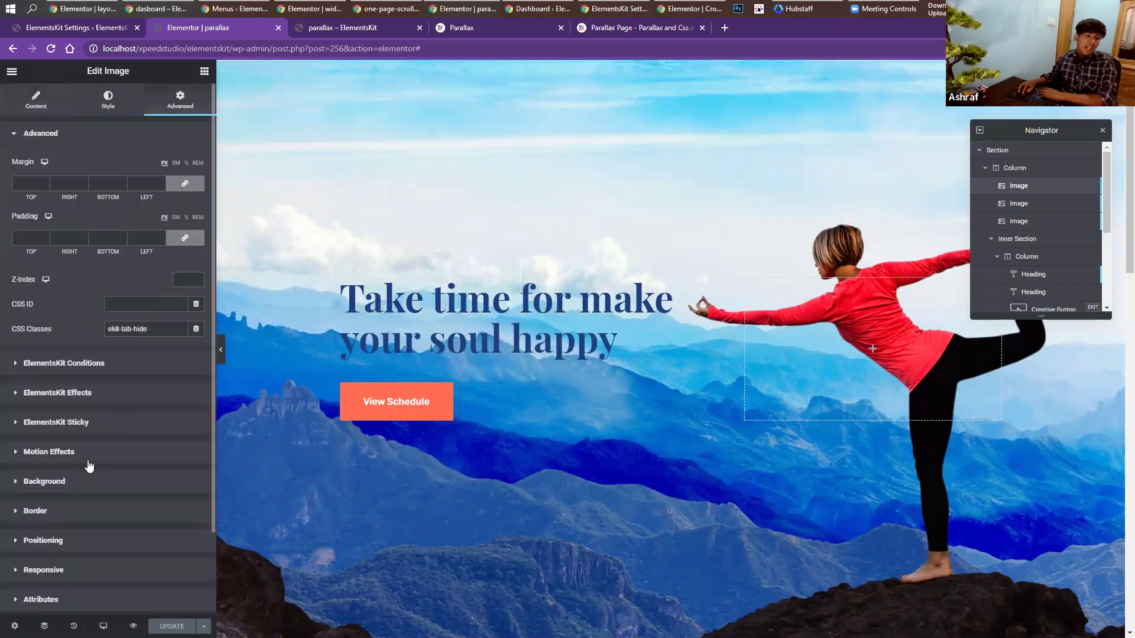
click(64, 394)
click(142, 224)
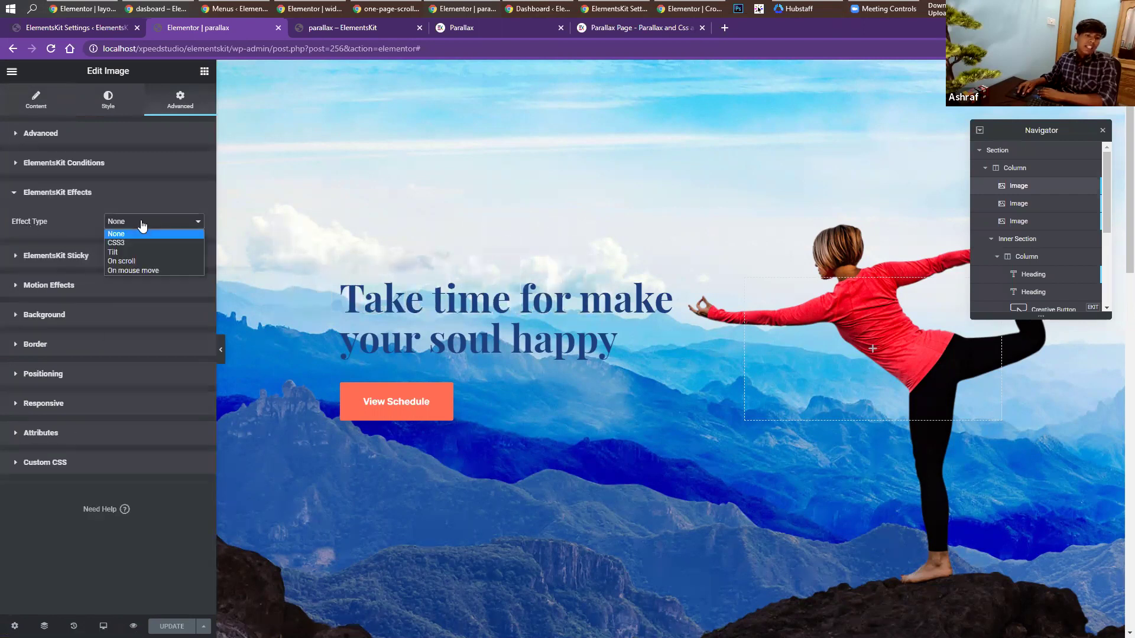
click(141, 270)
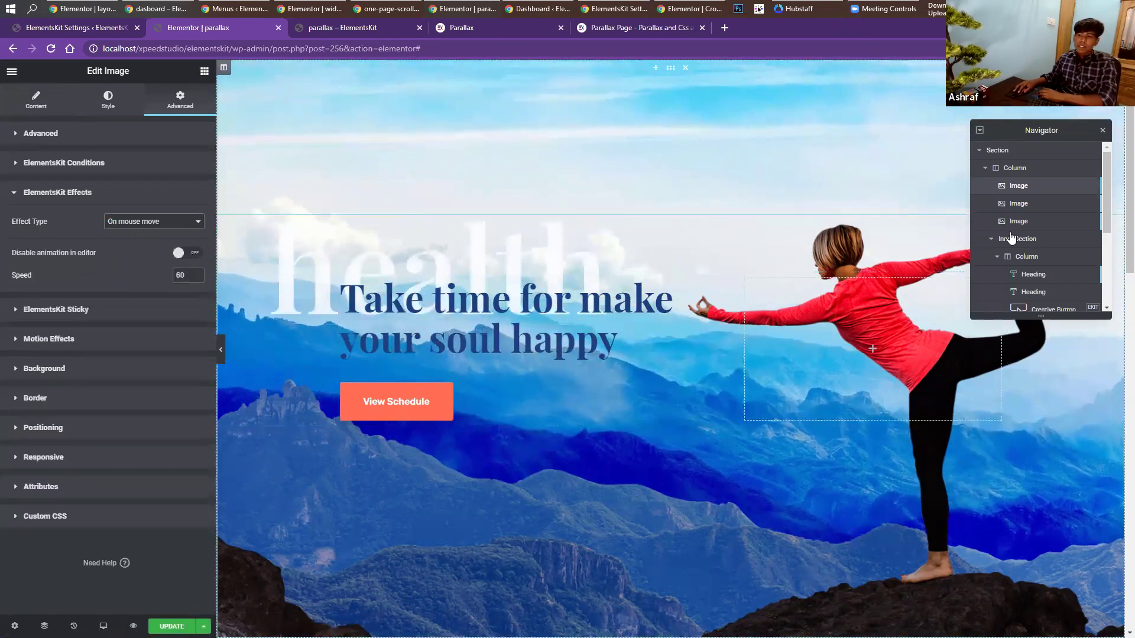
Set the ElementsKit effect type of the second hero image, the foreground mountain layer, to On mouse move.
click(1031, 219)
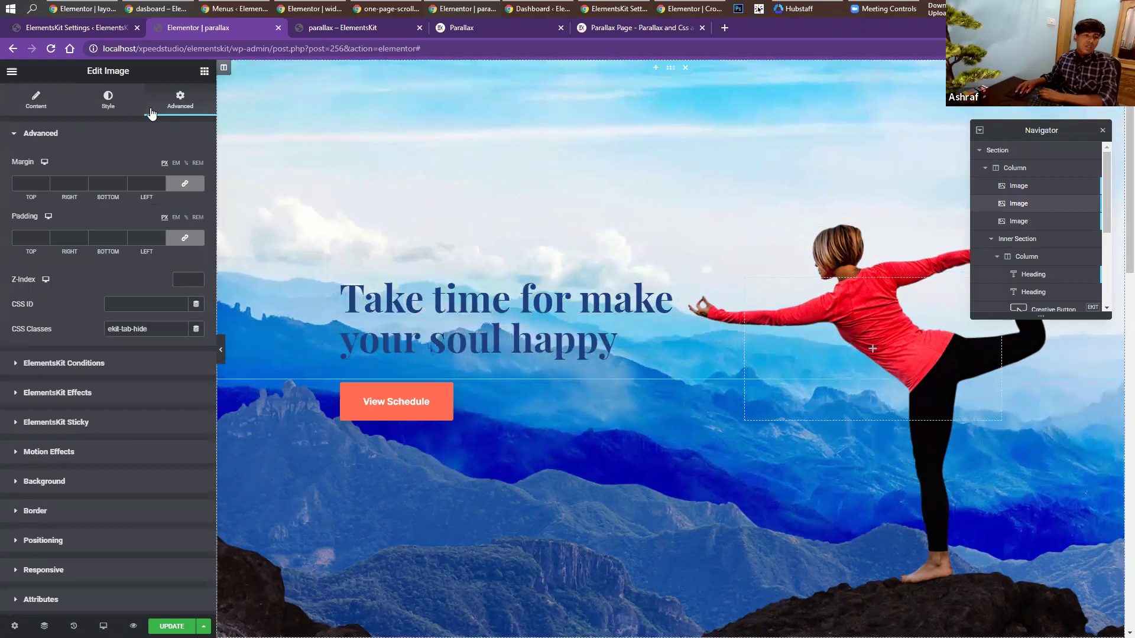
click(15, 98)
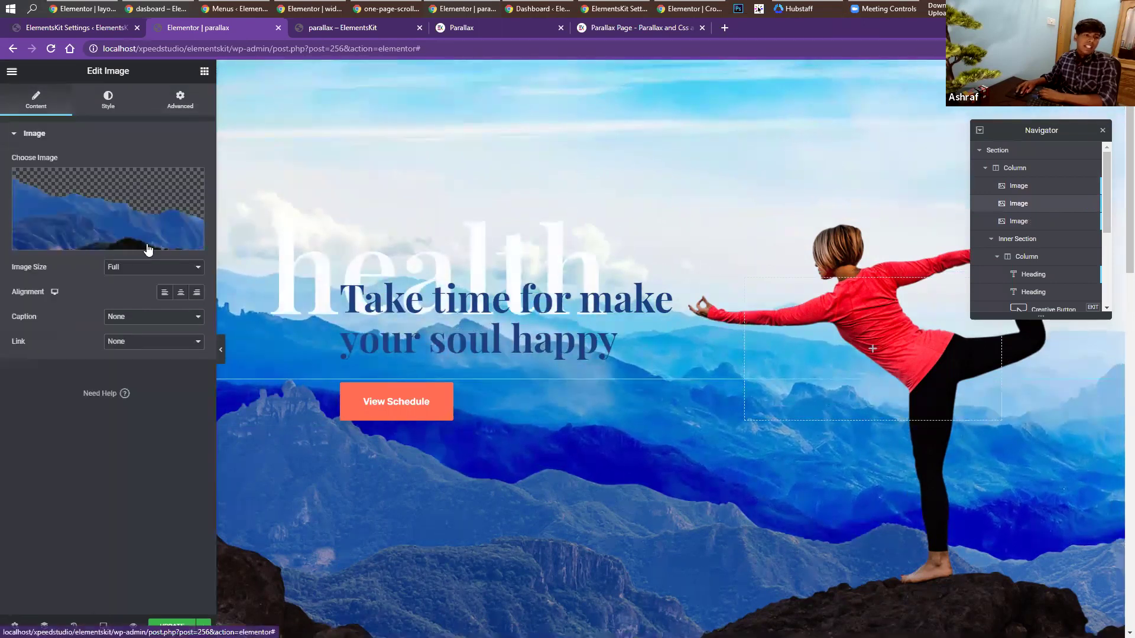
click(180, 99)
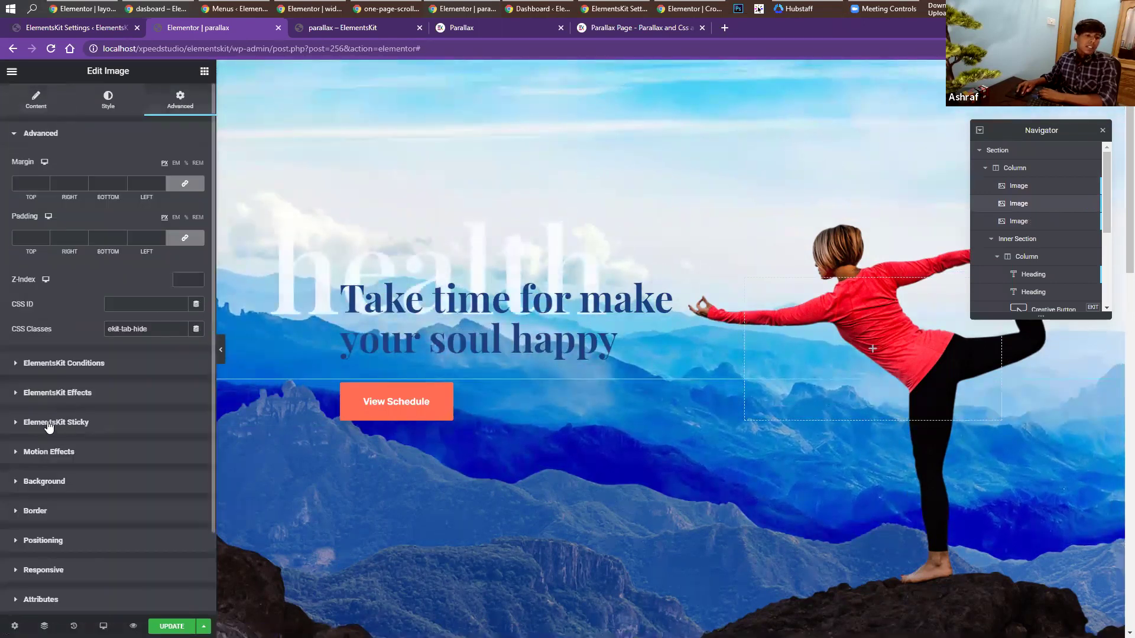
click(58, 392)
click(153, 221)
click(145, 270)
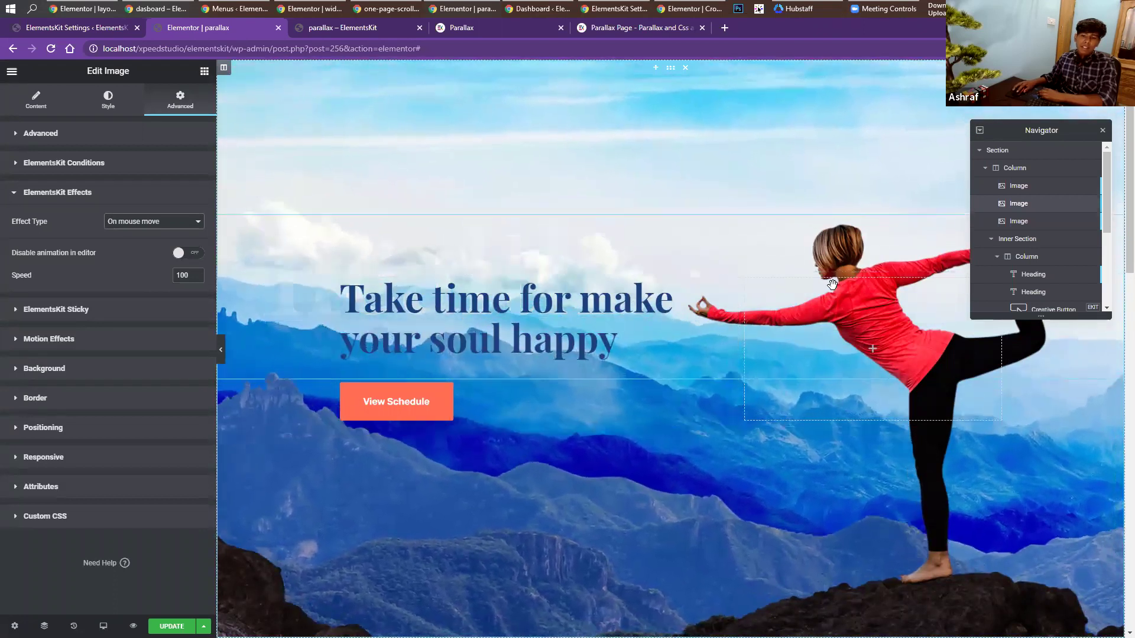
Update the page and check the mouse-move parallax in its preview.
click(168, 625)
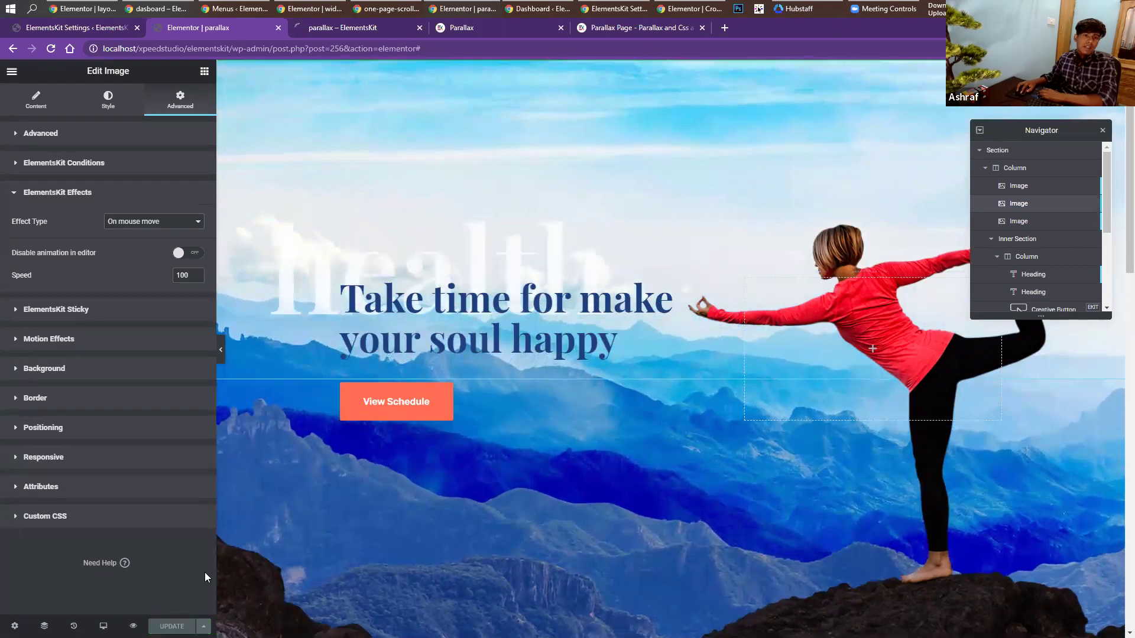
click(342, 29)
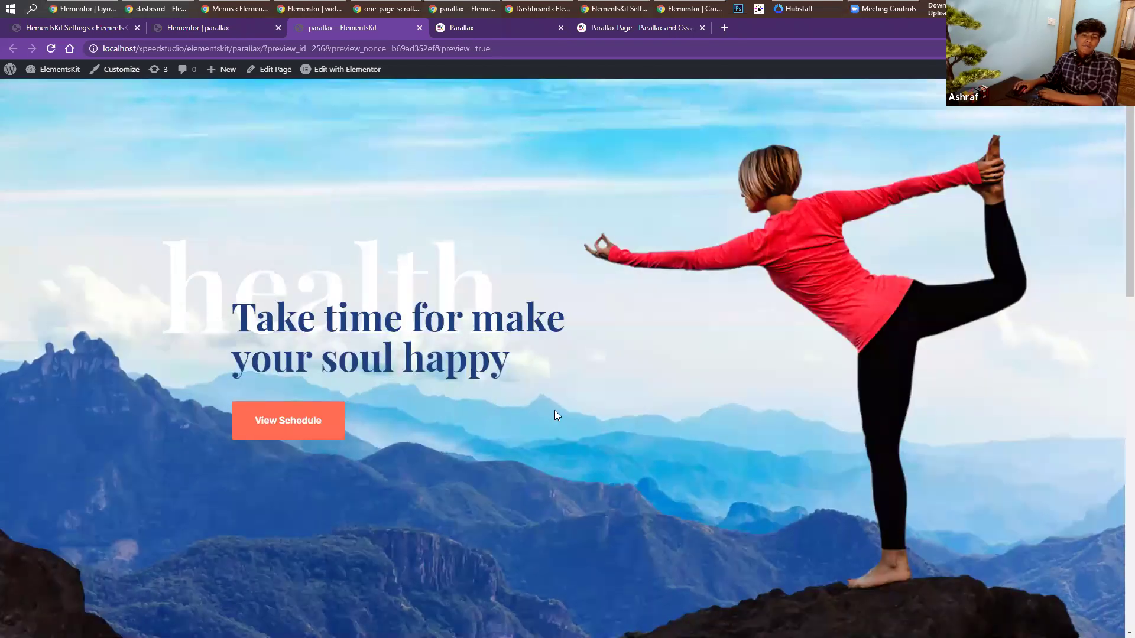
scroll(553, 409, down, 8)
scroll(341, 188, up, 4)
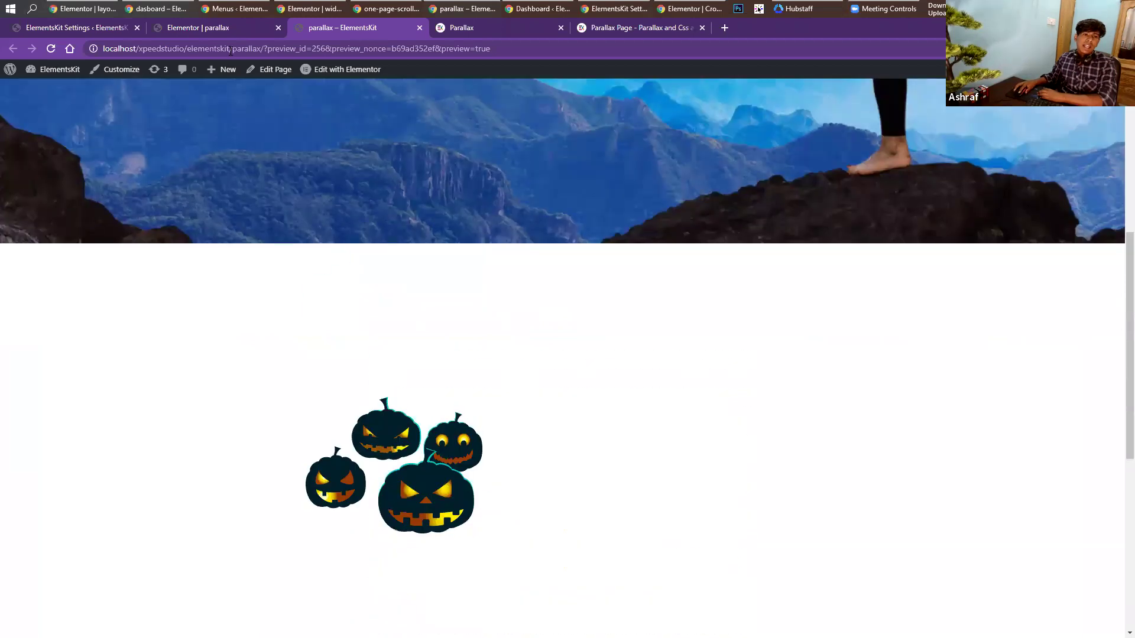
Back in the page editor, apply the CSS3 effect type to the large "health" heading and review its available animations.
click(218, 28)
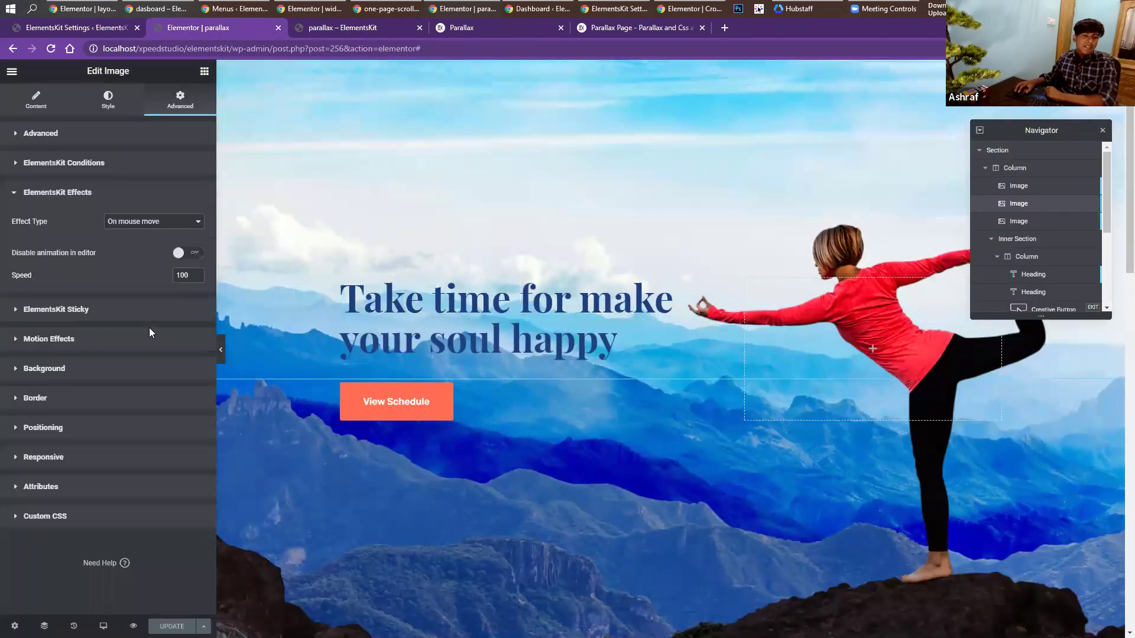
click(135, 222)
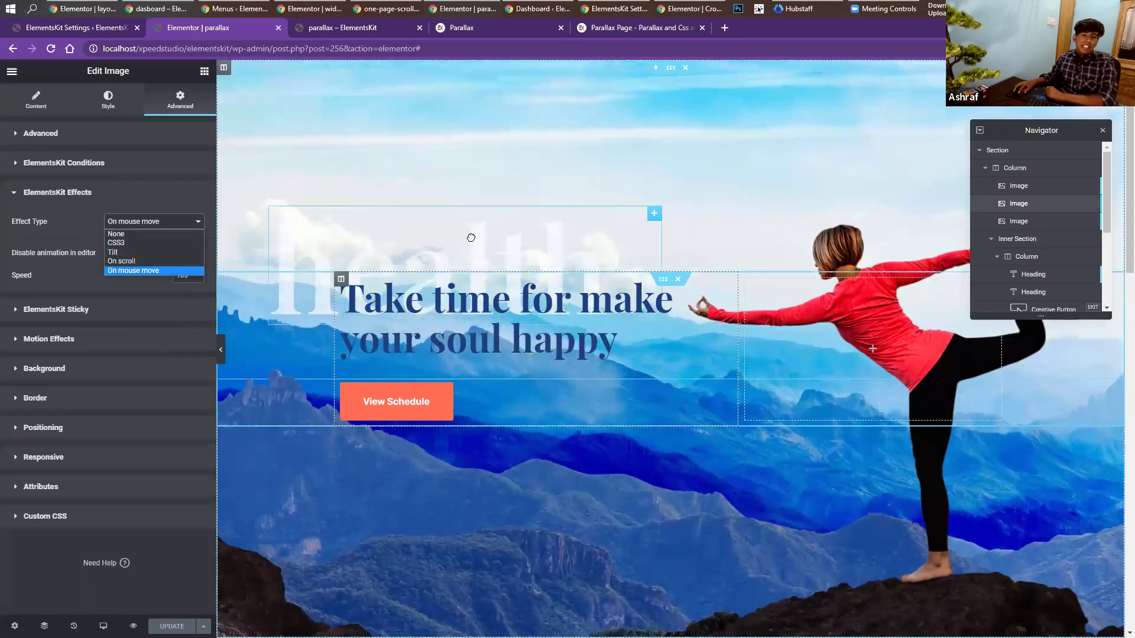
click(387, 258)
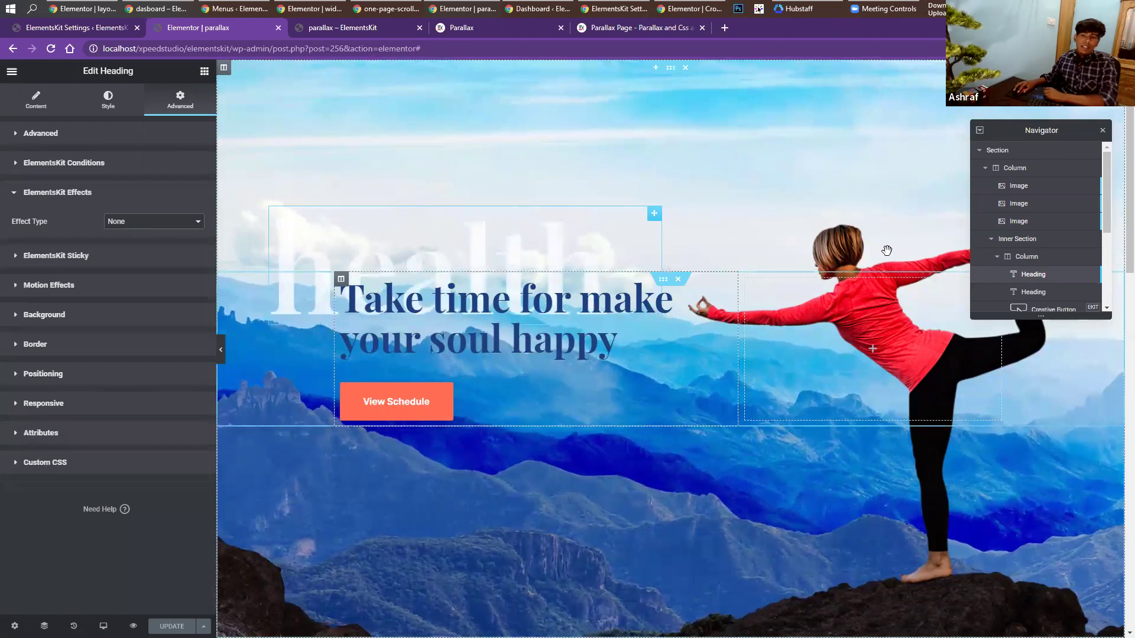
click(1033, 275)
click(180, 99)
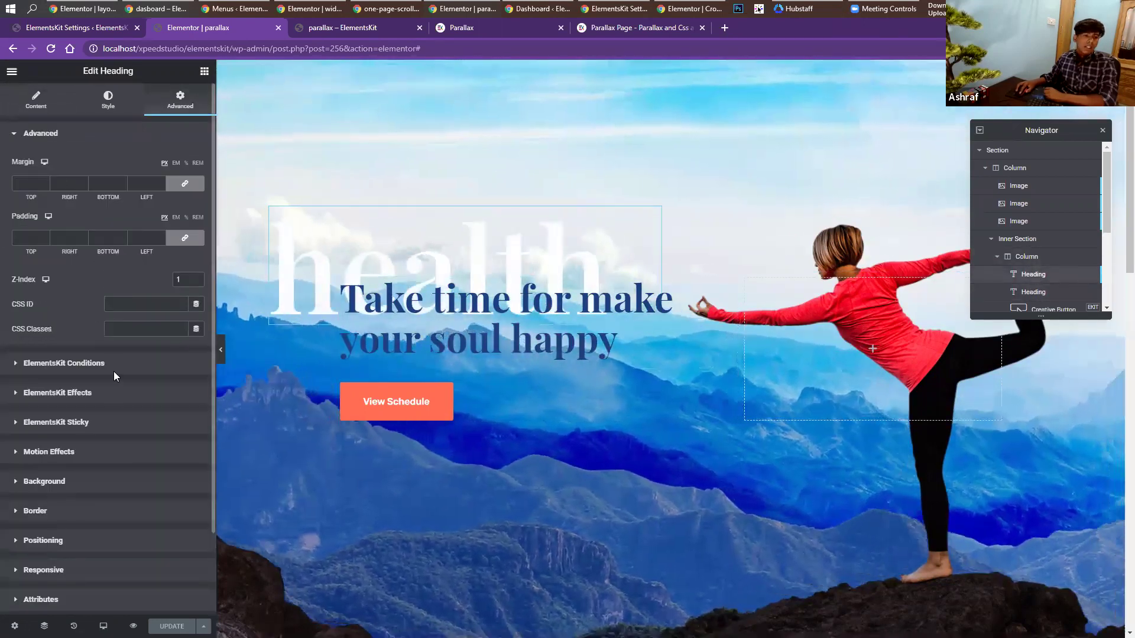
click(112, 391)
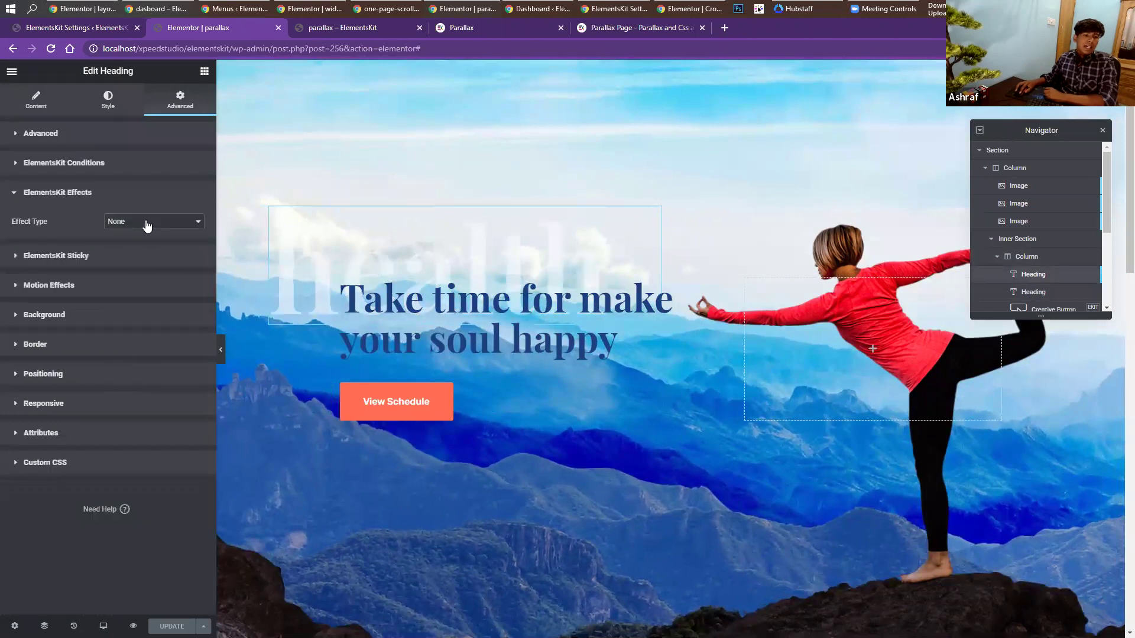
click(129, 244)
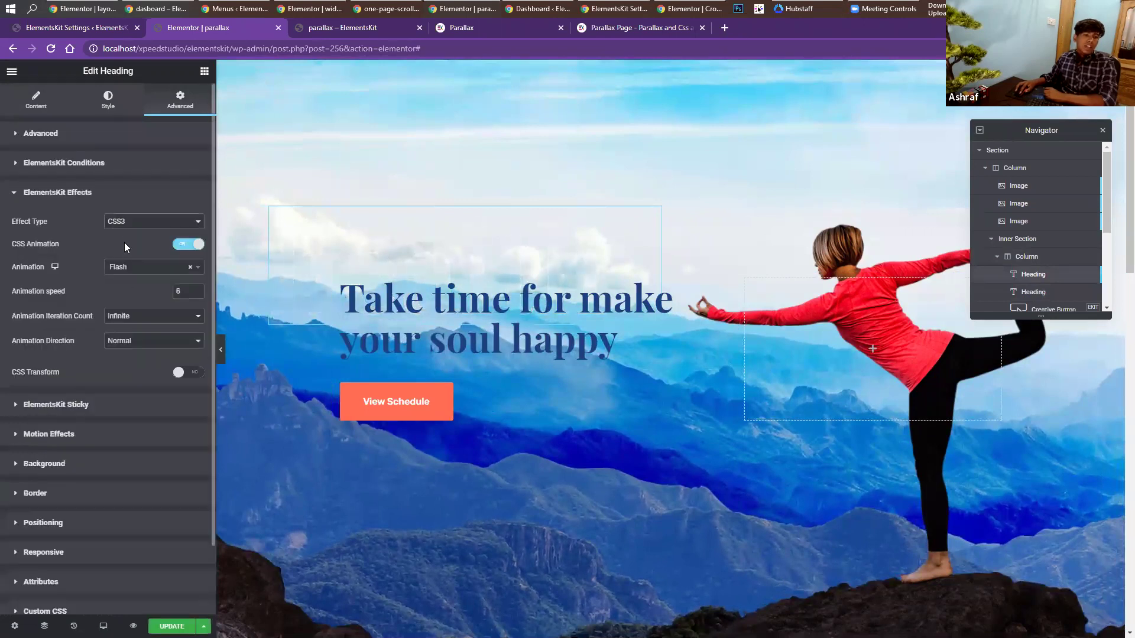
click(153, 269)
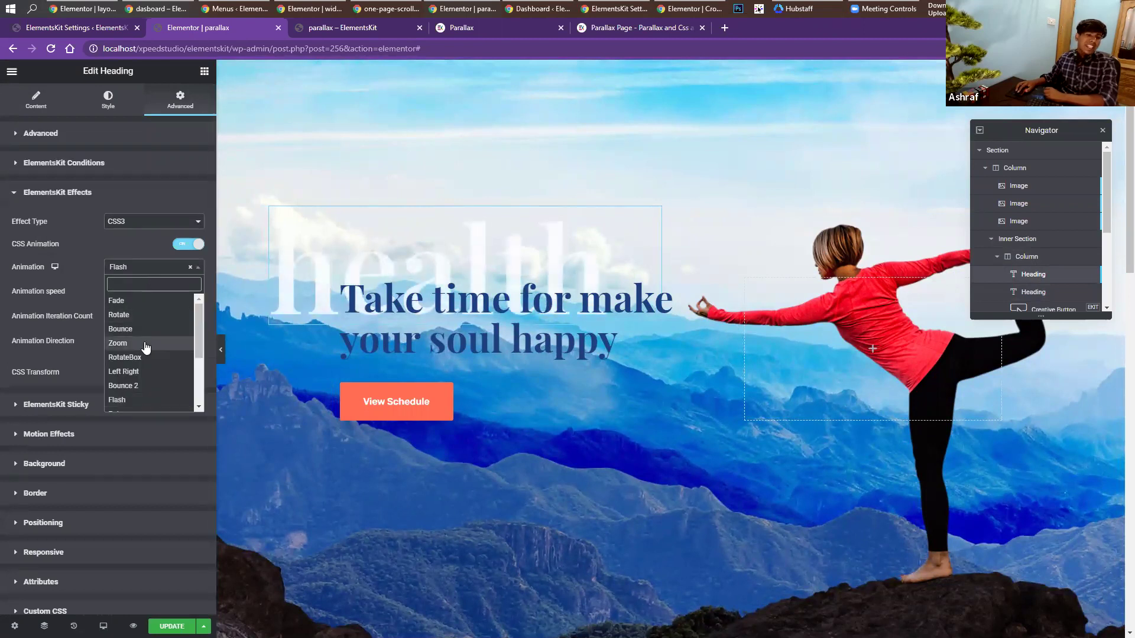
scroll(146, 349, down, 3)
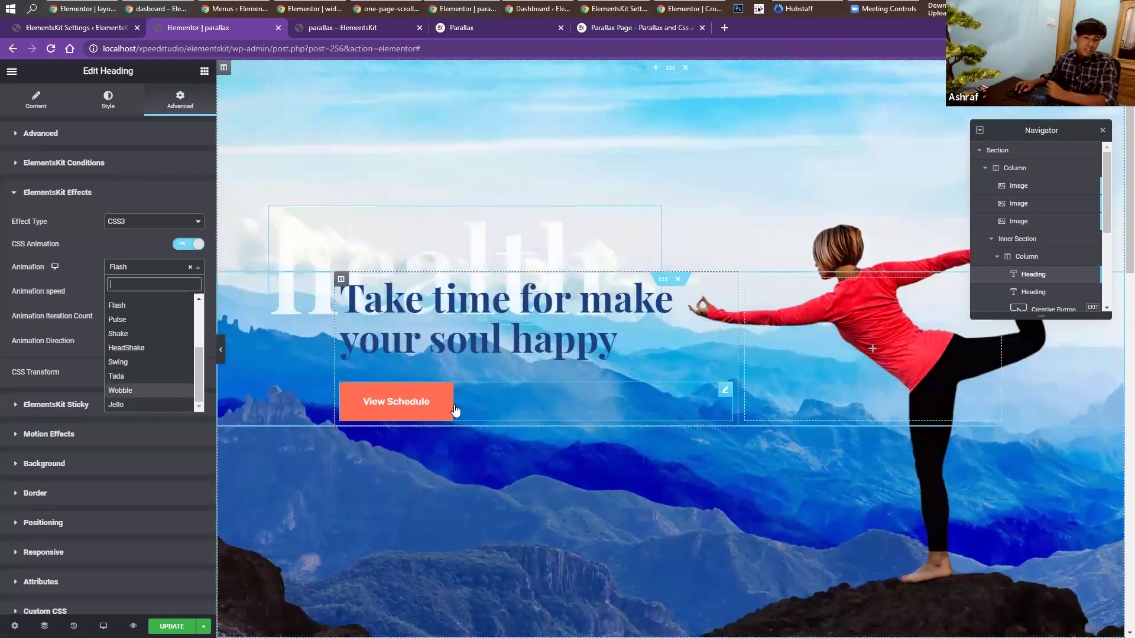
Apply the CSS3 effect type to the View Schedule button and turn on its CSS animation.
click(447, 404)
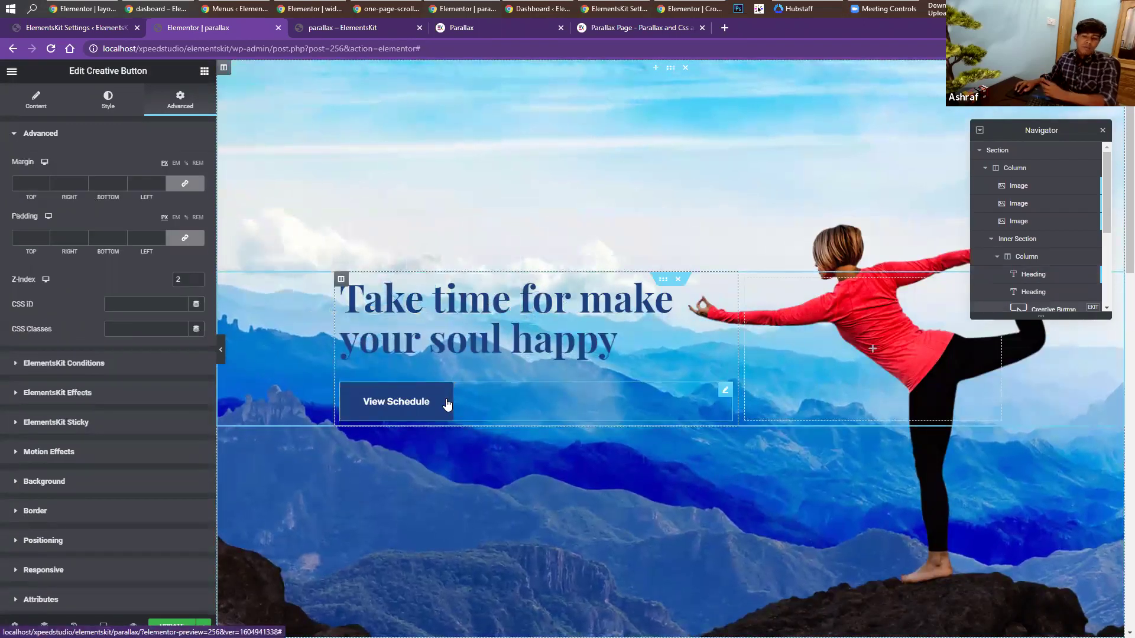
scroll(79, 404, down, 1)
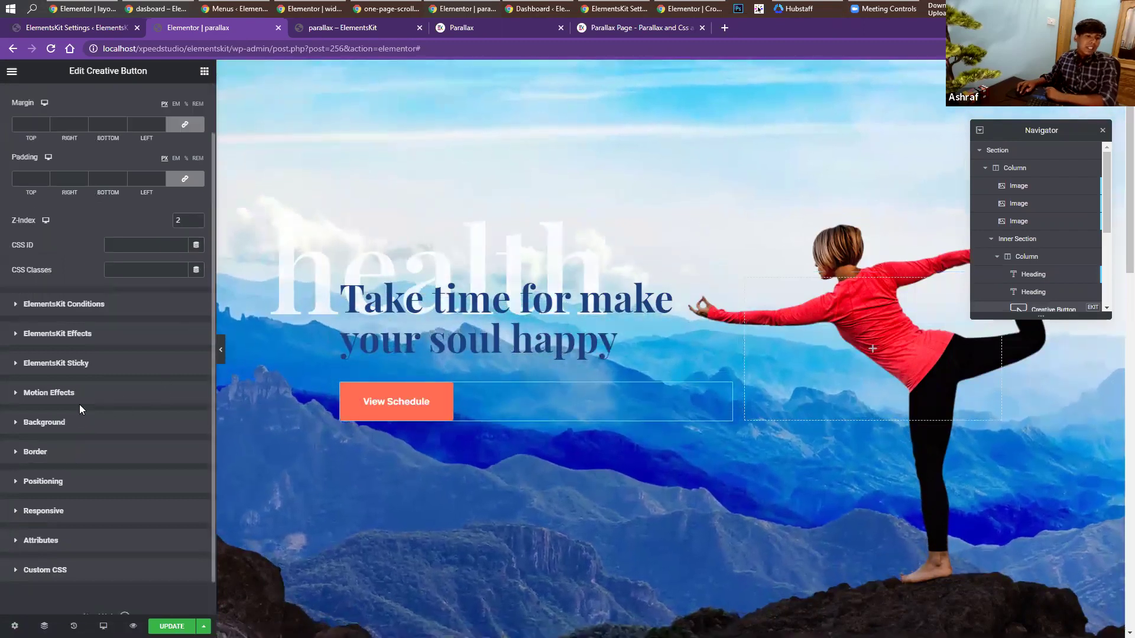
click(93, 340)
click(130, 222)
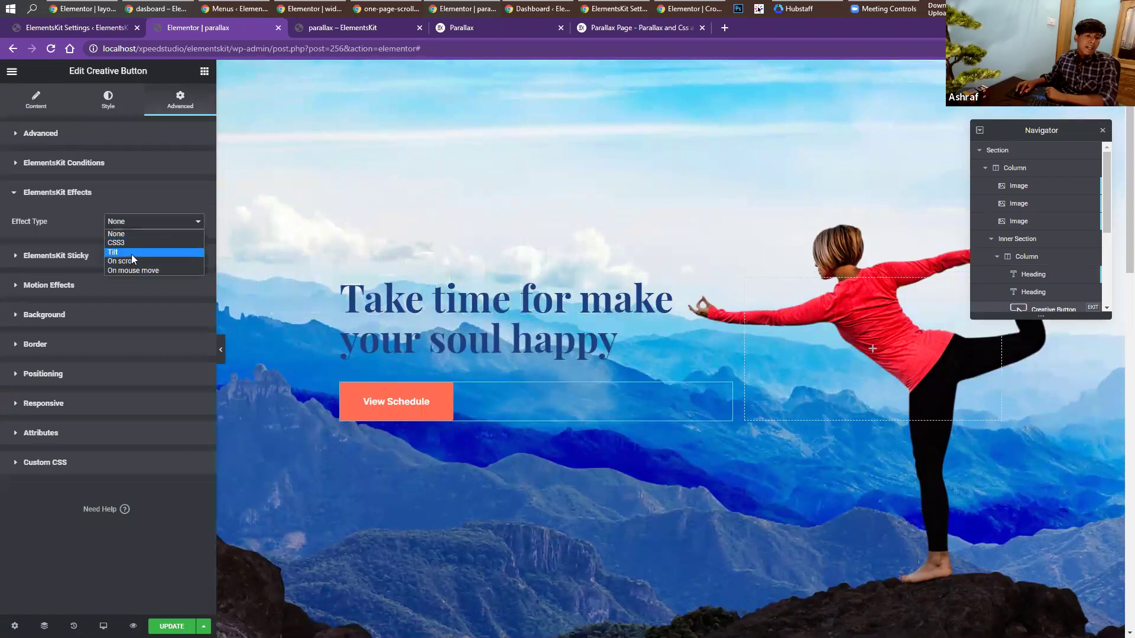
click(133, 244)
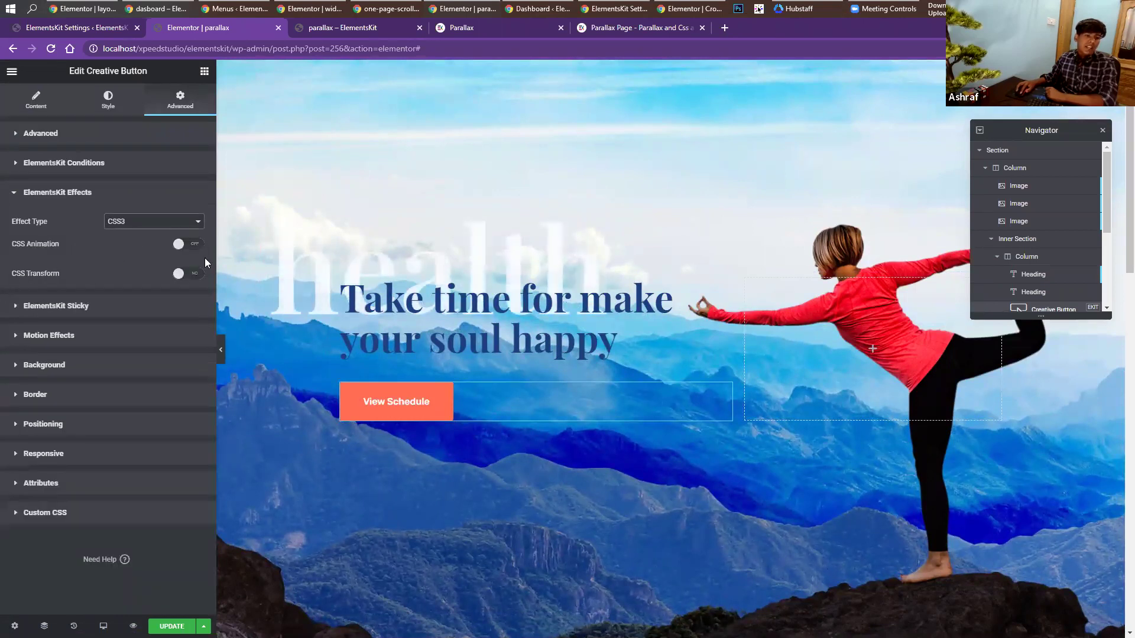
click(191, 247)
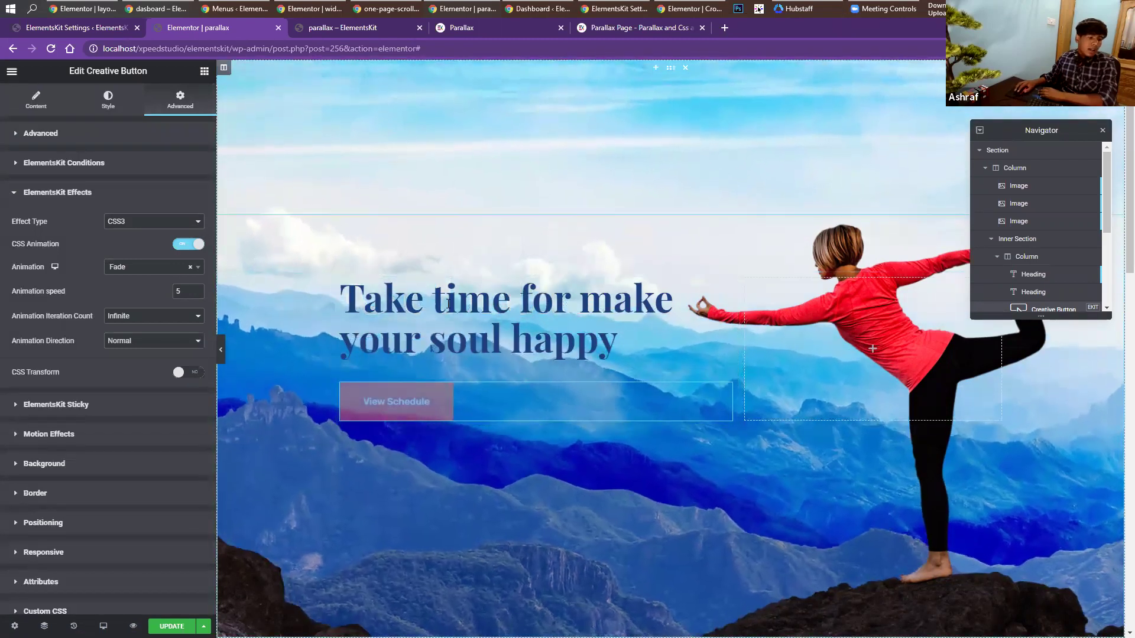
Check the View Schedule button's iteration count options and set its animation to Rotate.
click(125, 316)
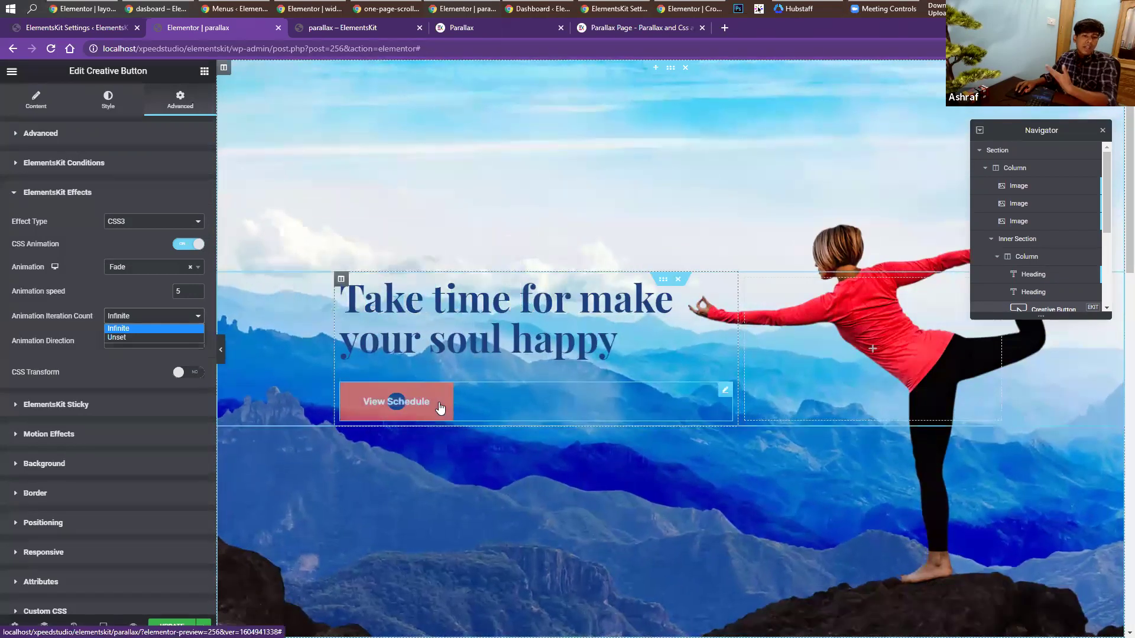
click(134, 267)
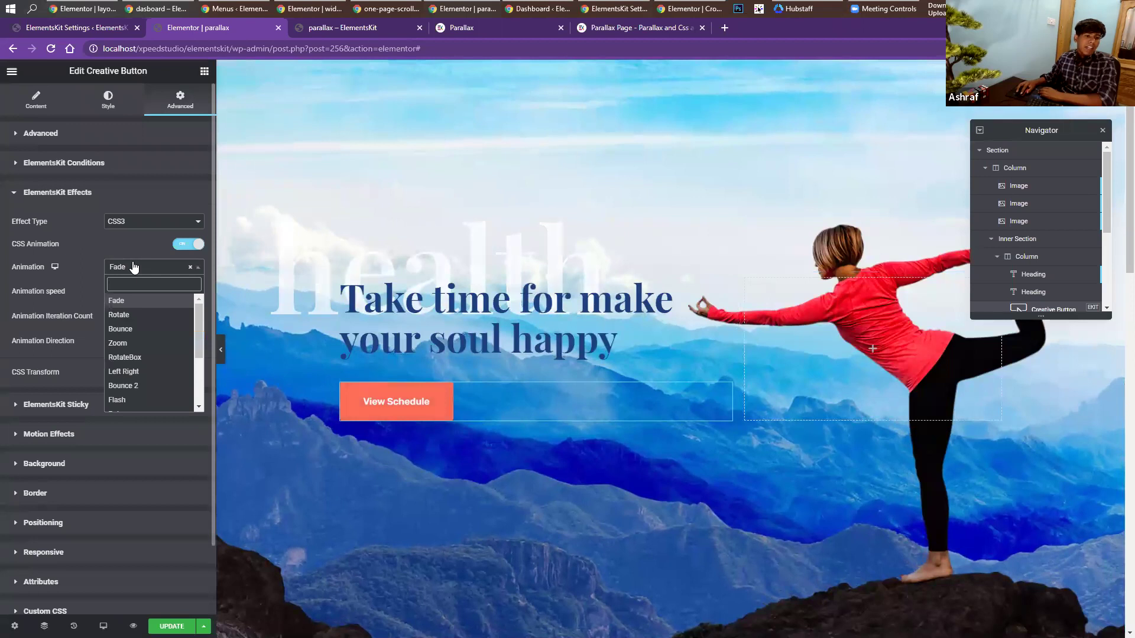
click(129, 315)
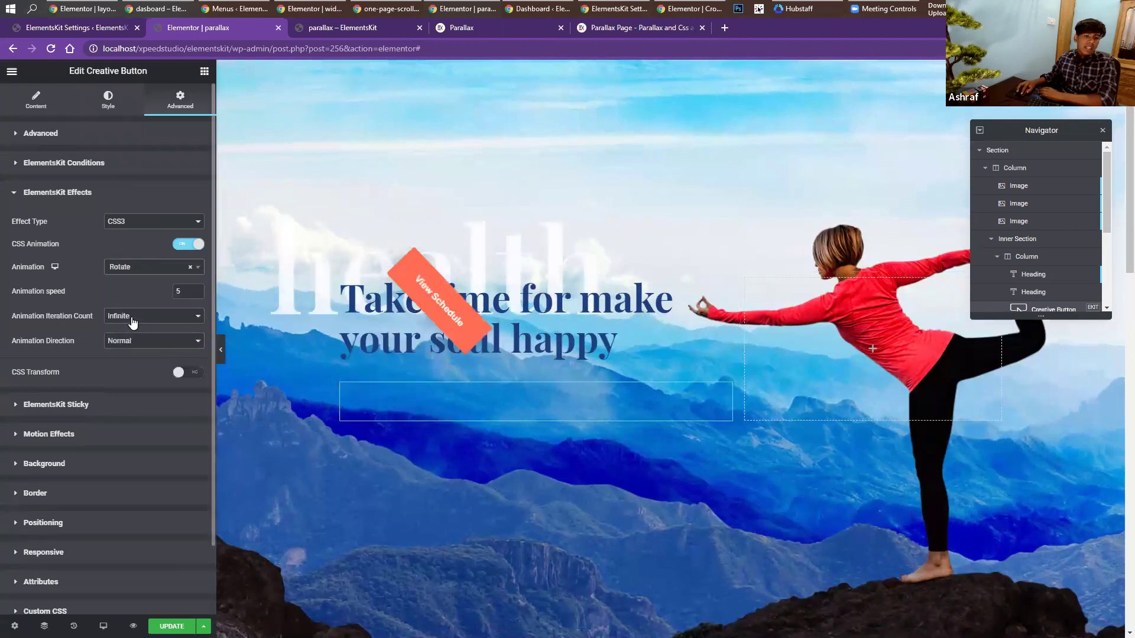
Try the Zoom and Jello animations on the View Schedule button.
click(132, 321)
click(133, 270)
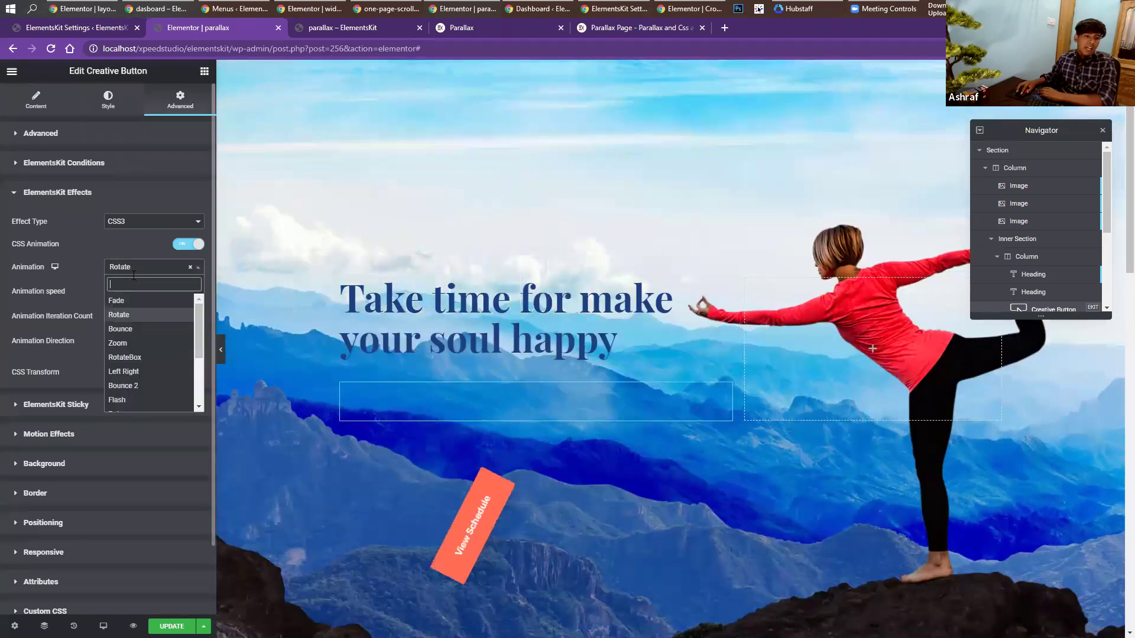
click(135, 344)
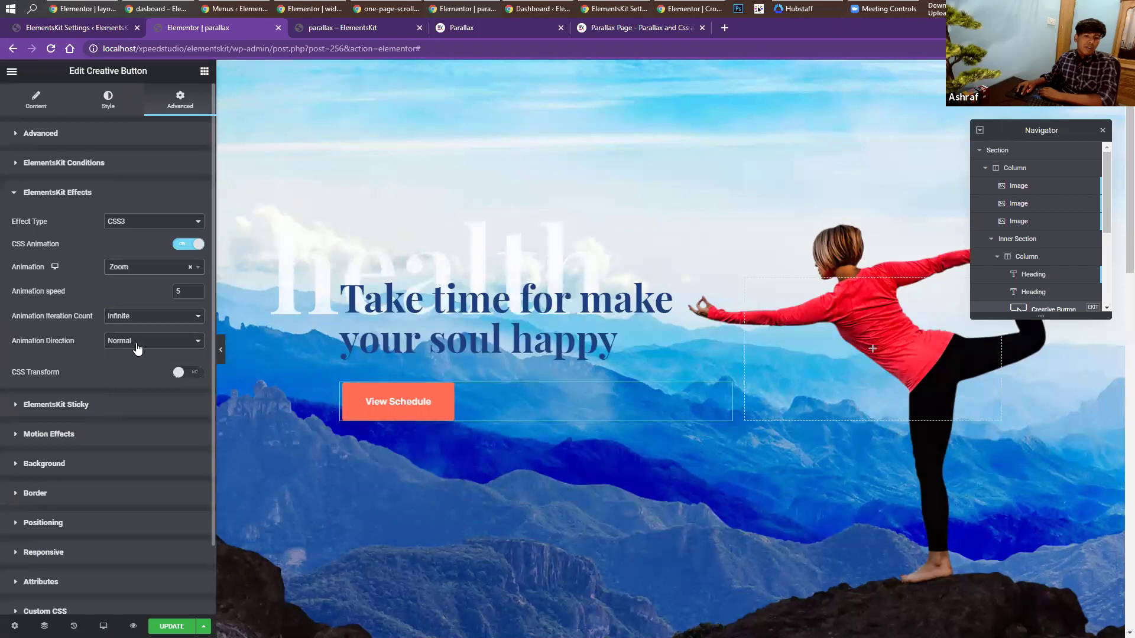
click(137, 271)
scroll(142, 372, down, 5)
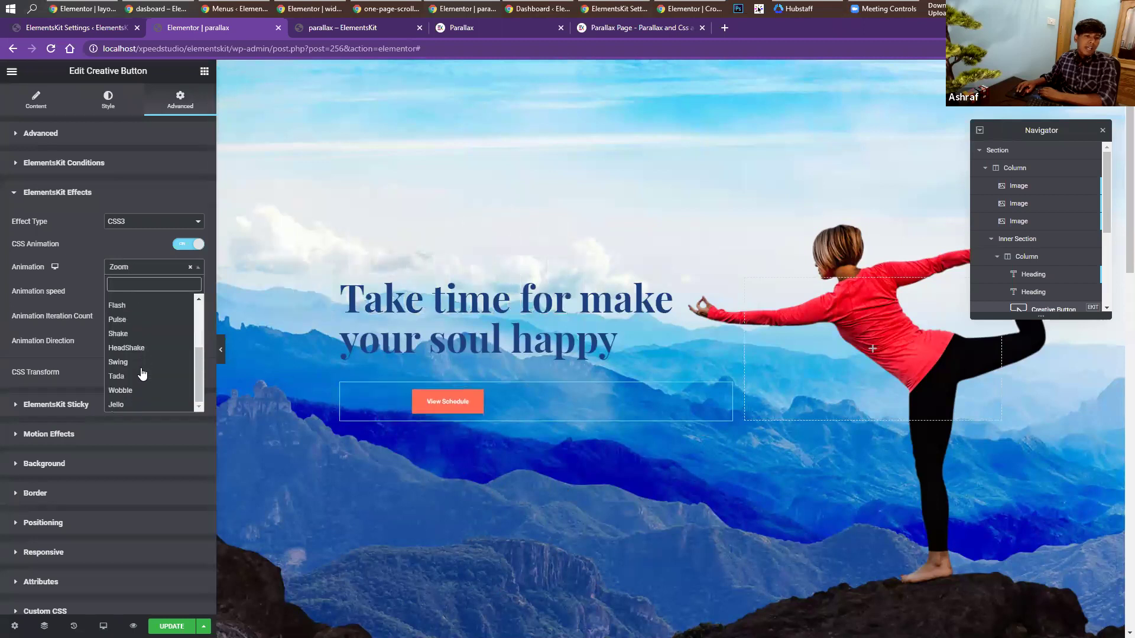
click(141, 405)
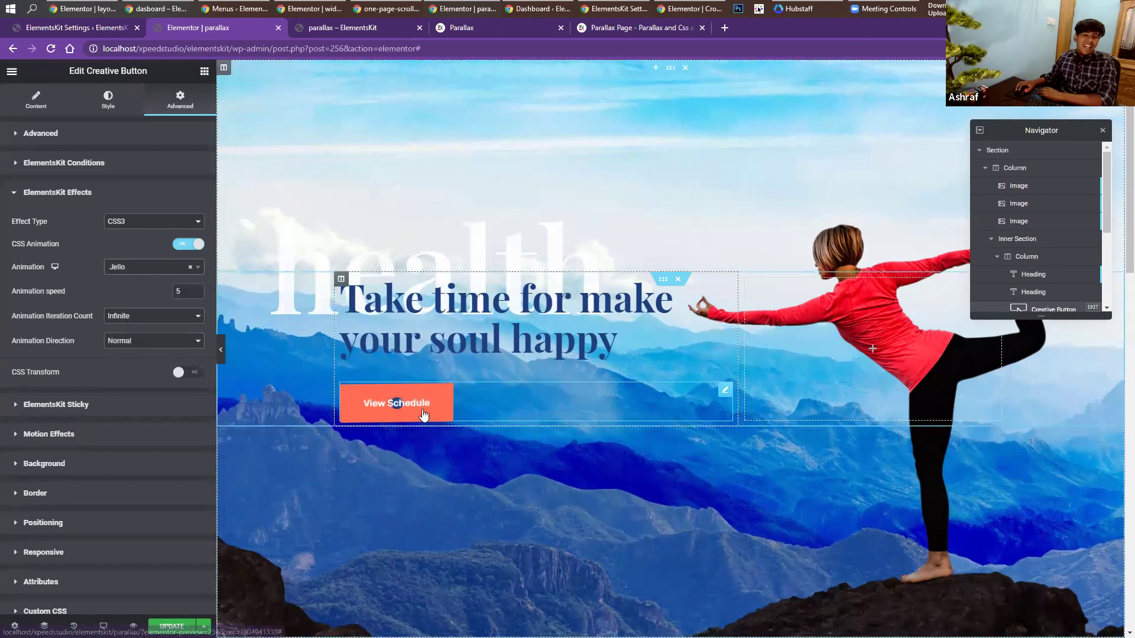
Look through the View Schedule button's animation choices again and turn off its CSS animation.
click(136, 270)
scroll(136, 307, up, 5)
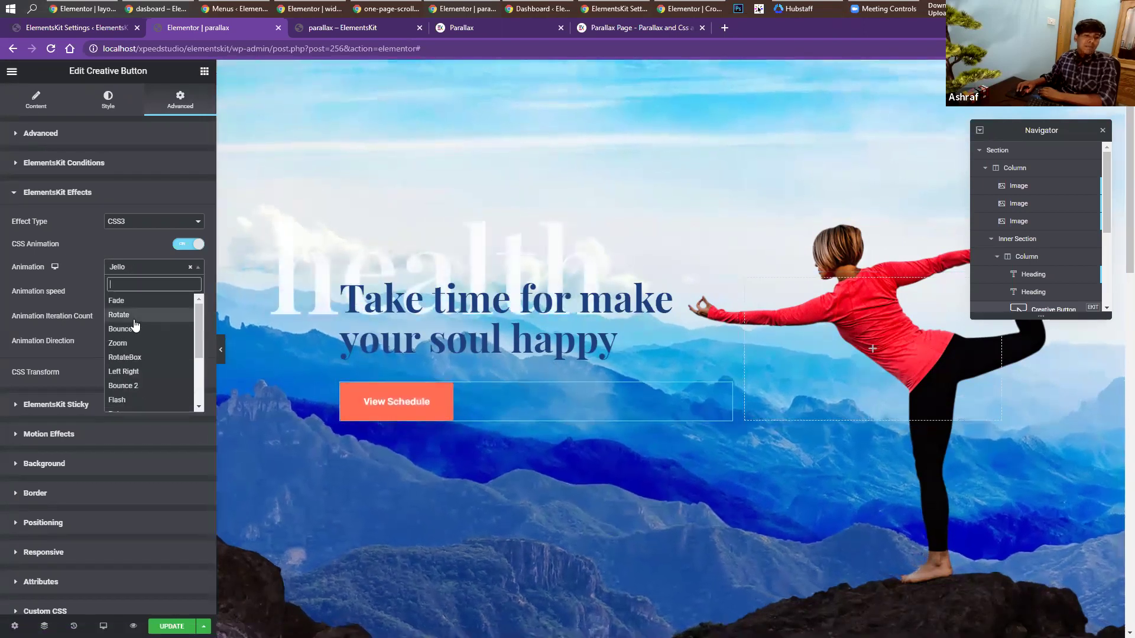
click(177, 235)
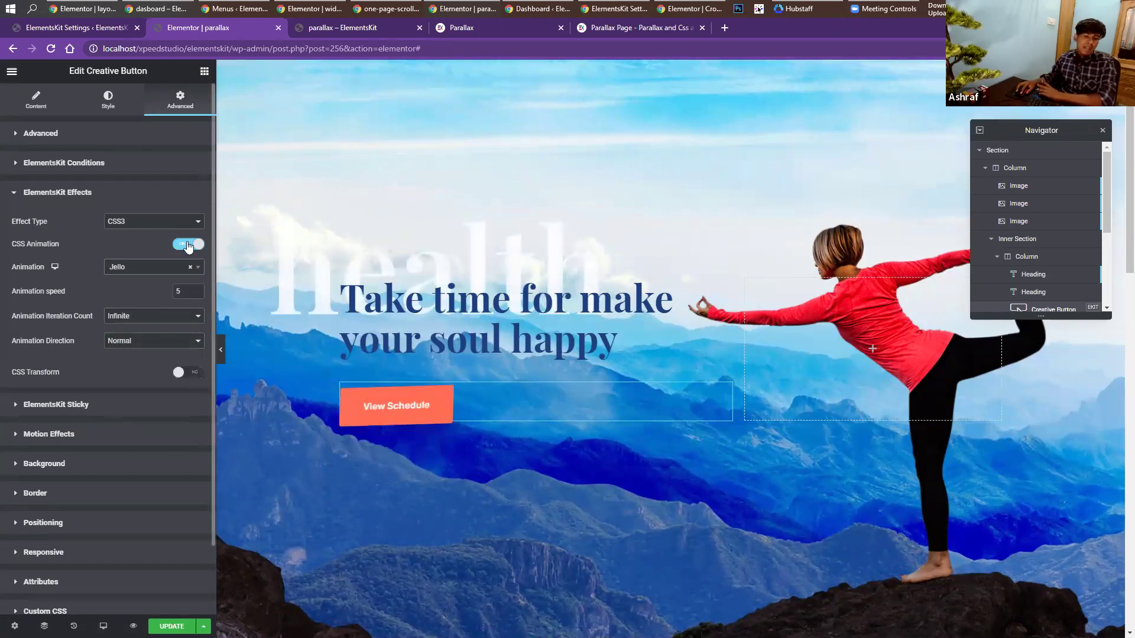
click(188, 244)
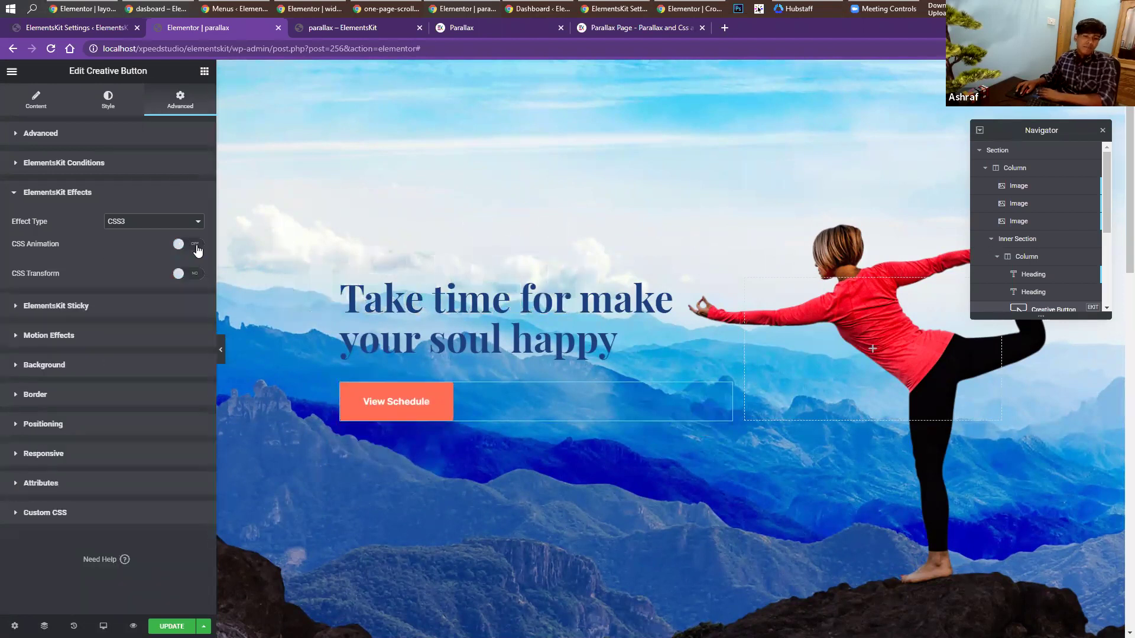
Apply the Tilt effect type from ElementsKit Effects to the pumpkin image below the hero section.
scroll(558, 367, down, 2)
scroll(558, 368, down, 5)
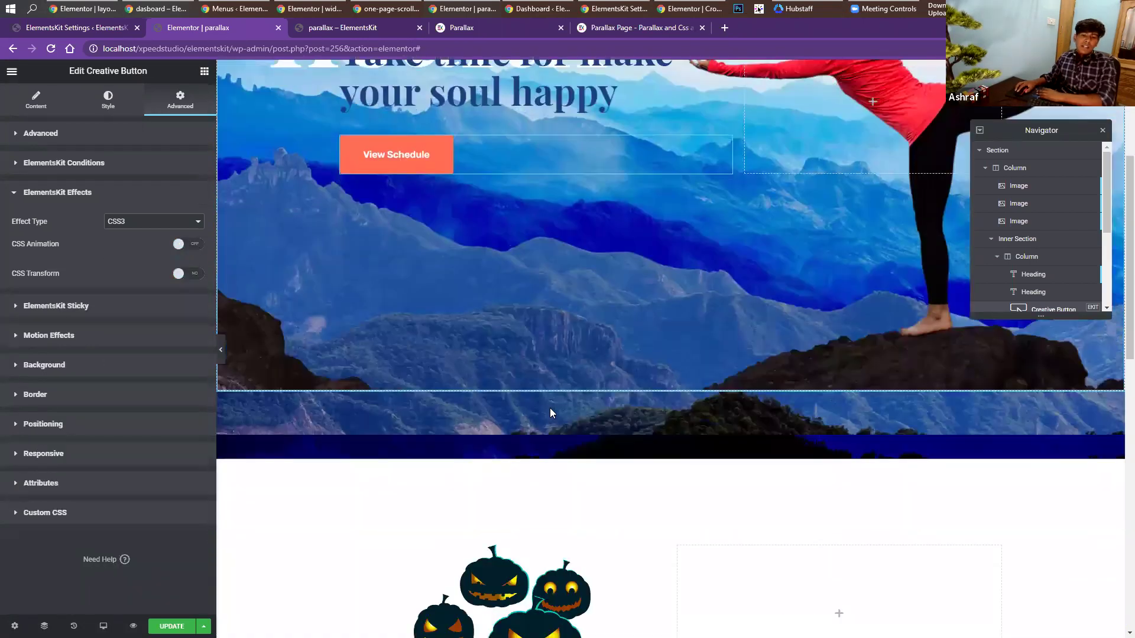
scroll(511, 299, down, 5)
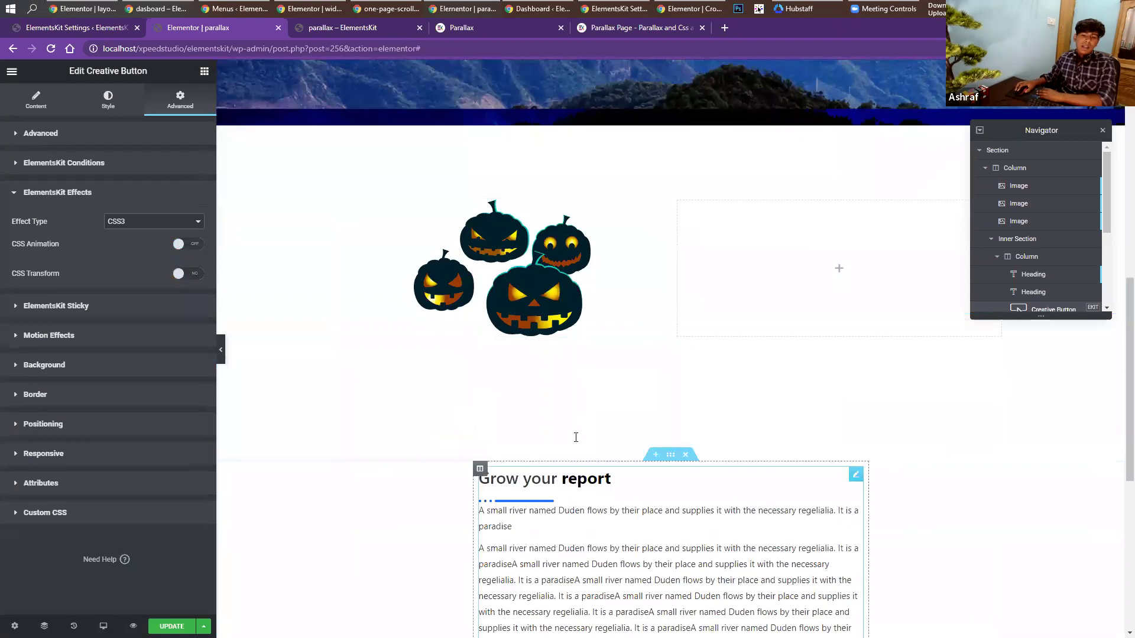
scroll(519, 310, up, 3)
scroll(591, 491, down, 4)
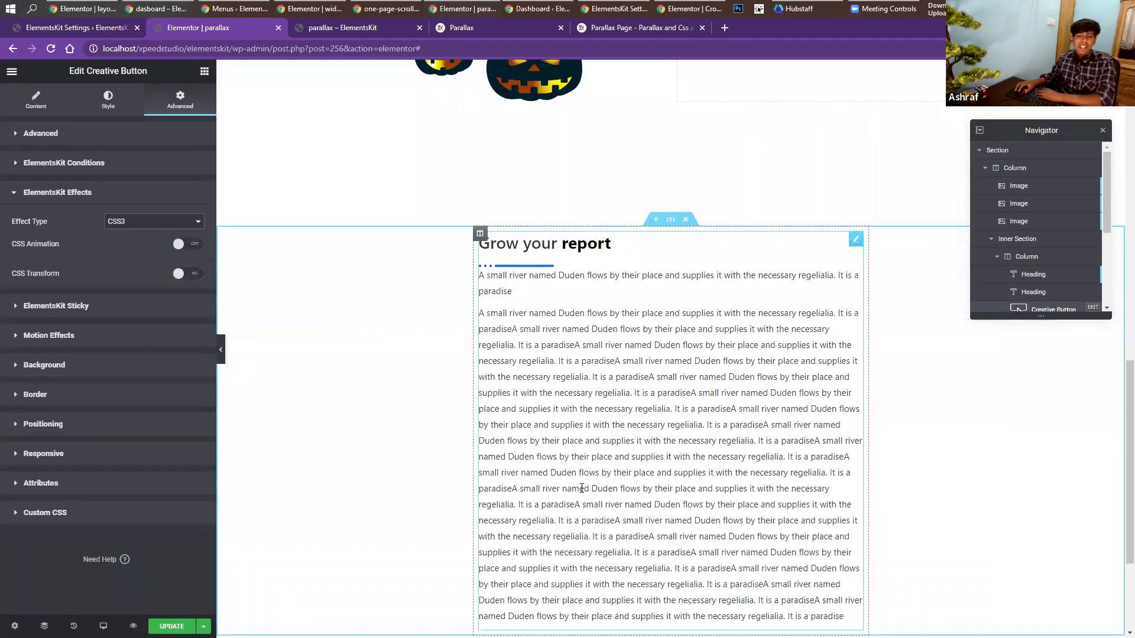
scroll(581, 488, up, 4)
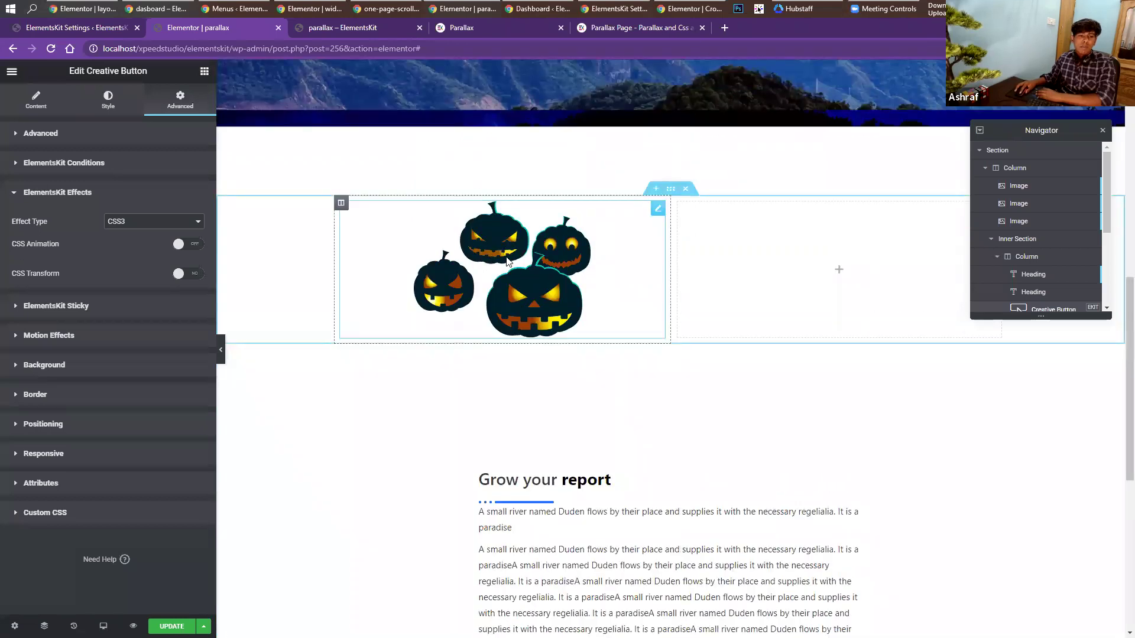
click(507, 261)
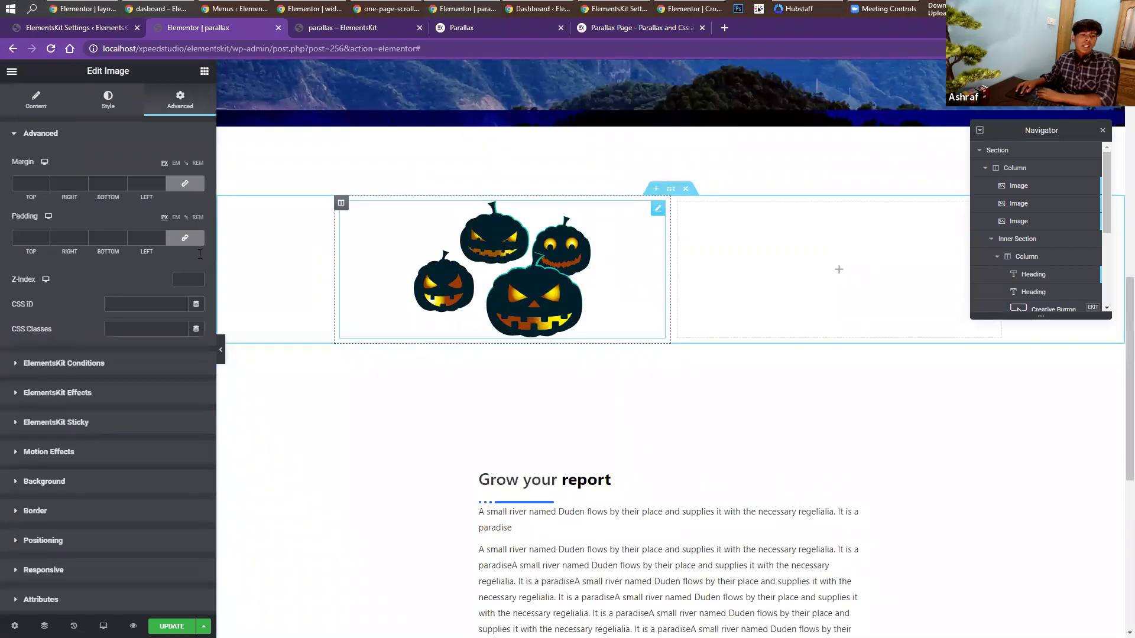
click(109, 396)
click(139, 223)
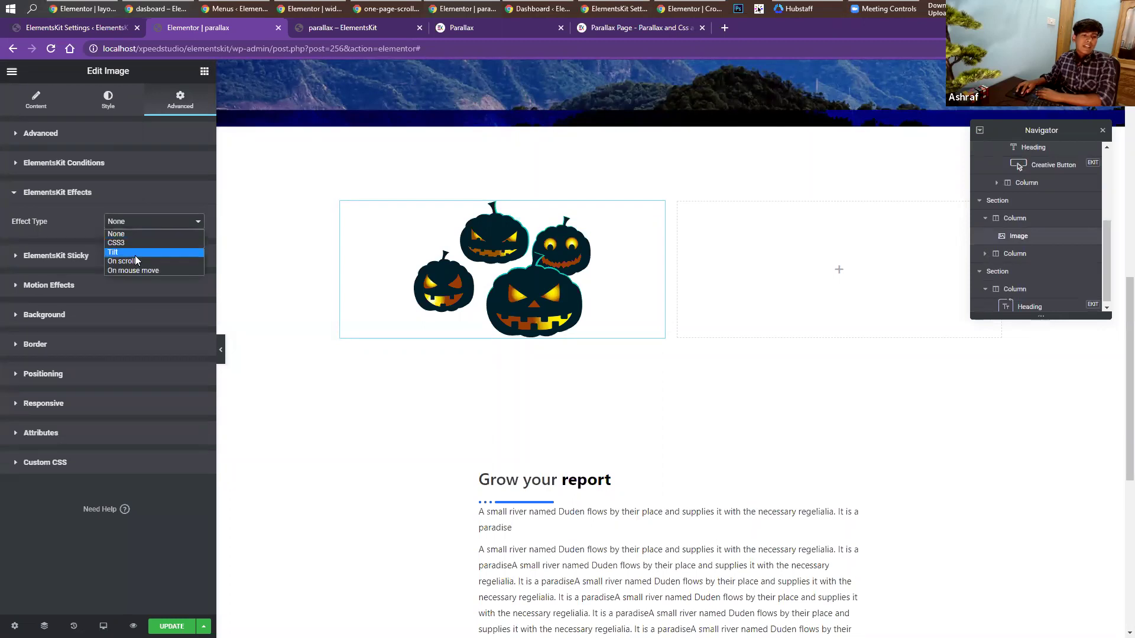
click(135, 254)
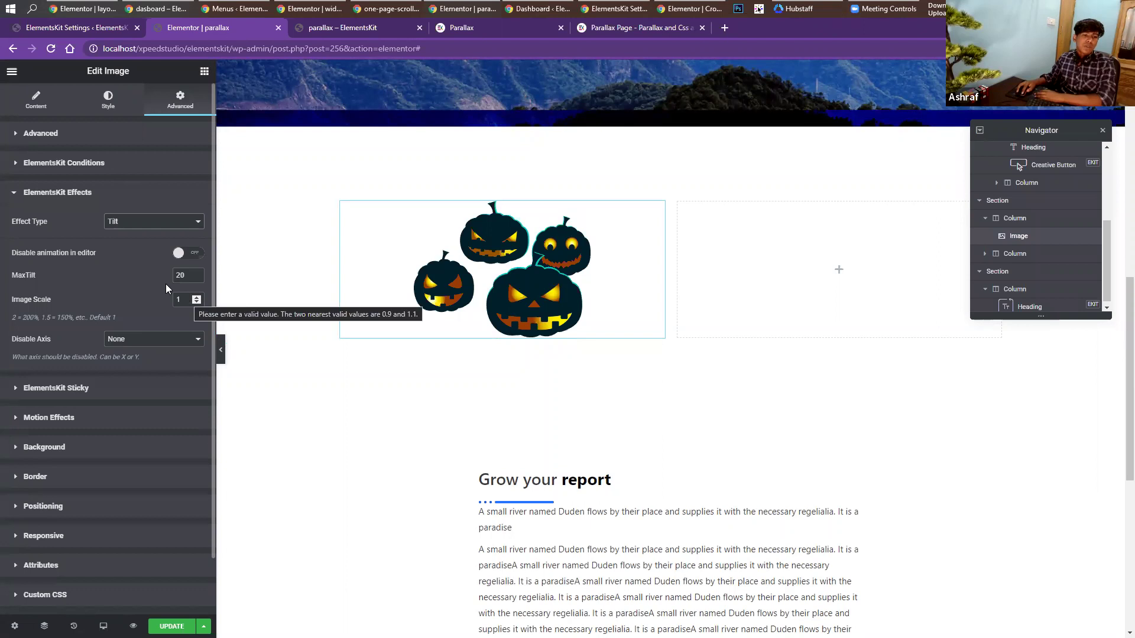
Change the pumpkin image's effect type to On scroll with the X axis parallax style.
click(133, 225)
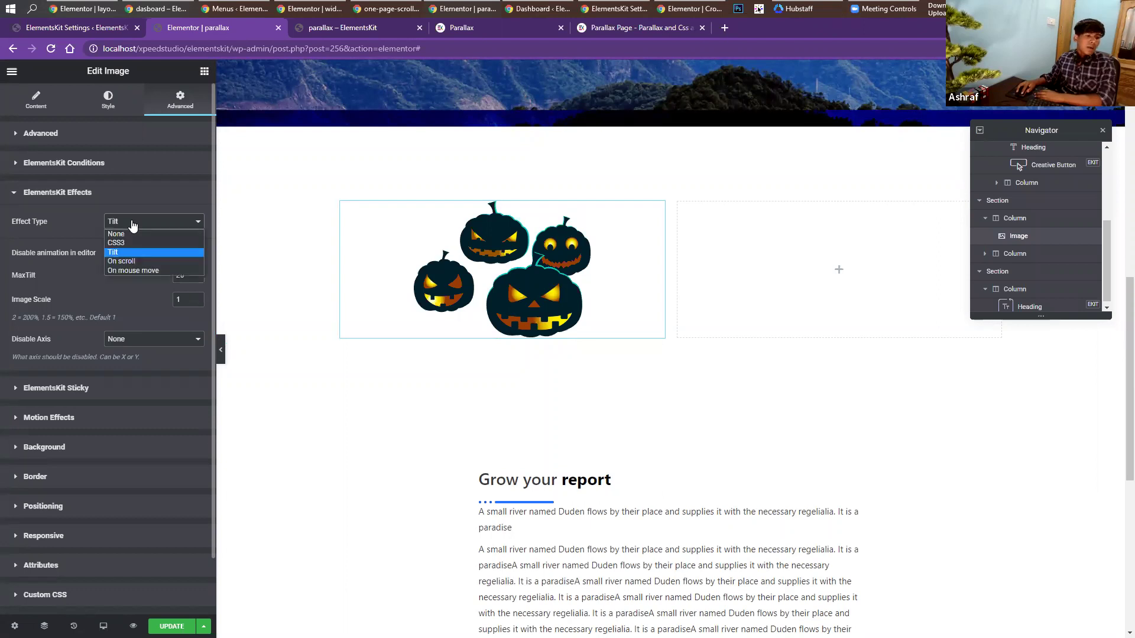
click(134, 263)
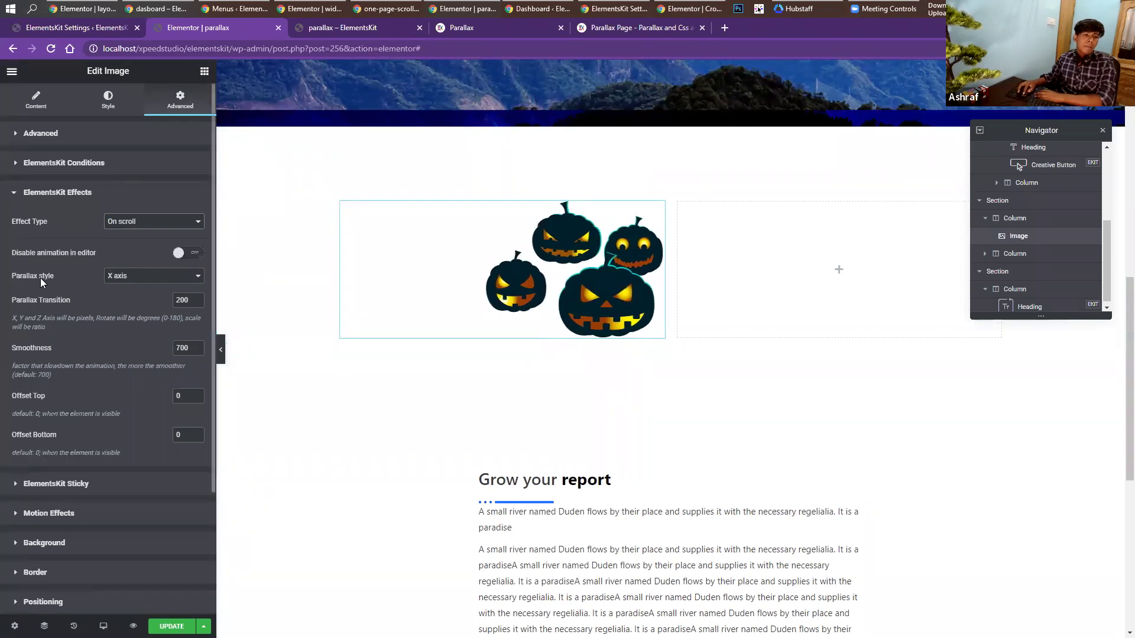
click(130, 278)
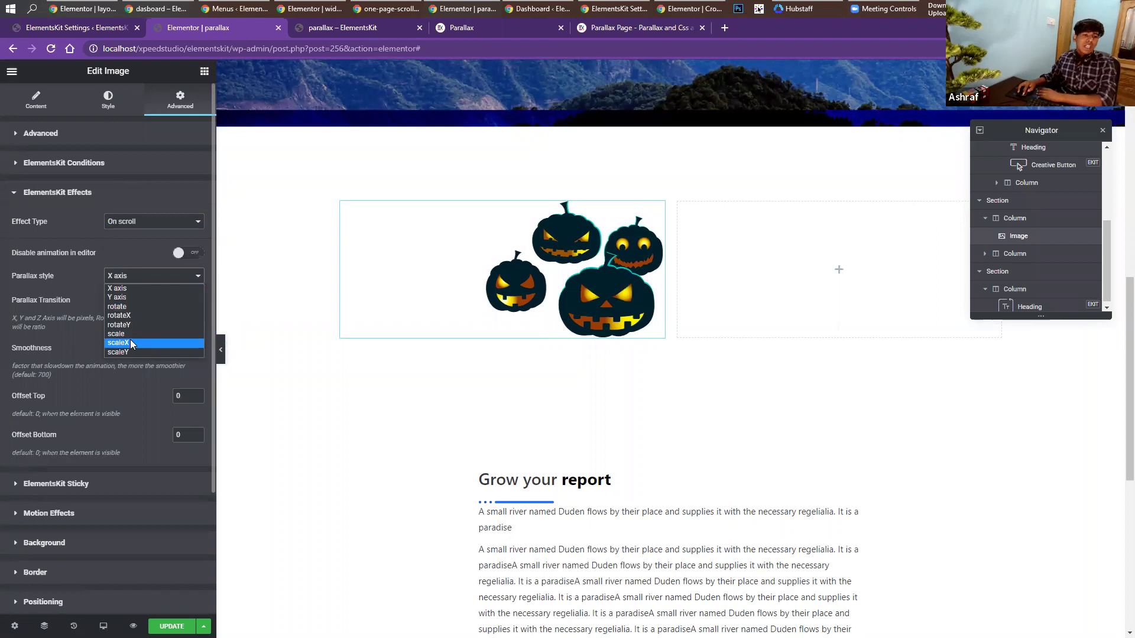
click(130, 292)
Examine how the pumpkin image moves along the X axis while the page scrolls up and down.
scroll(684, 463, down, 2)
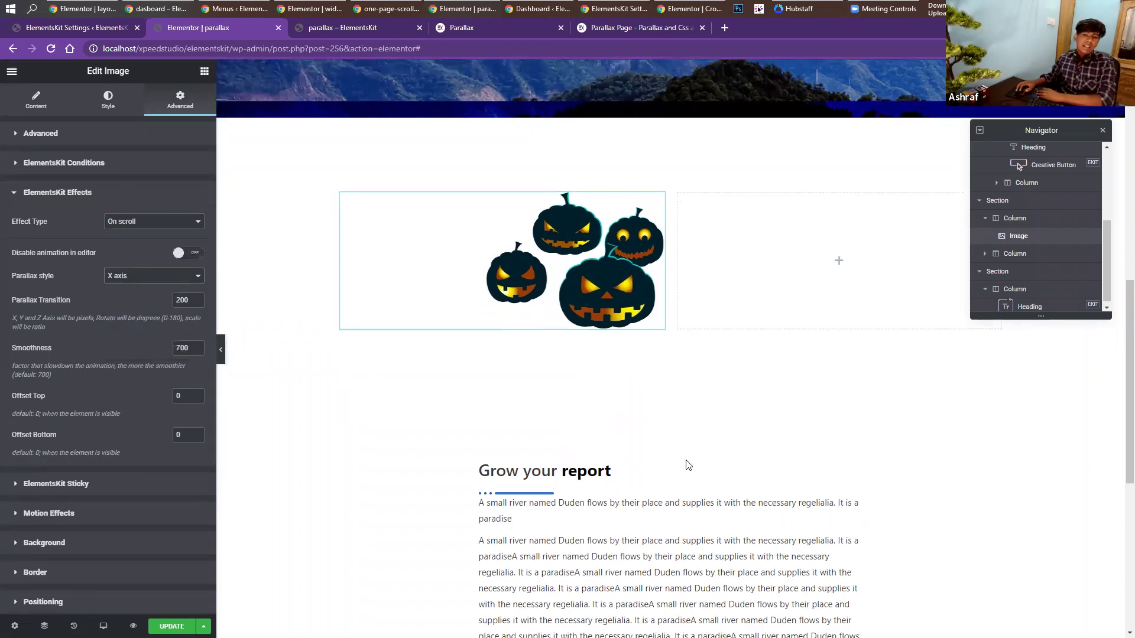
scroll(685, 465, up, 2)
scroll(687, 465, up, 6)
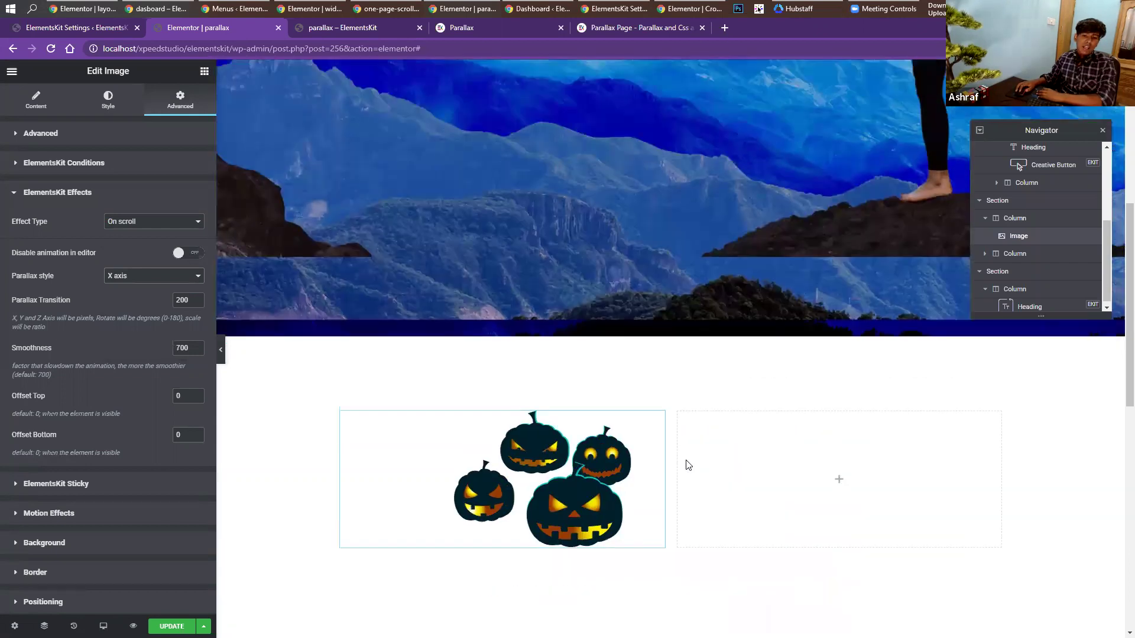
scroll(688, 464, down, 4)
scroll(689, 466, up, 1)
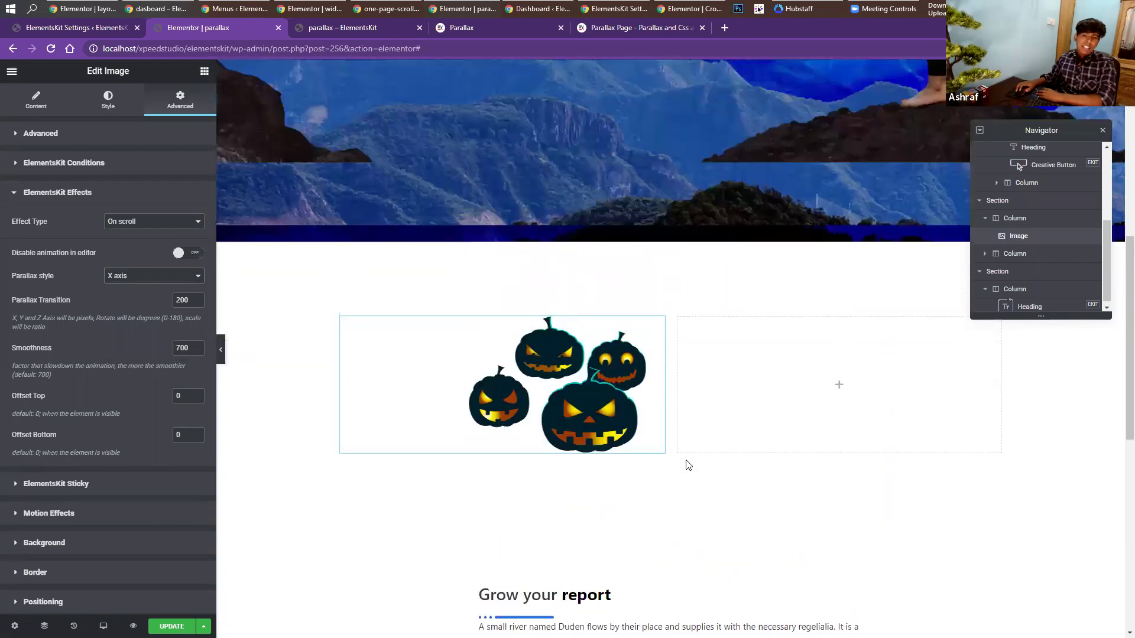
scroll(683, 335, down, 3)
scroll(676, 355, up, 1)
scroll(676, 363, up, 3)
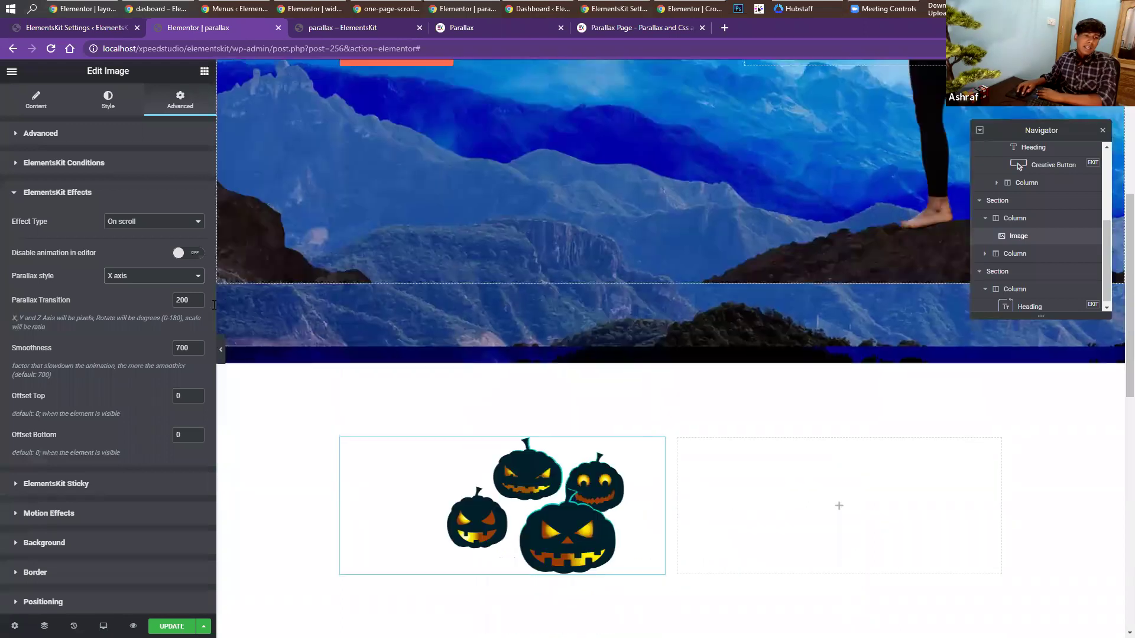
scroll(676, 362, down, 4)
Set the pumpkin image's parallax style to scale and its parallax transition to 2.
click(152, 281)
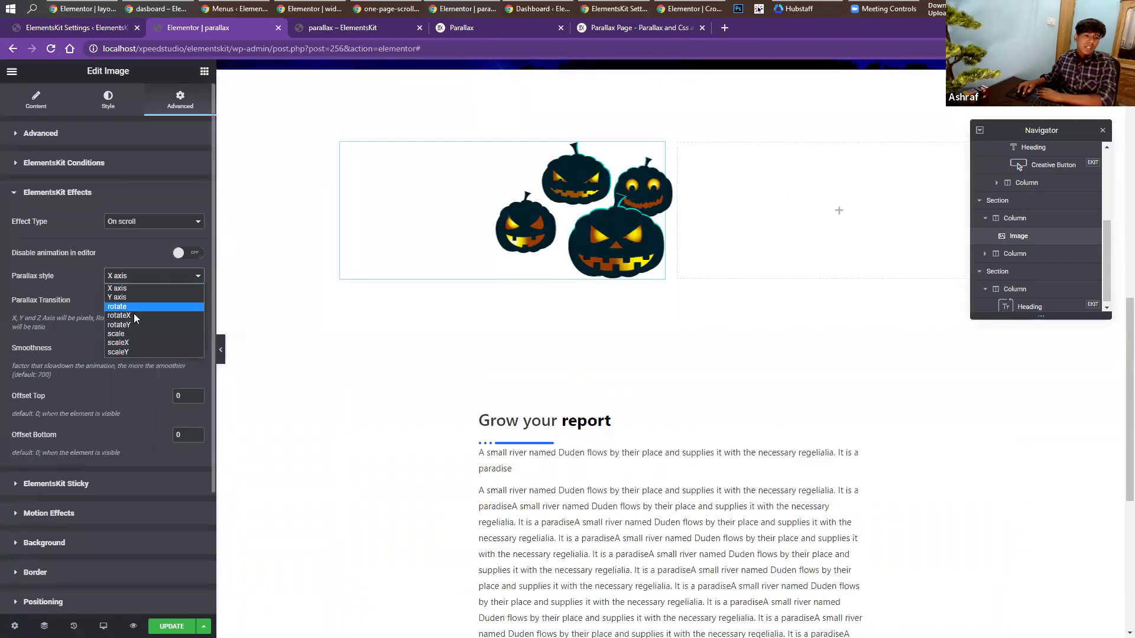
click(132, 334)
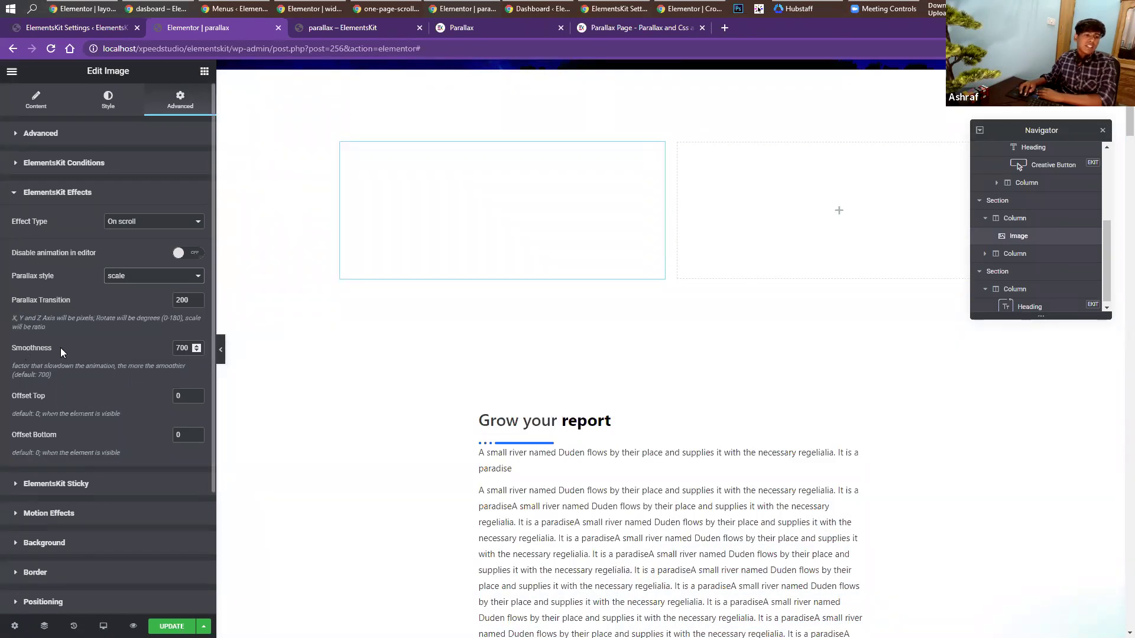
double_click(181, 300)
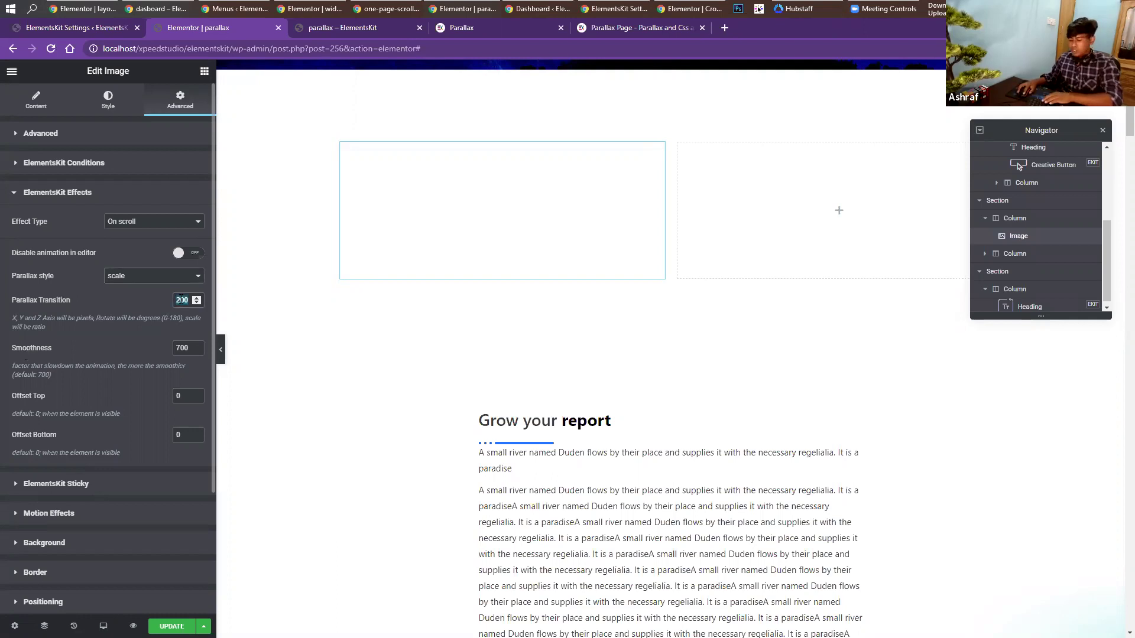
text(2)
Examine how the pumpkin image's size changes while the page scrolls up and down.
scroll(669, 349, up, 4)
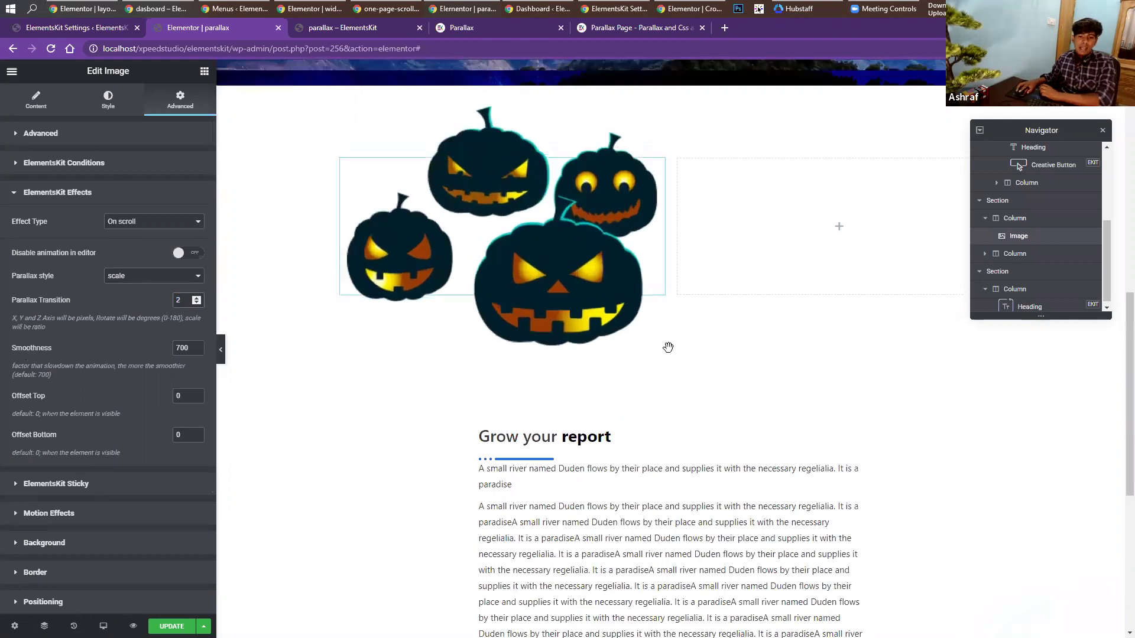
scroll(669, 347, down, 5)
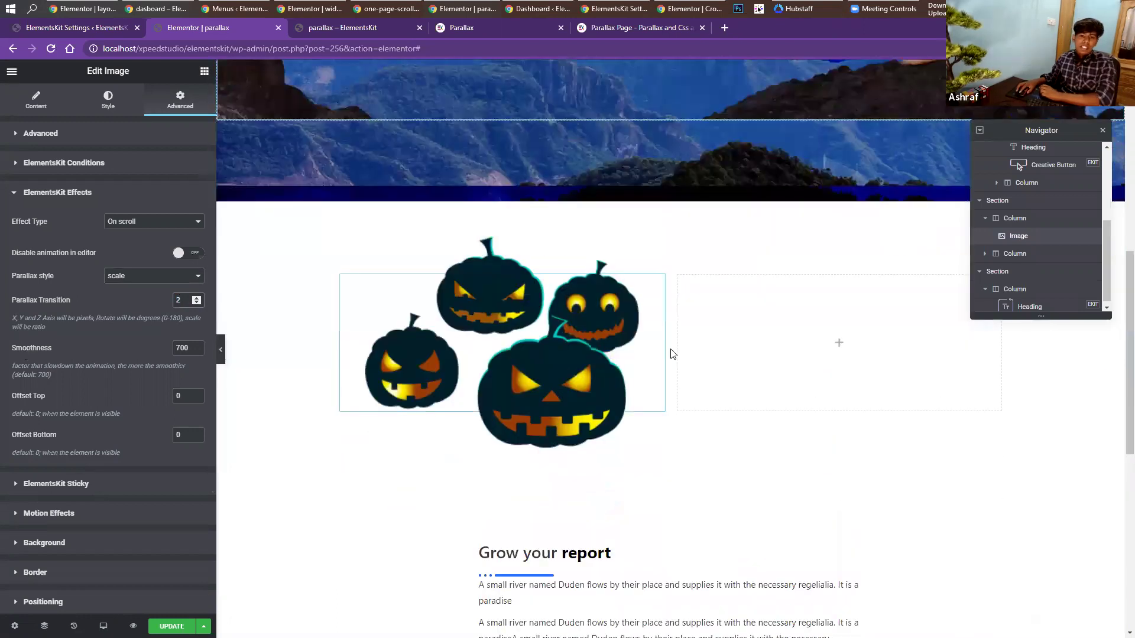
scroll(669, 347, up, 4)
scroll(671, 350, down, 7)
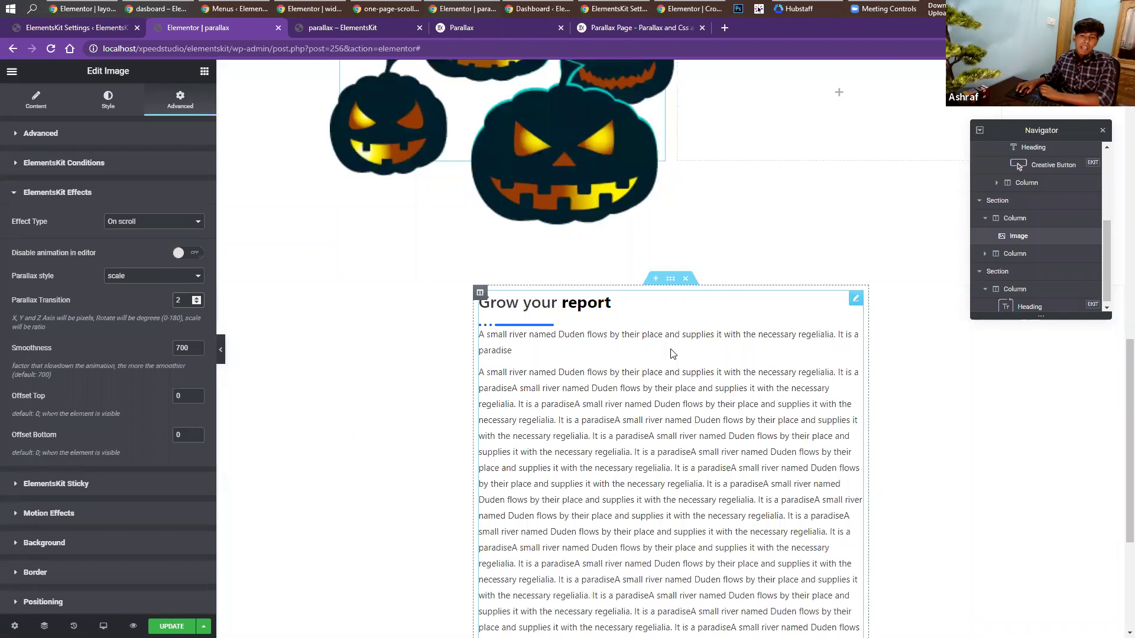
scroll(670, 353, up, 7)
scroll(671, 353, down, 5)
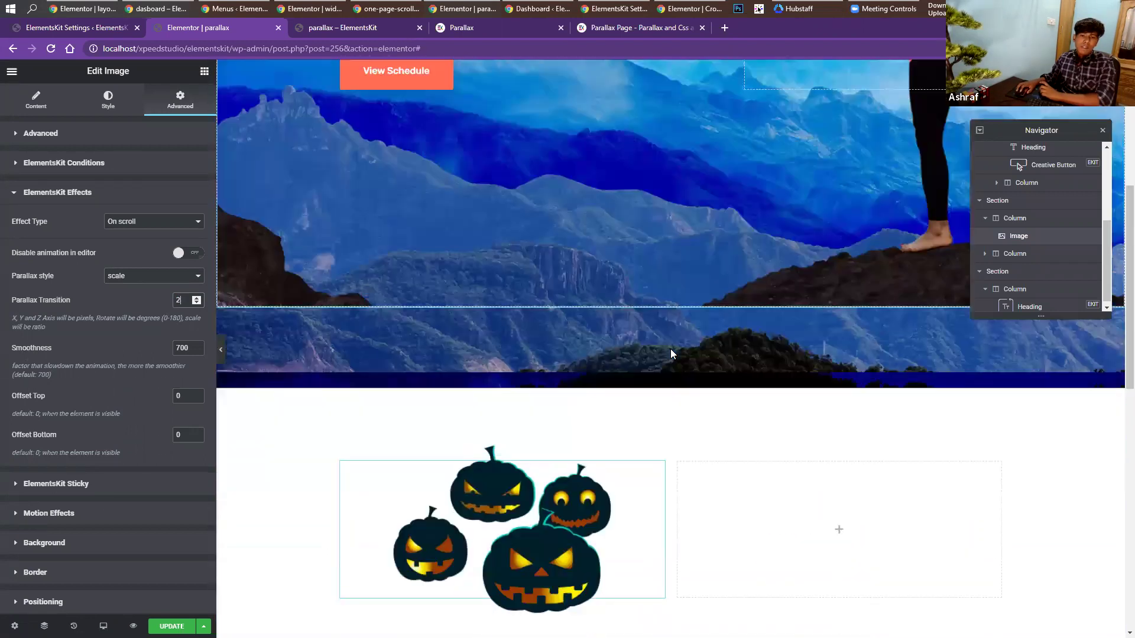
scroll(671, 352, down, 4)
scroll(669, 350, up, 8)
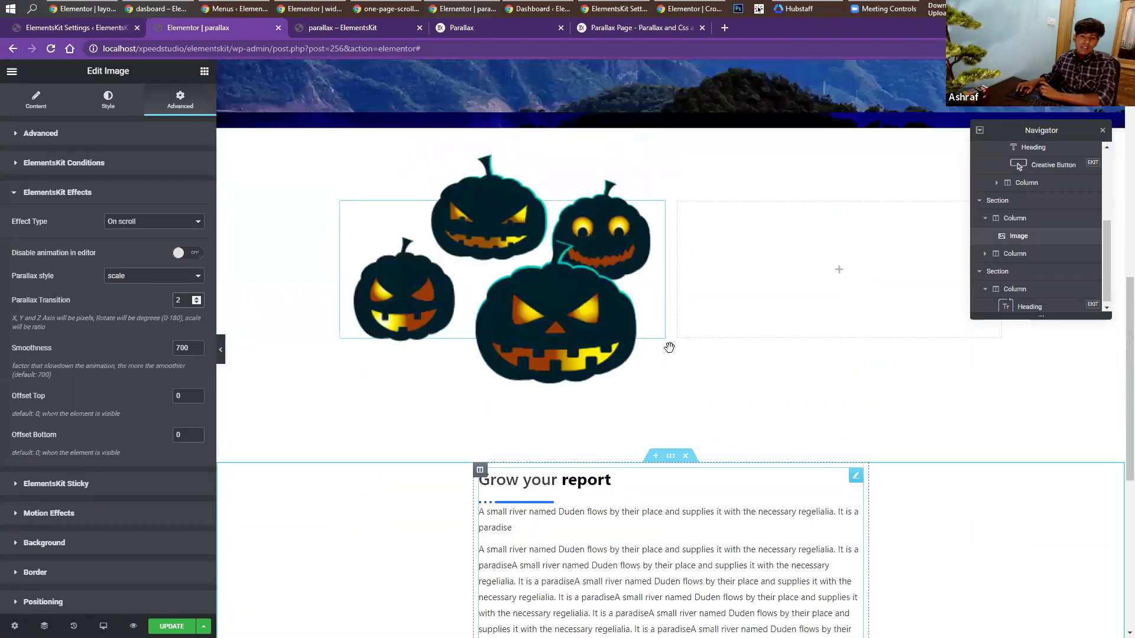
scroll(668, 347, down, 1)
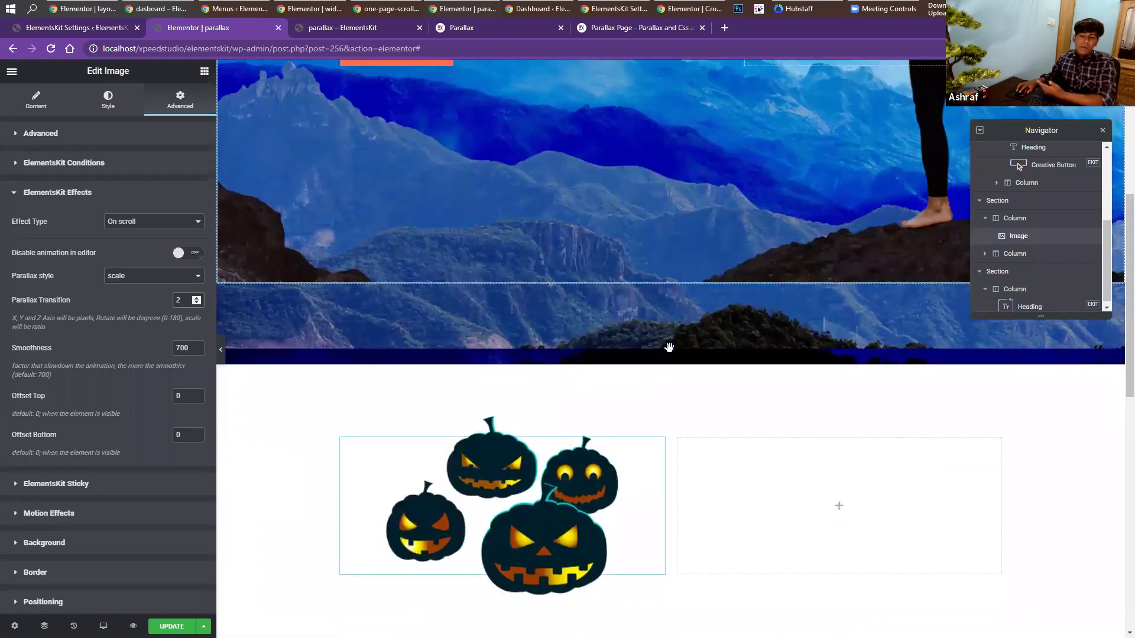
scroll(669, 347, down, 6)
scroll(670, 349, up, 6)
scroll(670, 349, down, 2)
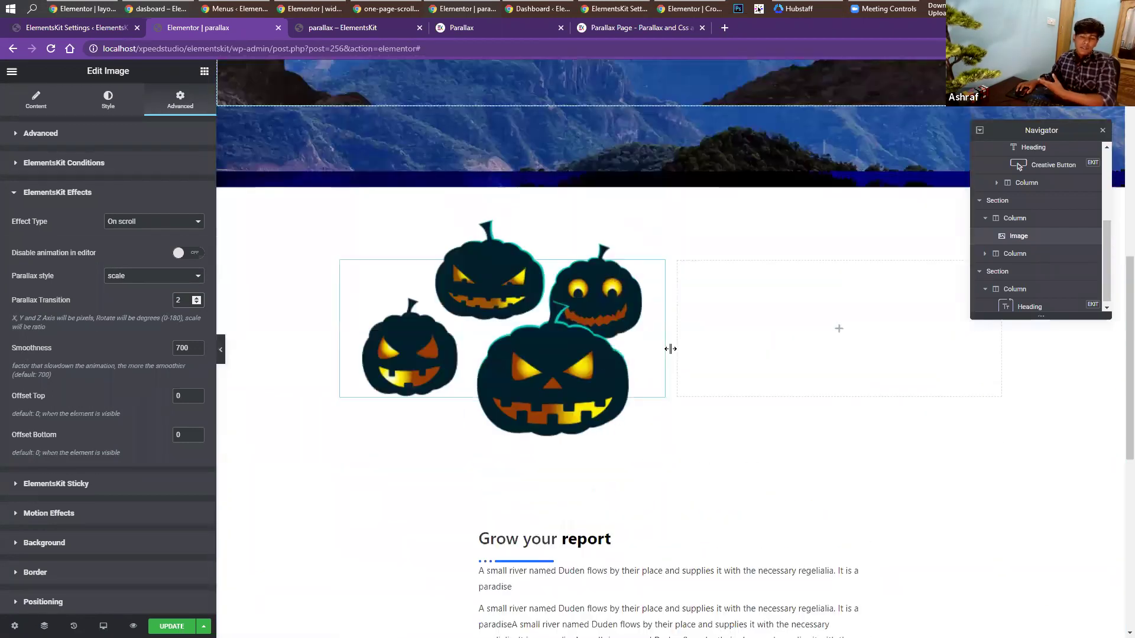
scroll(701, 398, up, 4)
scroll(511, 317, down, 5)
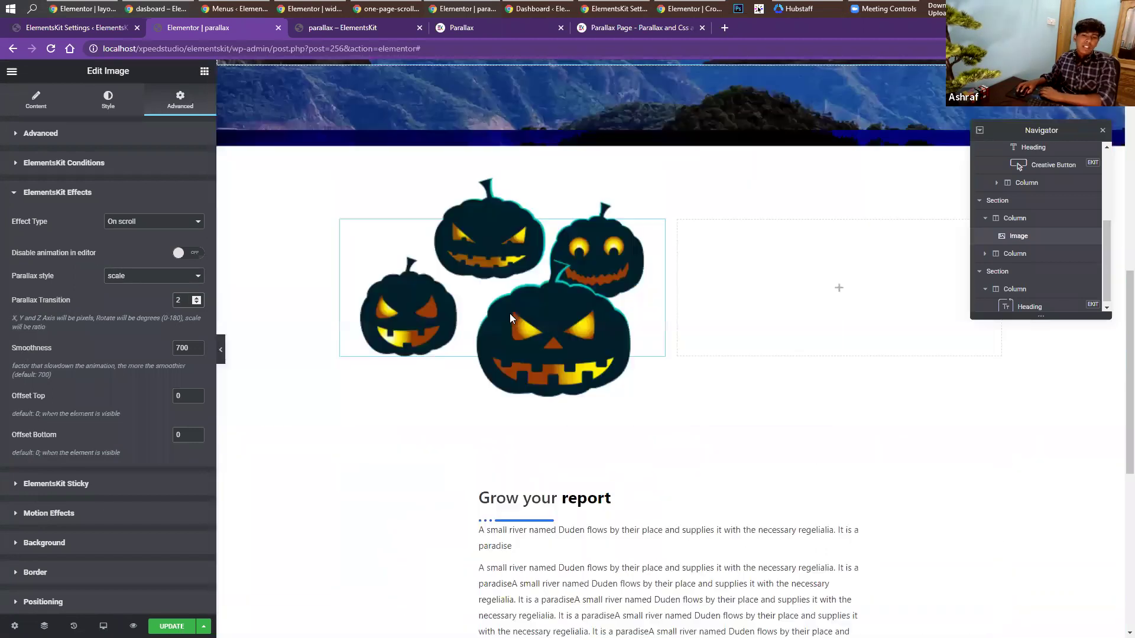
scroll(511, 318, down, 1)
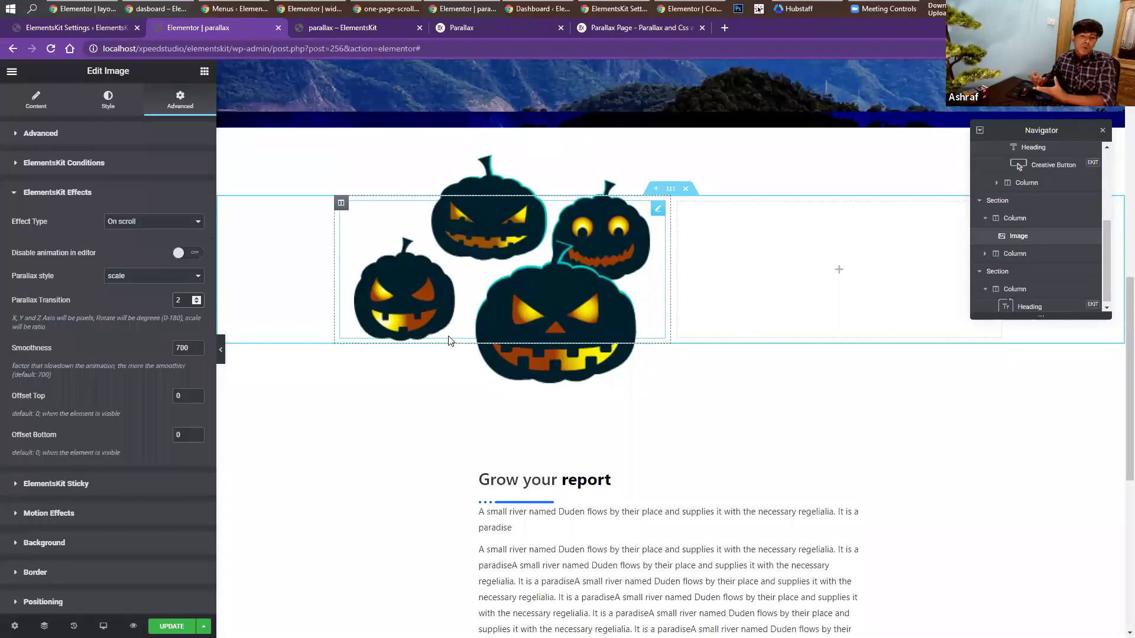
scroll(449, 278, up, 1)
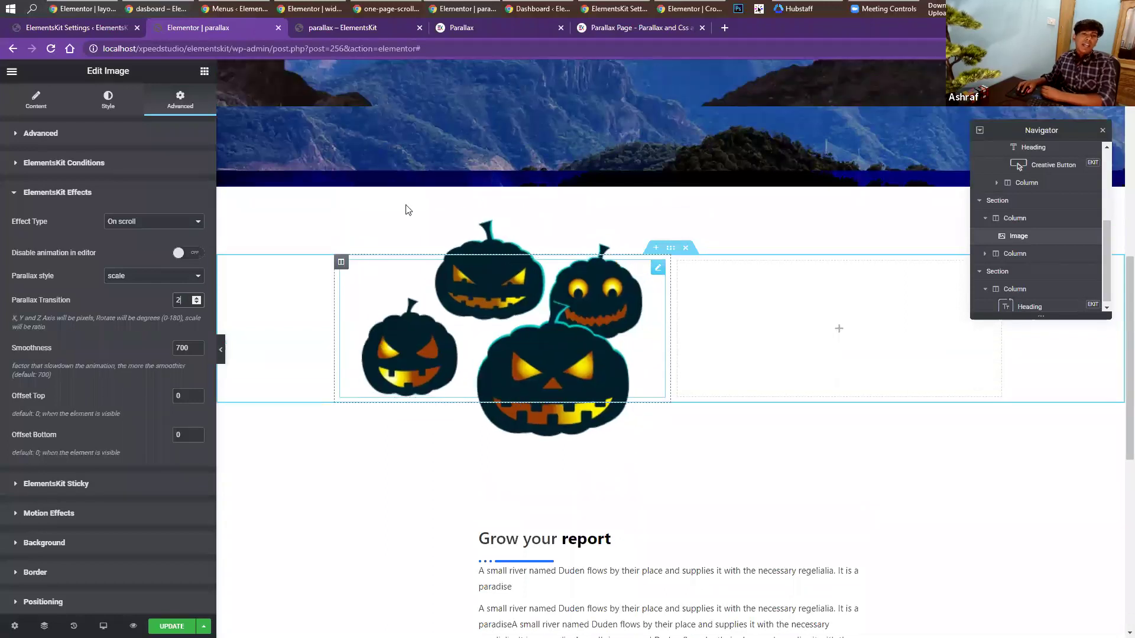
Switch to the browser window holding the WordPress dashboard and the sticky page.
click(535, 8)
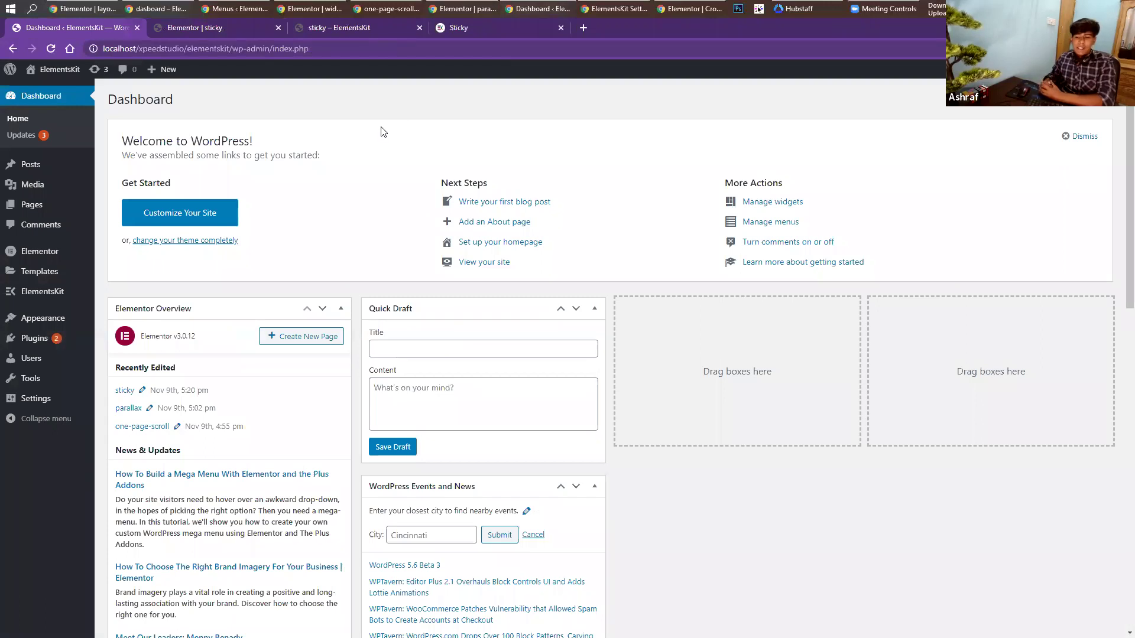
Examine the Sticky landing page, from its animated STICKY heading through the sticky feature list to the demo previews.
click(458, 32)
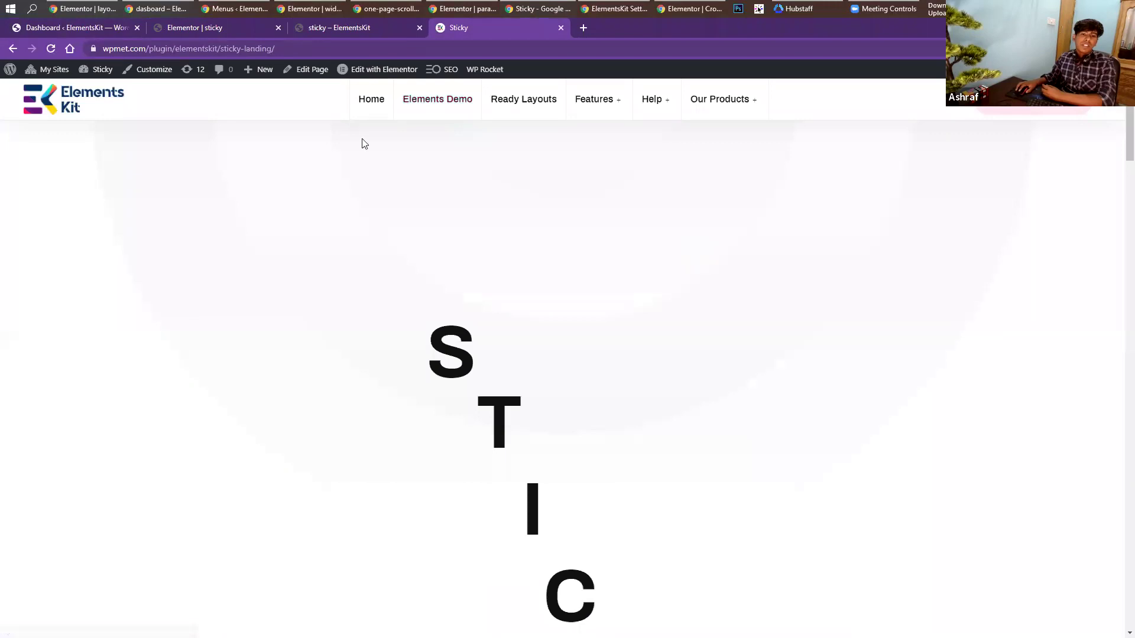
scroll(272, 172, down, 5)
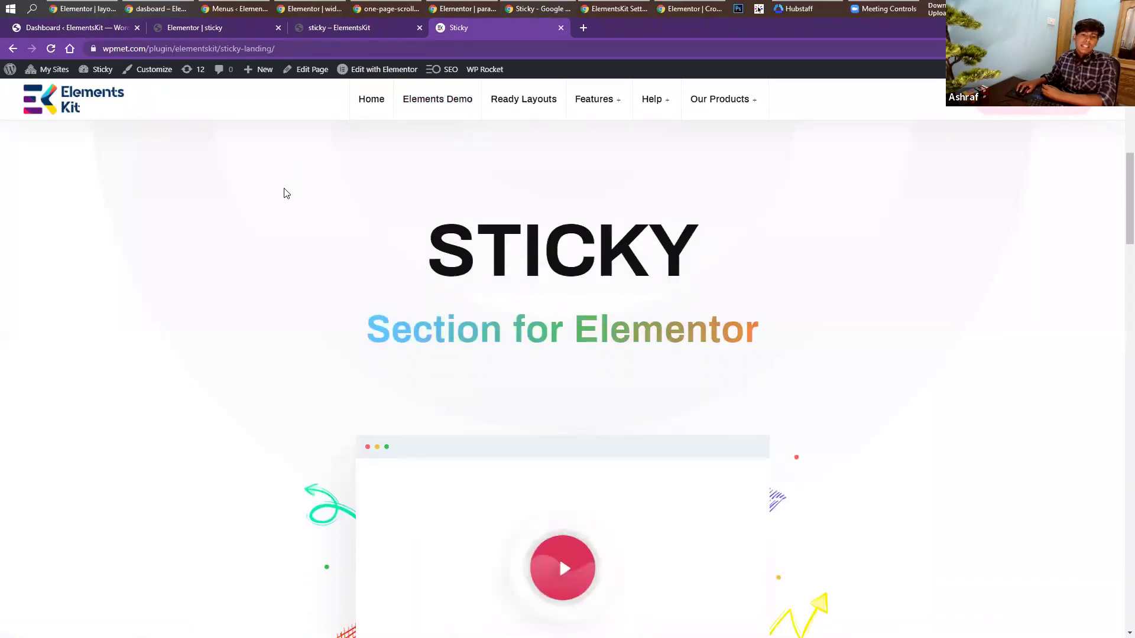
scroll(285, 190, up, 5)
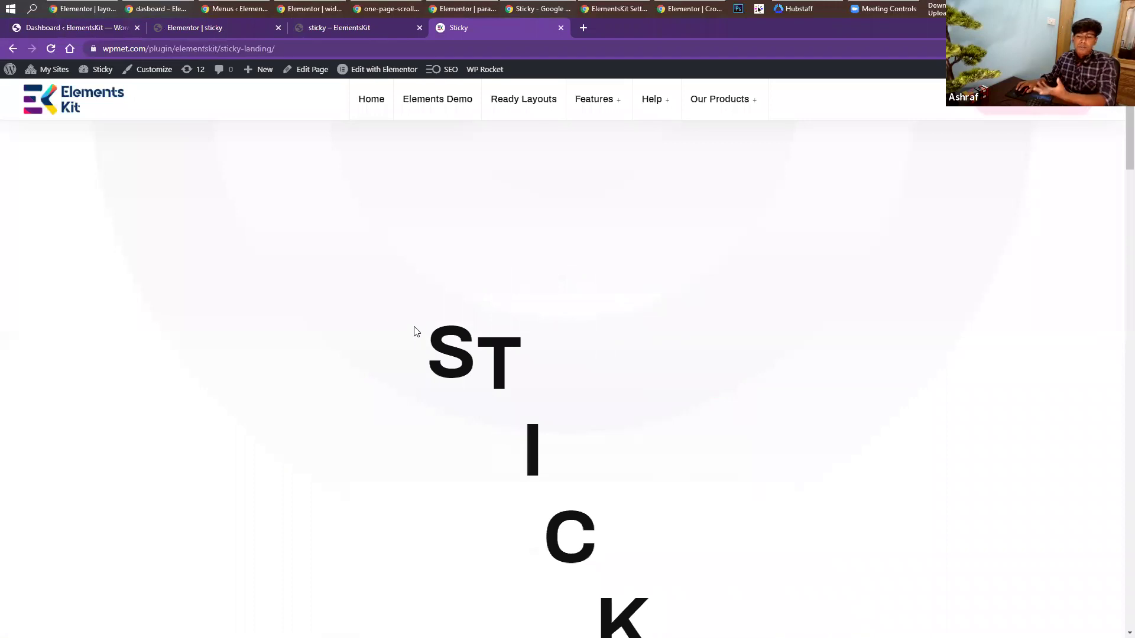
scroll(396, 316, down, 5)
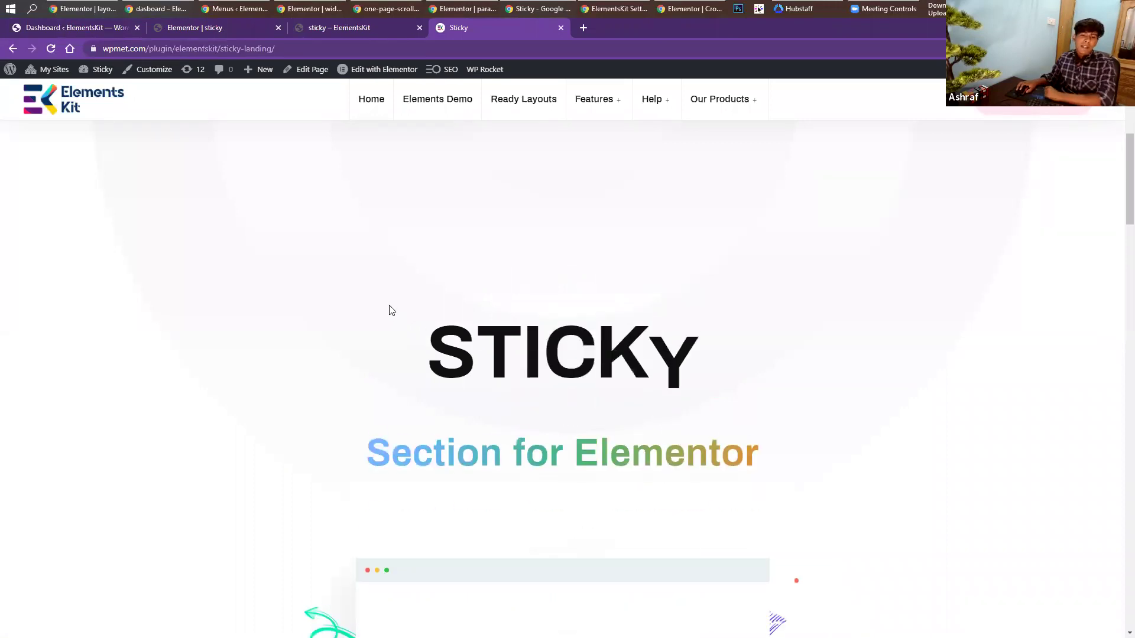
scroll(388, 306, down, 9)
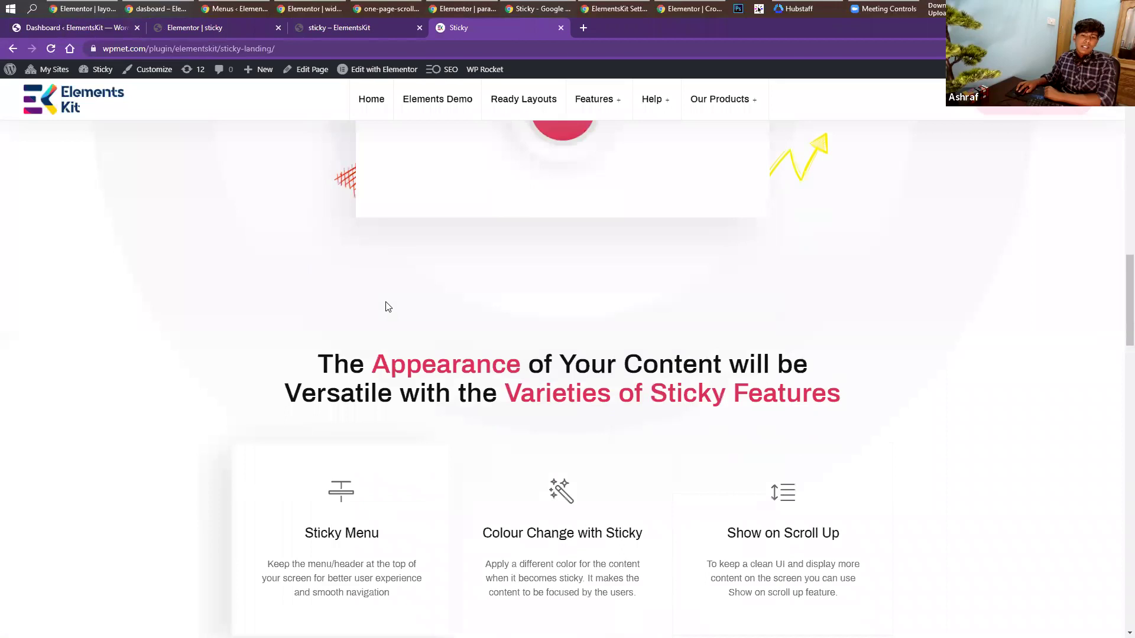
scroll(729, 277, down, 3)
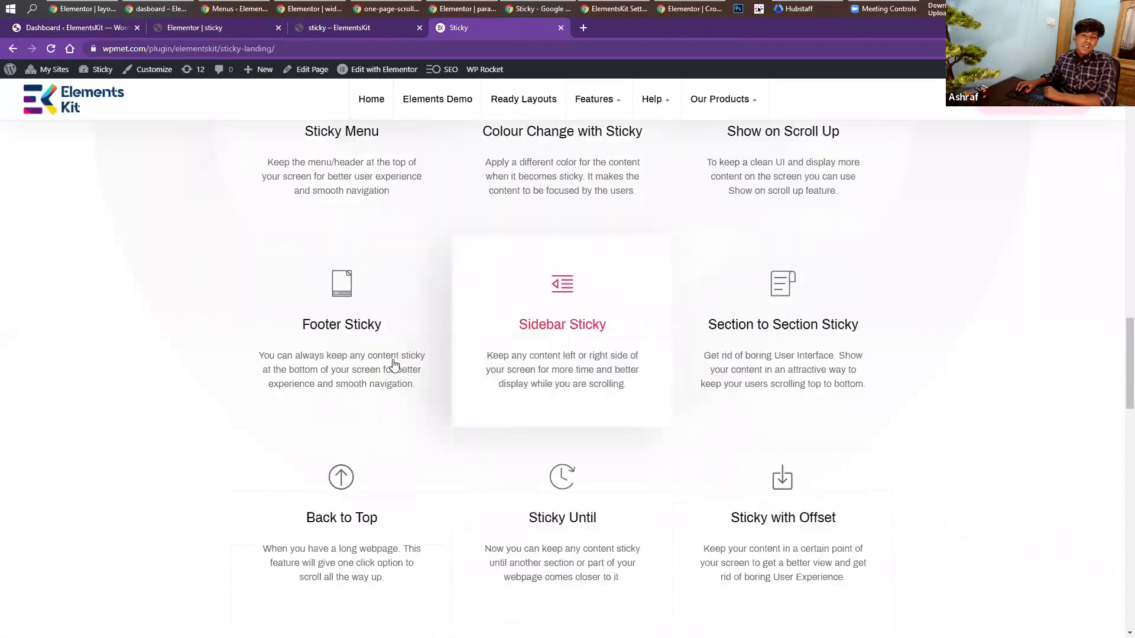
scroll(632, 342, up, 2)
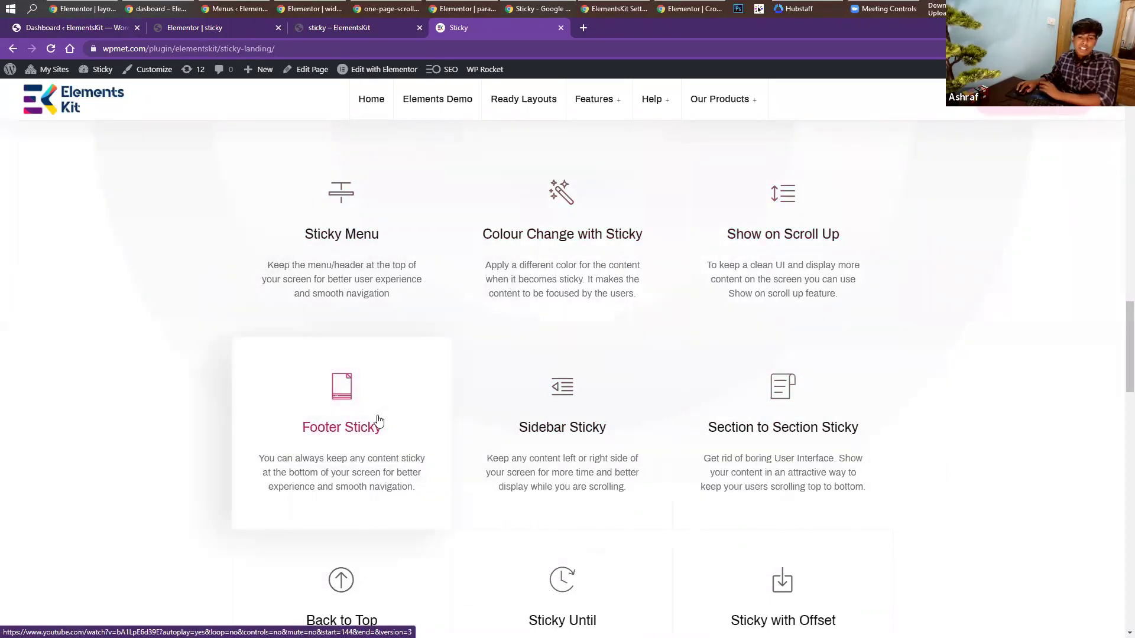
scroll(557, 490, down, 2)
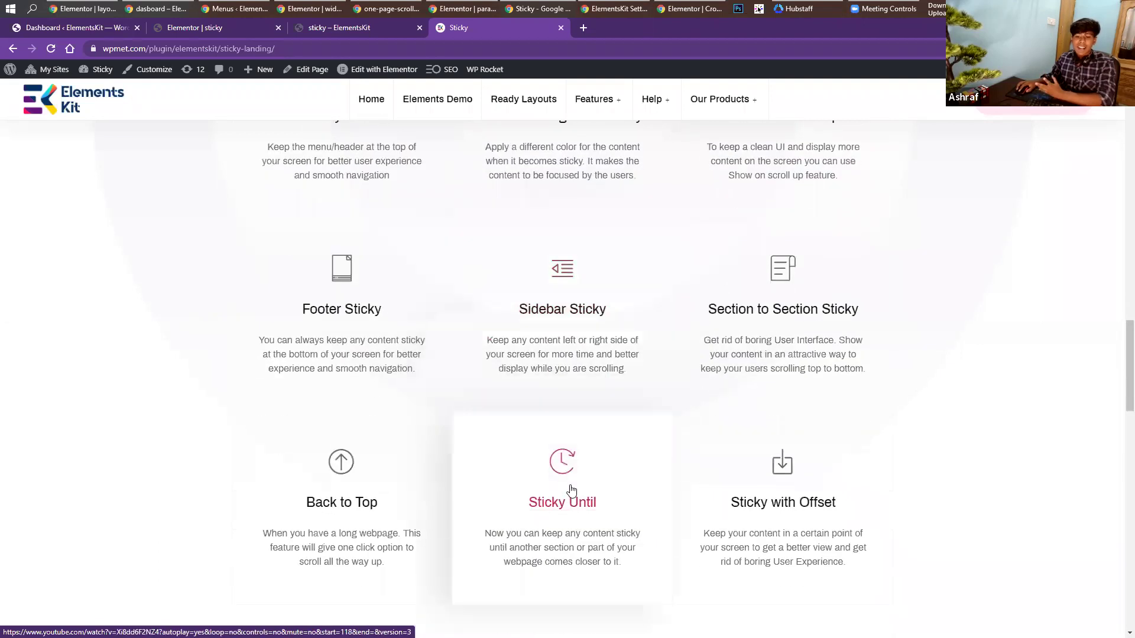
scroll(555, 437, down, 2)
scroll(428, 320, down, 7)
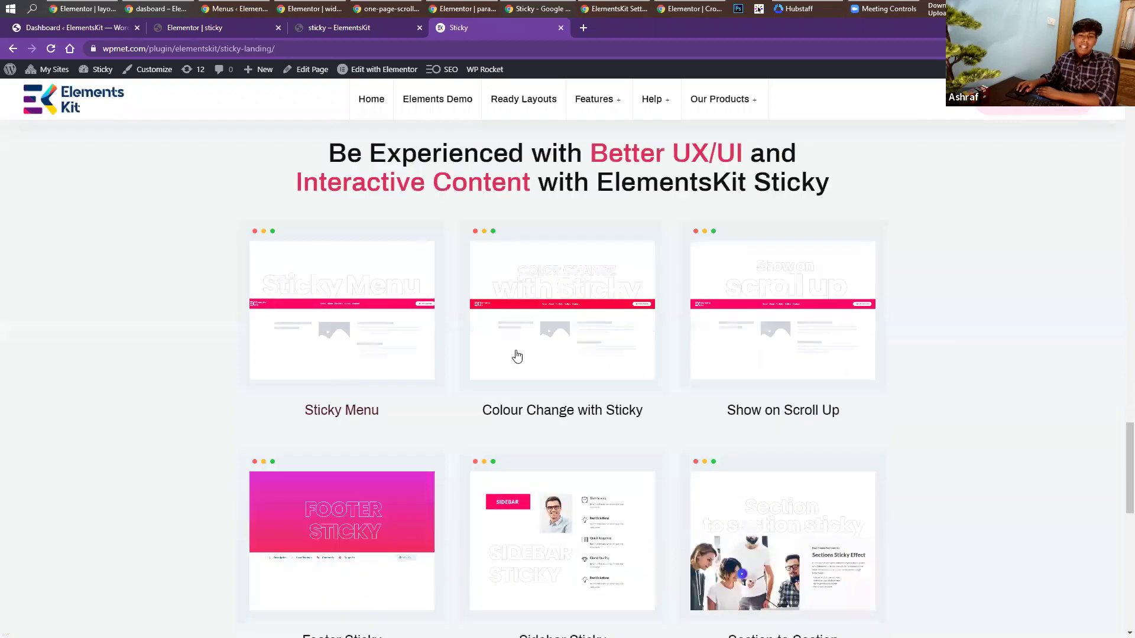
scroll(385, 402, down, 1)
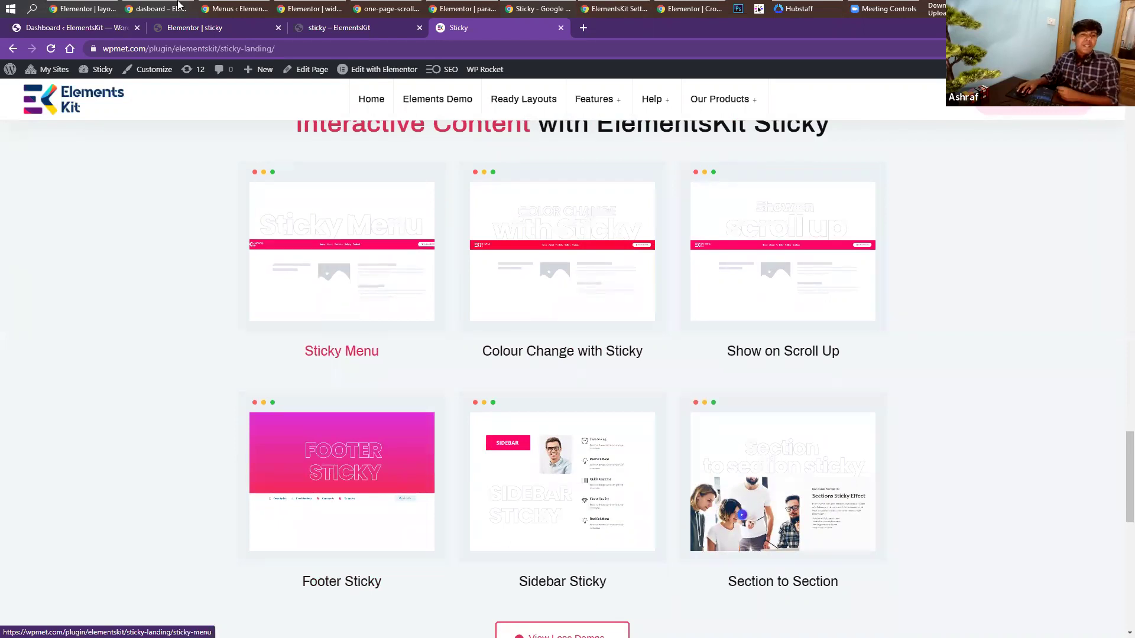
click(186, 98)
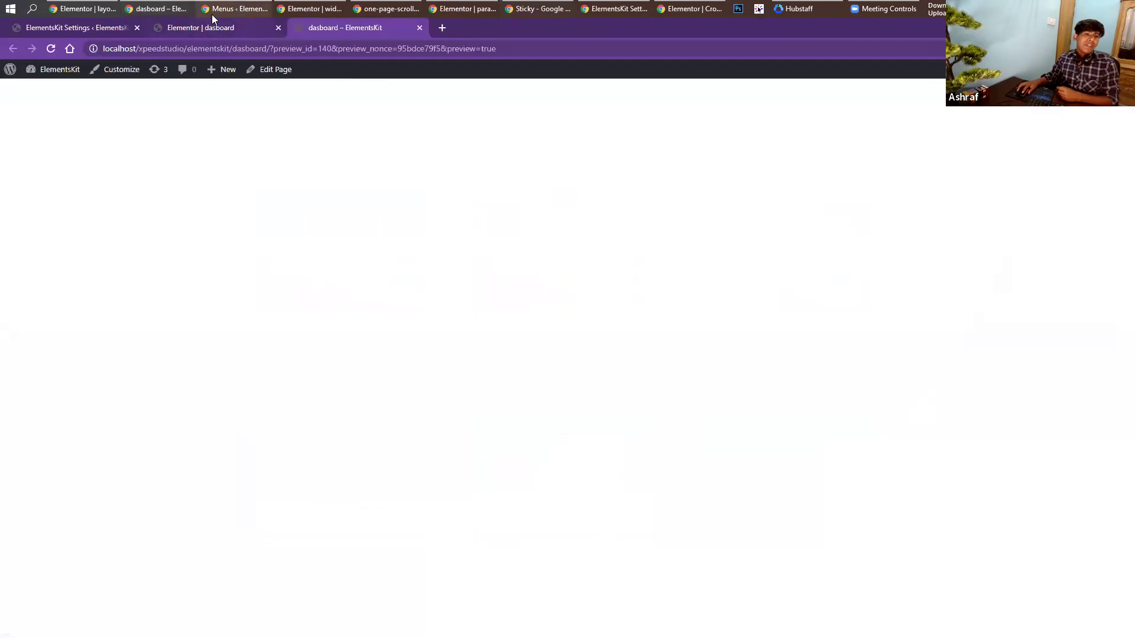
mouse_move(212, 18)
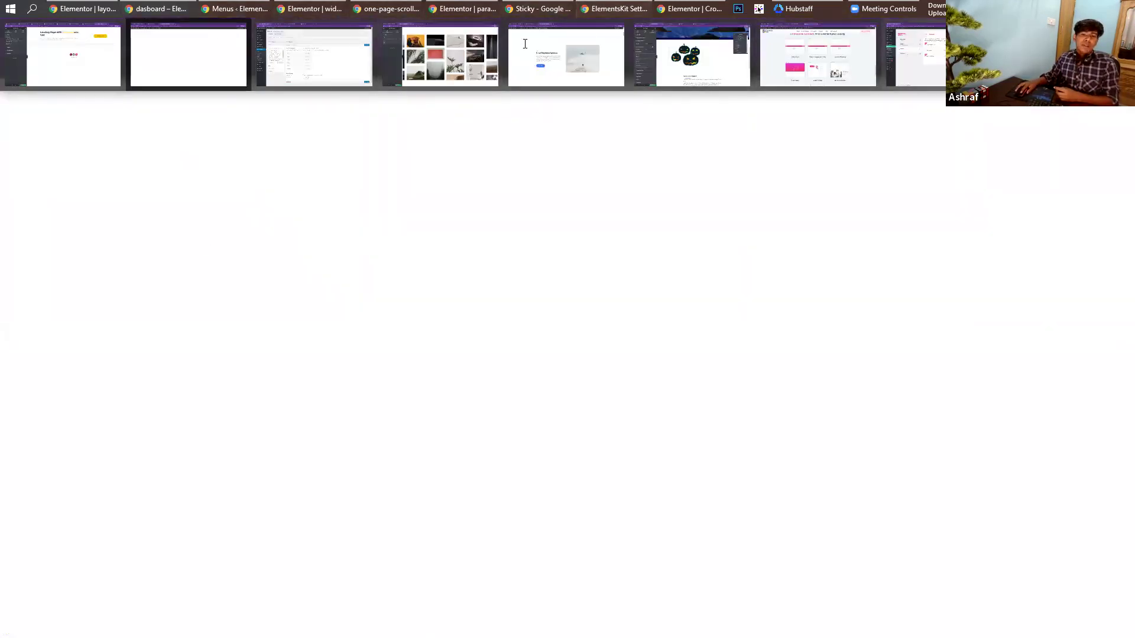
click(525, 44)
click(534, 14)
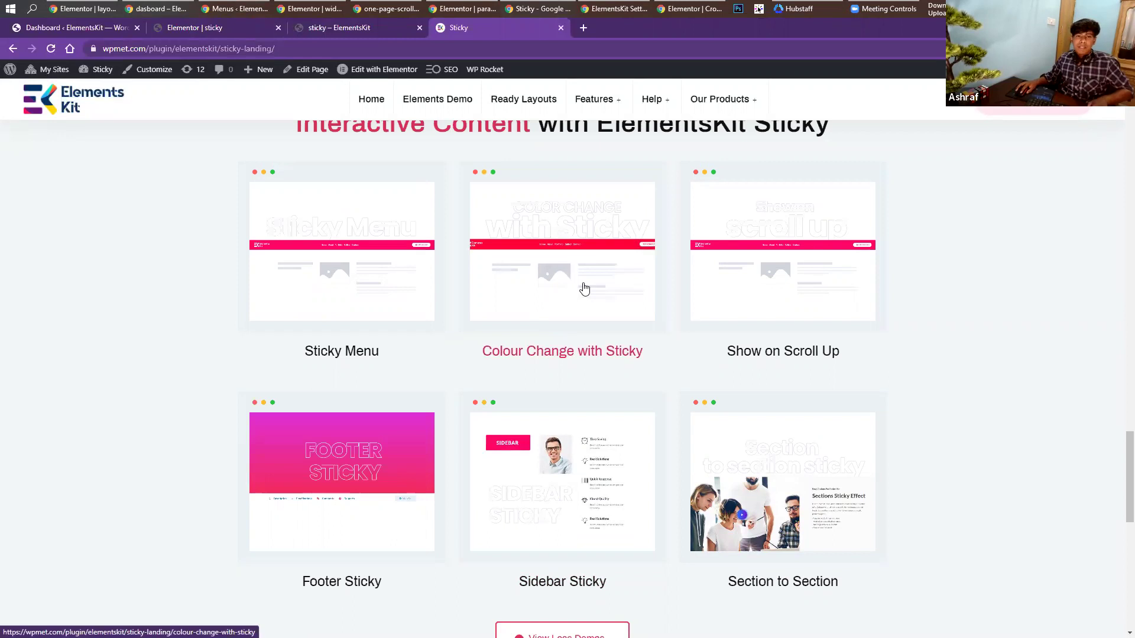
Open the Colour Change with Sticky, Show on Scroll Up, Sticky Until and Sticky with Offset demos in new browser tabs.
middle_click(759, 306)
scroll(568, 367, down, 3)
scroll(547, 391, down, 4)
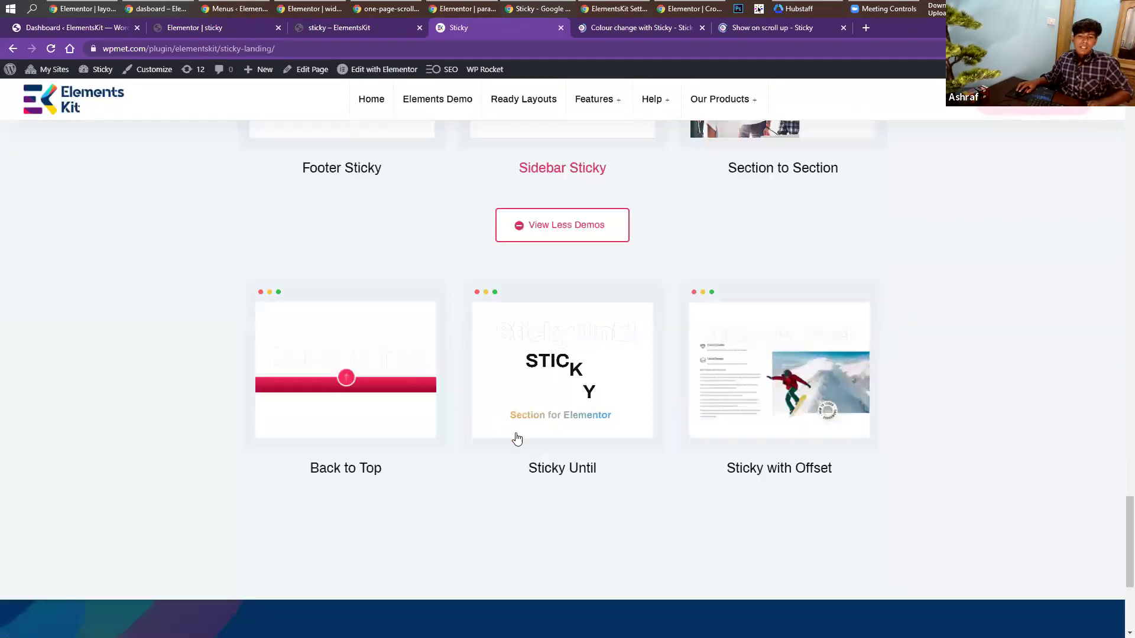
middle_click(693, 393)
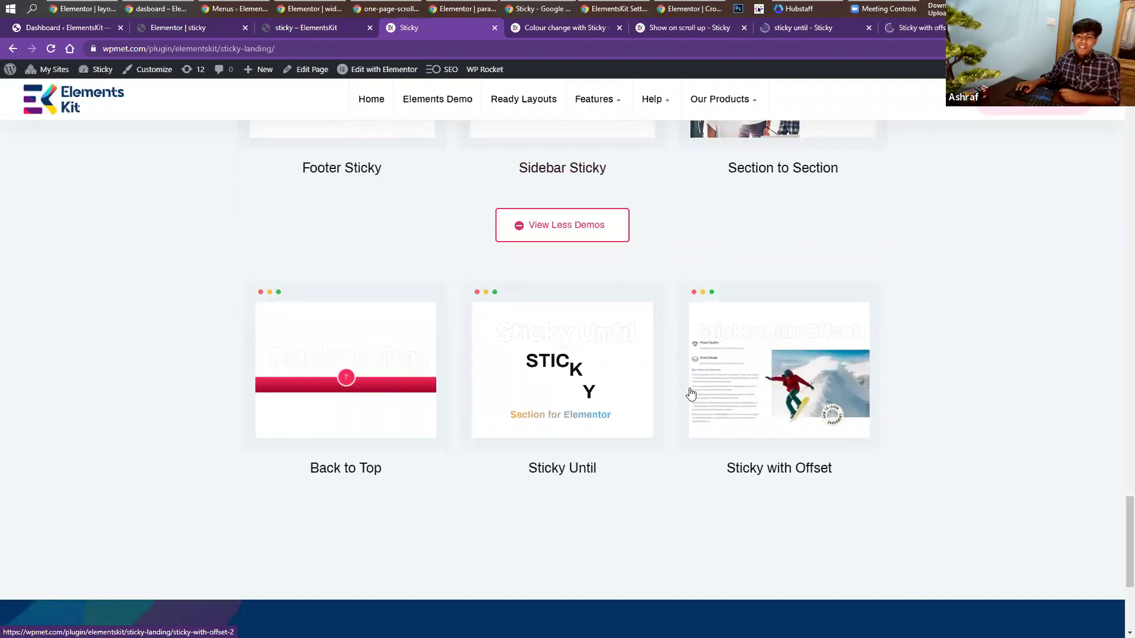
Examine how the header menu bar behaves in the Colour Change with Sticky demo while the page scrolls down and up.
click(545, 31)
scroll(451, 316, down, 3)
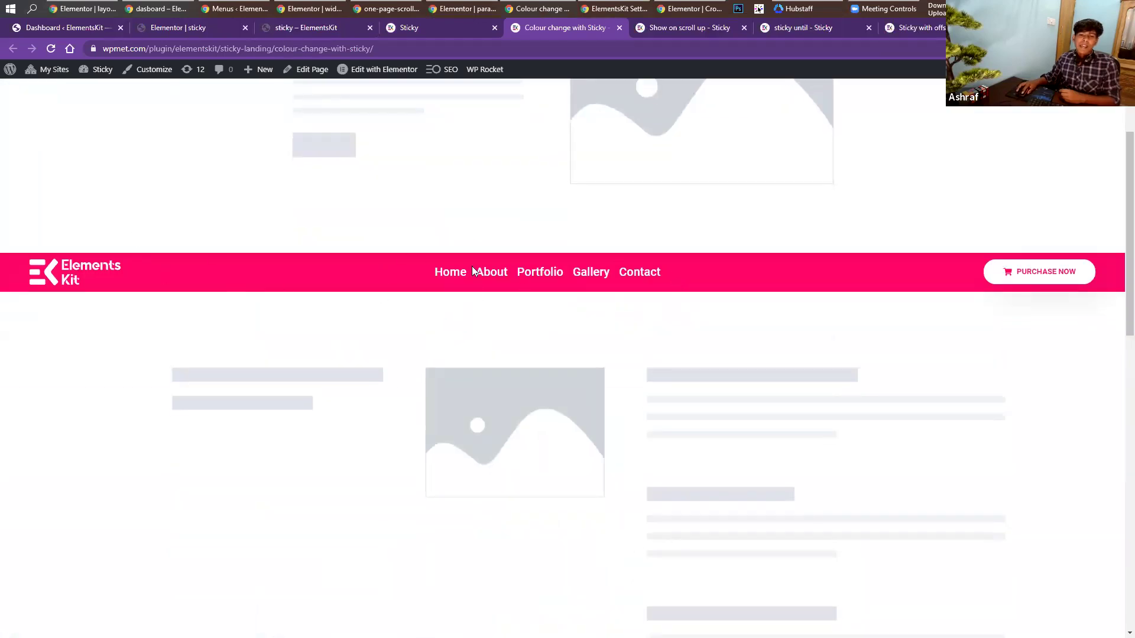
scroll(475, 404, down, 5)
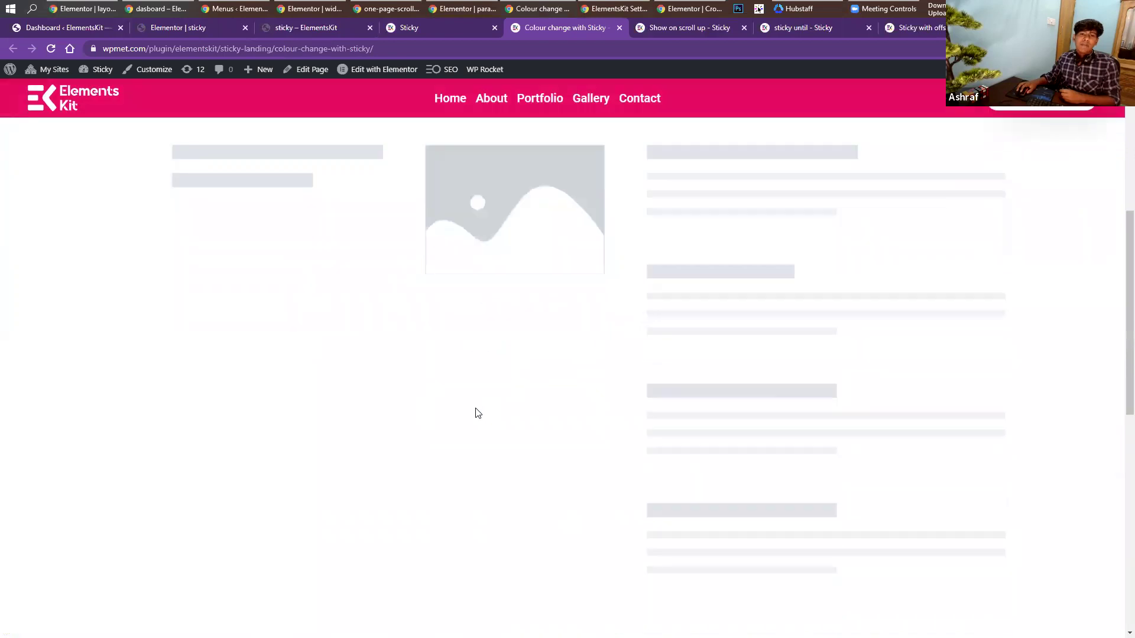
scroll(477, 413, up, 5)
scroll(476, 413, down, 4)
scroll(476, 413, up, 2)
scroll(476, 410, up, 2)
scroll(476, 410, down, 5)
scroll(478, 411, up, 1)
scroll(479, 411, down, 5)
Examine when the menu bar shows and hides in the Show on Scroll Up demo while changing scroll direction.
click(677, 28)
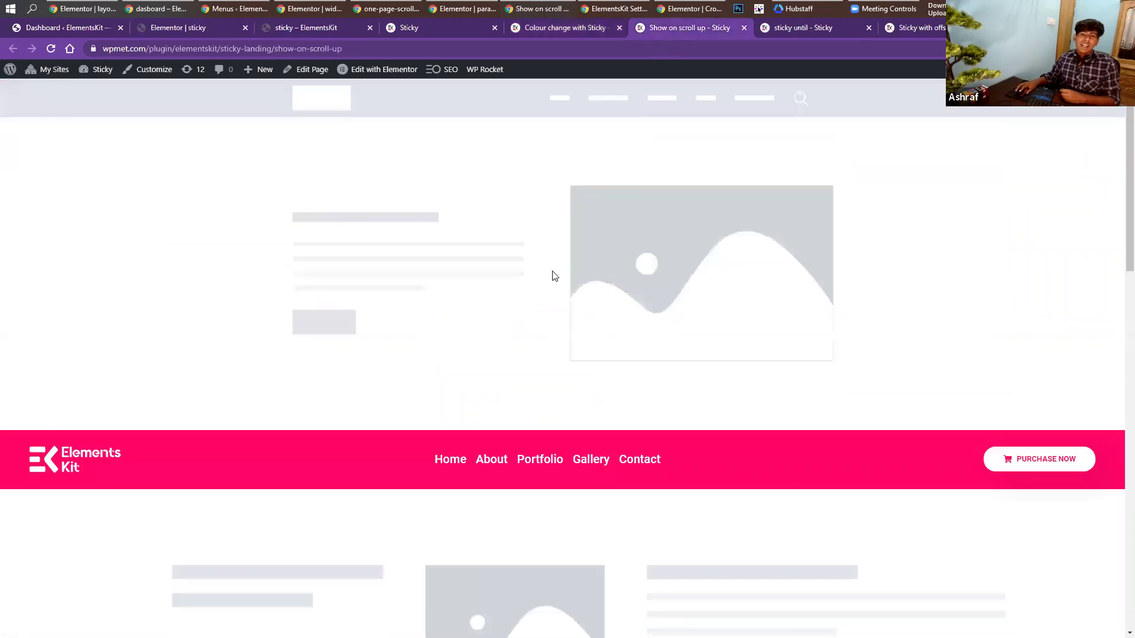
scroll(549, 335, down, 2)
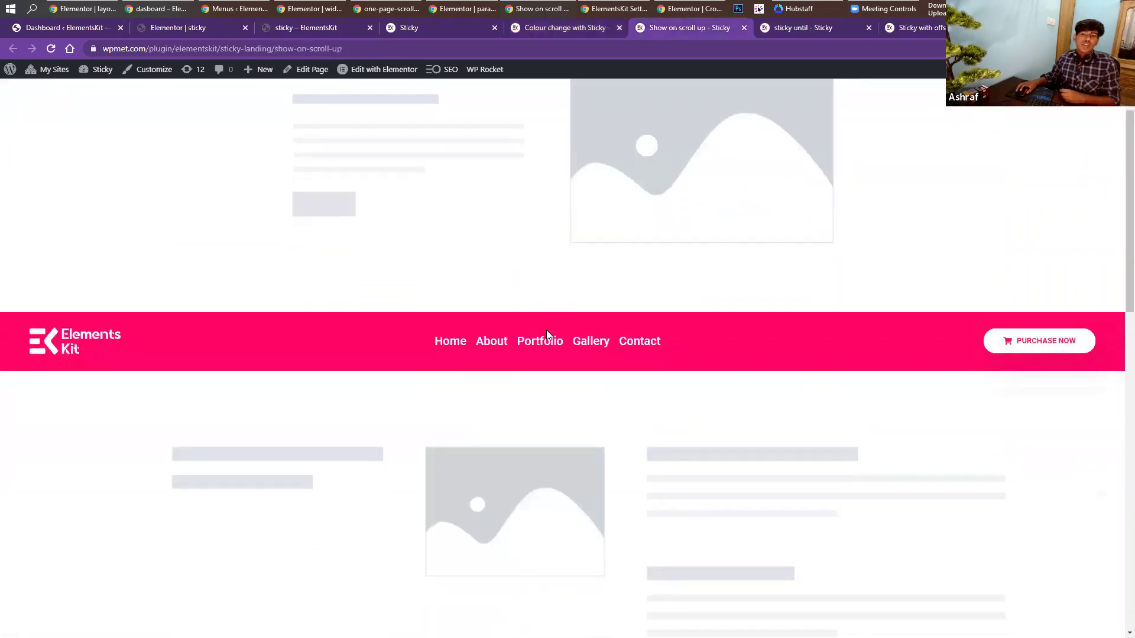
scroll(546, 335, down, 10)
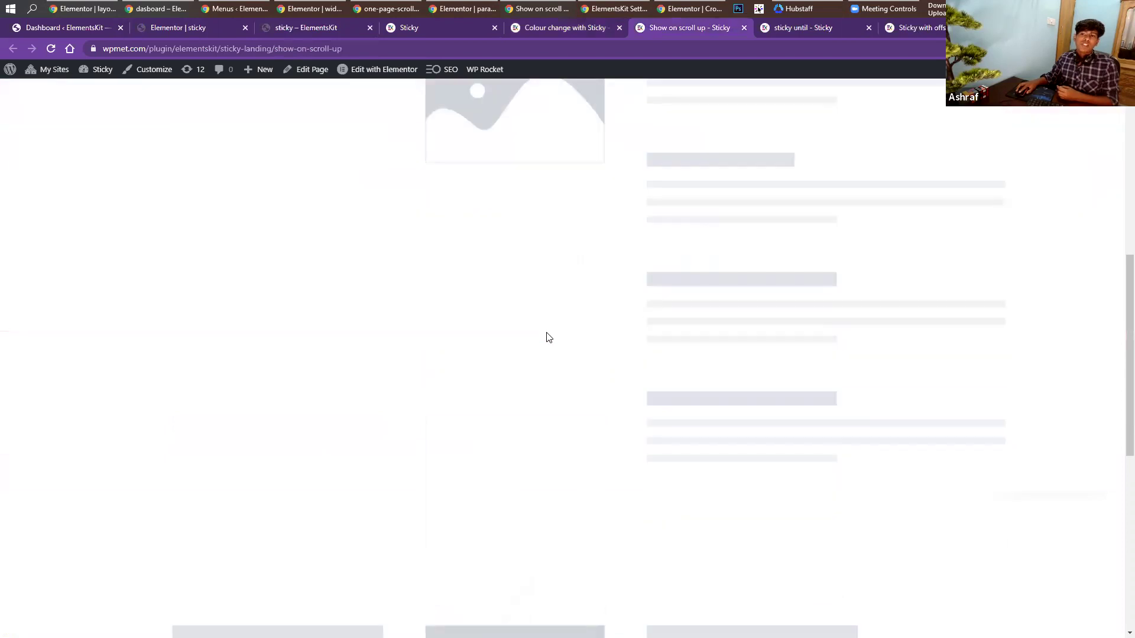
scroll(548, 337, down, 3)
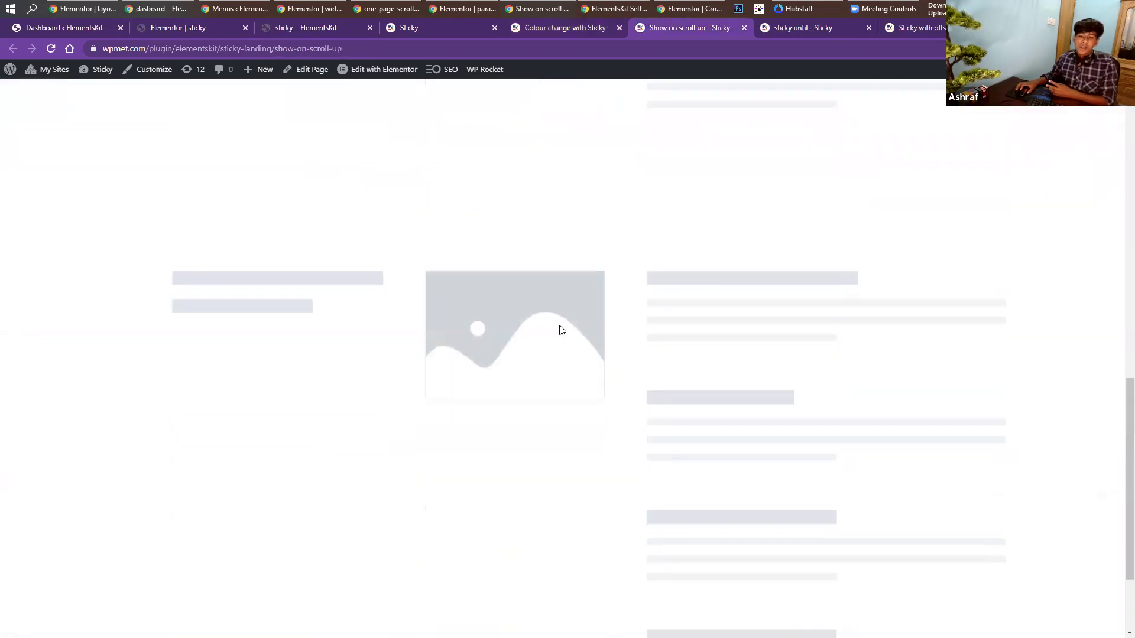
scroll(556, 330, up, 1)
scroll(556, 330, down, 5)
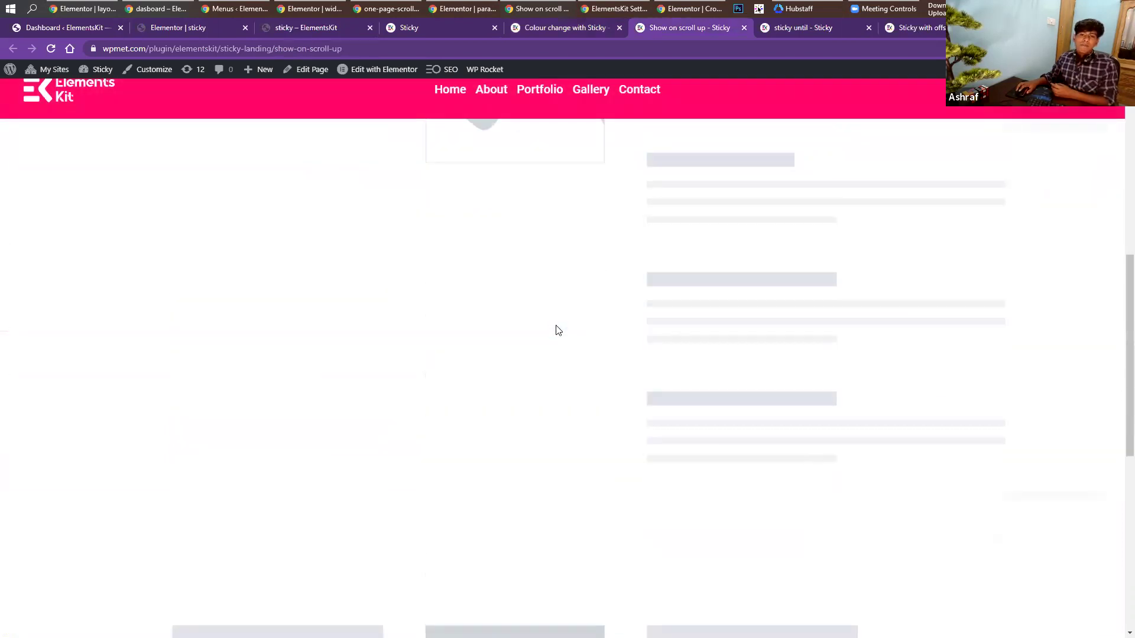
scroll(556, 330, up, 5)
scroll(555, 331, down, 5)
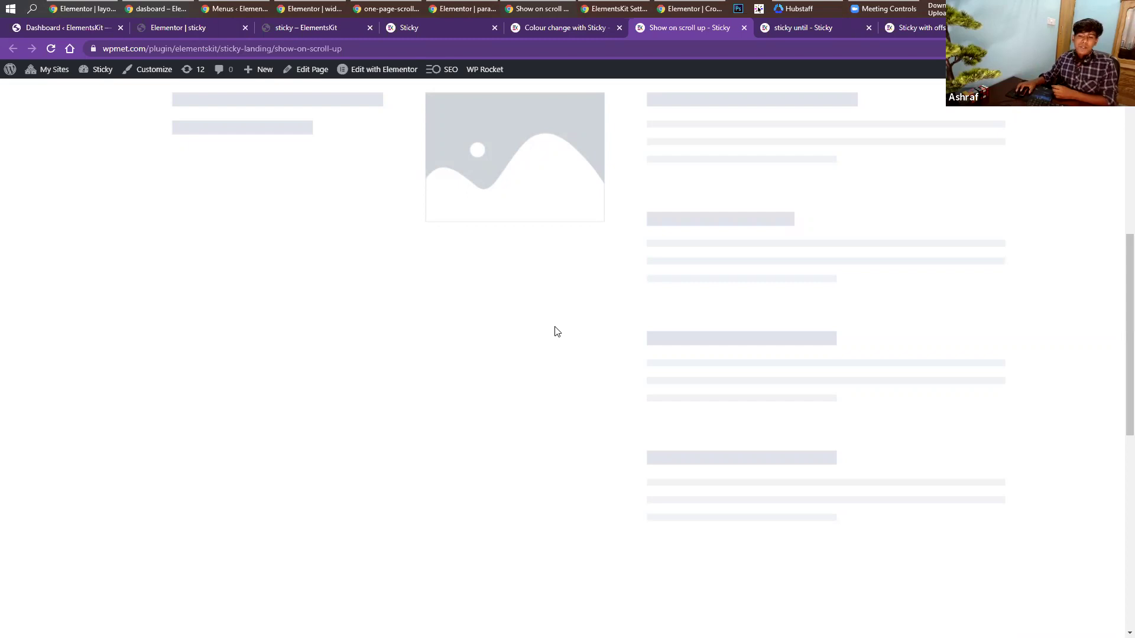
scroll(555, 331, up, 5)
scroll(554, 329, down, 6)
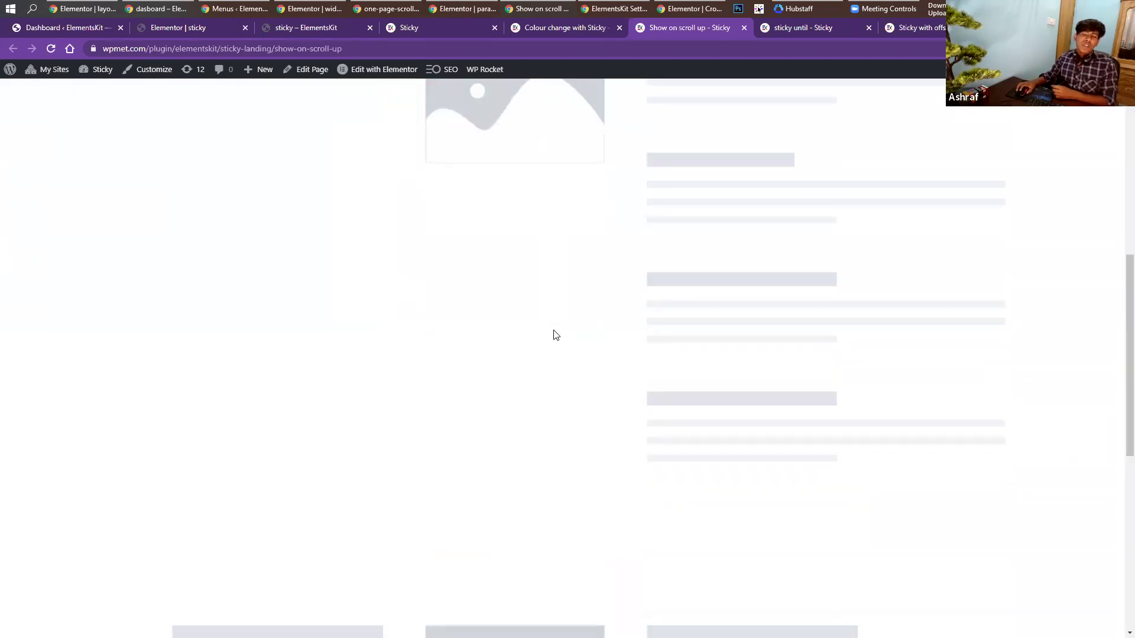
scroll(554, 332, up, 5)
scroll(555, 332, down, 6)
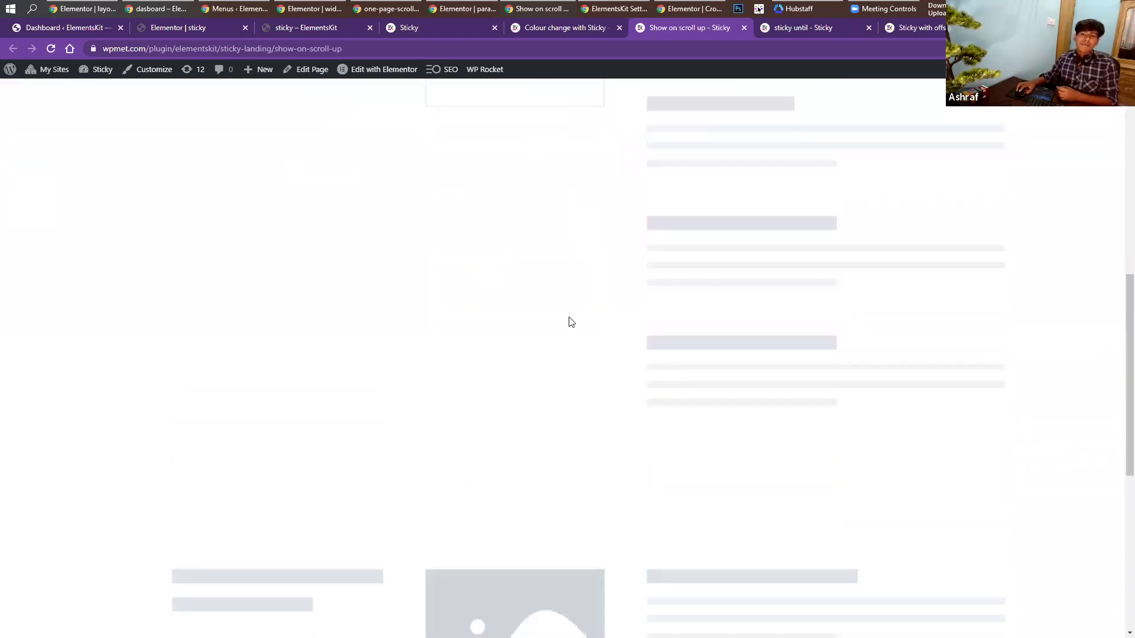
Examine how the individual letters of the STICKY heading line up while scrolling down the Sticky Until demo.
click(795, 28)
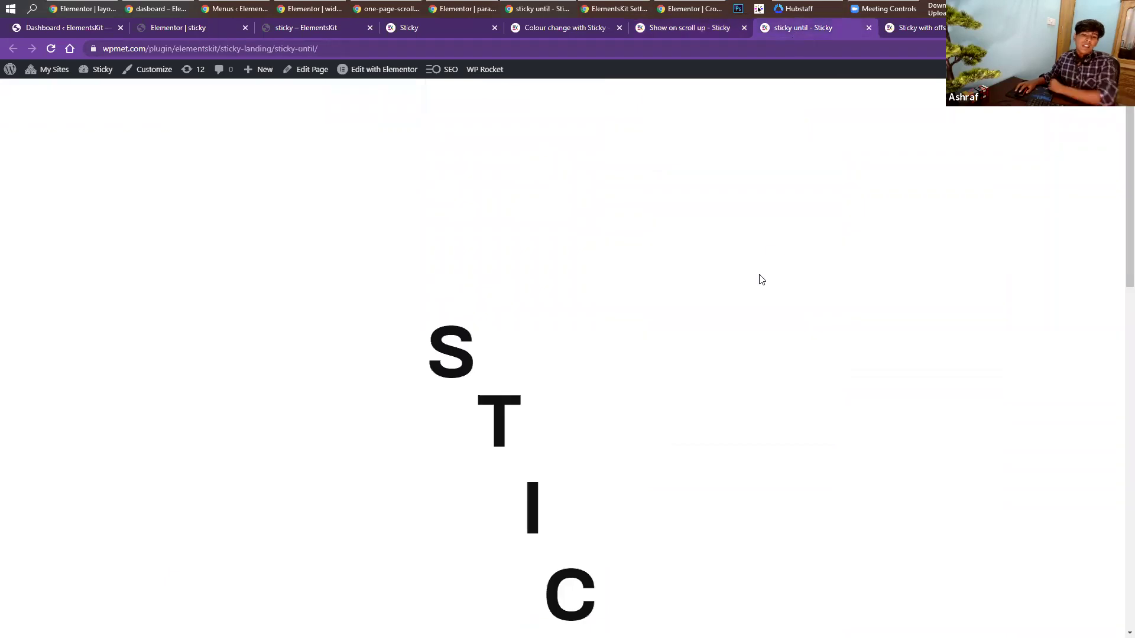
drag(421, 338, 474, 334)
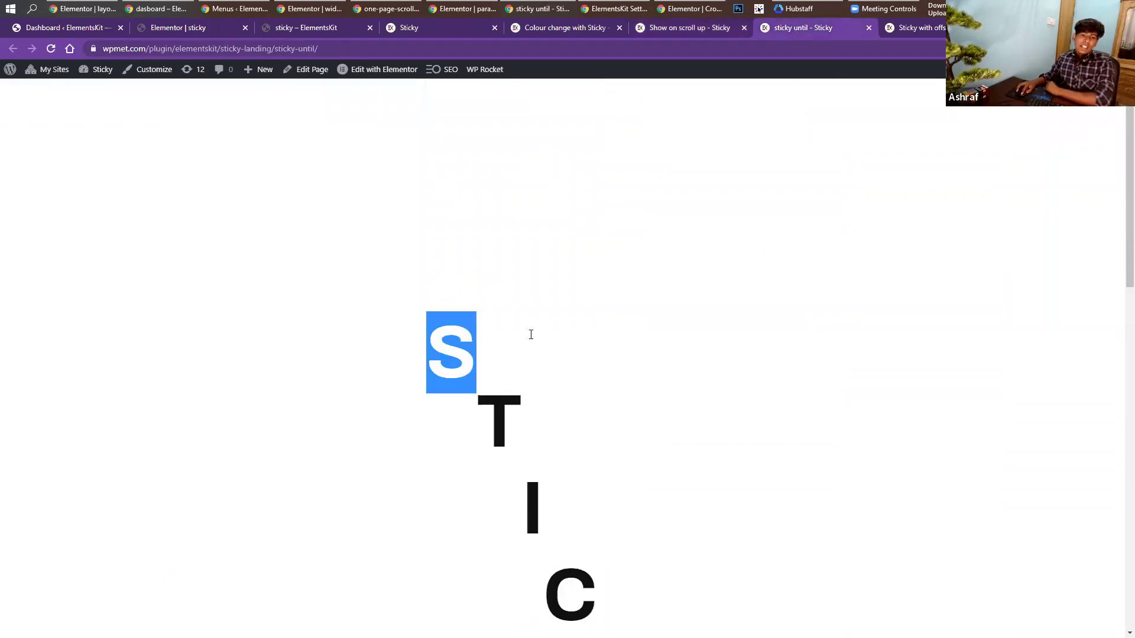
click(465, 339)
scroll(465, 339, down, 1)
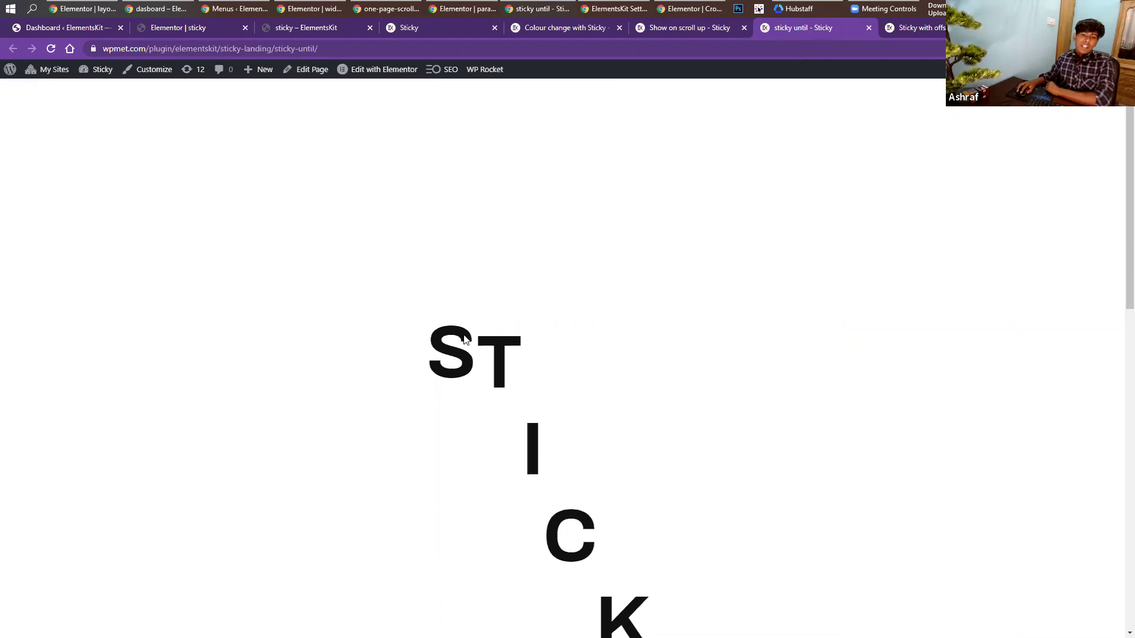
scroll(424, 336, down, 2)
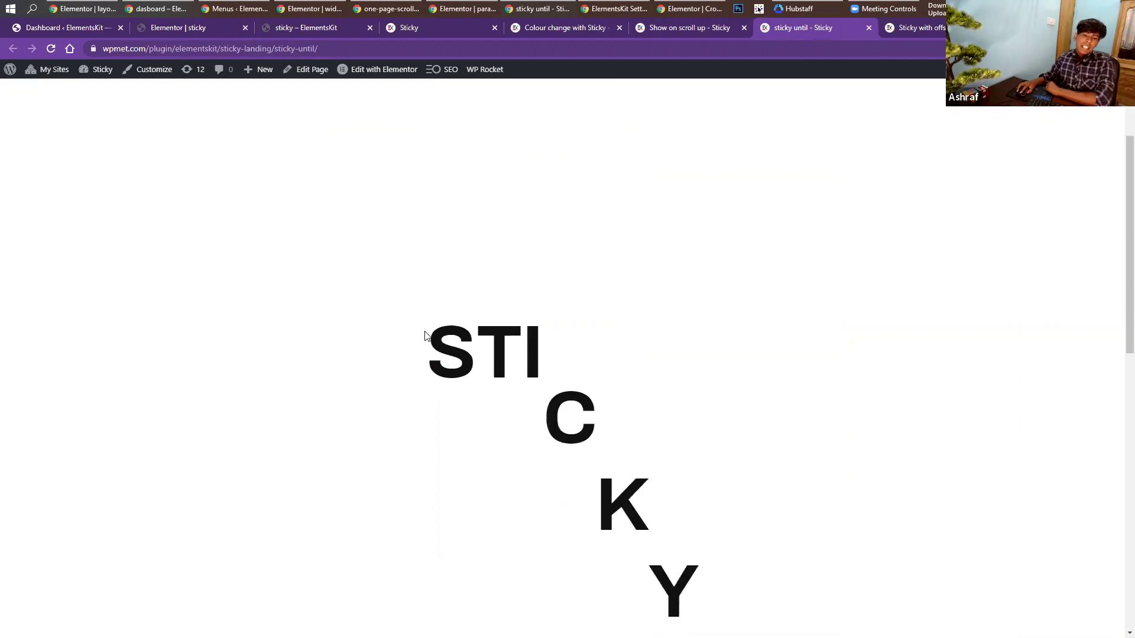
scroll(424, 336, down, 2)
scroll(612, 367, down, 2)
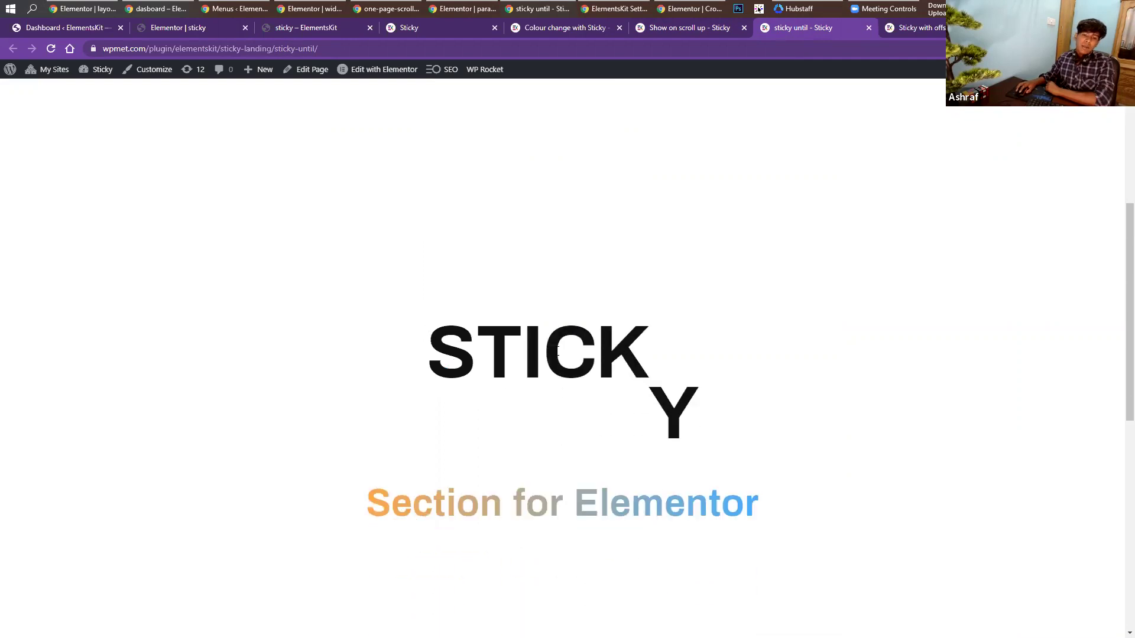
Examine how the complete STICKY heading moves relative to the section below it while the Sticky Until demo scrolls down and up.
drag(686, 353, 724, 324)
scroll(421, 353, down, 2)
click(700, 413)
drag(713, 255, 385, 292)
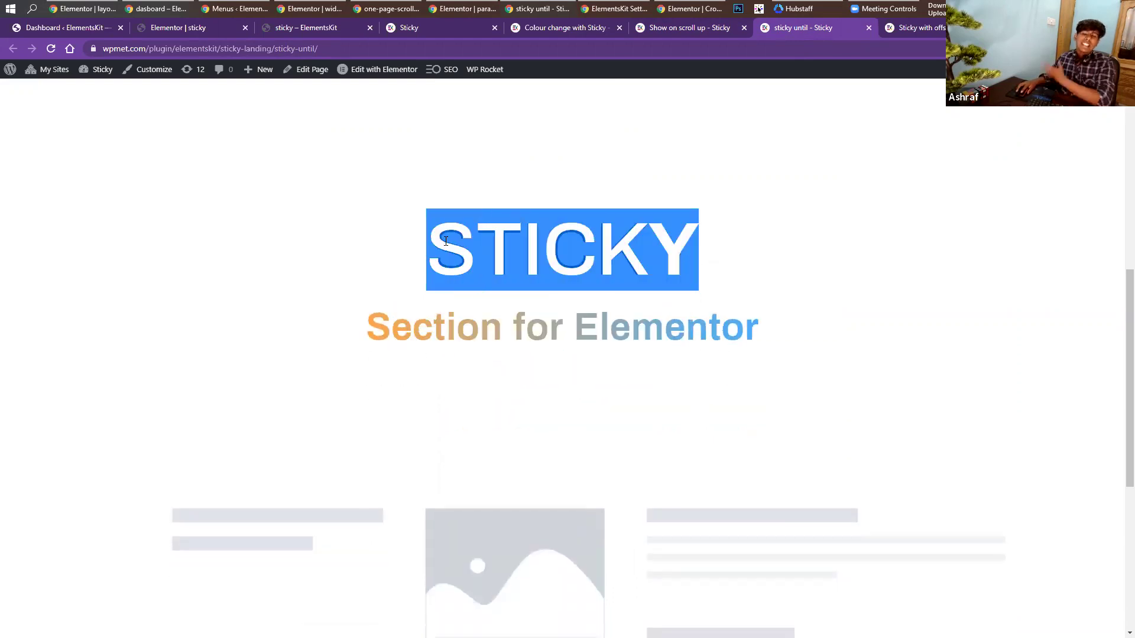
scroll(390, 393, down, 3)
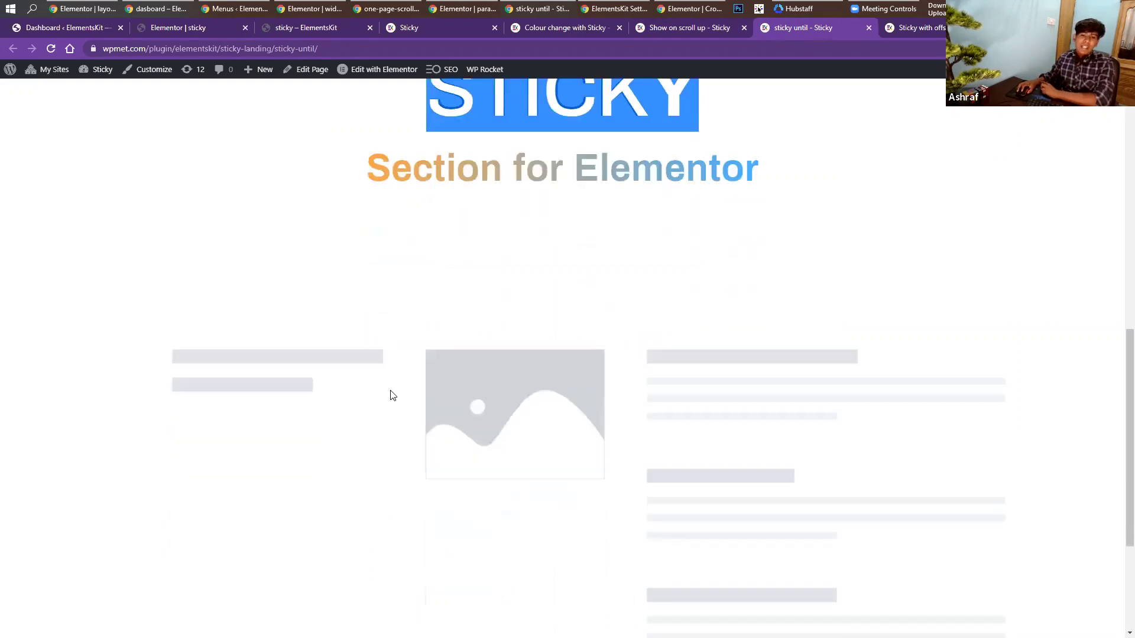
scroll(215, 316, up, 4)
click(263, 315)
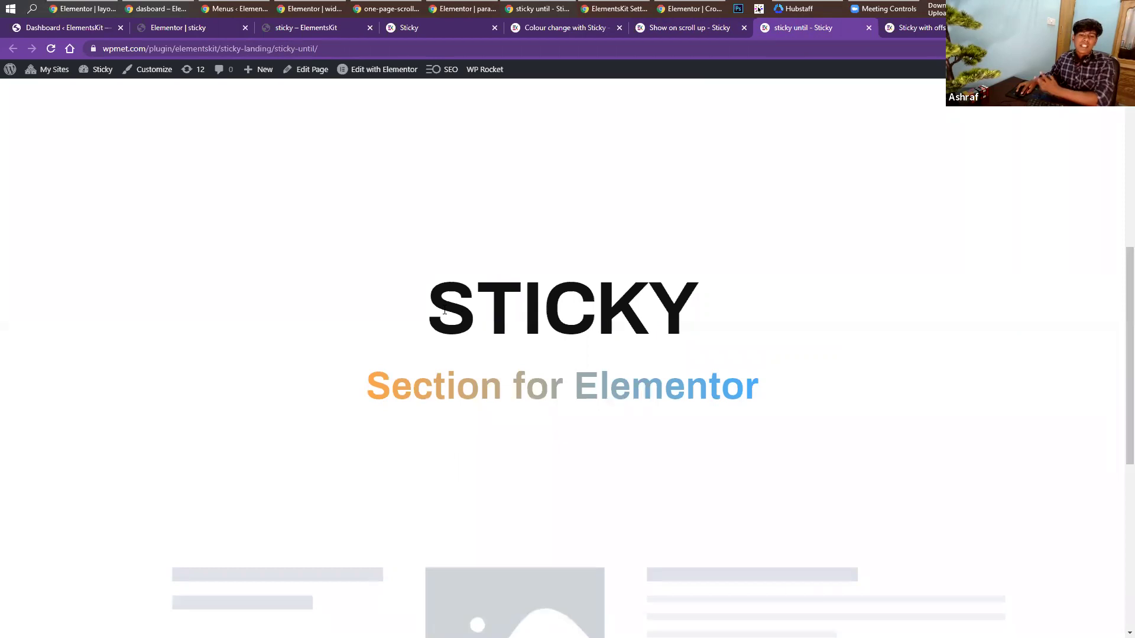
scroll(437, 310, down, 4)
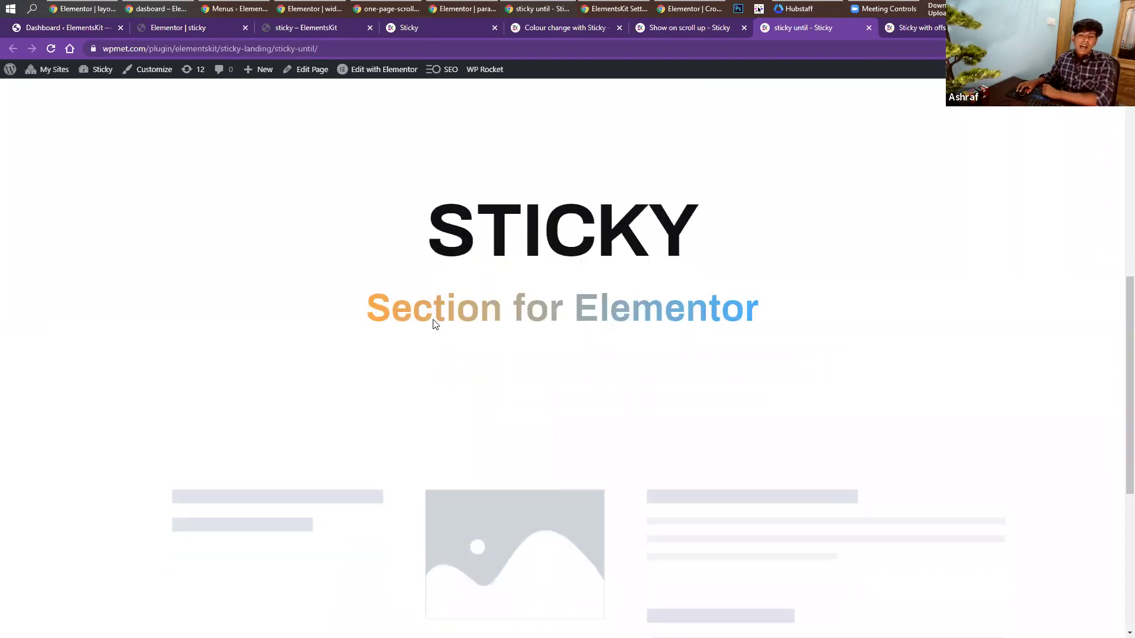
scroll(435, 349, up, 5)
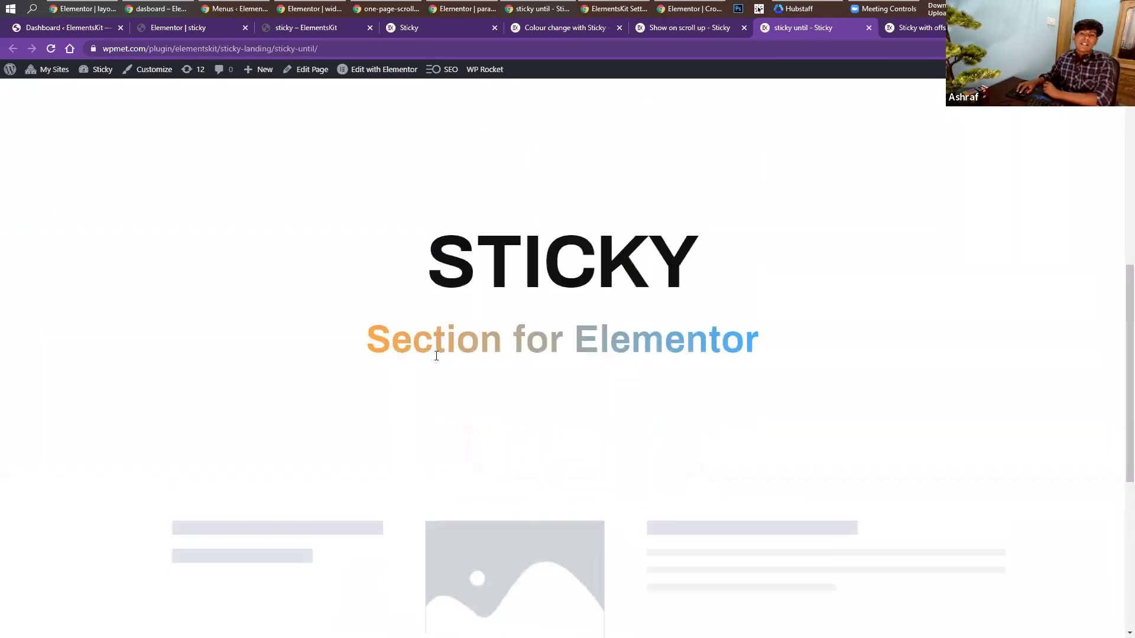
Recheck the point where the STICKY heading stops sticking in the Sticky Until demo by scrolling back and forth.
scroll(436, 355, down, 3)
scroll(435, 355, up, 4)
scroll(435, 355, down, 5)
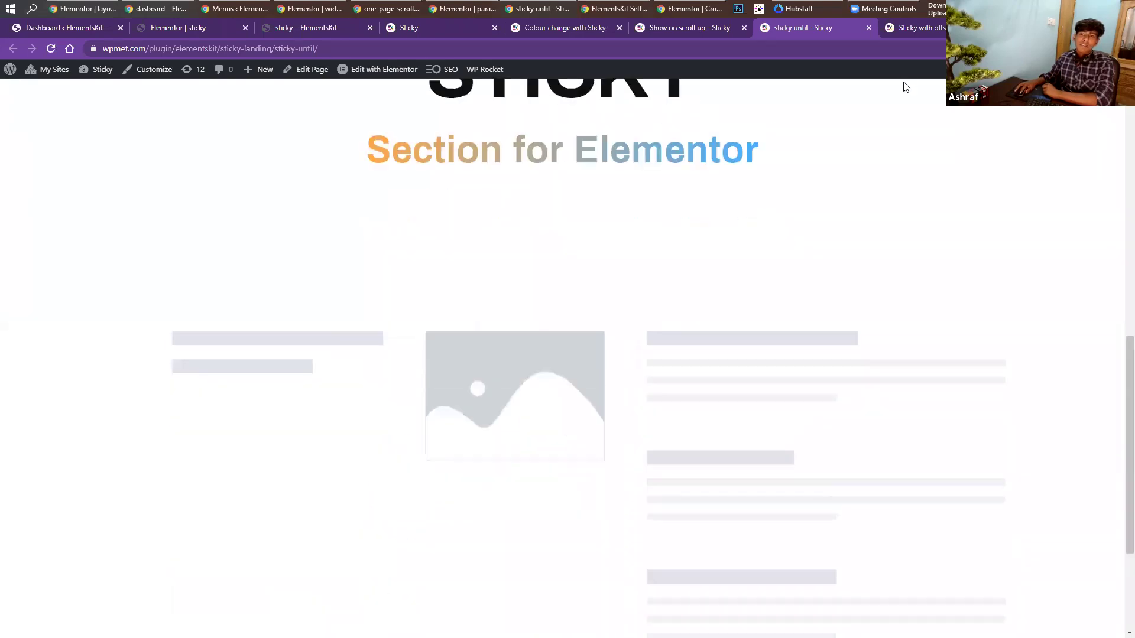
Examine how the Jumping heading, mountain image, snowboarder and round badge stack up while the Sticky with Offset demo scrolls down and up.
click(916, 37)
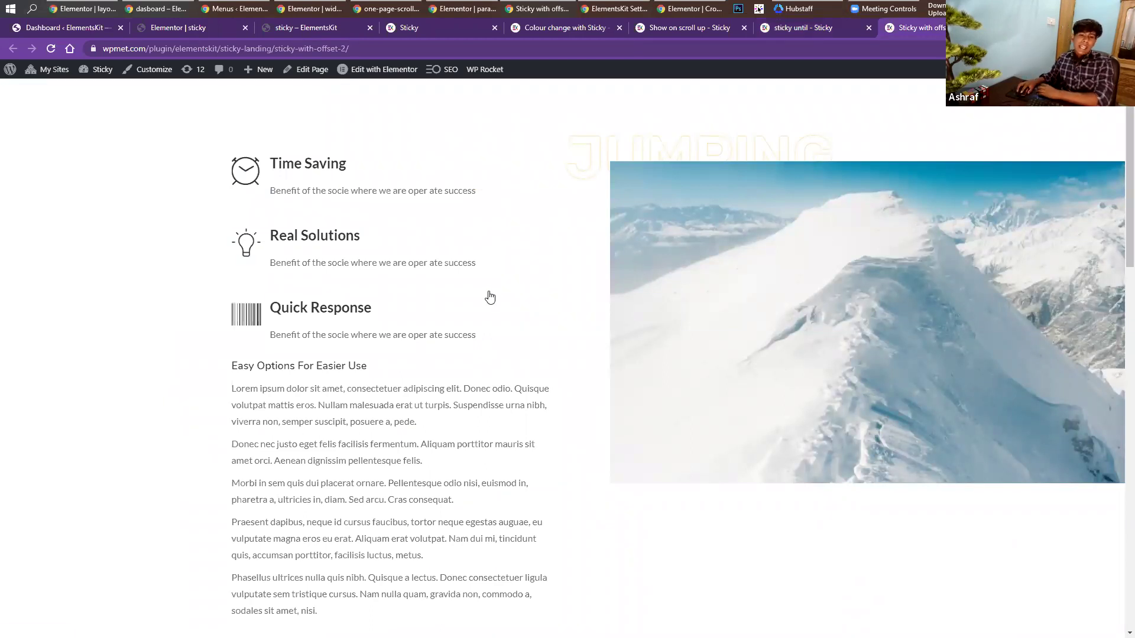
scroll(486, 299, down, 1)
scroll(486, 298, down, 3)
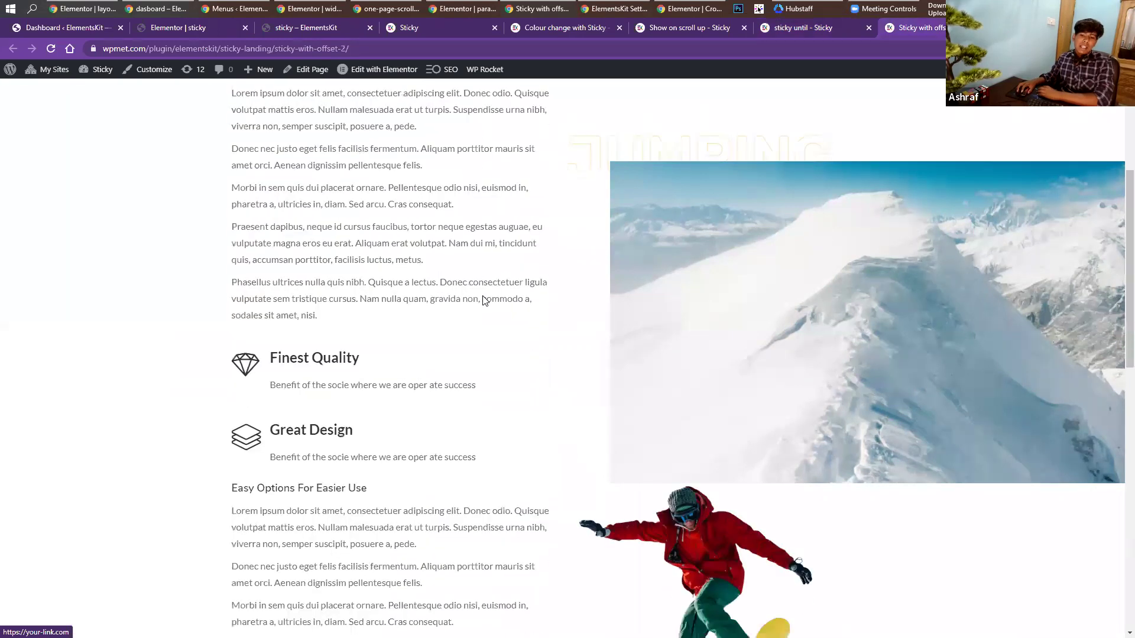
scroll(658, 331, down, 5)
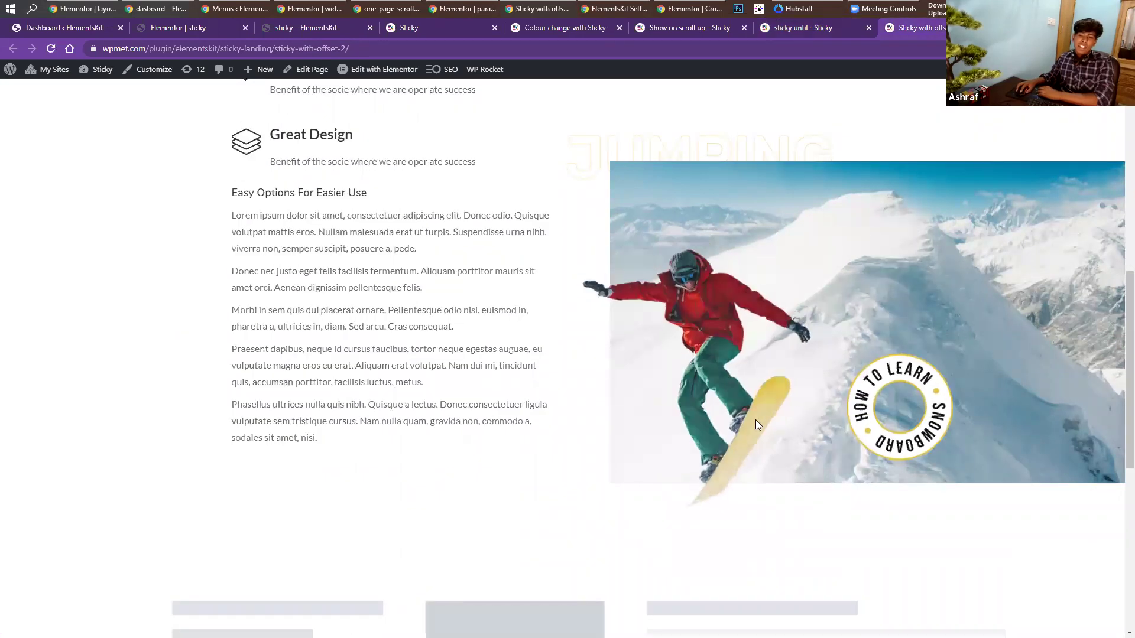
scroll(366, 355, up, 6)
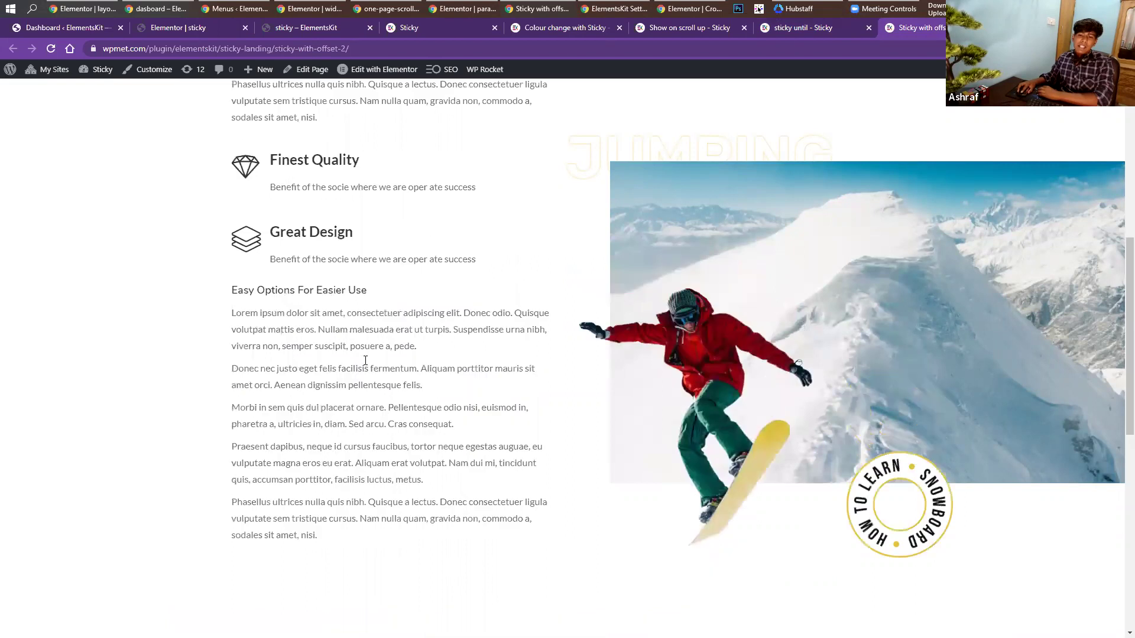
scroll(365, 359, down, 7)
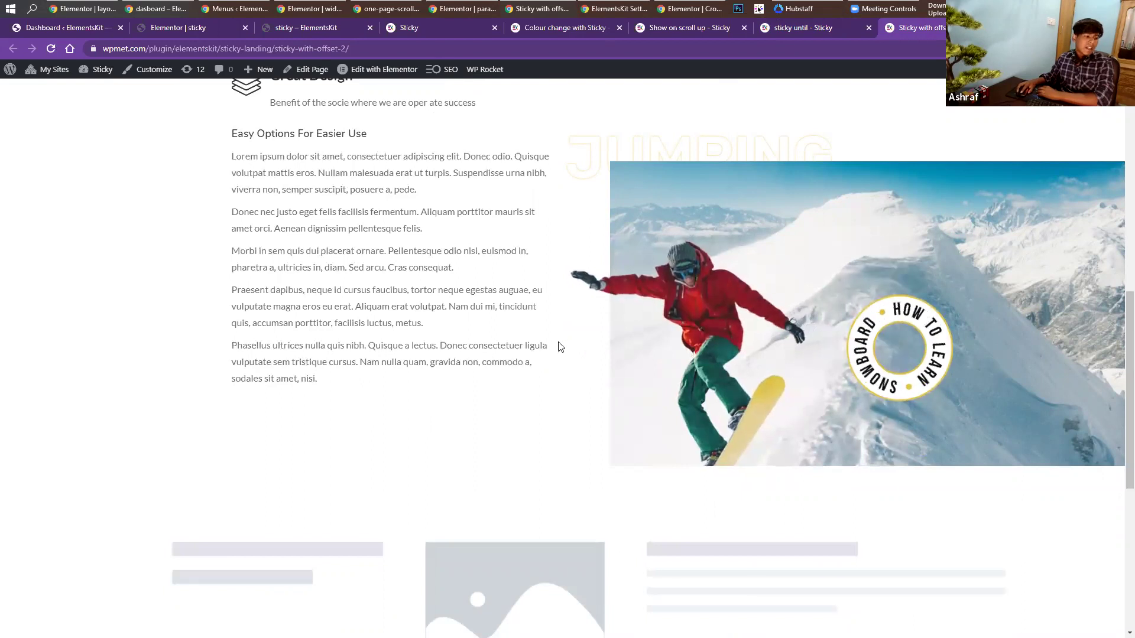
scroll(555, 349, down, 7)
scroll(557, 353, up, 8)
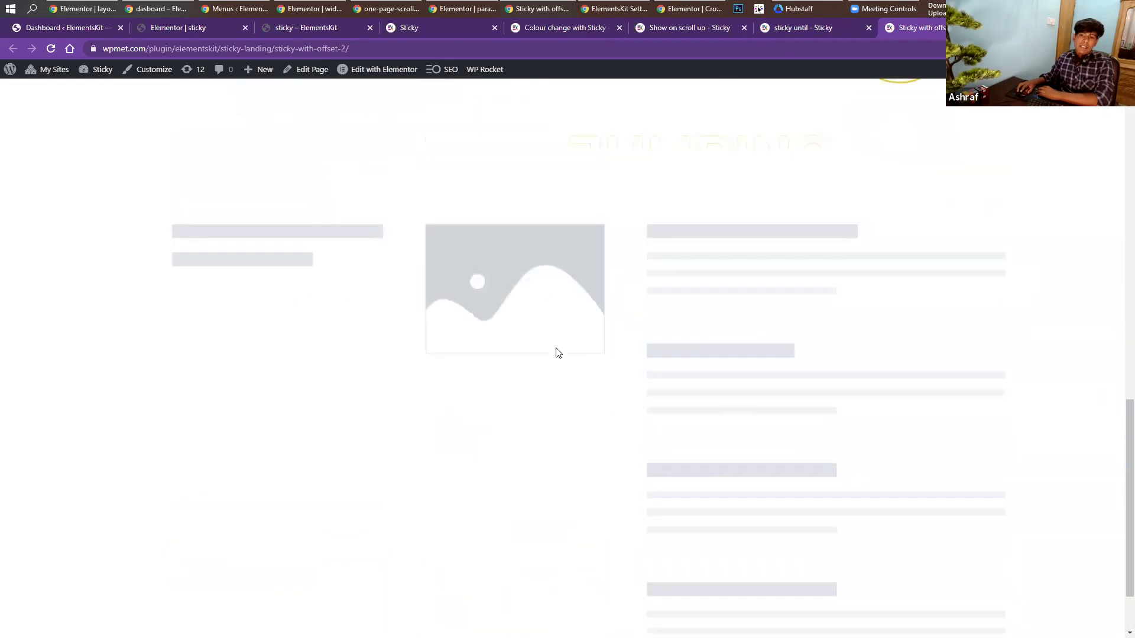
scroll(557, 352, up, 5)
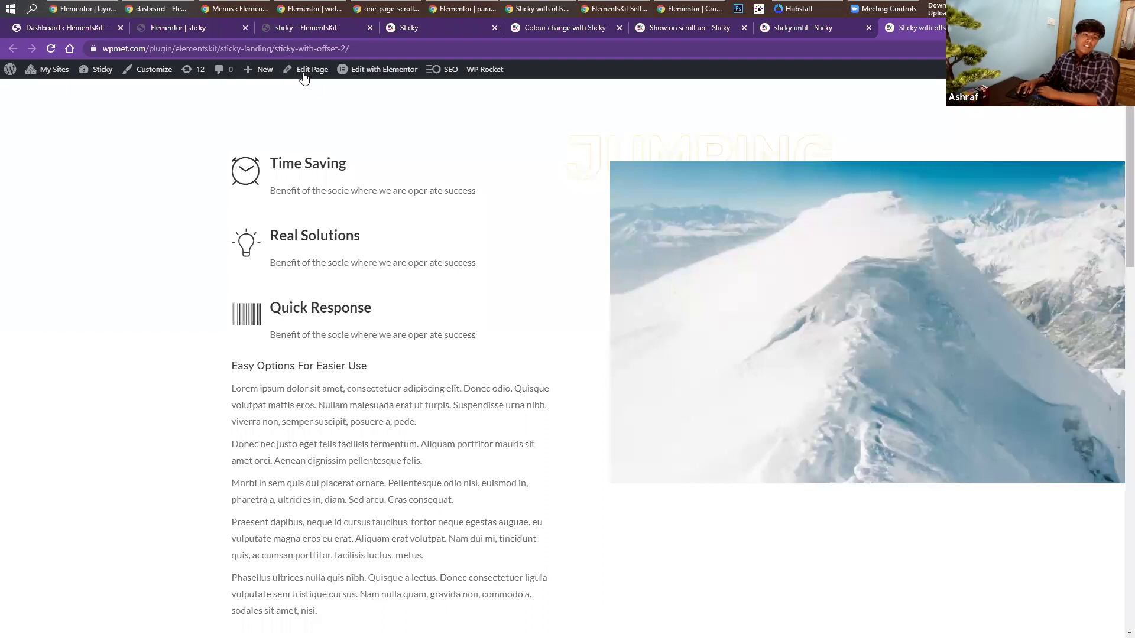
Check on the sticky page in the Elementor editor how the vertical menu moves while the report text scrolls.
click(199, 32)
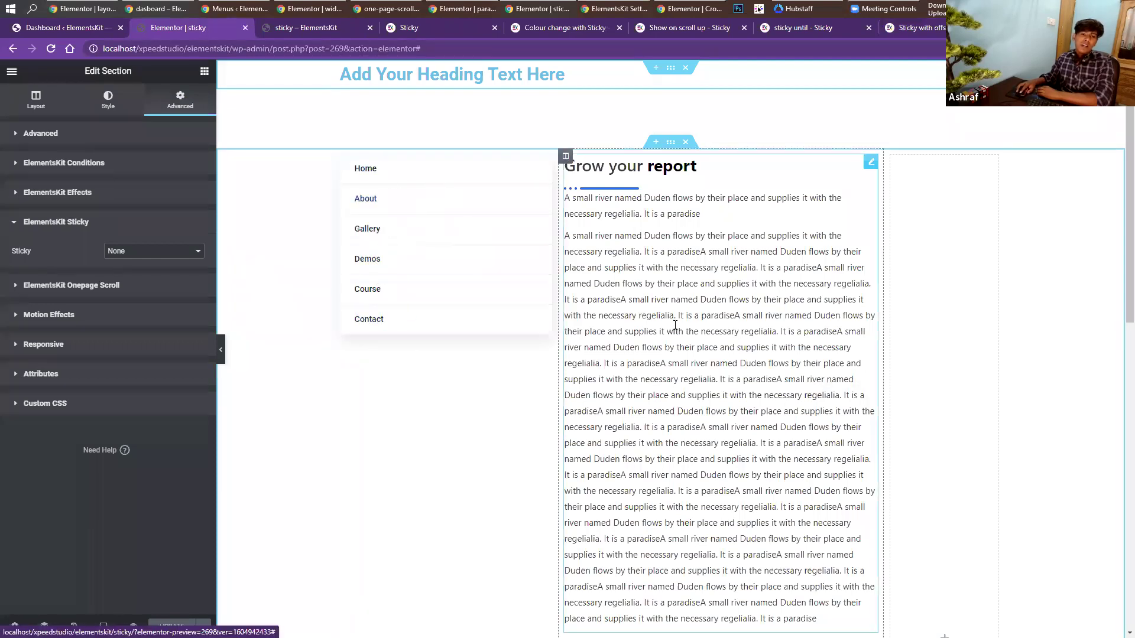
scroll(675, 325, down, 4)
scroll(430, 256, up, 4)
scroll(670, 347, down, 5)
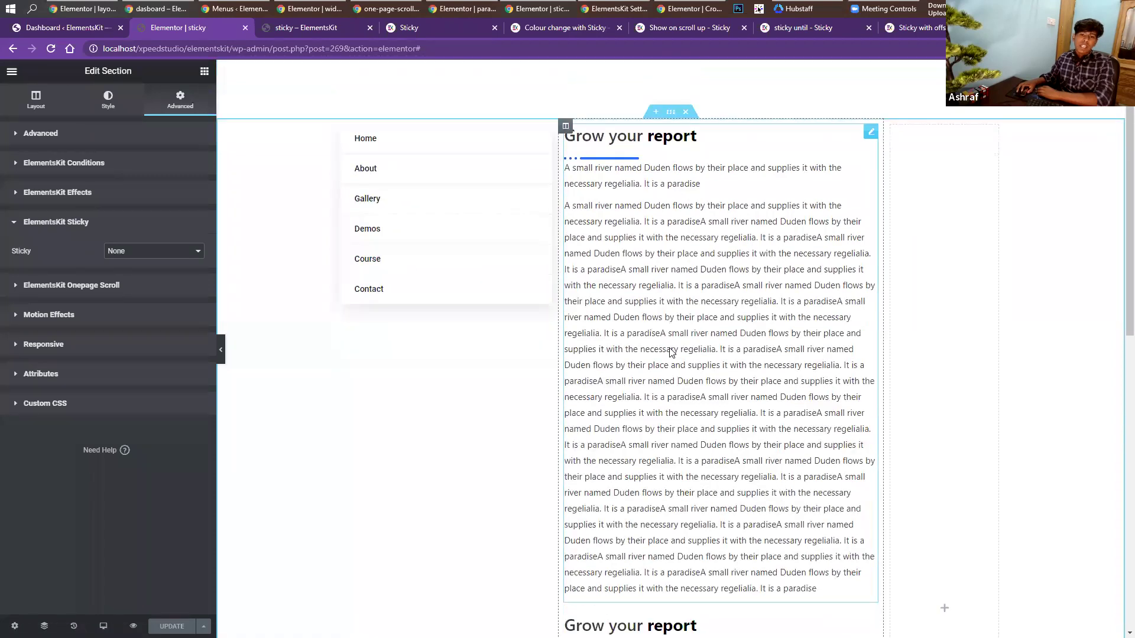
scroll(528, 180, up, 5)
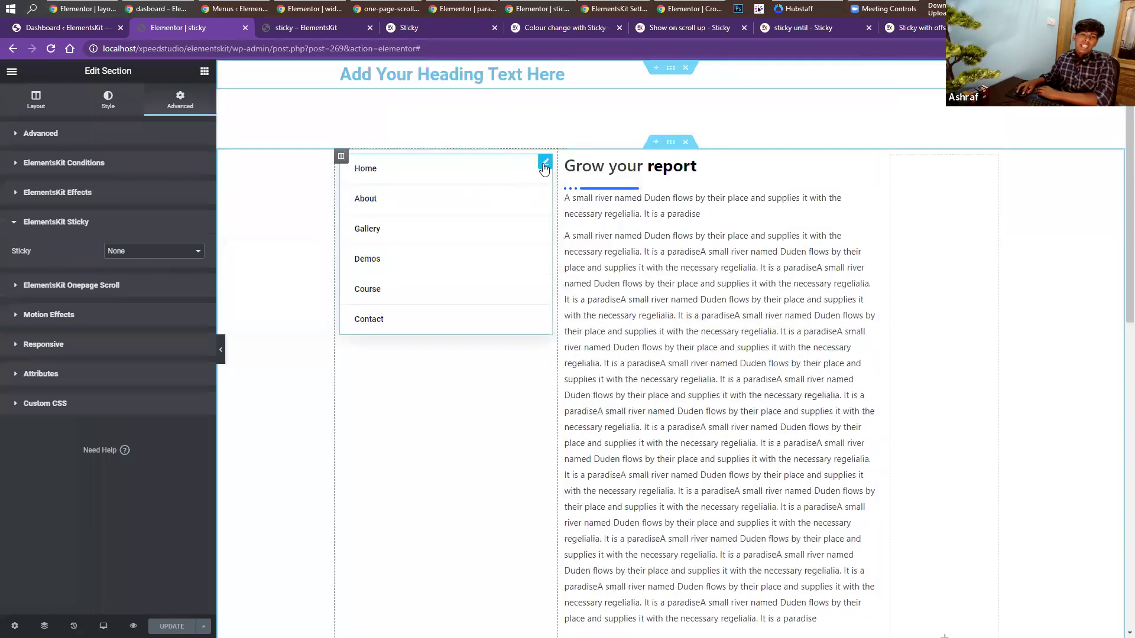
Set the ElementsKit Sticky option of the vertical menu widget to Column.
click(544, 161)
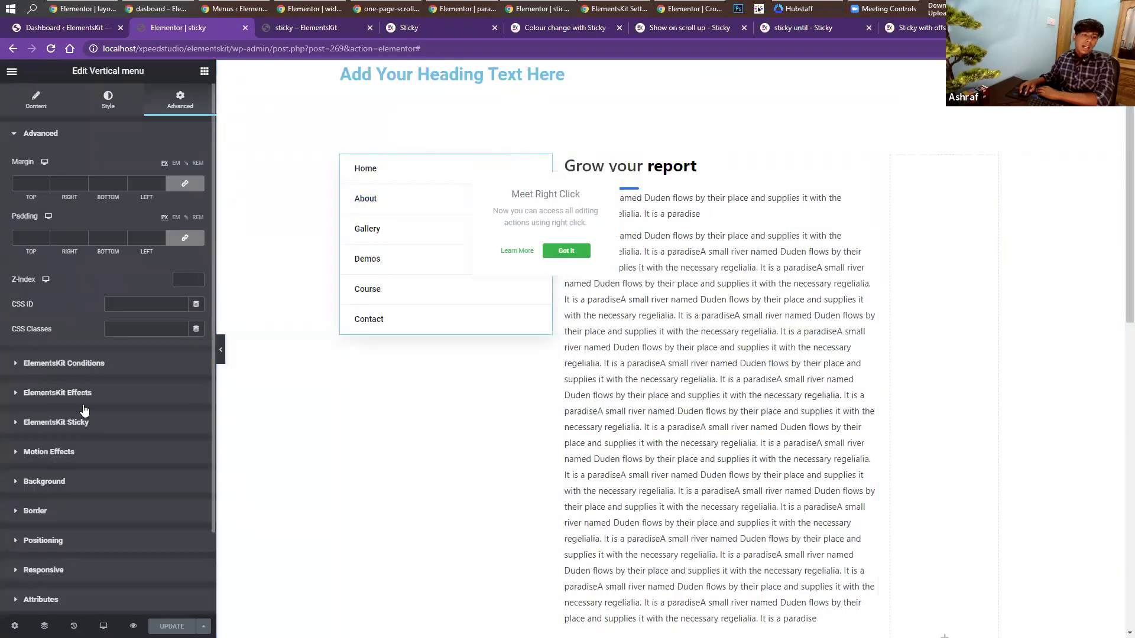
click(87, 428)
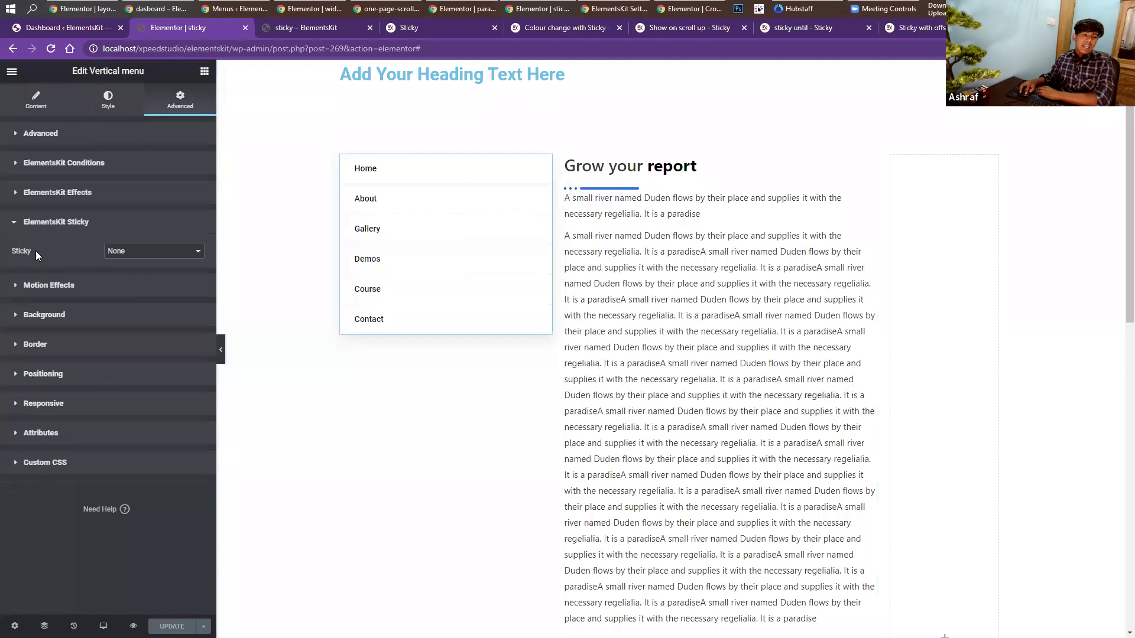
click(122, 253)
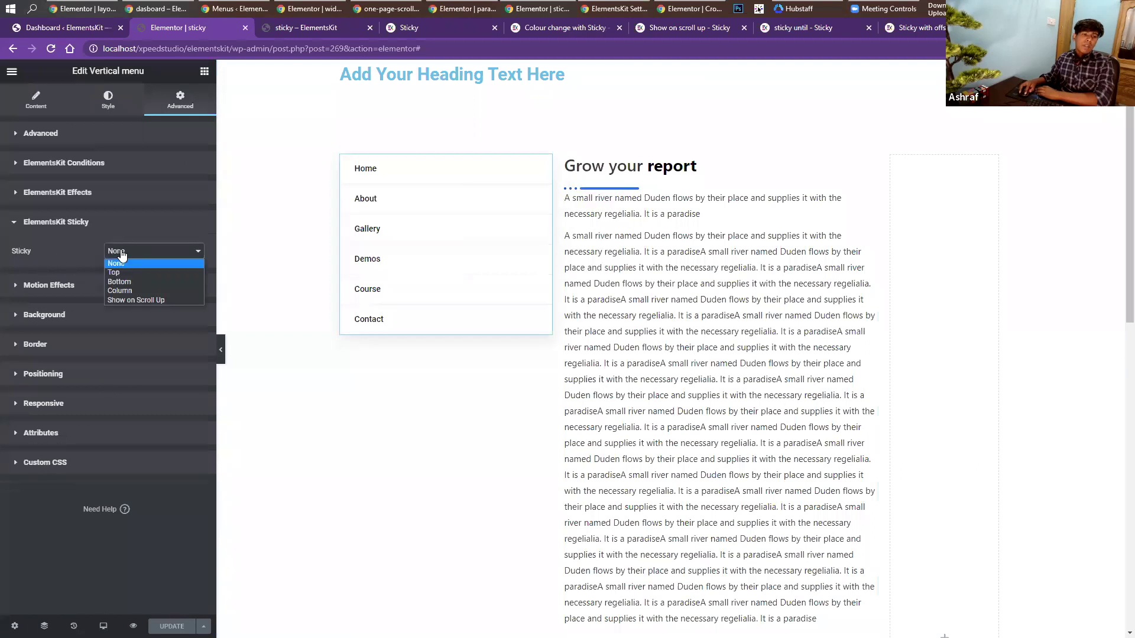
click(133, 289)
Check how the vertical menu behaves beside the Grow your report texts while scrolling to the section's end.
scroll(742, 324, down, 4)
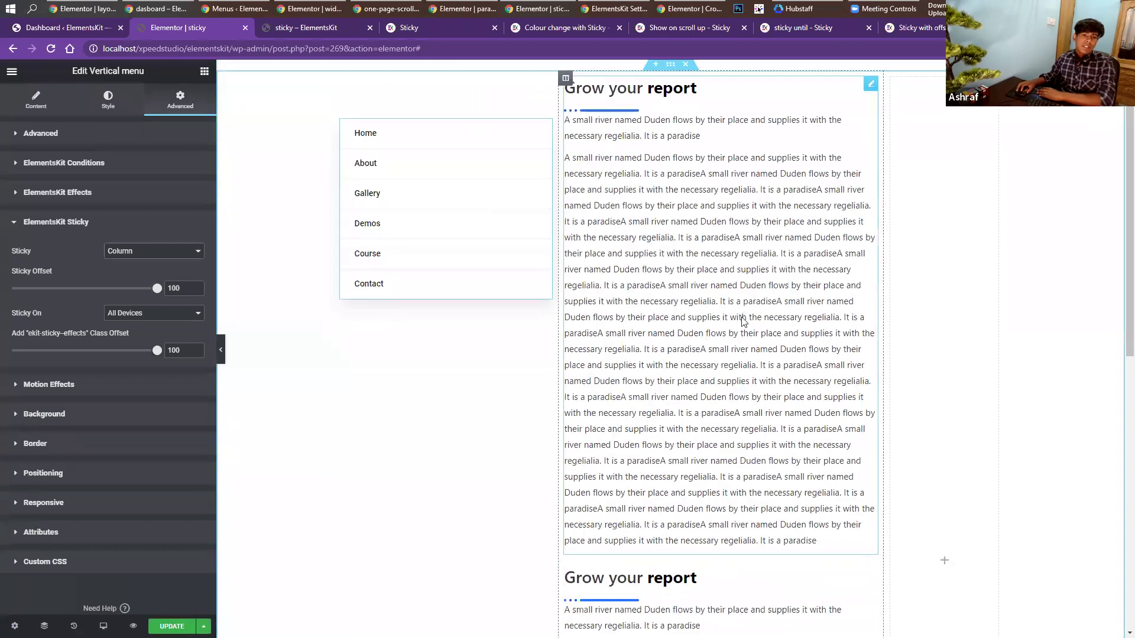
scroll(742, 324, down, 3)
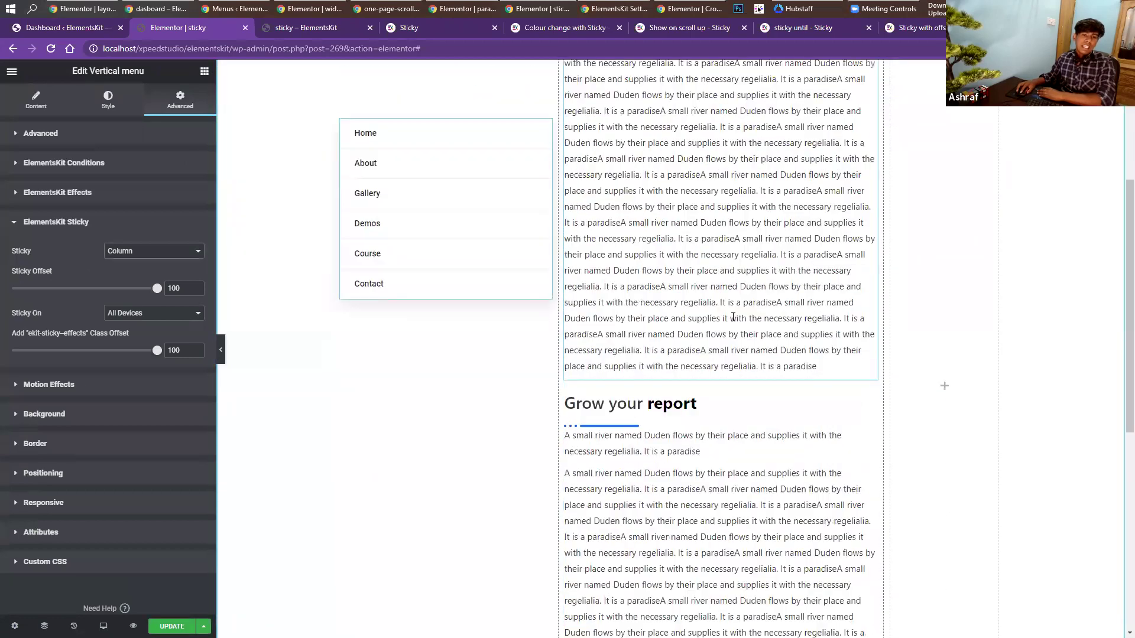
scroll(733, 321, down, 14)
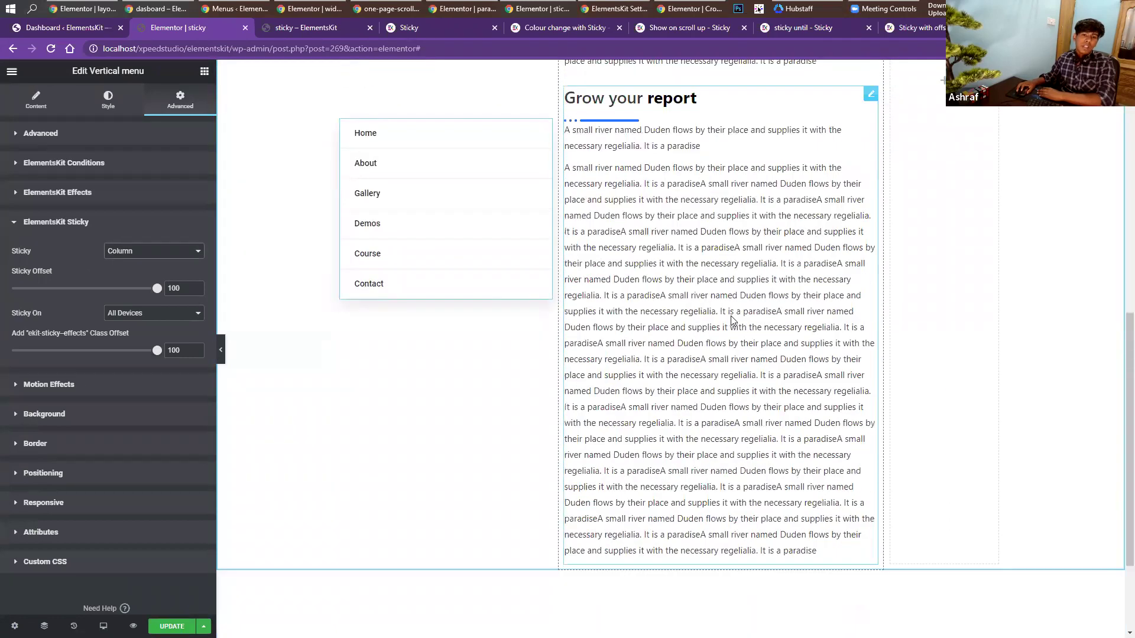
Return to the page start and review the vertical menu's ekit-sticky-effects class offset setting and Sticky On device choices.
scroll(725, 317, up, 10)
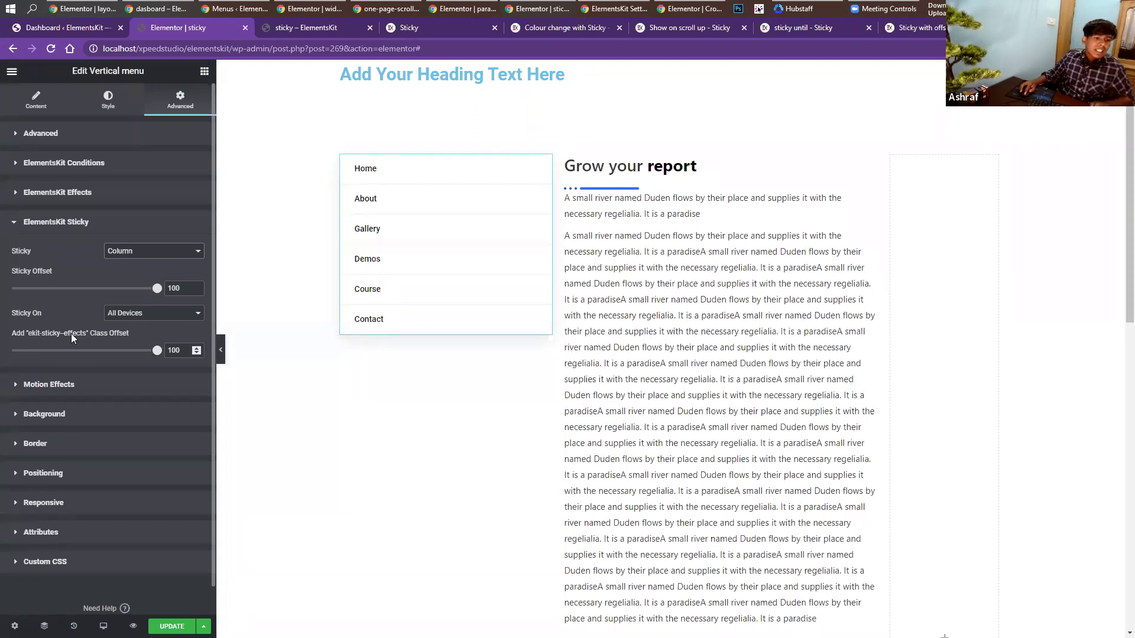
drag(85, 333, 47, 333)
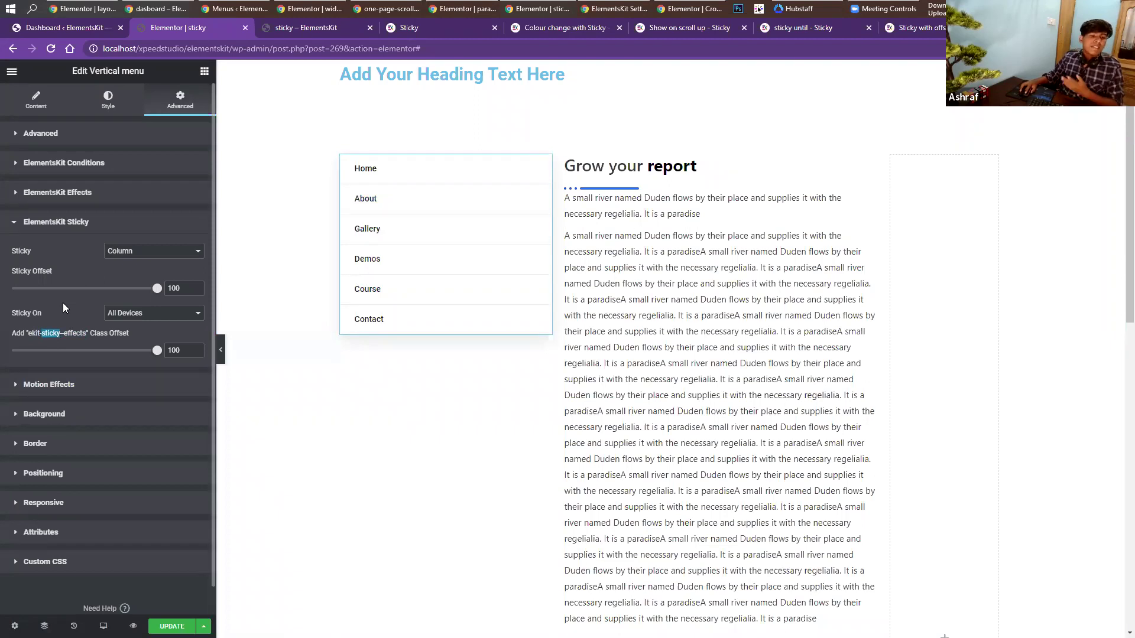
click(126, 315)
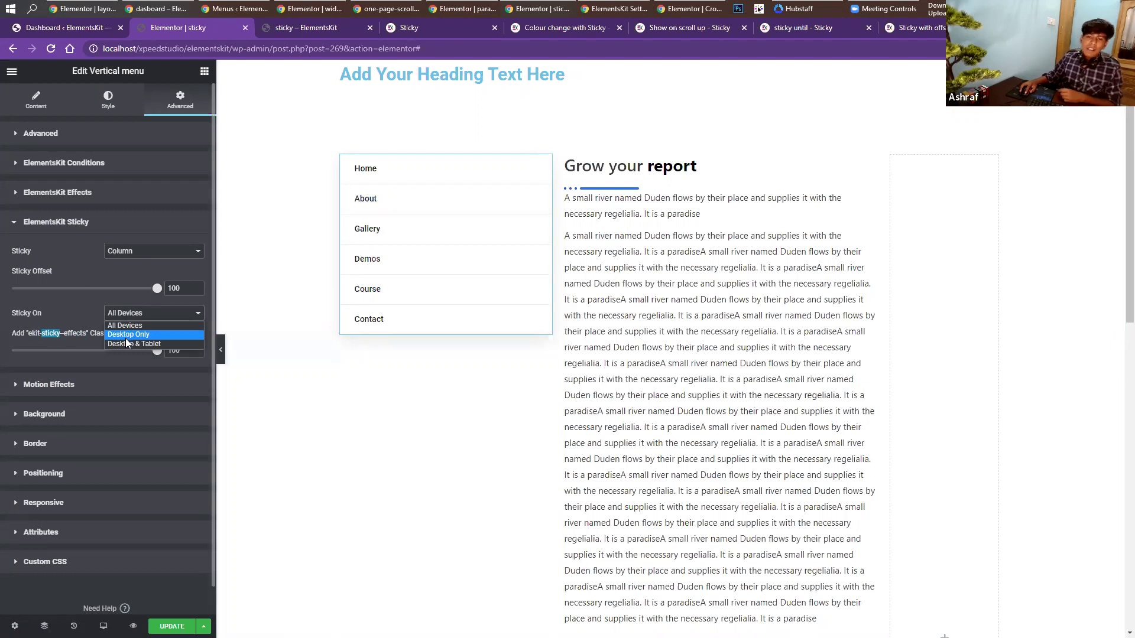
Switch to the ElementsKit Settings window and review the available modules.
click(599, 6)
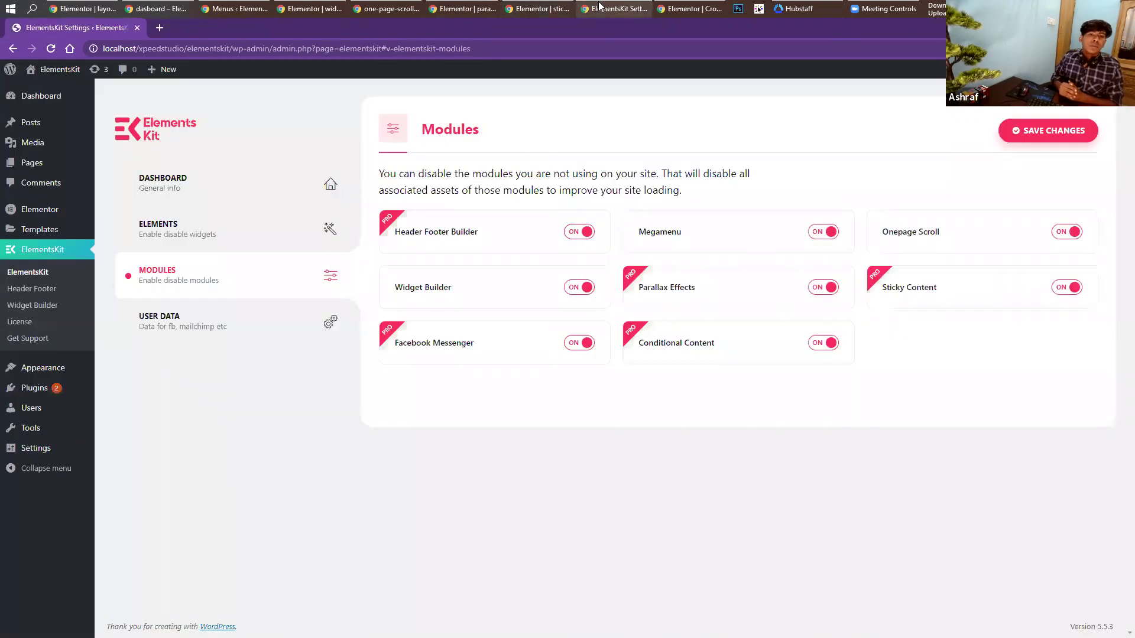
click(609, 6)
click(609, 6)
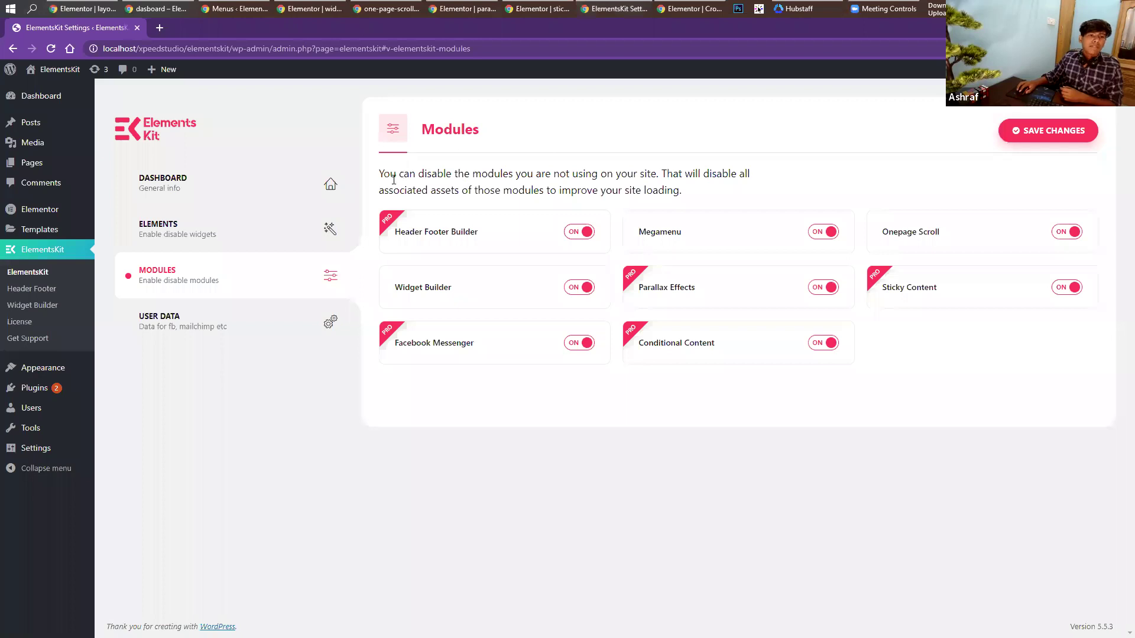
click(682, 9)
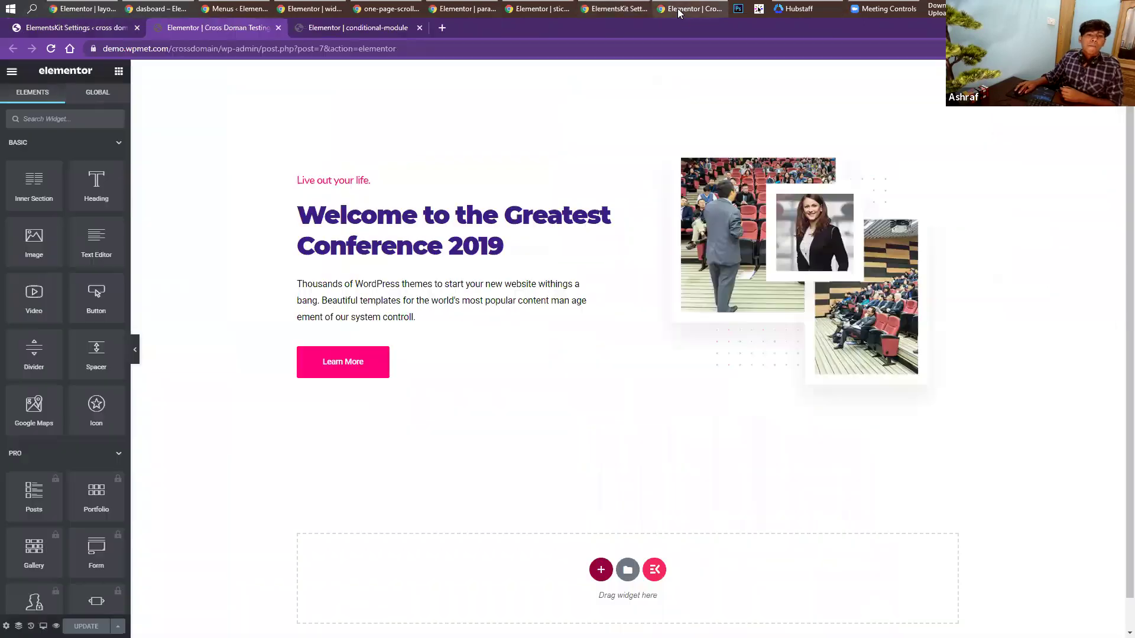
click(628, 5)
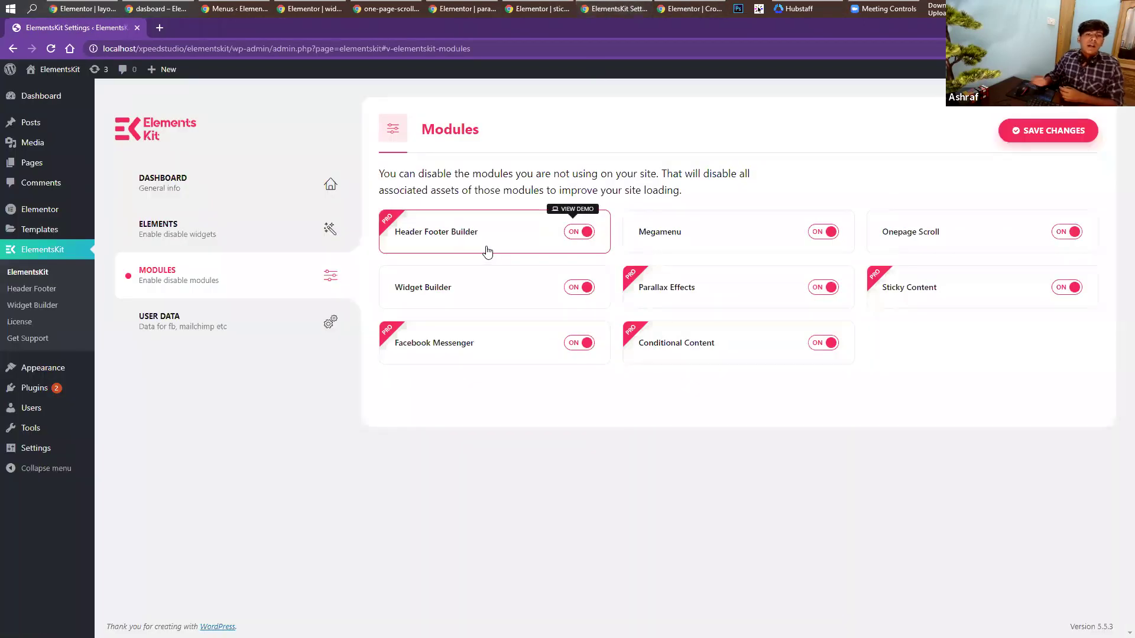
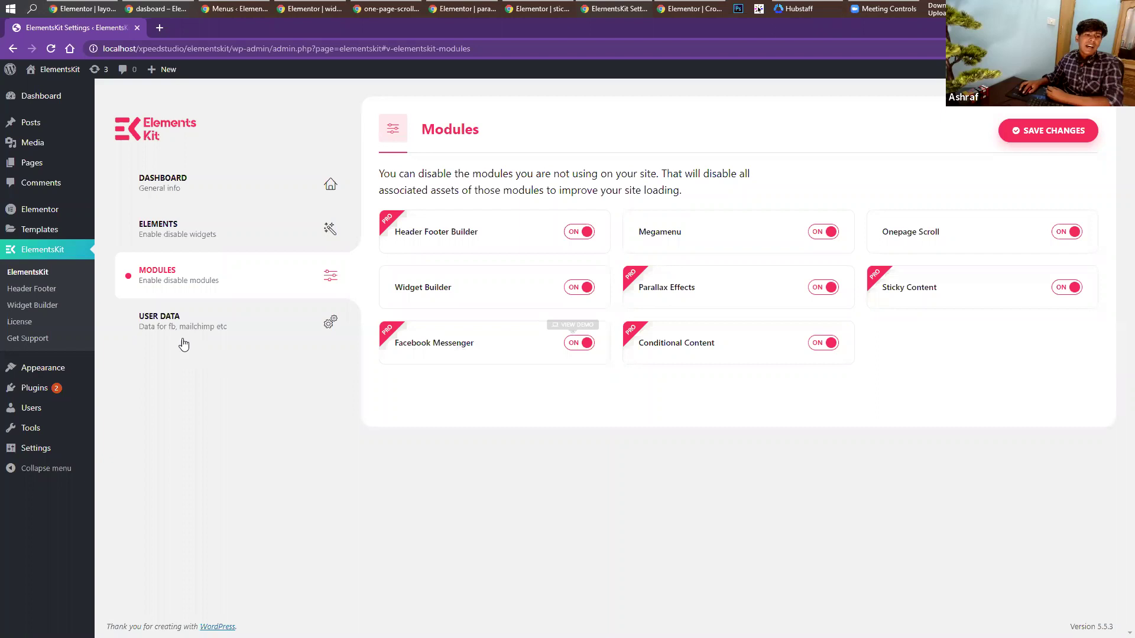
Open the ElementsKit User Data settings and expand the Facebook Messenger section down to its Page ID field.
click(213, 323)
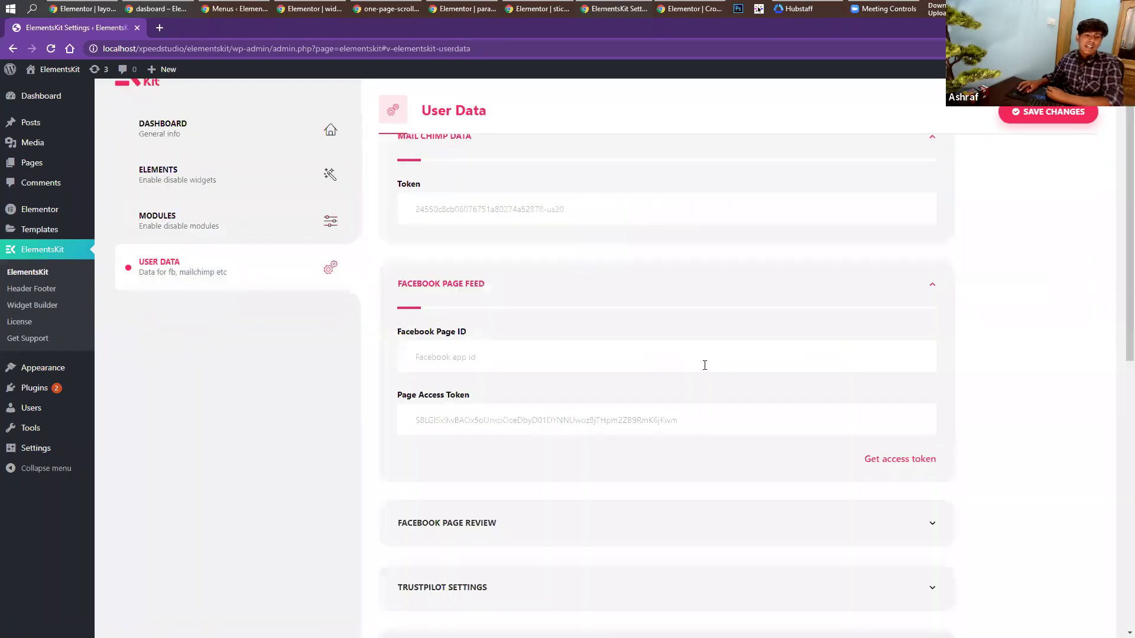
scroll(704, 363, down, 5)
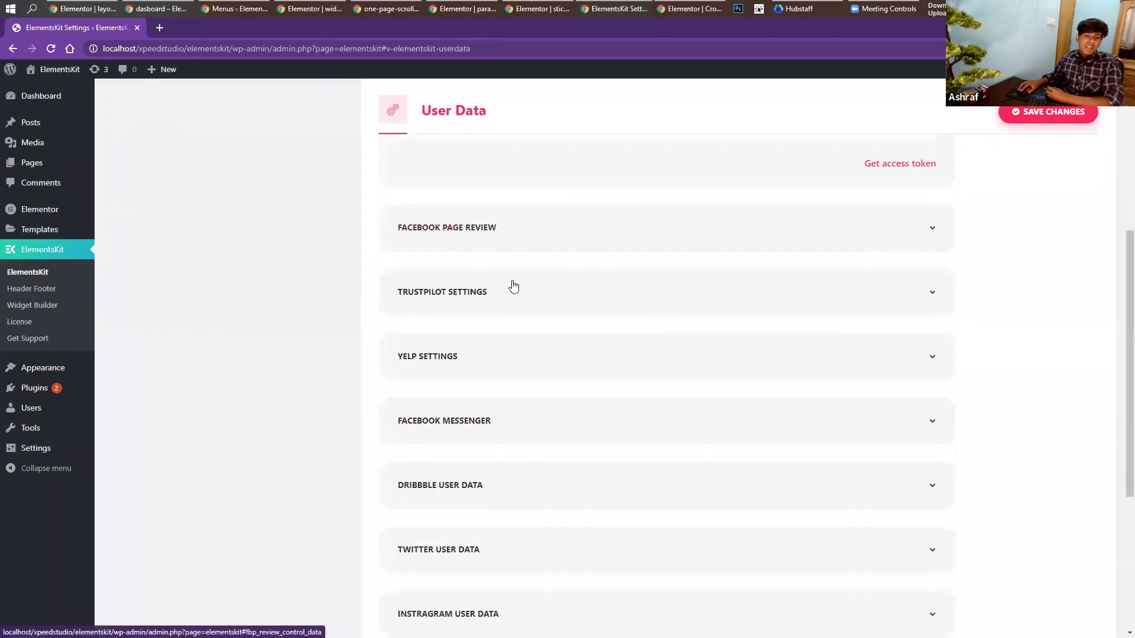
scroll(506, 308, down, 2)
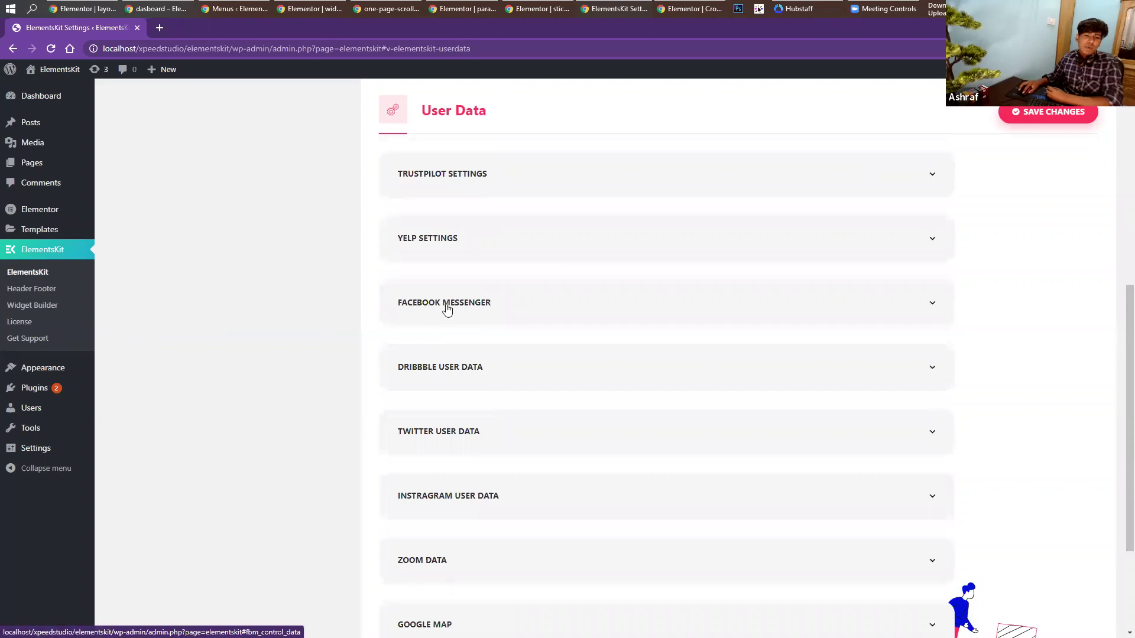
click(447, 310)
click(470, 376)
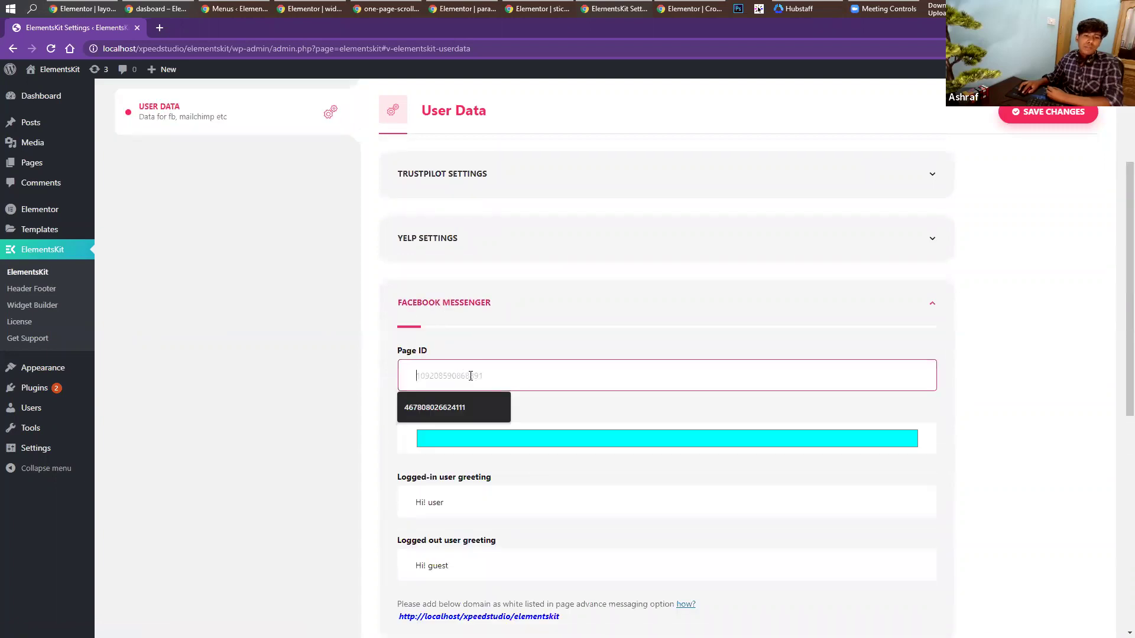
Examine the Facebook Messenger settings for page ID, color, logged-in and logged-out greetings, and the whitelisted domain note.
scroll(470, 375, up, 3)
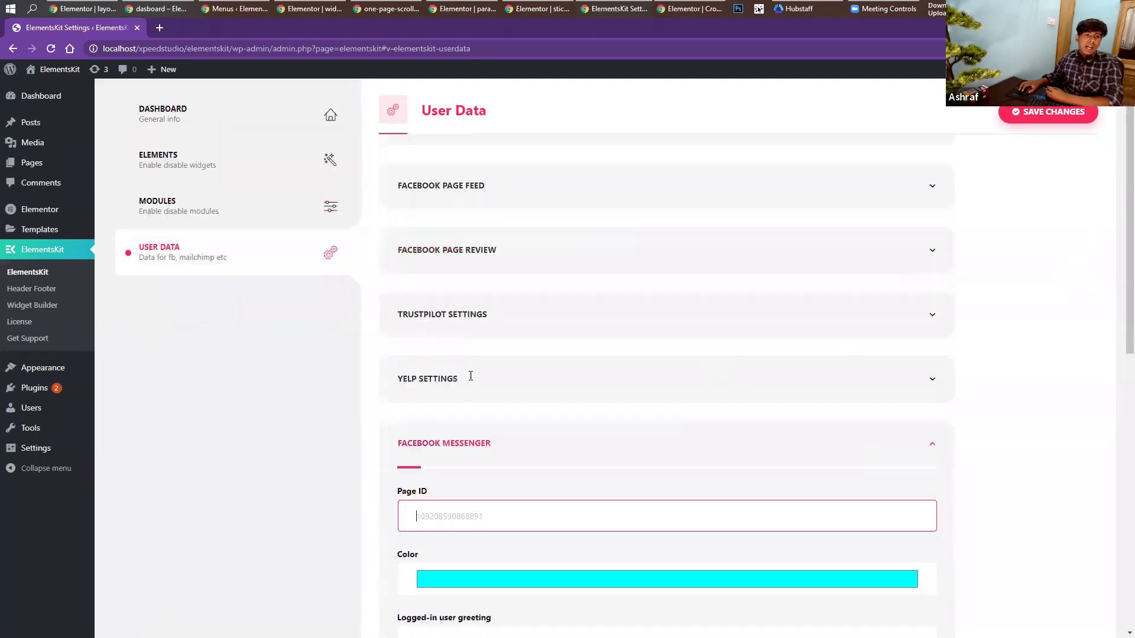
scroll(468, 349, down, 4)
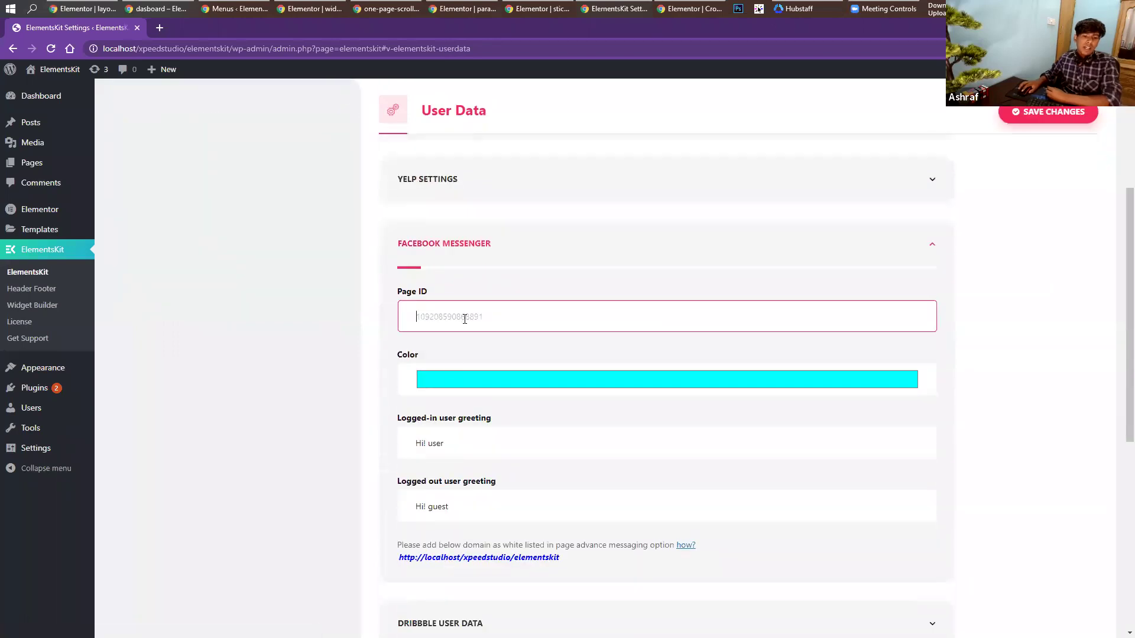
scroll(449, 334, down, 2)
scroll(462, 320, up, 1)
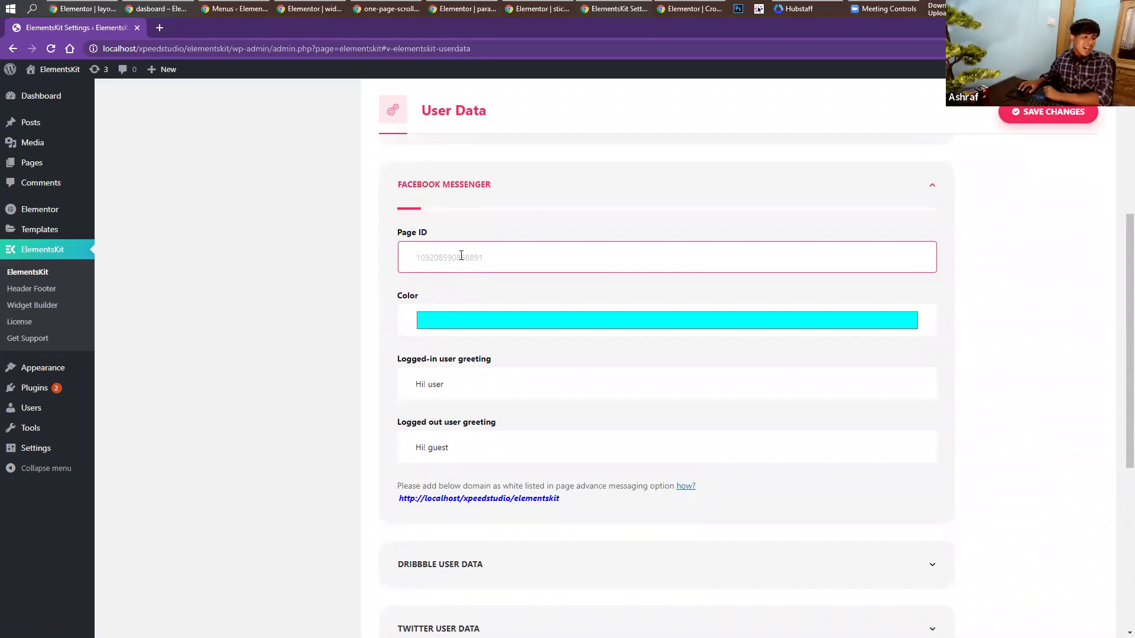
scroll(472, 272, up, 2)
scroll(491, 328, down, 2)
scroll(490, 328, down, 4)
scroll(490, 329, up, 1)
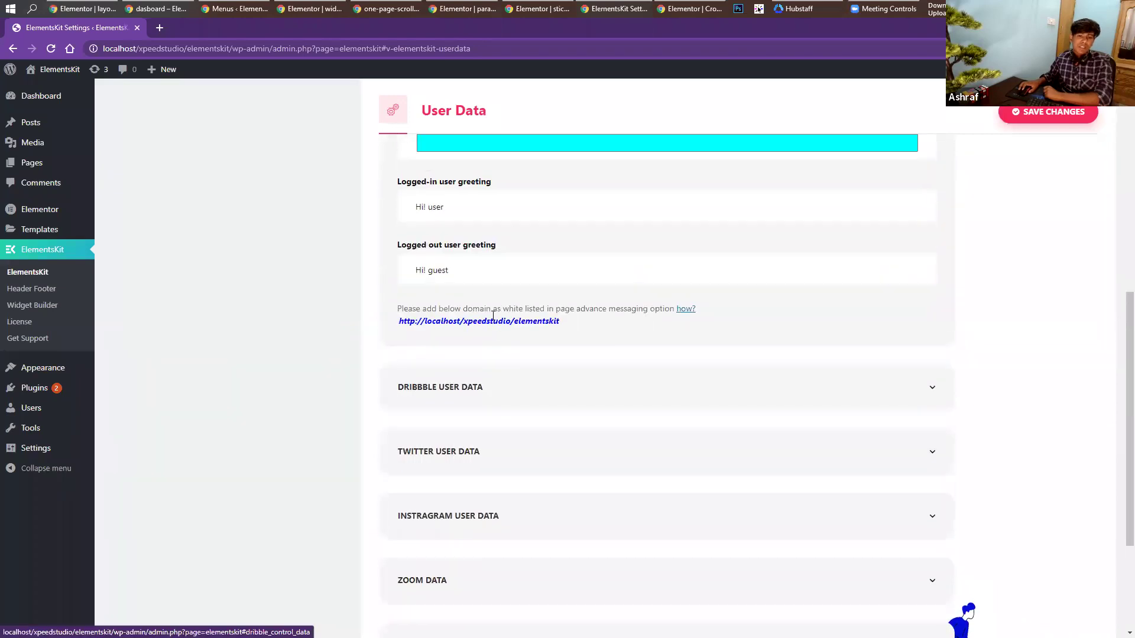
scroll(519, 277, up, 1)
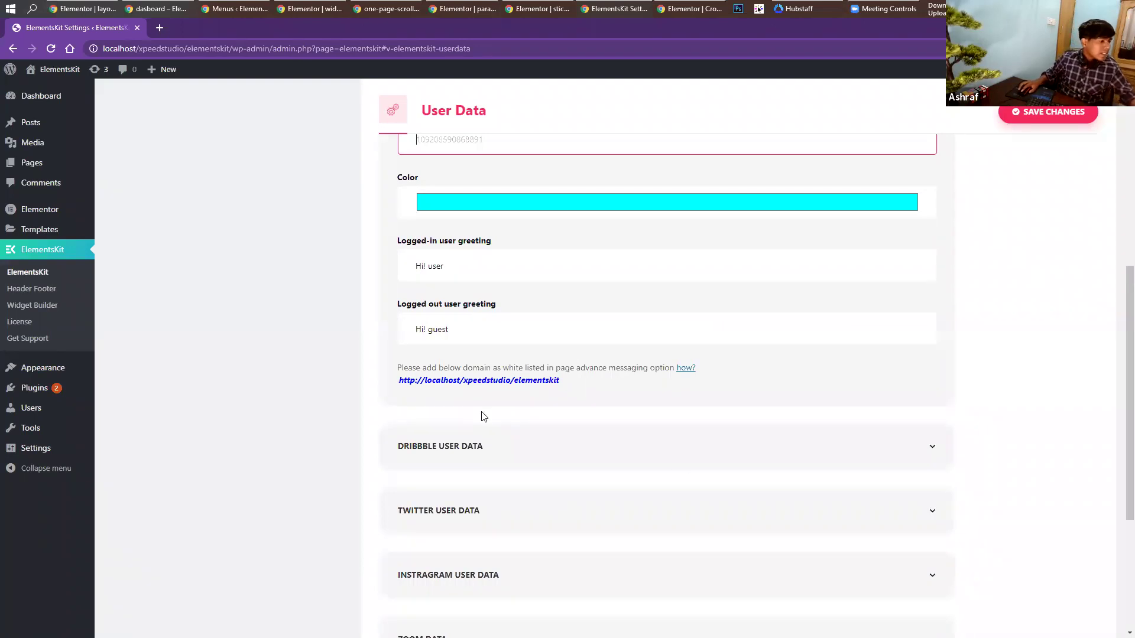
scroll(506, 231, up, 2)
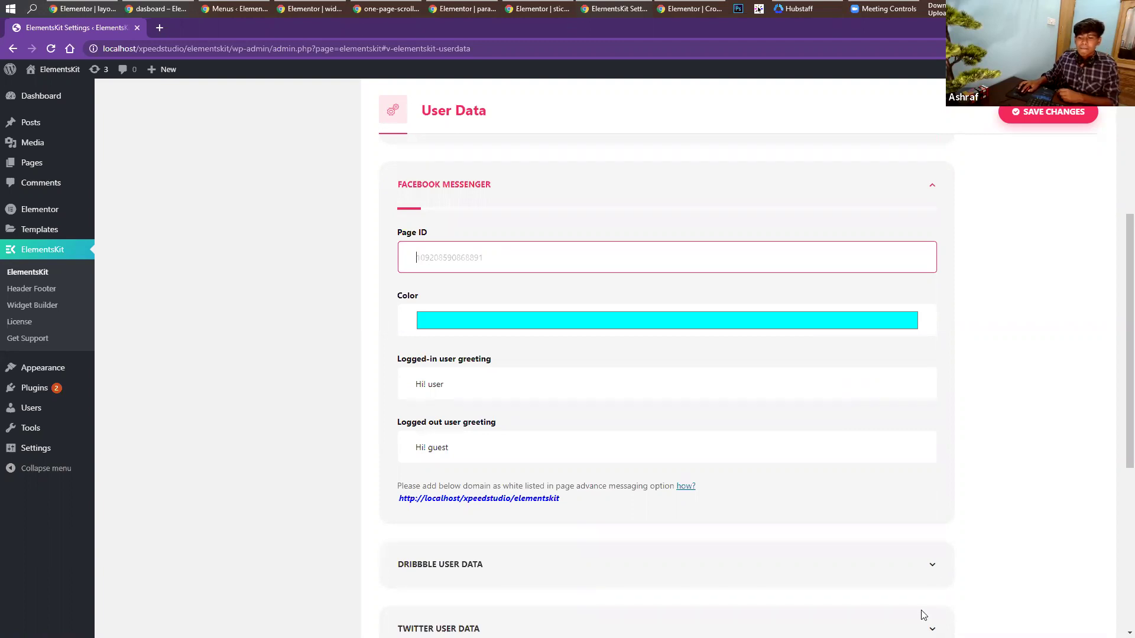
Fill in the Facebook Messenger Page ID with the previously used page ID and save the user data settings.
click(910, 572)
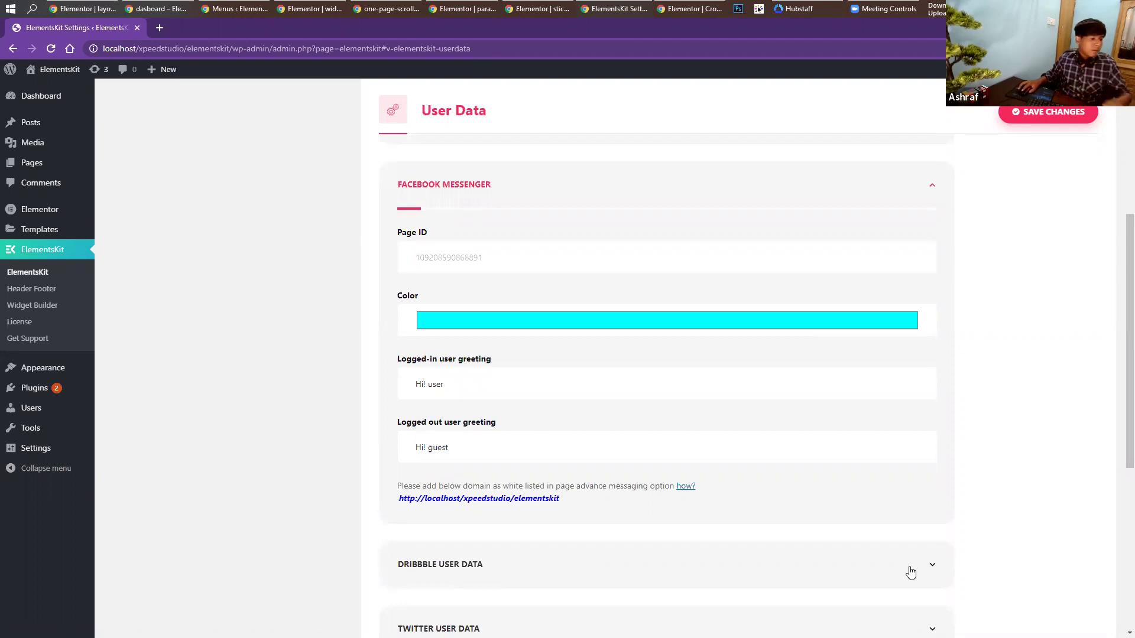
click(514, 254)
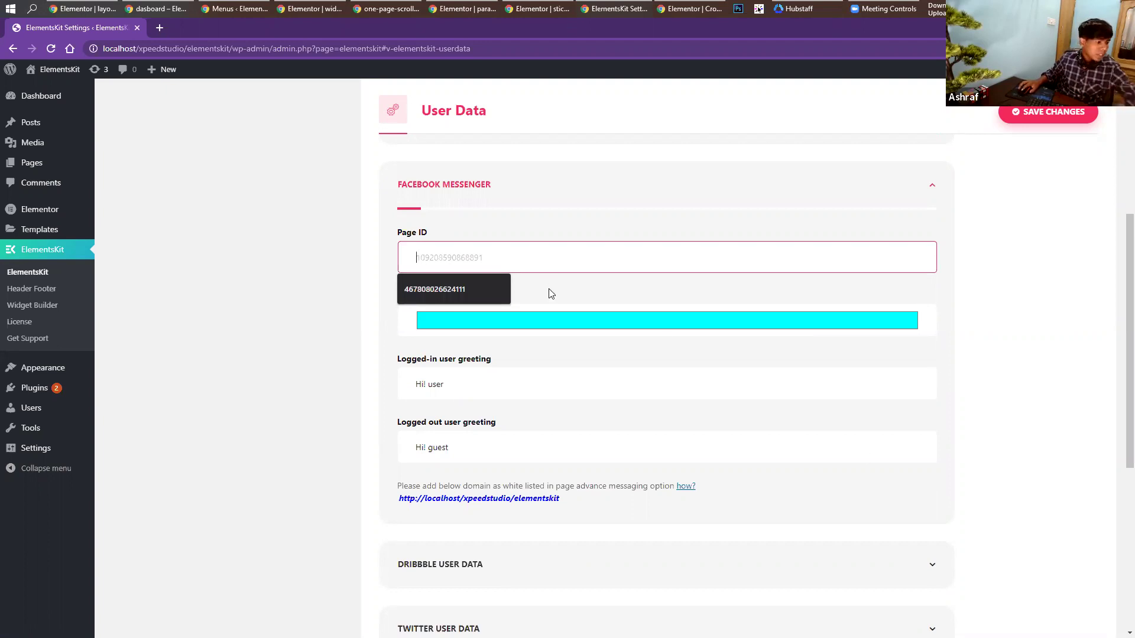
text(4)
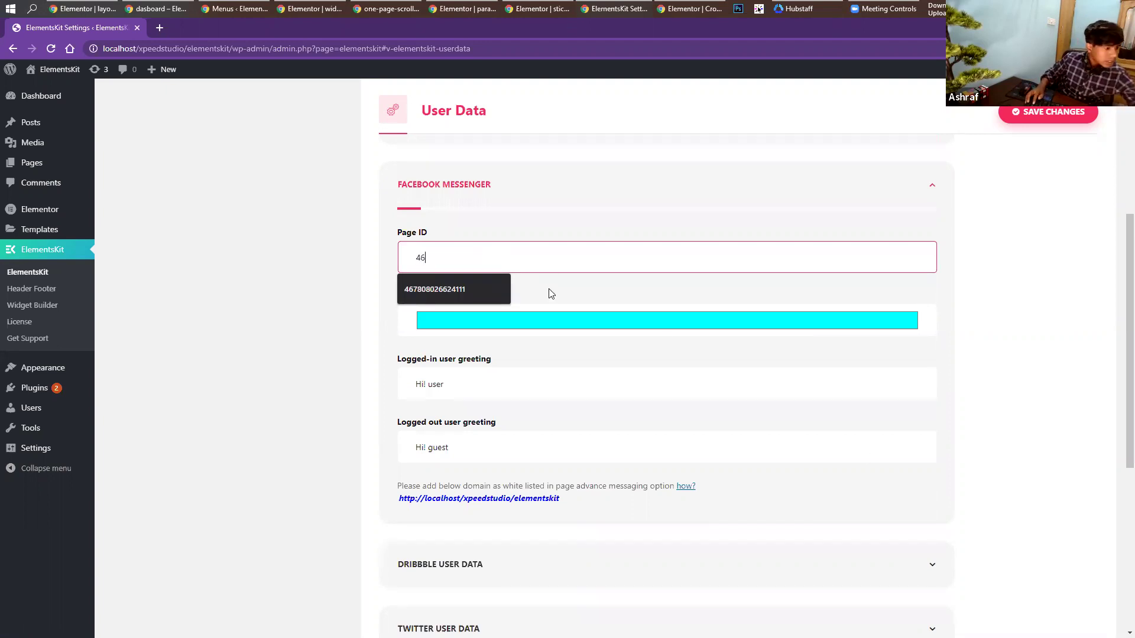
text(6)
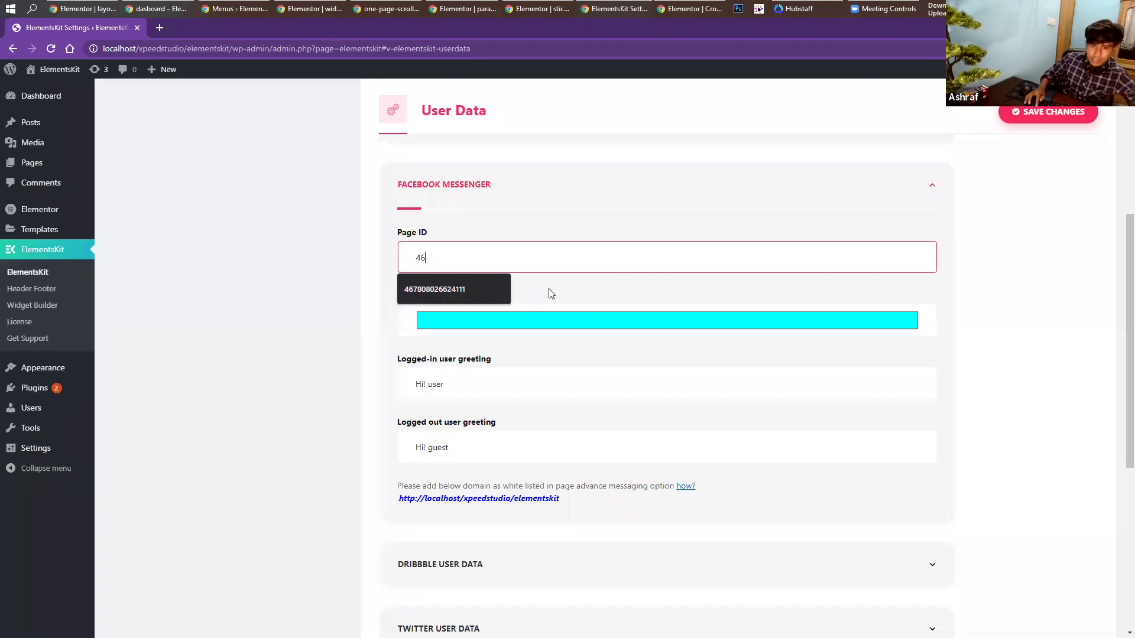
text(8)
key(BackSpace)
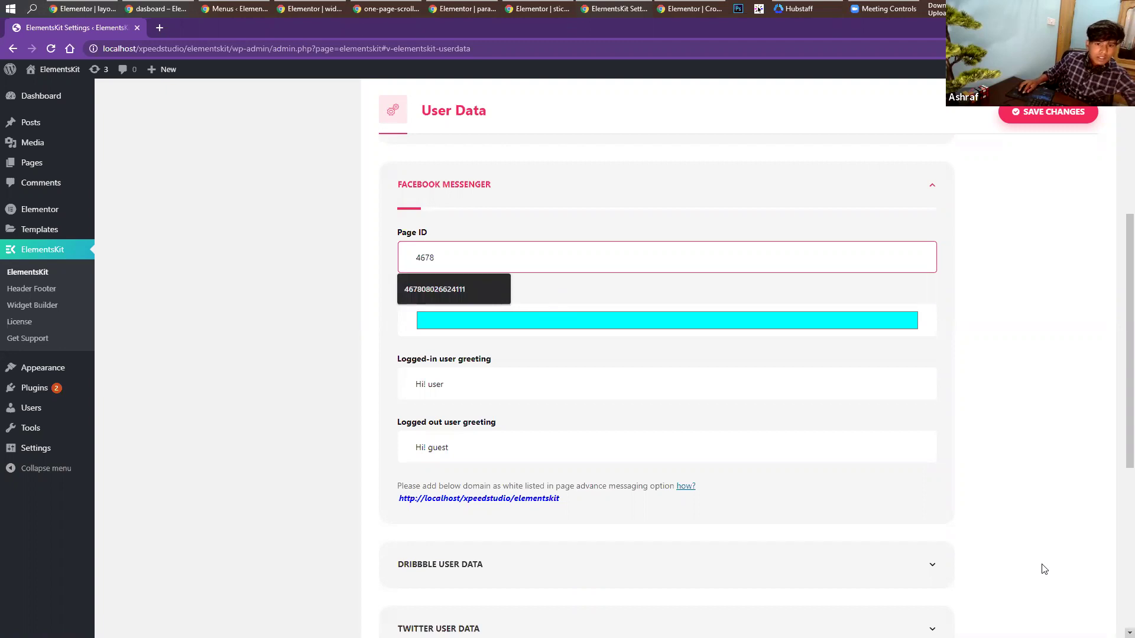
click(435, 290)
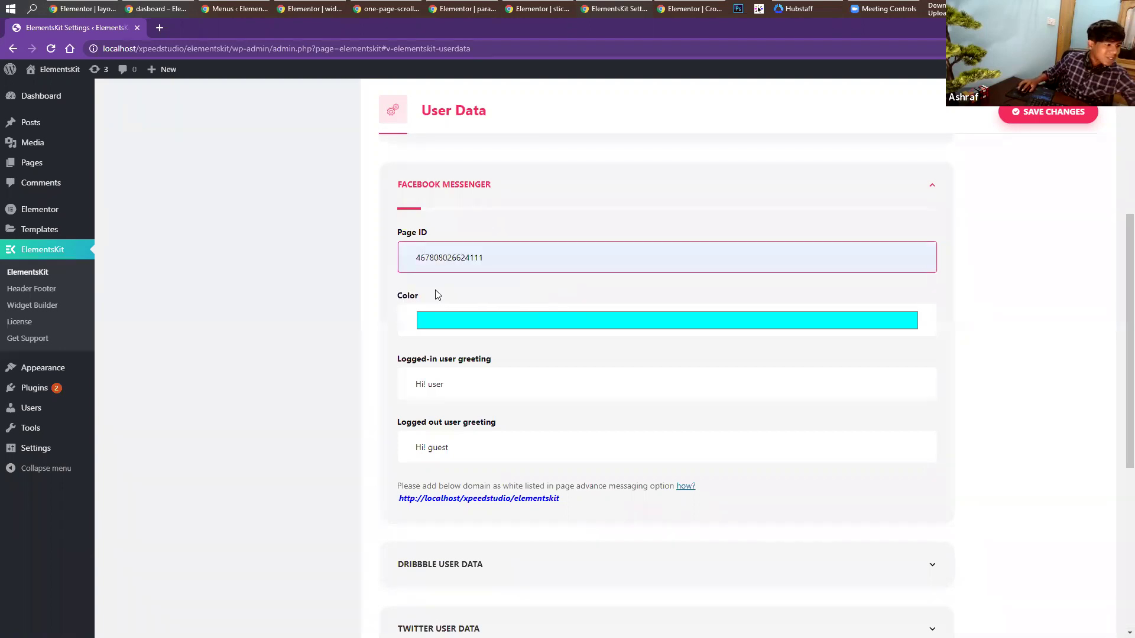
click(1073, 116)
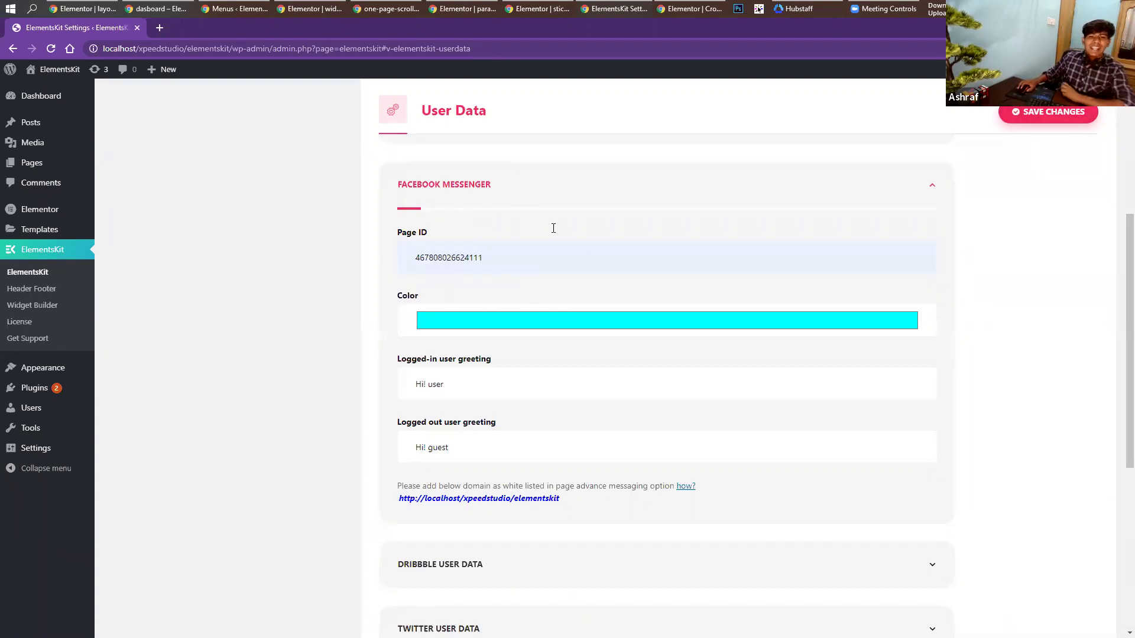
scroll(578, 251, up, 3)
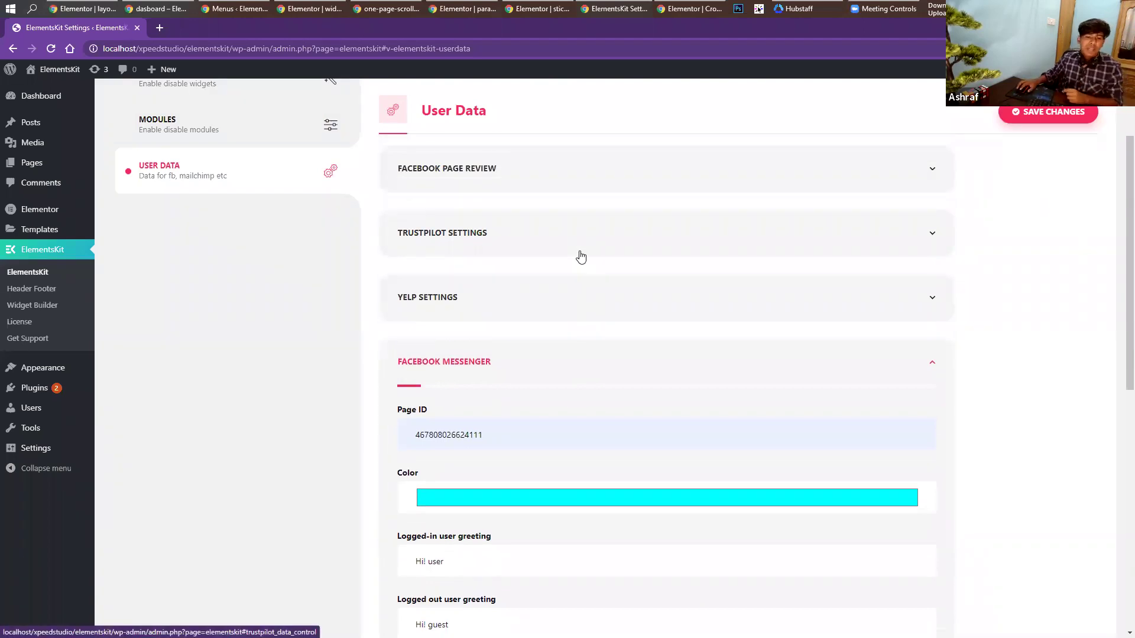
scroll(581, 256, up, 3)
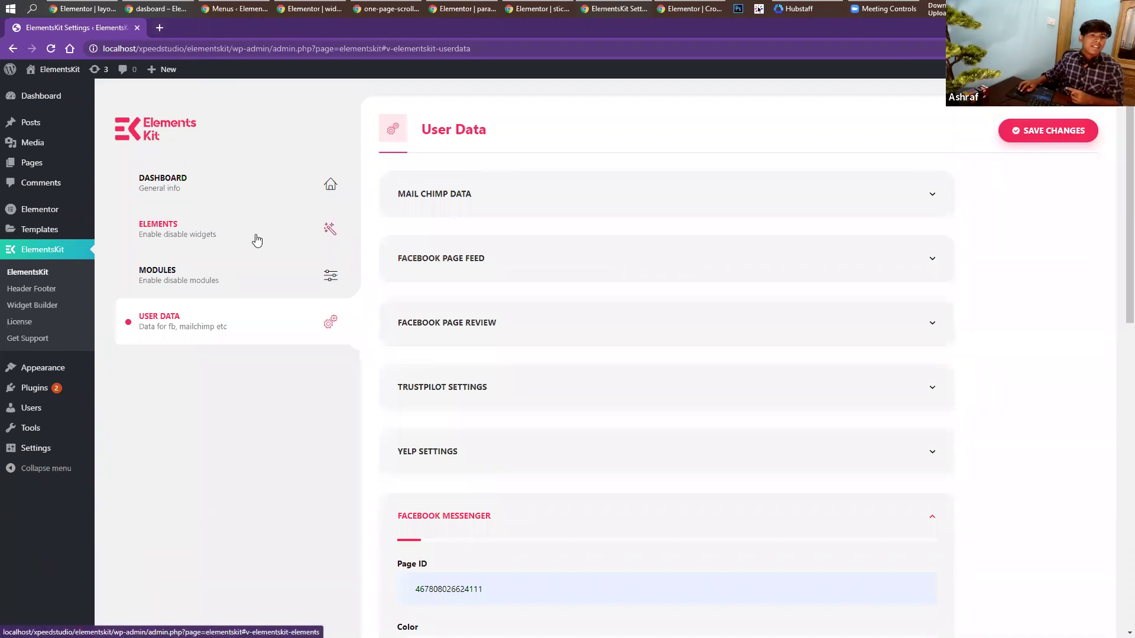
scroll(488, 234, down, 3)
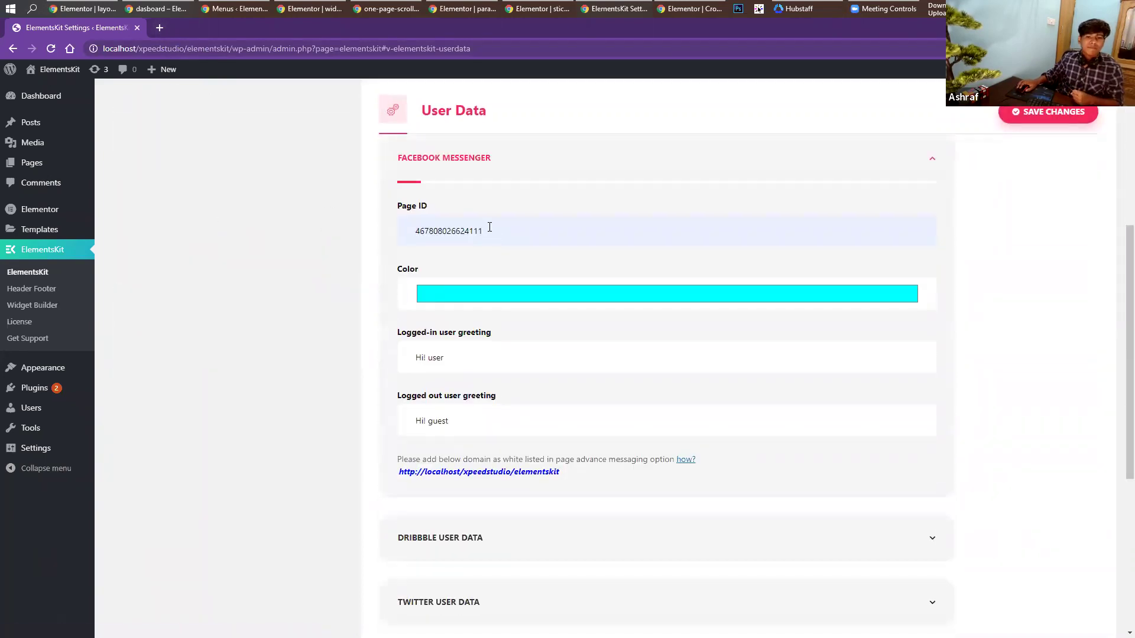
scroll(483, 222, up, 6)
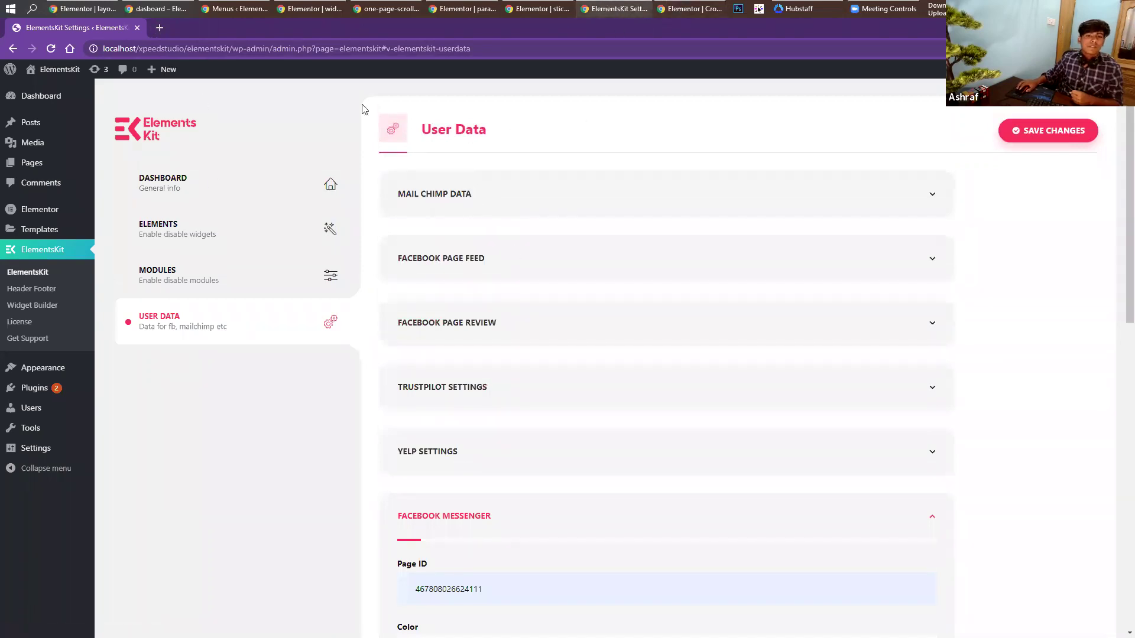
Switch to the cross domain check site's ElementsKit Settings and turn on the Facebook Messenger module.
key(alt+Tab)
click(104, 34)
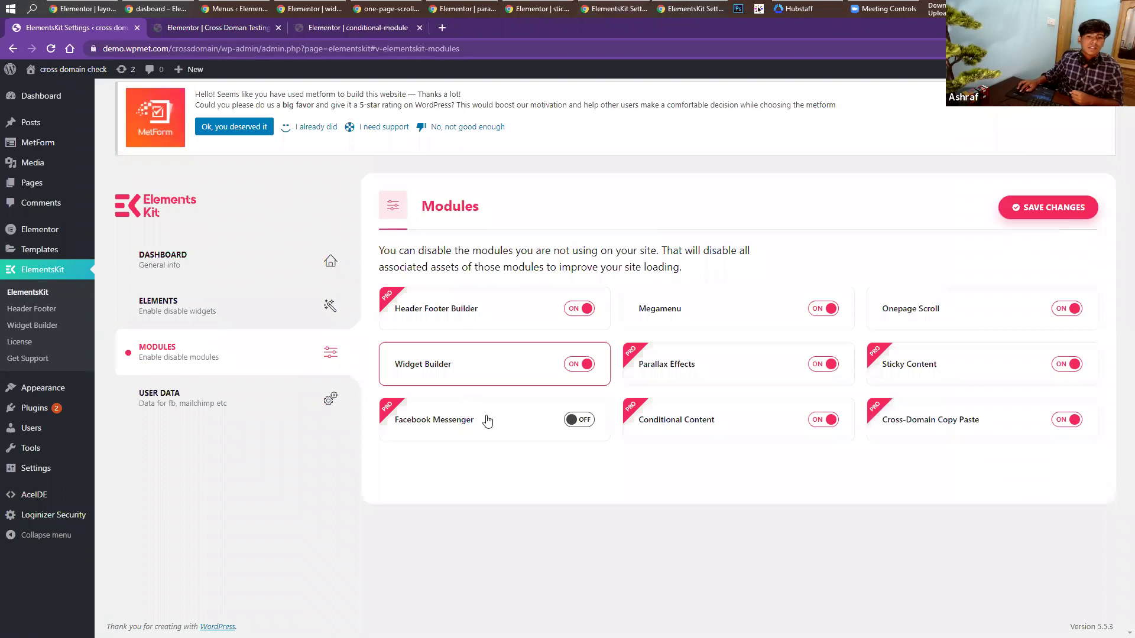
click(578, 420)
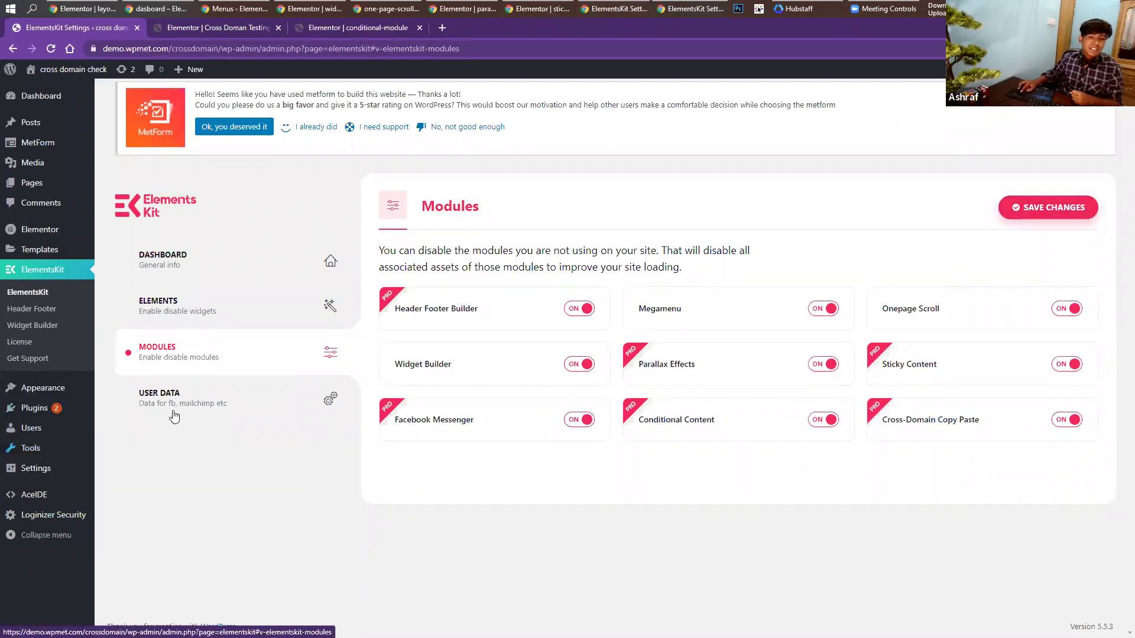
Preview the Cross Doman Testing Quick page from its Elementor editor to view the Messenger chat box.
click(354, 31)
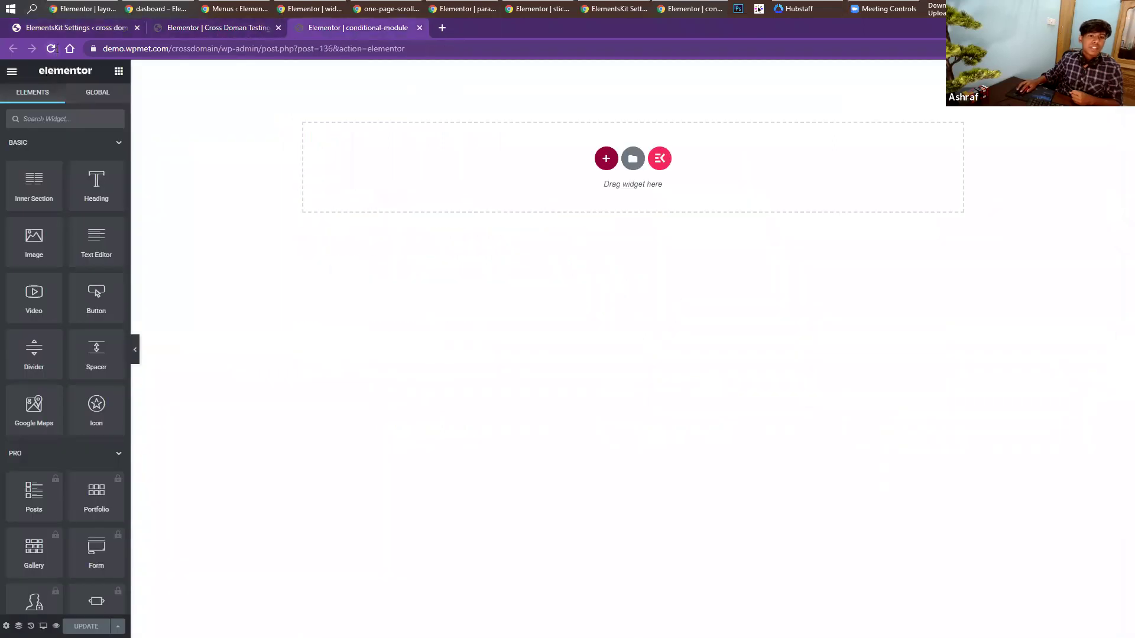
click(217, 28)
click(56, 625)
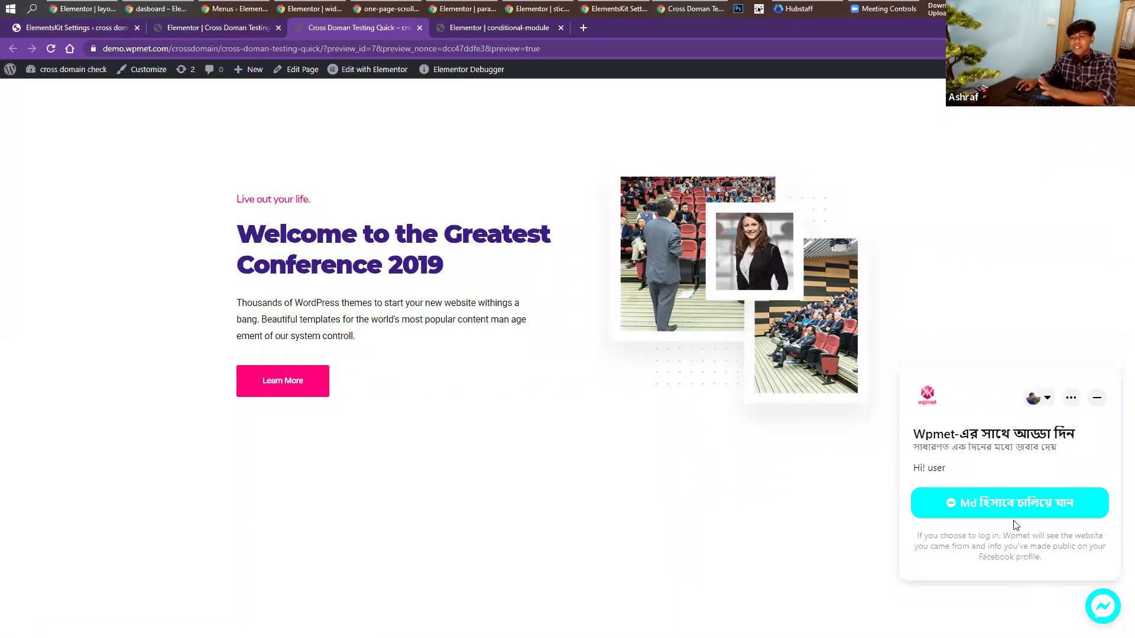
In the cross domain site's User Data, set the Facebook Messenger color to blue (RGB 0, 123, 255) and save the changes.
click(225, 34)
click(83, 33)
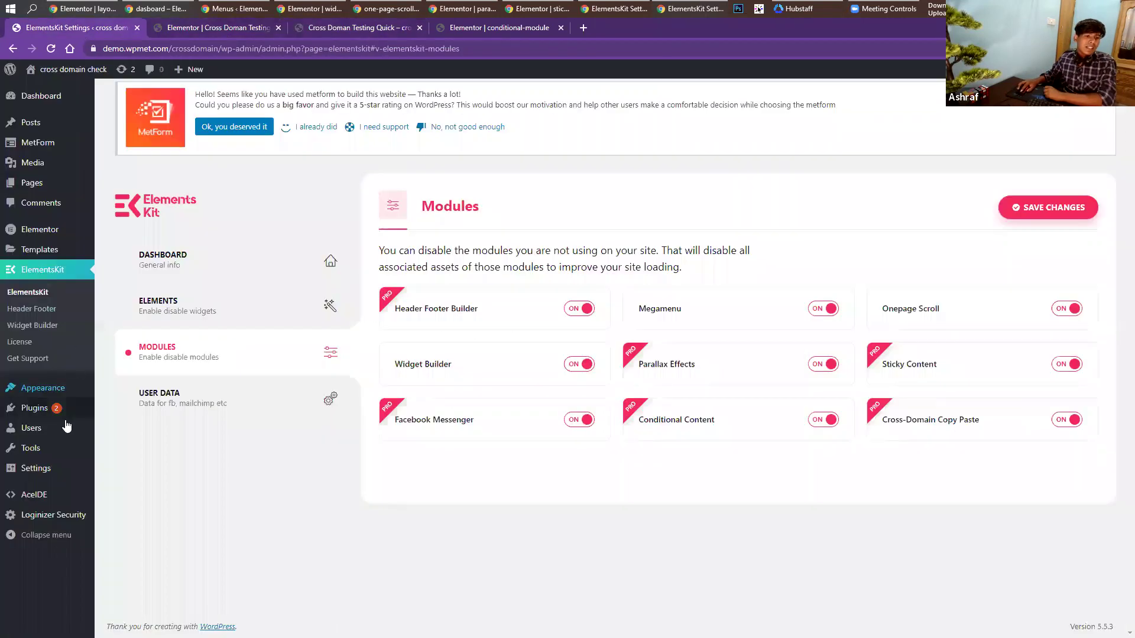
click(240, 401)
scroll(496, 408, down, 4)
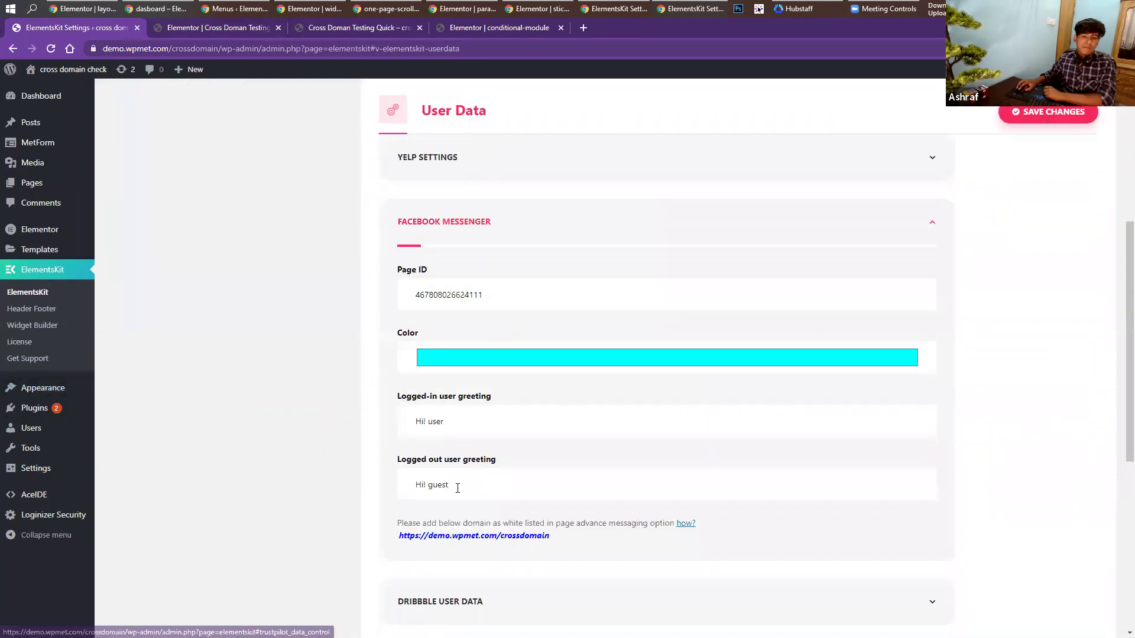
click(456, 363)
mouse_move(469, 472)
mouse_down()
mouse_move(449, 470)
mouse_move(481, 469)
mouse_up()
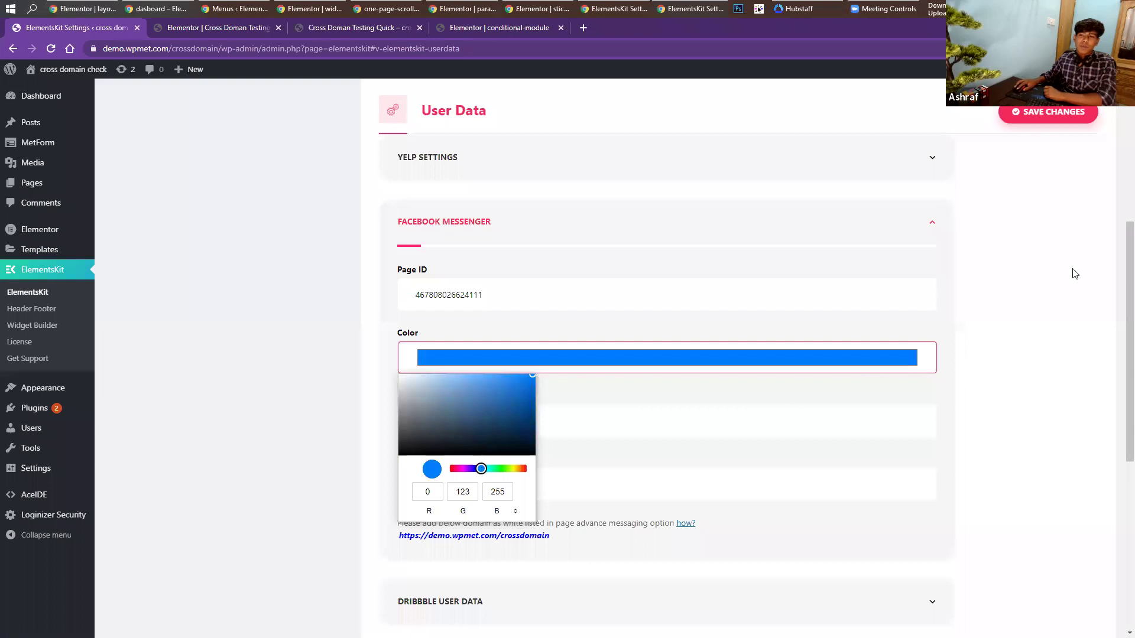
click(1040, 114)
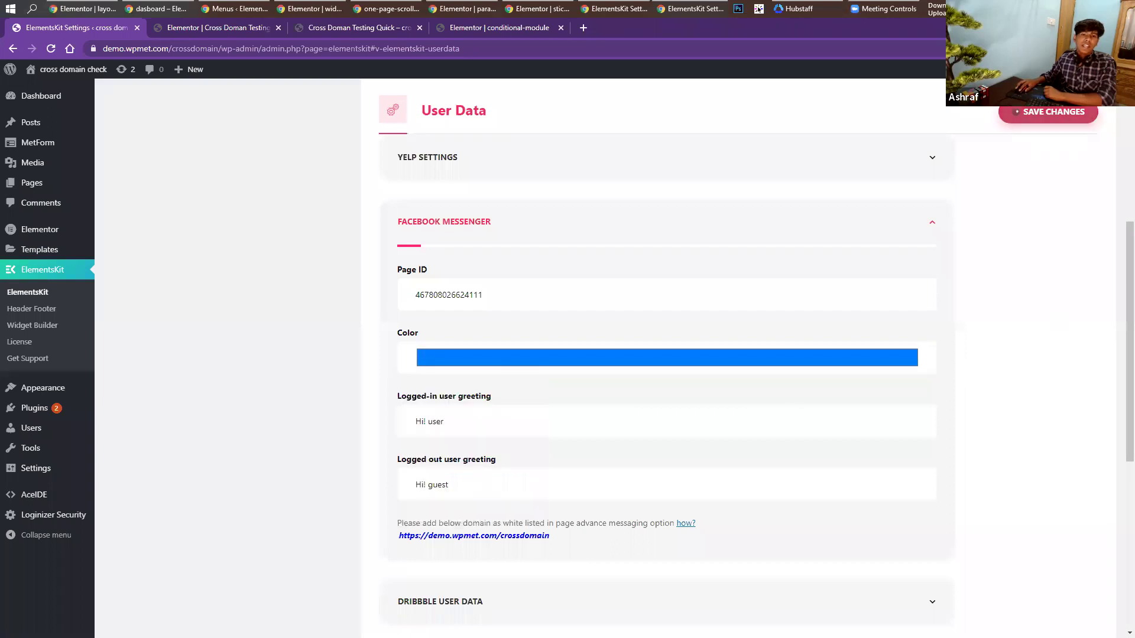
Reload the Cross Doman Testing Quick preview to check the Messenger chat color, and return to the page's Elementor editor.
click(359, 27)
click(52, 48)
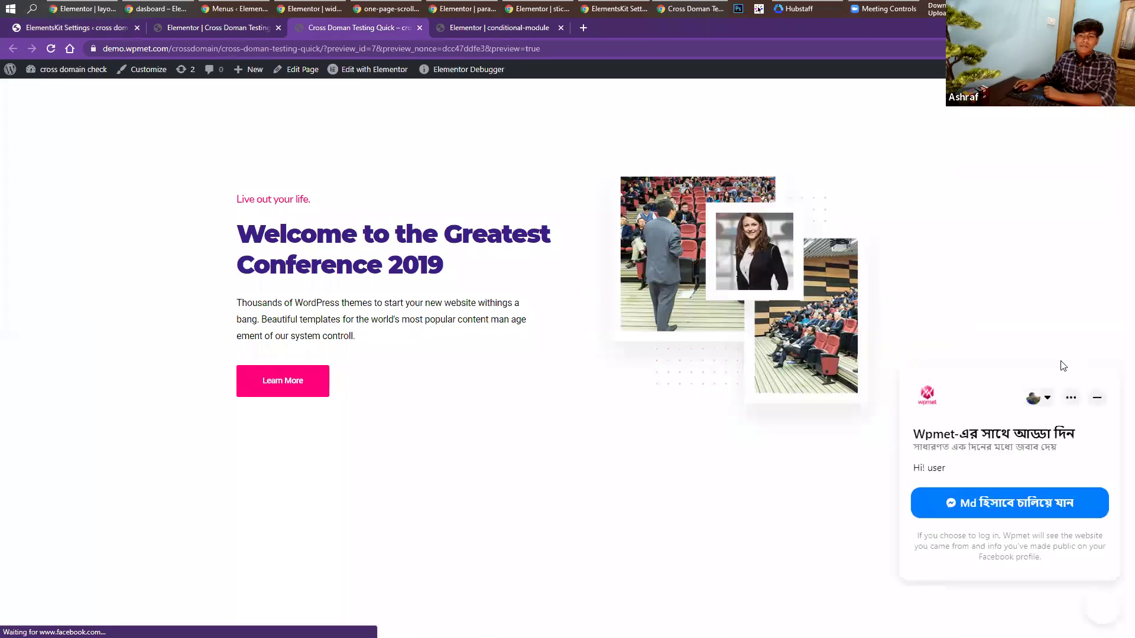
click(187, 28)
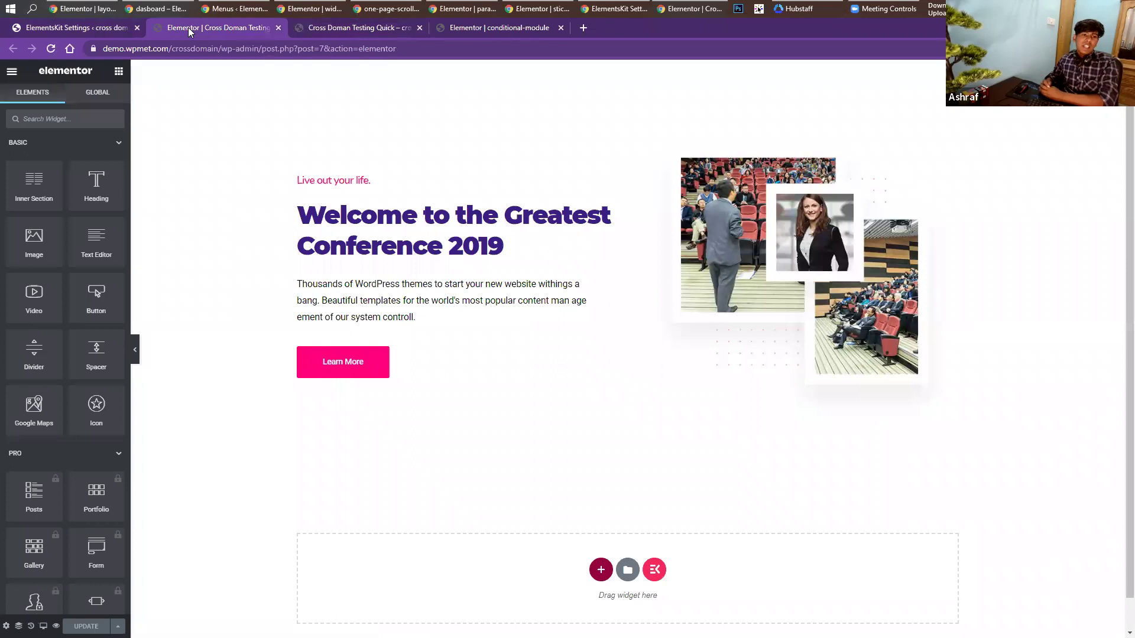
Review the whitelisted domain note in the Facebook Messenger user data and compare it with the previewed page's chat box.
click(88, 29)
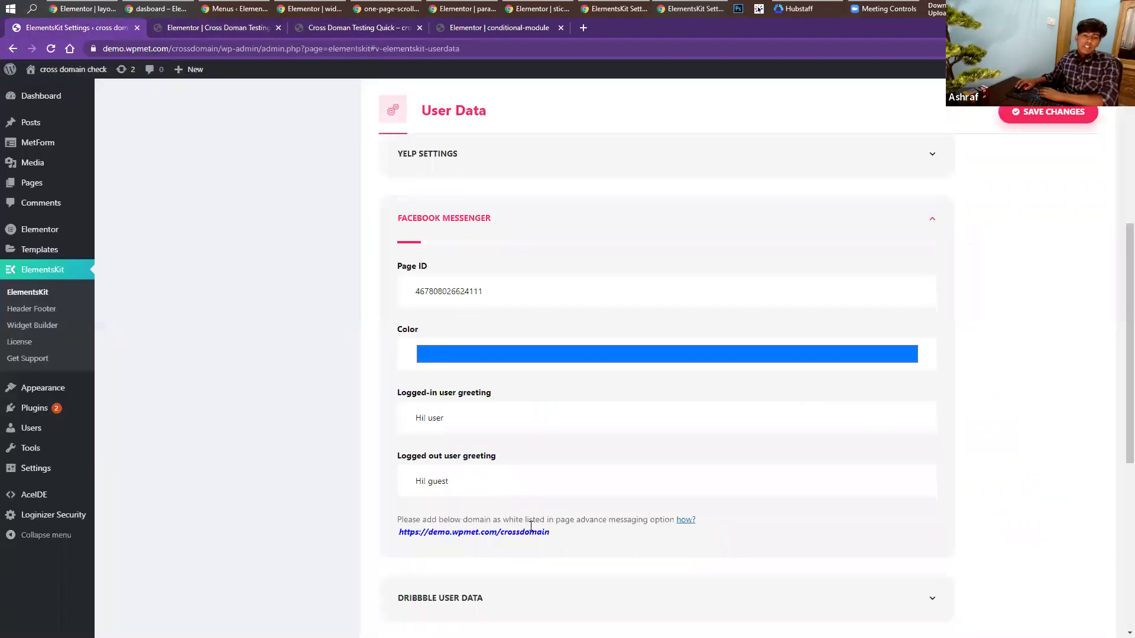
scroll(680, 408, down, 2)
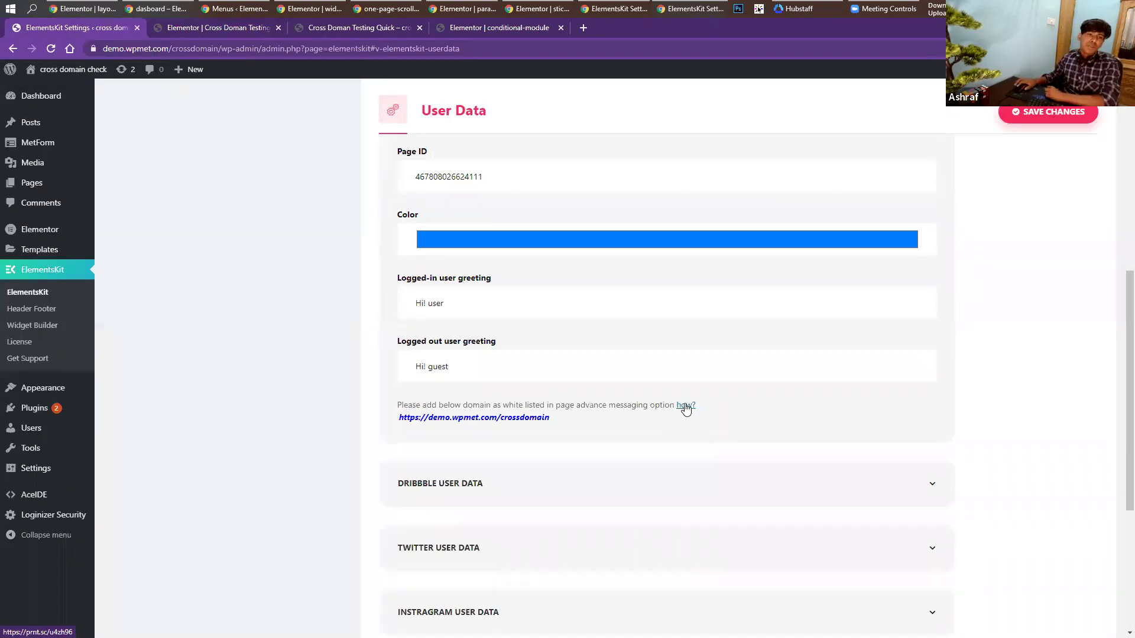
click(387, 24)
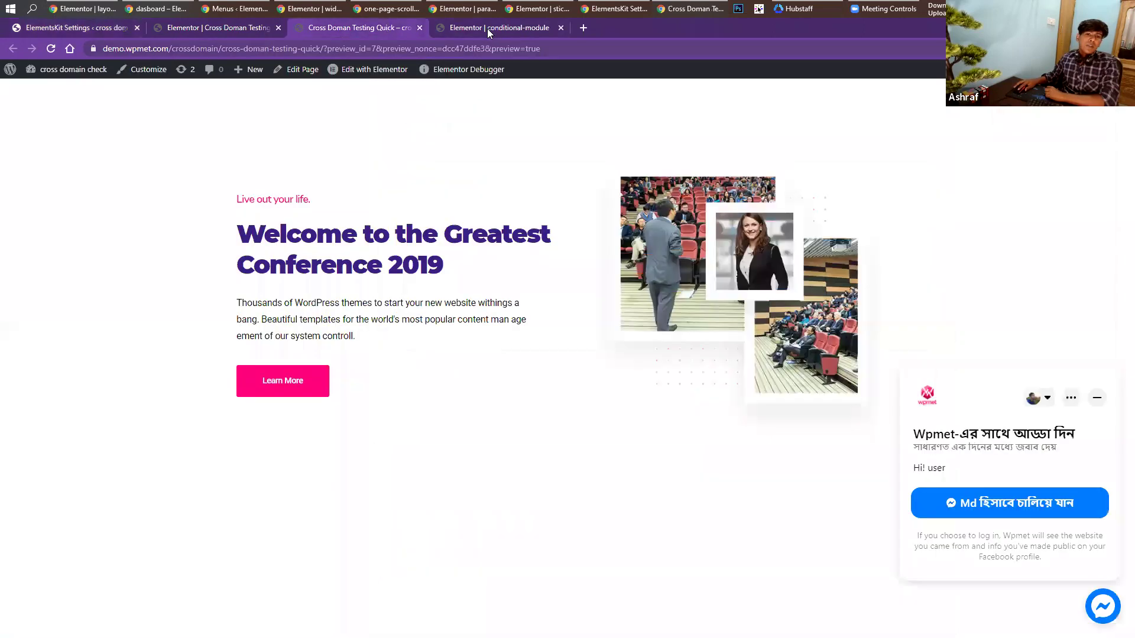
click(106, 26)
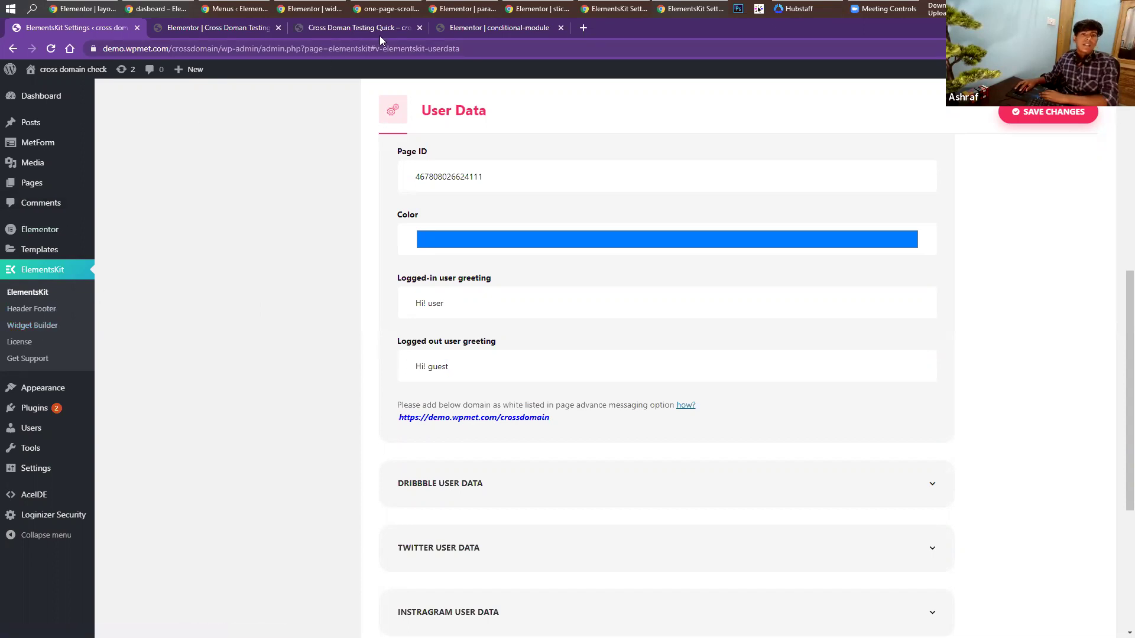
In the Cross Doman Testing Quick editor, open the Advanced settings of the "Welcome to the Greatest Conference 2019" section and widen the panel.
click(461, 34)
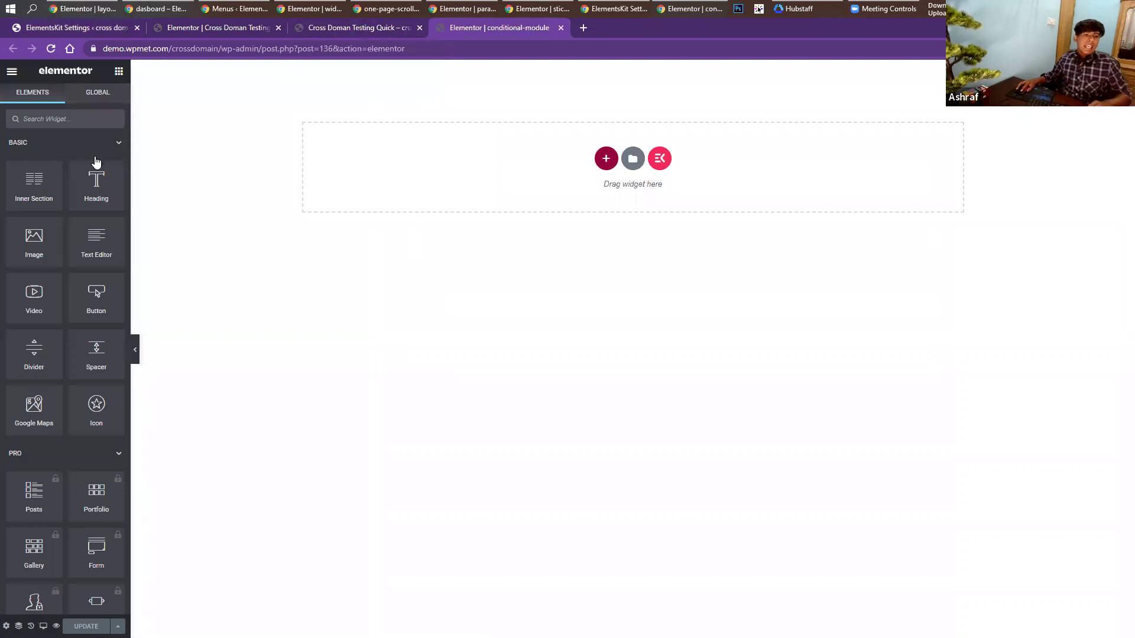
click(357, 30)
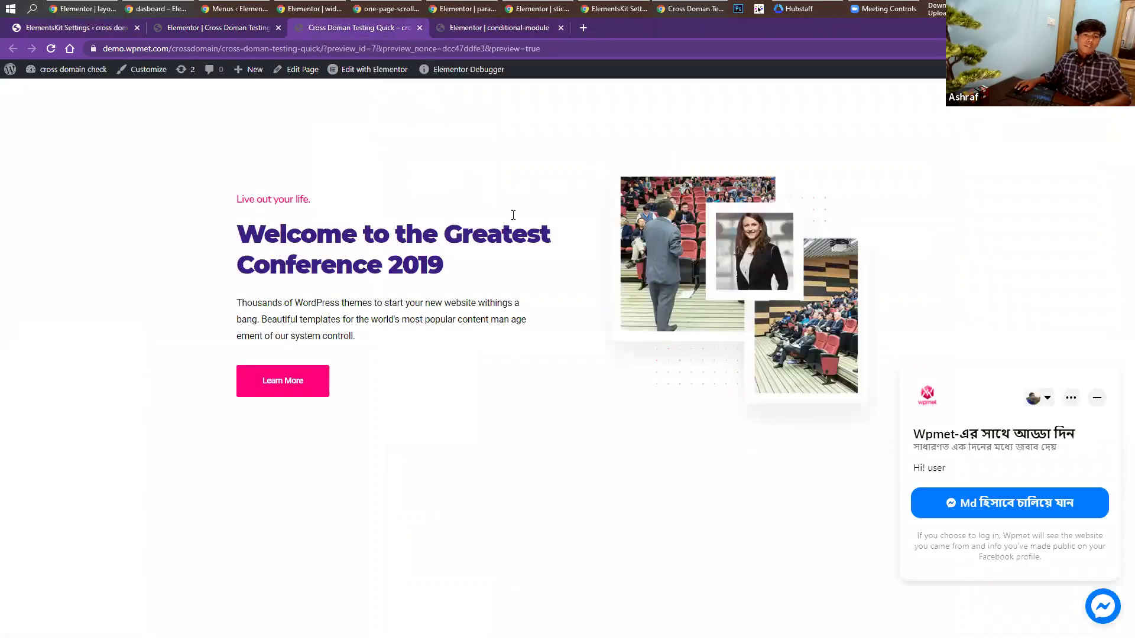
key(ctrl+shift+Tab)
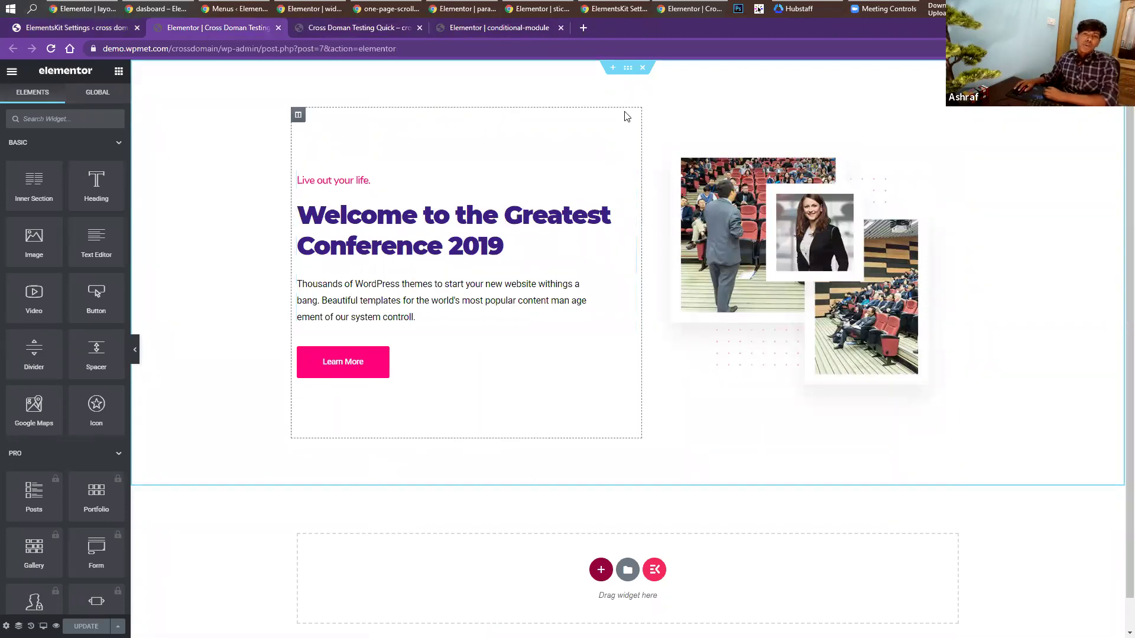
click(628, 70)
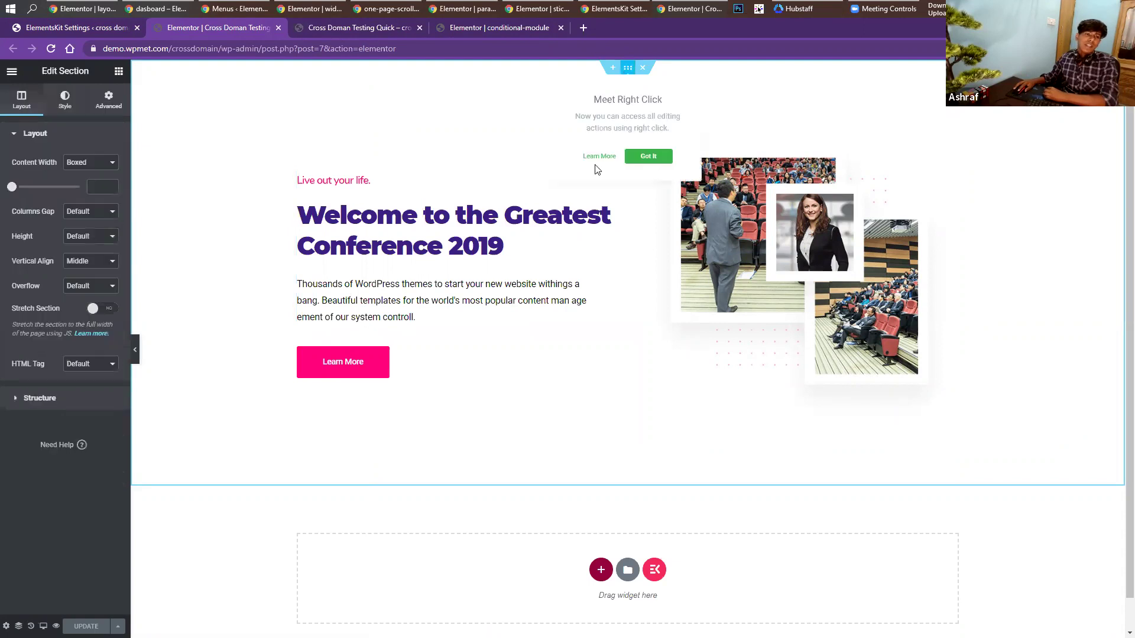
drag(128, 130, 195, 129)
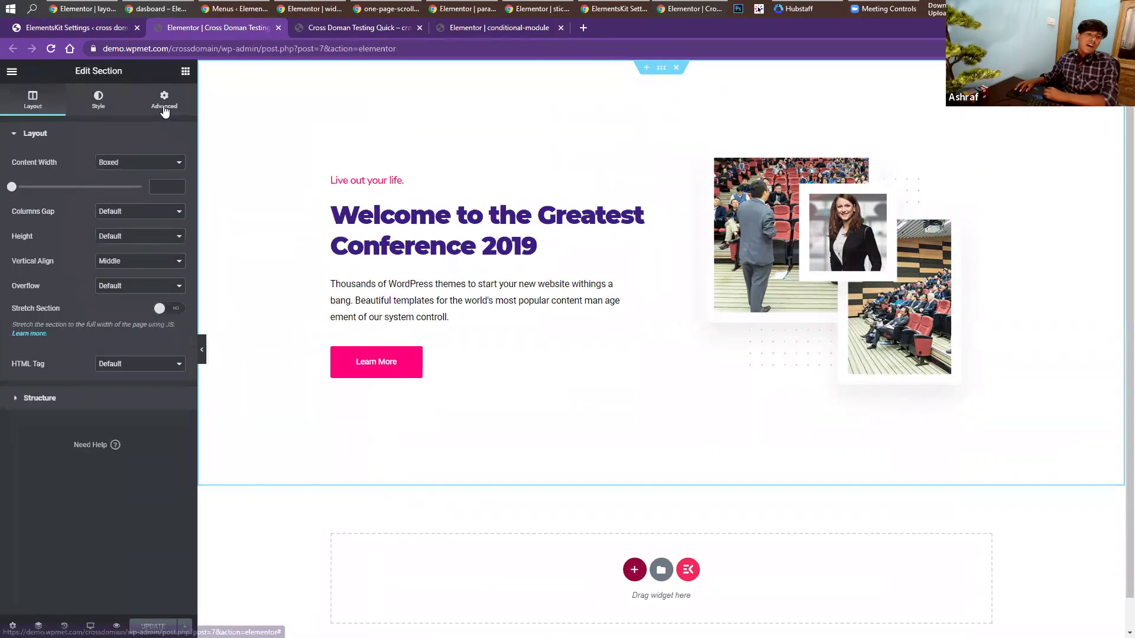
click(164, 100)
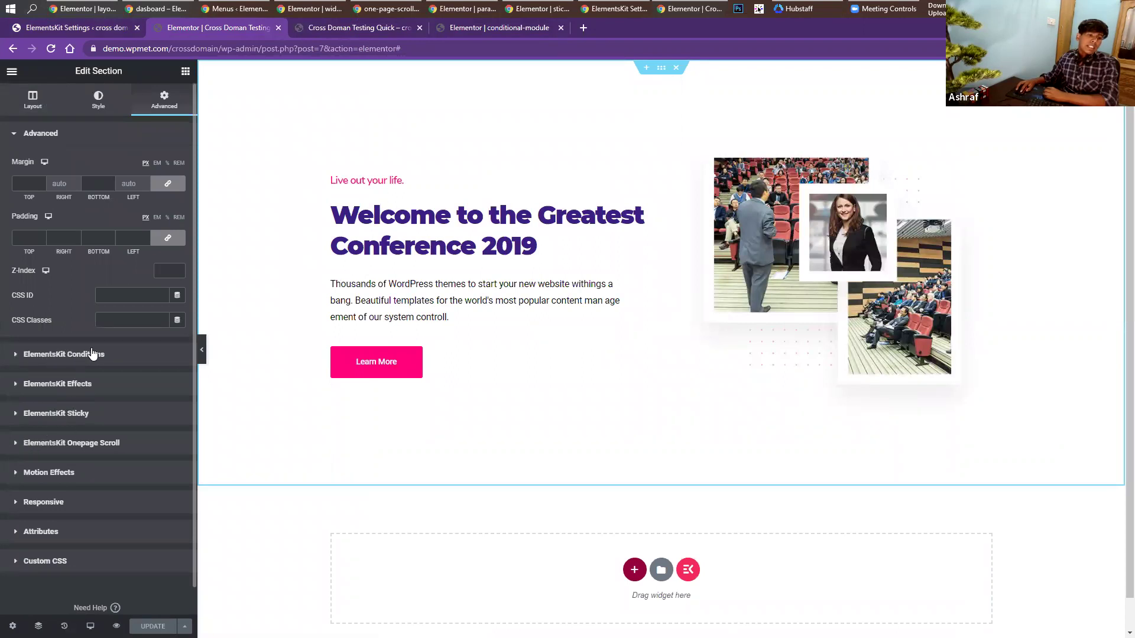
Enable the ElementsKit condition for the conference section, showing its Display on and Conditions options.
click(65, 355)
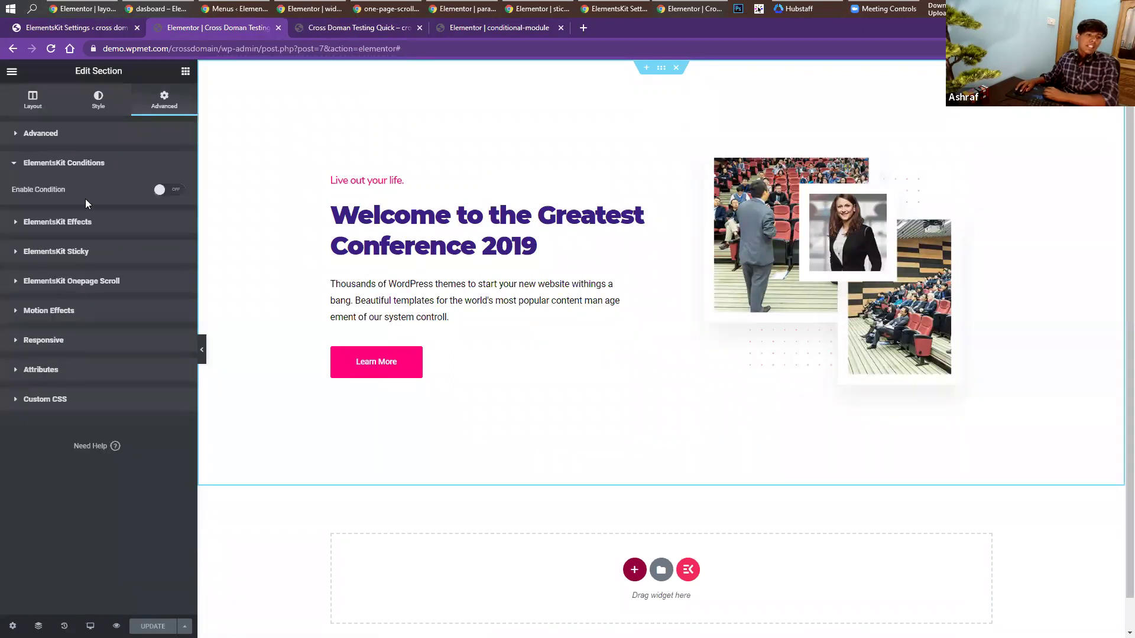
click(168, 193)
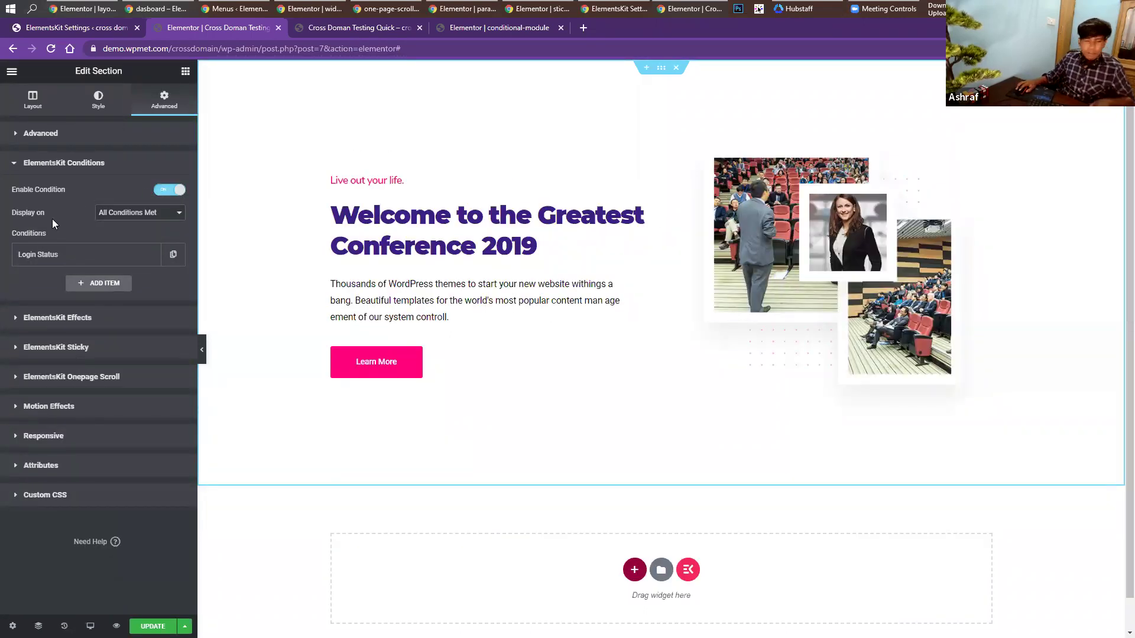
key(ctrl+plus)
key(ctrl+plus)
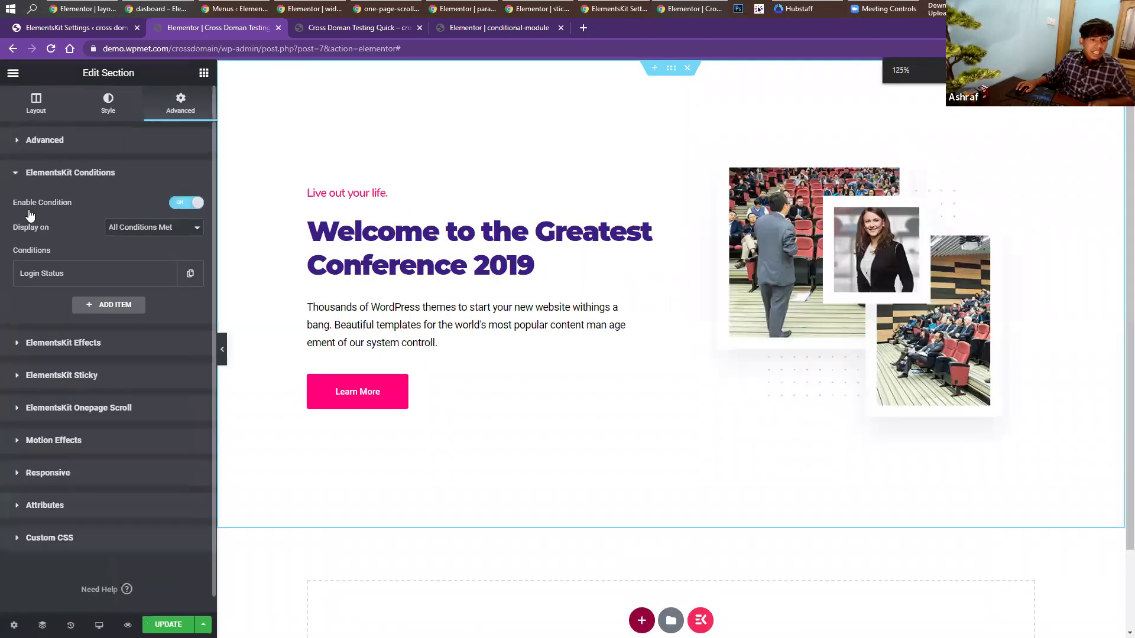
key(ctrl+plus)
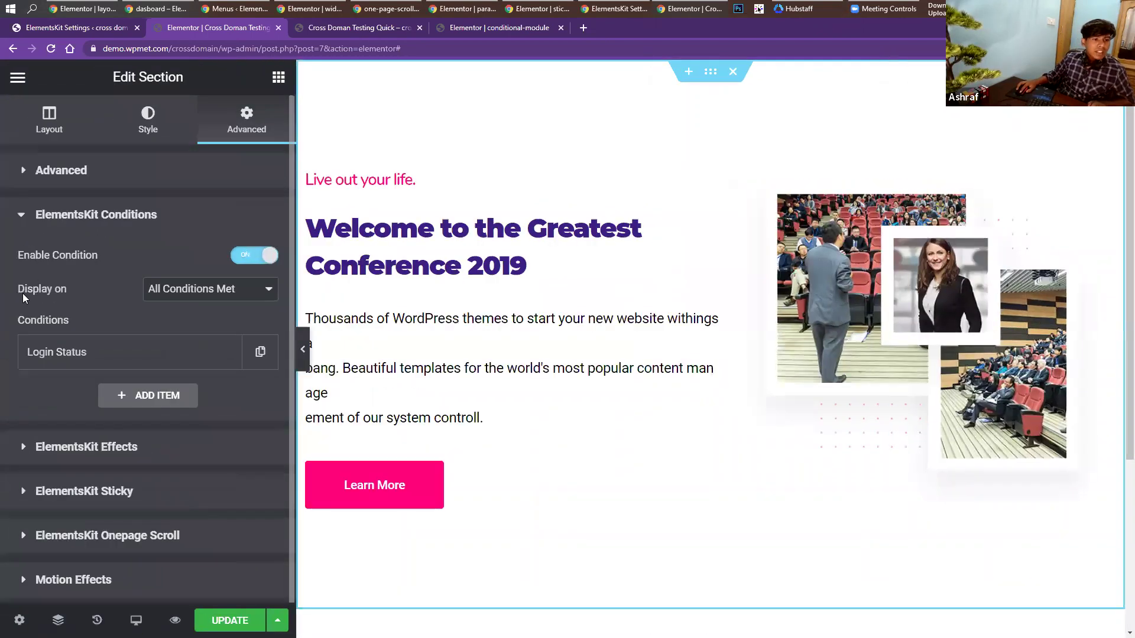
Review the Display on choices for the conference section and the type and comparison options of its Login Status condition.
click(171, 292)
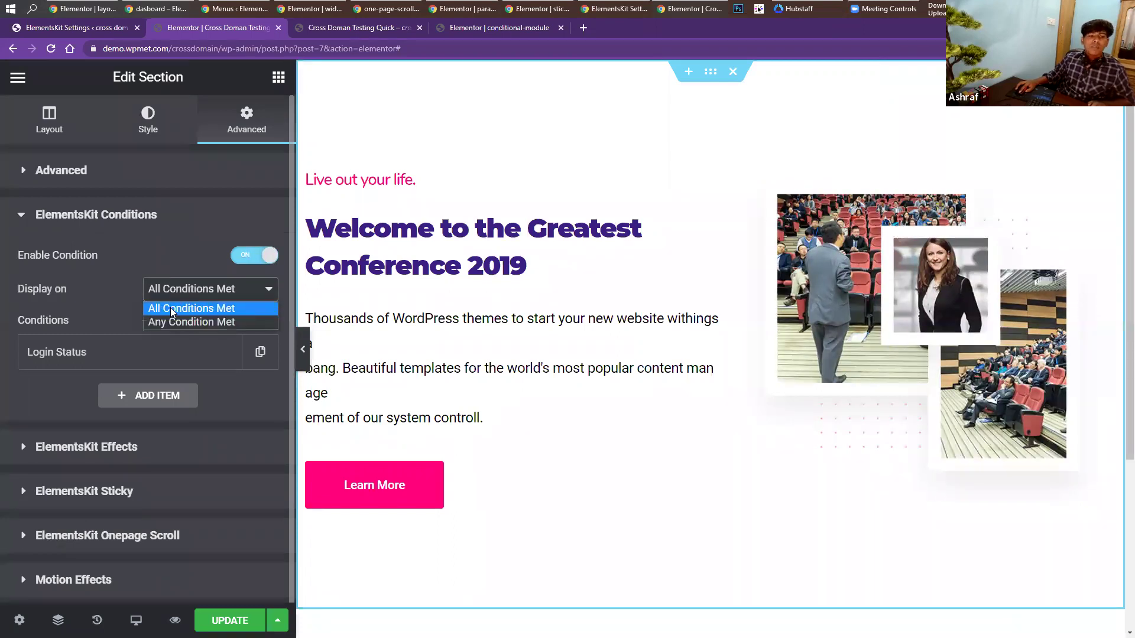
click(119, 289)
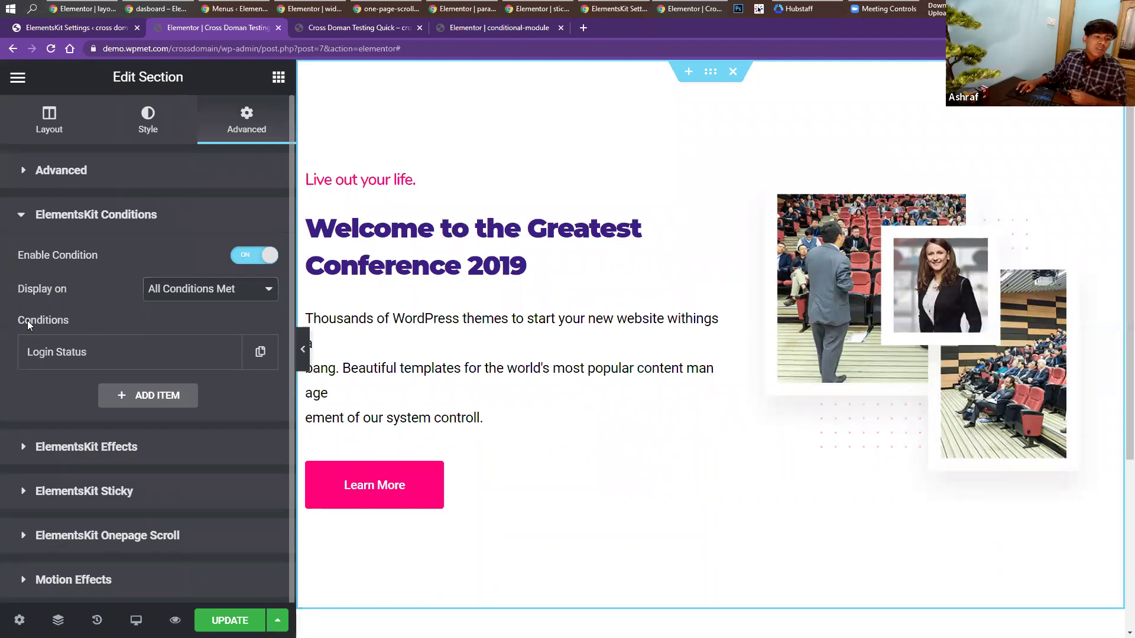
click(94, 350)
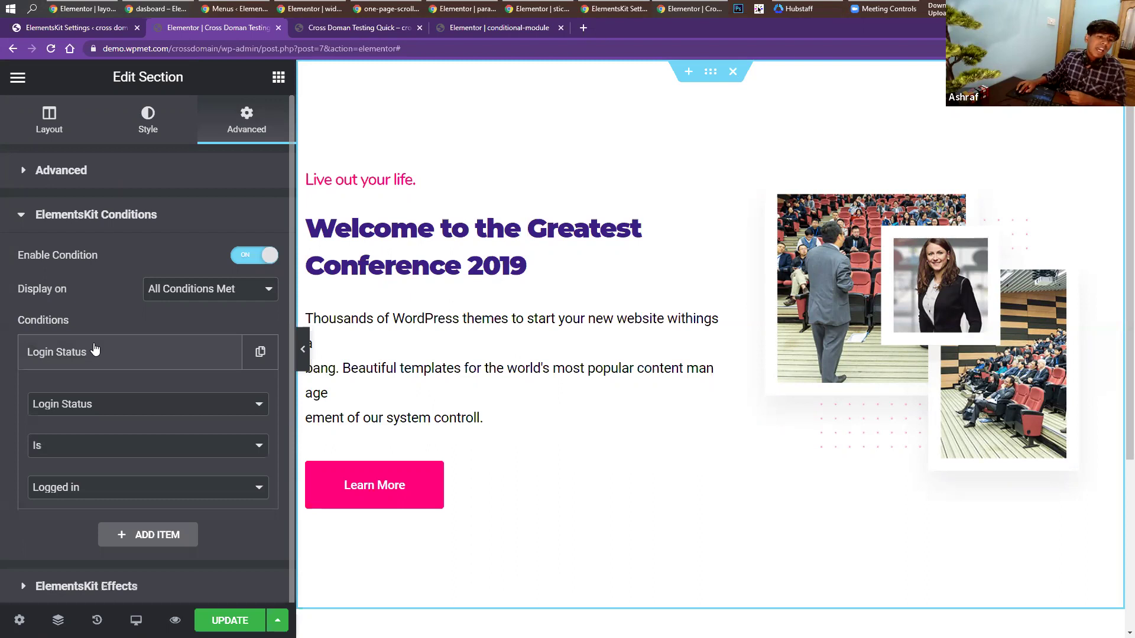
click(91, 404)
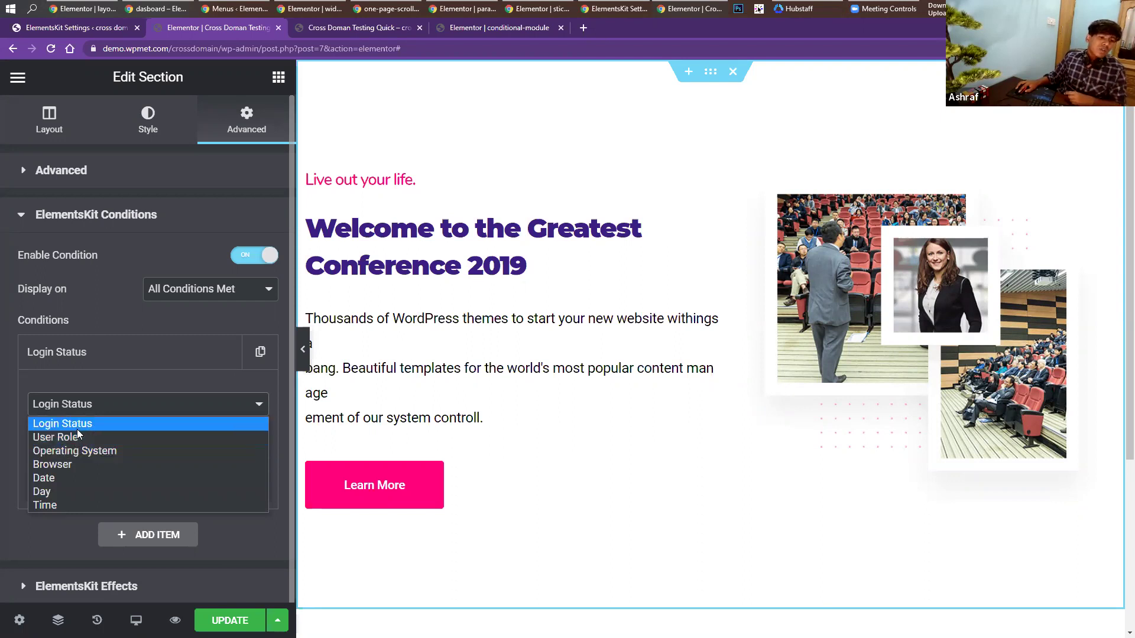
click(101, 429)
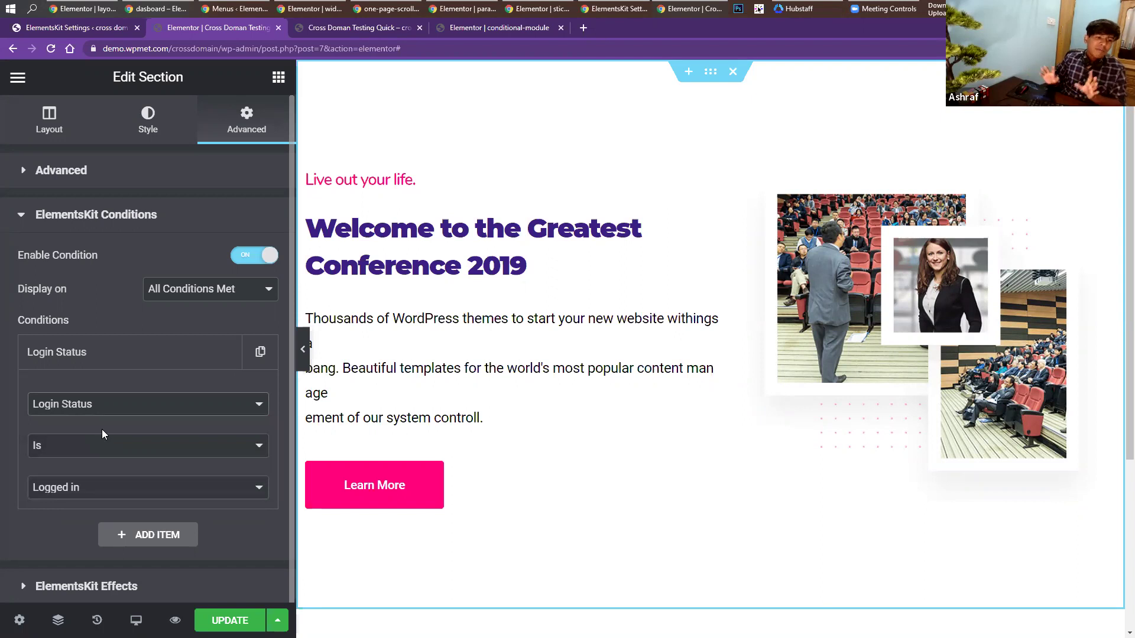
click(47, 450)
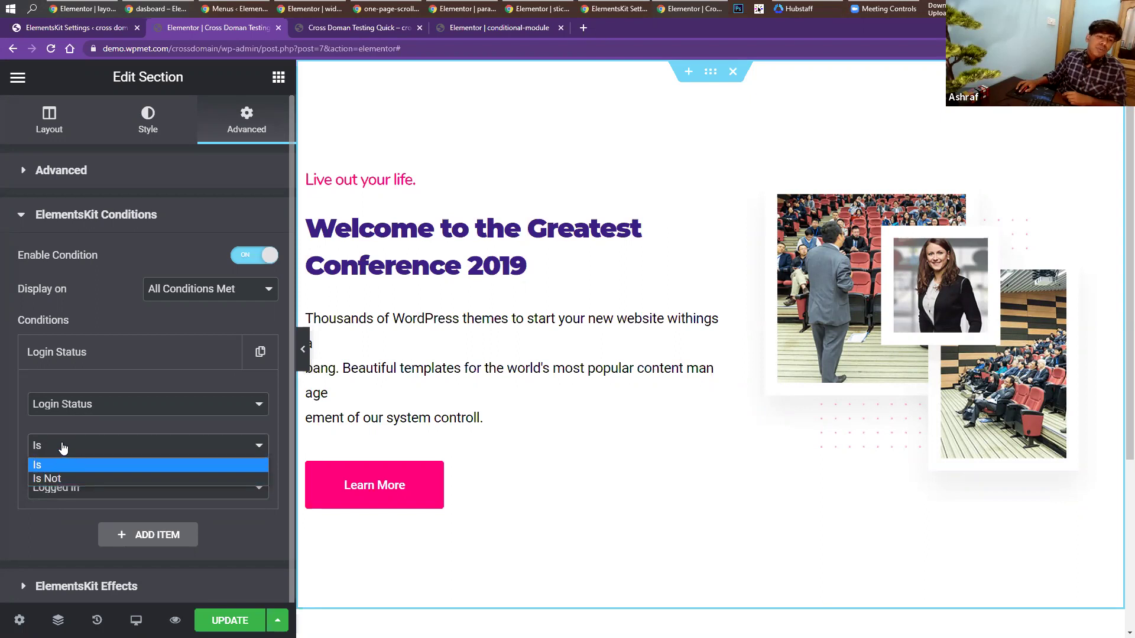
click(63, 447)
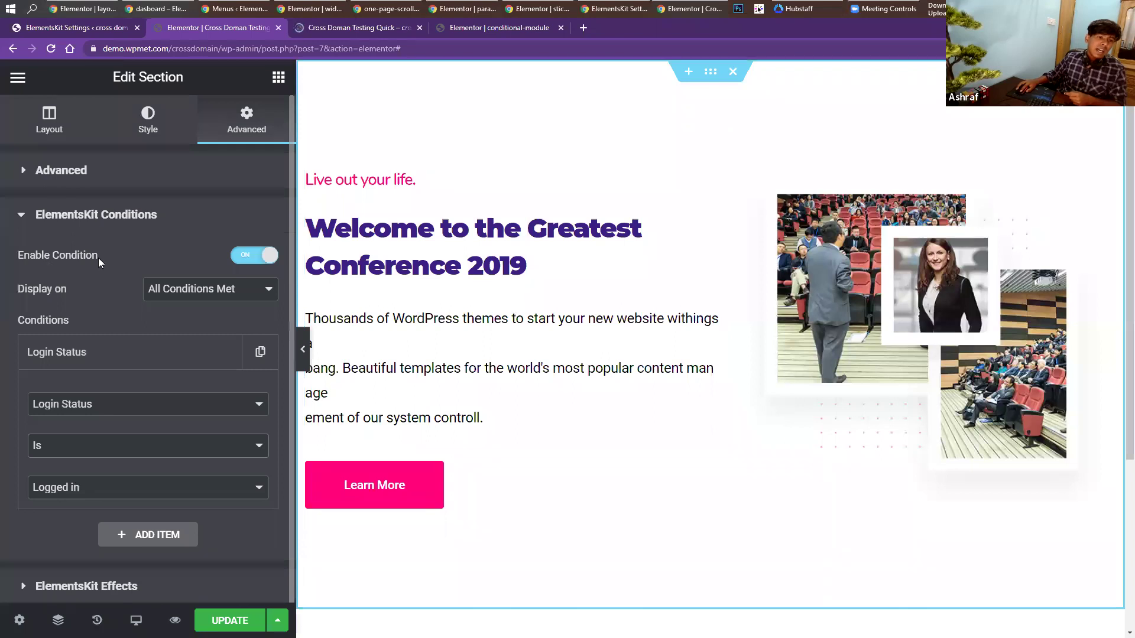
Set the conference section's ElementsKit condition to display on Any Condition Met.
click(193, 294)
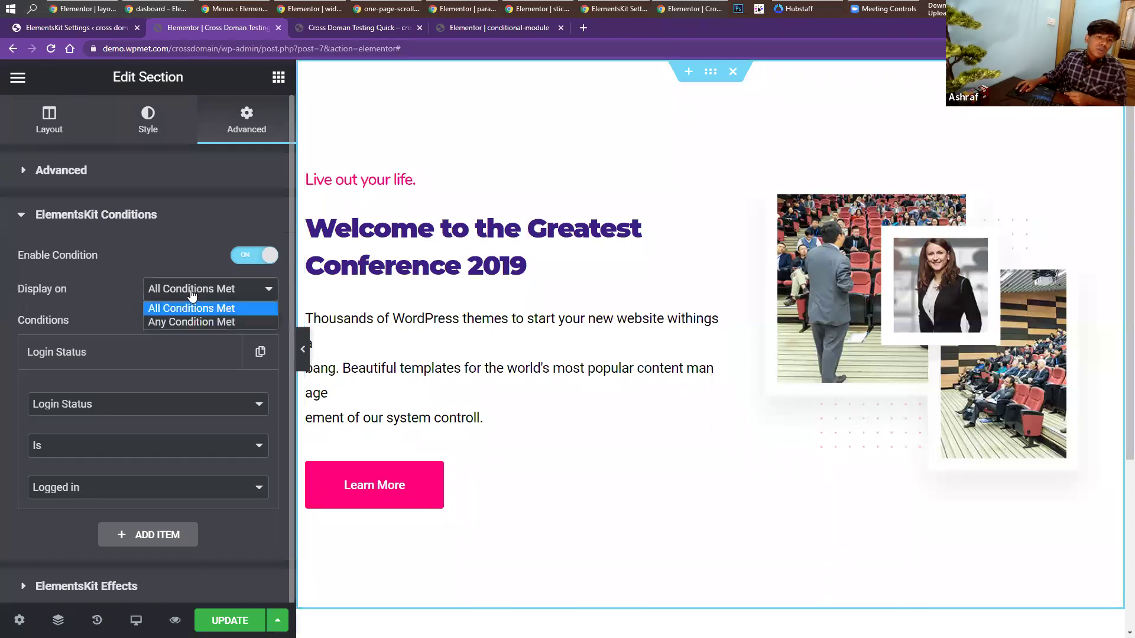
click(174, 321)
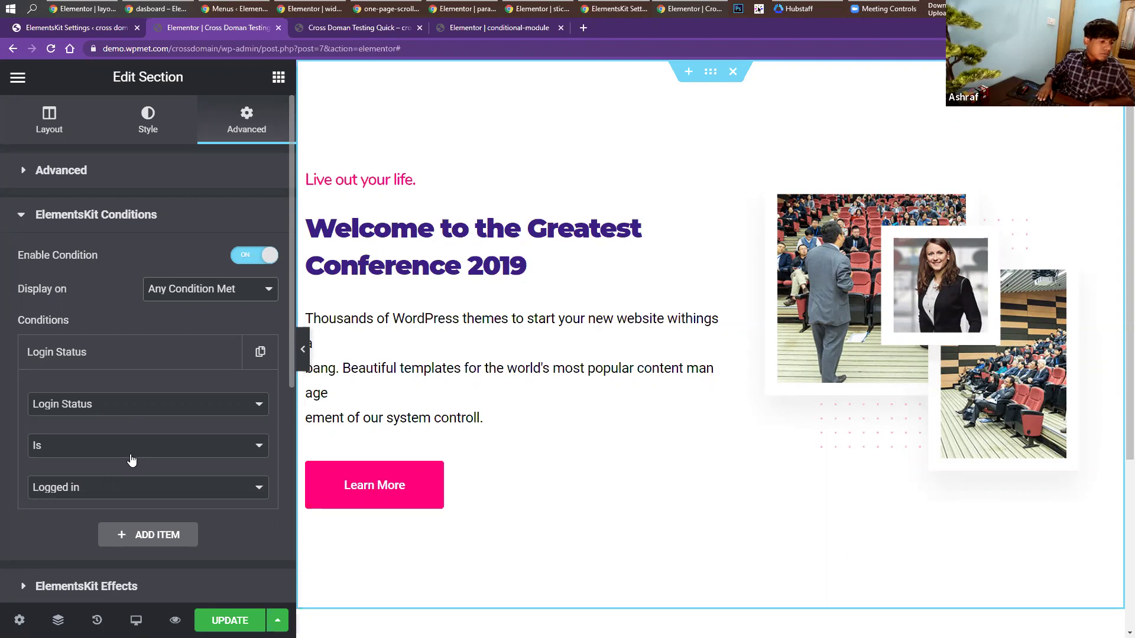
key(ctrl+minus)
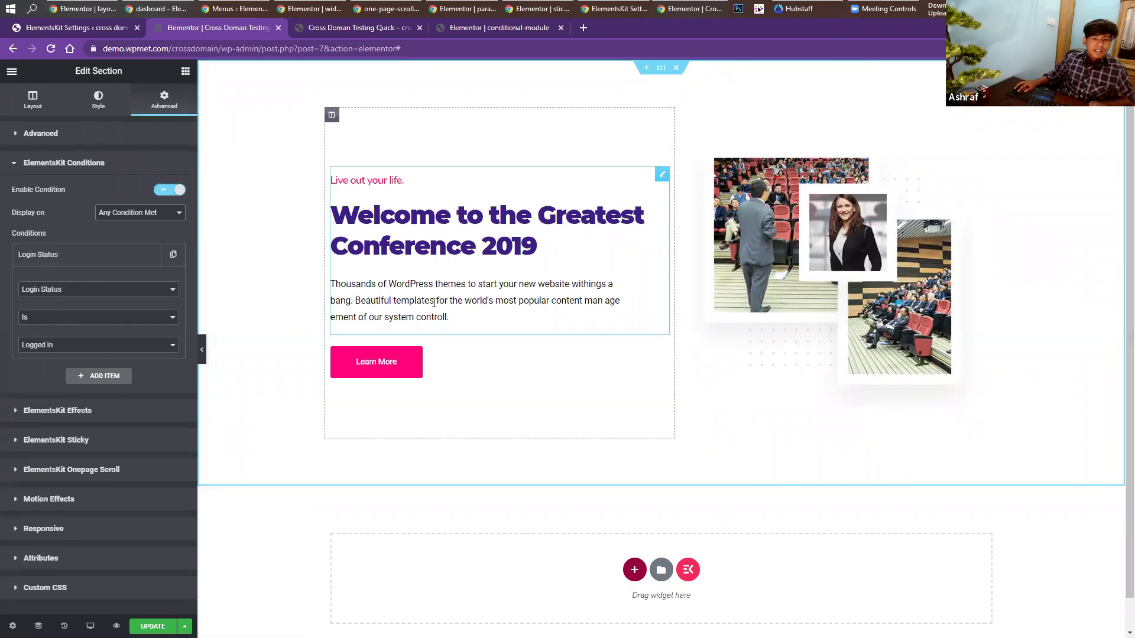
Switch the conference section's ElementsKit condition off and back on.
click(174, 192)
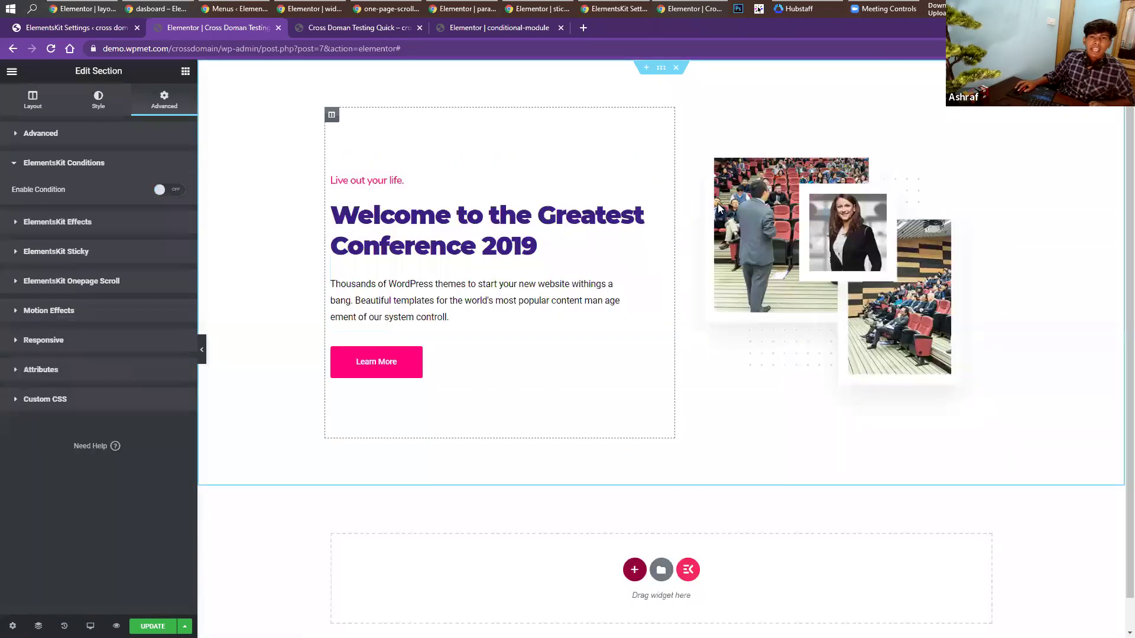
click(657, 68)
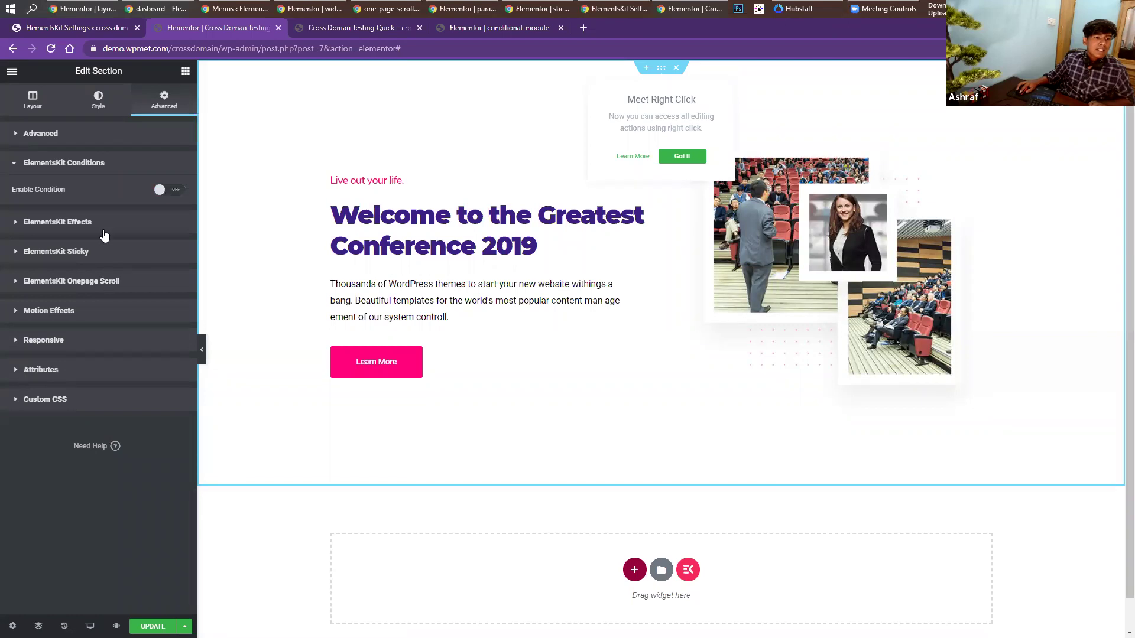
click(164, 191)
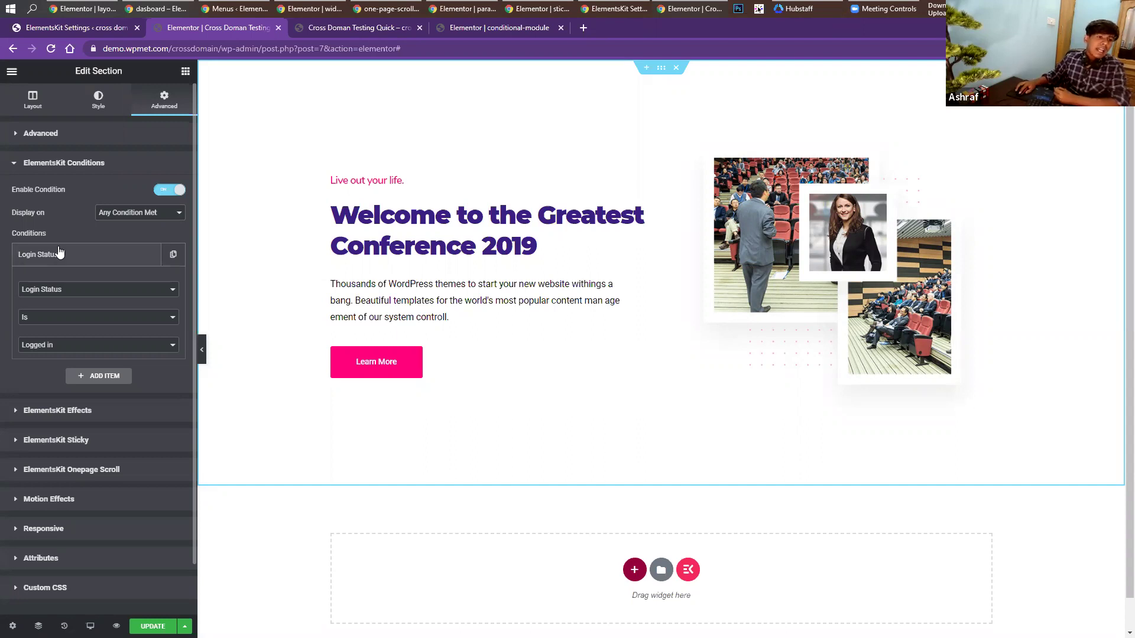
Keep Login Status as the type of the section's condition, with Is and Logged in, and update the page.
click(43, 254)
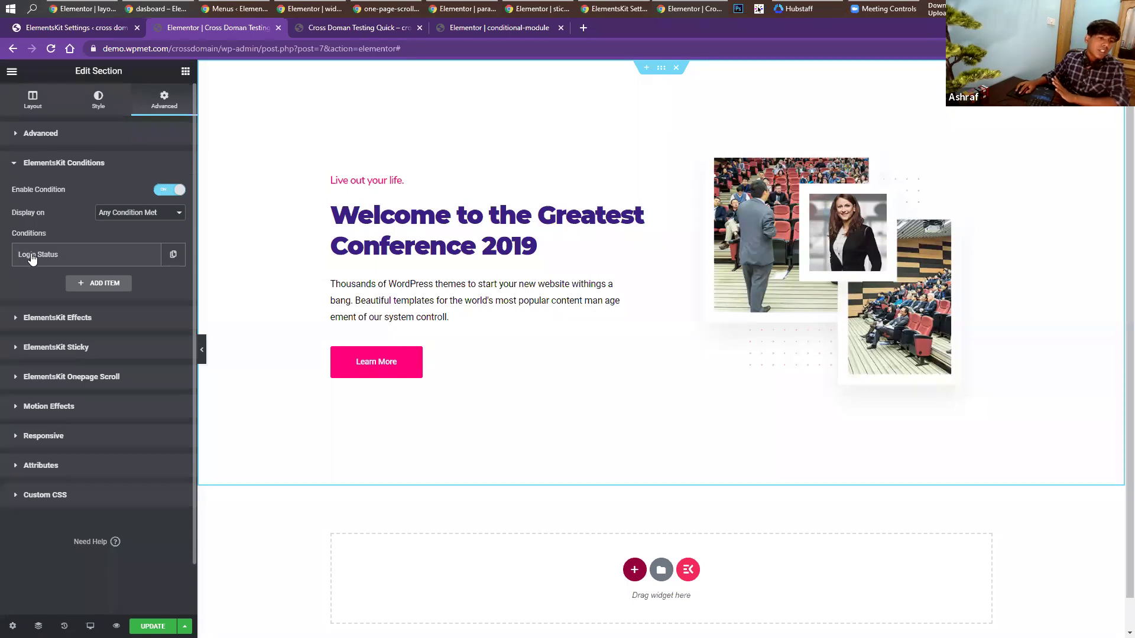
click(32, 255)
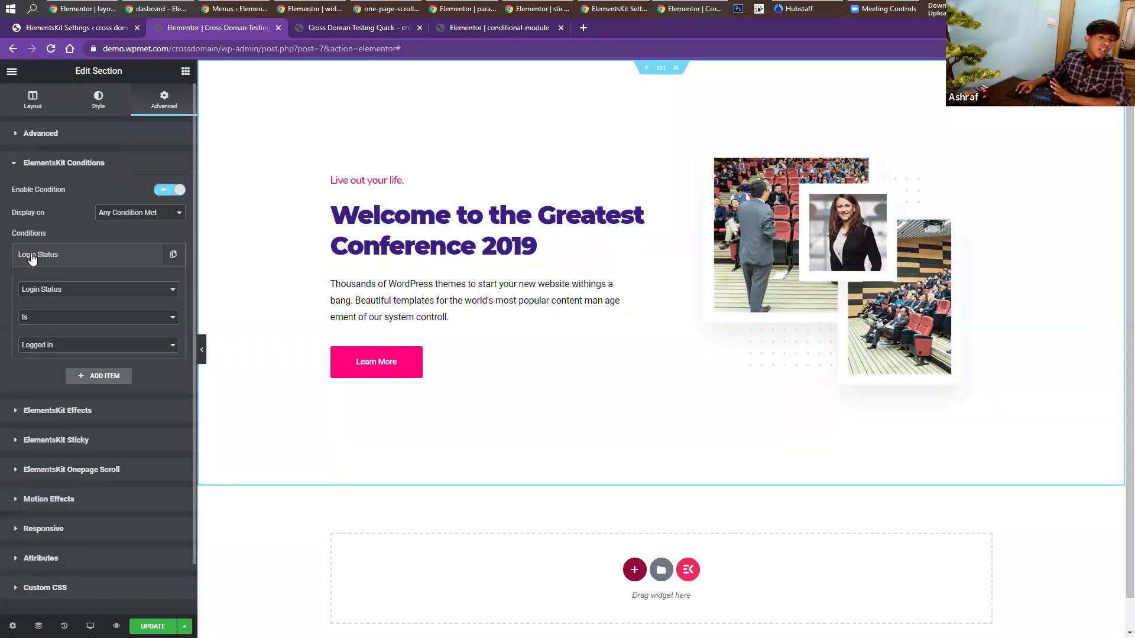
click(39, 289)
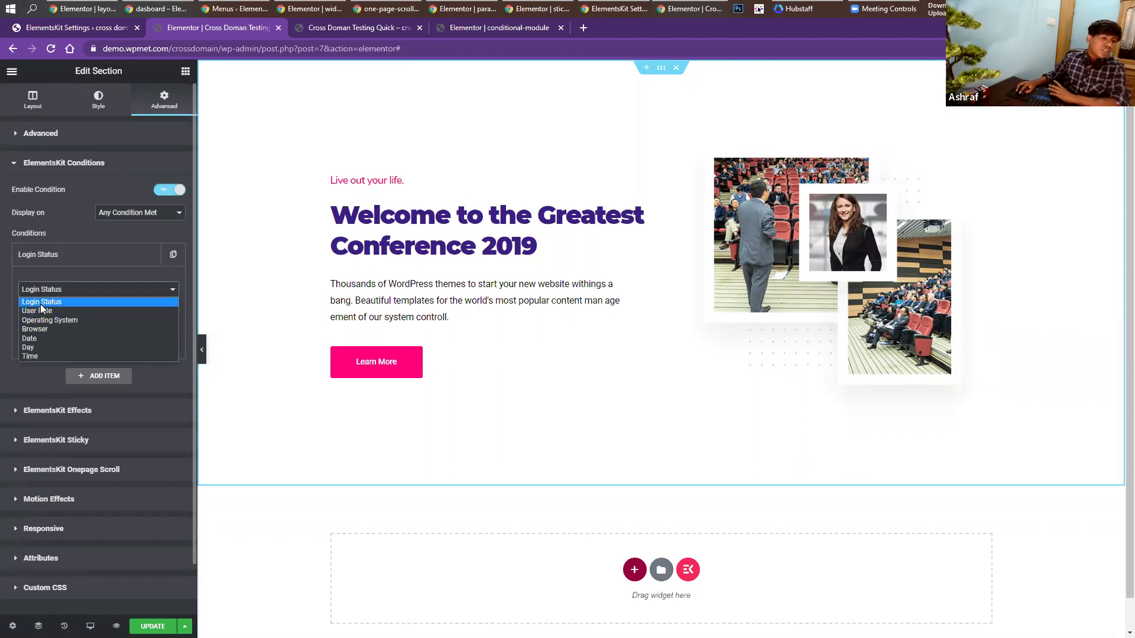
click(40, 302)
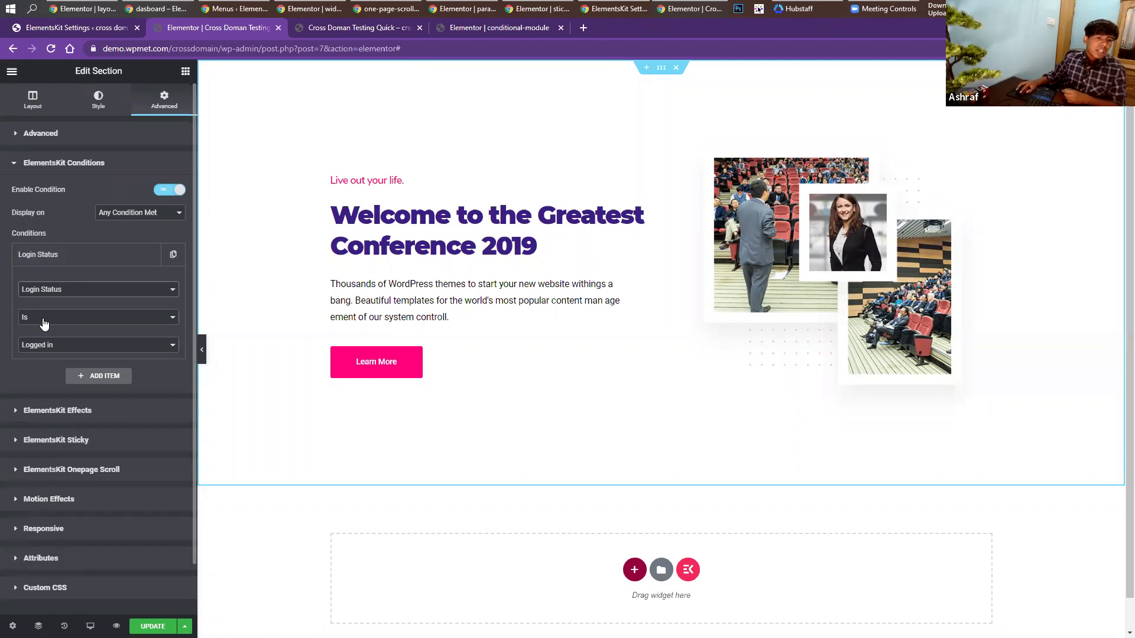
click(153, 626)
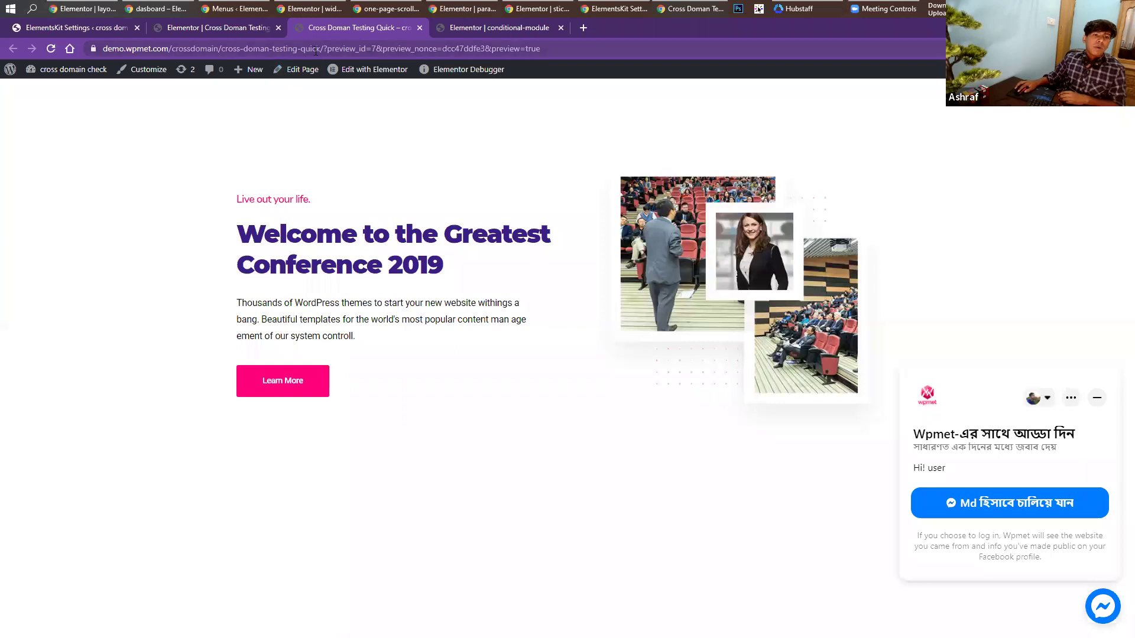
Copy the previewed page's address without its preview parameters and load it in an incognito window to view it as a guest.
drag(320, 48, 44, 53)
key(ctrl+c)
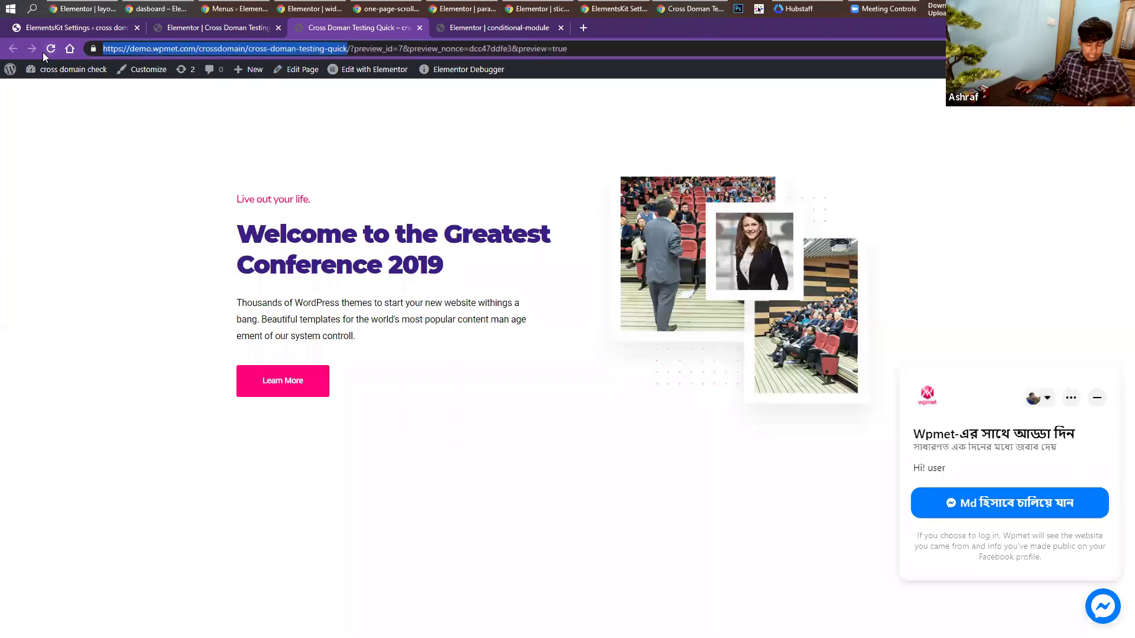
key(alt+f)
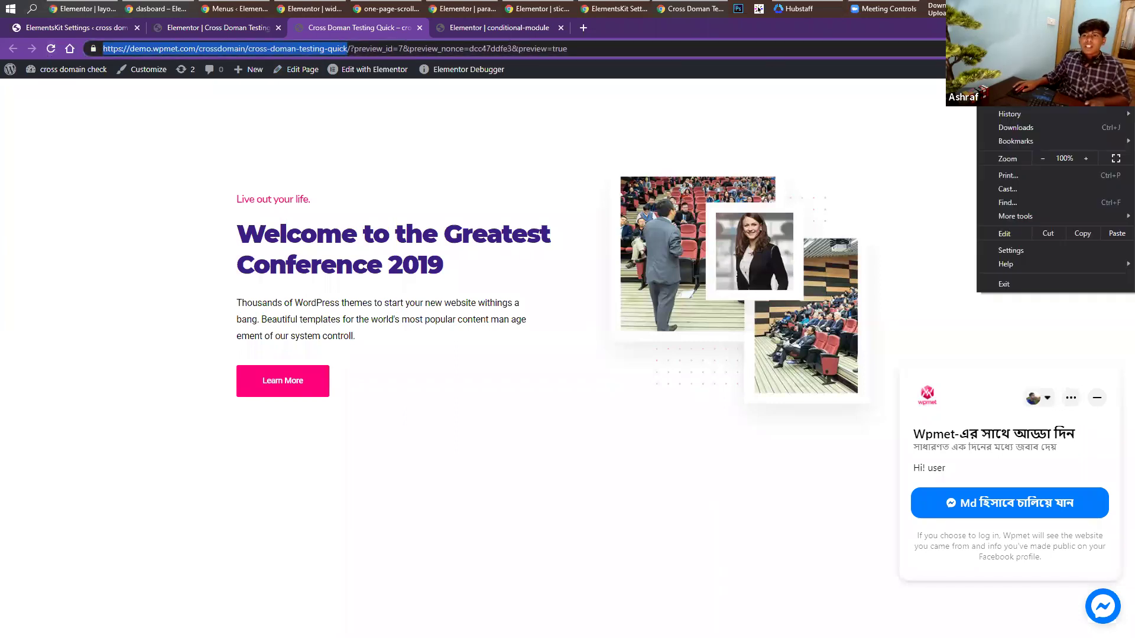
key(ctrl+shift+n)
key(ctrl+v)
key(Return)
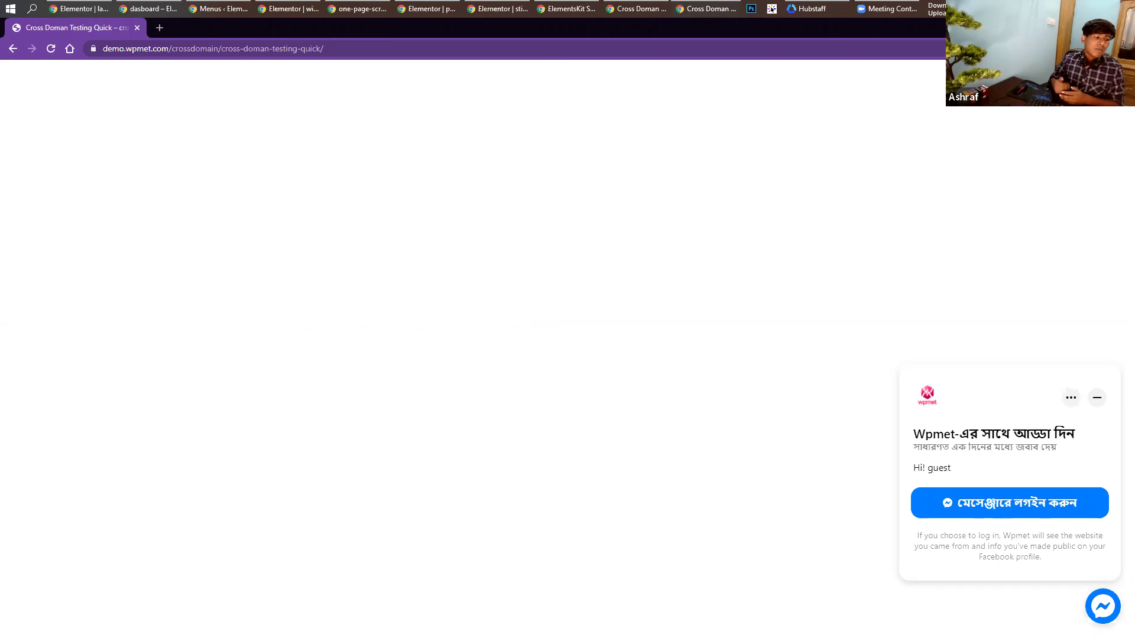
Return to the page's Elementor editor and add a second condition of type Operating System to the conference section.
click(640, 10)
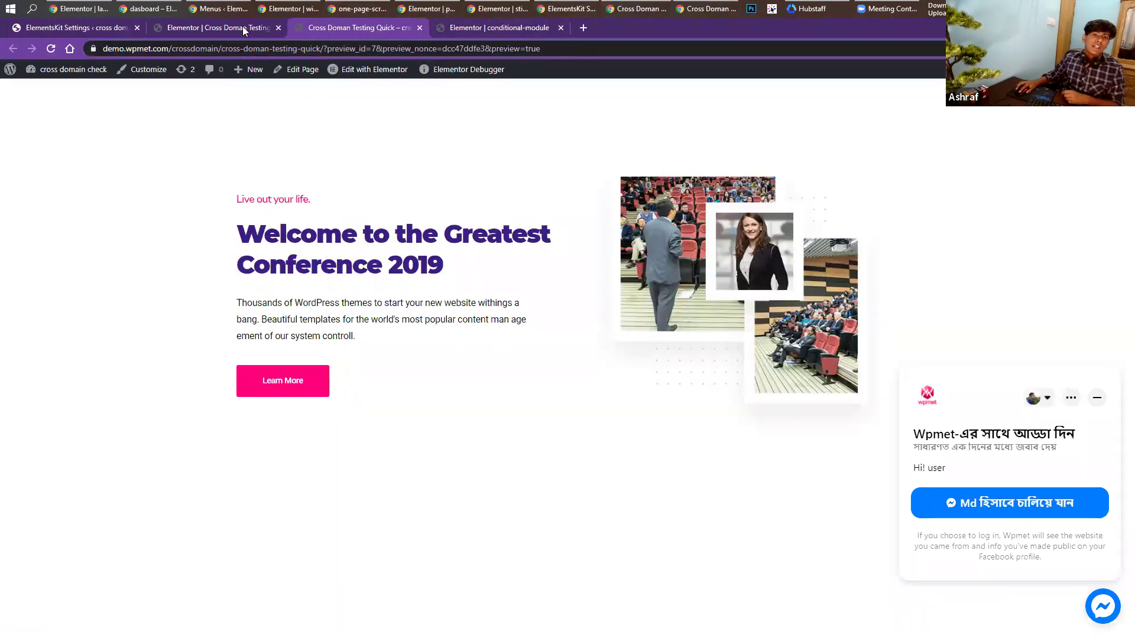
click(219, 28)
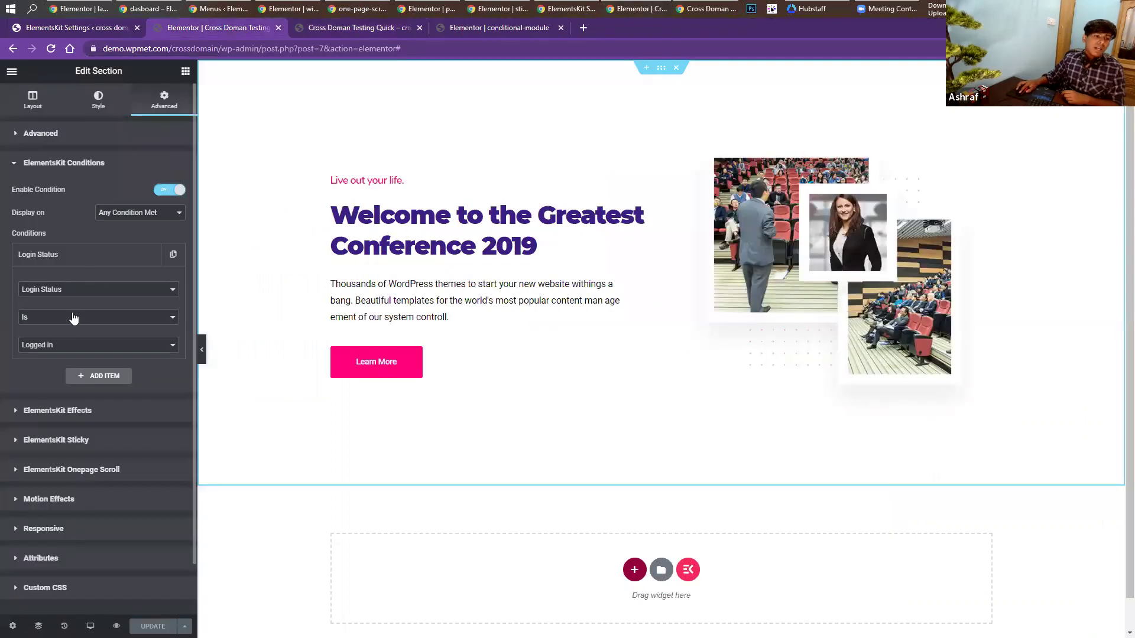
click(81, 255)
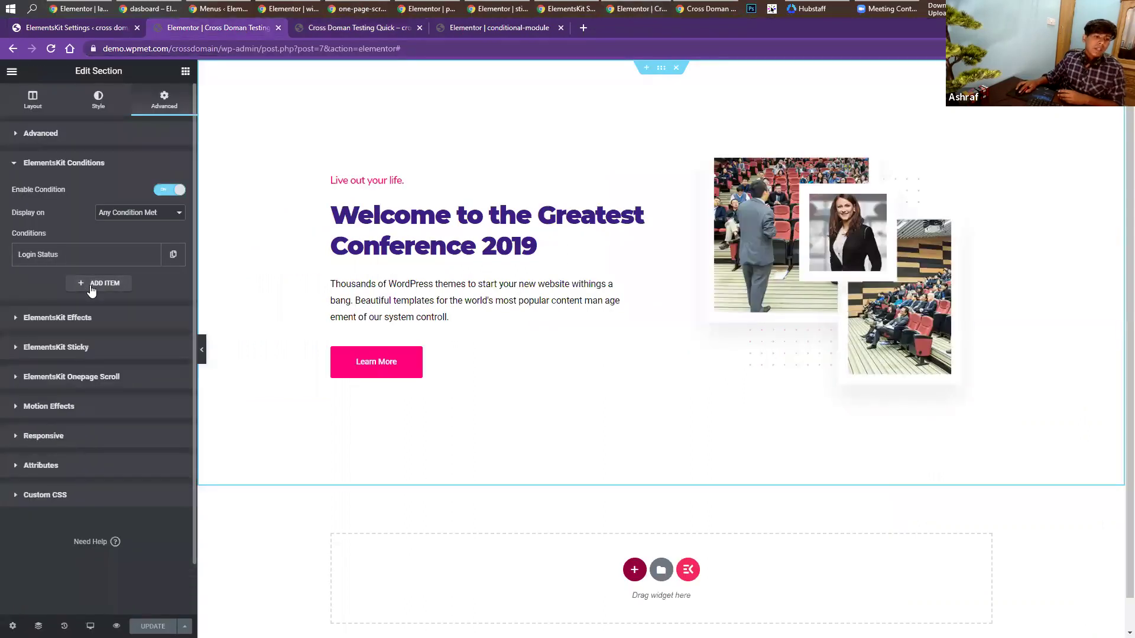
click(88, 285)
click(63, 322)
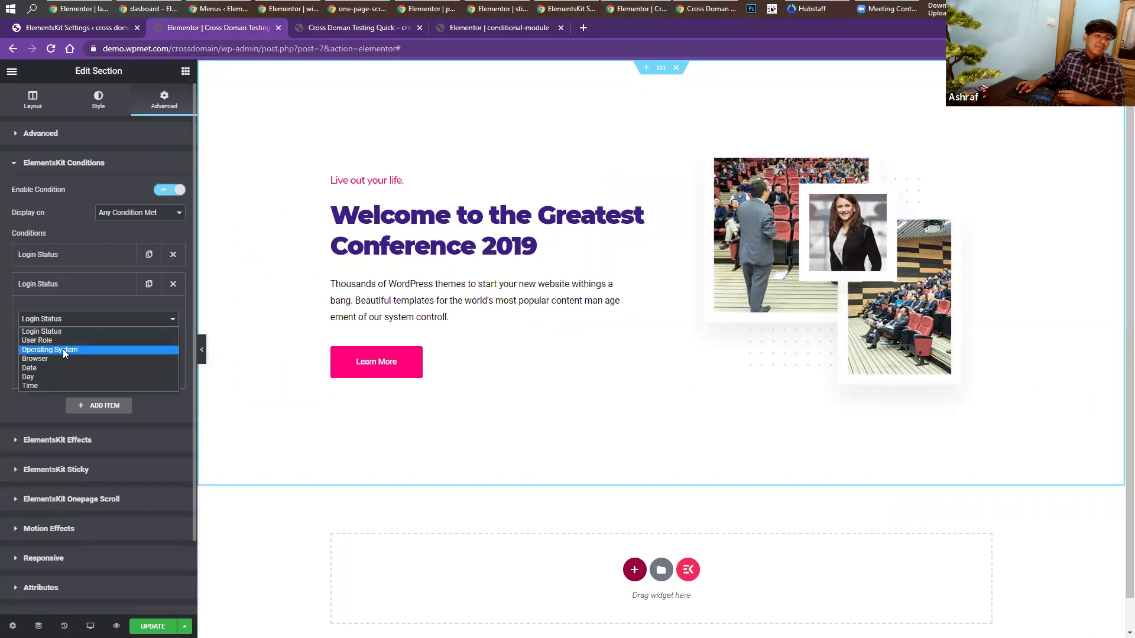
click(63, 349)
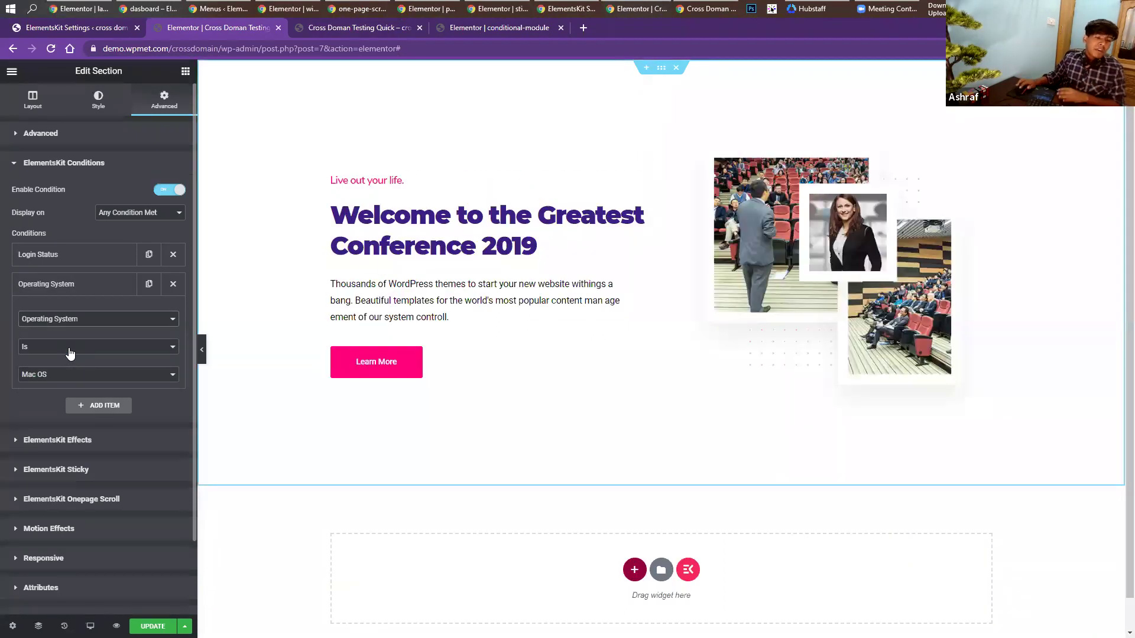
Set the Operating System condition to Is Not Ubuntu and update the page.
click(73, 375)
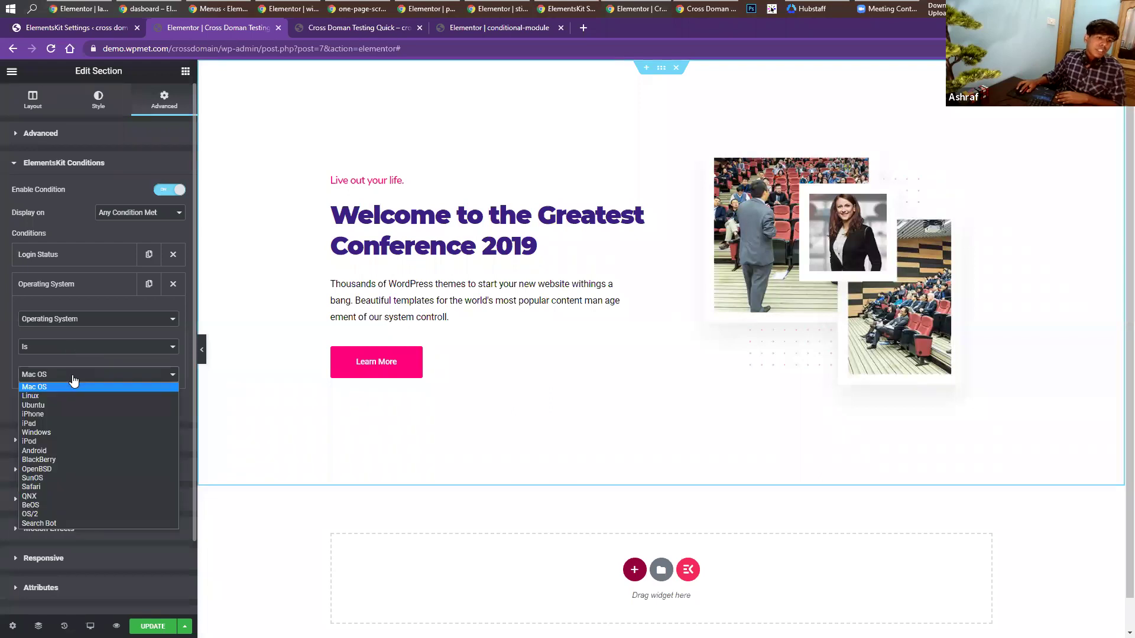
click(71, 403)
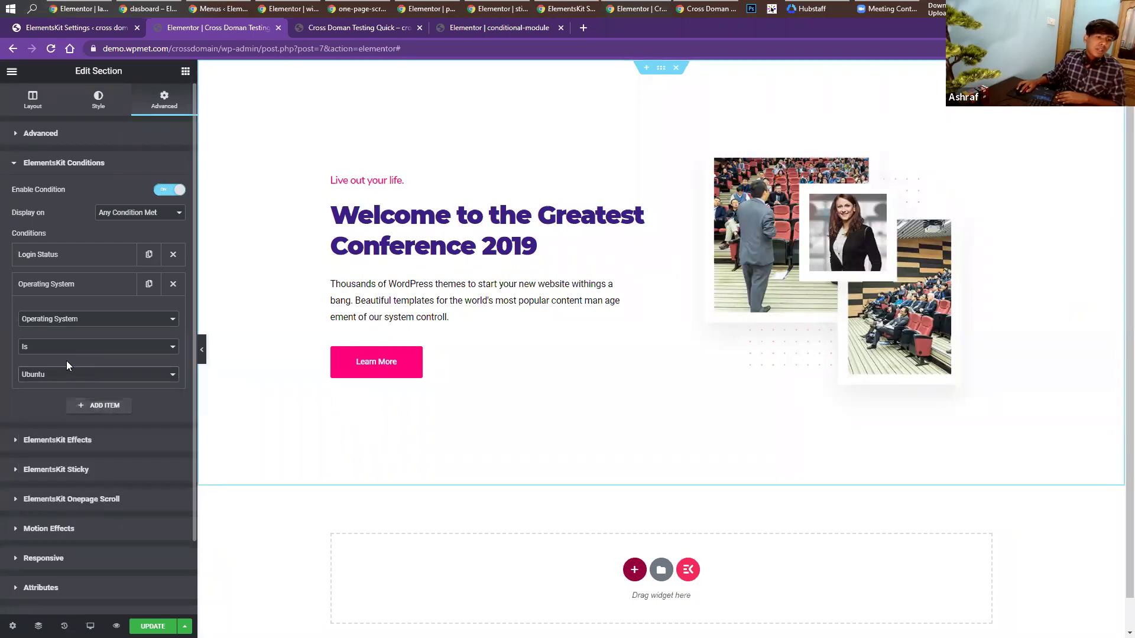
click(71, 350)
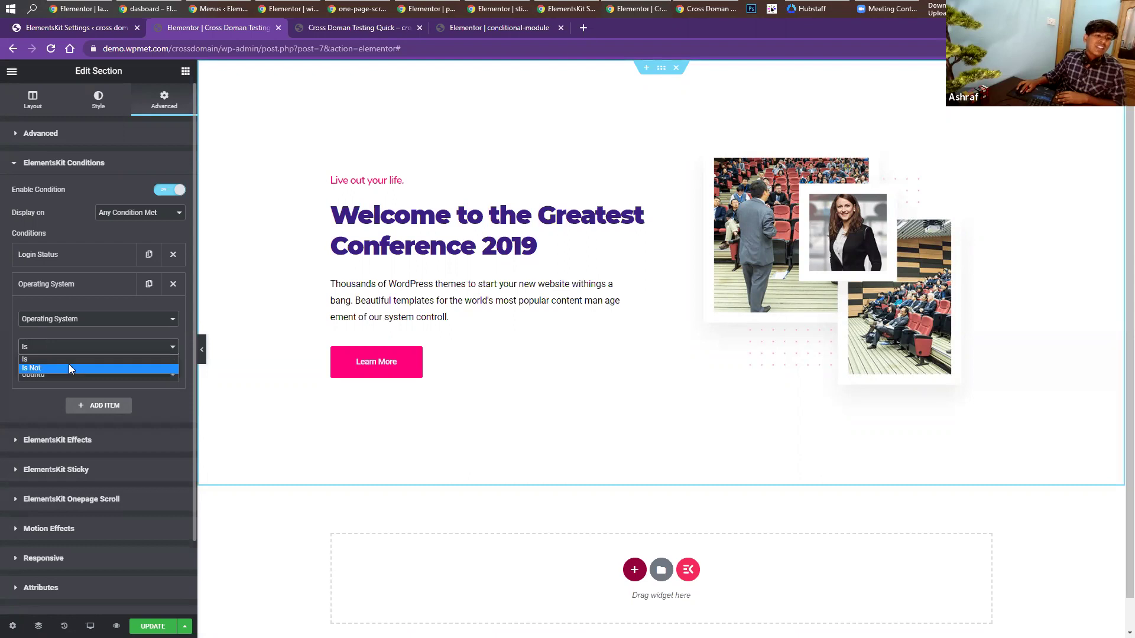
click(68, 367)
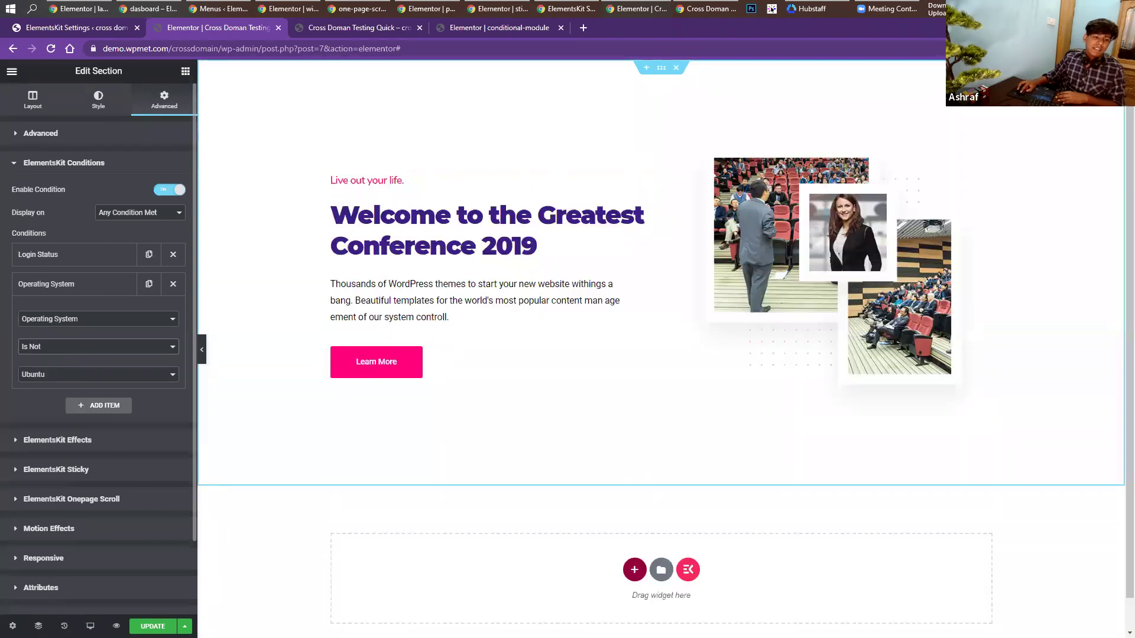
click(153, 626)
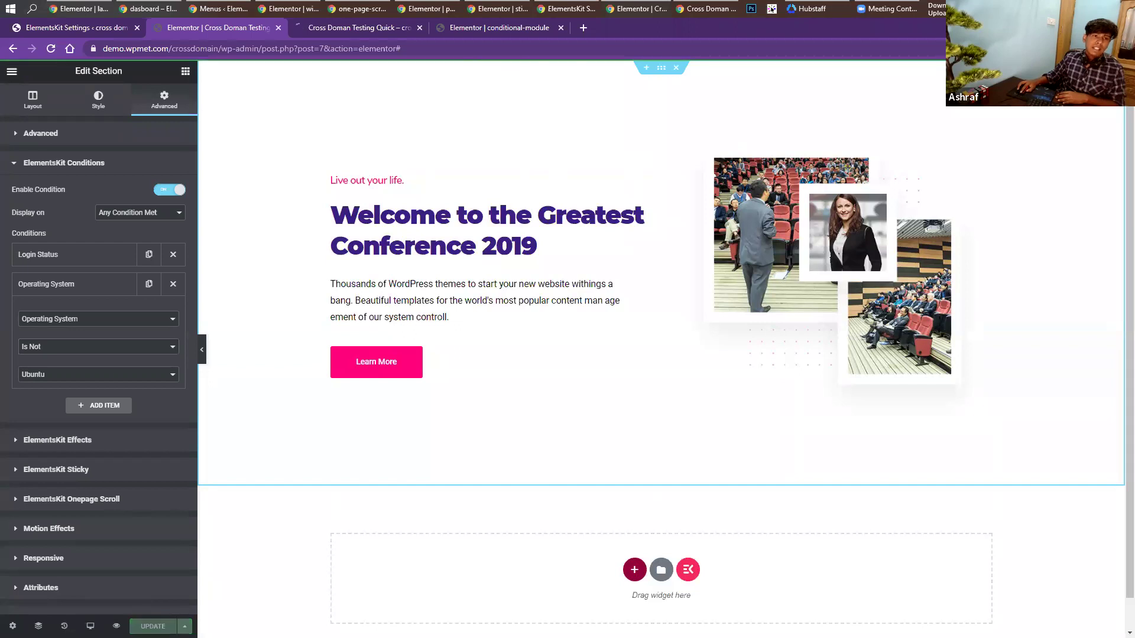
Reload the Cross Doman Testing Quick page in the incognito window to check the conference section, and return to the Elementor editor.
click(333, 31)
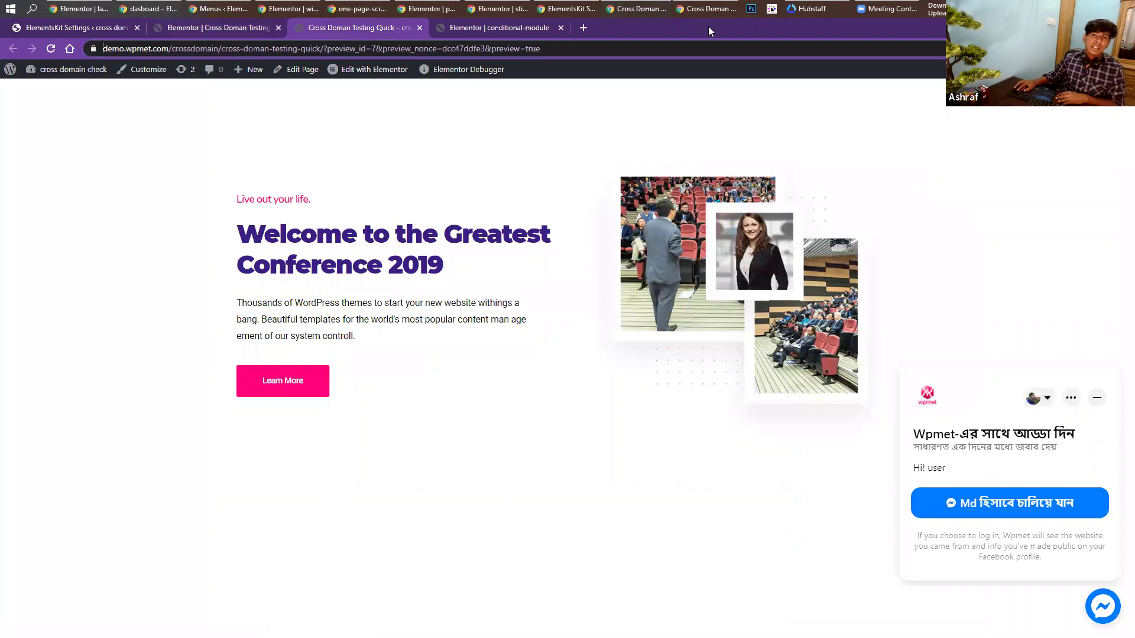
click(712, 8)
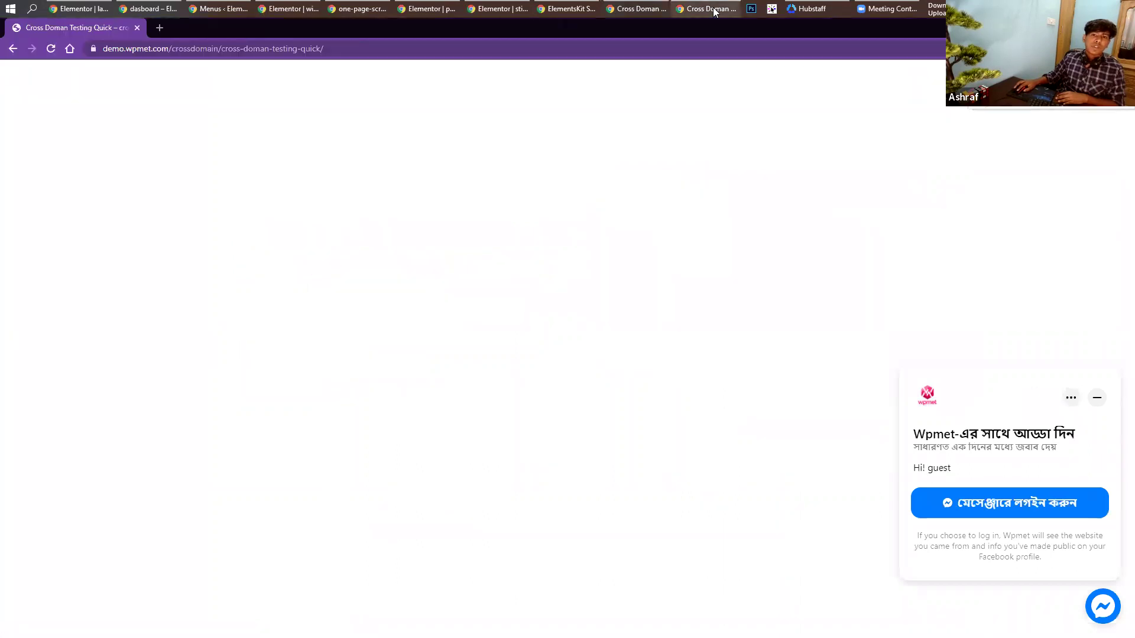
click(50, 50)
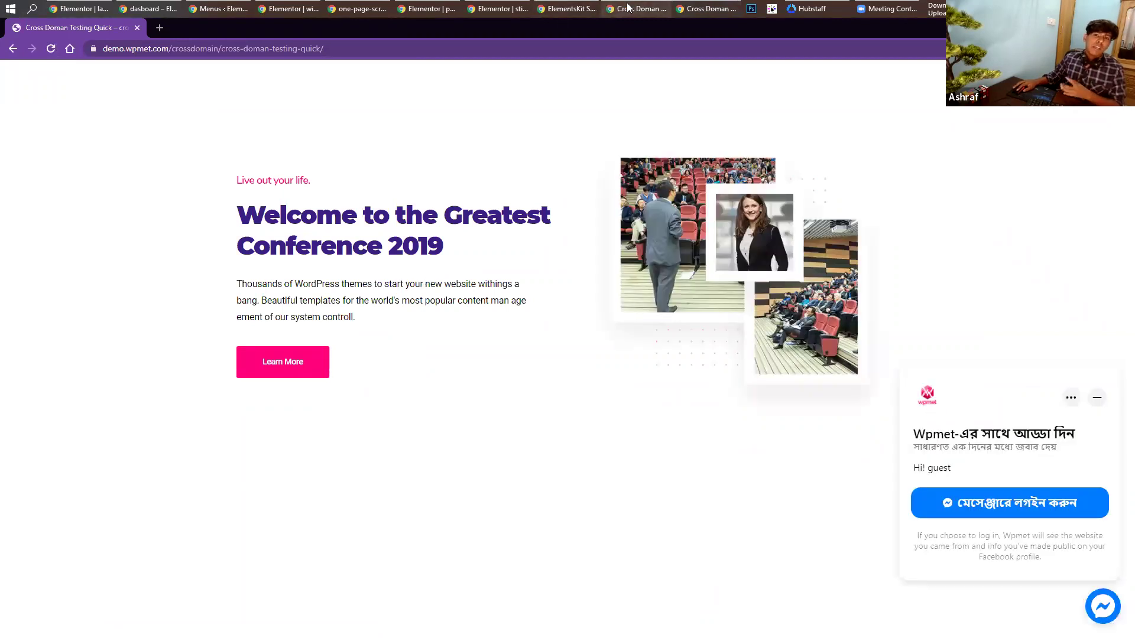
click(610, 7)
click(238, 27)
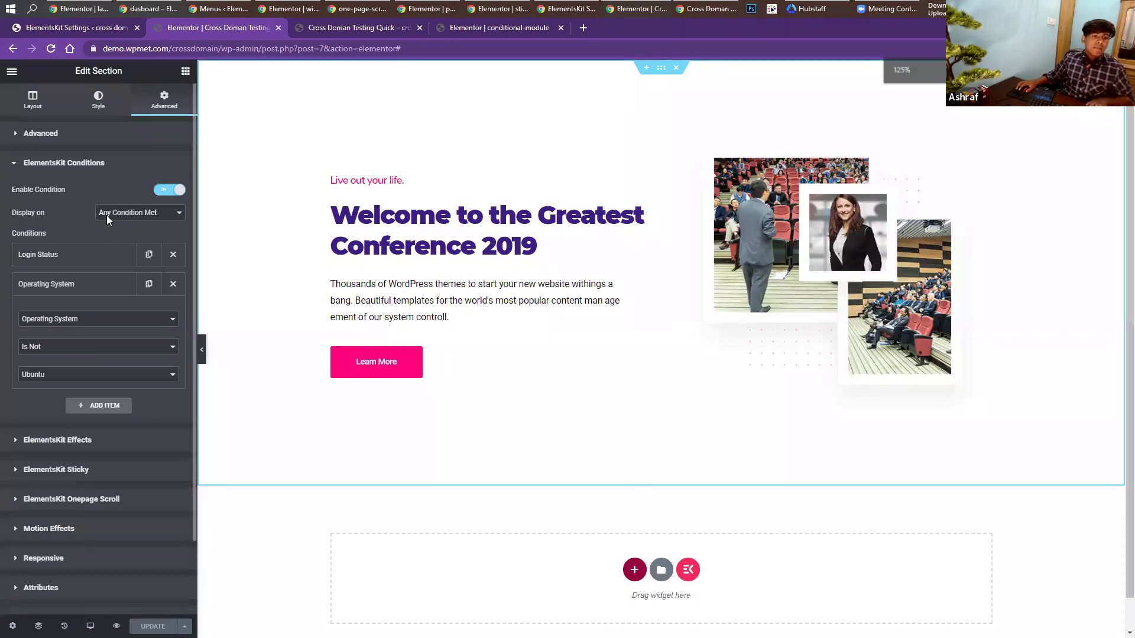
Set the conference section's ElementsKit Conditions to display on All Conditions Met and update the page.
key(ctrl+plus)
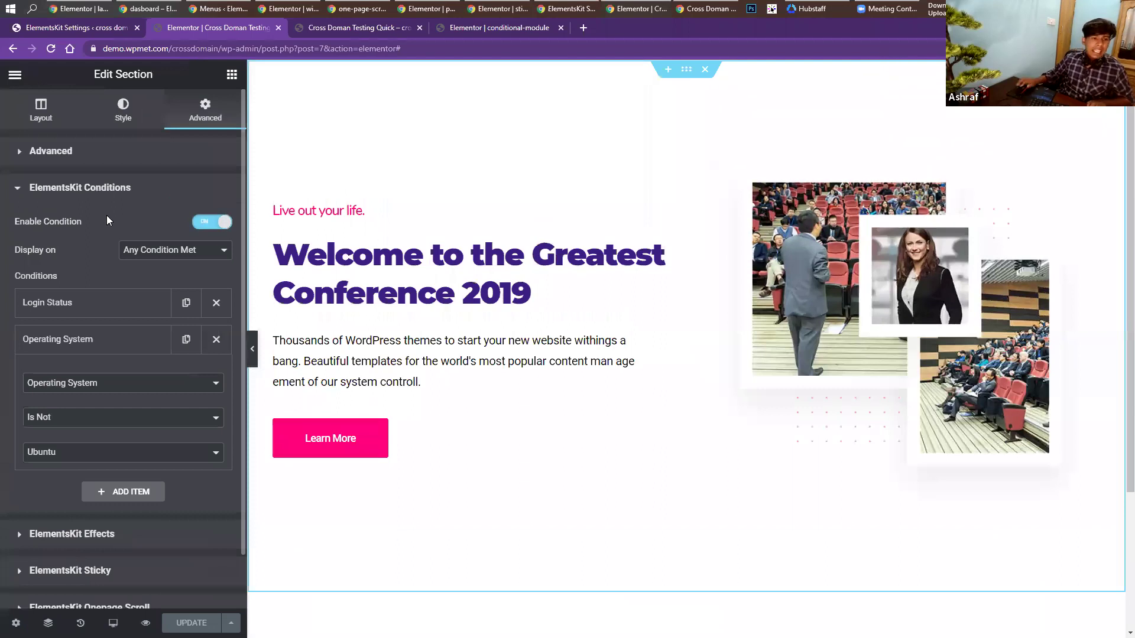
click(52, 344)
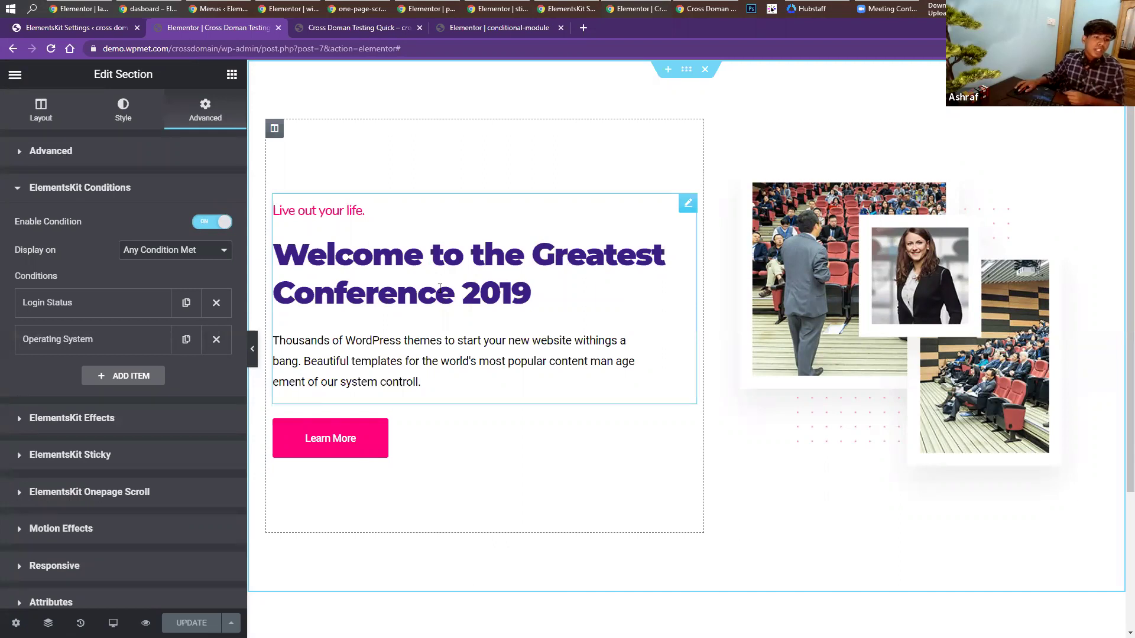
click(91, 341)
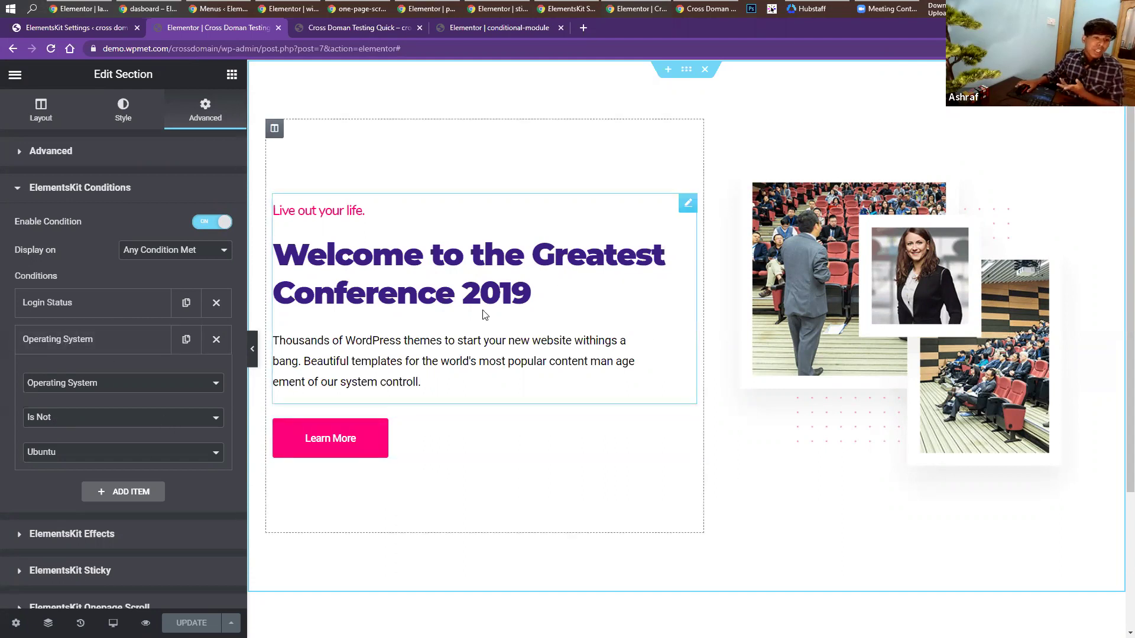
click(157, 250)
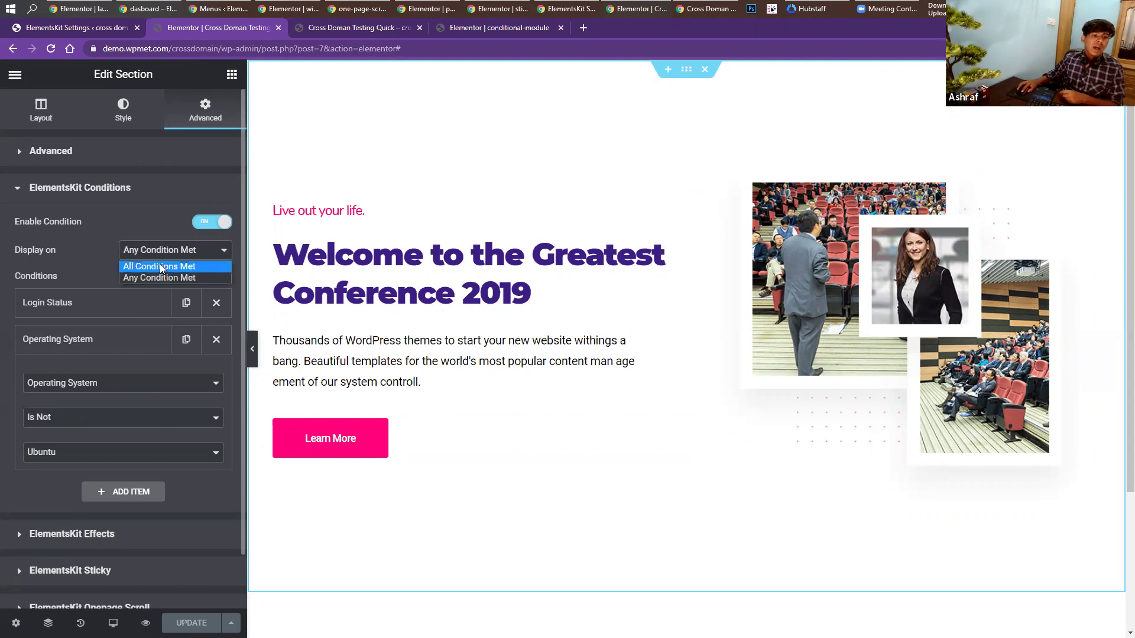
click(157, 267)
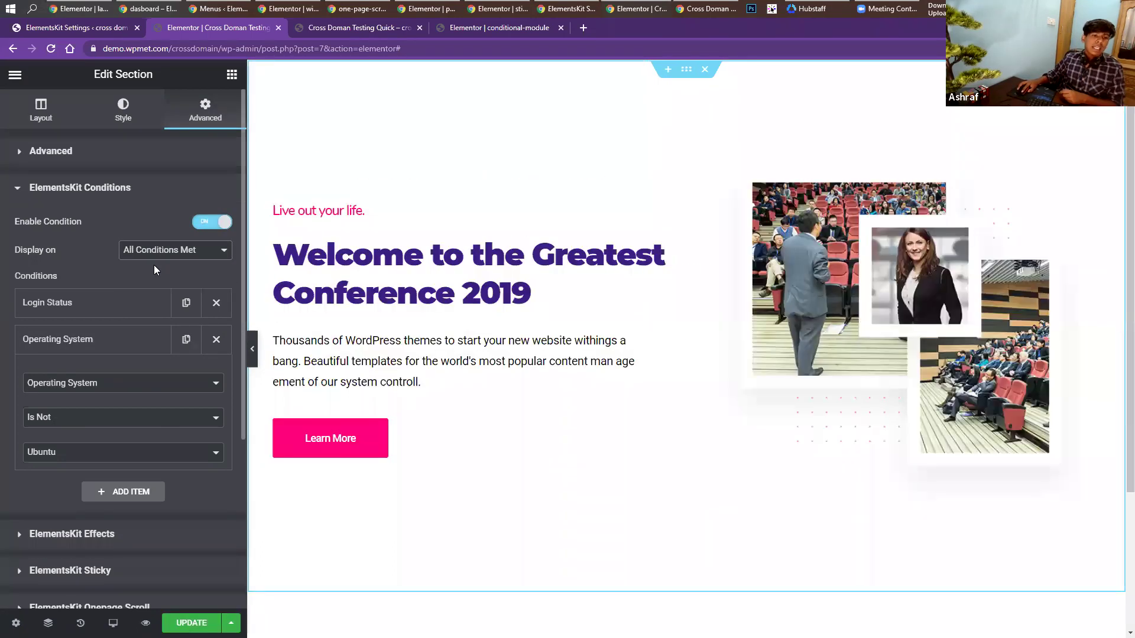
click(71, 339)
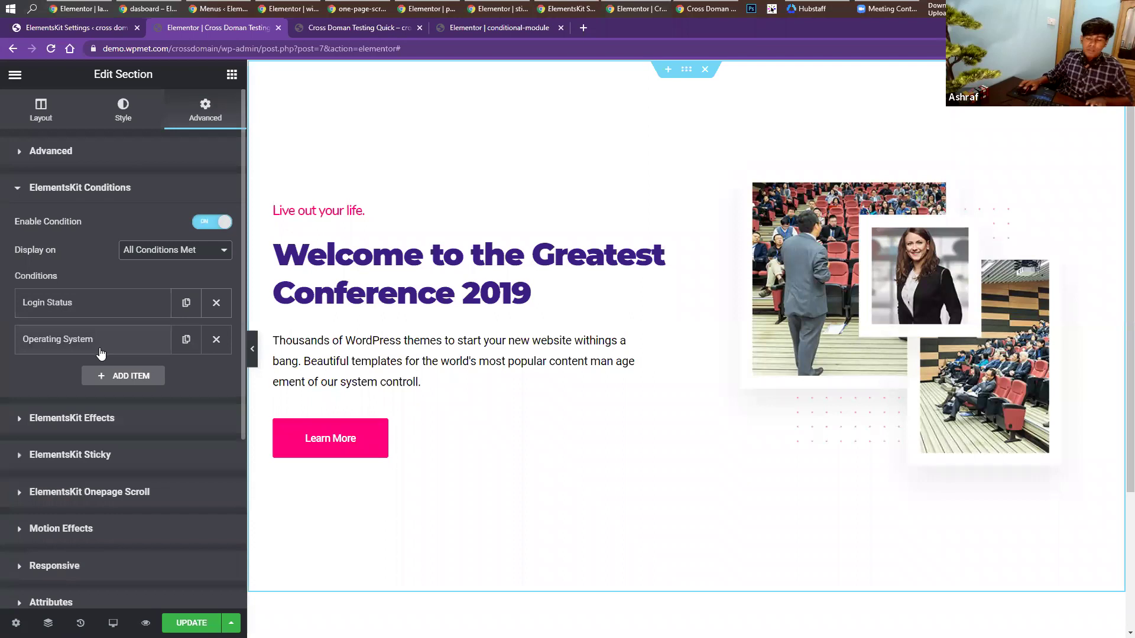
key(ctrl+0)
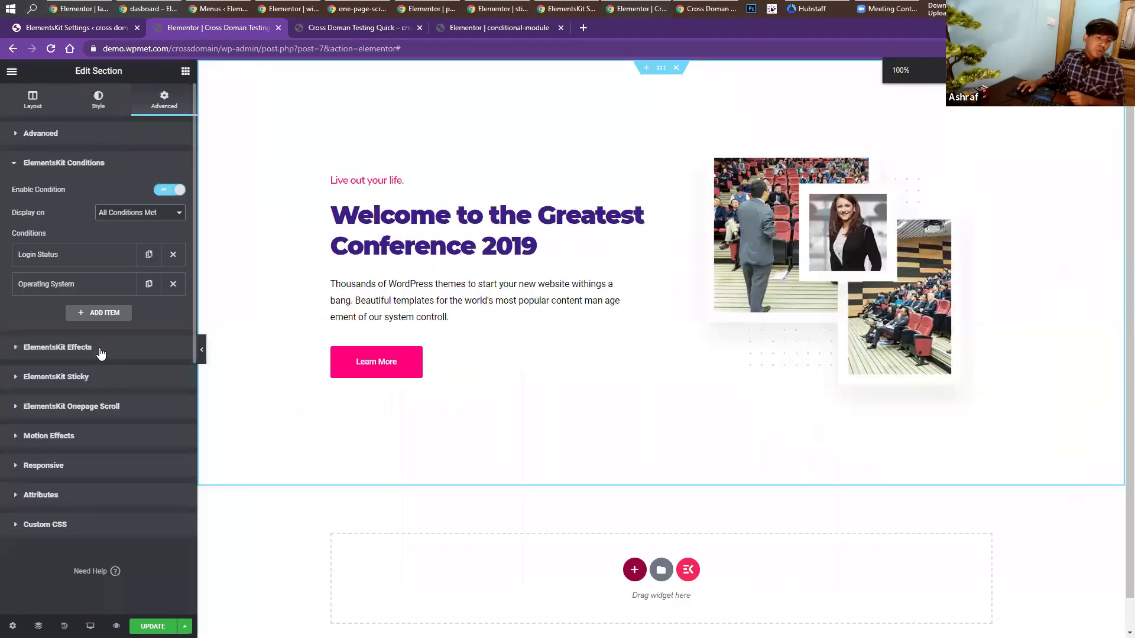
click(153, 626)
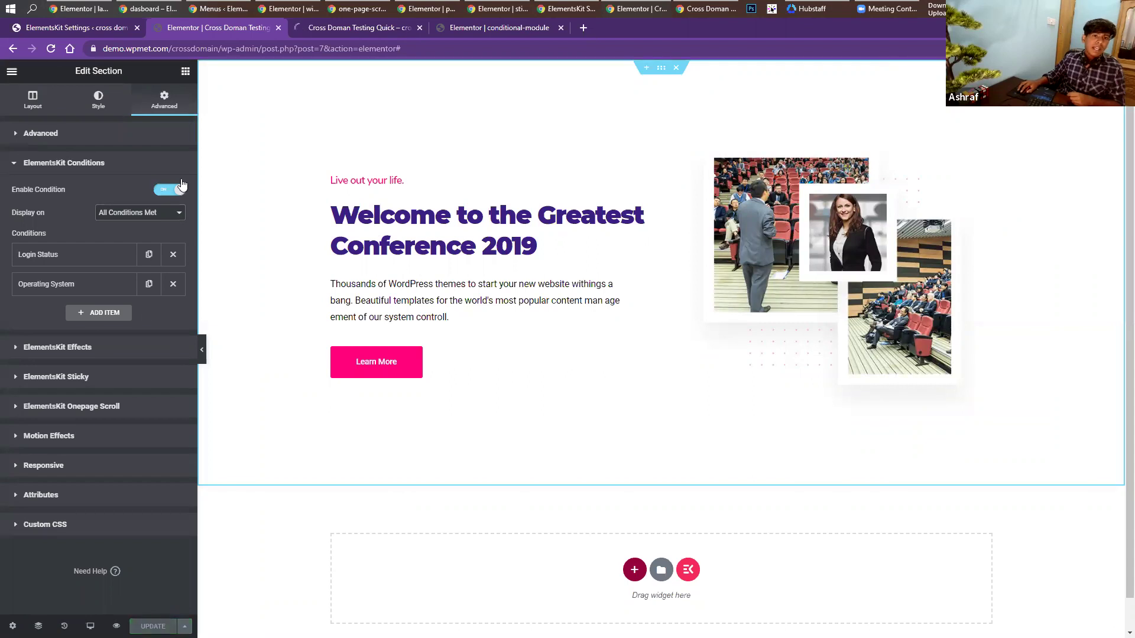
View the logged-in preview of the Cross Doman Testing Quick page, then reload the page as a guest in the incognito window.
click(314, 29)
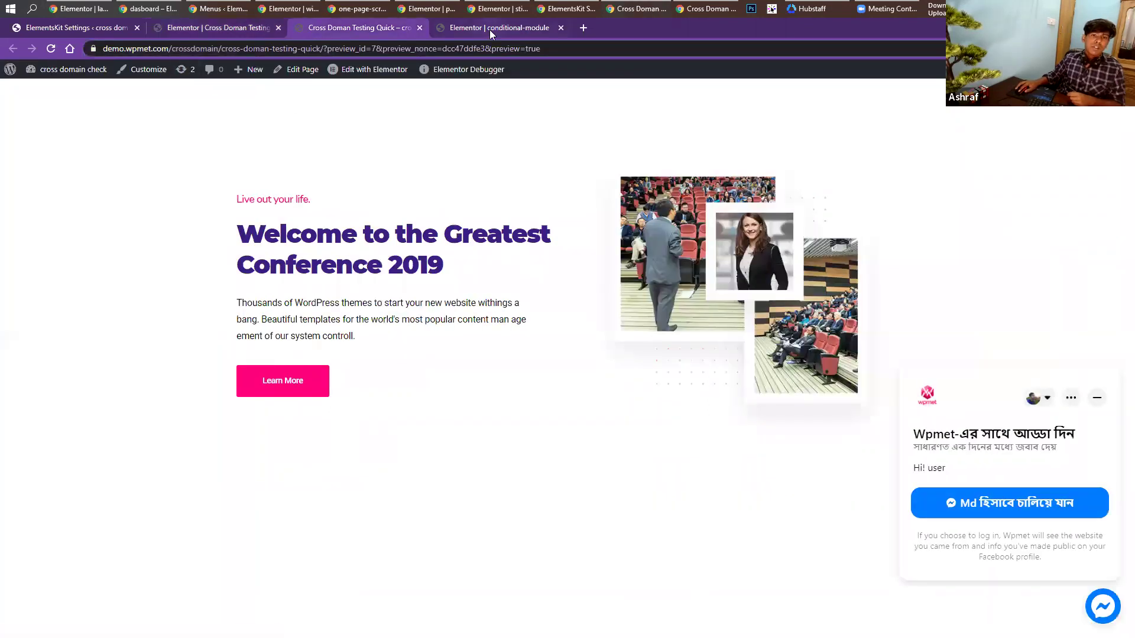
click(707, 8)
click(52, 50)
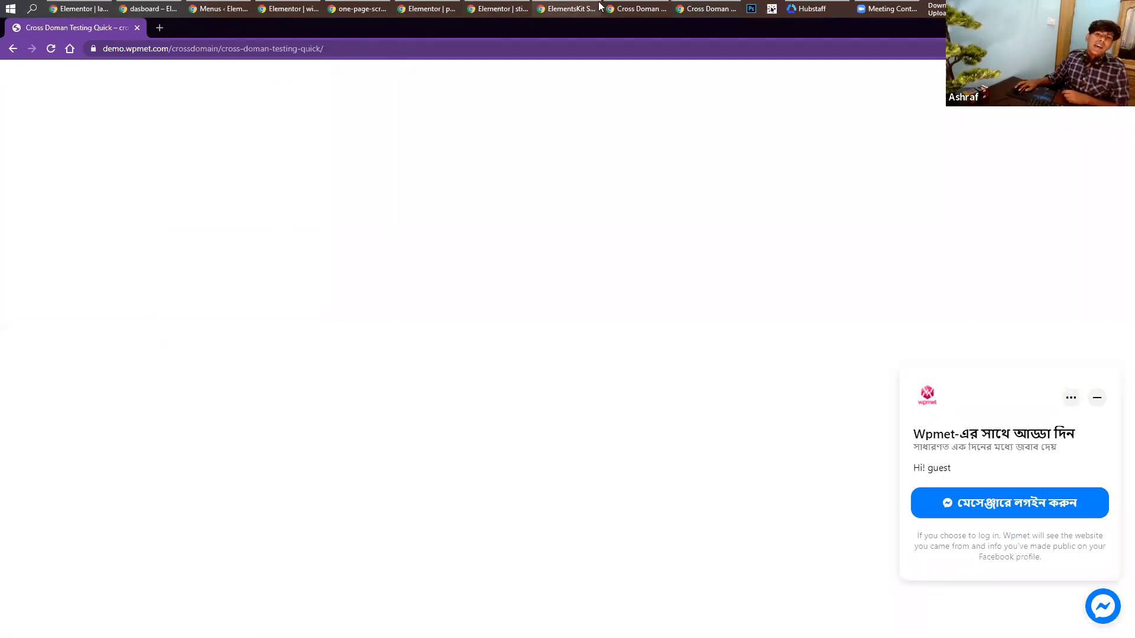
Return to the Cross Doman Testing page's Elementor editor and show the conference section's layout settings.
click(639, 9)
click(518, 25)
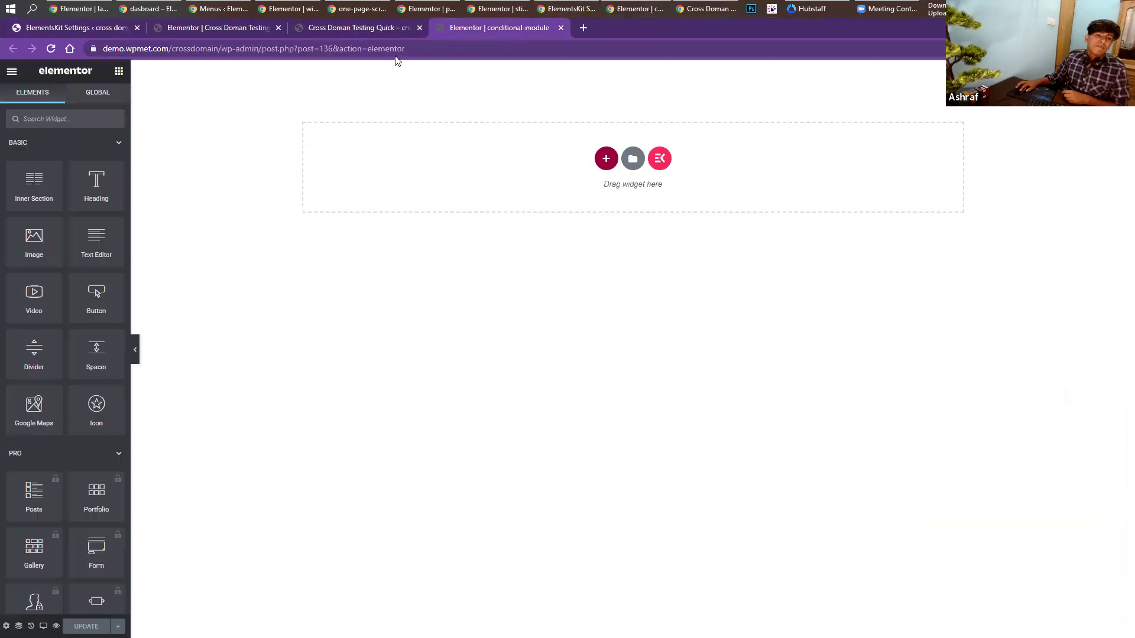
click(333, 32)
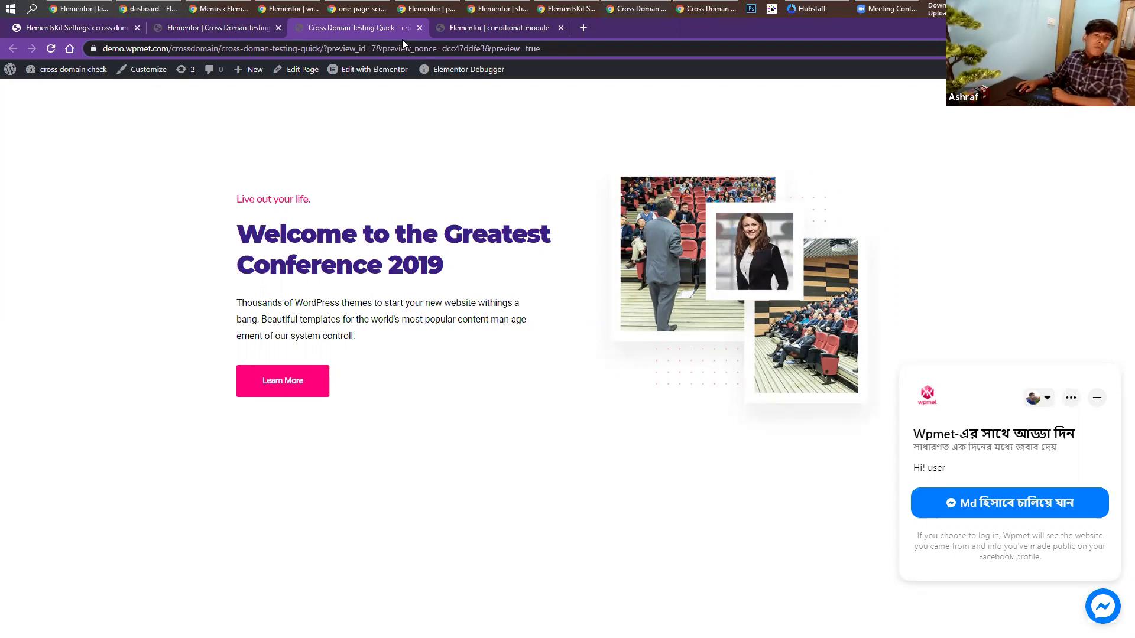
click(463, 33)
click(308, 25)
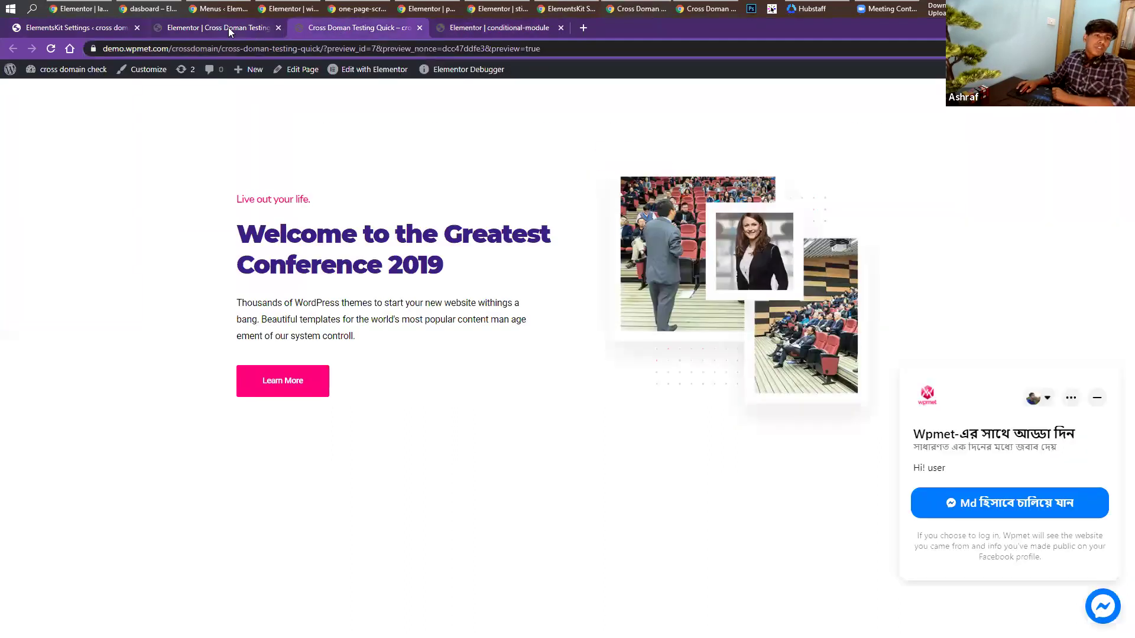
click(228, 28)
click(32, 99)
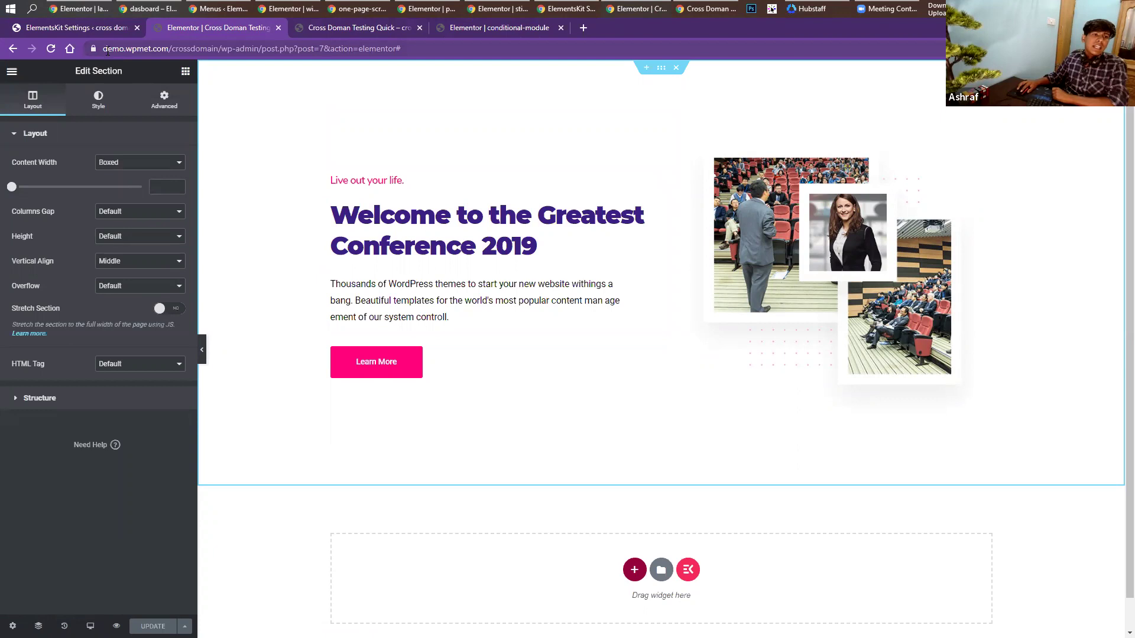
Copy the conference section with Ekit Copy for cross-domain use and switch to the incognito window.
drag(167, 48, 104, 49)
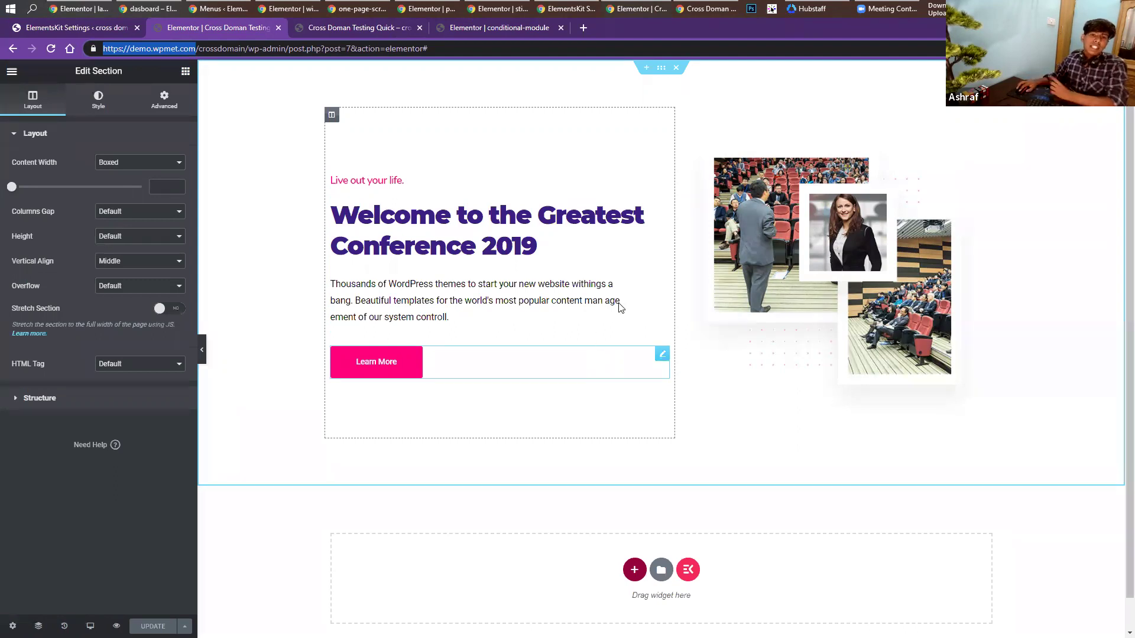
right_click(657, 70)
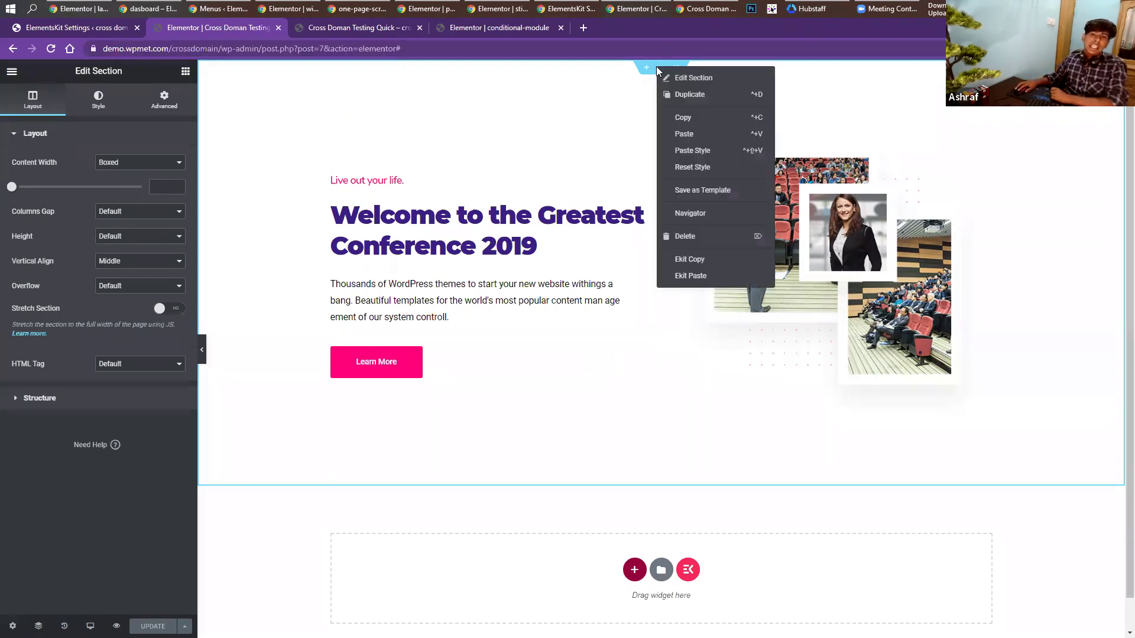
click(690, 260)
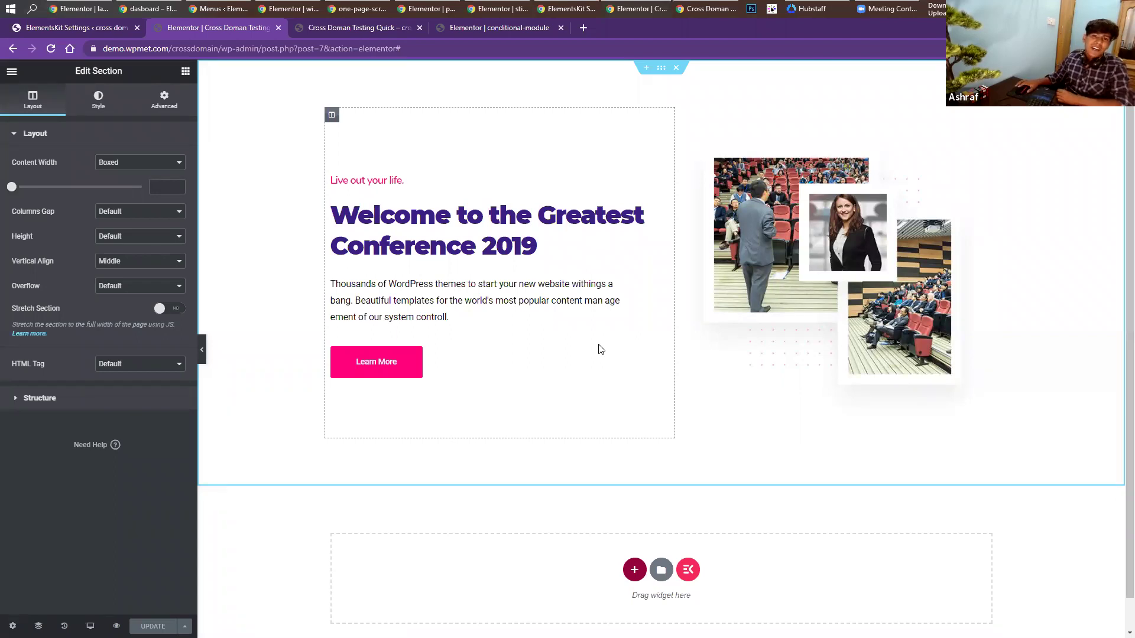
click(718, 9)
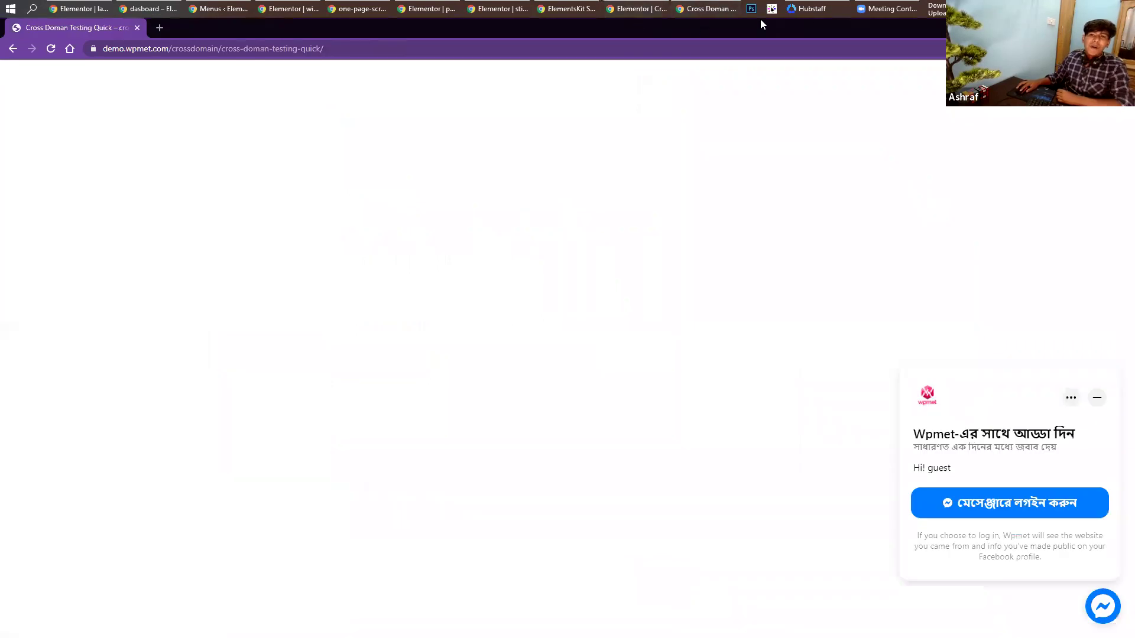